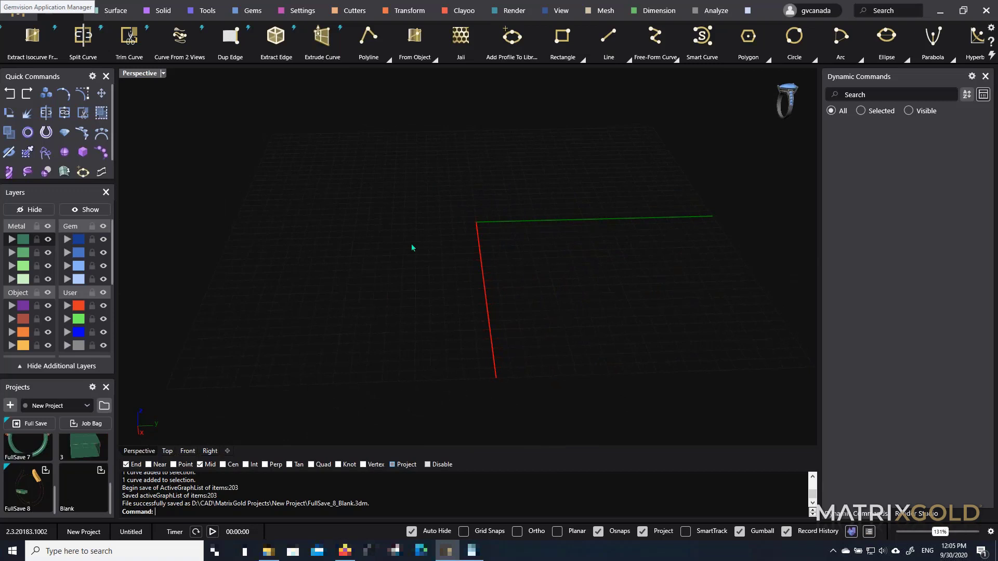
Open the FullSave 5 file from the New Project saves without saving the current file's changes
{"action": "right_click_drag", "start_coordinate": [412, 248], "coordinate": [454, 237]}
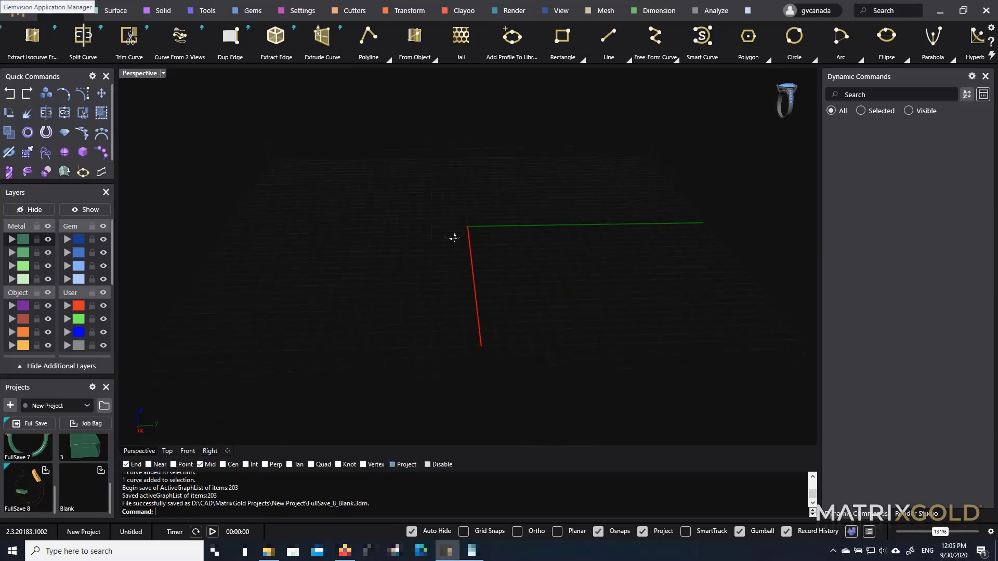
{"action": "scroll", "coordinate": [46, 462], "scroll_direction": "up", "scroll_amount": 5}
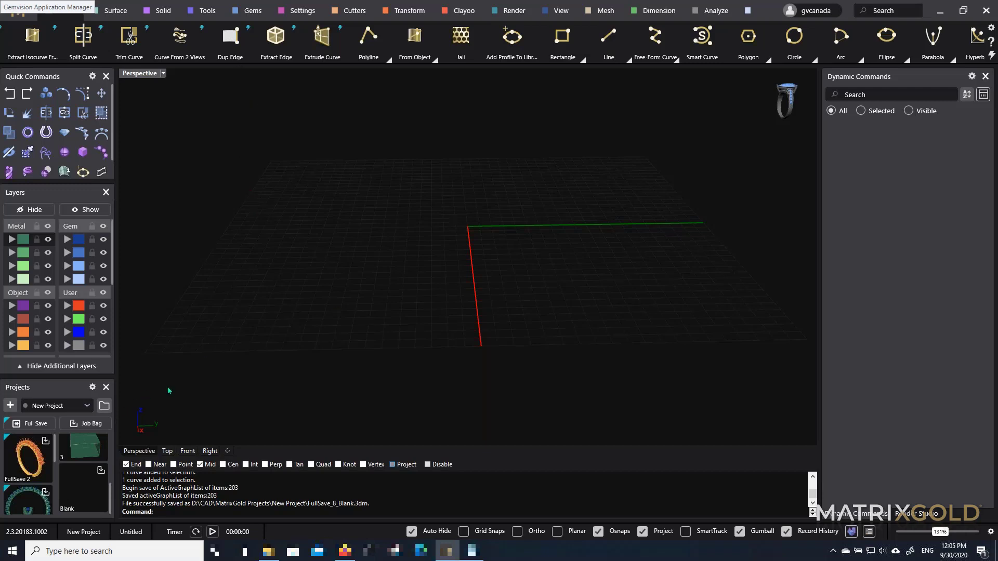
{"action": "scroll", "coordinate": [44, 478], "scroll_direction": "down", "scroll_amount": 4}
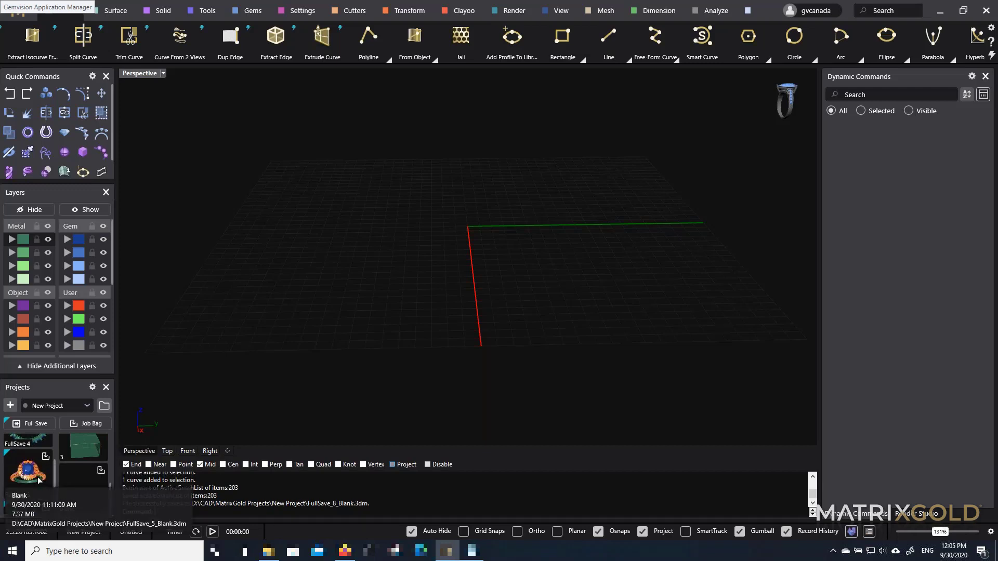
{"action": "double_click", "coordinate": [39, 480]}
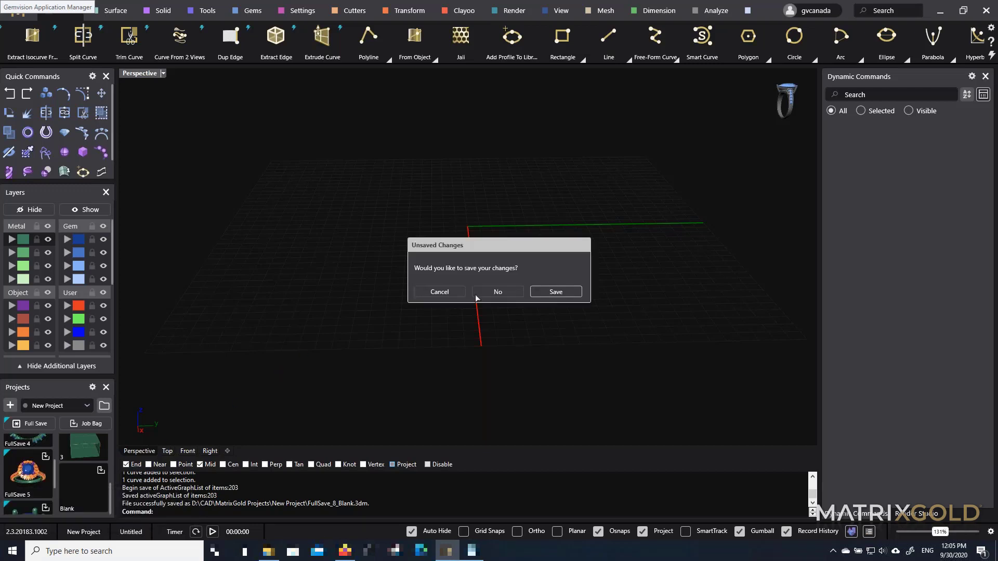
{"action": "left_click", "coordinate": [496, 294]}
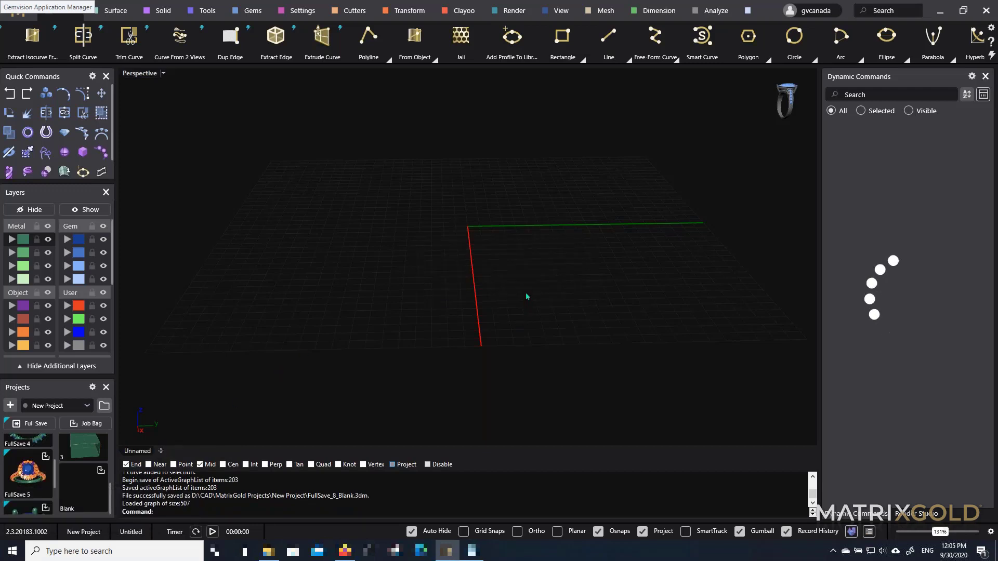
Examine the loaded halo ring from above, the front and the sides, covering its centre gem, halo, shank and cutters
{"action": "scroll", "coordinate": [542, 249], "scroll_direction": "up", "scroll_amount": 7}
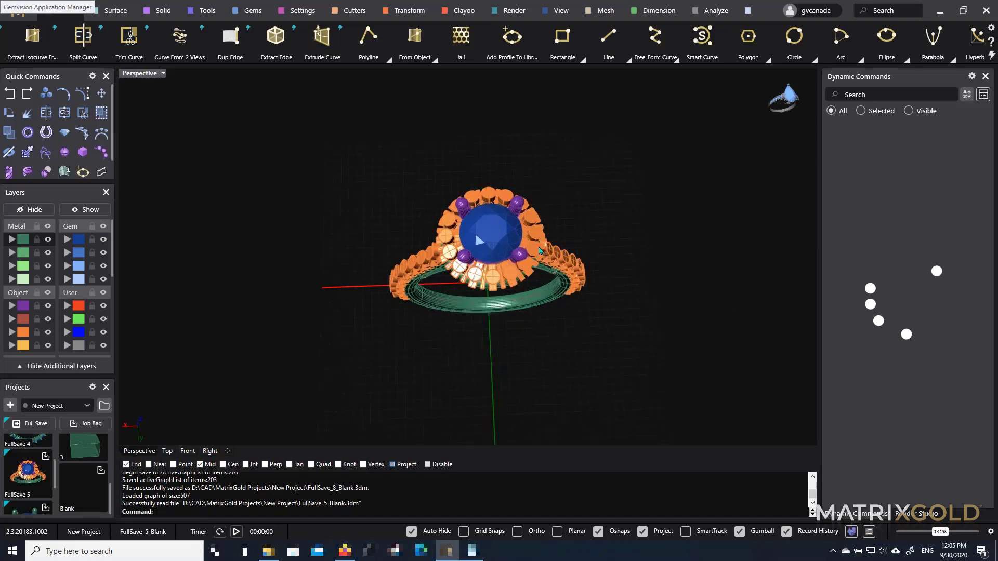
{"action": "right_click_drag", "start_coordinate": [542, 250], "coordinate": [526, 228]}
{"action": "scroll", "coordinate": [511, 273], "scroll_direction": "down", "scroll_amount": 8}
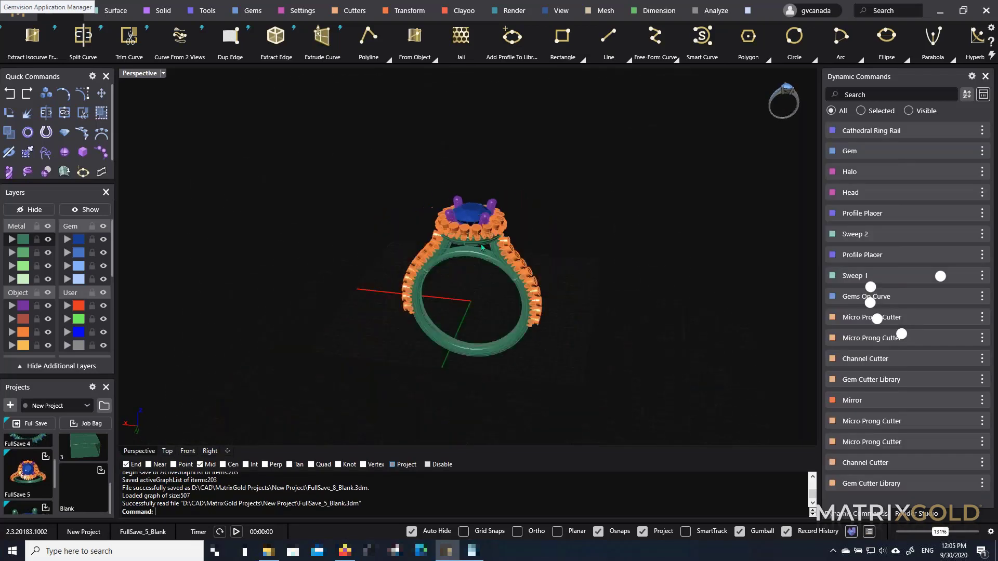
{"action": "scroll", "coordinate": [502, 291], "scroll_direction": "up", "scroll_amount": 6}
{"action": "right_click_drag", "start_coordinate": [503, 291], "coordinate": [526, 258]}
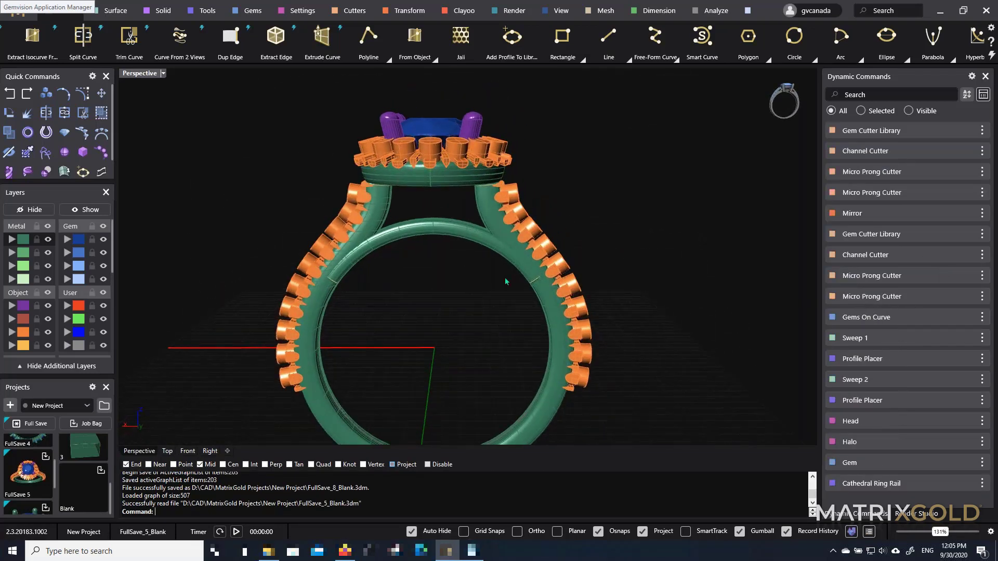
{"action": "scroll", "coordinate": [480, 302], "scroll_direction": "down", "scroll_amount": 2}
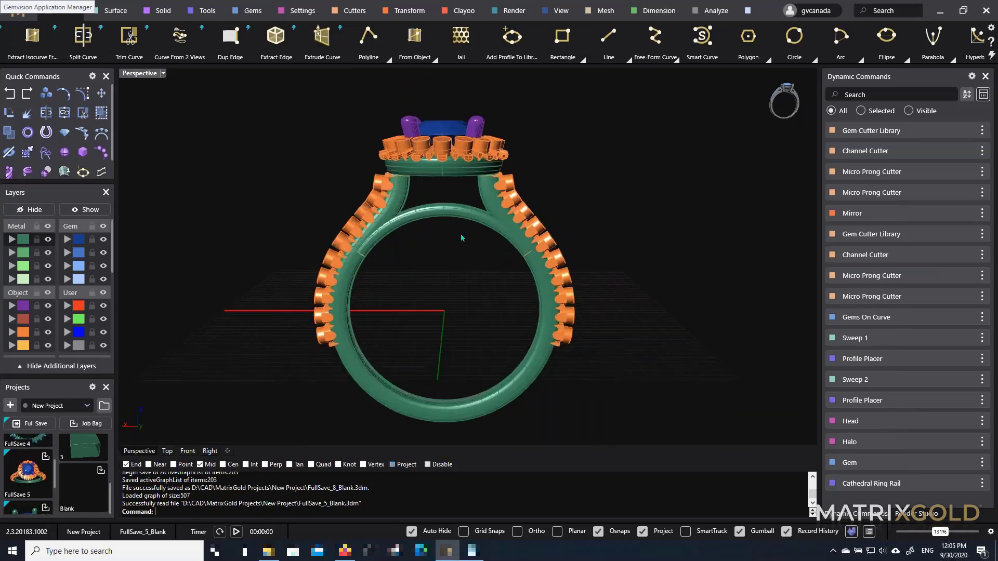
{"action": "scroll", "coordinate": [543, 238], "scroll_direction": "up", "scroll_amount": 2}
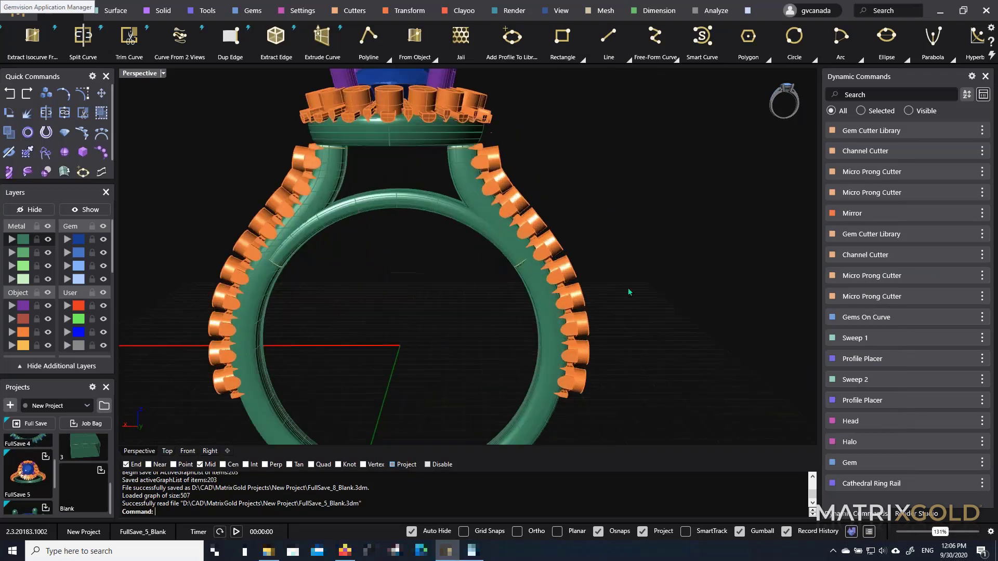
{"action": "scroll", "coordinate": [583, 281], "scroll_direction": "up", "scroll_amount": 1}
{"action": "right_click_drag", "start_coordinate": [582, 281], "coordinate": [552, 208]}
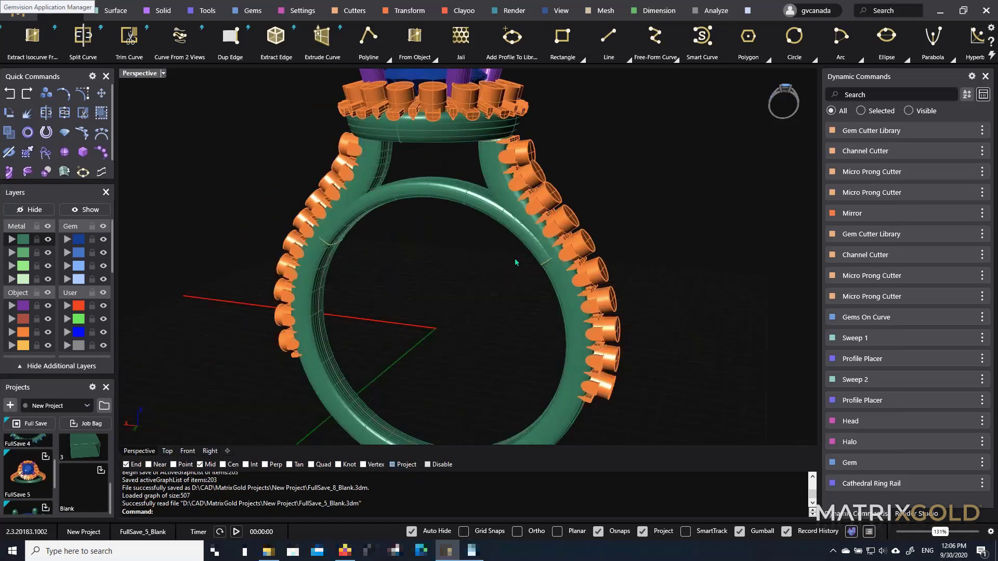
{"action": "scroll", "coordinate": [442, 219], "scroll_direction": "down", "scroll_amount": 3}
{"action": "scroll", "coordinate": [511, 272], "scroll_direction": "up", "scroll_amount": 3}
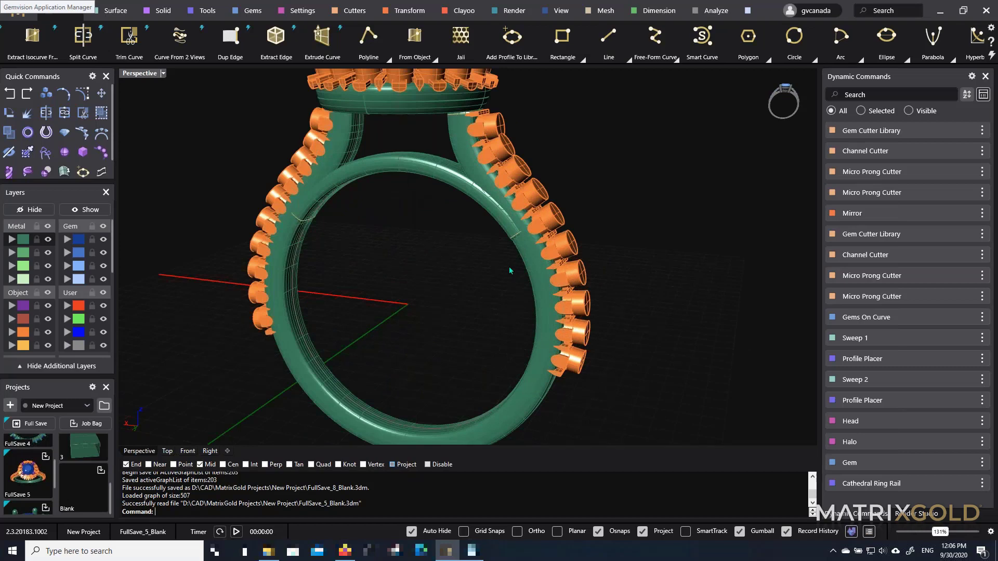
{"action": "scroll", "coordinate": [509, 267], "scroll_direction": "down", "scroll_amount": 3}
{"action": "right_click_drag", "start_coordinate": [509, 267], "coordinate": [507, 316]}
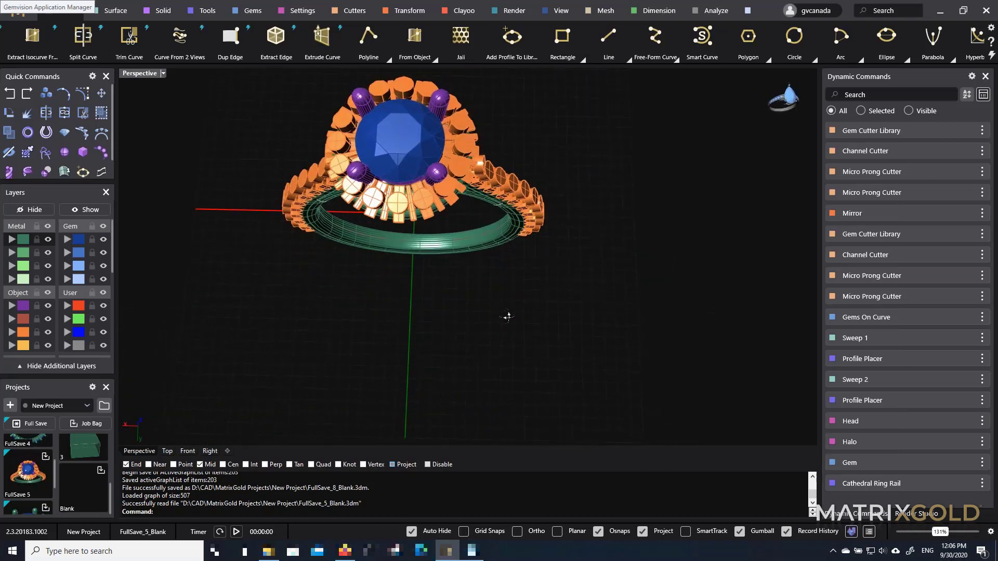
{"action": "scroll", "coordinate": [511, 318], "scroll_direction": "down", "scroll_amount": 4}
{"action": "scroll", "coordinate": [467, 224], "scroll_direction": "up", "scroll_amount": 7}
{"action": "right_click_drag", "start_coordinate": [469, 225], "coordinate": [498, 256]}
{"action": "scroll", "coordinate": [499, 302], "scroll_direction": "down", "scroll_amount": 4}
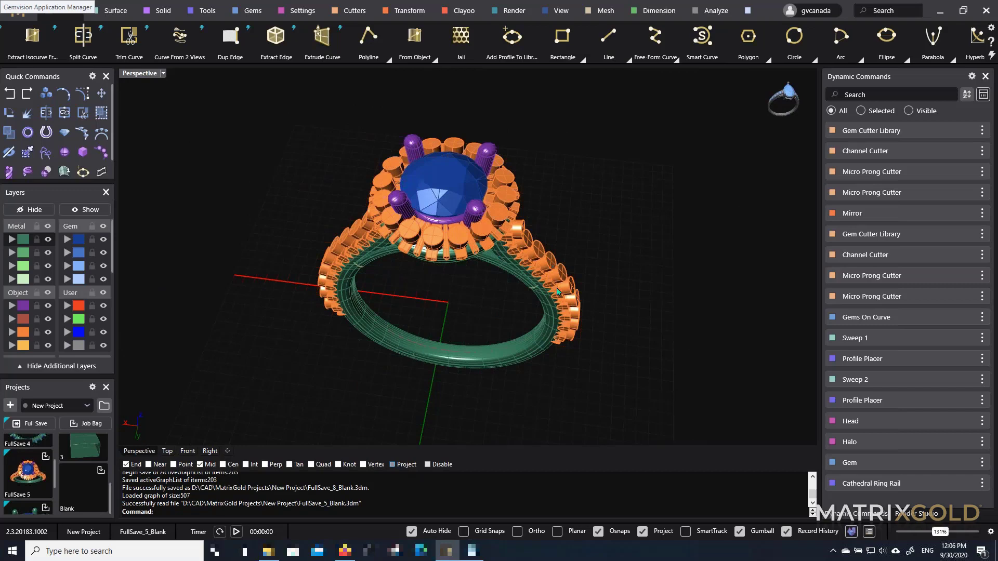
{"action": "right_click_drag", "start_coordinate": [560, 291], "coordinate": [591, 334]}
{"action": "scroll", "coordinate": [573, 323], "scroll_direction": "up", "scroll_amount": 3}
{"action": "scroll", "coordinate": [572, 360], "scroll_direction": "down", "scroll_amount": 2}
Edit the Cathedral Ring Rail to a US finger size of 6 and apply the change to the ring
{"action": "mouse_move", "coordinate": [918, 486]}
{"action": "left_click", "coordinate": [959, 485]}
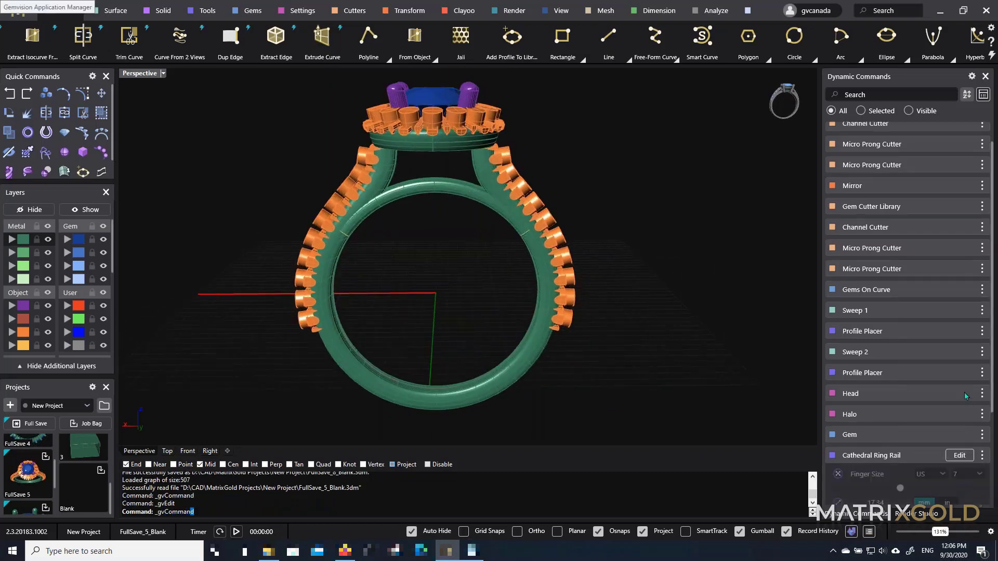
{"action": "left_click", "coordinate": [973, 362]}
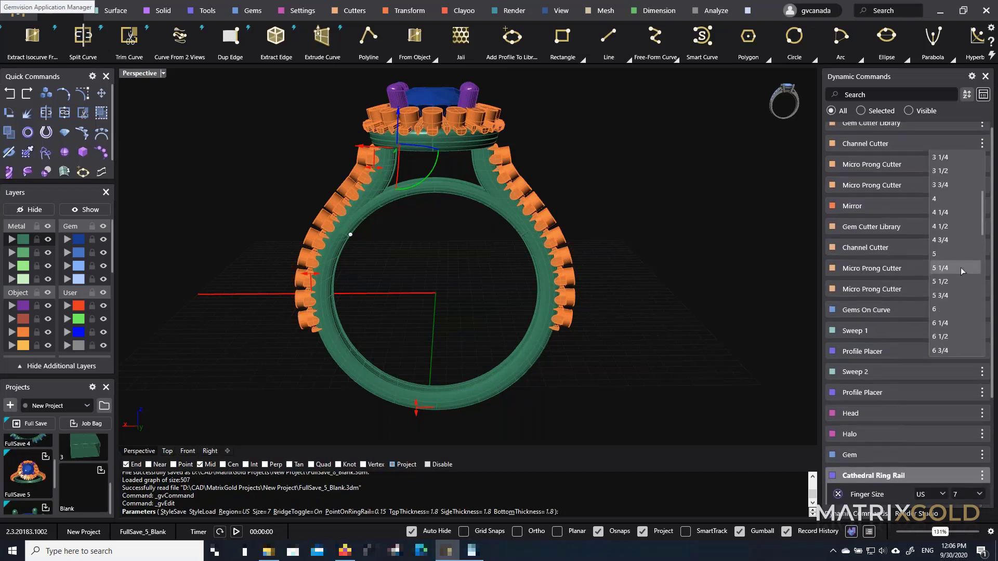
{"action": "scroll", "coordinate": [960, 267], "scroll_direction": "down", "scroll_amount": 1}
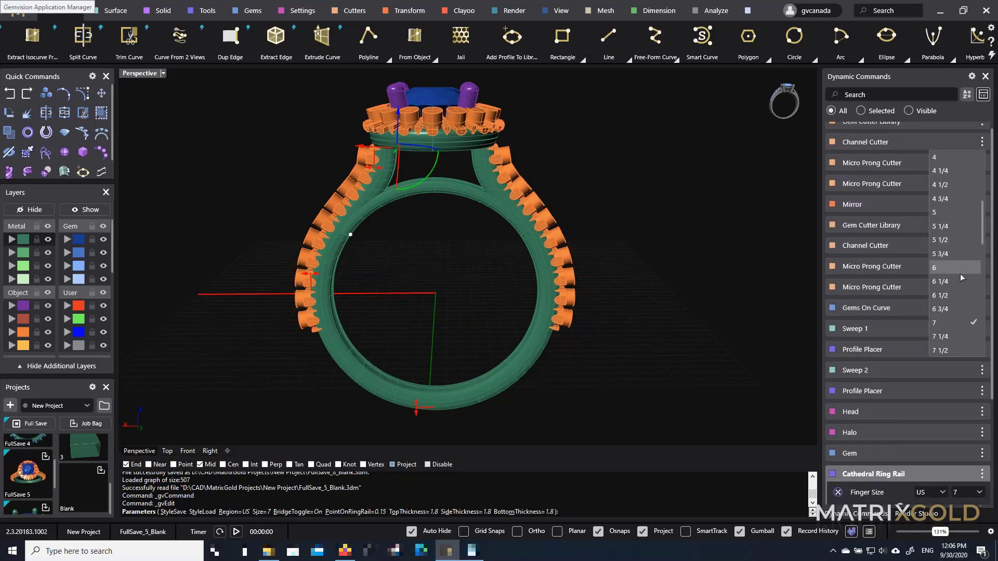
{"action": "left_click", "coordinate": [950, 268]}
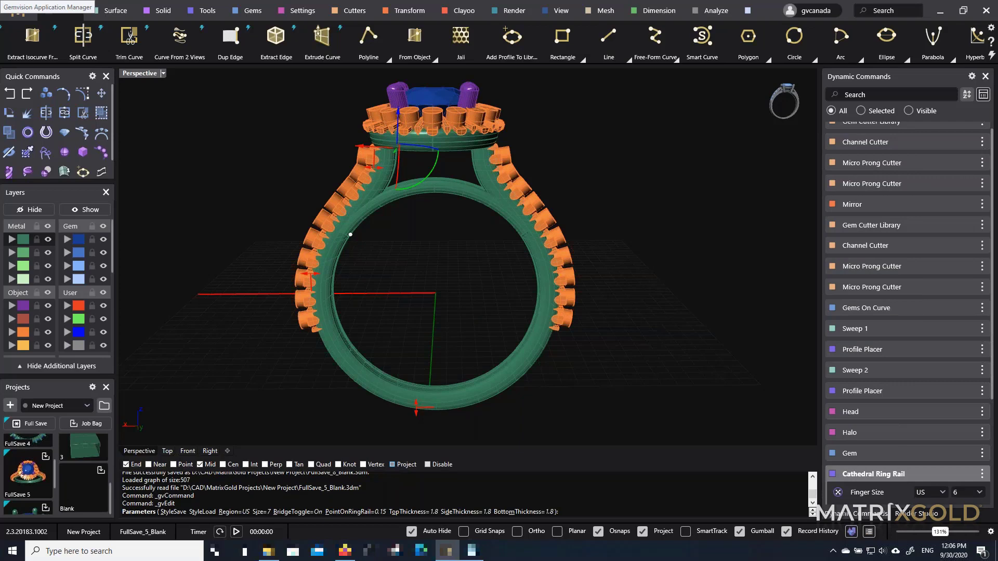
{"action": "scroll", "coordinate": [526, 224], "scroll_direction": "up", "scroll_amount": 2}
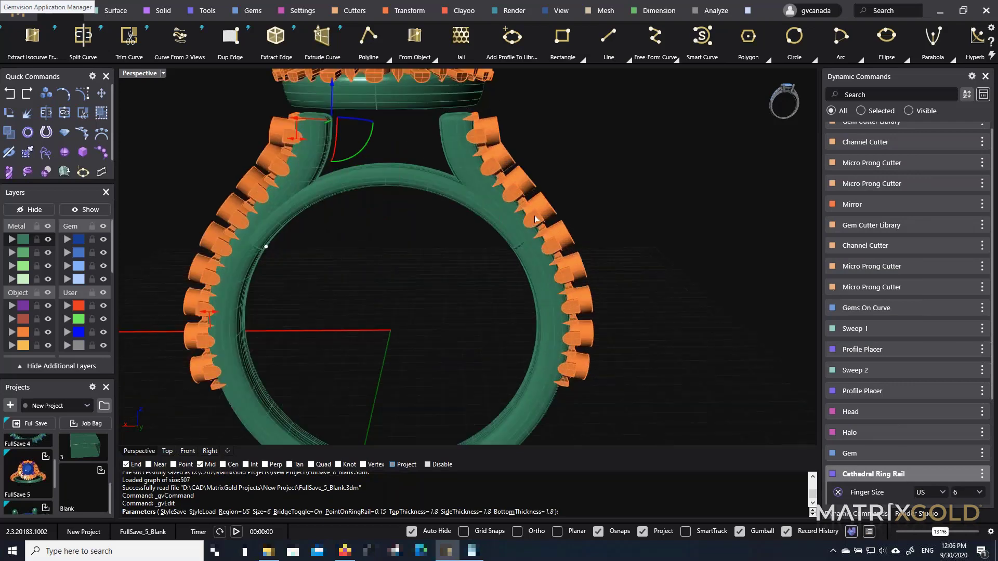
{"action": "right_click_drag", "start_coordinate": [554, 264], "coordinate": [520, 266]}
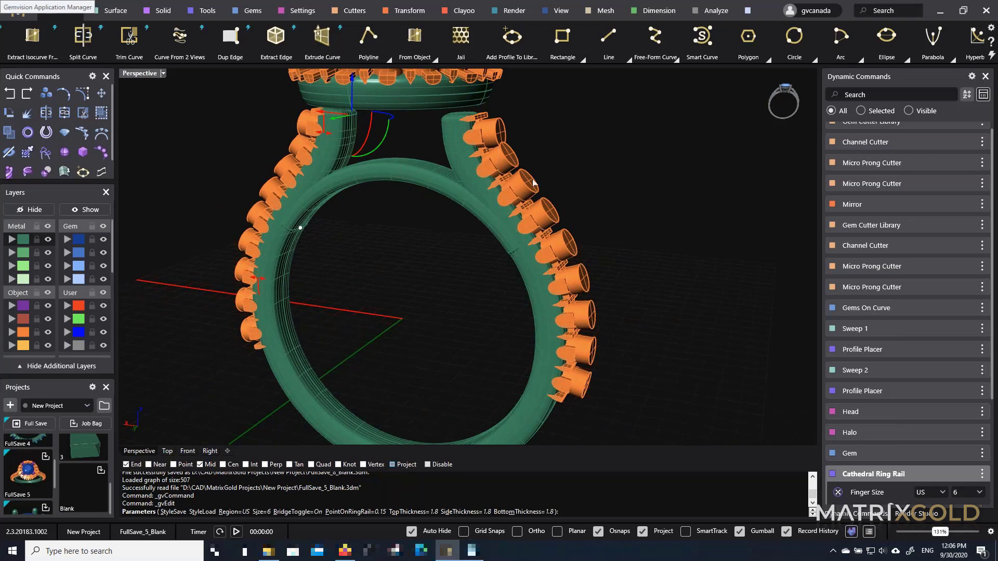
{"action": "right_click", "coordinate": [561, 275]}
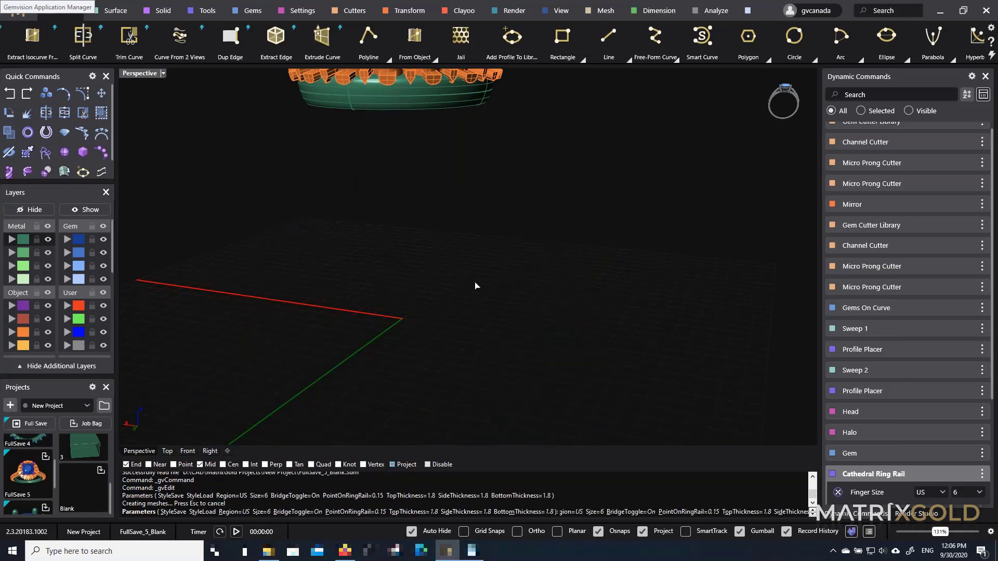
{"action": "scroll", "coordinate": [477, 281], "scroll_direction": "down", "scroll_amount": 4}
{"action": "right_click_drag", "start_coordinate": [478, 275], "coordinate": [536, 208]}
{"action": "left_click", "coordinate": [536, 195]}
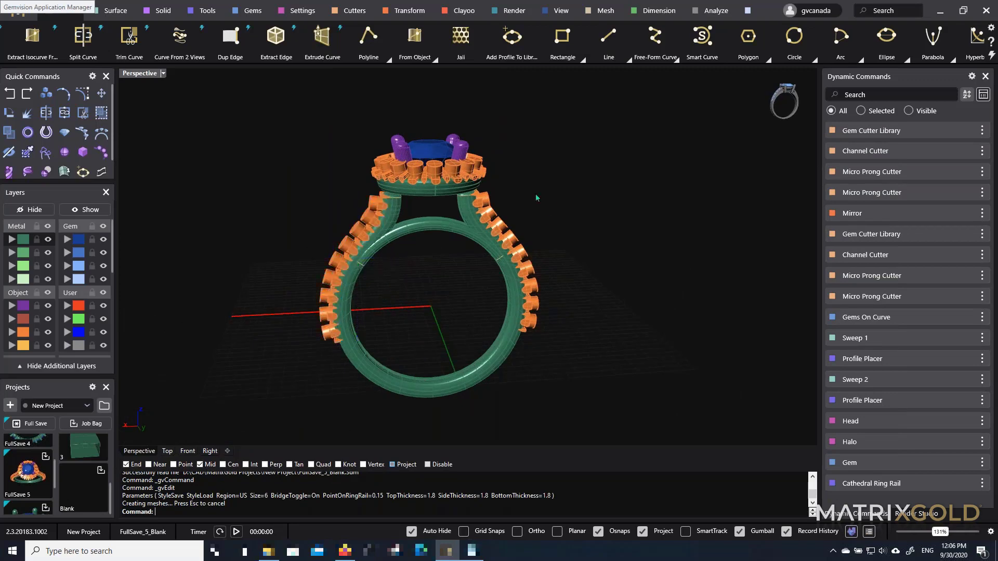
Examine how the head, halo and centre gem sit relative to the resized shank, selecting the centre gem for inspection
{"action": "scroll", "coordinate": [435, 196], "scroll_direction": "up", "scroll_amount": 5}
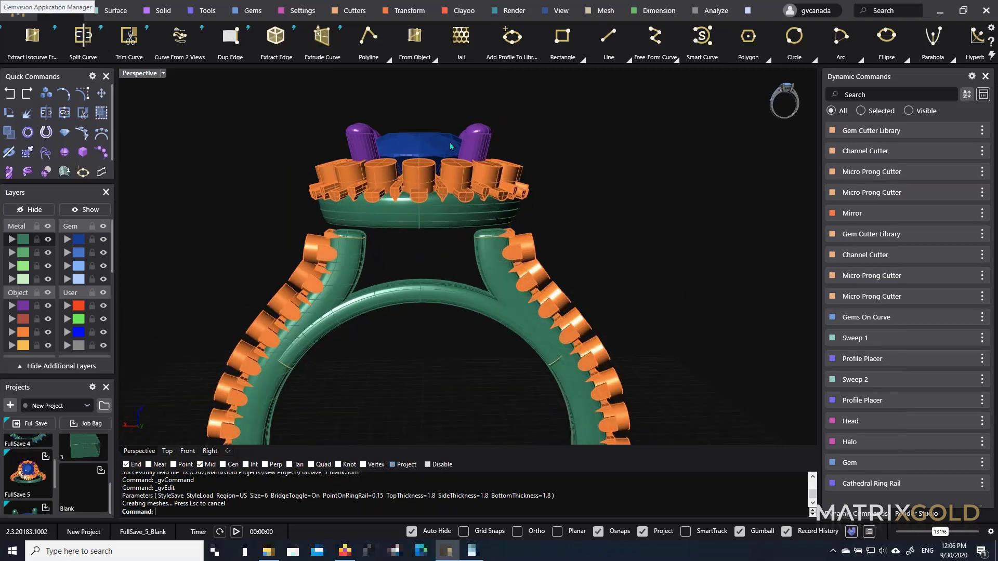
{"action": "right_click_drag", "start_coordinate": [432, 262], "coordinate": [415, 291]}
{"action": "scroll", "coordinate": [445, 233], "scroll_direction": "down", "scroll_amount": 4}
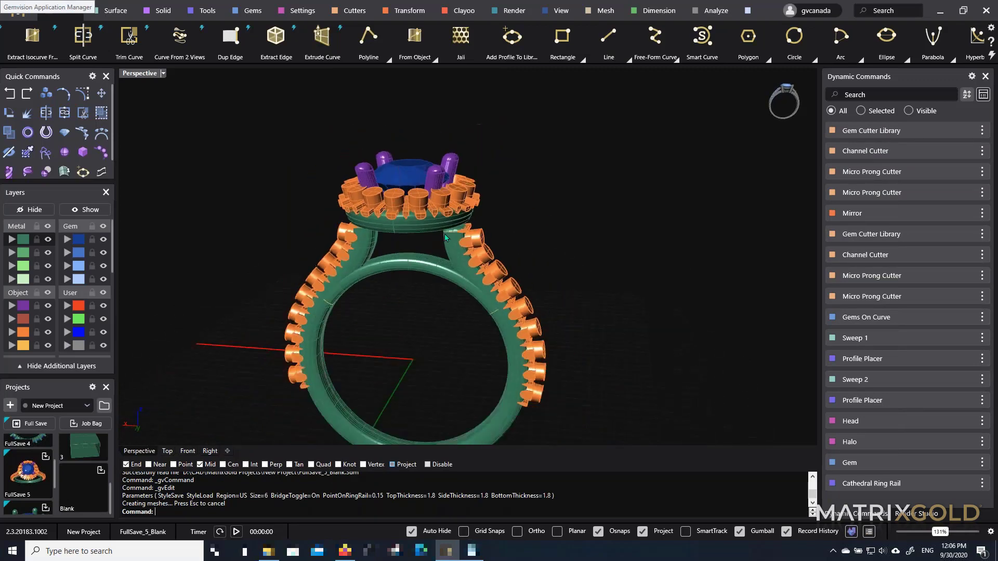
{"action": "scroll", "coordinate": [445, 234], "scroll_direction": "up", "scroll_amount": 4}
{"action": "right_click_drag", "start_coordinate": [446, 242], "coordinate": [470, 247]}
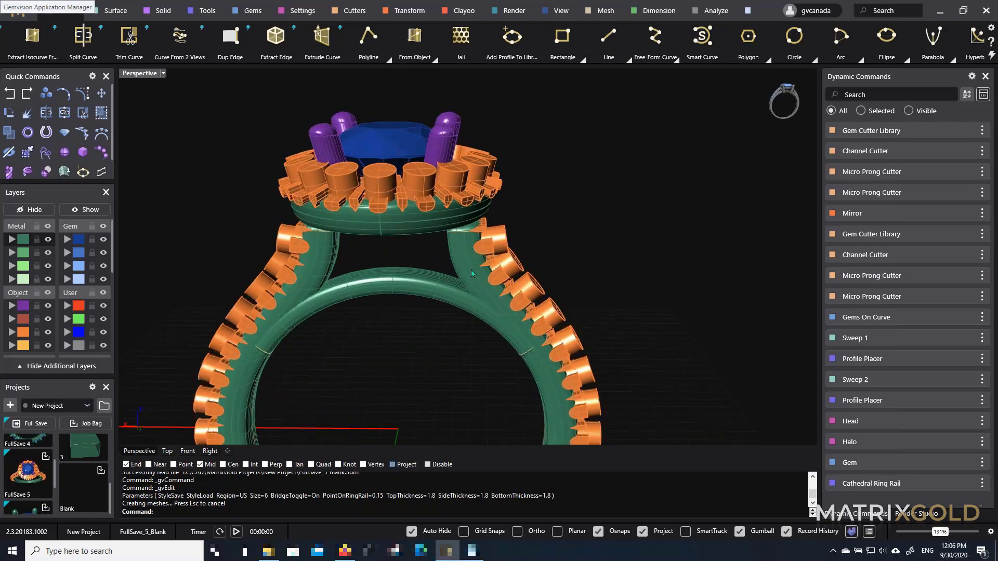
{"action": "scroll", "coordinate": [398, 209], "scroll_direction": "up", "scroll_amount": 2}
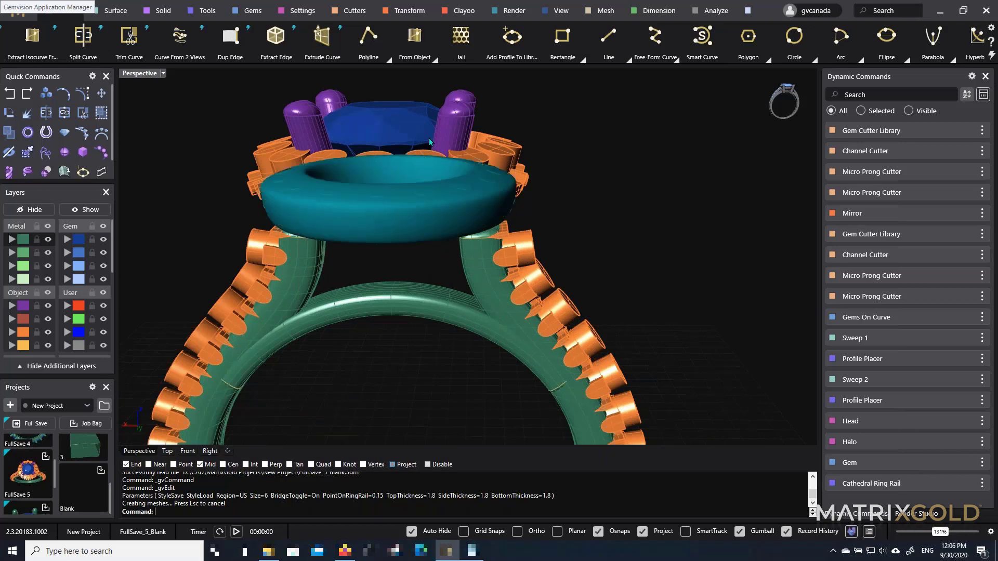
{"action": "left_click", "coordinate": [420, 123]}
{"action": "scroll", "coordinate": [412, 131], "scroll_direction": "down", "scroll_amount": 3}
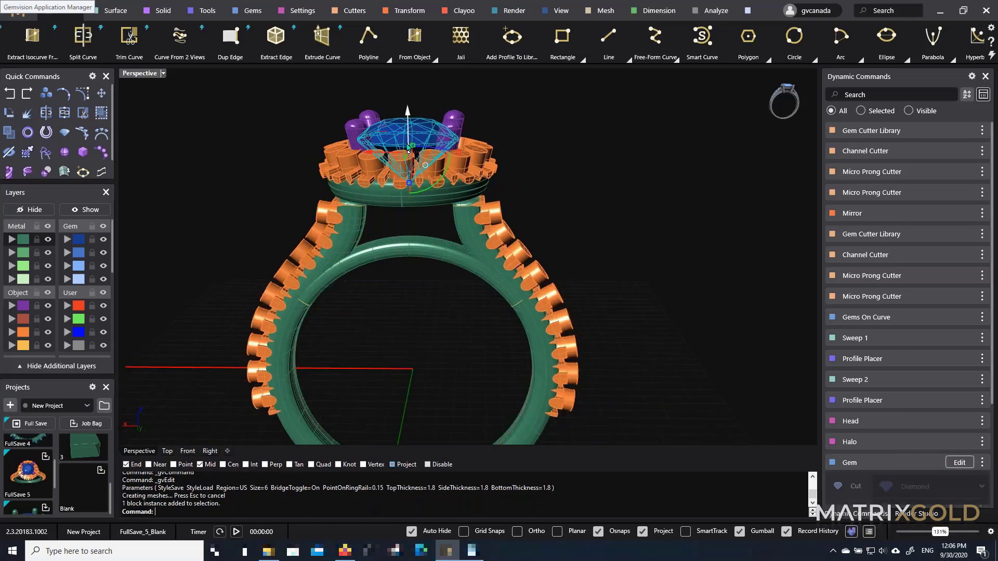
{"action": "scroll", "coordinate": [412, 132], "scroll_direction": "up", "scroll_amount": 4}
{"action": "right_click_drag", "start_coordinate": [412, 132], "coordinate": [450, 200]}
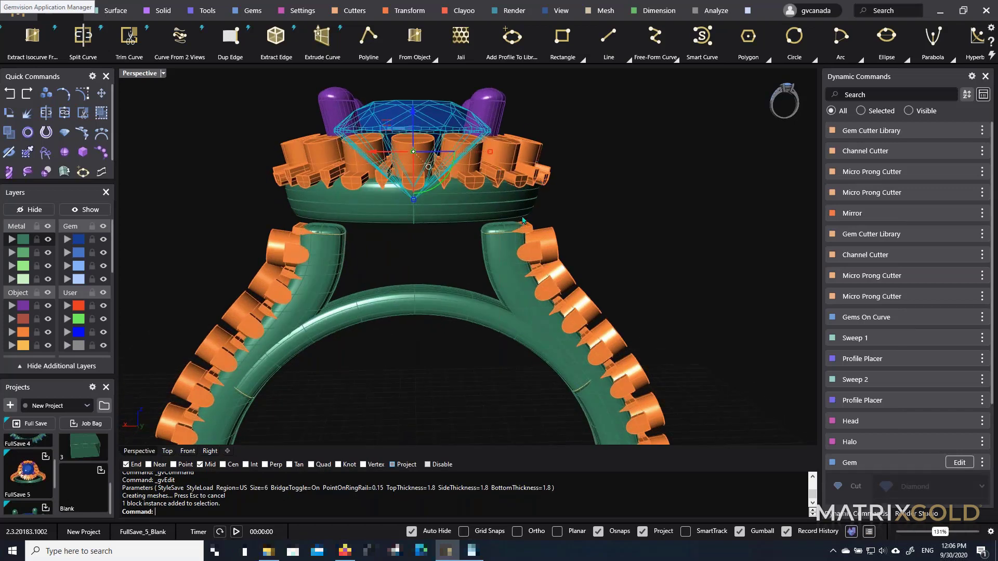
{"action": "scroll", "coordinate": [501, 221], "scroll_direction": "down", "scroll_amount": 6}
{"action": "right_click_drag", "start_coordinate": [497, 225], "coordinate": [459, 253]}
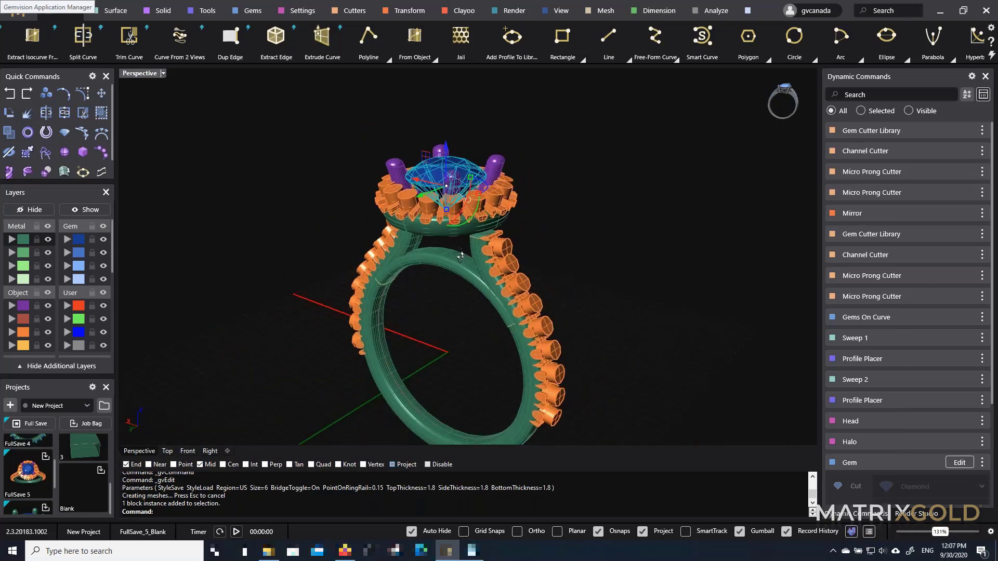
{"action": "left_click", "coordinate": [274, 174]}
{"action": "scroll", "coordinate": [263, 312], "scroll_direction": "down", "scroll_amount": 4}
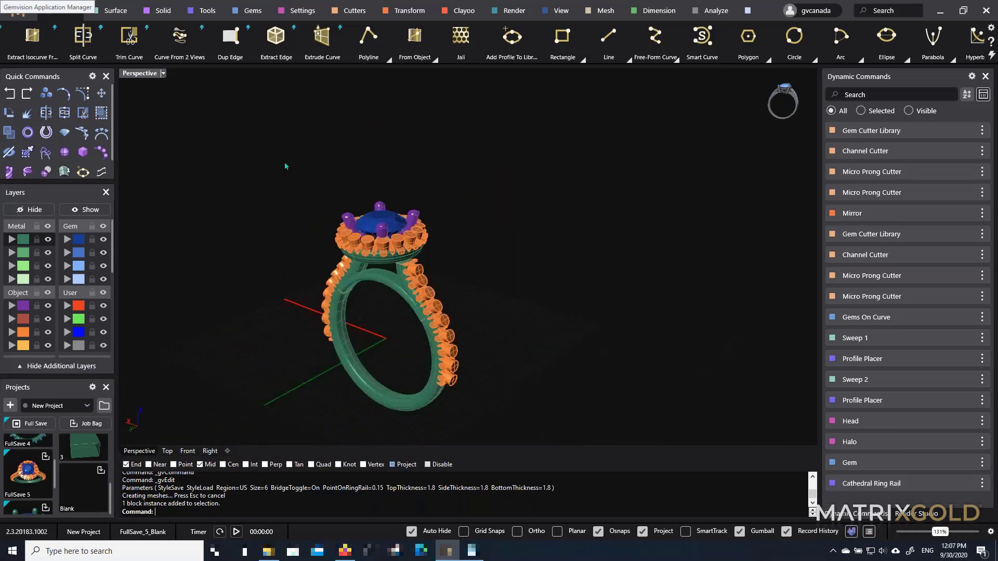
Select the entire ring to view its parts, and start a new file without saving the changes
{"action": "mouse_move", "coordinate": [285, 162]}
{"action": "left_mouse_down"}
{"action": "mouse_move", "coordinate": [496, 447]}
{"action": "mouse_move", "coordinate": [487, 485]}
{"action": "left_mouse_up"}
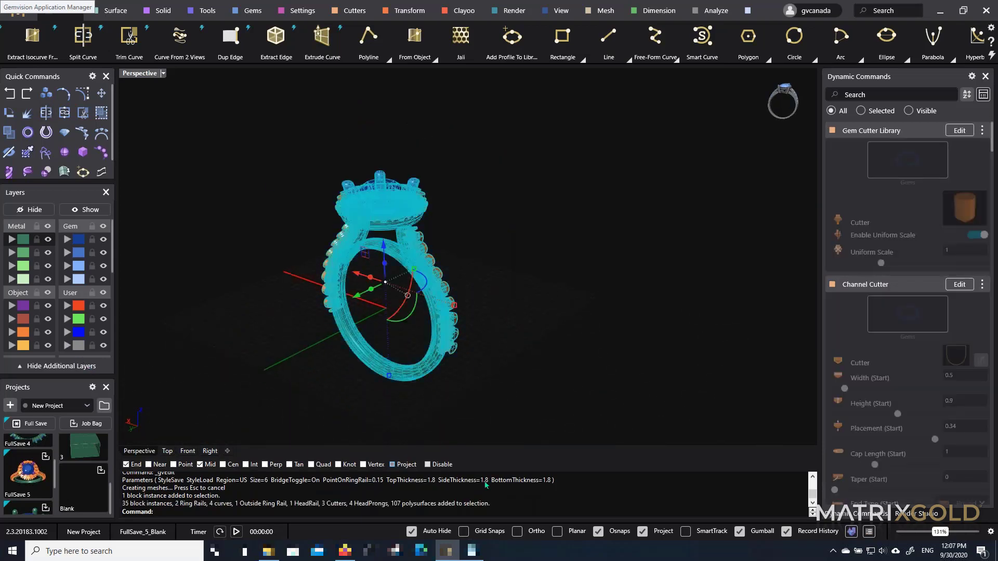
{"action": "left_click", "coordinate": [19, 10]}
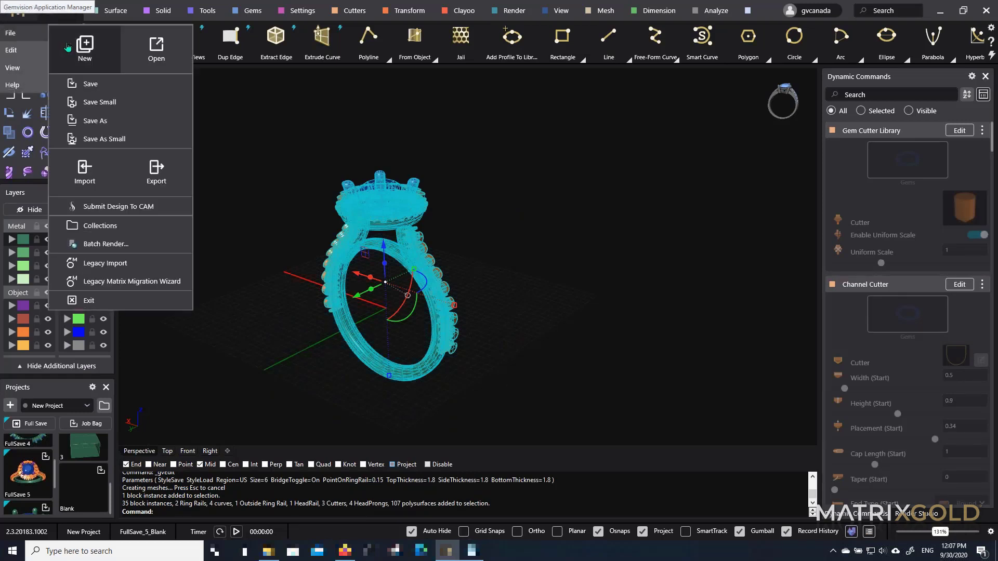
{"action": "left_click", "coordinate": [81, 45]}
{"action": "left_click", "coordinate": [480, 304]}
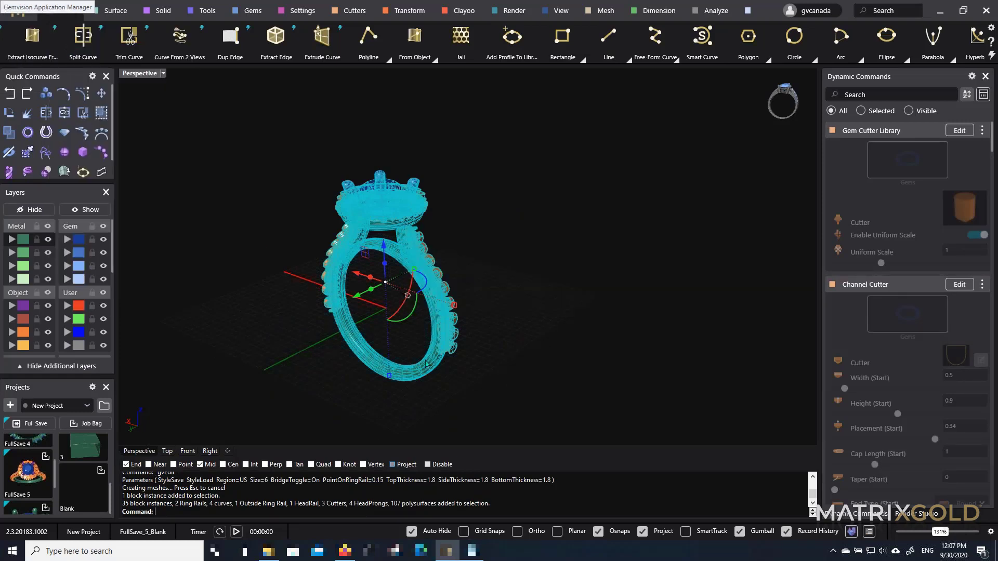
Load the FullSave 2 ring project without saving the changes to the current file
{"action": "scroll", "coordinate": [46, 468], "scroll_direction": "up", "scroll_amount": 3}
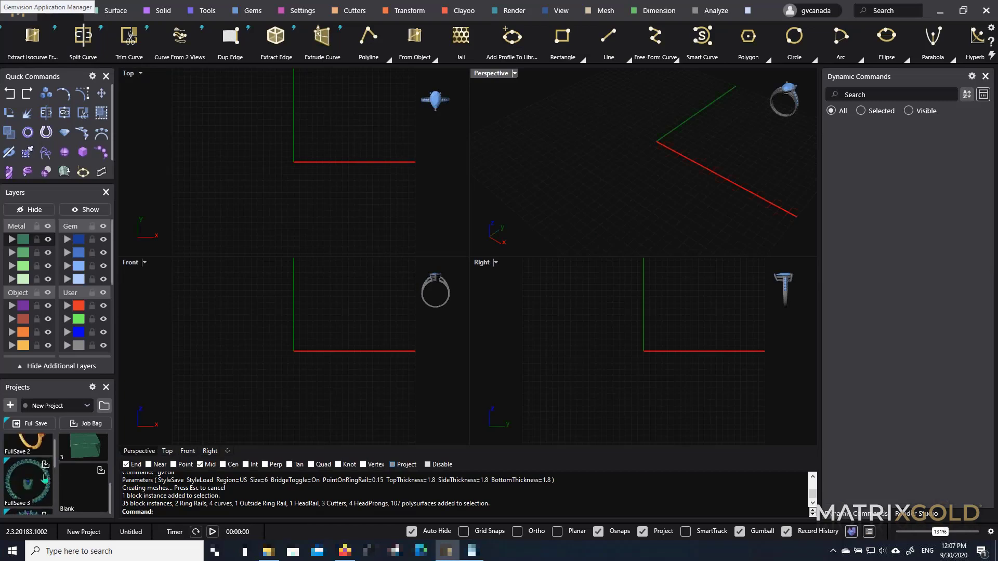
{"action": "left_click", "coordinate": [39, 460]}
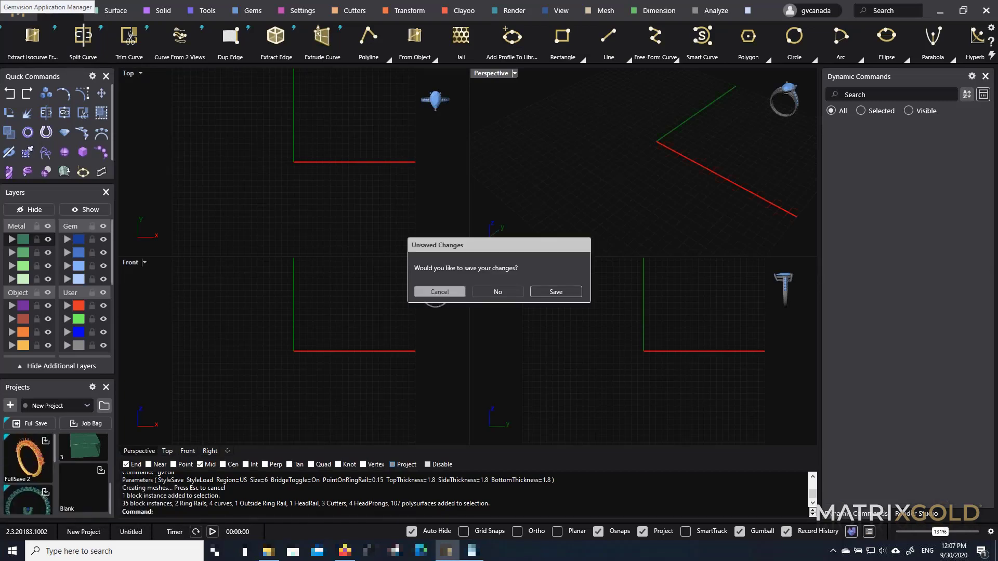
{"action": "left_click", "coordinate": [491, 298]}
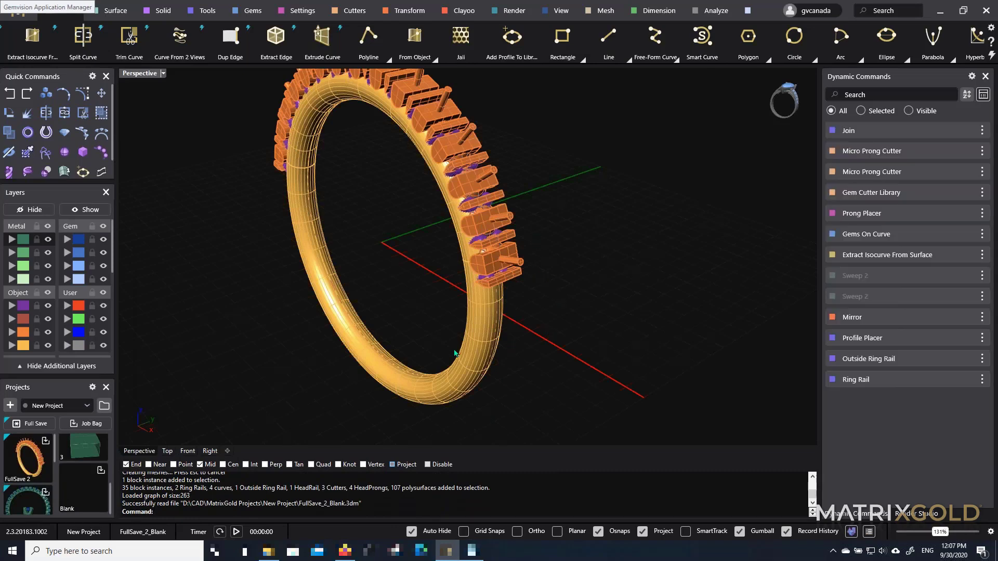
Examine the loaded pronged band with its gem seats, prongs and cutters from the front and at an angle
{"action": "scroll", "coordinate": [455, 344], "scroll_direction": "down", "scroll_amount": 4}
{"action": "right_click_drag", "start_coordinate": [468, 291], "coordinate": [545, 270]}
{"action": "scroll", "coordinate": [469, 292], "scroll_direction": "up", "scroll_amount": 4}
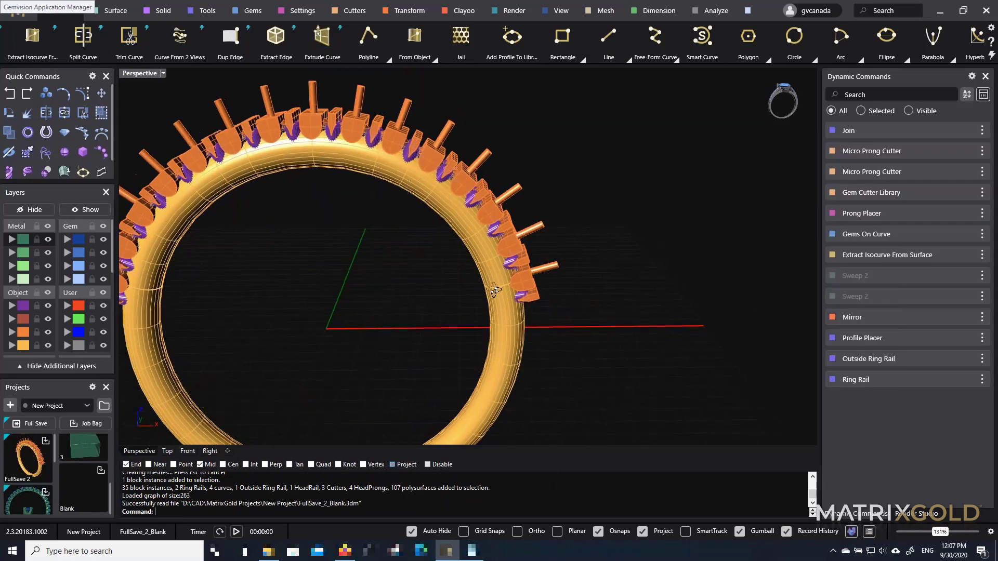
{"action": "right_click_drag", "start_coordinate": [410, 252], "coordinate": [405, 225]}
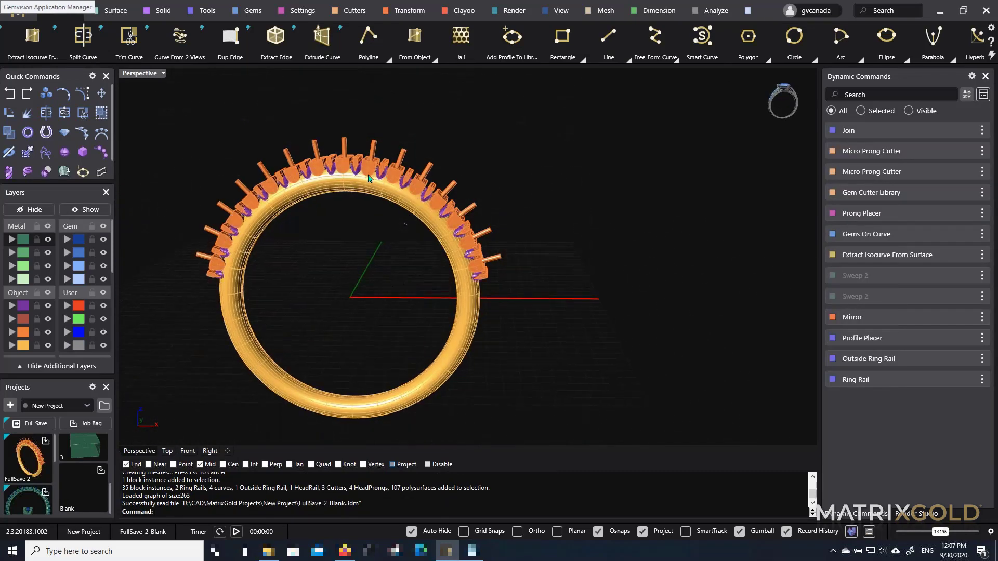
{"action": "scroll", "coordinate": [467, 275], "scroll_direction": "up", "scroll_amount": 5}
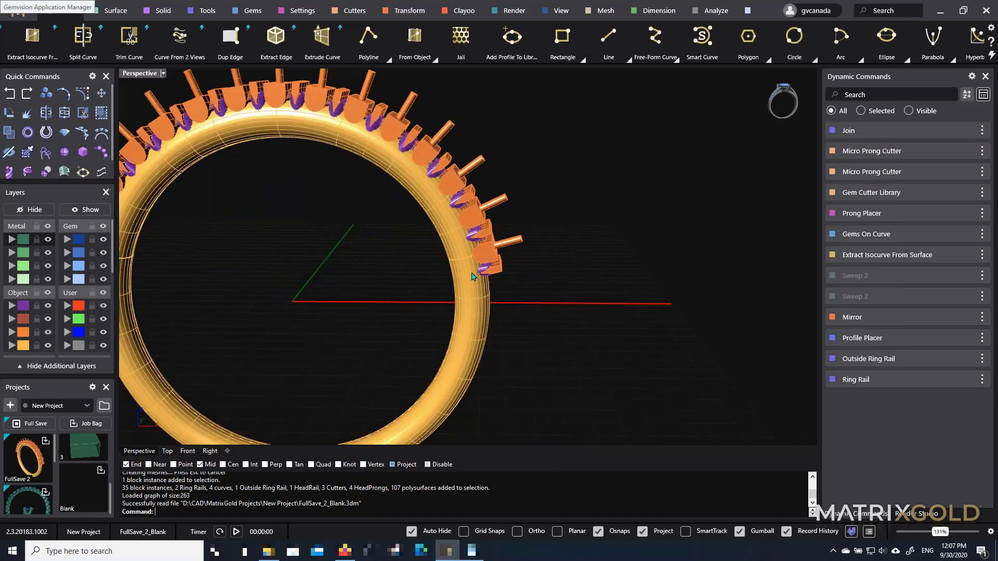
{"action": "scroll", "coordinate": [451, 267], "scroll_direction": "down", "scroll_amount": 4}
{"action": "scroll", "coordinate": [507, 311], "scroll_direction": "up", "scroll_amount": 4}
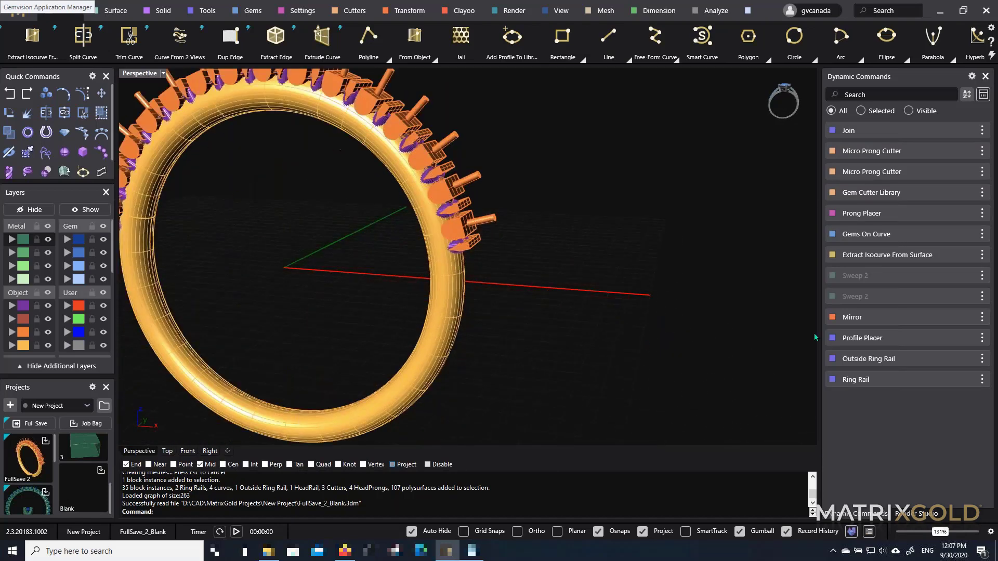
Edit the Ring Rail to a US finger size of 6, apply it to the band and clear the selection
{"action": "left_click", "coordinate": [959, 382]}
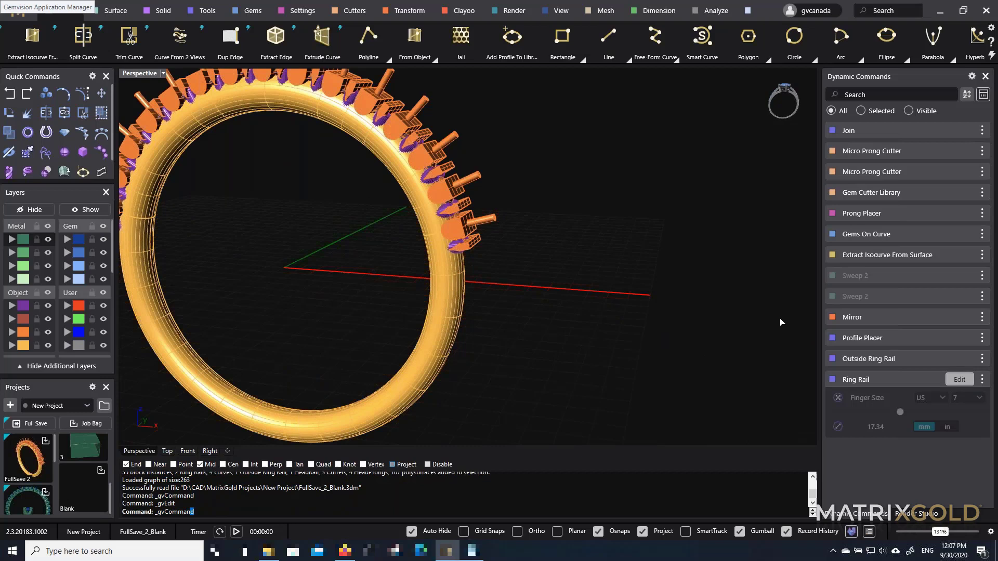
{"action": "left_click", "coordinate": [975, 399]}
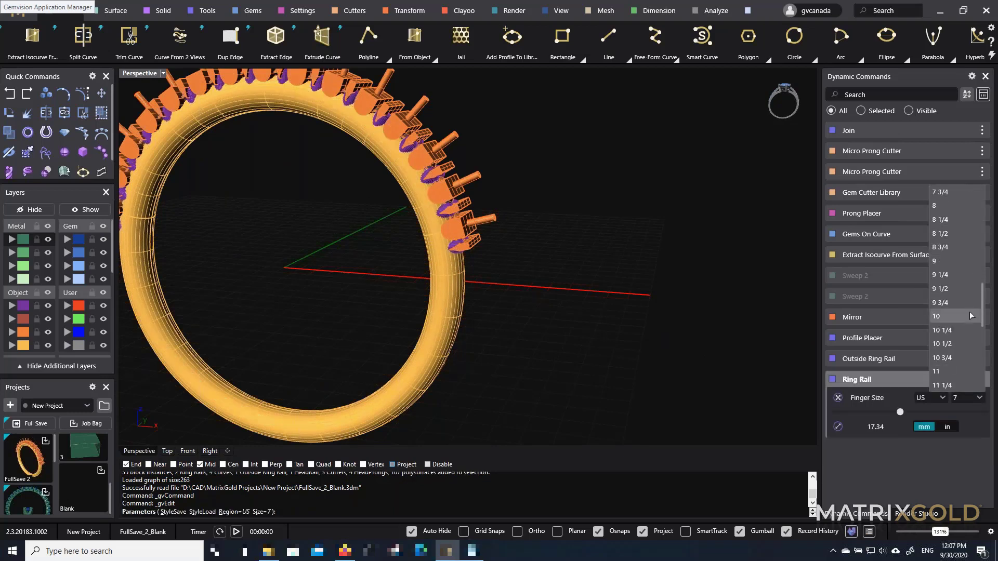
{"action": "scroll", "coordinate": [958, 286], "scroll_direction": "up", "scroll_amount": 4}
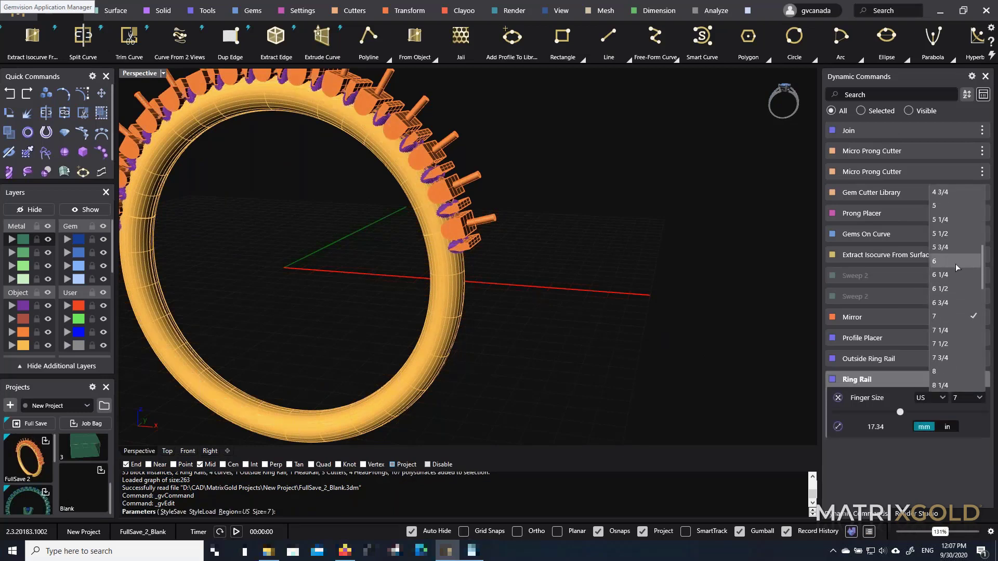
{"action": "left_click", "coordinate": [955, 263]}
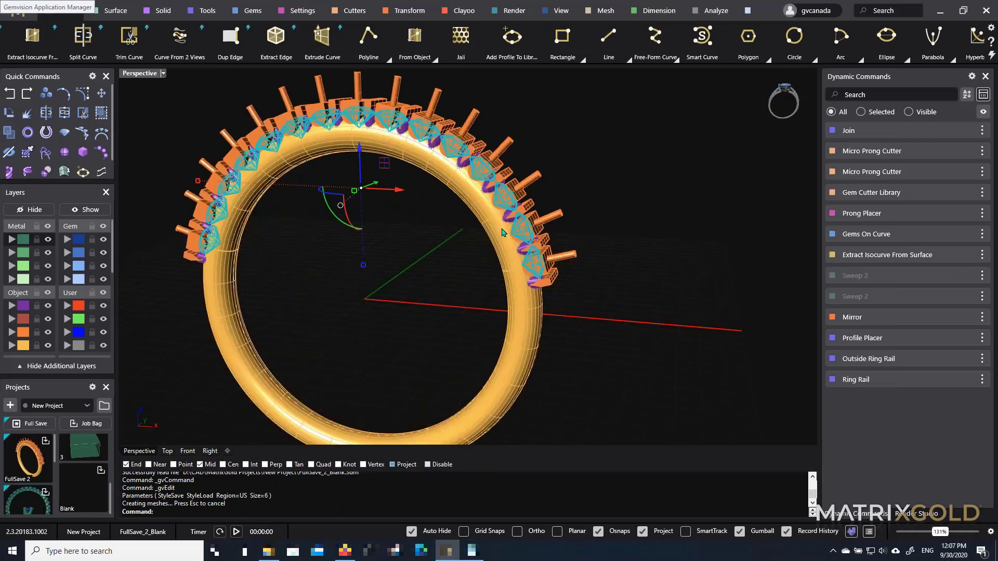
{"action": "key", "text": "Escape"}
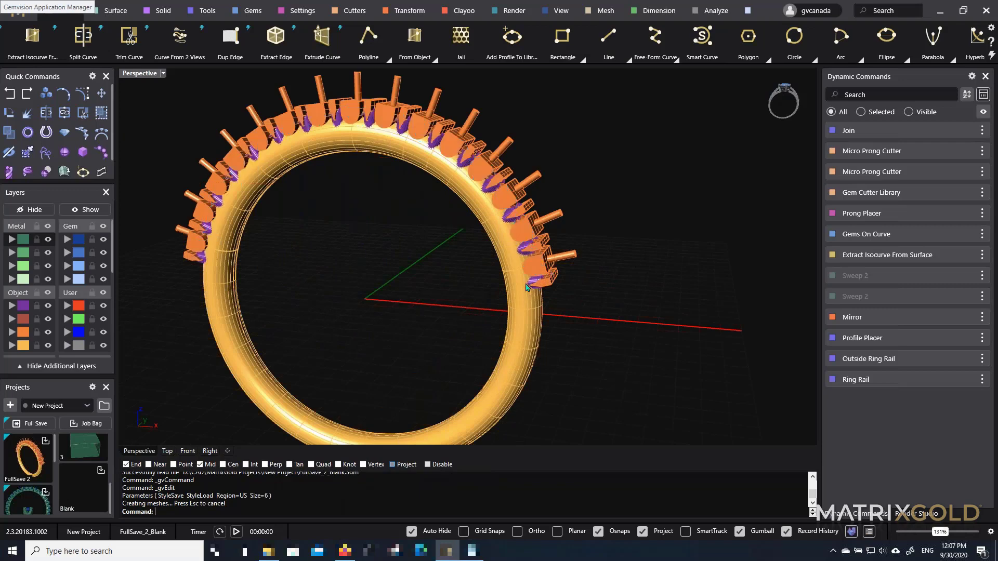
Edit the Profile Placer of the shank profile, moving the profile further down the band to position 0.28, and apply the change
{"action": "scroll", "coordinate": [522, 276], "scroll_direction": "up", "scroll_amount": 4}
{"action": "left_click", "coordinate": [520, 262]}
{"action": "left_click", "coordinate": [540, 294]}
{"action": "scroll", "coordinate": [552, 263], "scroll_direction": "down", "scroll_amount": 5}
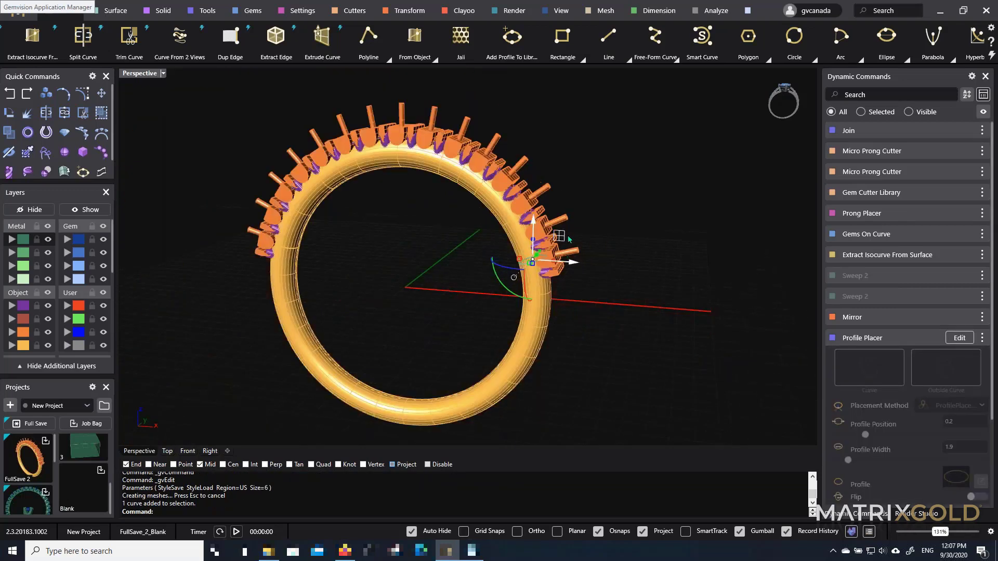
{"action": "key", "text": "F6"}
{"action": "left_click", "coordinate": [568, 63]}
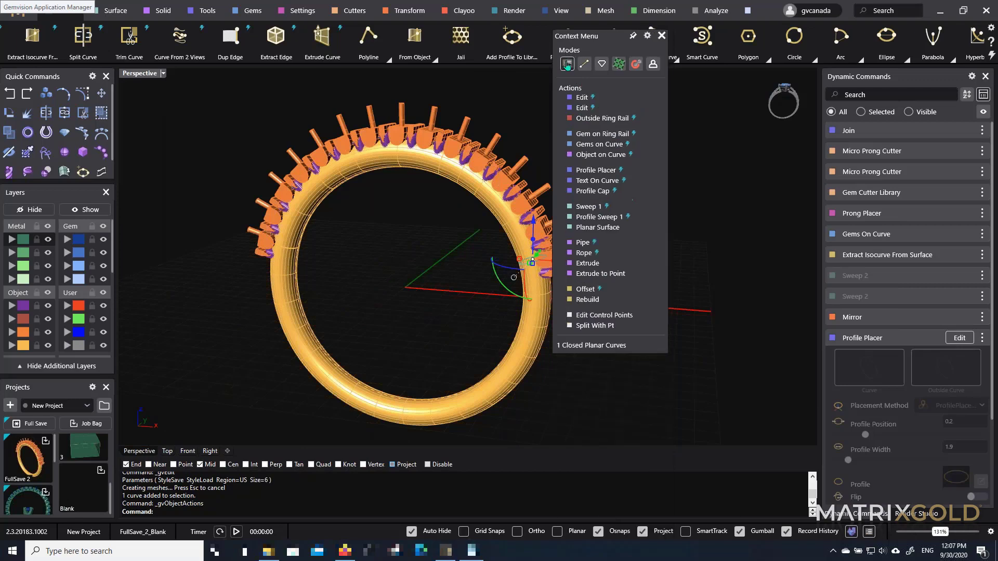
{"action": "left_click", "coordinate": [579, 98]}
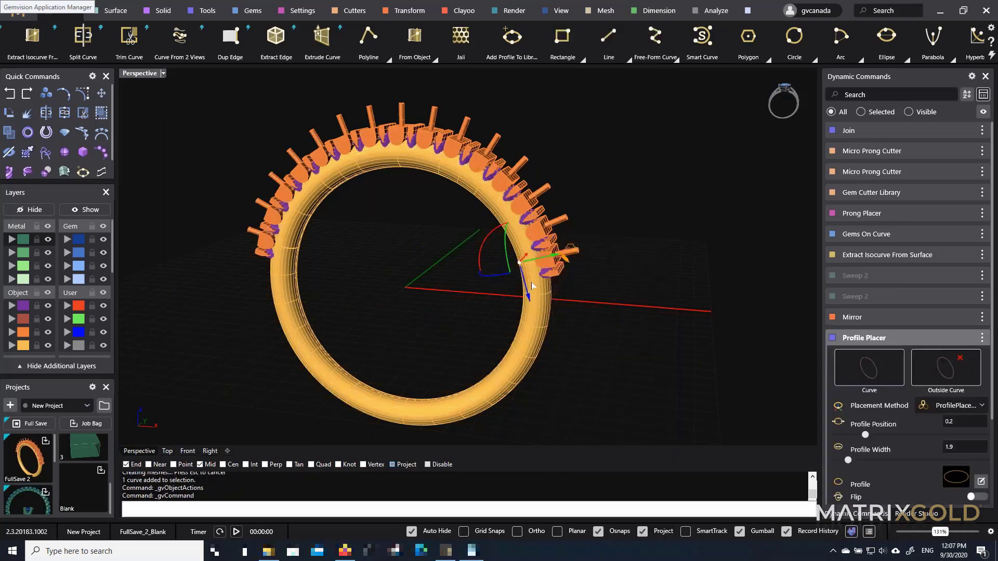
{"action": "scroll", "coordinate": [520, 265], "scroll_direction": "up", "scroll_amount": 3}
{"action": "left_click_drag", "start_coordinate": [512, 255], "coordinate": [533, 338]}
{"action": "scroll", "coordinate": [533, 285], "scroll_direction": "down", "scroll_amount": 3}
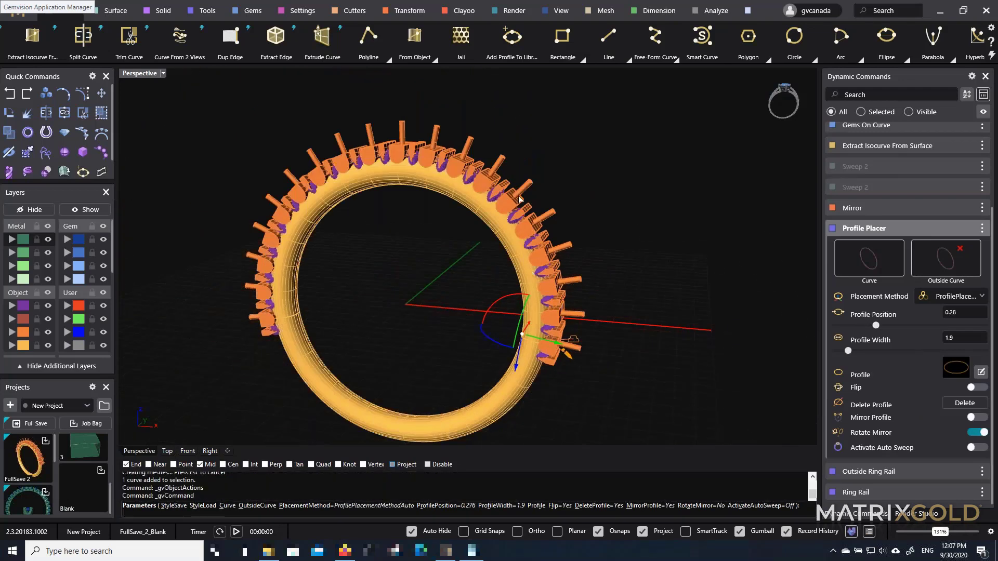
{"action": "right_click_drag", "start_coordinate": [551, 281], "coordinate": [581, 278]}
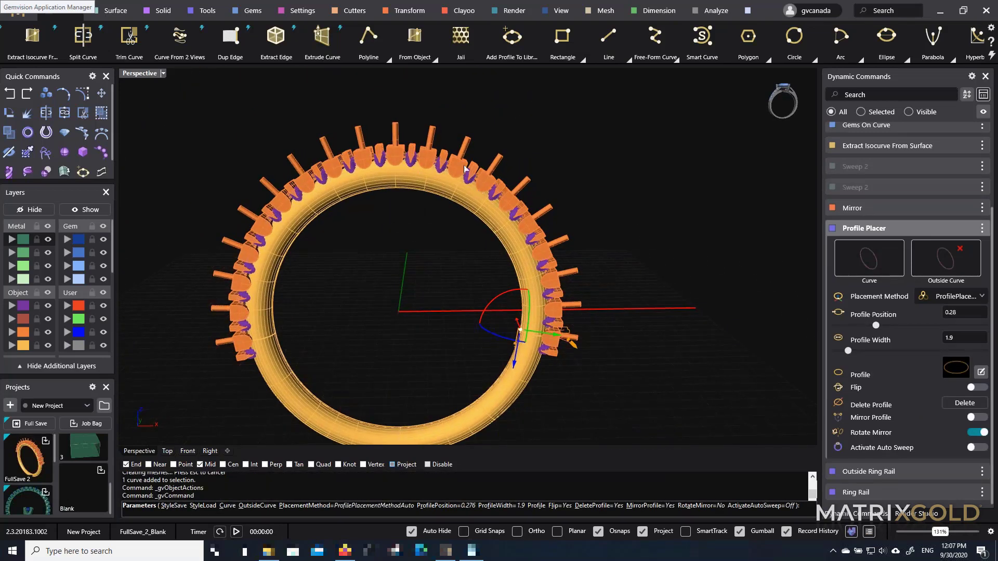
{"action": "left_click", "coordinate": [587, 300]}
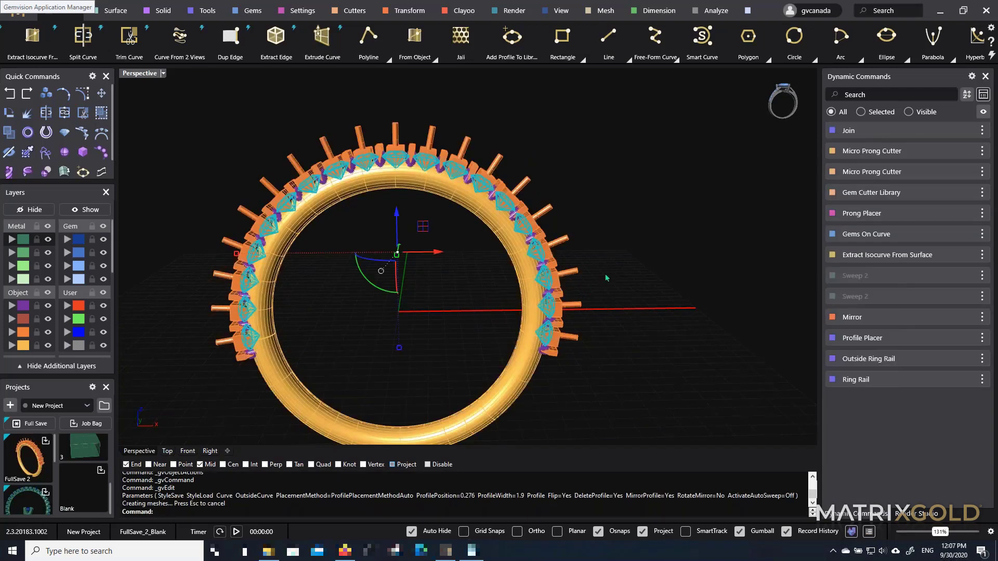
{"action": "left_click", "coordinate": [625, 218]}
Examine the extended run of prongs and cutters along both sides of the band from above, the front and the side
{"action": "right_click_drag", "start_coordinate": [625, 218], "coordinate": [594, 267]}
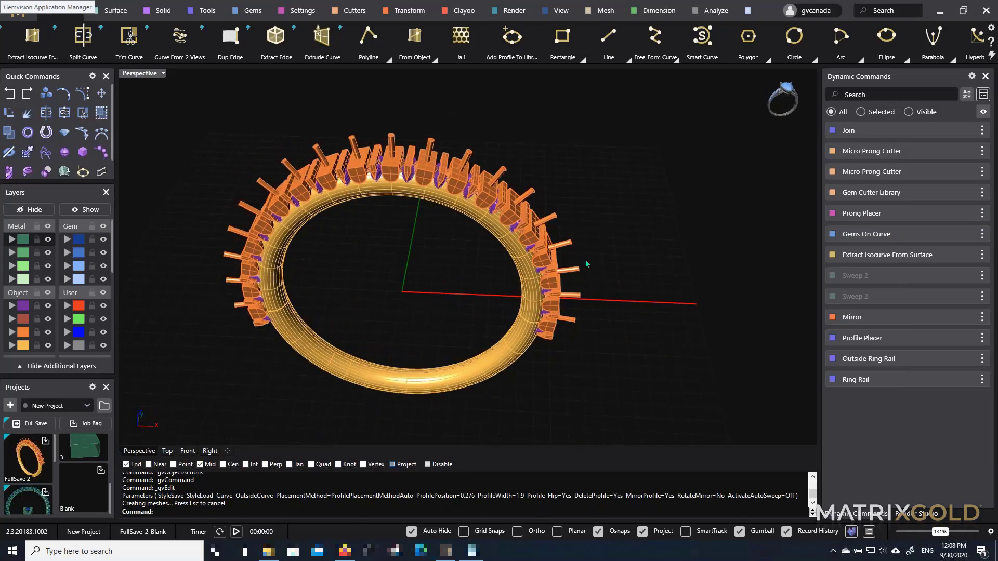
{"action": "right_click_drag", "start_coordinate": [585, 260], "coordinate": [568, 289]}
{"action": "scroll", "coordinate": [558, 262], "scroll_direction": "up", "scroll_amount": 5}
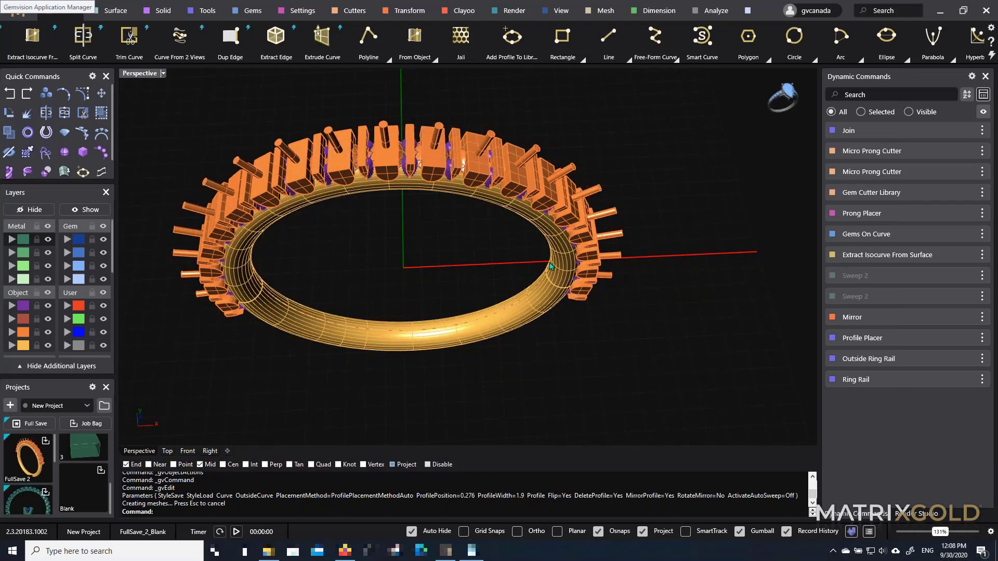
{"action": "right_click_drag", "start_coordinate": [542, 257], "coordinate": [480, 264]}
{"action": "scroll", "coordinate": [464, 243], "scroll_direction": "up", "scroll_amount": 2}
{"action": "scroll", "coordinate": [530, 207], "scroll_direction": "up", "scroll_amount": 1}
{"action": "right_click_drag", "start_coordinate": [670, 343], "coordinate": [623, 300]}
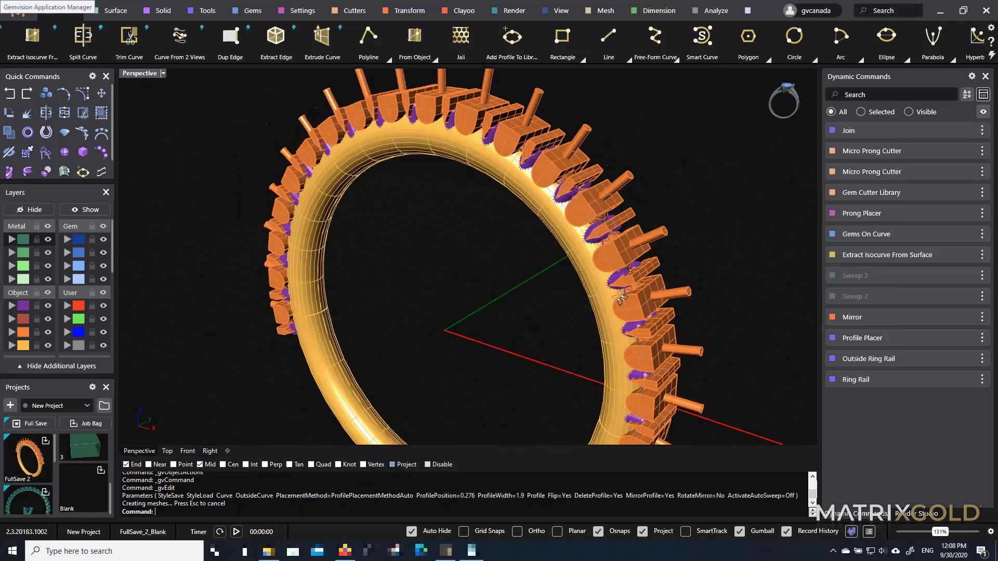
{"action": "right_click_drag", "start_coordinate": [544, 262], "coordinate": [484, 237]}
{"action": "scroll", "coordinate": [482, 261], "scroll_direction": "down", "scroll_amount": 2}
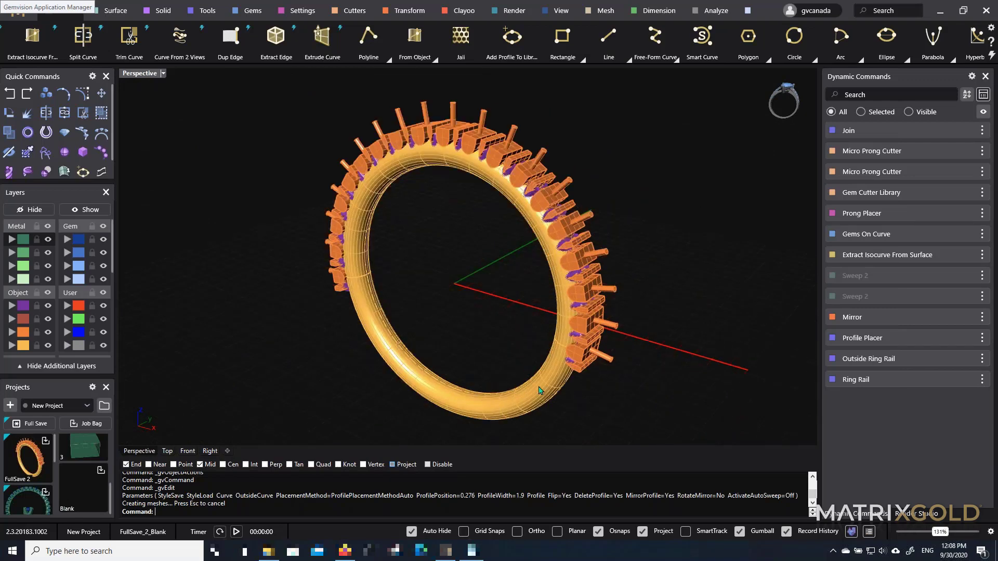
{"action": "right_click_drag", "start_coordinate": [540, 390], "coordinate": [548, 354]}
{"action": "scroll", "coordinate": [560, 399], "scroll_direction": "up", "scroll_amount": 4}
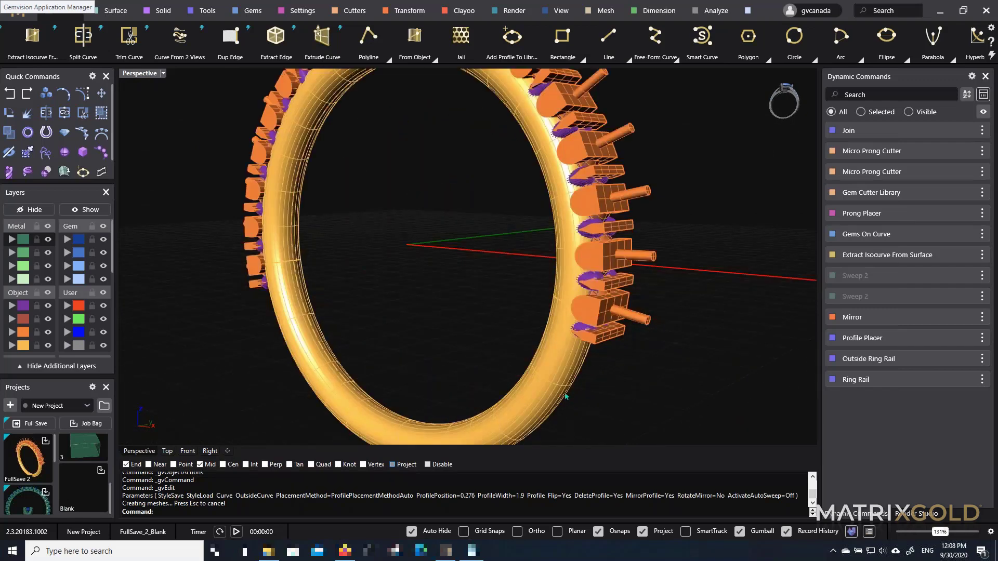
{"action": "left_click", "coordinate": [565, 394]}
{"action": "left_click", "coordinate": [588, 418]}
{"action": "key", "text": "F6"}
{"action": "left_click", "coordinate": [564, 268]}
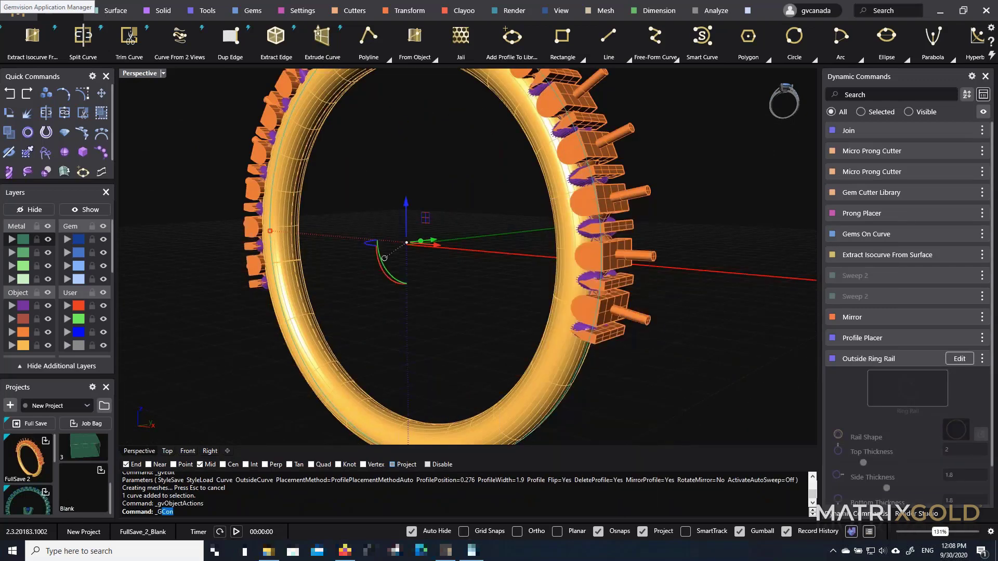
{"action": "left_click", "coordinate": [895, 405]}
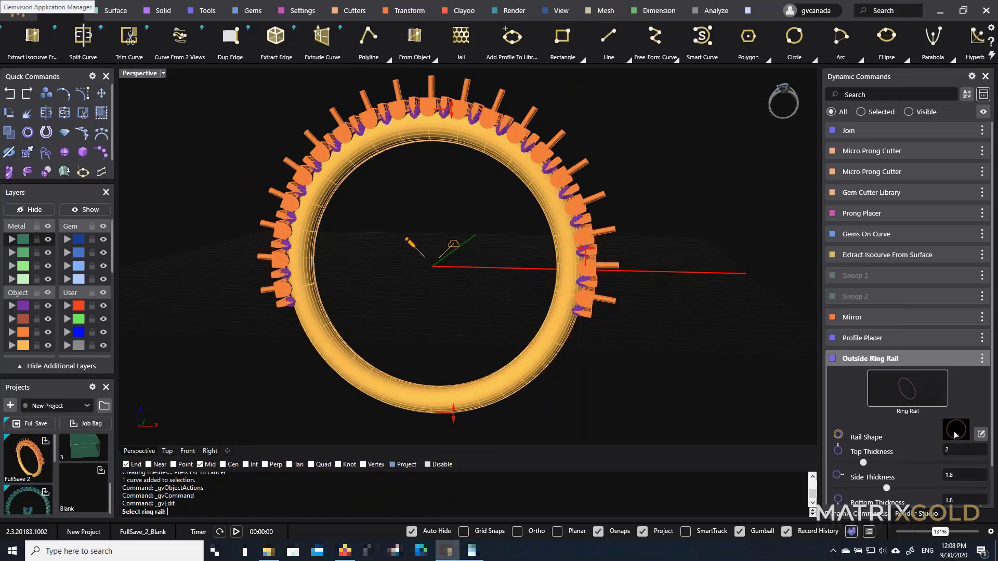
{"action": "right_click_drag", "start_coordinate": [549, 334], "coordinate": [580, 336]}
{"action": "left_click", "coordinate": [566, 335]}
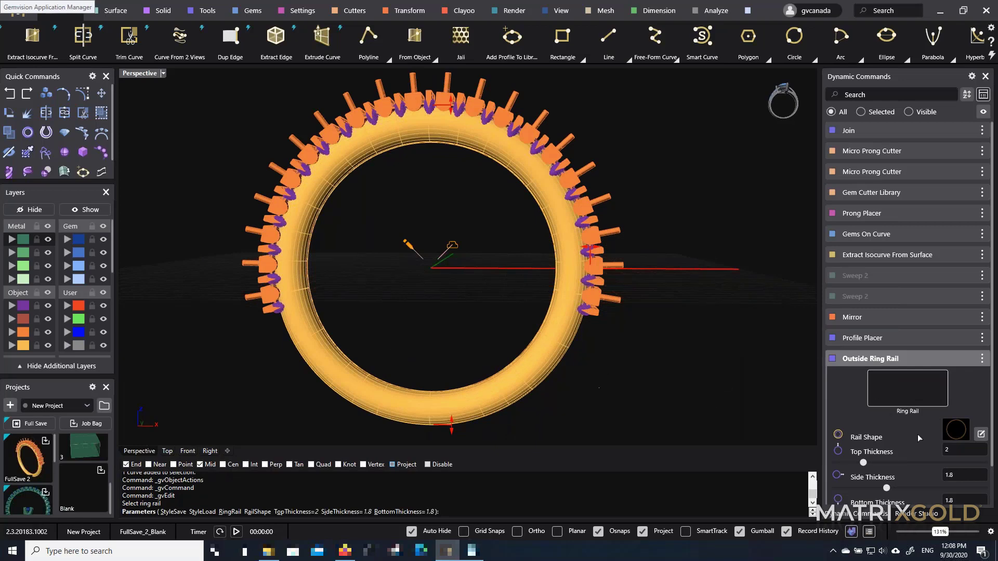
{"action": "right_click", "coordinate": [643, 339]}
Edit the Outside Ring Rail, replace its rail shape with 01_EU from the library, and apply it to the band
{"action": "right_click_drag", "start_coordinate": [515, 369], "coordinate": [539, 381]}
{"action": "scroll", "coordinate": [540, 381], "scroll_direction": "up", "scroll_amount": 5}
{"action": "left_click", "coordinate": [539, 381]}
{"action": "left_click", "coordinate": [544, 383]}
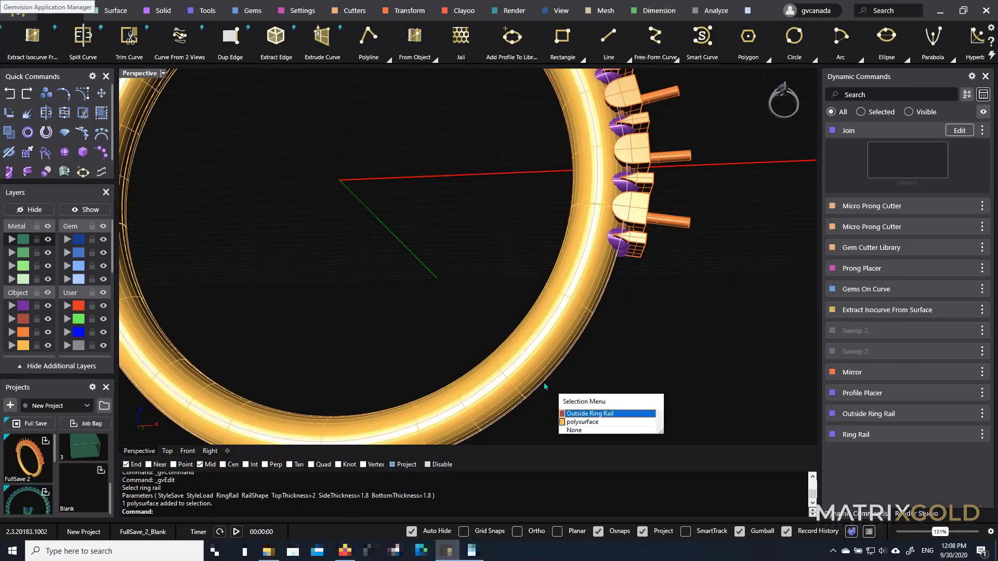
{"action": "right_click", "coordinate": [544, 383]}
{"action": "scroll", "coordinate": [588, 281], "scroll_direction": "down", "scroll_amount": 6}
{"action": "right_click_drag", "start_coordinate": [593, 277], "coordinate": [599, 296]}
{"action": "key", "text": "F6"}
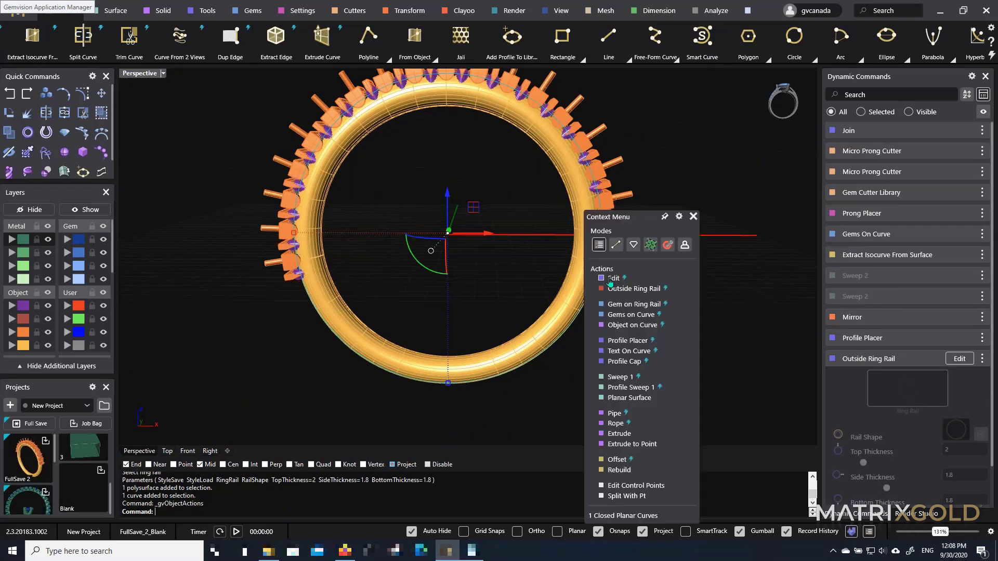
{"action": "left_click", "coordinate": [608, 279]}
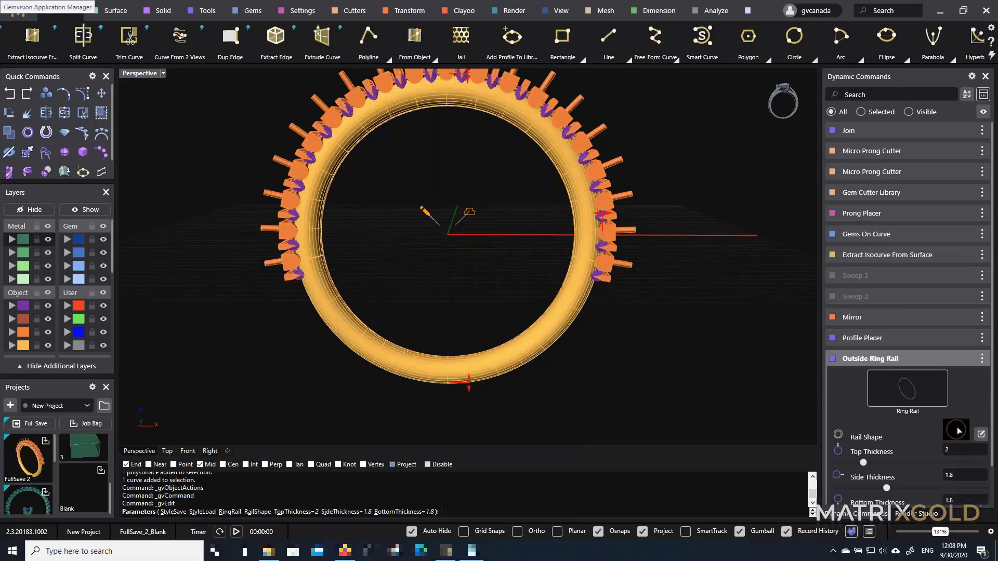
{"action": "left_click", "coordinate": [956, 430]}
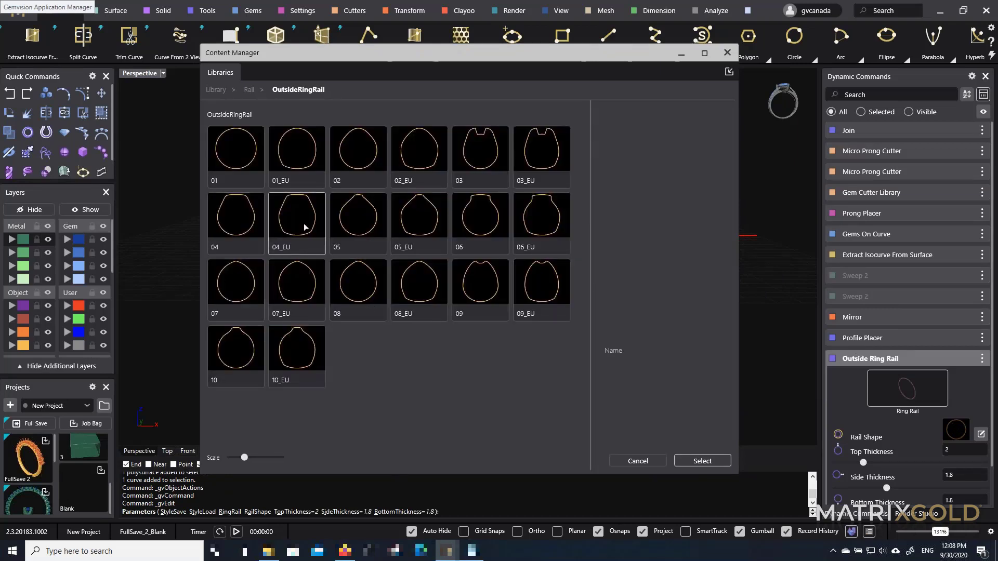
{"action": "left_click", "coordinate": [306, 161]}
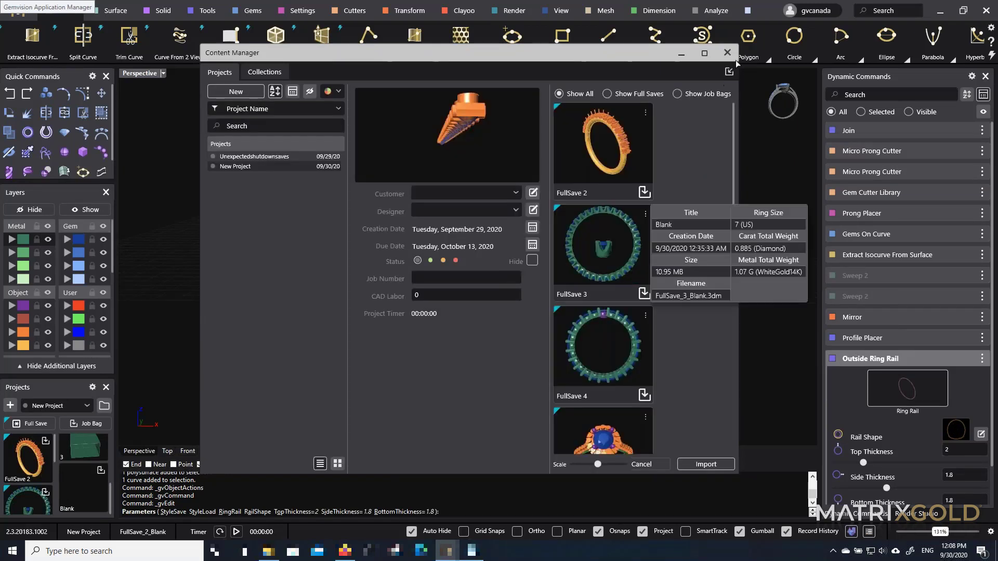
{"action": "left_click", "coordinate": [728, 51]}
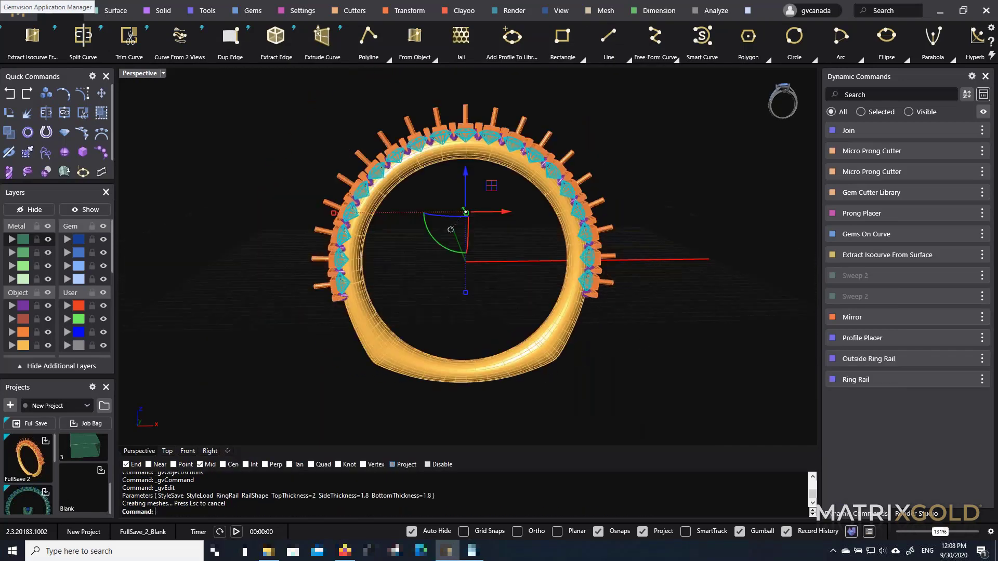
Examine the reshaped shank and its prongs and cutters from the front and at an angle
{"action": "right_click_drag", "start_coordinate": [647, 326], "coordinate": [517, 317]}
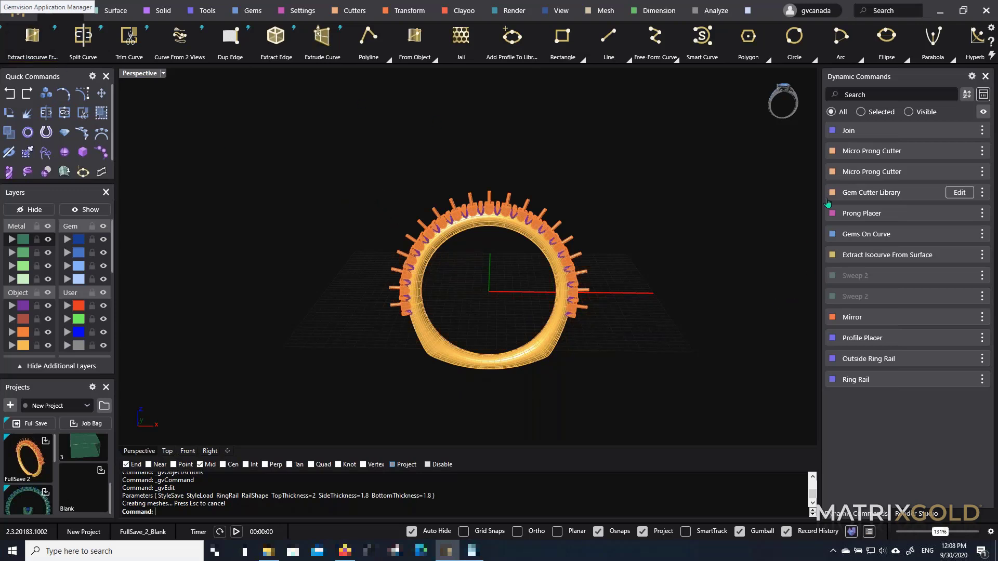
{"action": "scroll", "coordinate": [583, 231], "scroll_direction": "up", "scroll_amount": 5}
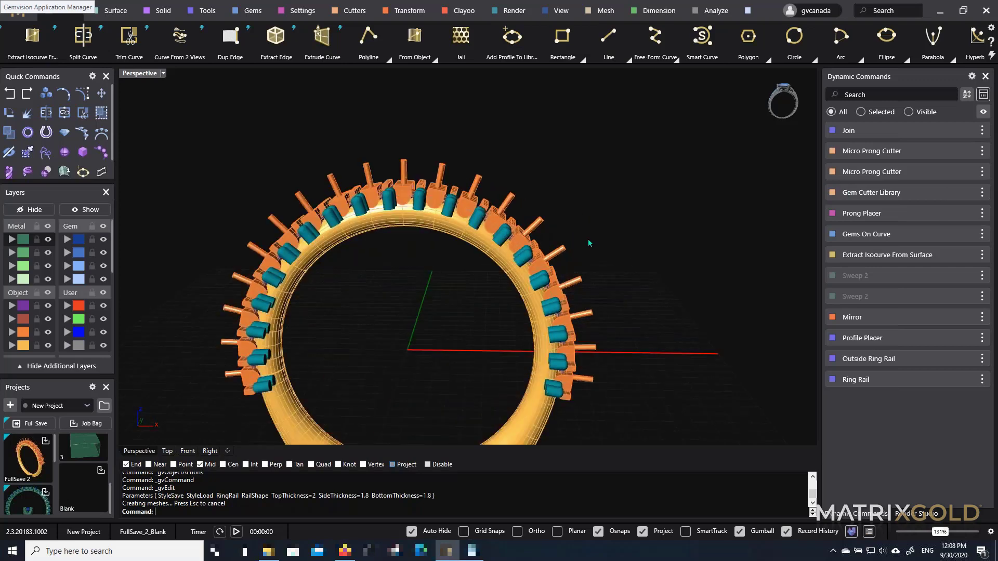
{"action": "mouse_move", "coordinate": [588, 238]}
{"action": "right_mouse_down"}
{"action": "mouse_move", "coordinate": [452, 235]}
{"action": "mouse_move", "coordinate": [565, 243]}
{"action": "right_mouse_up"}
{"action": "scroll", "coordinate": [525, 249], "scroll_direction": "down", "scroll_amount": 4}
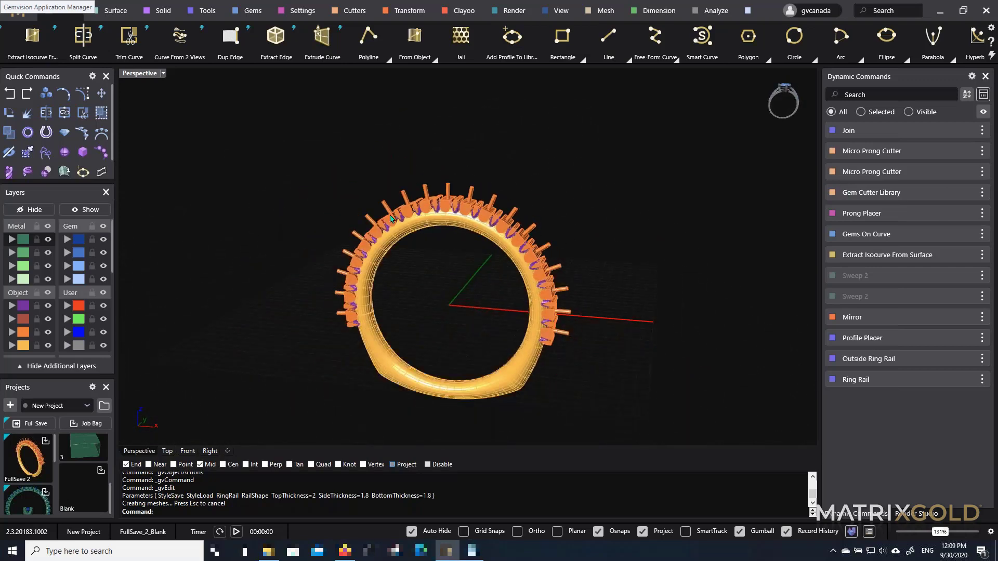
Open the FullSave 3 ring from the project without saving the changes to the current ring
{"action": "right_click_drag", "start_coordinate": [518, 263], "coordinate": [460, 270]}
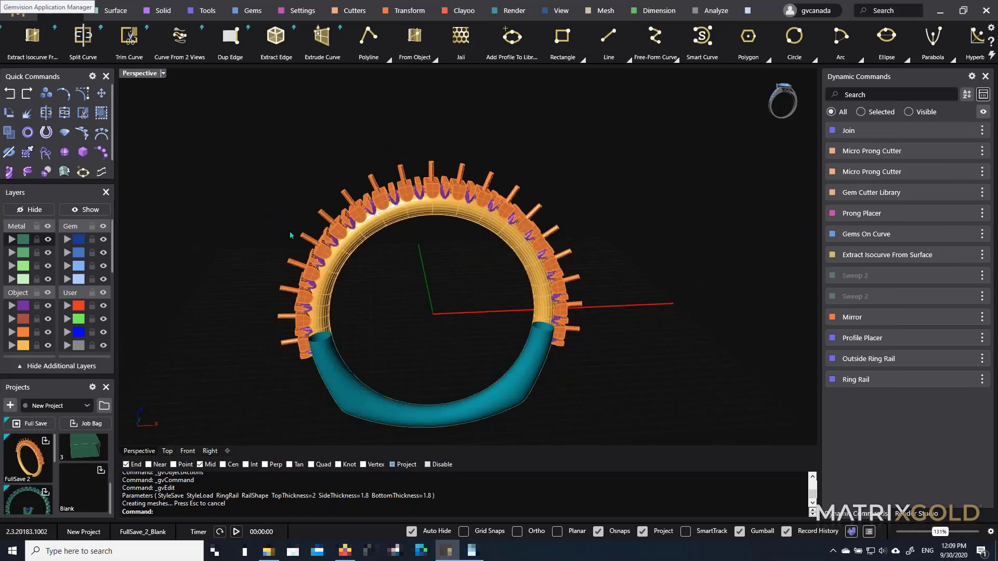
{"action": "scroll", "coordinate": [290, 234], "scroll_direction": "down", "scroll_amount": 2}
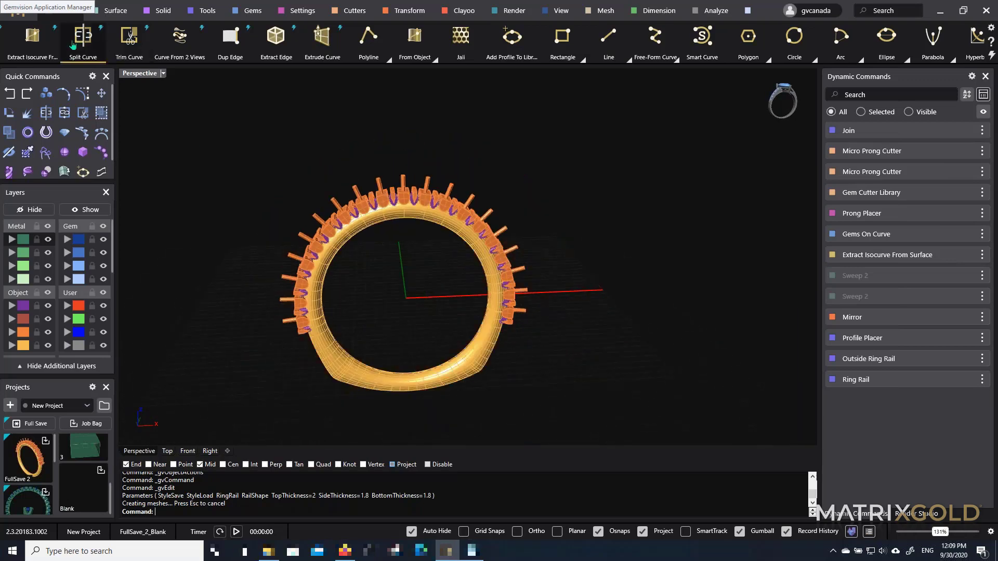
{"action": "double_click", "coordinate": [26, 491]}
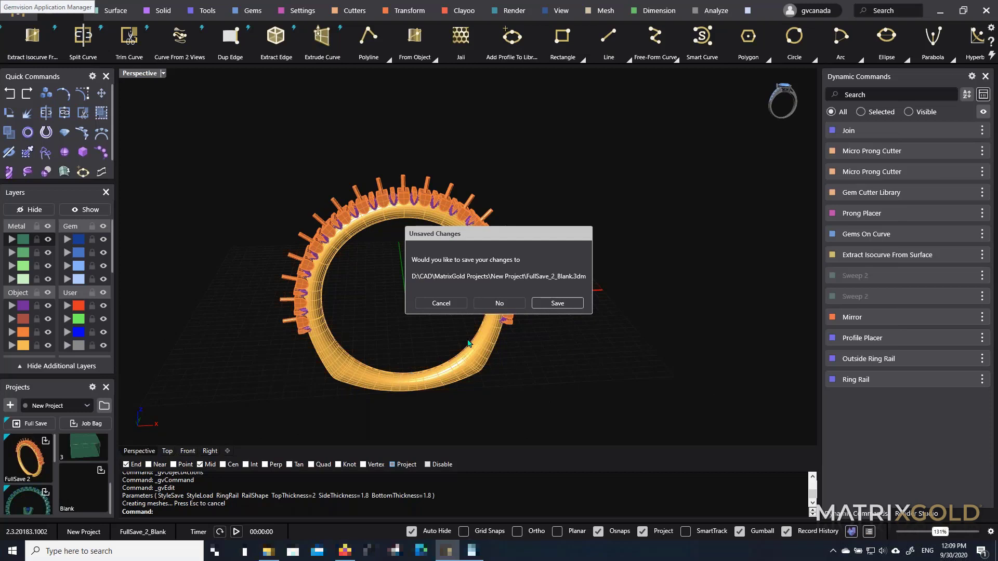
{"action": "left_click", "coordinate": [499, 303]}
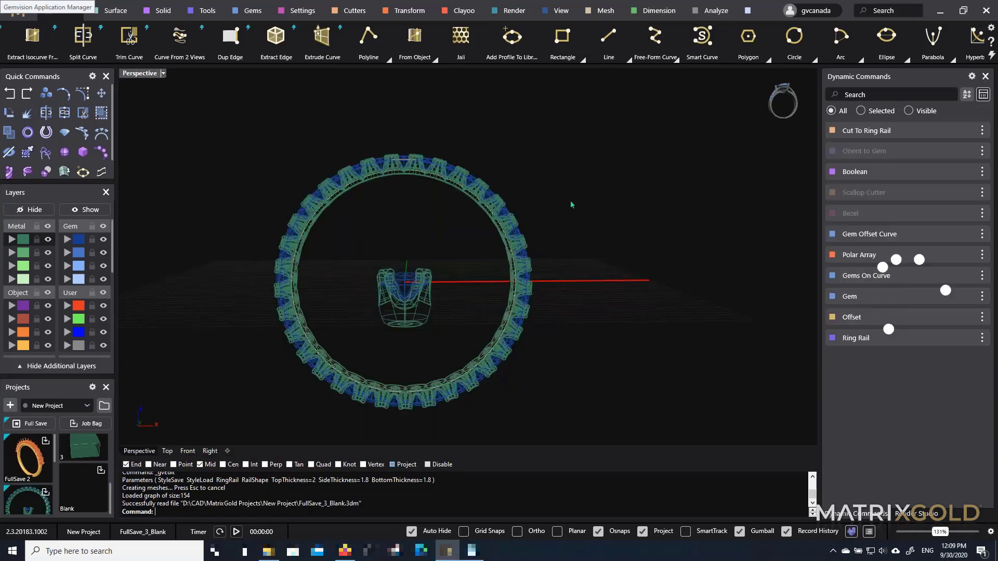
Examine the eternity ring's gems and settings and the single gem setting at its centre
{"action": "scroll", "coordinate": [554, 205], "scroll_direction": "up", "scroll_amount": 3}
{"action": "right_click_drag", "start_coordinate": [554, 204], "coordinate": [580, 237]}
{"action": "scroll", "coordinate": [508, 236], "scroll_direction": "down", "scroll_amount": 5}
{"action": "scroll", "coordinate": [461, 267], "scroll_direction": "down", "scroll_amount": 4}
{"action": "scroll", "coordinate": [381, 262], "scroll_direction": "up", "scroll_amount": 4}
{"action": "right_click_drag", "start_coordinate": [401, 290], "coordinate": [419, 304]}
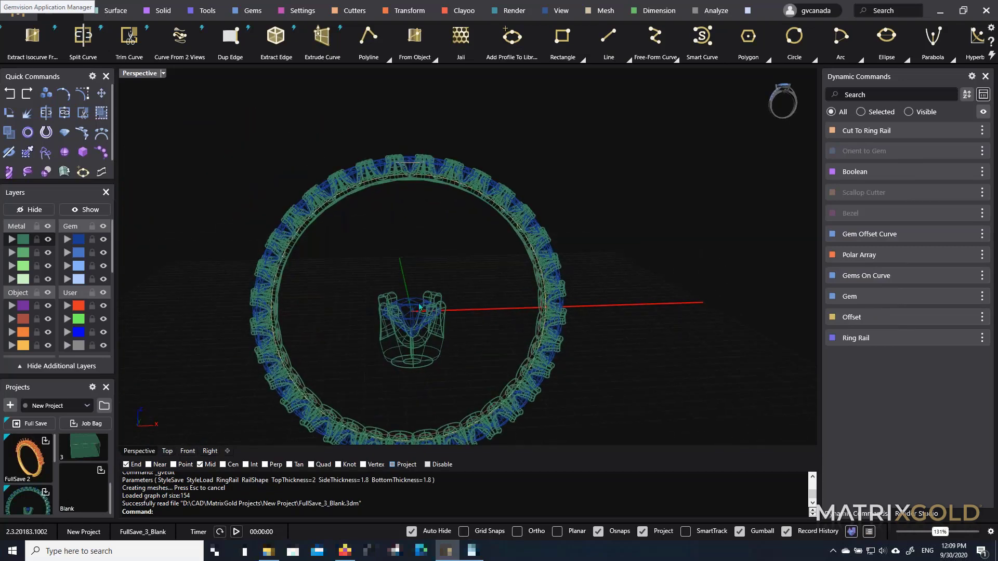
{"action": "scroll", "coordinate": [440, 253], "scroll_direction": "up", "scroll_amount": 2}
{"action": "scroll", "coordinate": [442, 303], "scroll_direction": "down", "scroll_amount": 2}
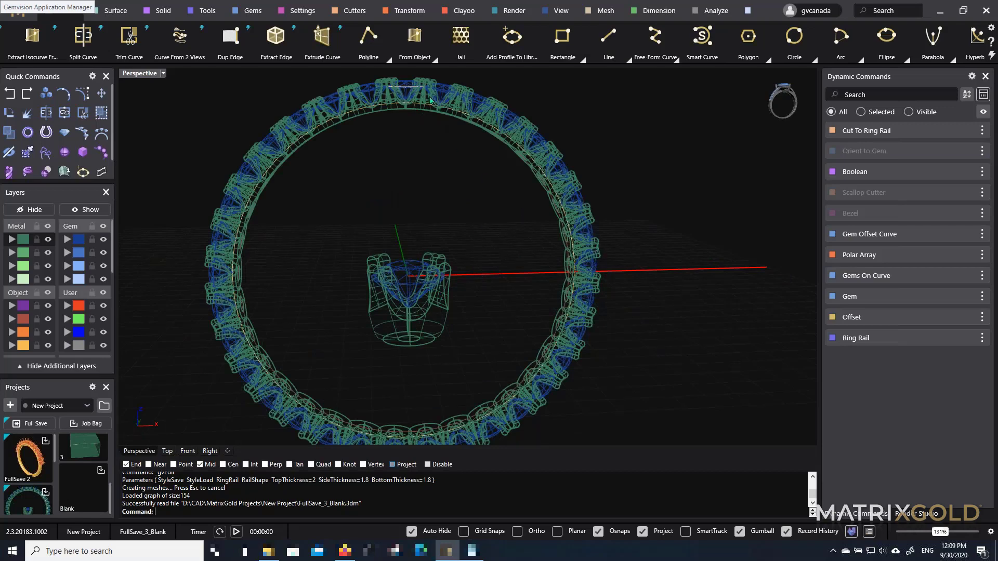
{"action": "scroll", "coordinate": [430, 103], "scroll_direction": "up", "scroll_amount": 2}
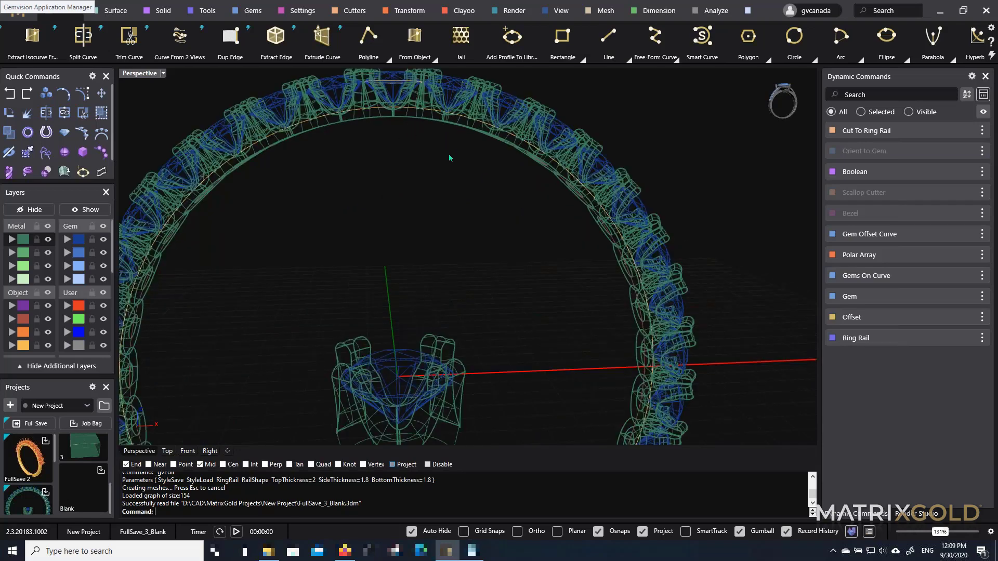
{"action": "scroll", "coordinate": [562, 291], "scroll_direction": "down", "scroll_amount": 1}
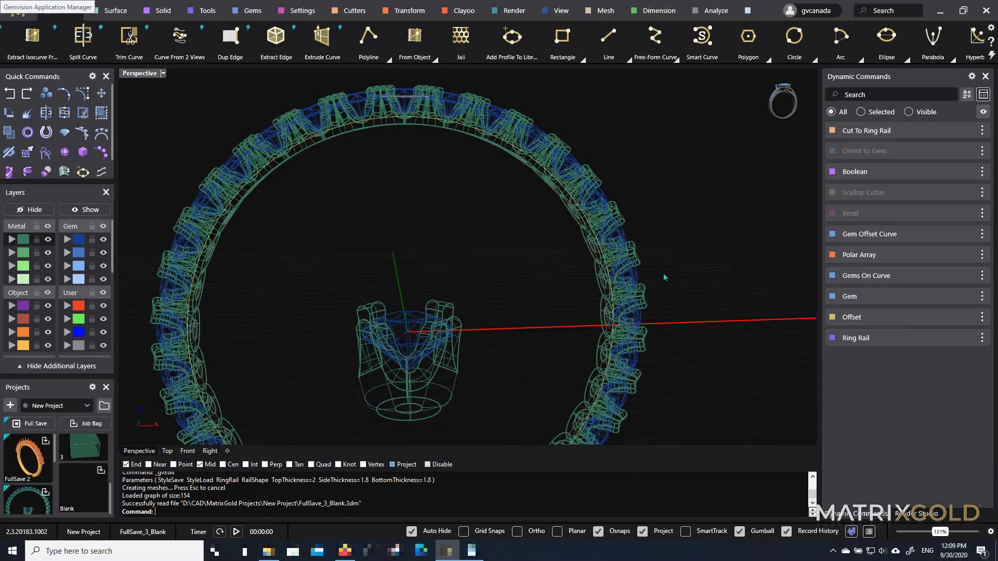
Edit the Ring Rail, set the finger size to US 6, and apply it to the eternity ring
{"action": "left_click", "coordinate": [959, 338]}
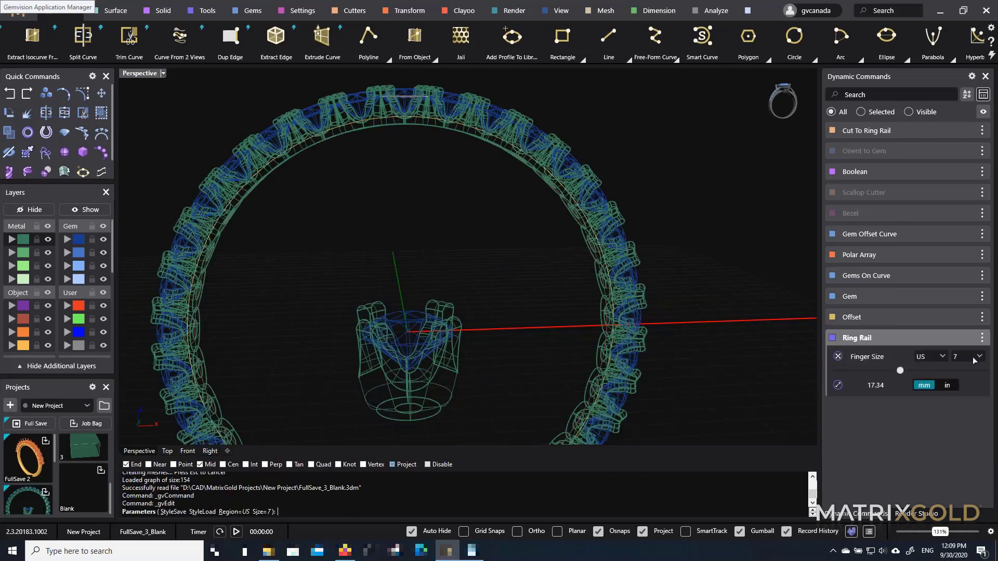
{"action": "left_click", "coordinate": [974, 358]}
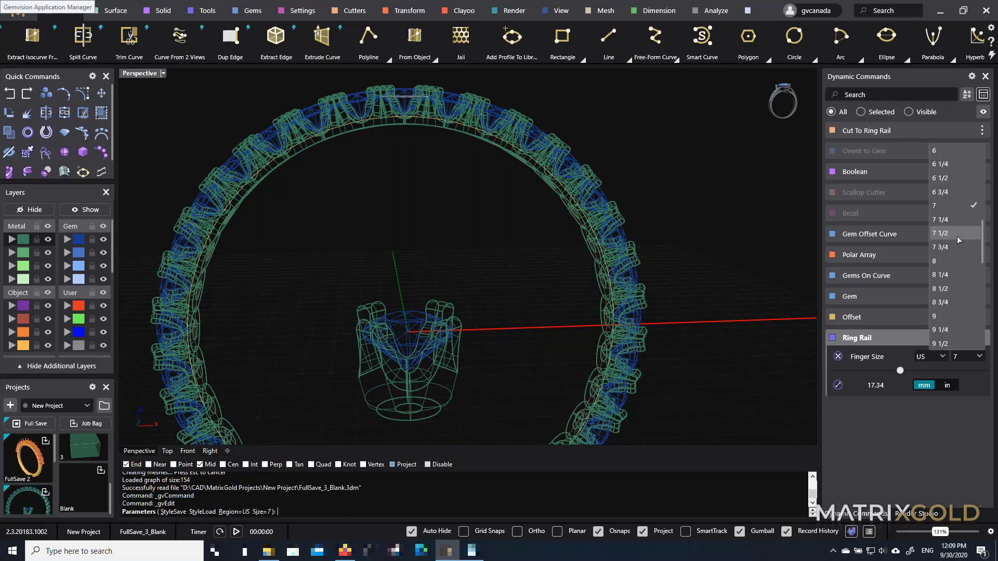
{"action": "left_click", "coordinate": [959, 150]}
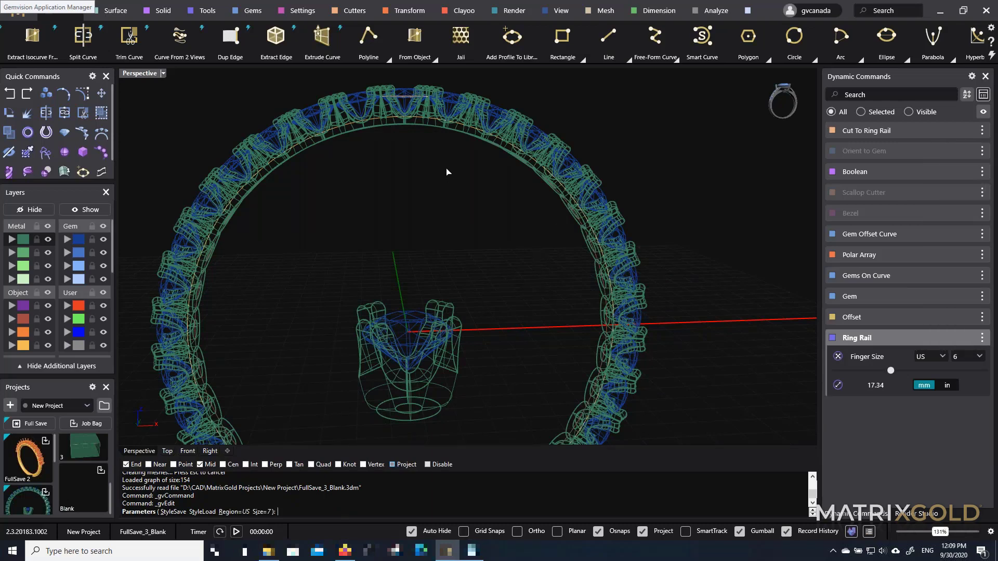
{"action": "scroll", "coordinate": [447, 168], "scroll_direction": "down", "scroll_amount": 3}
{"action": "scroll", "coordinate": [448, 140], "scroll_direction": "up", "scroll_amount": 4}
{"action": "right_click_drag", "start_coordinate": [465, 155], "coordinate": [432, 149]}
{"action": "right_click", "coordinate": [452, 150]}
Edit the Gems On Curve for the gem at the ring's crown, enlarge its width to 2.50 mm, and apply the change
{"action": "scroll", "coordinate": [431, 149], "scroll_direction": "up", "scroll_amount": 2}
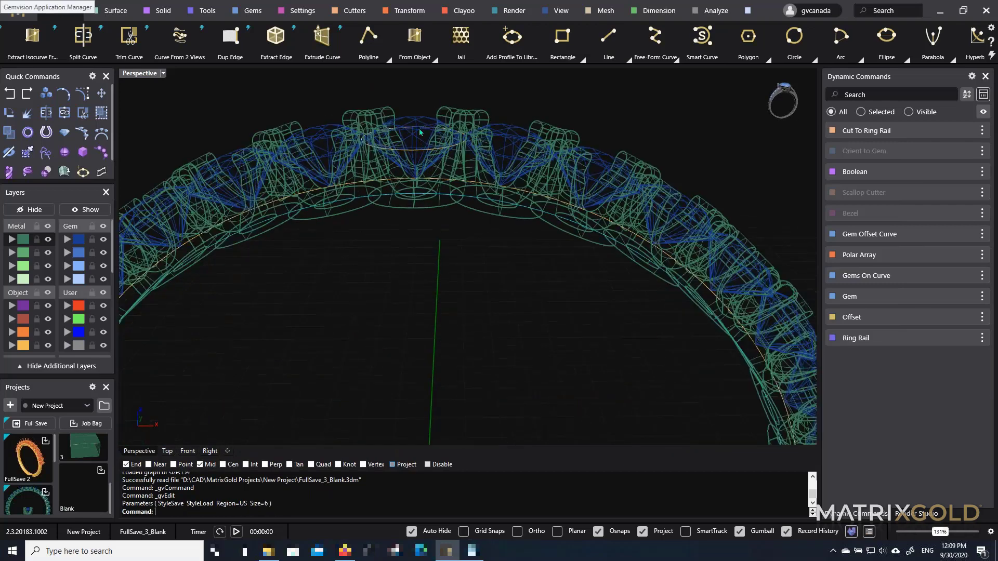
{"action": "left_click", "coordinate": [427, 123]}
{"action": "left_click", "coordinate": [456, 144]}
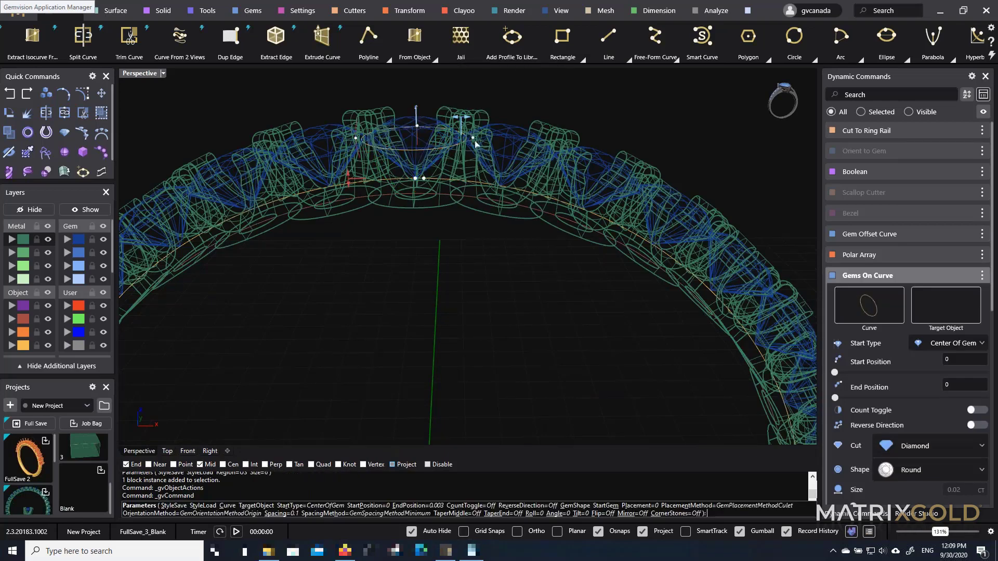
{"action": "right_click_drag", "start_coordinate": [466, 139], "coordinate": [475, 137]}
{"action": "left_click", "coordinate": [478, 136]}
{"action": "left_click_drag", "start_coordinate": [478, 135], "coordinate": [490, 135]}
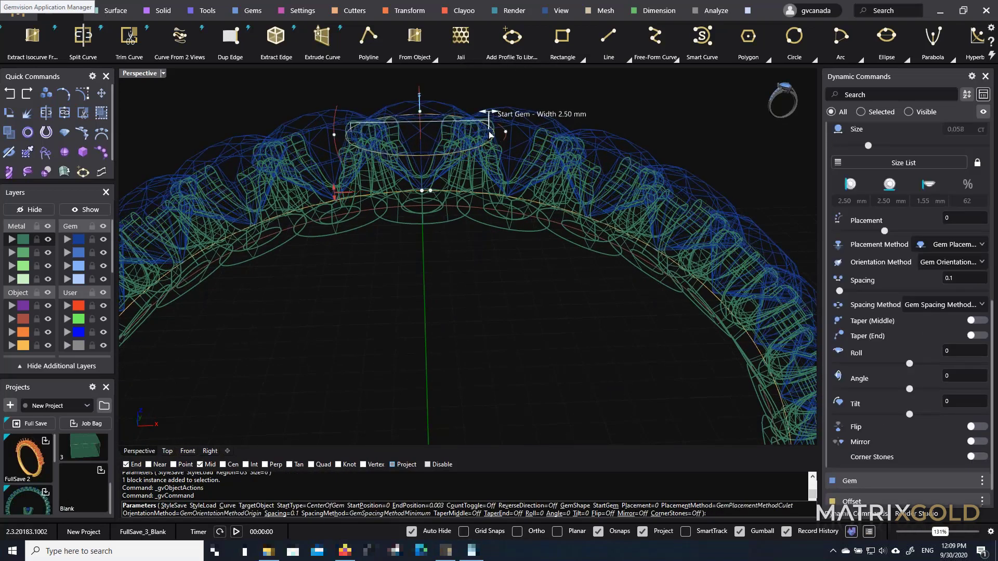
{"action": "right_click", "coordinate": [435, 159]}
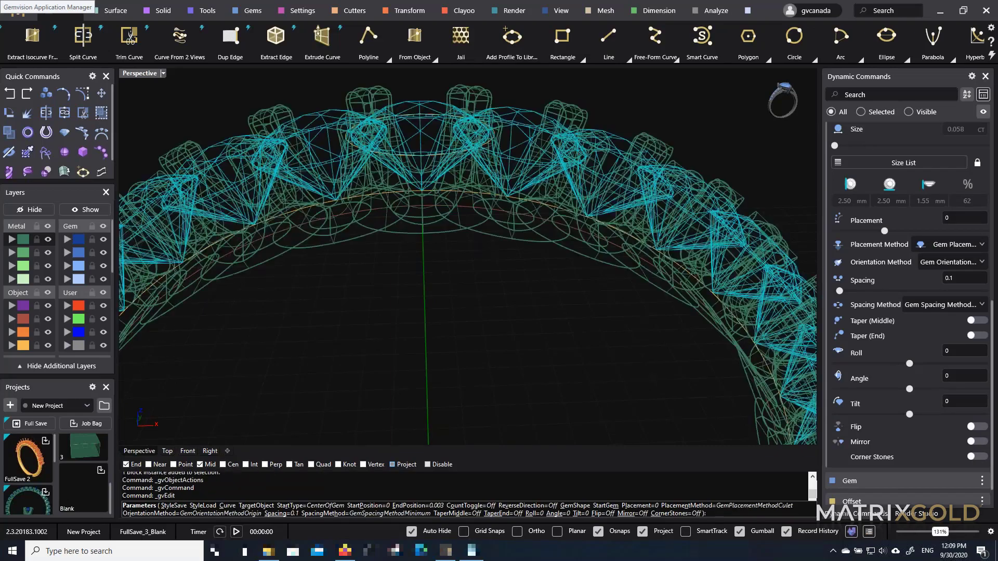
Edit the Polar Array of the gem settings, trying object counts of 28 and 24
{"action": "scroll", "coordinate": [458, 146], "scroll_direction": "down", "scroll_amount": 4}
{"action": "right_click_drag", "start_coordinate": [464, 148], "coordinate": [467, 140]}
{"action": "scroll", "coordinate": [467, 140], "scroll_direction": "up", "scroll_amount": 5}
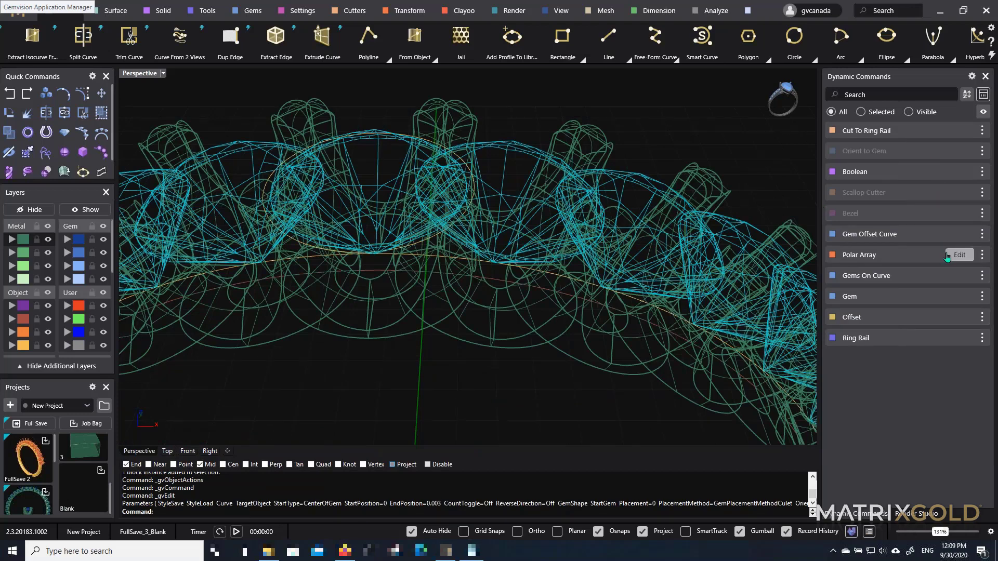
{"action": "left_click", "coordinate": [954, 255]}
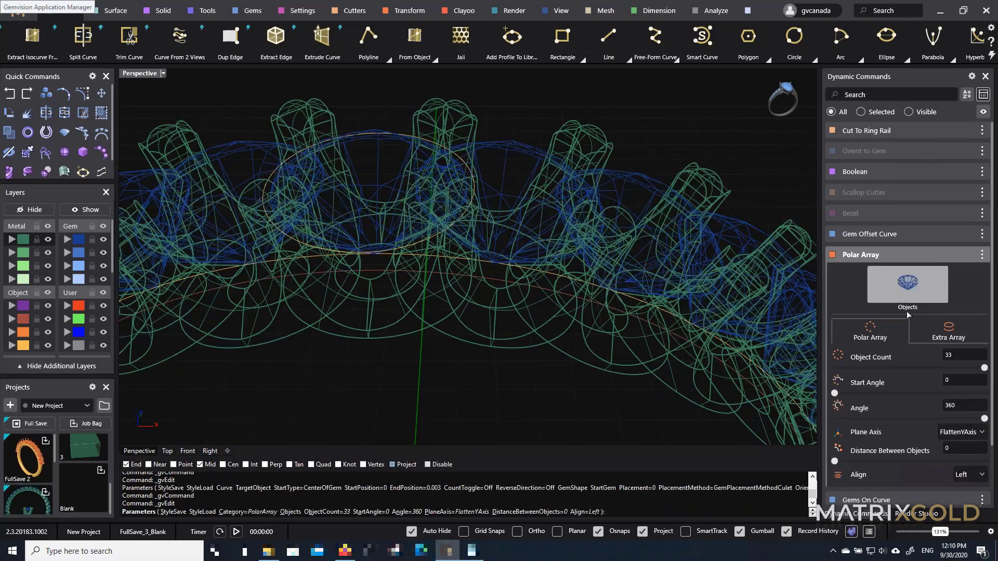
{"action": "left_click", "coordinate": [978, 355]}
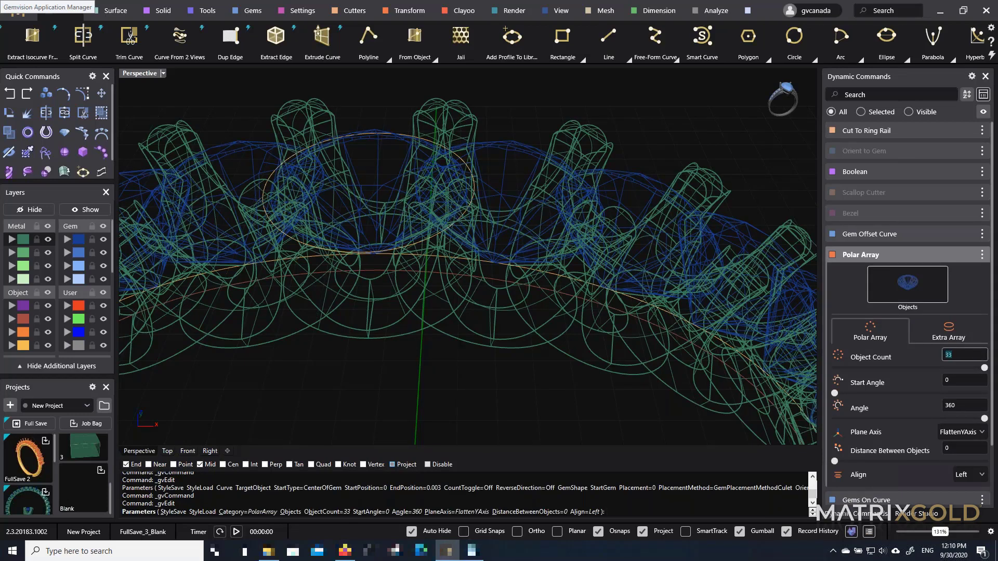
{"action": "key", "text": "Return"}
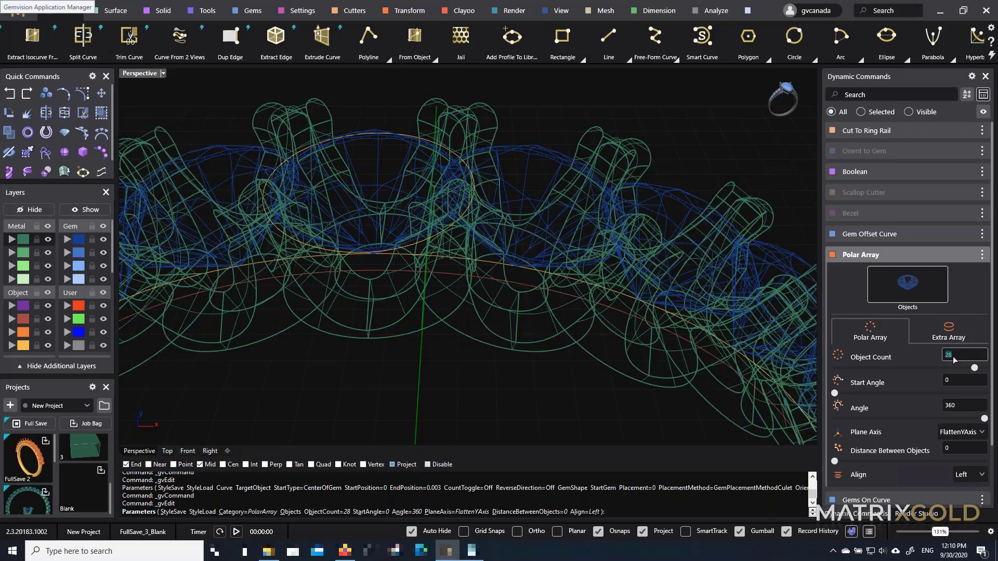
{"action": "type", "text": "24"}
{"action": "key", "text": "Return"}
Set the Polar Array's object count to 22 and apply it to the gem settings around the ring
{"action": "left_click", "coordinate": [955, 355]}
{"action": "type", "text": "2"}
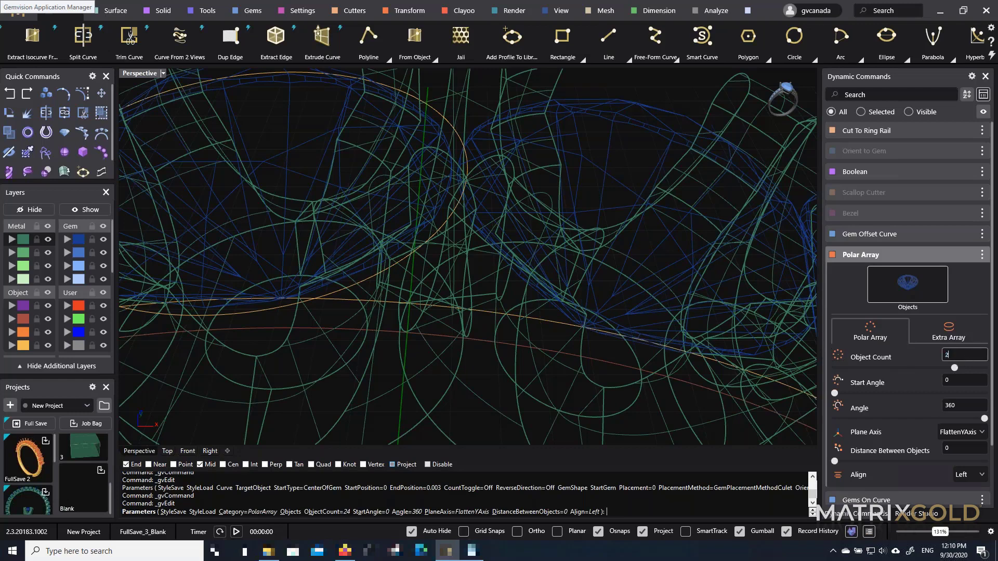
{"action": "key", "text": "Return"}
{"action": "scroll", "coordinate": [528, 239], "scroll_direction": "down", "scroll_amount": 11}
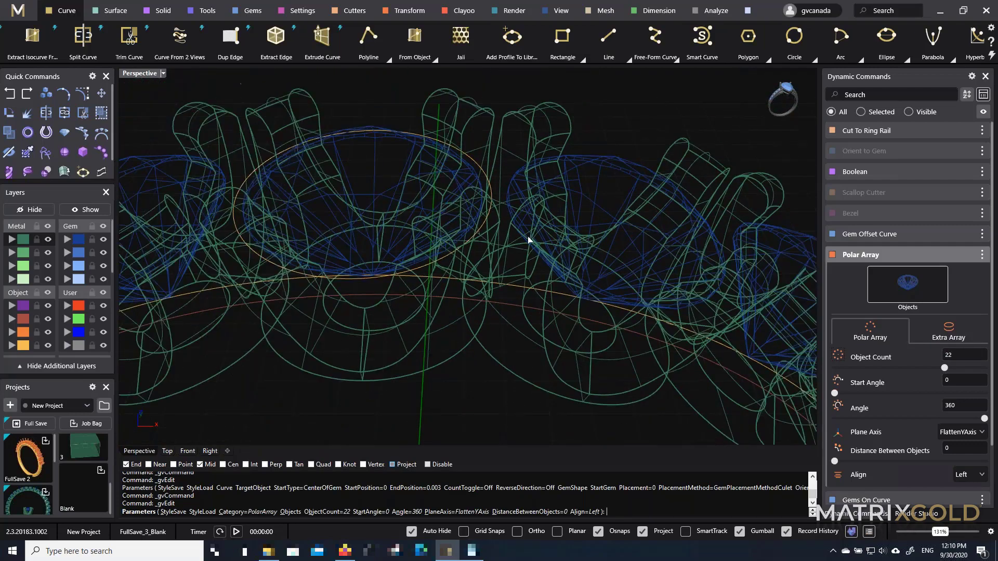
{"action": "right_click", "coordinate": [503, 178]}
Examine the updated eternity ring from several angles and browse the other saved models in the project
{"action": "scroll", "coordinate": [505, 178], "scroll_direction": "down", "scroll_amount": 6}
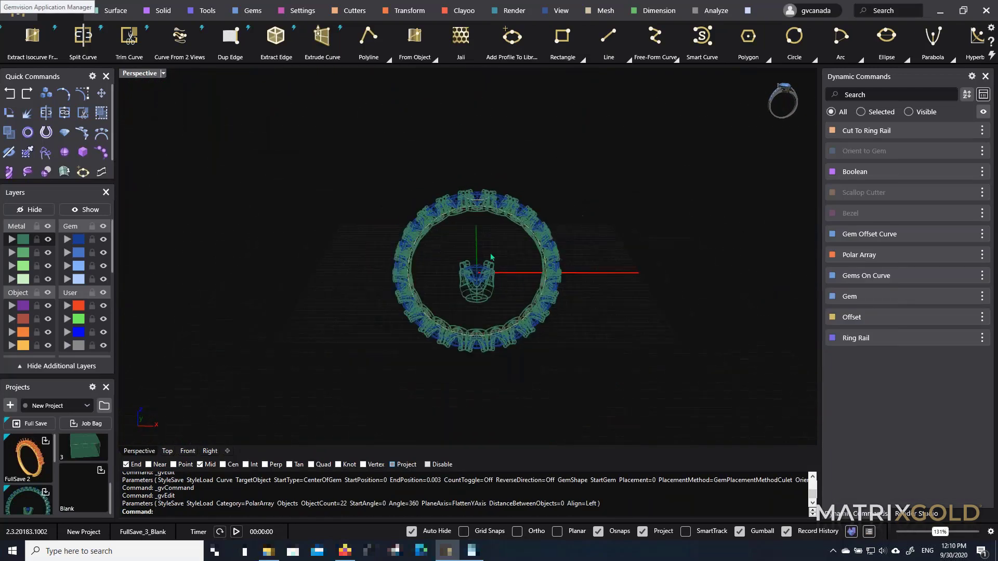
{"action": "scroll", "coordinate": [520, 282], "scroll_direction": "up", "scroll_amount": 2}
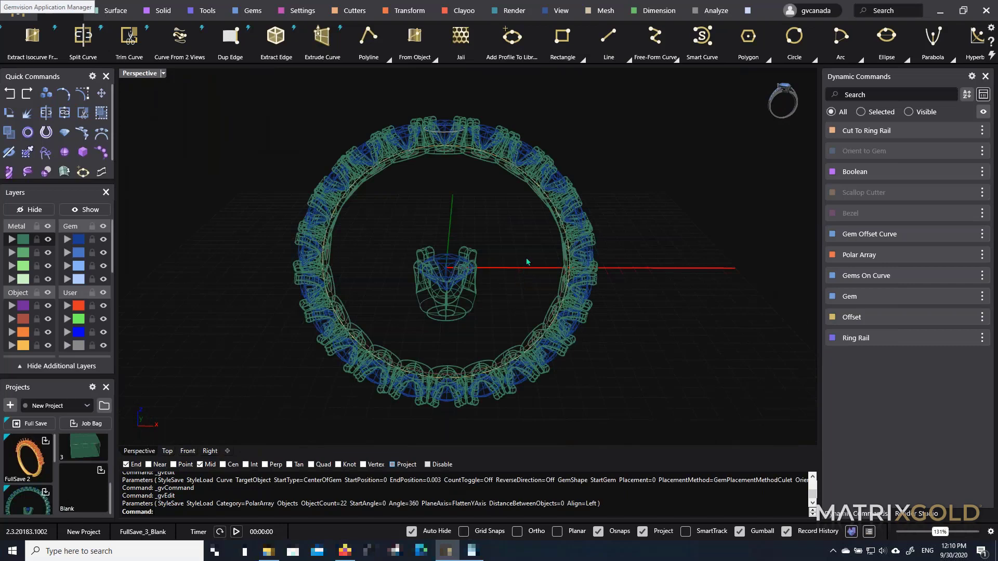
{"action": "mouse_move", "coordinate": [528, 262]}
{"action": "right_mouse_down"}
{"action": "mouse_move", "coordinate": [481, 256]}
{"action": "mouse_move", "coordinate": [520, 253]}
{"action": "right_mouse_up"}
{"action": "scroll", "coordinate": [17, 457], "scroll_direction": "down", "scroll_amount": 4}
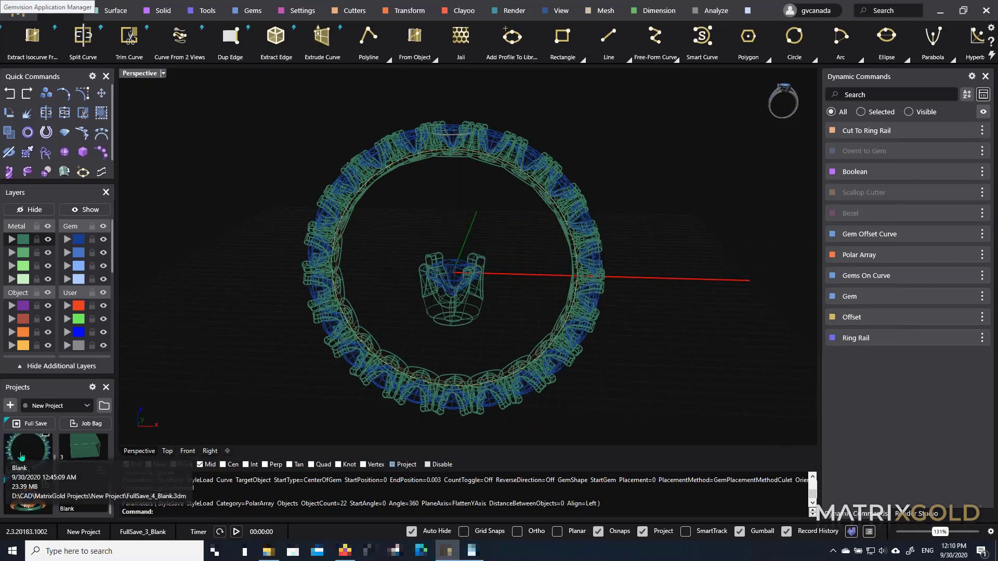
{"action": "scroll", "coordinate": [29, 461], "scroll_direction": "down", "scroll_amount": 2}
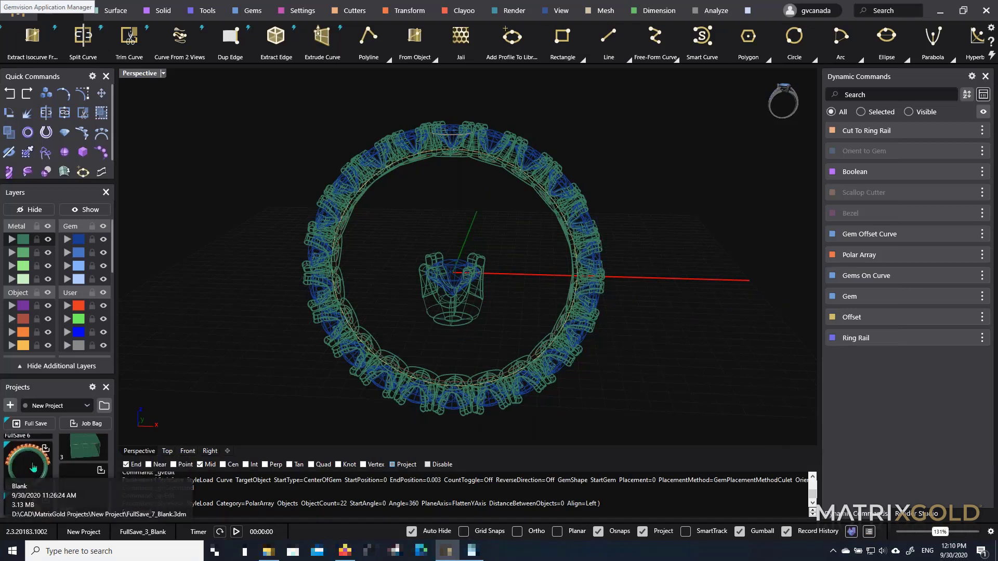
{"action": "right_click_drag", "start_coordinate": [430, 327], "coordinate": [471, 265]}
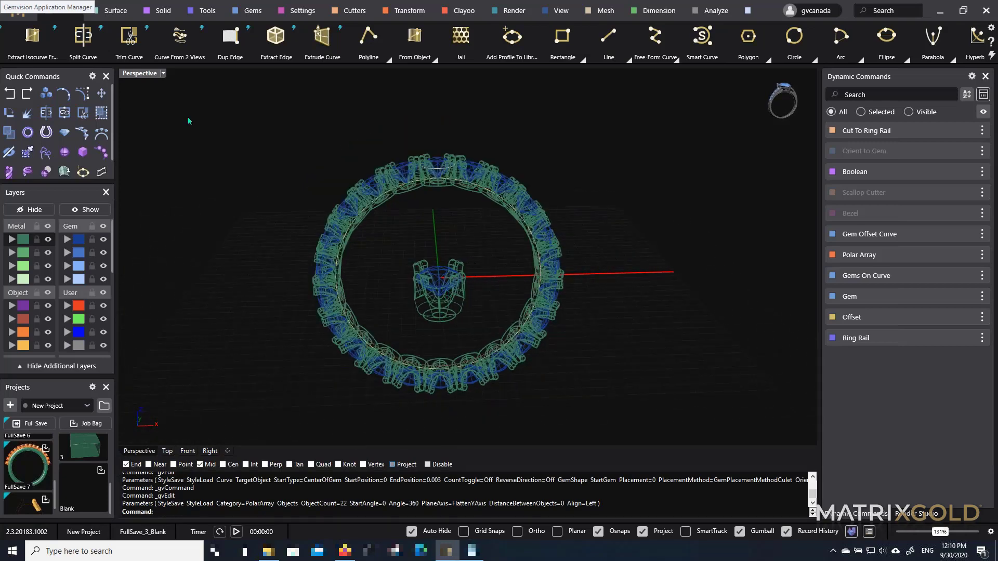
{"action": "scroll", "coordinate": [331, 283], "scroll_direction": "up", "scroll_amount": 2}
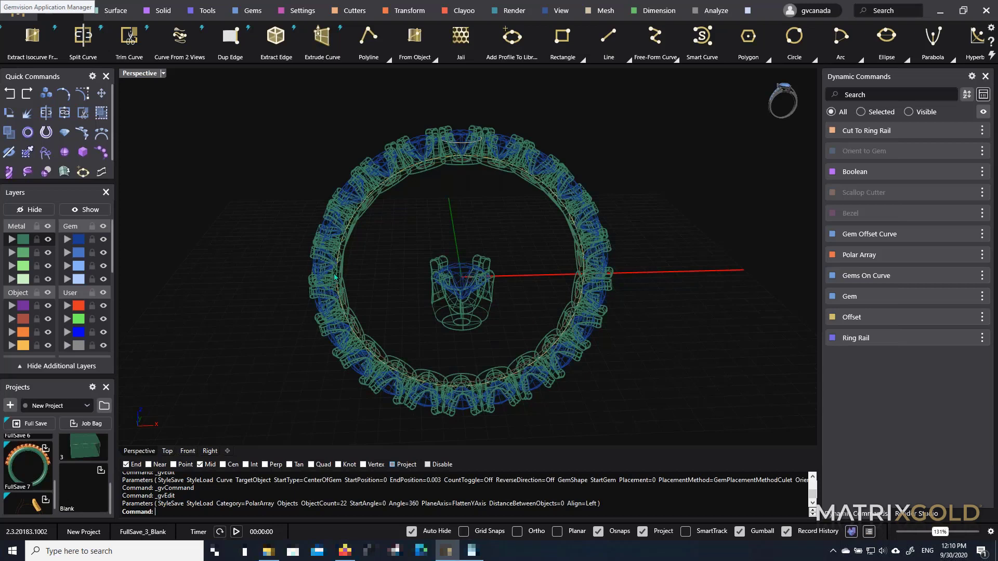
{"action": "scroll", "coordinate": [35, 483], "scroll_direction": "up", "scroll_amount": 3}
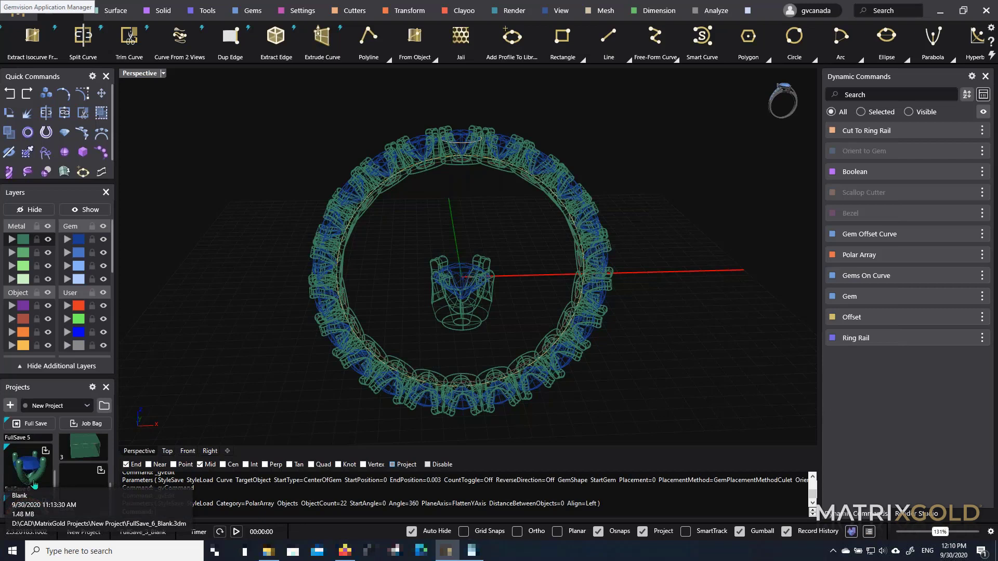
{"action": "scroll", "coordinate": [35, 483], "scroll_direction": "up", "scroll_amount": 2}
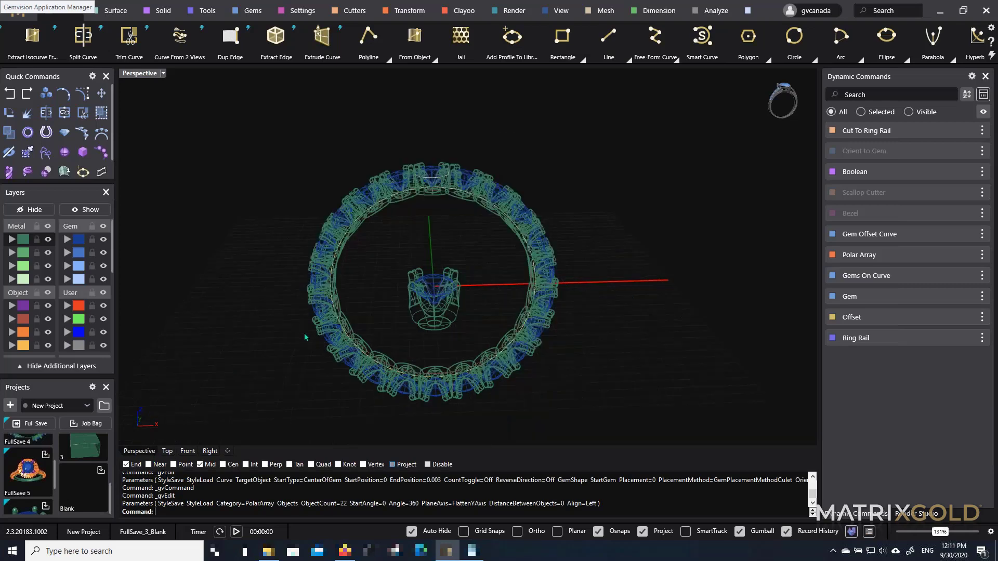
{"action": "scroll", "coordinate": [302, 335], "scroll_direction": "up", "scroll_amount": 2}
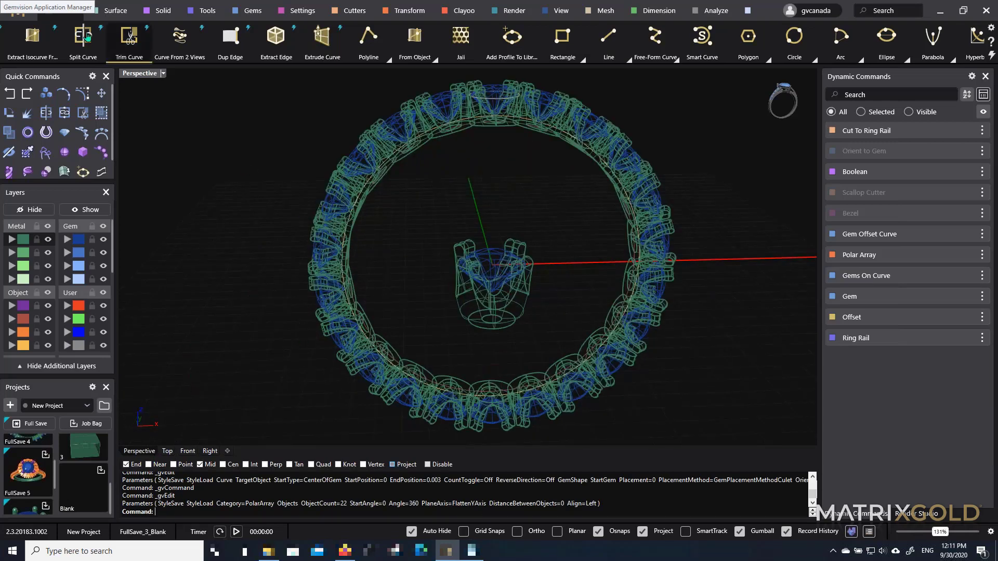
Start a new blank model without saving the changes to the eternity ring
{"action": "left_click", "coordinate": [17, 9]}
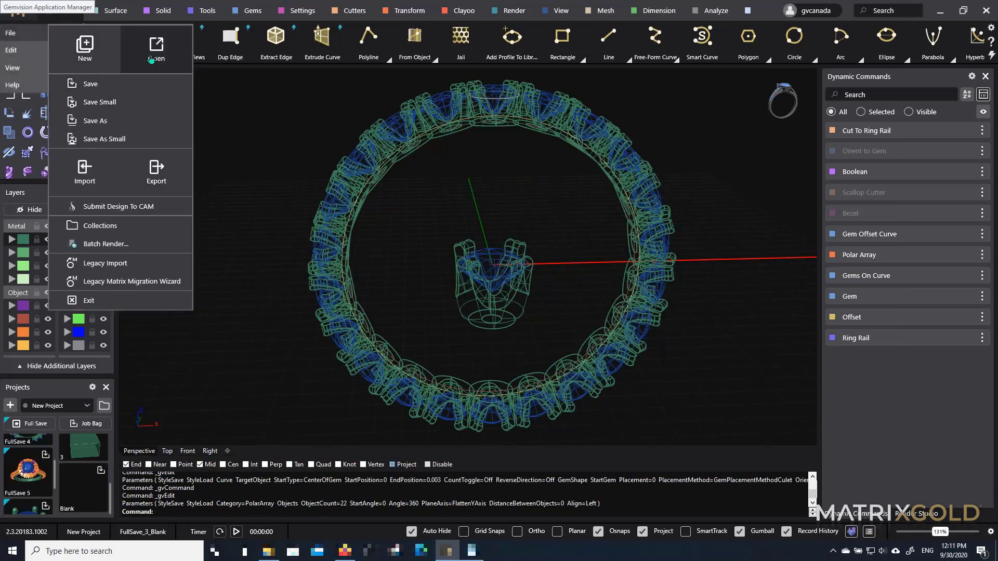
{"action": "left_click", "coordinate": [85, 46]}
{"action": "left_click", "coordinate": [495, 303]}
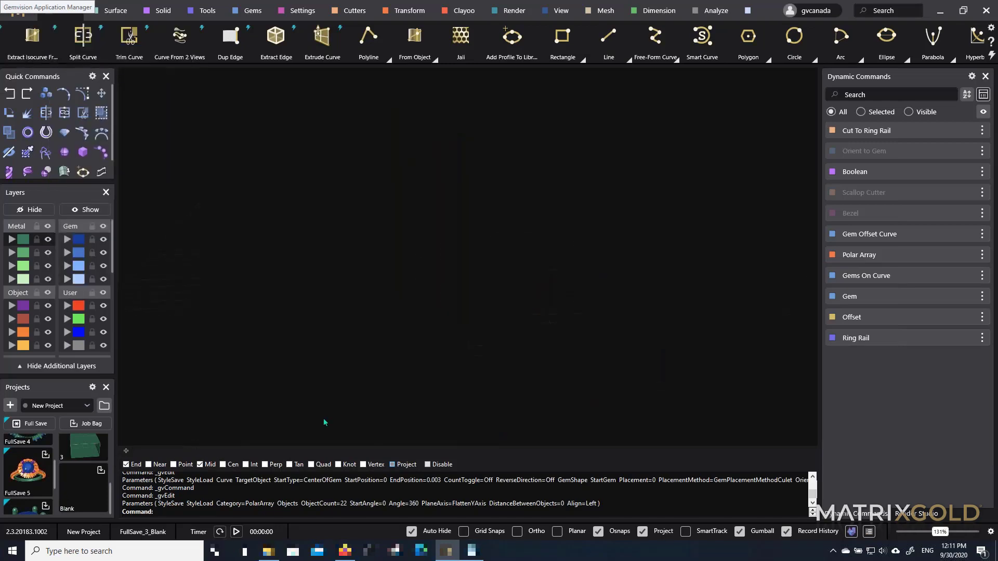
{"action": "scroll", "coordinate": [33, 483], "scroll_direction": "up", "scroll_amount": 3}
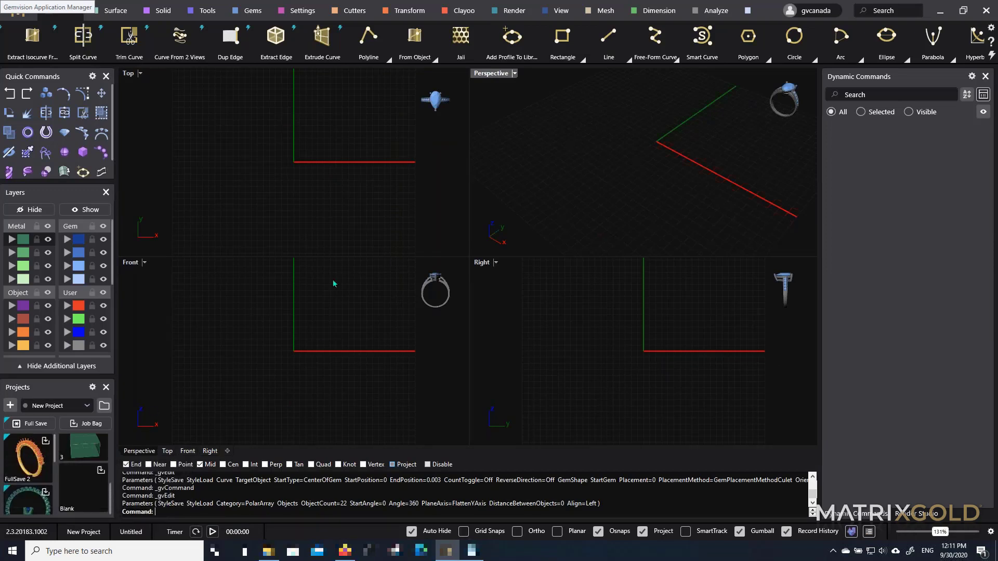
Maximize the Top viewport and frame its construction grid near the centre
{"action": "double_click", "coordinate": [132, 75]}
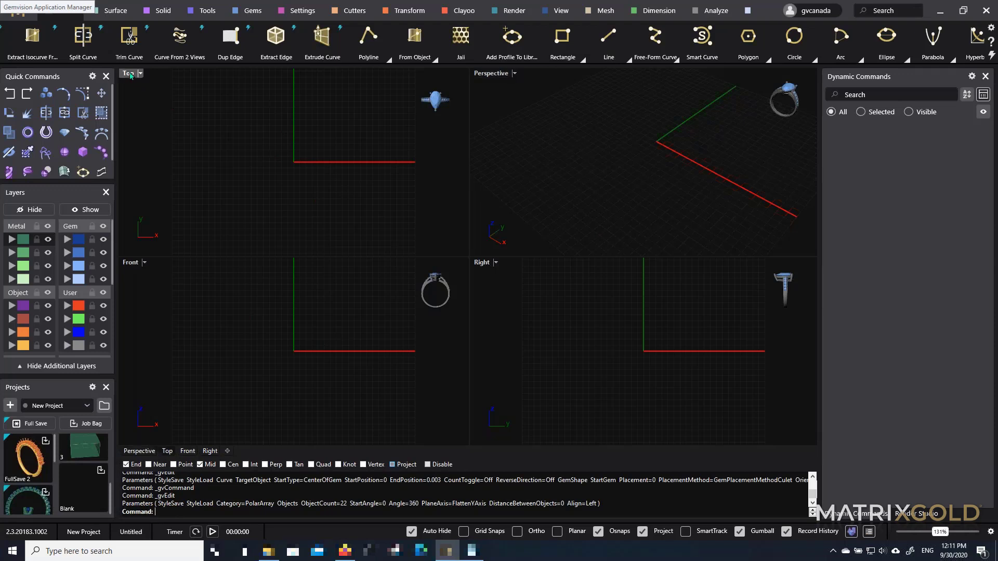
{"action": "scroll", "coordinate": [395, 262], "scroll_direction": "down", "scroll_amount": 3}
{"action": "right_click_drag", "start_coordinate": [405, 265], "coordinate": [410, 261]}
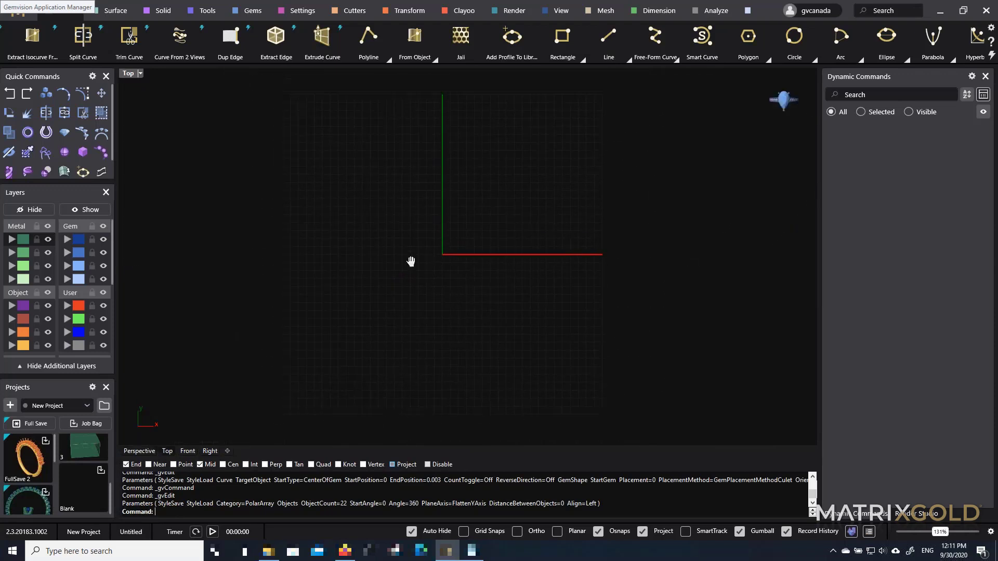
Preview a US size 7 ring rail in the maximized Perspective viewport
{"action": "left_click", "coordinate": [28, 132]}
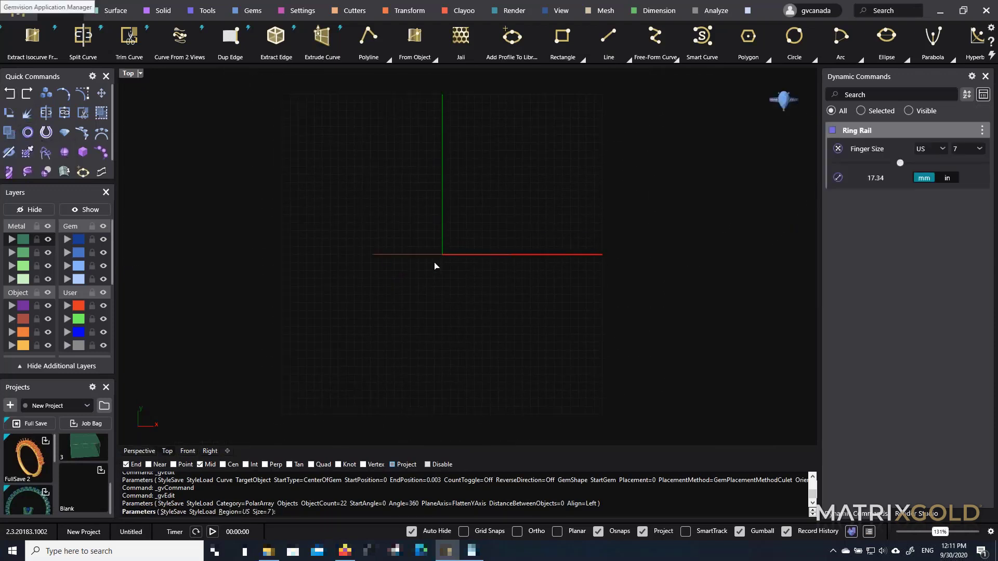
{"action": "double_click", "coordinate": [139, 73]}
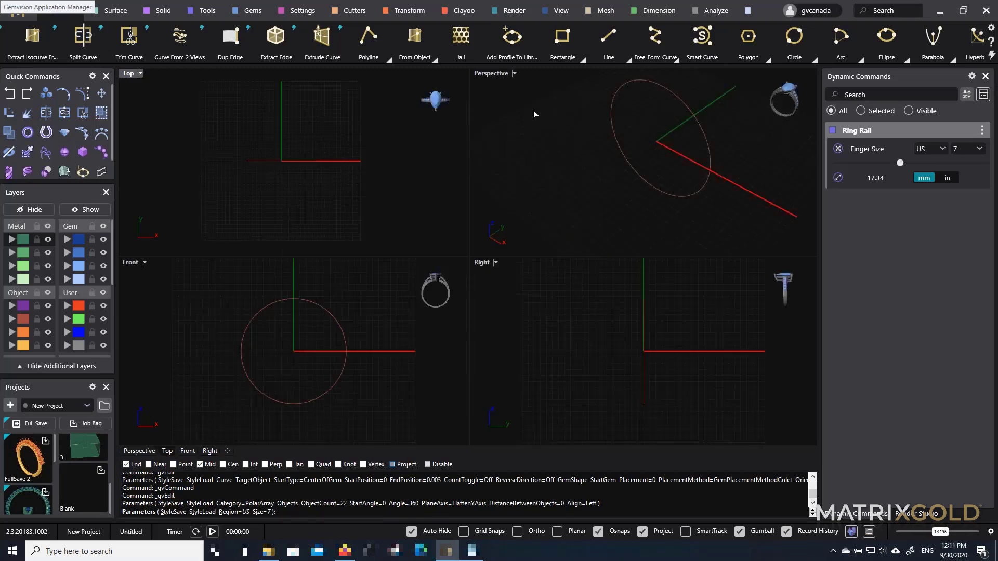
{"action": "double_click", "coordinate": [488, 74]}
{"action": "scroll", "coordinate": [470, 220], "scroll_direction": "down", "scroll_amount": 4}
{"action": "right_click_drag", "start_coordinate": [471, 224], "coordinate": [537, 183]}
{"action": "scroll", "coordinate": [538, 182], "scroll_direction": "up", "scroll_amount": 6}
{"action": "mouse_move", "coordinate": [524, 236]}
{"action": "right_mouse_down"}
{"action": "mouse_move", "coordinate": [521, 194]}
{"action": "mouse_move", "coordinate": [507, 239]}
{"action": "right_mouse_up"}
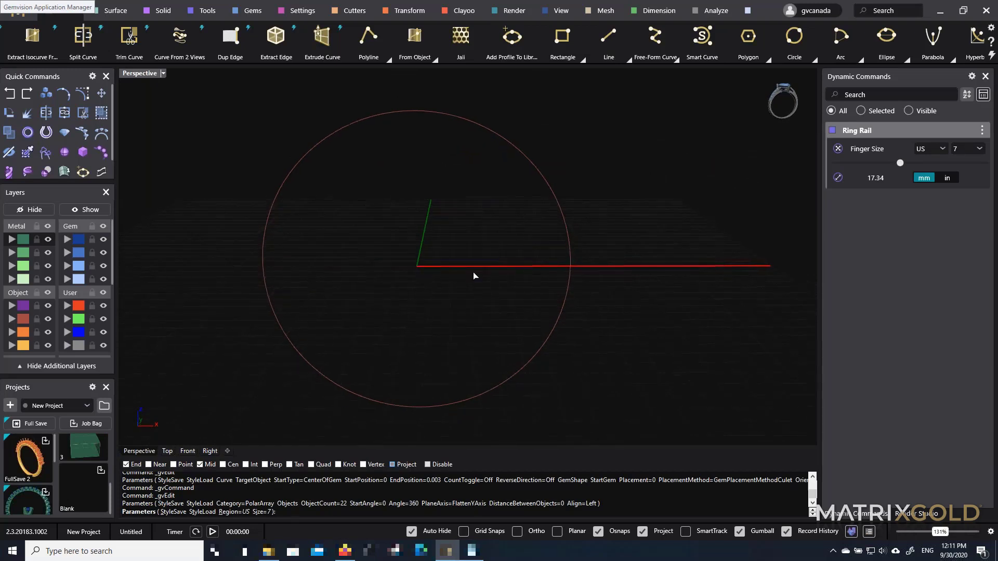
{"action": "scroll", "coordinate": [473, 273], "scroll_direction": "down", "scroll_amount": 2}
{"action": "scroll", "coordinate": [504, 234], "scroll_direction": "up", "scroll_amount": 2}
{"action": "scroll", "coordinate": [472, 284], "scroll_direction": "down", "scroll_amount": 2}
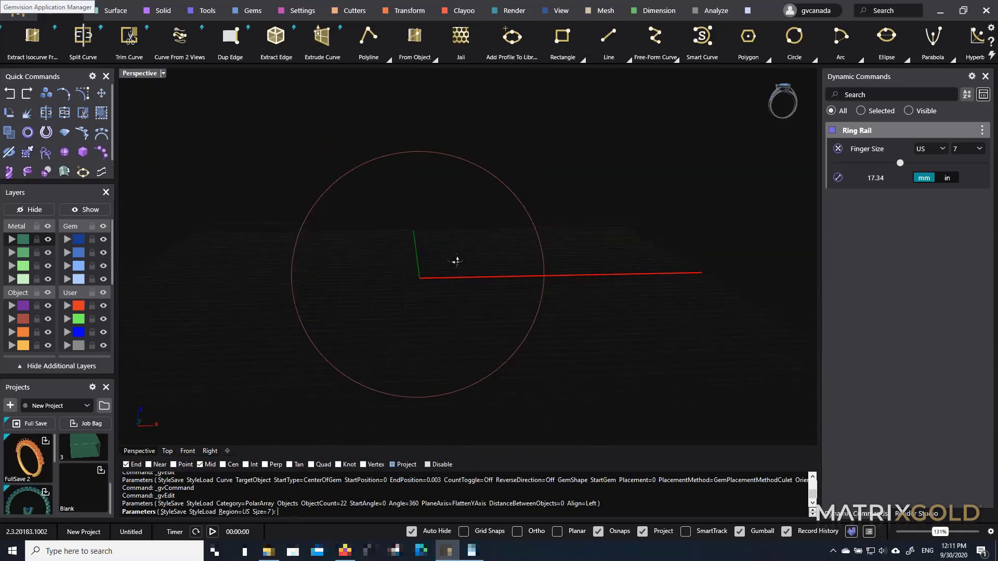
{"action": "right_click_drag", "start_coordinate": [363, 198], "coordinate": [381, 223]}
{"action": "right_click", "coordinate": [380, 223]}
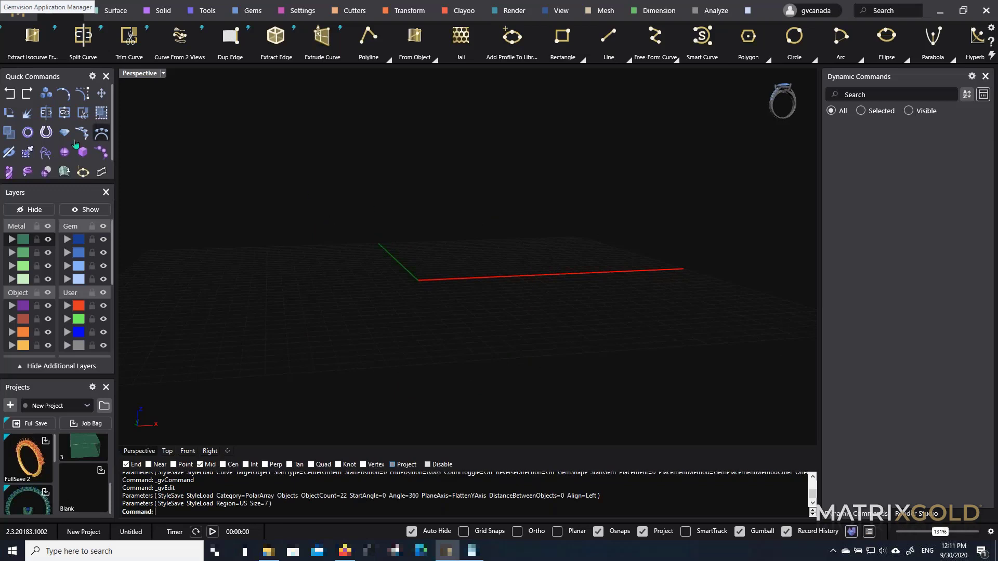
Create a US size 7 ring rail and add an outside ring rail with 2 mm top and 1.8 mm side and bottom thickness
{"action": "left_click", "coordinate": [28, 133]}
{"action": "left_click", "coordinate": [436, 256]}
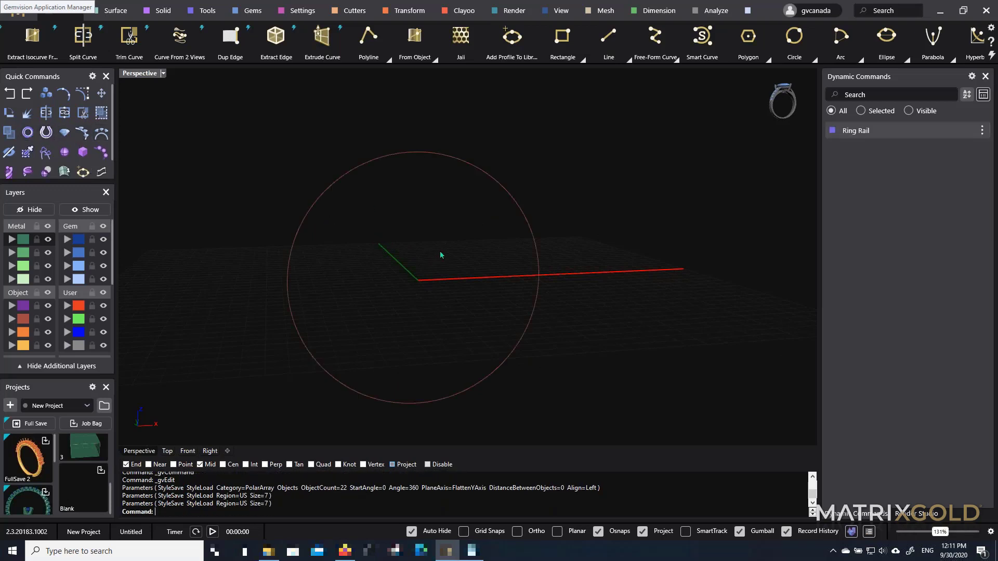
{"action": "right_click", "coordinate": [567, 154]}
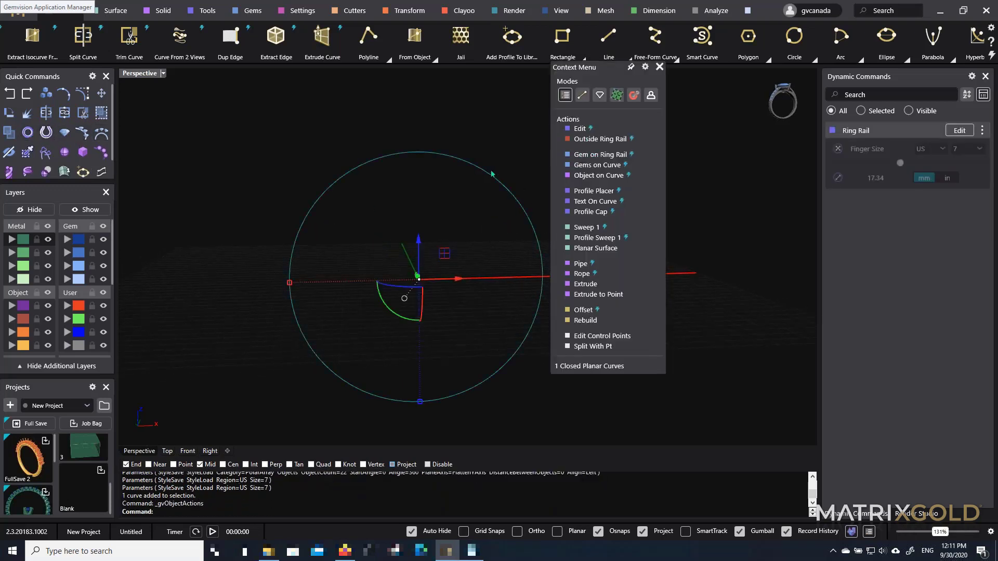
{"action": "left_click", "coordinate": [592, 139]}
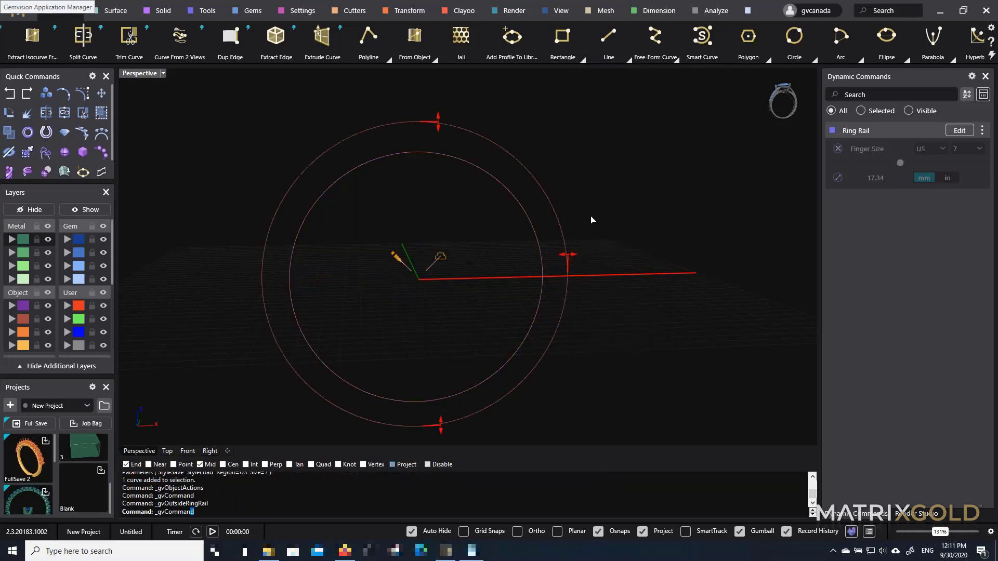
{"action": "key", "text": "Return"}
Place an oval profile on the ring rail with Profile Placer, using the outside rail as the outside curve
{"action": "left_click", "coordinate": [541, 248]}
{"action": "right_click", "coordinate": [540, 216]}
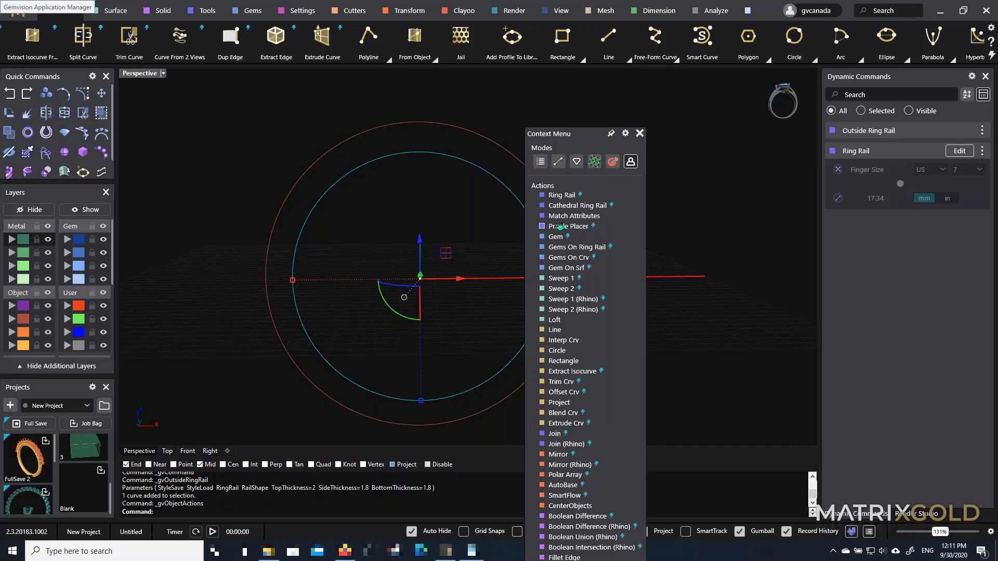
{"action": "left_click", "coordinate": [571, 226]}
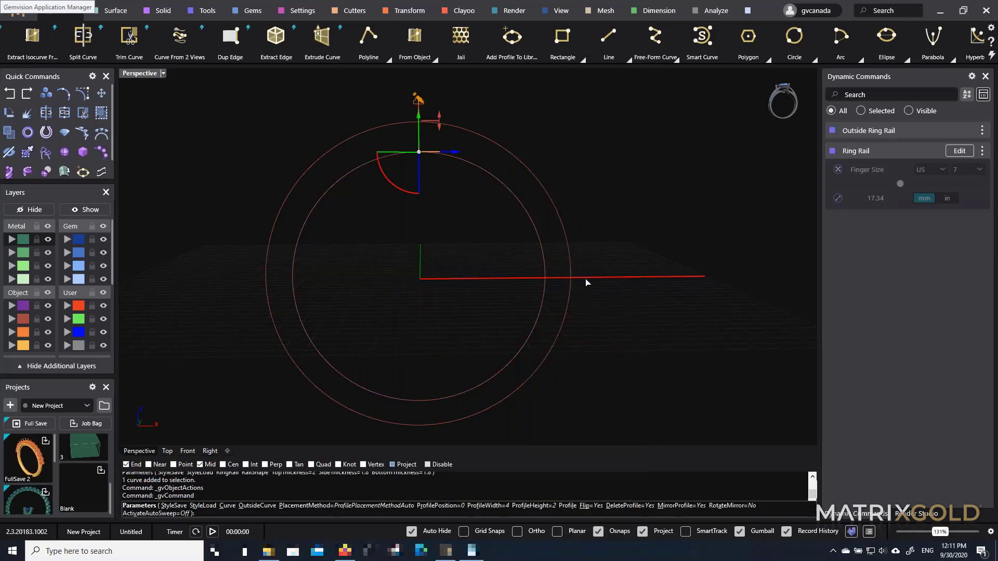
{"action": "left_click", "coordinate": [553, 202]}
{"action": "scroll", "coordinate": [453, 161], "scroll_direction": "up", "scroll_amount": 5}
{"action": "right_click_drag", "start_coordinate": [453, 162], "coordinate": [433, 187]}
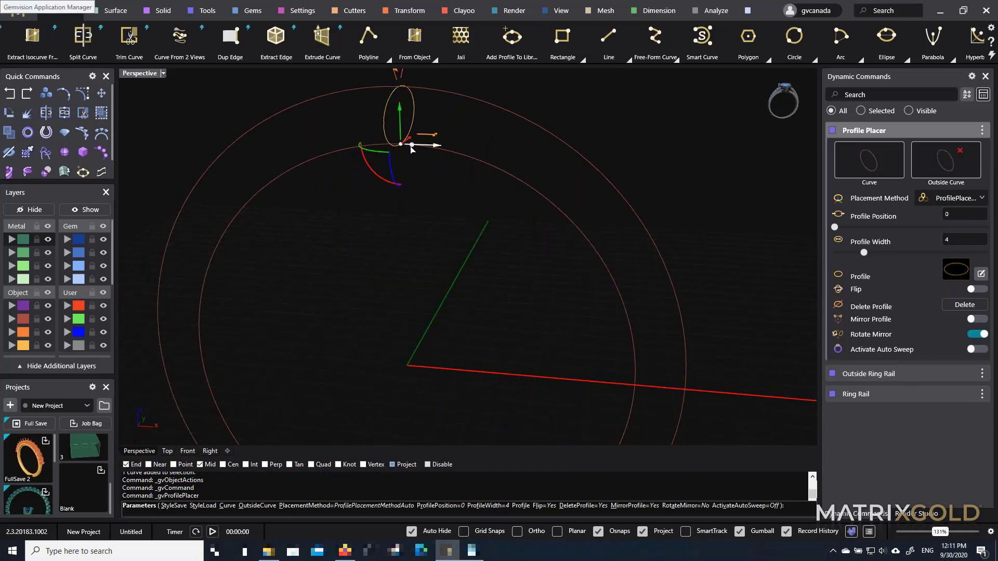
Move the profile along the rail to position 0.21 and mirror it to the opposite side of the ring
{"action": "left_click_drag", "start_coordinate": [402, 146], "coordinate": [630, 329]}
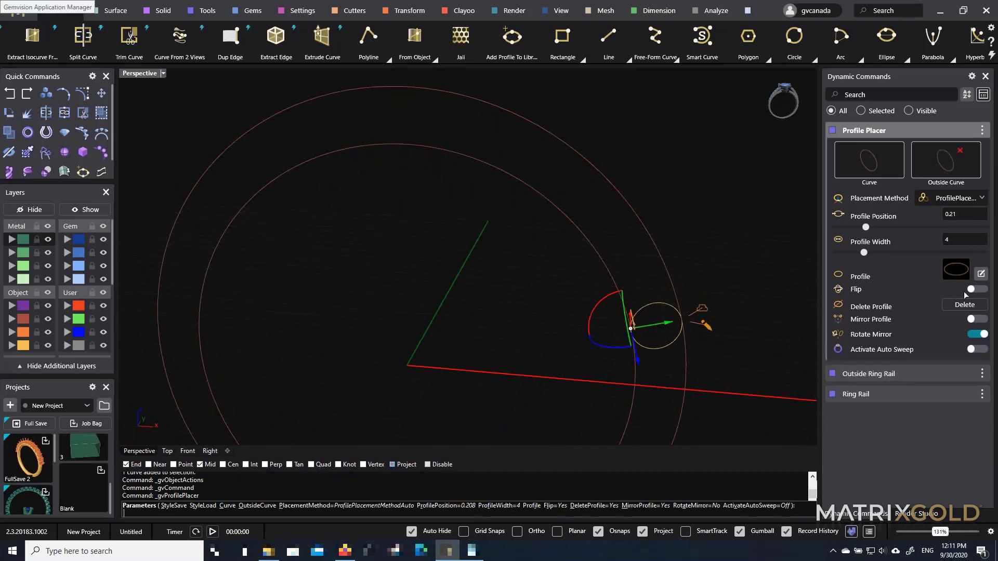
{"action": "left_click", "coordinate": [980, 320]}
{"action": "scroll", "coordinate": [639, 263], "scroll_direction": "down", "scroll_amount": 3}
{"action": "right_click_drag", "start_coordinate": [639, 263], "coordinate": [648, 260]}
{"action": "right_click", "coordinate": [648, 261]}
Sweep the two profiles along both ring rails with Sweep 2 as a closed band
{"action": "left_click_drag", "start_coordinate": [619, 149], "coordinate": [505, 214]}
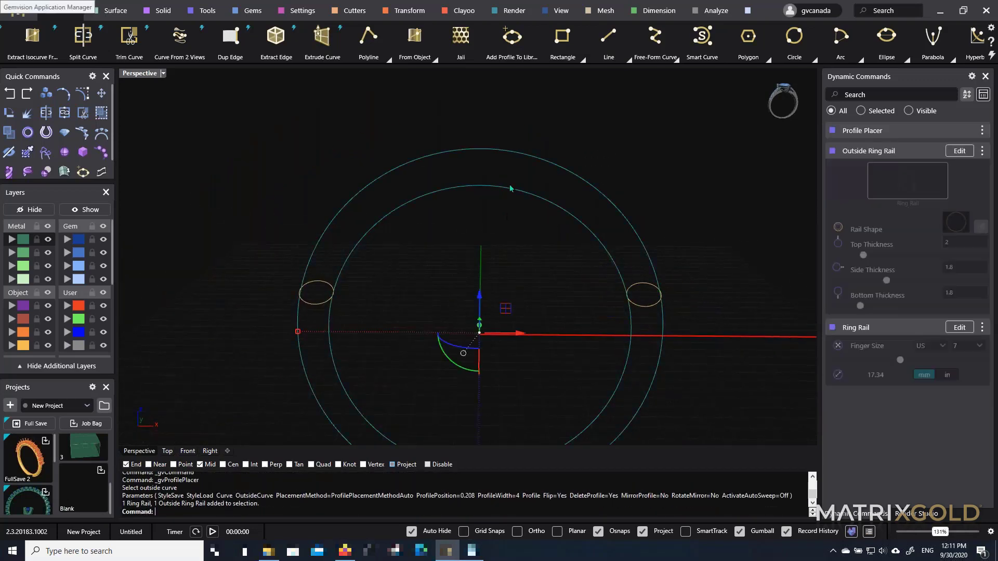
{"action": "right_click", "coordinate": [510, 189]}
{"action": "left_click", "coordinate": [536, 197]}
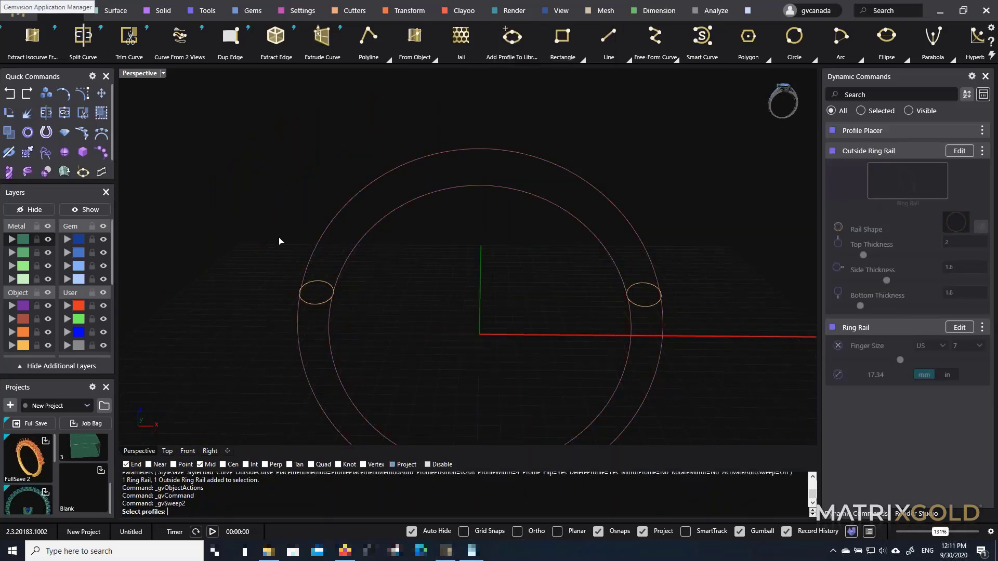
{"action": "left_click_drag", "start_coordinate": [279, 237], "coordinate": [710, 363]}
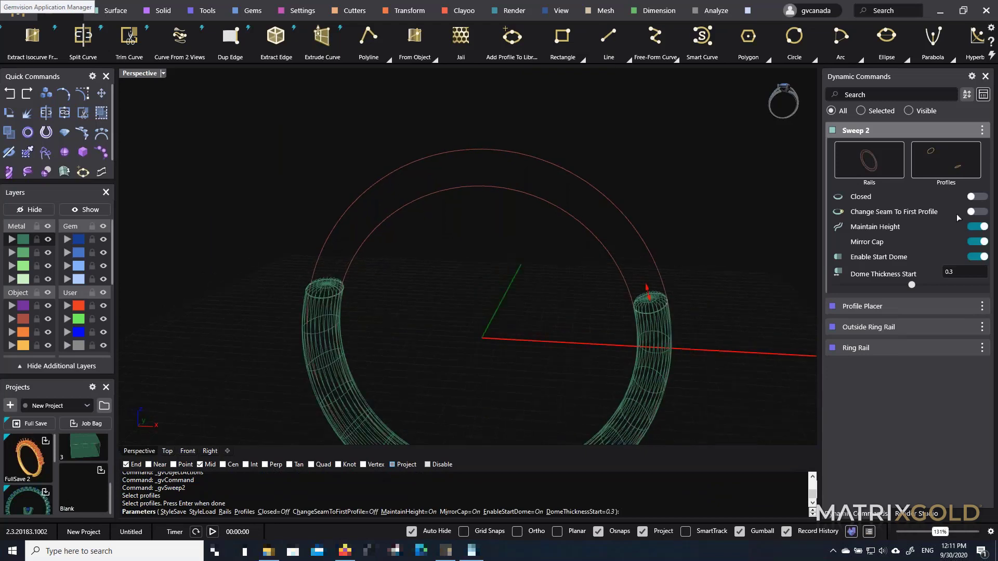
{"action": "left_click", "coordinate": [977, 197]}
{"action": "right_click", "coordinate": [621, 251]}
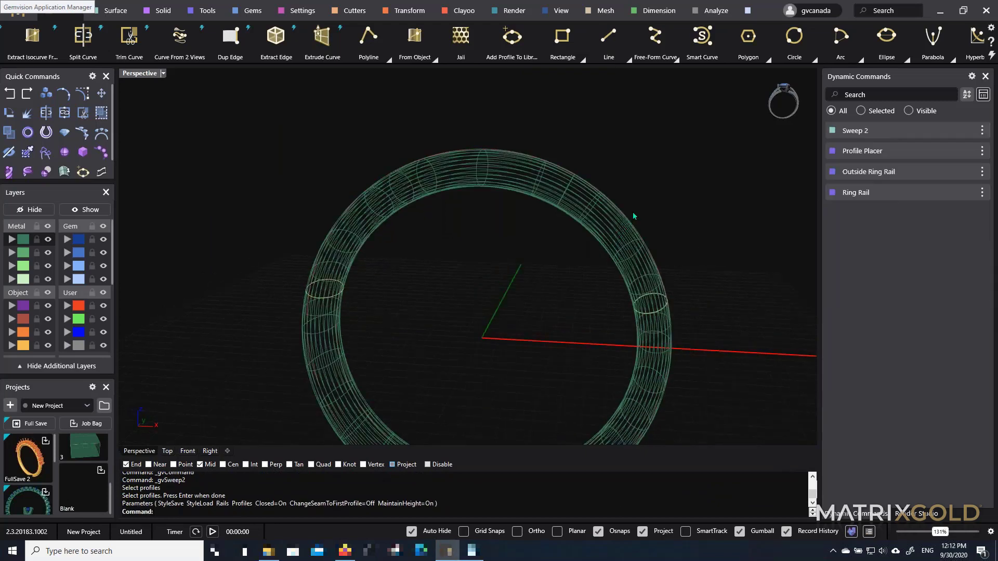
Place round diamonds along the outside ring rail with Gems on Curve, from start position 0.75 to end position 0.25
{"action": "left_click", "coordinate": [628, 221]}
{"action": "right_click", "coordinate": [627, 195]}
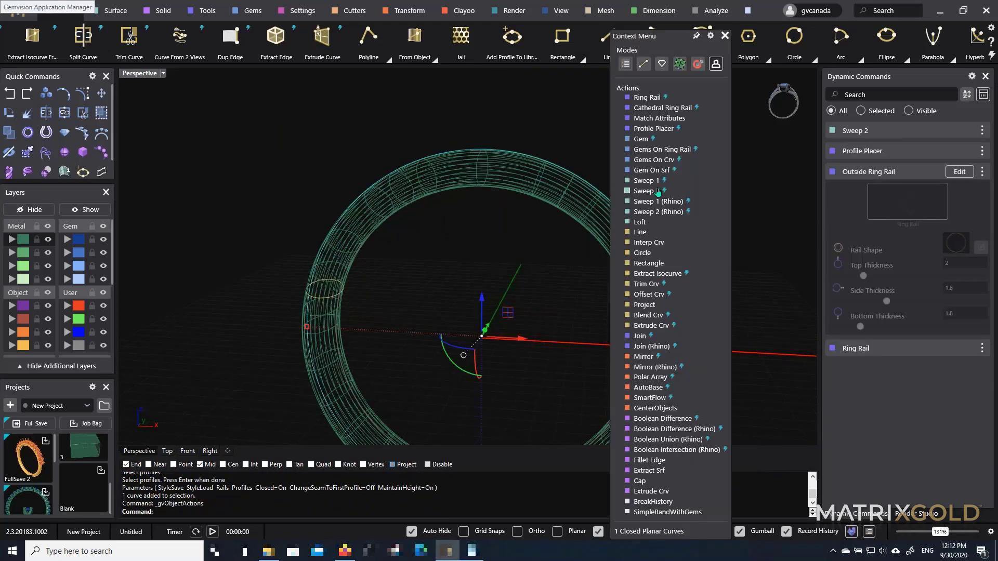
{"action": "left_click", "coordinate": [656, 160]}
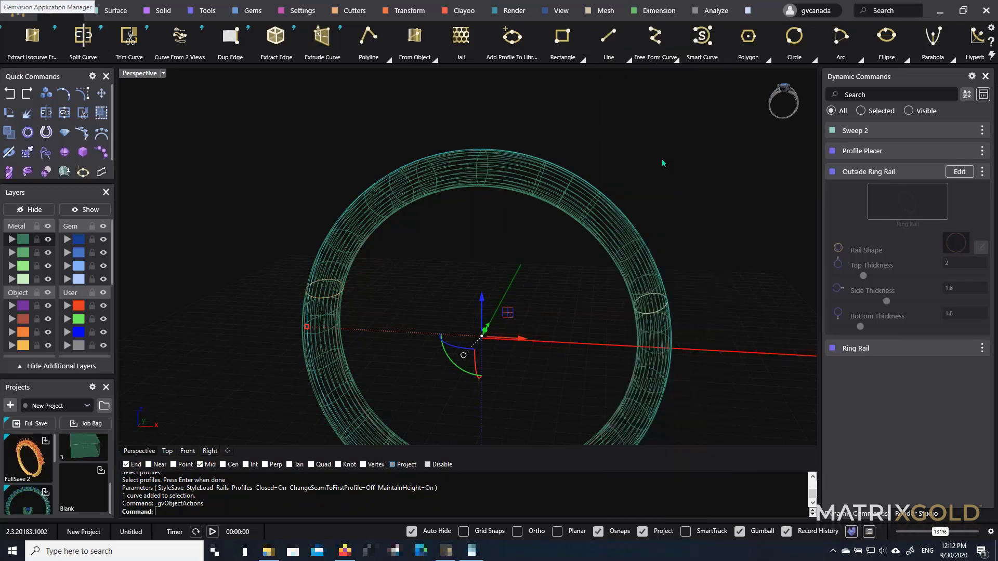
{"action": "scroll", "coordinate": [513, 182], "scroll_direction": "up", "scroll_amount": 2}
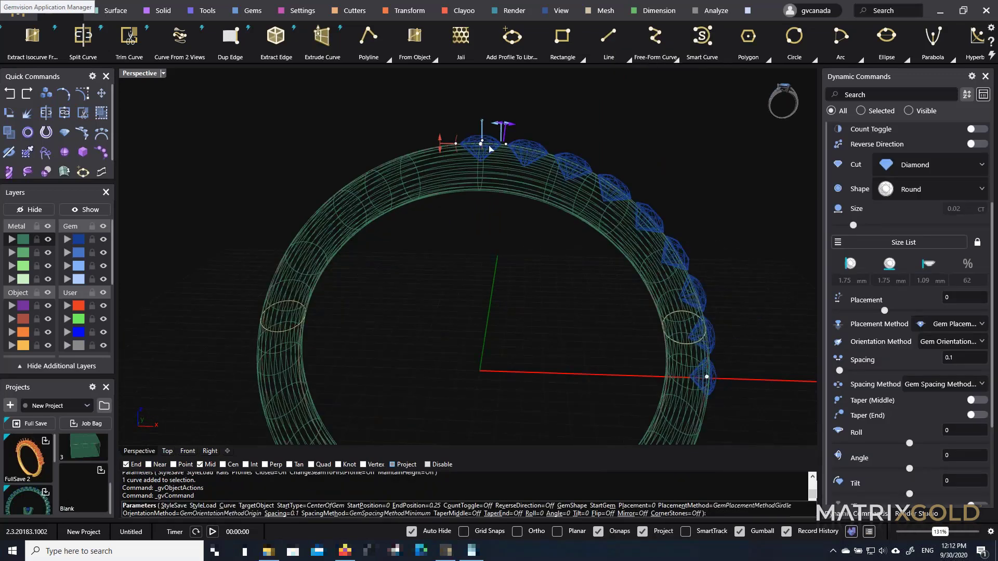
{"action": "left_click_drag", "start_coordinate": [483, 145], "coordinate": [249, 350]}
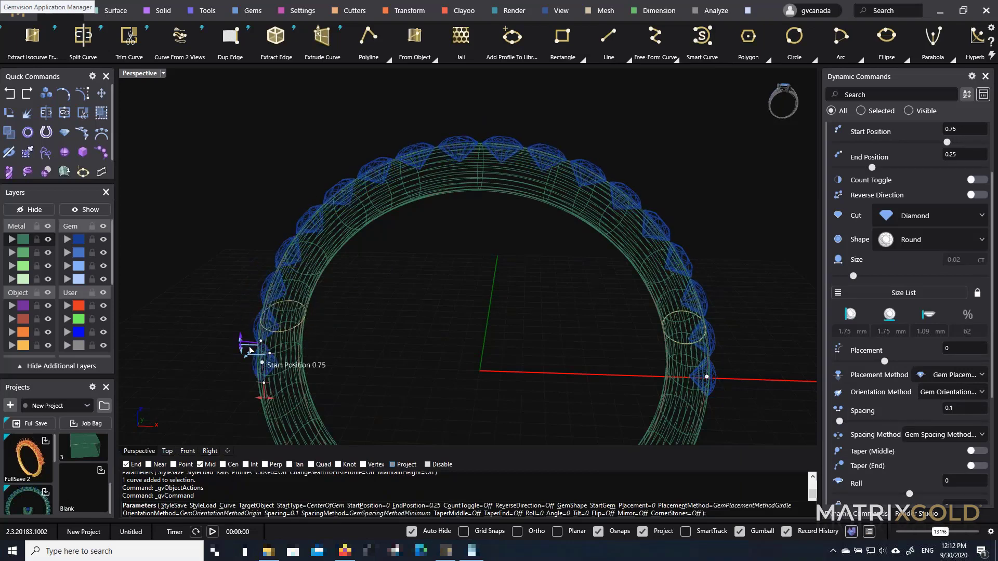
{"action": "scroll", "coordinate": [336, 305], "scroll_direction": "down", "scroll_amount": 3}
{"action": "right_click_drag", "start_coordinate": [442, 264], "coordinate": [442, 272]}
{"action": "right_click", "coordinate": [451, 234]}
Select the row of gems and switch the Perspective viewport to Shaded display
{"action": "scroll", "coordinate": [454, 195], "scroll_direction": "up", "scroll_amount": 5}
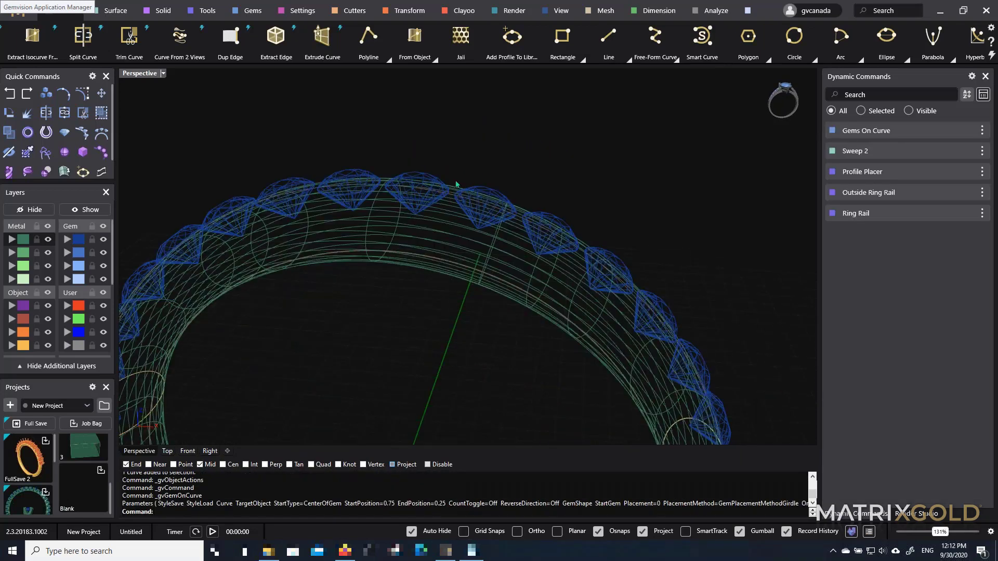
{"action": "left_click", "coordinate": [416, 177]}
{"action": "right_click", "coordinate": [433, 164]}
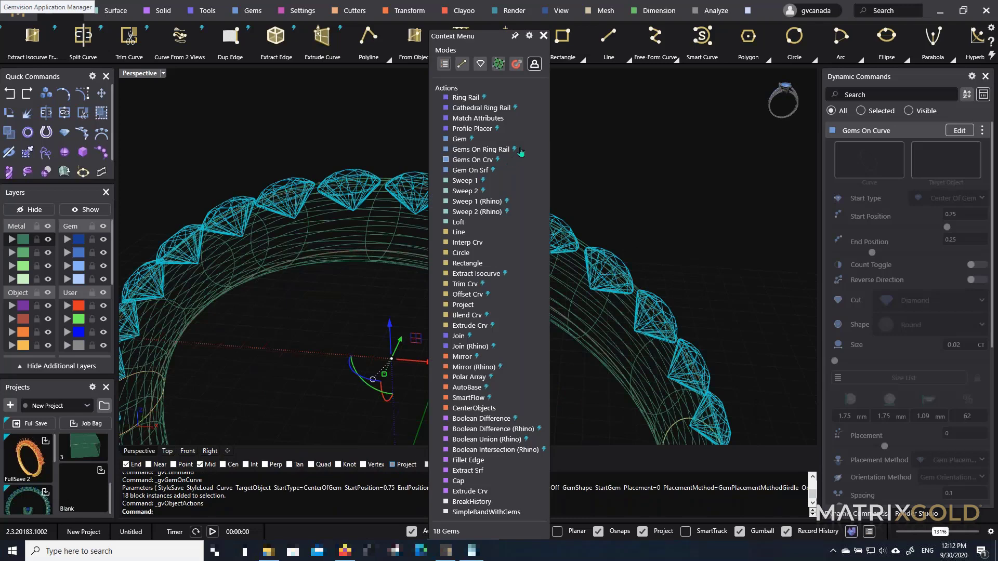
{"action": "left_click", "coordinate": [444, 64]}
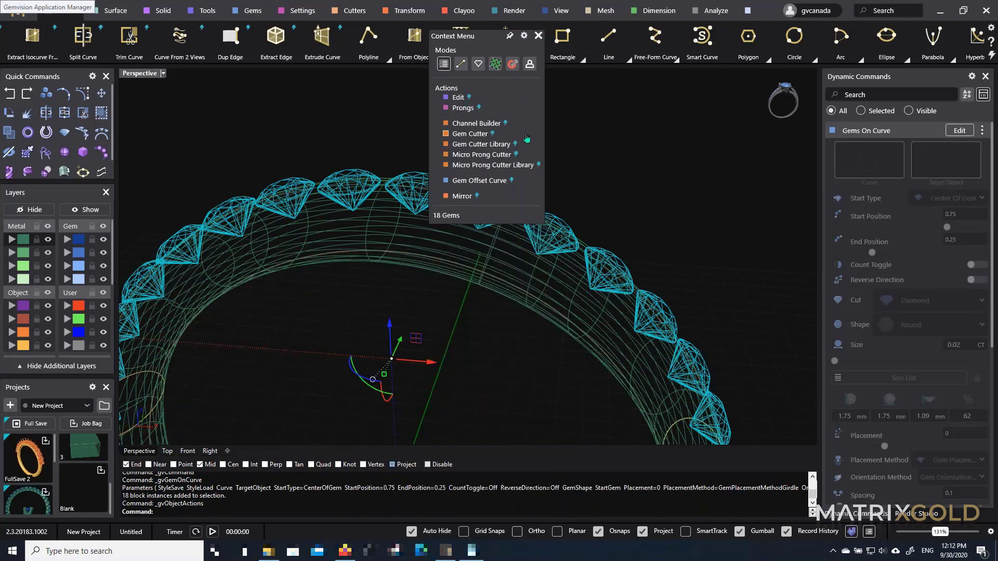
{"action": "left_click", "coordinate": [539, 37]}
{"action": "scroll", "coordinate": [520, 122], "scroll_direction": "down", "scroll_amount": 4}
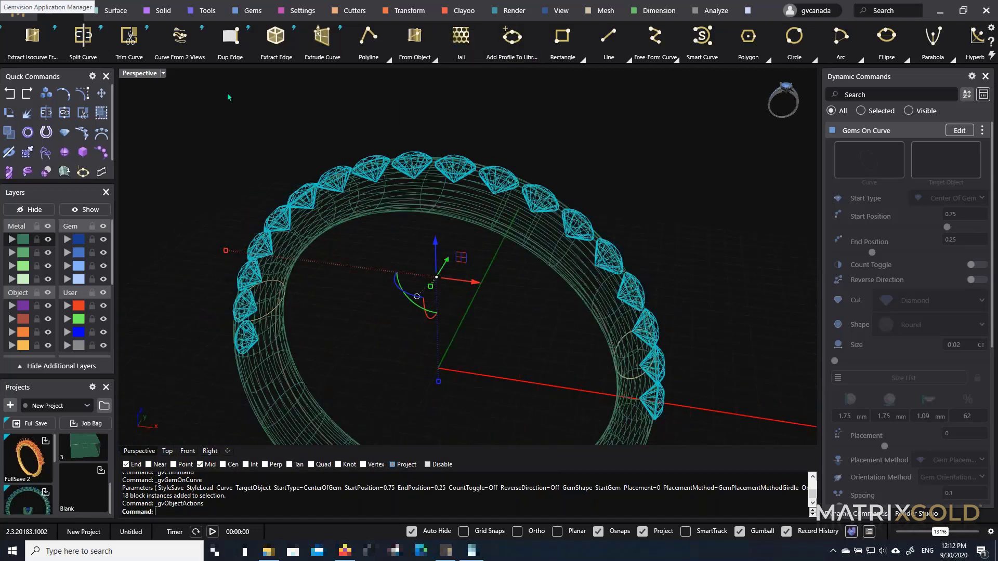
{"action": "left_click", "coordinate": [163, 73]}
{"action": "left_click", "coordinate": [190, 95]}
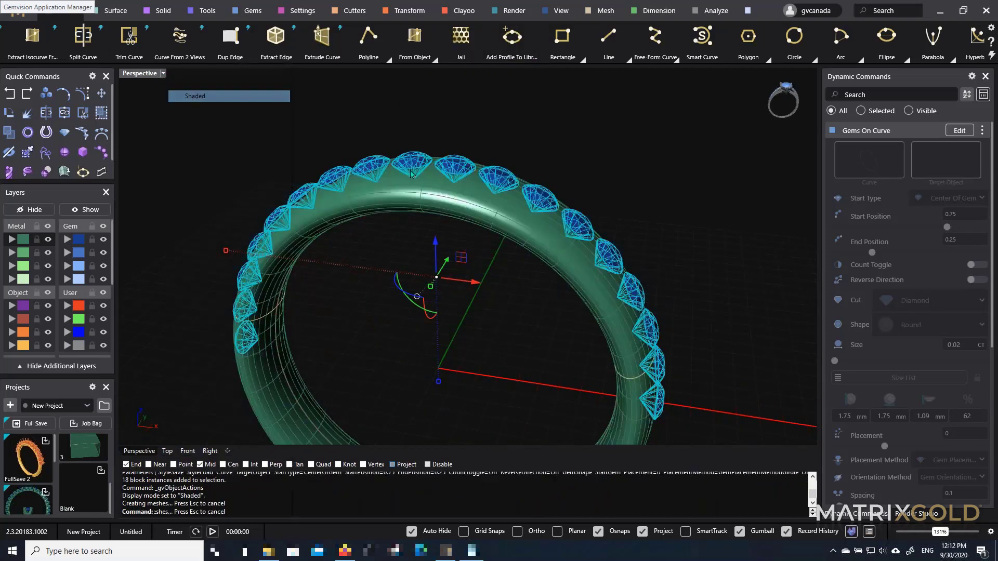
{"action": "scroll", "coordinate": [585, 221], "scroll_direction": "up", "scroll_amount": 3}
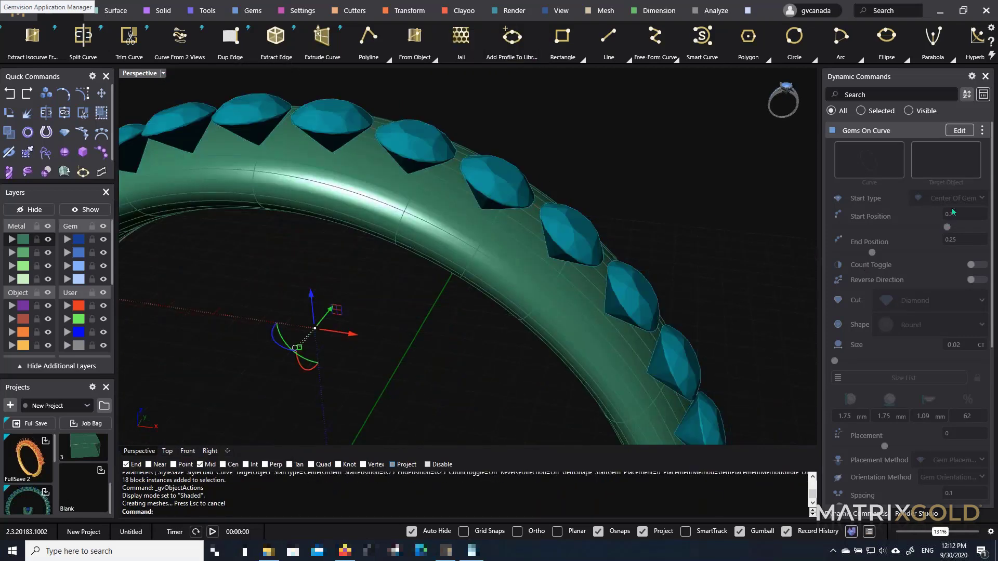
Edit the gems on the curve to use the Table placement method
{"action": "right_click", "coordinate": [643, 271]}
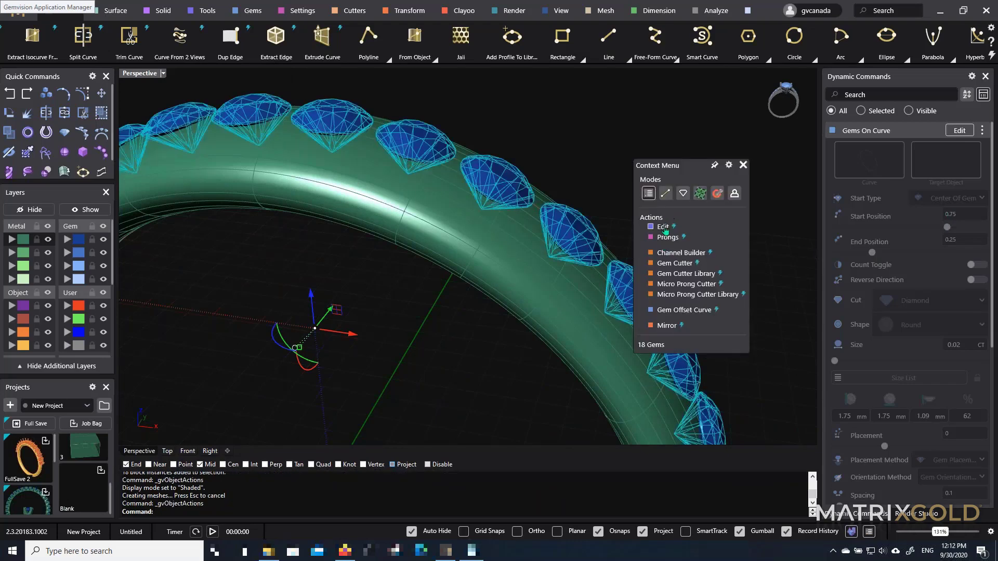
{"action": "left_click", "coordinate": [664, 228]}
{"action": "scroll", "coordinate": [948, 277], "scroll_direction": "down", "scroll_amount": 2}
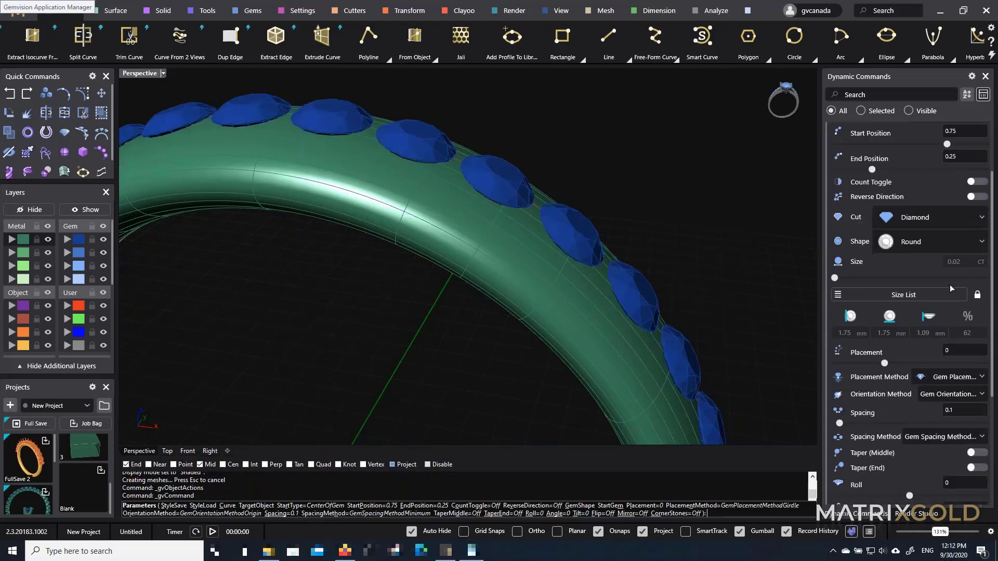
{"action": "scroll", "coordinate": [951, 287], "scroll_direction": "down", "scroll_amount": 1}
{"action": "left_click", "coordinate": [964, 367]}
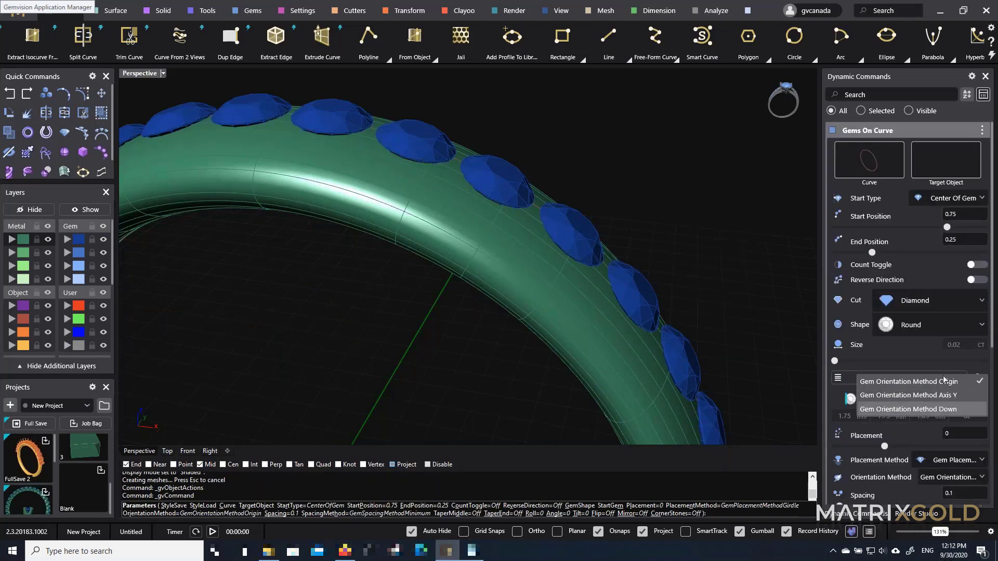
{"action": "left_click", "coordinate": [921, 355]}
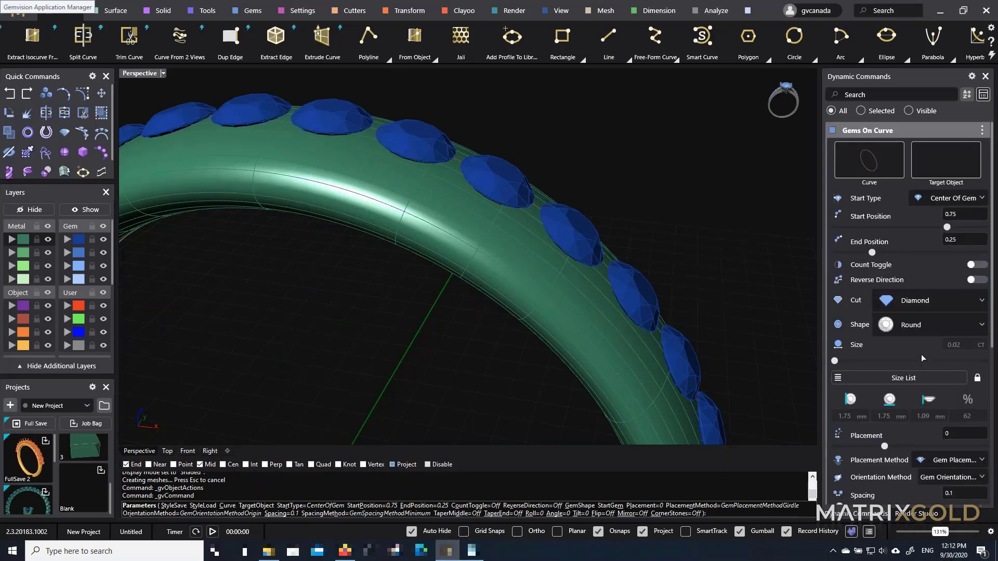
{"action": "left_click", "coordinate": [964, 463]}
{"action": "left_click", "coordinate": [969, 512]}
{"action": "scroll", "coordinate": [624, 241], "scroll_direction": "down", "scroll_amount": 6}
{"action": "right_click_drag", "start_coordinate": [619, 278], "coordinate": [450, 149]}
{"action": "right_click", "coordinate": [495, 221]}
Edit the placed oval profile and narrow its width to 2.5 mm
{"action": "left_click", "coordinate": [586, 330]}
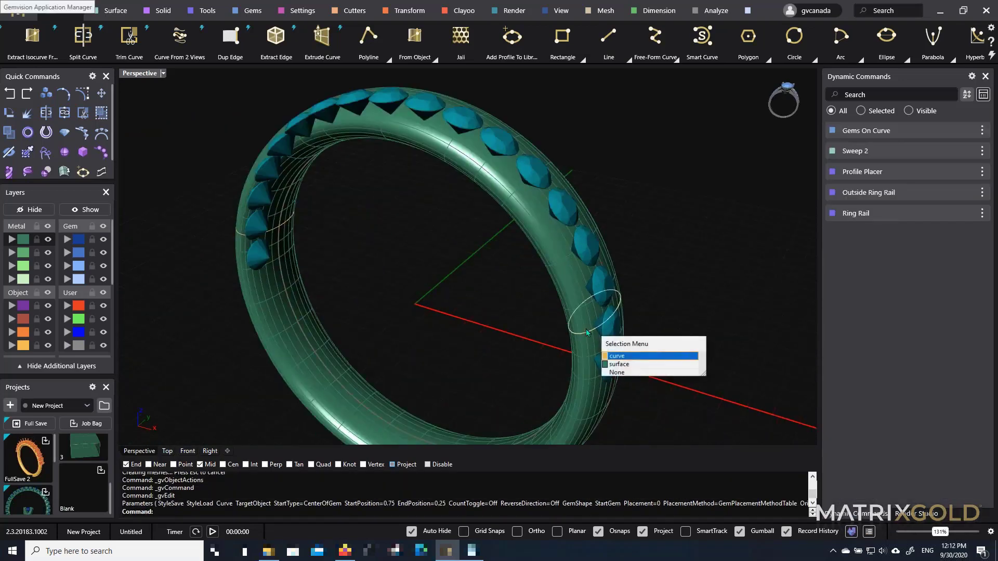
{"action": "right_click", "coordinate": [586, 330]}
{"action": "left_click", "coordinate": [634, 227]}
{"action": "right_click_drag", "start_coordinate": [663, 276], "coordinate": [603, 285]}
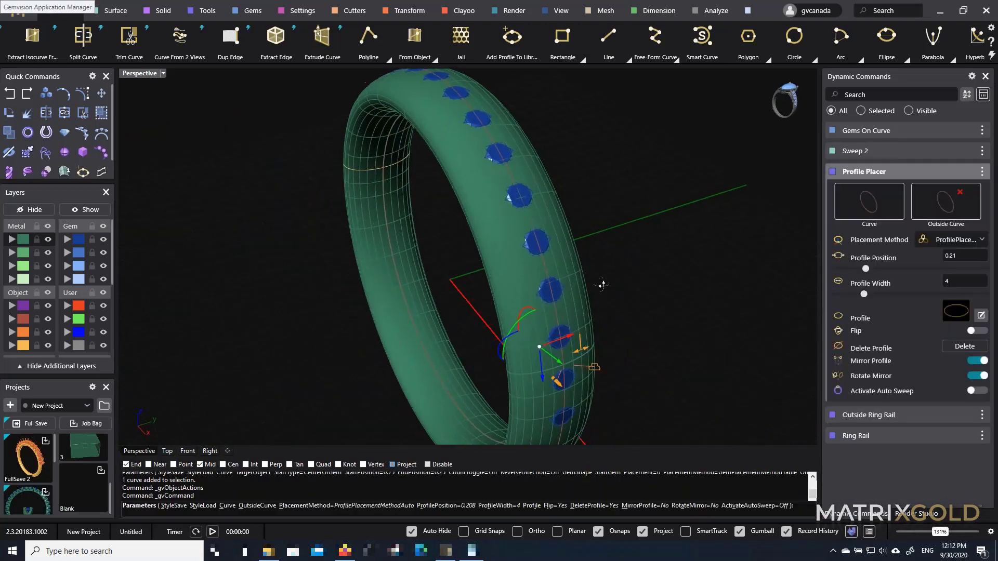
{"action": "scroll", "coordinate": [582, 353], "scroll_direction": "up", "scroll_amount": 4}
{"action": "left_click_drag", "start_coordinate": [581, 344], "coordinate": [517, 378]}
Replace the oval profile with a rounded rectangular one from the profile library and apply it to the band
{"action": "left_click", "coordinate": [956, 312]}
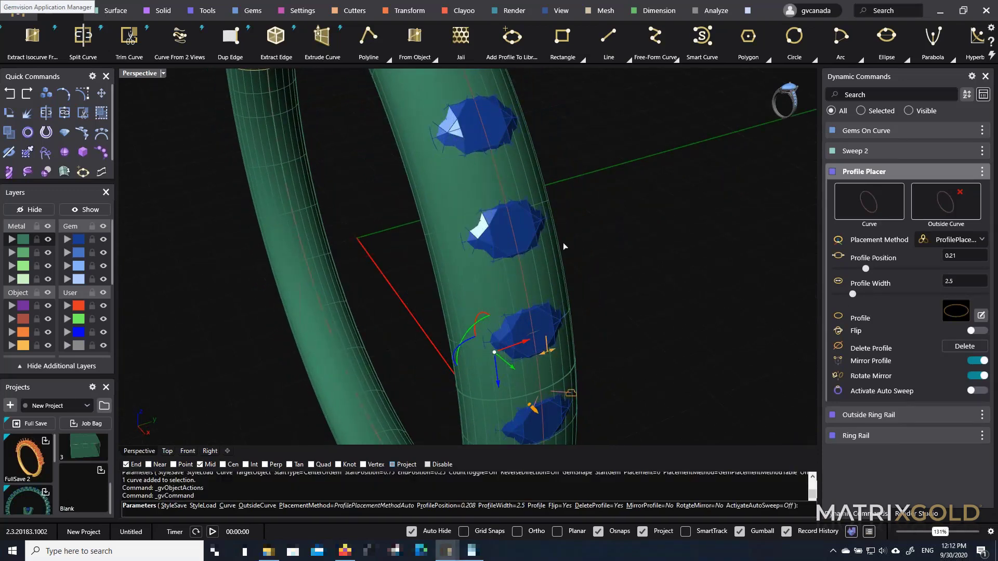
{"action": "left_click", "coordinate": [317, 149]}
{"action": "double_click", "coordinate": [315, 147]}
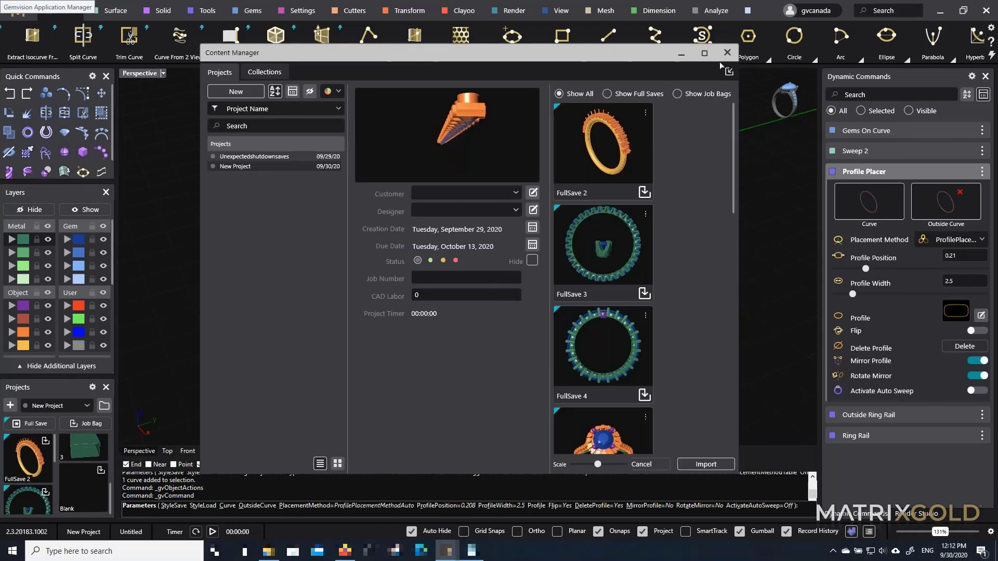
{"action": "left_click", "coordinate": [727, 53]}
{"action": "scroll", "coordinate": [552, 273], "scroll_direction": "down", "scroll_amount": 4}
{"action": "right_click_drag", "start_coordinate": [546, 275], "coordinate": [575, 264]}
{"action": "right_click", "coordinate": [575, 264]}
{"action": "scroll", "coordinate": [575, 250], "scroll_direction": "up", "scroll_amount": 3}
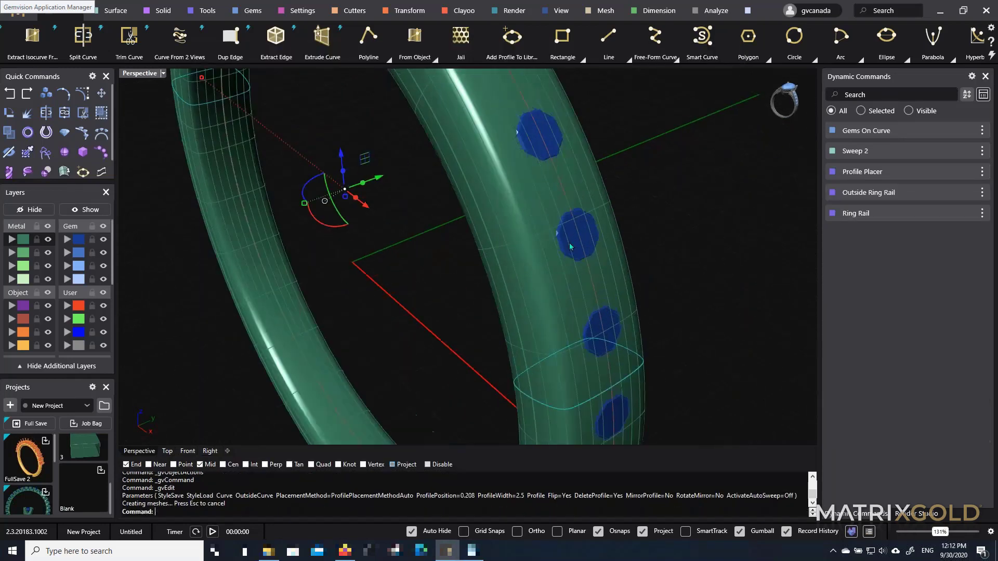
Select the row of gems on the band and create micro prong cutters across them
{"action": "left_click", "coordinate": [576, 246]}
{"action": "left_click", "coordinate": [605, 279]}
{"action": "scroll", "coordinate": [607, 264], "scroll_direction": "down", "scroll_amount": 5}
{"action": "key", "text": "F6"}
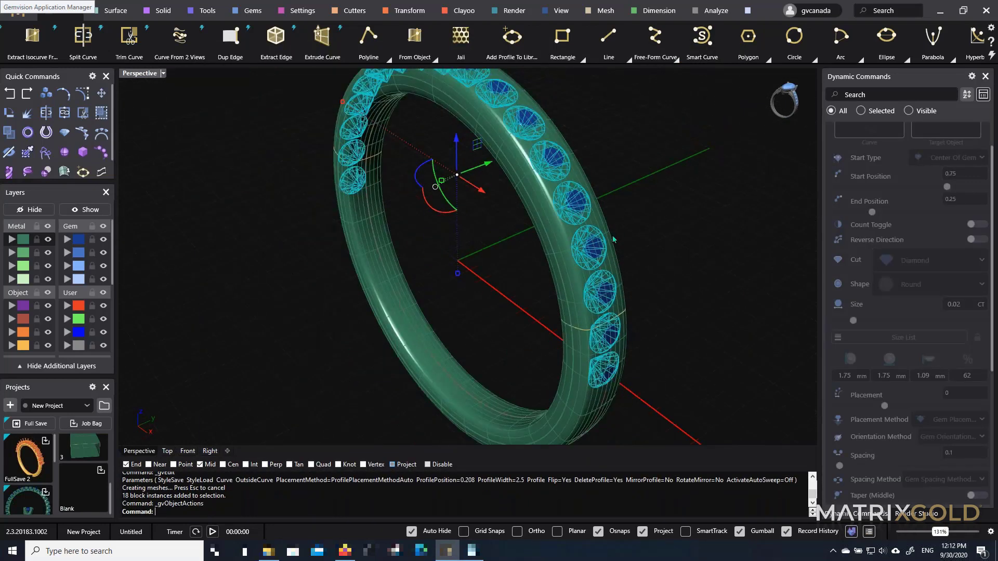
{"action": "left_click", "coordinate": [656, 271]}
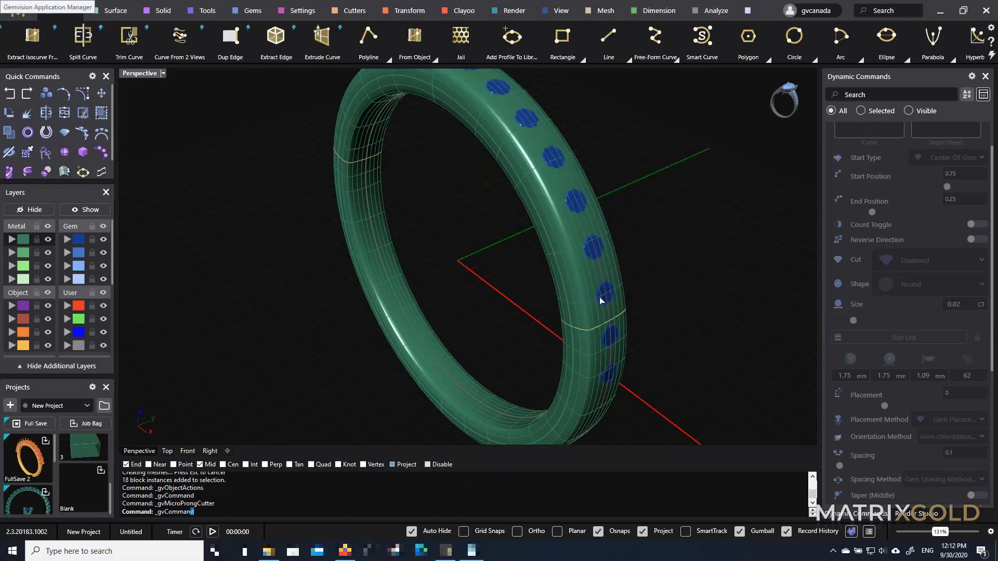
Set the micro prong cutters' percentage length to 1.72 so they extend past the band's edges, and accept the cutters
{"action": "scroll", "coordinate": [626, 286], "scroll_direction": "up", "scroll_amount": 2}
{"action": "right_click_drag", "start_coordinate": [292, 220], "coordinate": [463, 208]}
{"action": "scroll", "coordinate": [383, 350], "scroll_direction": "up", "scroll_amount": 4}
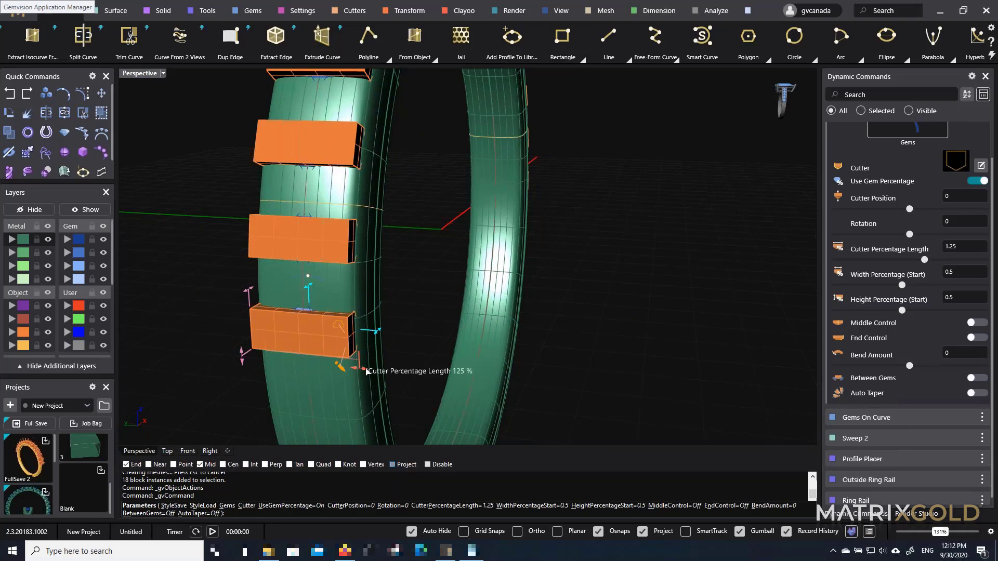
{"action": "left_click_drag", "start_coordinate": [366, 371], "coordinate": [397, 373]}
{"action": "right_click", "coordinate": [397, 373]}
Select the gems-on-curve group again and create a channel cutter running along the gem row
{"action": "scroll", "coordinate": [315, 320], "scroll_direction": "up", "scroll_amount": 5}
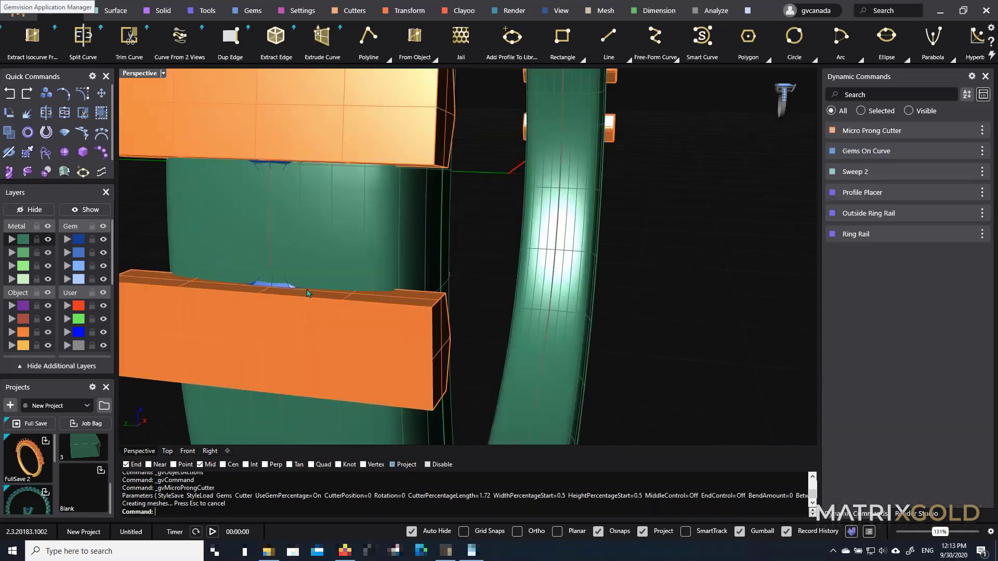
{"action": "left_click", "coordinate": [284, 280]}
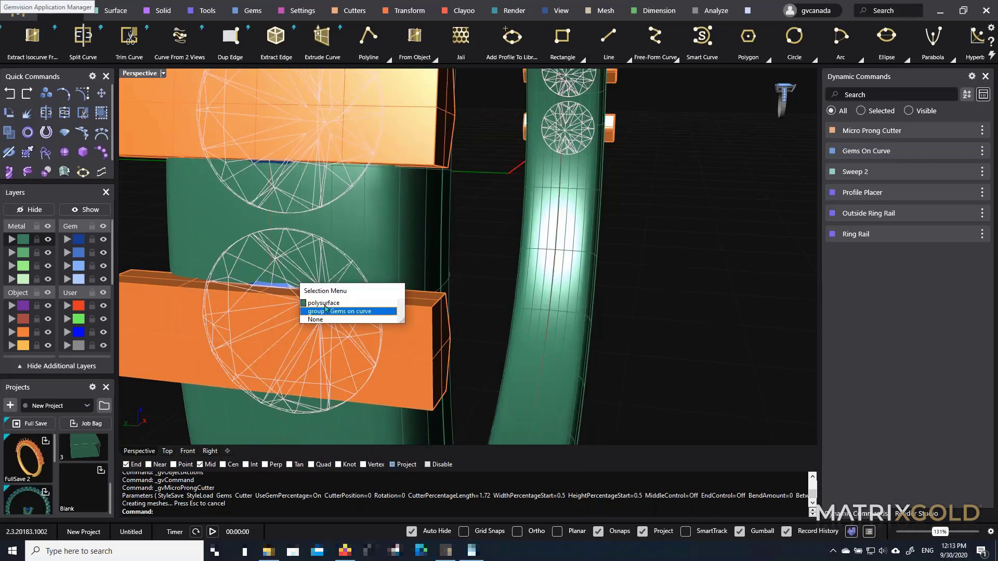
{"action": "left_click", "coordinate": [325, 310]}
{"action": "left_click", "coordinate": [367, 298]}
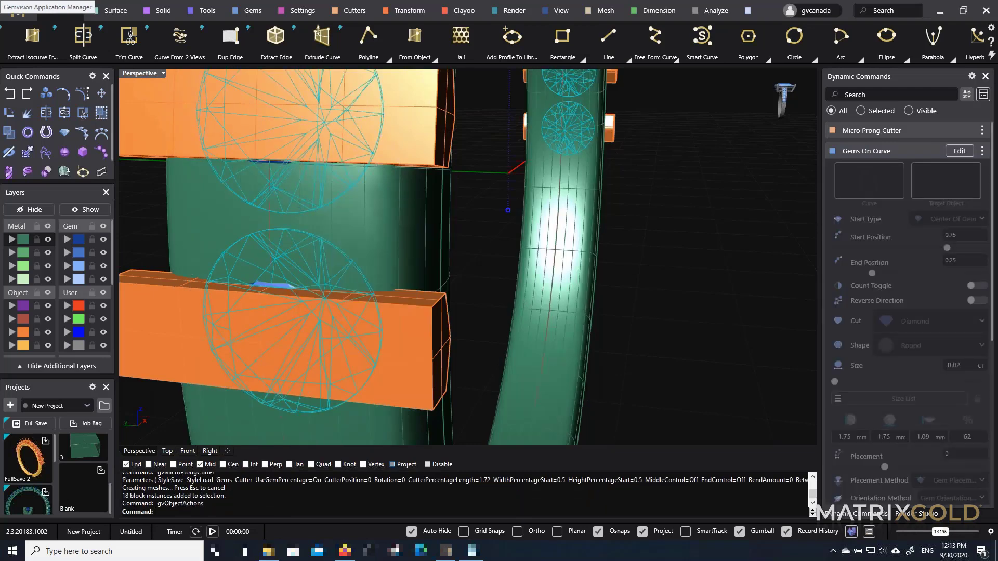
{"action": "left_click", "coordinate": [338, 275]}
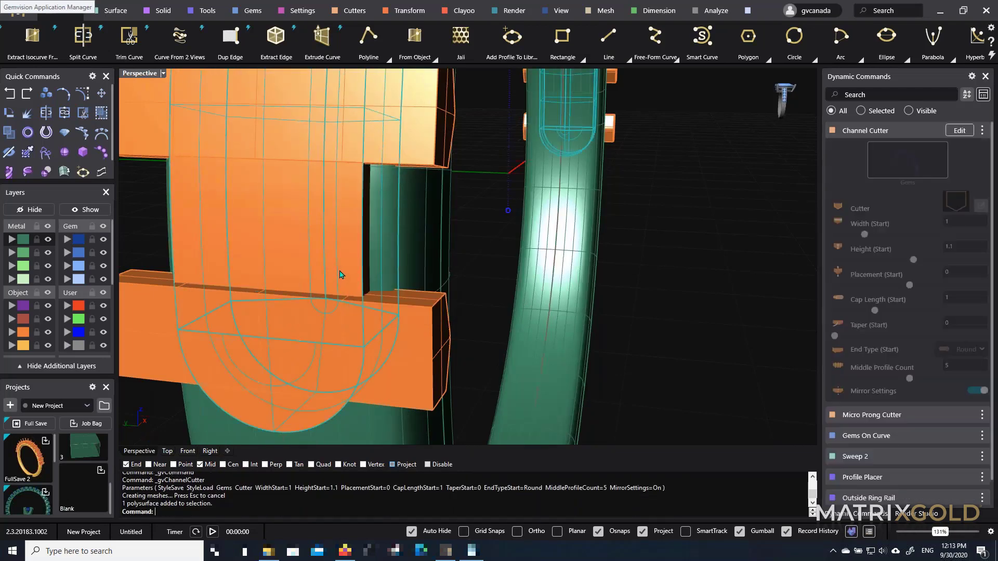
Edit the channel cutter and narrow its start width to 0.5
{"action": "left_click", "coordinate": [367, 251]}
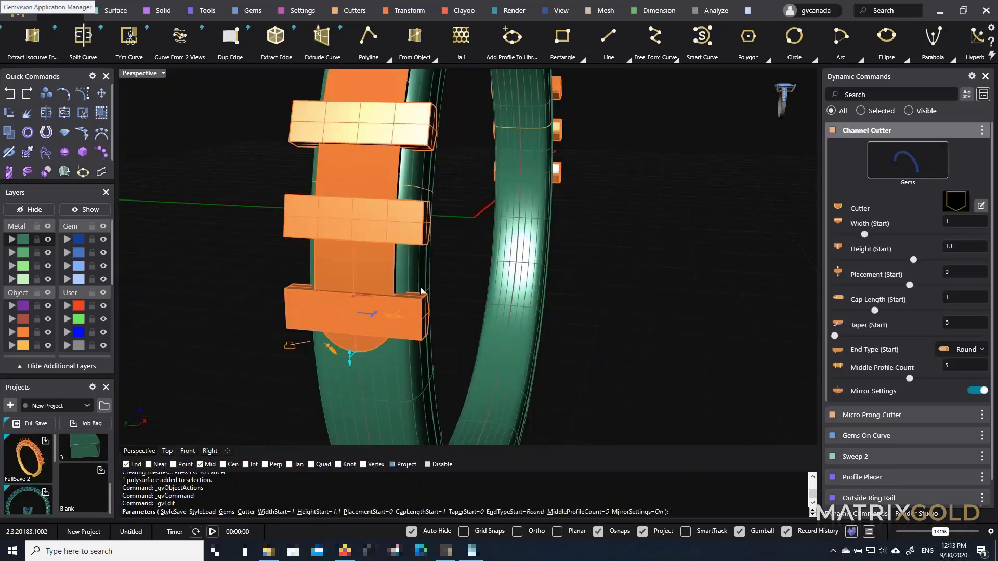
{"action": "left_click_drag", "start_coordinate": [512, 302], "coordinate": [461, 305]}
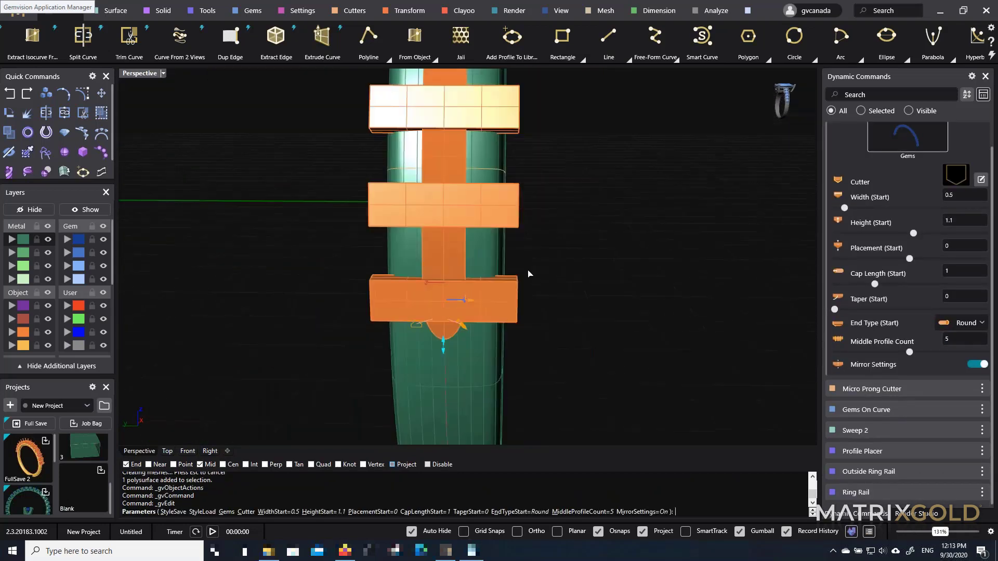
{"action": "key", "text": "Return"}
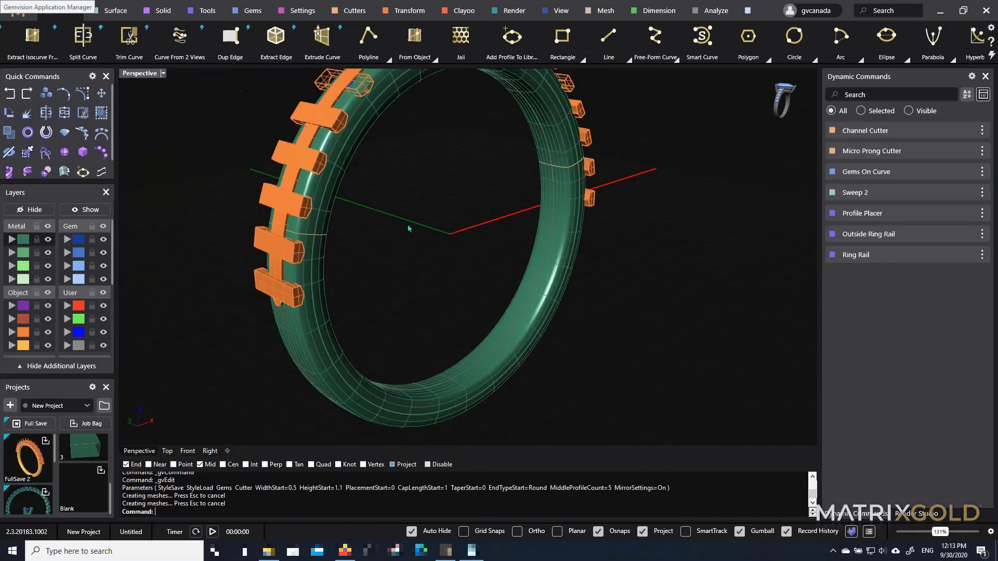
Examine the micro prong and channel cutters around the band in the four-view layout and the maximized Perspective viewport
{"action": "scroll", "coordinate": [543, 260], "scroll_direction": "up", "scroll_amount": 4}
{"action": "right_click_drag", "start_coordinate": [543, 260], "coordinate": [387, 212]}
{"action": "double_click", "coordinate": [140, 74]}
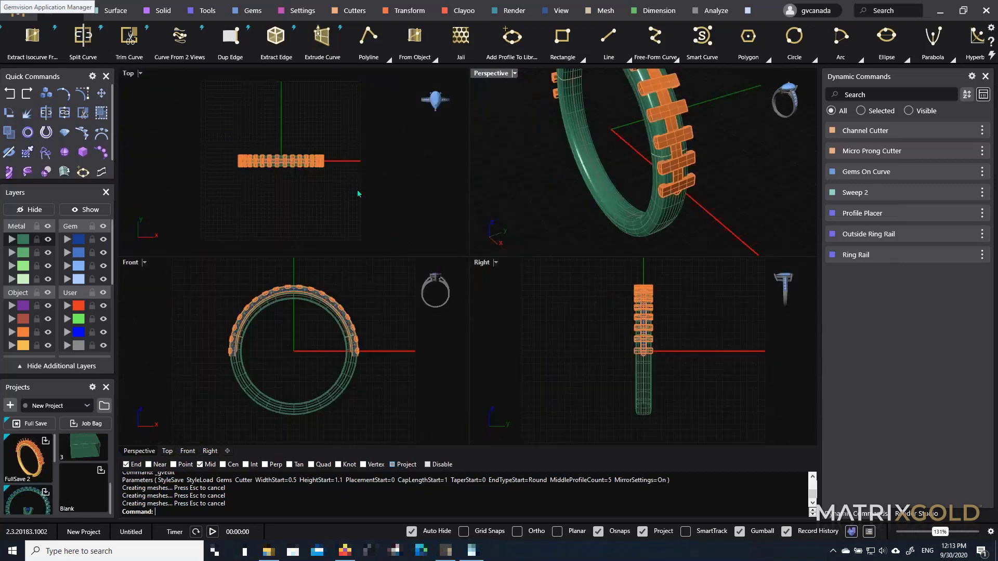
{"action": "double_click", "coordinate": [505, 74]}
{"action": "scroll", "coordinate": [473, 252], "scroll_direction": "down", "scroll_amount": 5}
{"action": "right_click_drag", "start_coordinate": [473, 251], "coordinate": [581, 291]}
{"action": "scroll", "coordinate": [498, 195], "scroll_direction": "up", "scroll_amount": 6}
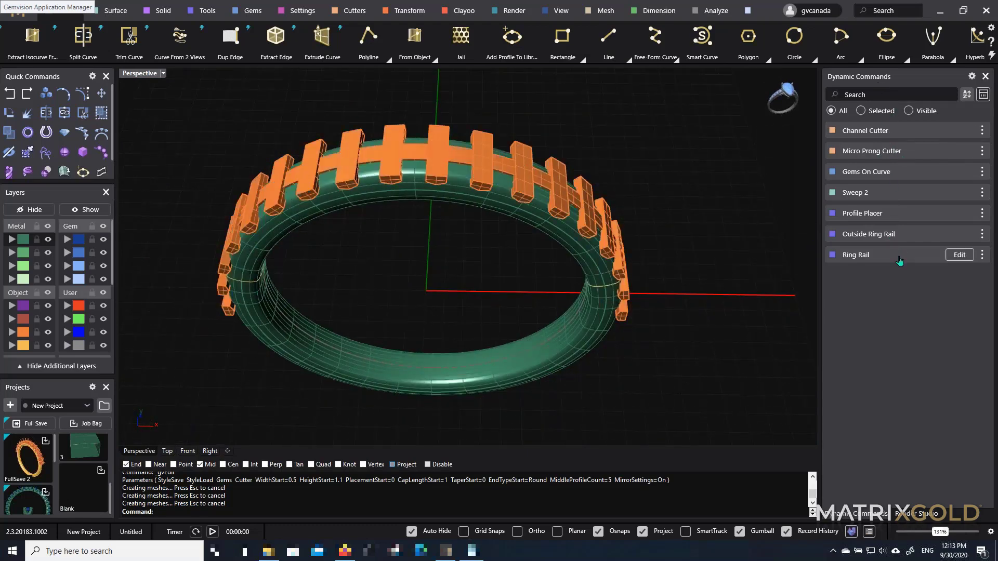
{"action": "right_click_drag", "start_coordinate": [748, 267], "coordinate": [658, 217]}
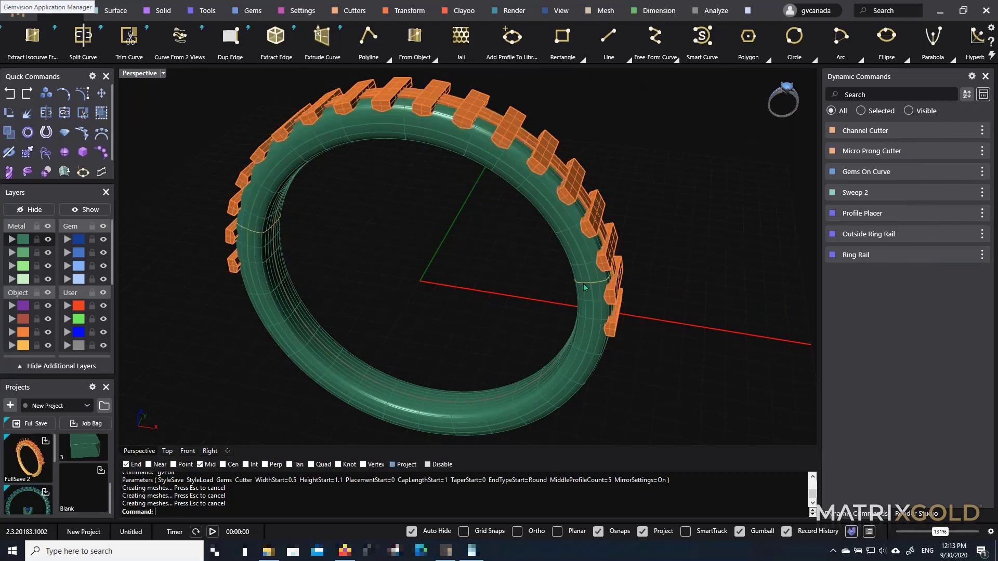
{"action": "right_click_drag", "start_coordinate": [603, 293], "coordinate": [587, 291]}
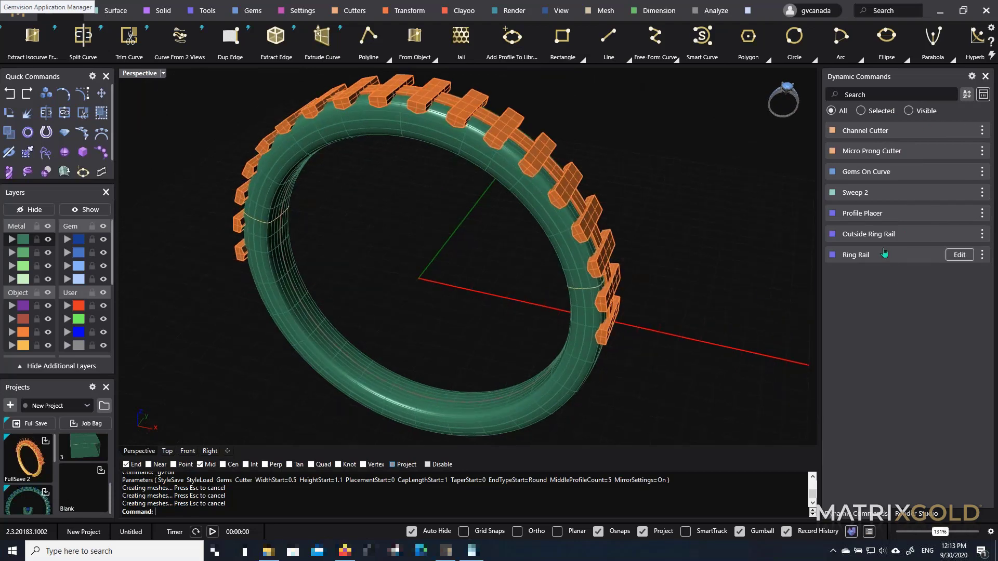
{"action": "right_click_drag", "start_coordinate": [644, 313], "coordinate": [653, 293]}
{"action": "scroll", "coordinate": [638, 303], "scroll_direction": "up", "scroll_amount": 4}
{"action": "left_click", "coordinate": [624, 302]}
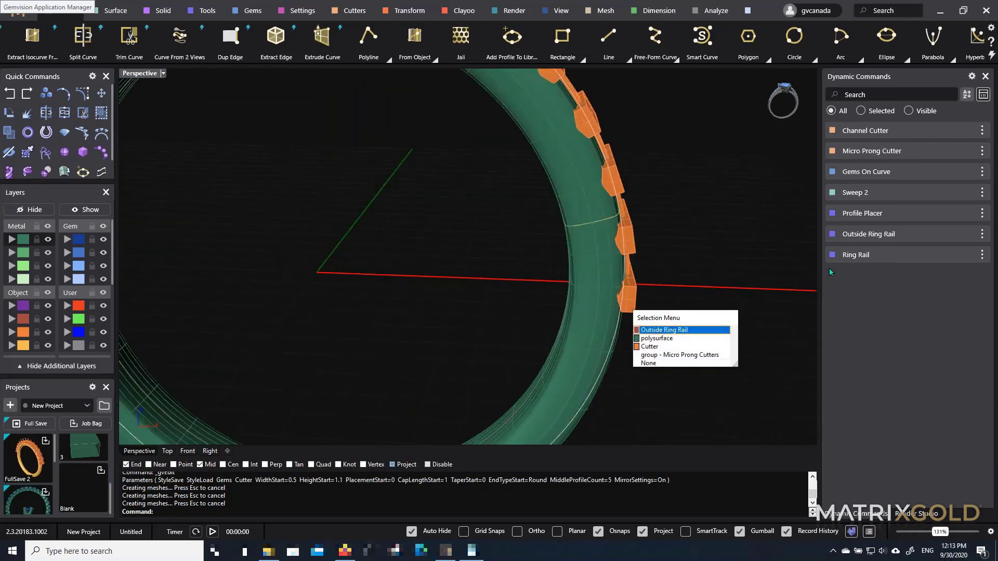
{"action": "left_click", "coordinate": [700, 195]}
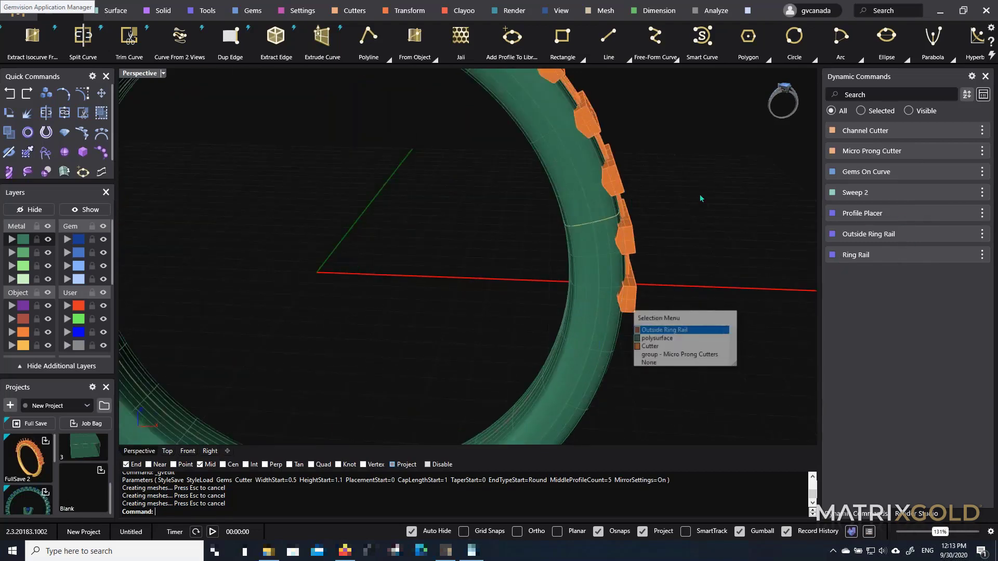
Review the ring's dynamic command history, from the ring rail to the cutters, against the matching parts of the model
{"action": "scroll", "coordinate": [646, 247], "scroll_direction": "down", "scroll_amount": 4}
{"action": "right_click_drag", "start_coordinate": [647, 247], "coordinate": [637, 244]}
{"action": "scroll", "coordinate": [638, 244], "scroll_direction": "up", "scroll_amount": 5}
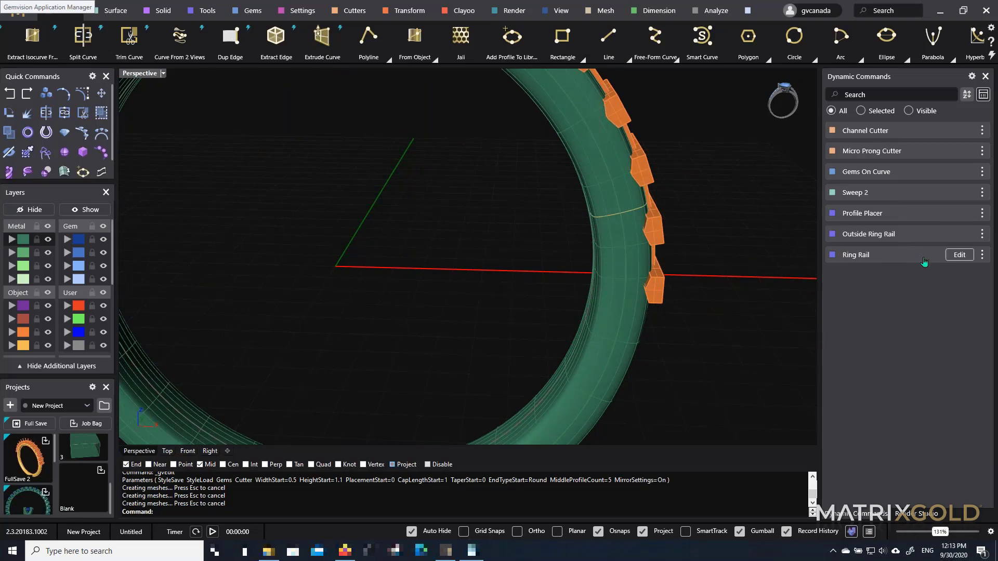
{"action": "scroll", "coordinate": [650, 252], "scroll_direction": "down", "scroll_amount": 2}
{"action": "scroll", "coordinate": [653, 192], "scroll_direction": "up", "scroll_amount": 2}
{"action": "right_click_drag", "start_coordinate": [653, 192], "coordinate": [657, 219]}
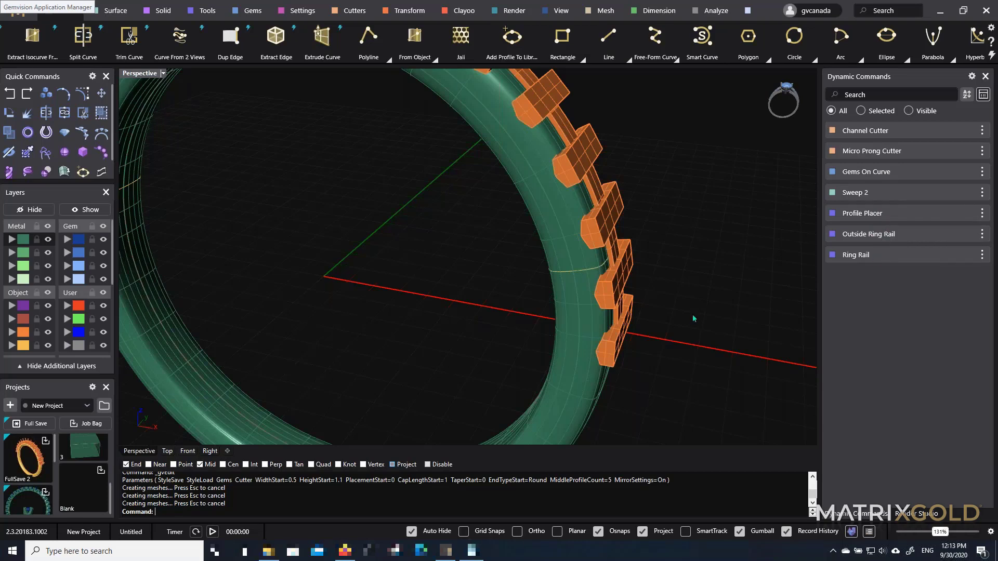
{"action": "scroll", "coordinate": [692, 314], "scroll_direction": "down", "scroll_amount": 4}
{"action": "scroll", "coordinate": [620, 243], "scroll_direction": "up", "scroll_amount": 4}
{"action": "right_click_drag", "start_coordinate": [706, 242], "coordinate": [519, 243]}
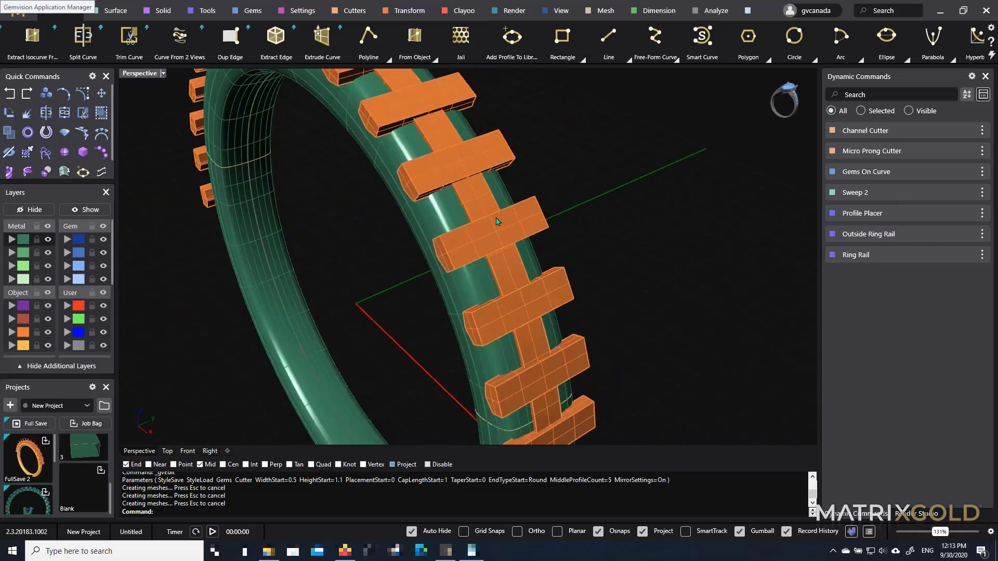
{"action": "scroll", "coordinate": [499, 223], "scroll_direction": "up", "scroll_amount": 3}
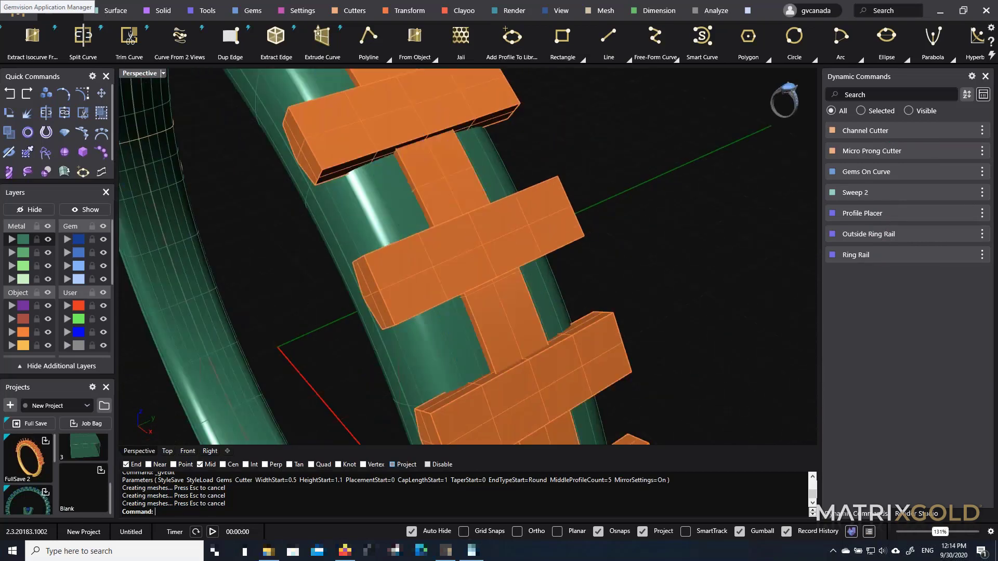
{"action": "mouse_move", "coordinate": [878, 172]}
{"action": "scroll", "coordinate": [638, 221], "scroll_direction": "down", "scroll_amount": 6}
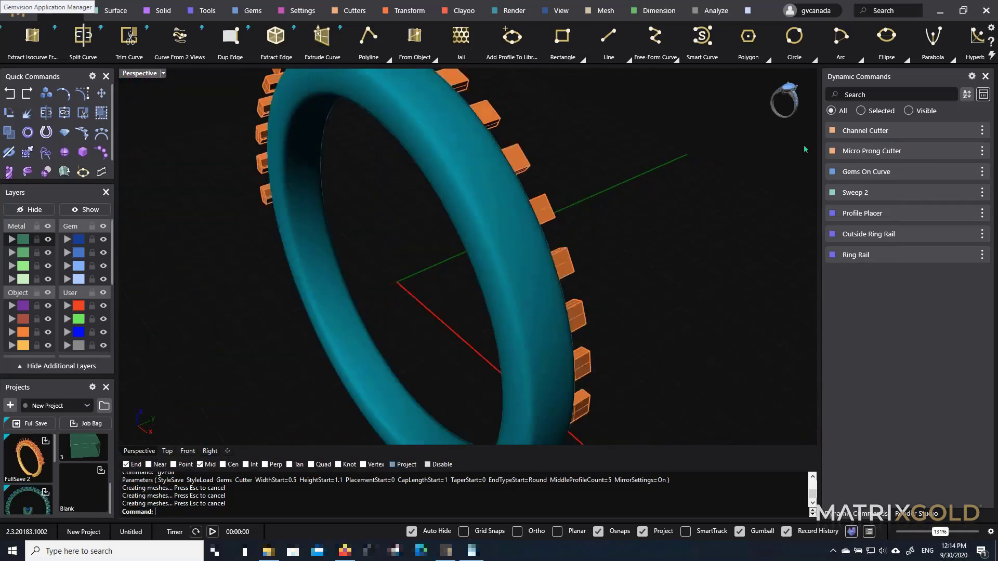
{"action": "scroll", "coordinate": [649, 219], "scroll_direction": "down", "scroll_amount": 2}
{"action": "right_click_drag", "start_coordinate": [649, 220], "coordinate": [679, 221]}
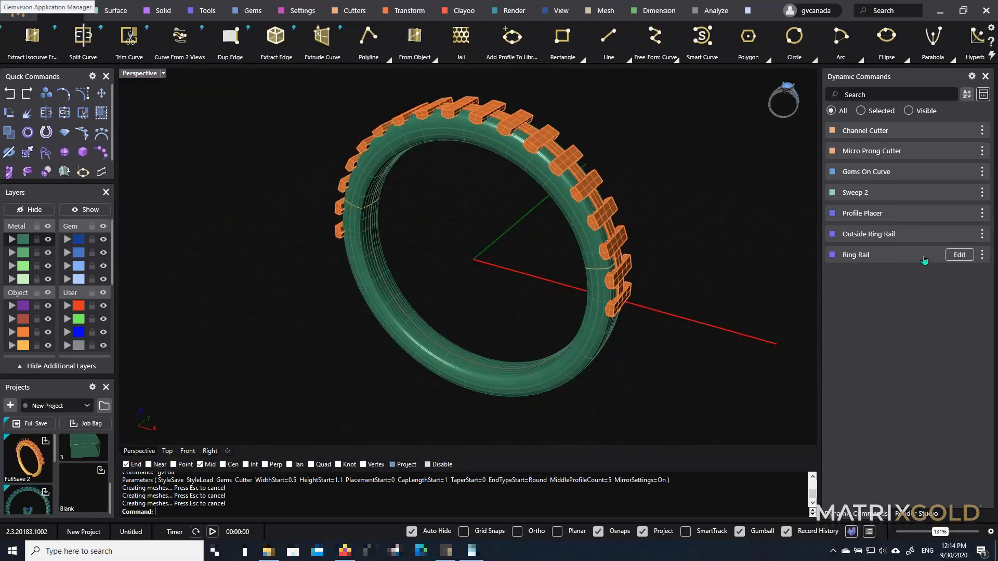
{"action": "right_click_drag", "start_coordinate": [597, 258], "coordinate": [572, 263]}
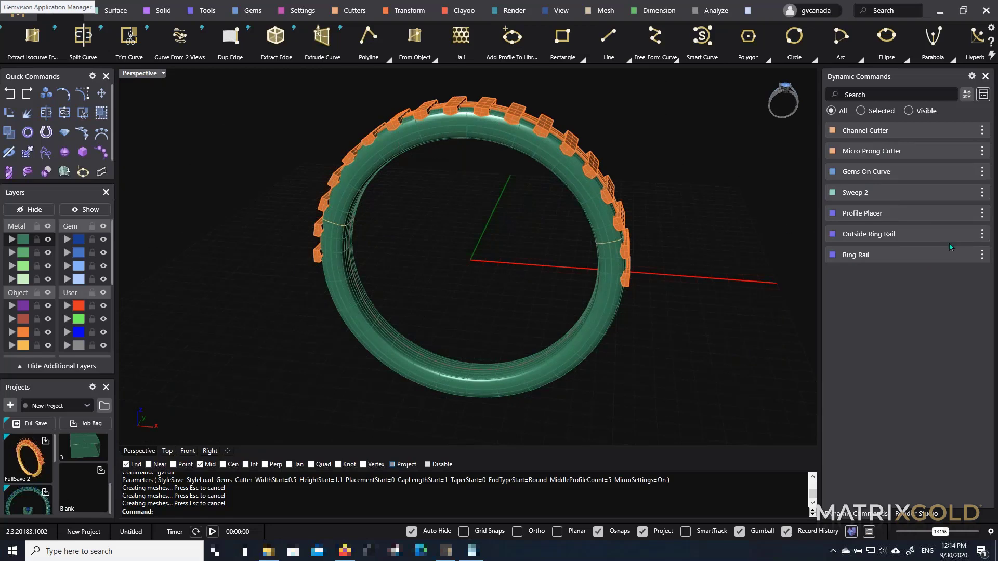
{"action": "mouse_move", "coordinate": [928, 254]}
{"action": "scroll", "coordinate": [601, 256], "scroll_direction": "up", "scroll_amount": 3}
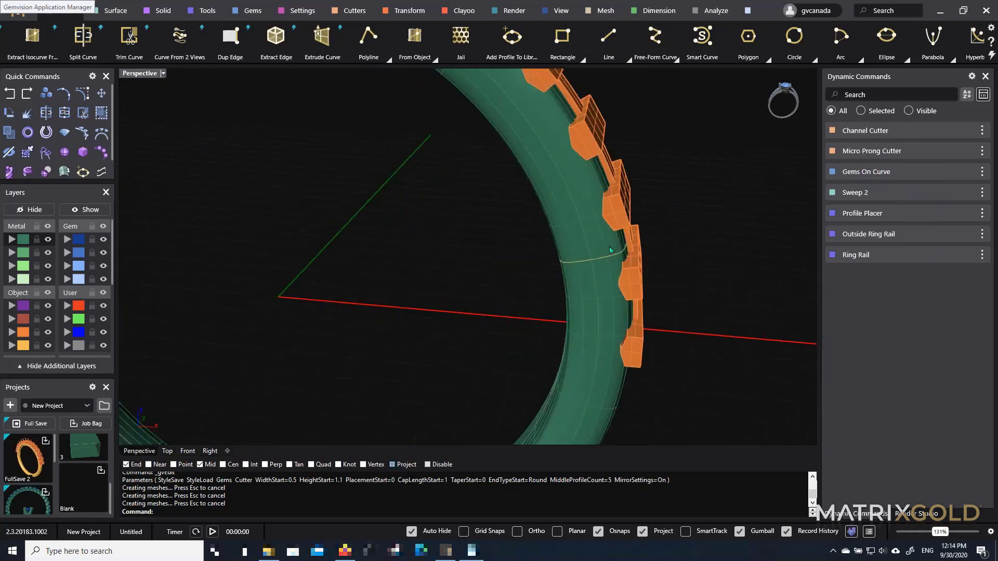
{"action": "left_click", "coordinate": [606, 260]}
{"action": "scroll", "coordinate": [650, 252], "scroll_direction": "up", "scroll_amount": 3}
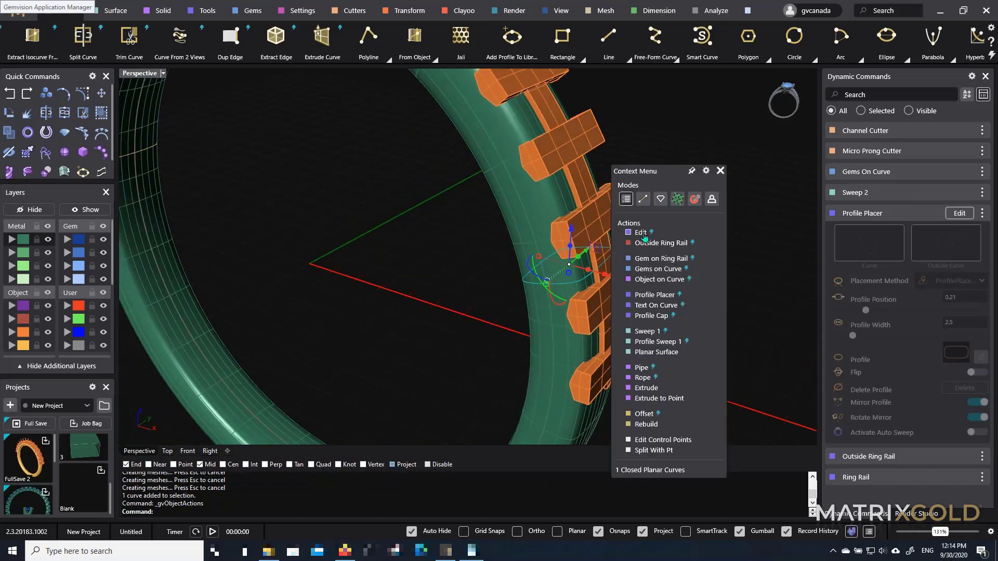
{"action": "left_click", "coordinate": [641, 232]}
{"action": "scroll", "coordinate": [570, 268], "scroll_direction": "up", "scroll_amount": 2}
{"action": "scroll", "coordinate": [570, 268], "scroll_direction": "up", "scroll_amount": 2}
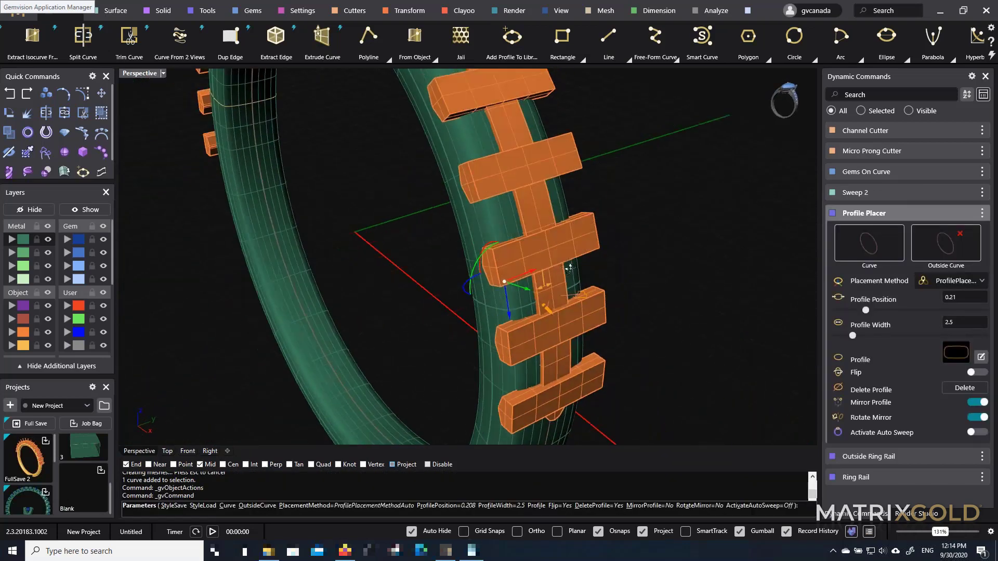
{"action": "scroll", "coordinate": [570, 269], "scroll_direction": "down", "scroll_amount": 2}
{"action": "key", "text": "Escape"}
Edit the outside ring rail, setting its side thickness to 2.3 mm and its top thickness to 2.9 mm
{"action": "scroll", "coordinate": [559, 269], "scroll_direction": "down", "scroll_amount": 2}
{"action": "right_click_drag", "start_coordinate": [425, 236], "coordinate": [524, 272]}
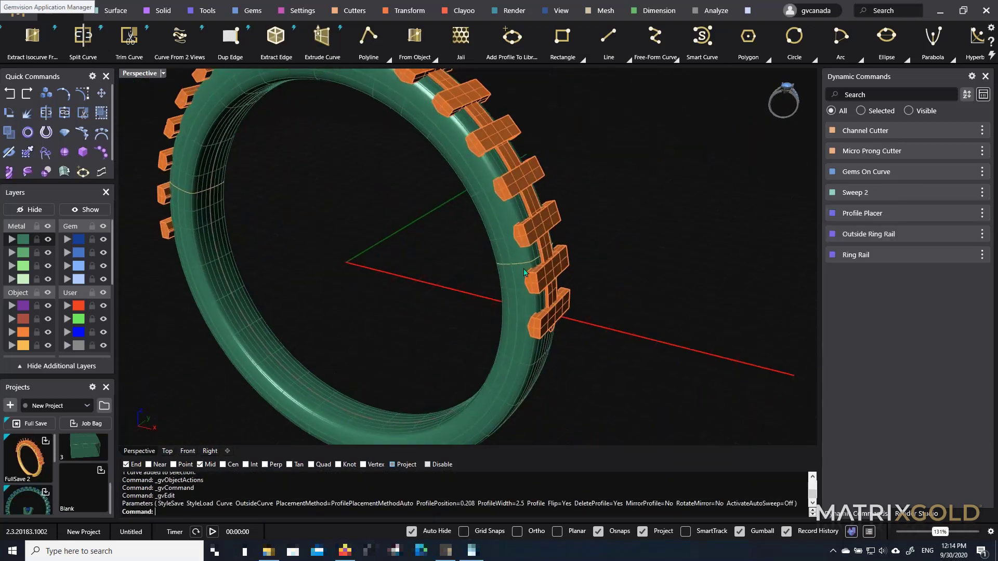
{"action": "left_click", "coordinate": [548, 351]}
{"action": "left_click", "coordinate": [567, 370]}
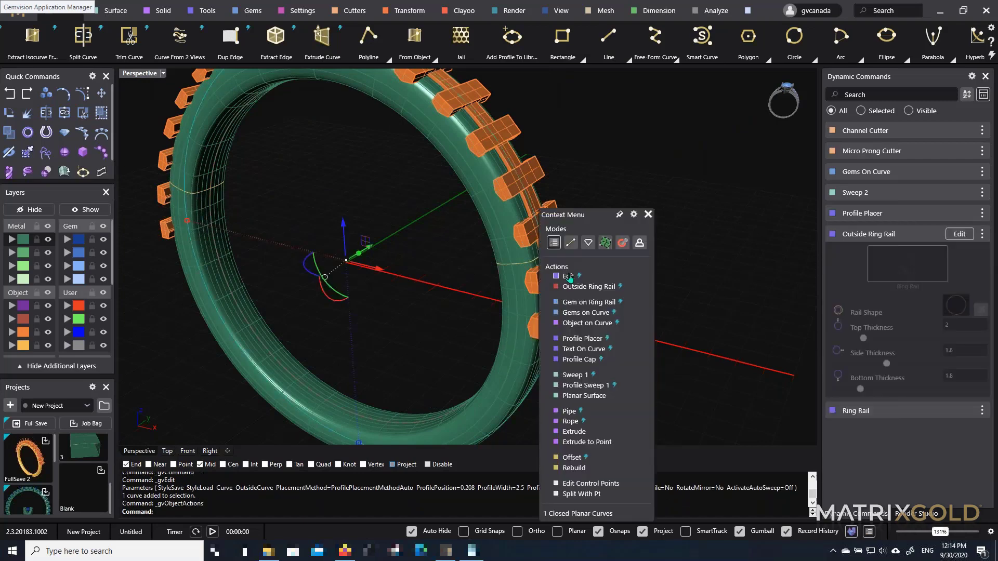
{"action": "left_click", "coordinate": [571, 279]}
{"action": "scroll", "coordinate": [562, 297], "scroll_direction": "up", "scroll_amount": 1}
{"action": "left_click_drag", "start_coordinate": [569, 288], "coordinate": [577, 287]}
{"action": "scroll", "coordinate": [577, 288], "scroll_direction": "down", "scroll_amount": 2}
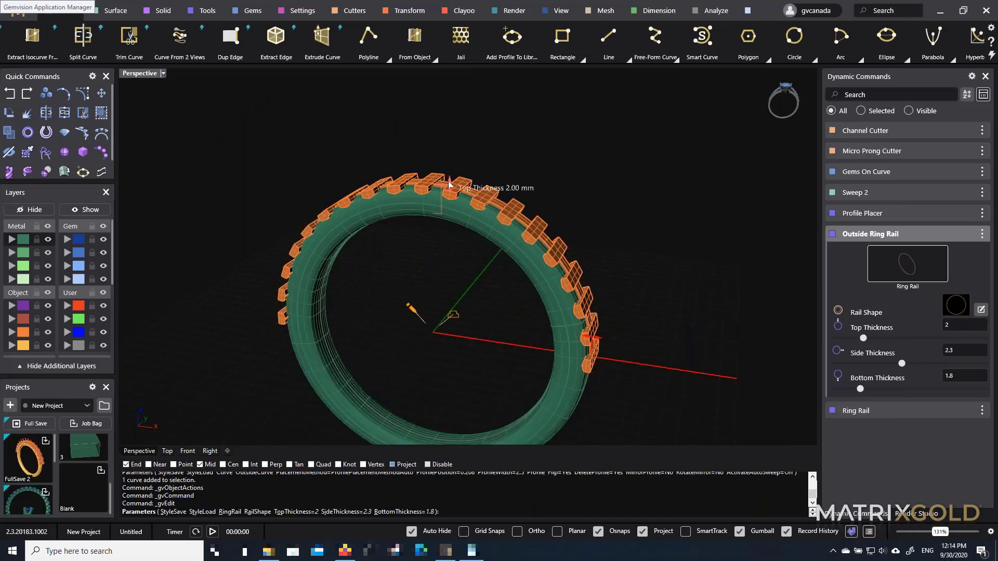
{"action": "left_click_drag", "start_coordinate": [449, 177], "coordinate": [448, 171]}
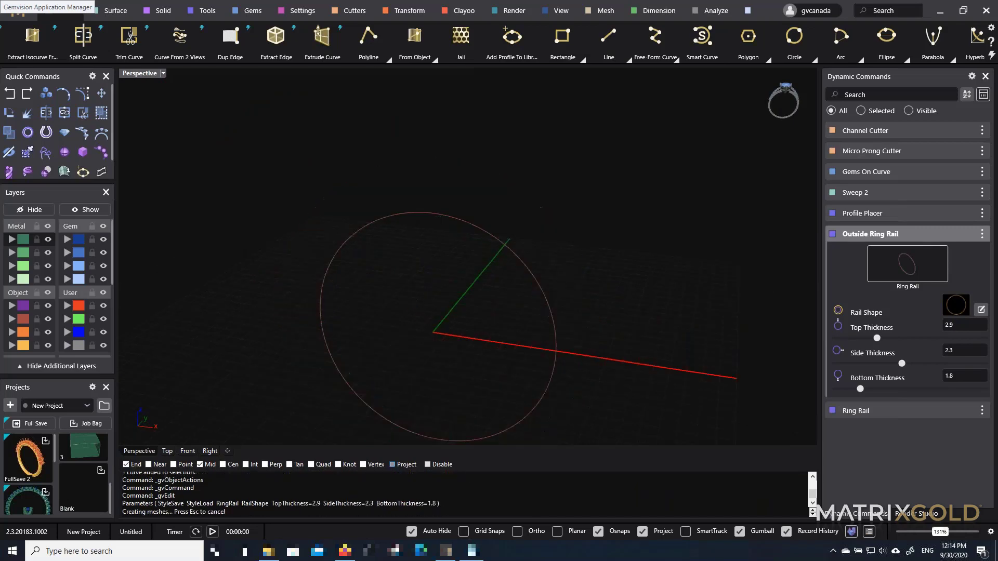
{"action": "right_click", "coordinate": [556, 212]}
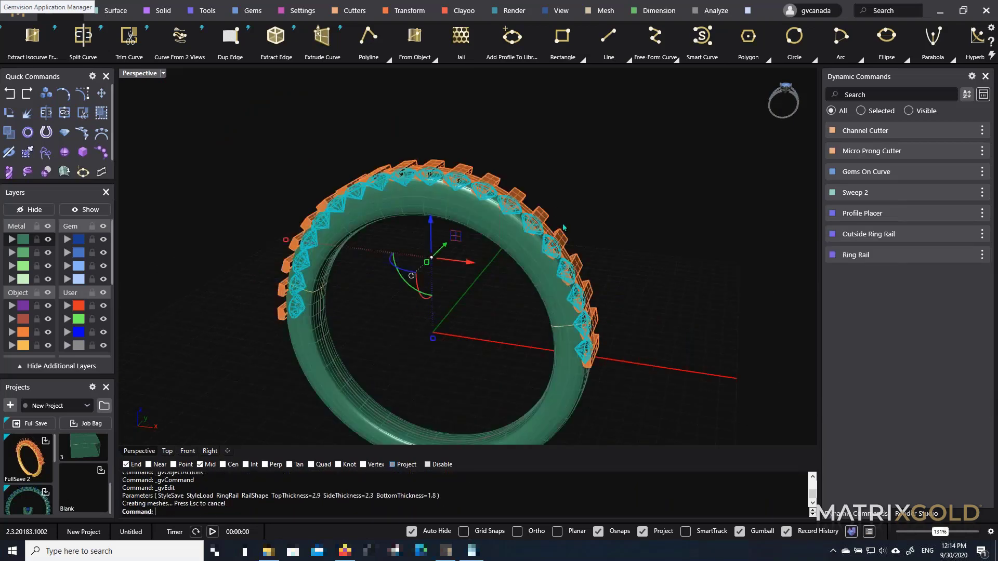
Clear the selection and inspect how the sweep, gems and cutters follow the thickened outside rail
{"action": "left_click", "coordinate": [576, 210]}
{"action": "right_click_drag", "start_coordinate": [575, 213], "coordinate": [554, 244]}
{"action": "scroll", "coordinate": [530, 216], "scroll_direction": "down", "scroll_amount": 2}
{"action": "scroll", "coordinate": [548, 283], "scroll_direction": "up", "scroll_amount": 5}
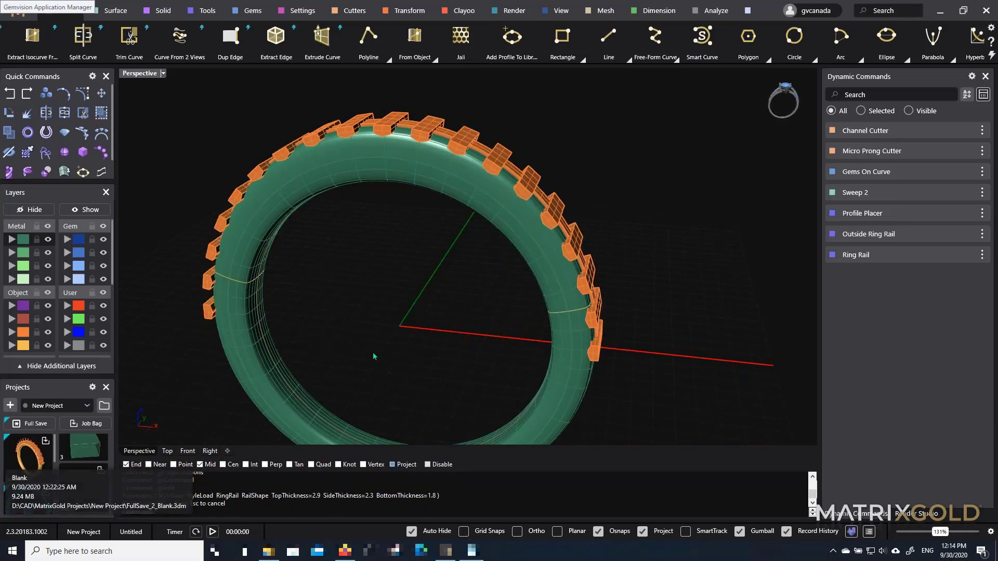
{"action": "right_click_drag", "start_coordinate": [497, 301], "coordinate": [443, 309]}
{"action": "scroll", "coordinate": [365, 253], "scroll_direction": "down", "scroll_amount": 4}
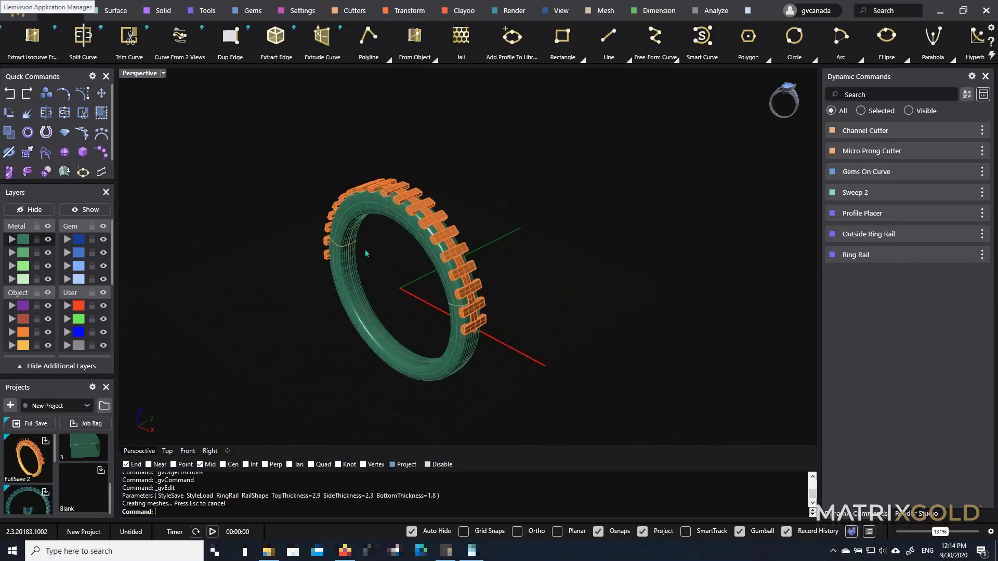
{"action": "scroll", "coordinate": [522, 286], "scroll_direction": "up", "scroll_amount": 8}
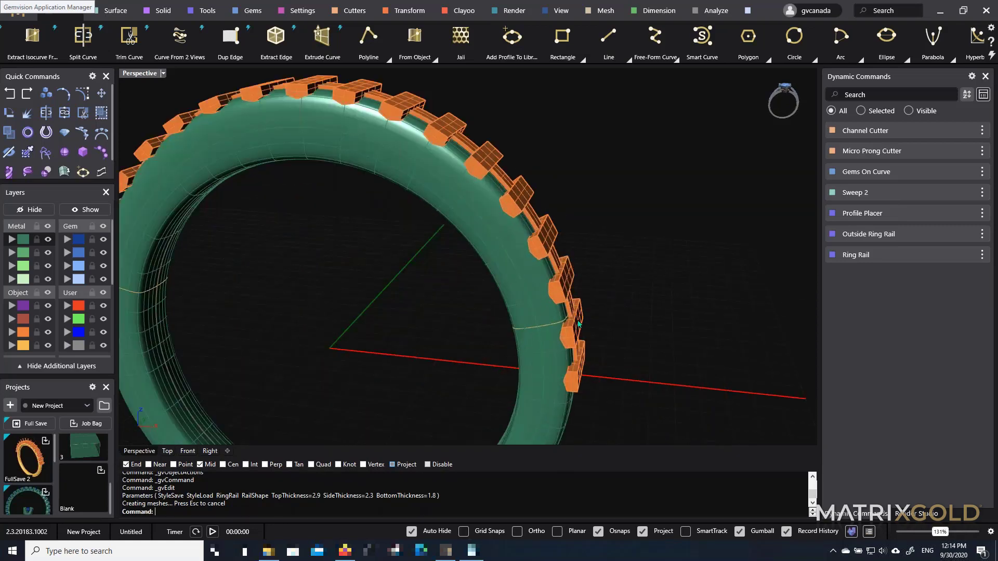
{"action": "right_click_drag", "start_coordinate": [587, 326], "coordinate": [572, 314]}
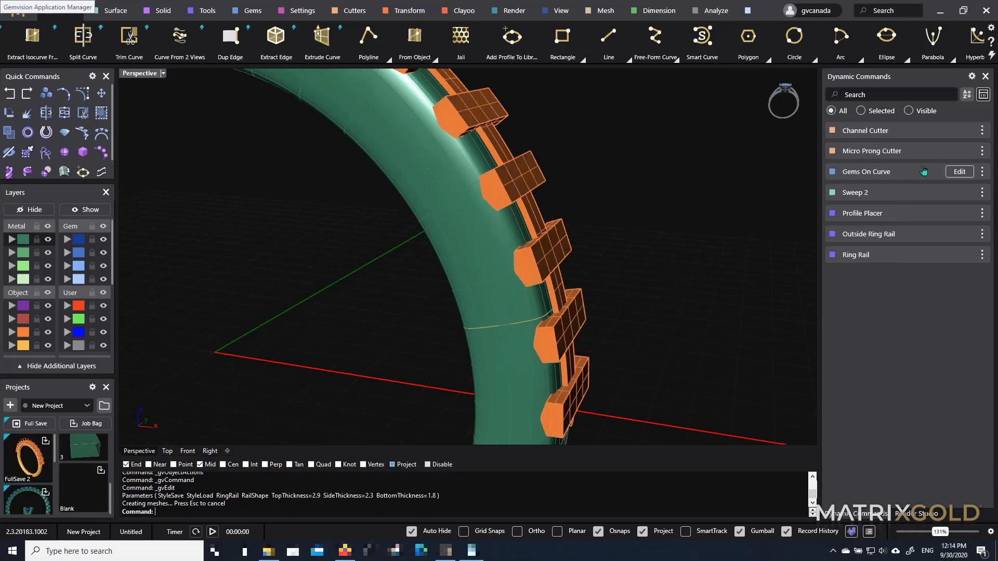
Open the Gems On Curve command for editing to review its start, end, gem, placement and spacing settings, and leave it unchanged
{"action": "left_click", "coordinate": [952, 176]}
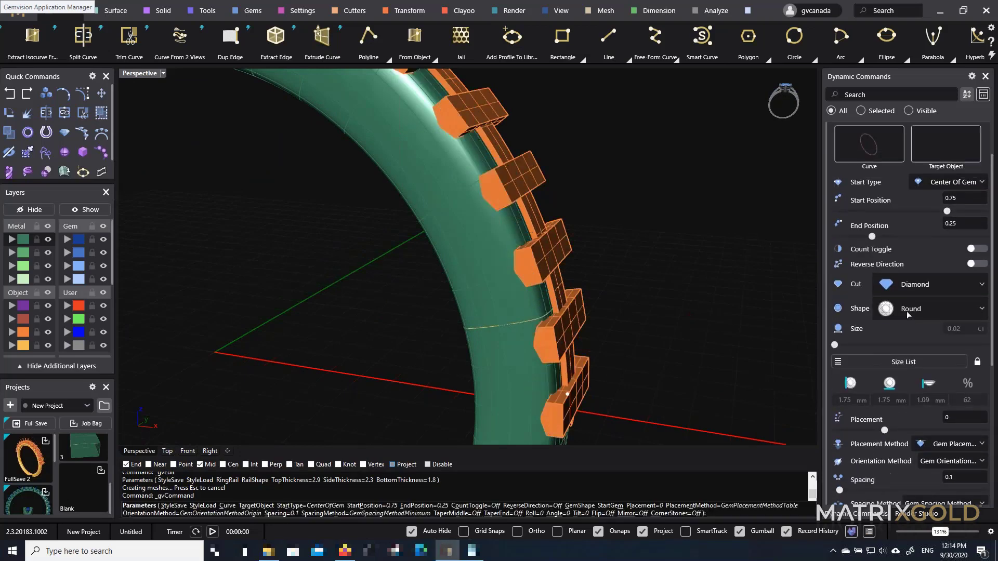
{"action": "scroll", "coordinate": [916, 310], "scroll_direction": "down", "scroll_amount": 3}
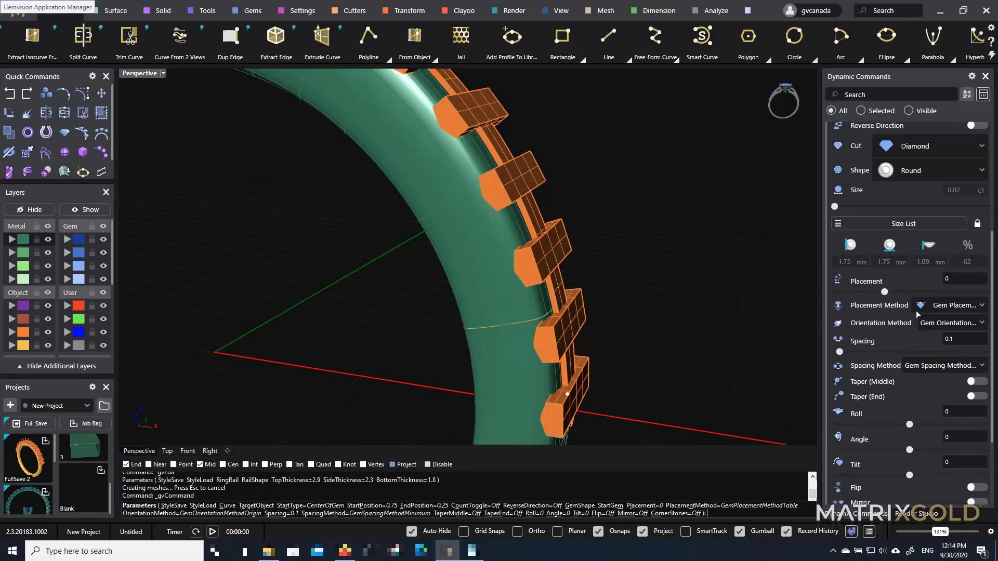
{"action": "scroll", "coordinate": [916, 310], "scroll_direction": "up", "scroll_amount": 3}
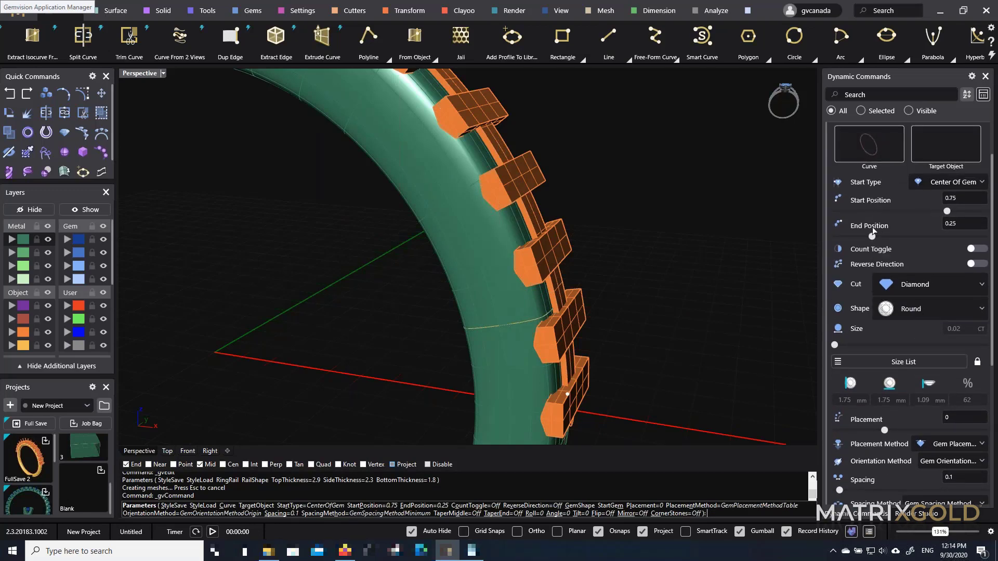
{"action": "scroll", "coordinate": [676, 293], "scroll_direction": "down", "scroll_amount": 4}
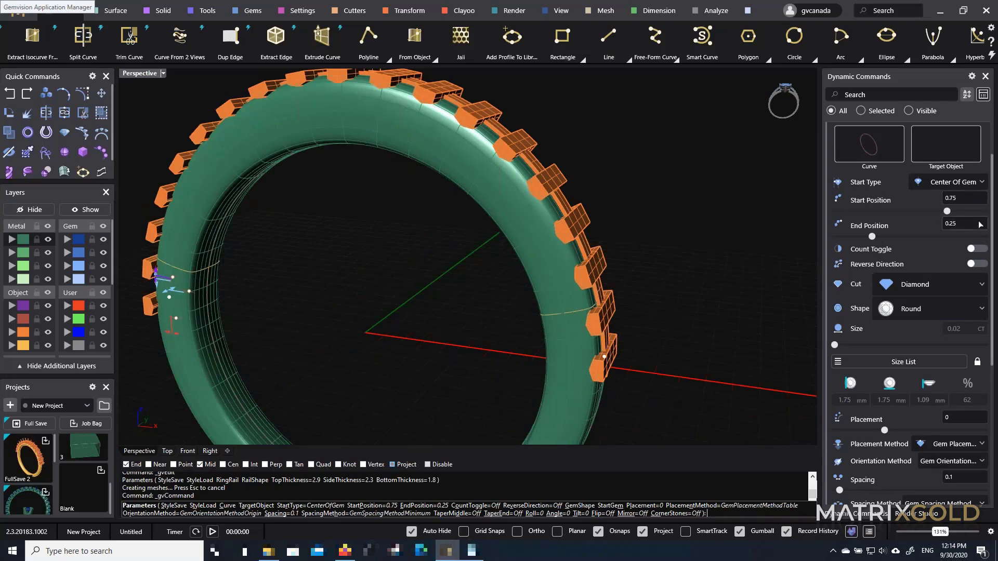
{"action": "right_click_drag", "start_coordinate": [619, 239], "coordinate": [592, 254]}
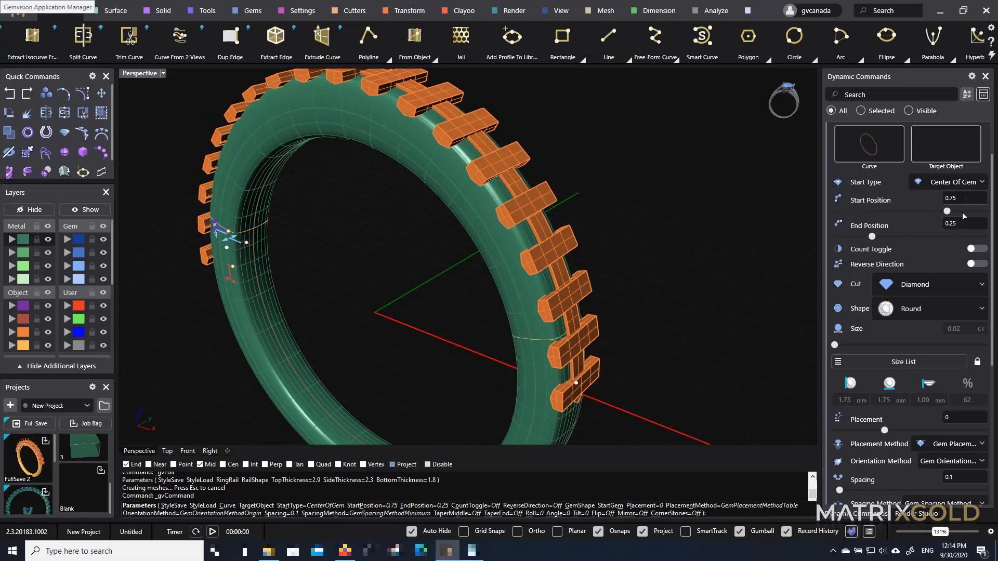
{"action": "right_click", "coordinate": [707, 258]}
{"action": "scroll", "coordinate": [561, 280], "scroll_direction": "down", "scroll_amount": 2}
{"action": "right_click_drag", "start_coordinate": [483, 271], "coordinate": [530, 267]}
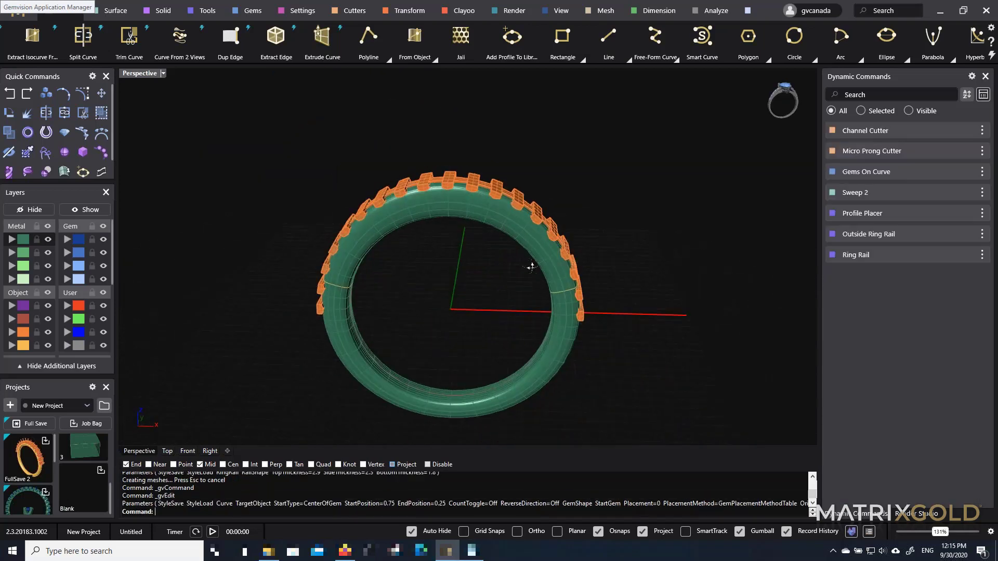
Select the profile curve at the side of the band to review its Profile Placer settings
{"action": "scroll", "coordinate": [582, 281], "scroll_direction": "up", "scroll_amount": 3}
{"action": "right_click_drag", "start_coordinate": [614, 291], "coordinate": [547, 309]}
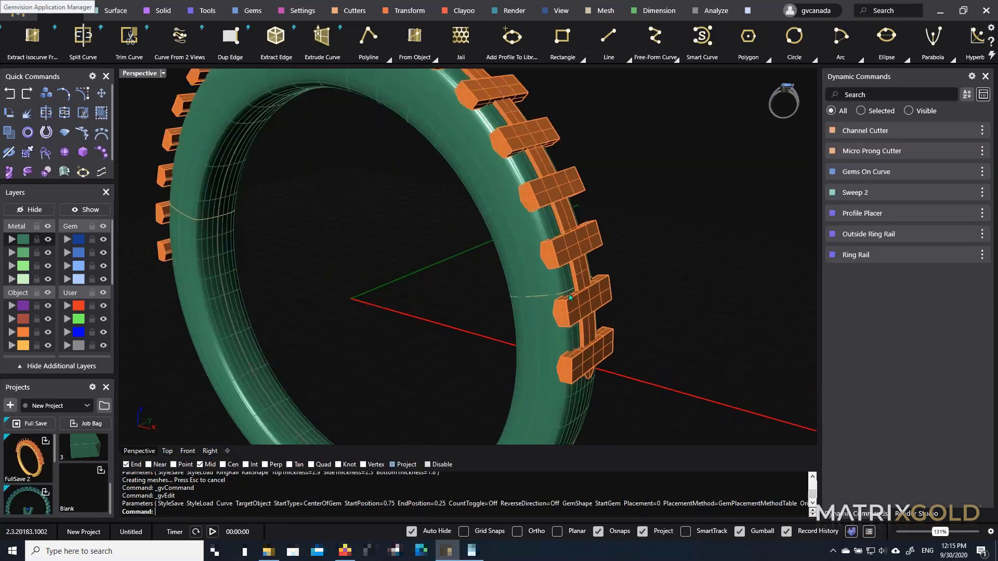
{"action": "scroll", "coordinate": [559, 276], "scroll_direction": "up", "scroll_amount": 3}
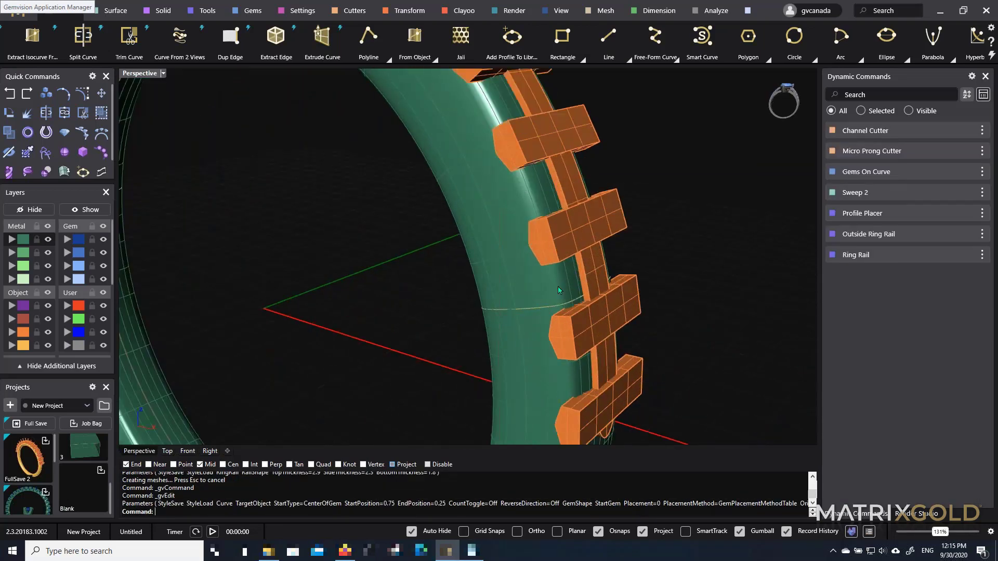
{"action": "left_click", "coordinate": [551, 310]}
{"action": "left_click", "coordinate": [587, 334]}
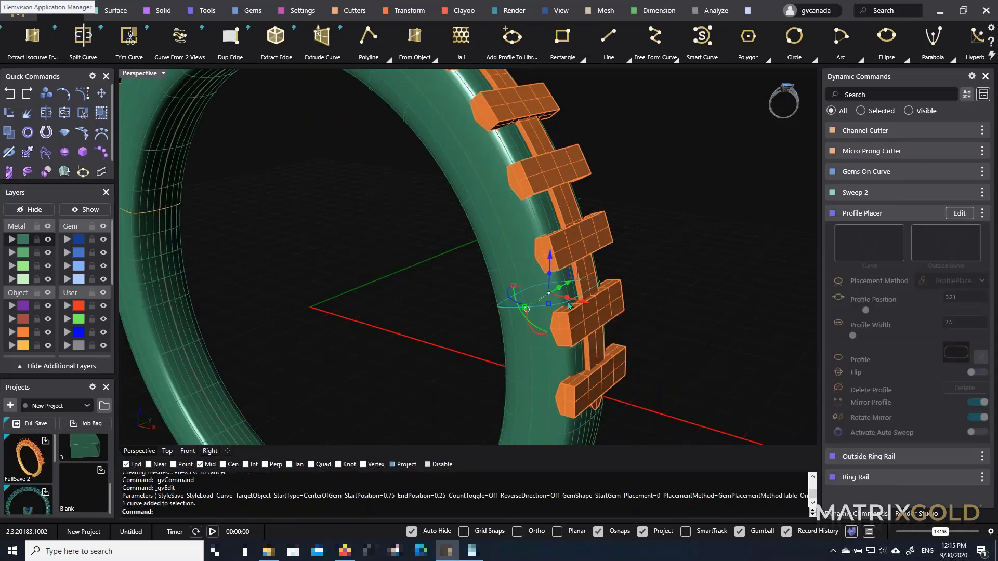
{"action": "scroll", "coordinate": [601, 340], "scroll_direction": "down", "scroll_amount": 3}
{"action": "scroll", "coordinate": [598, 338], "scroll_direction": "up", "scroll_amount": 3}
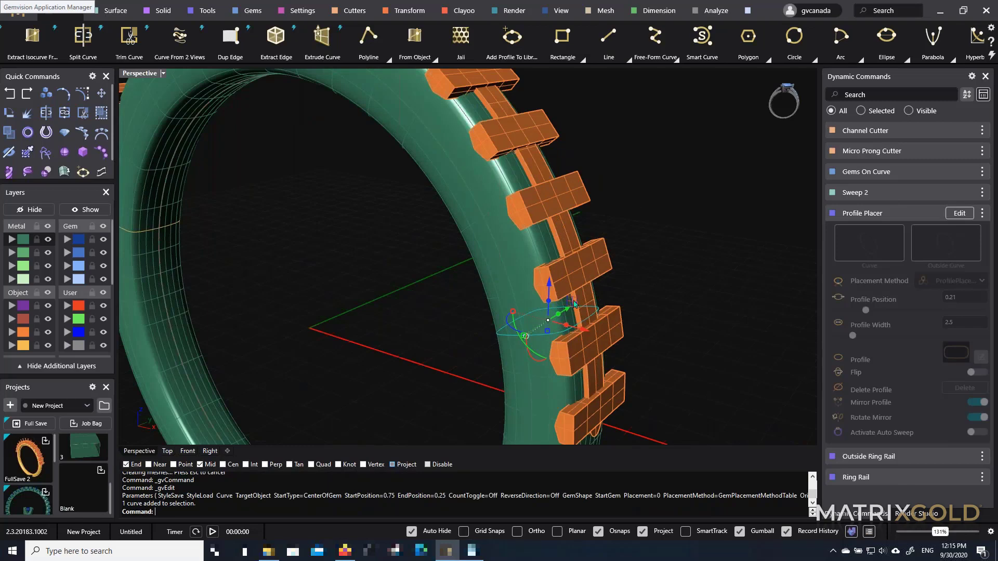
{"action": "scroll", "coordinate": [588, 284], "scroll_direction": "down", "scroll_amount": 2}
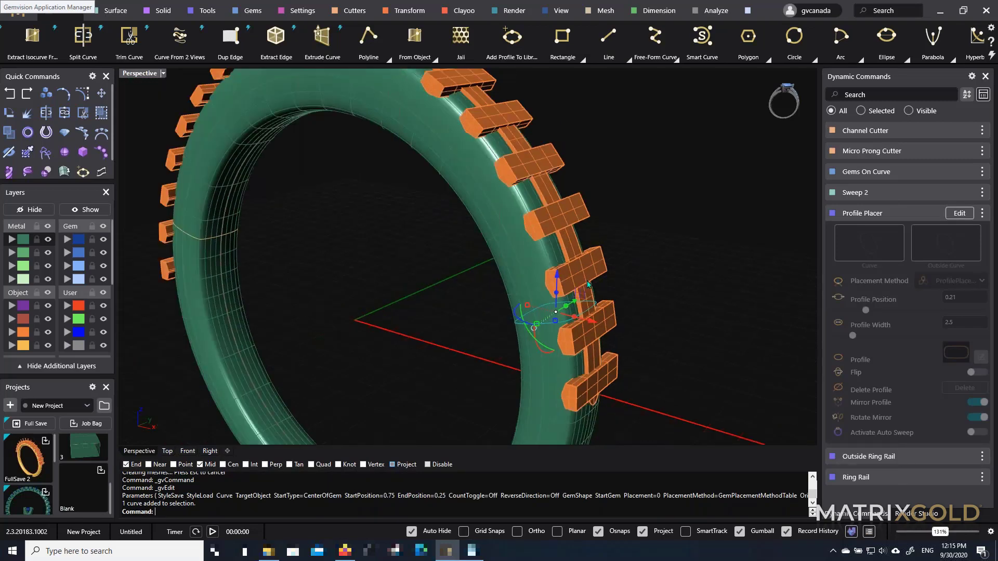
Inspect the selected profile's place on the band from several angles and clear the selection
{"action": "scroll", "coordinate": [588, 284], "scroll_direction": "down", "scroll_amount": 5}
{"action": "right_click_drag", "start_coordinate": [603, 234], "coordinate": [619, 253]}
{"action": "scroll", "coordinate": [556, 239], "scroll_direction": "up", "scroll_amount": 4}
{"action": "scroll", "coordinate": [525, 273], "scroll_direction": "down", "scroll_amount": 2}
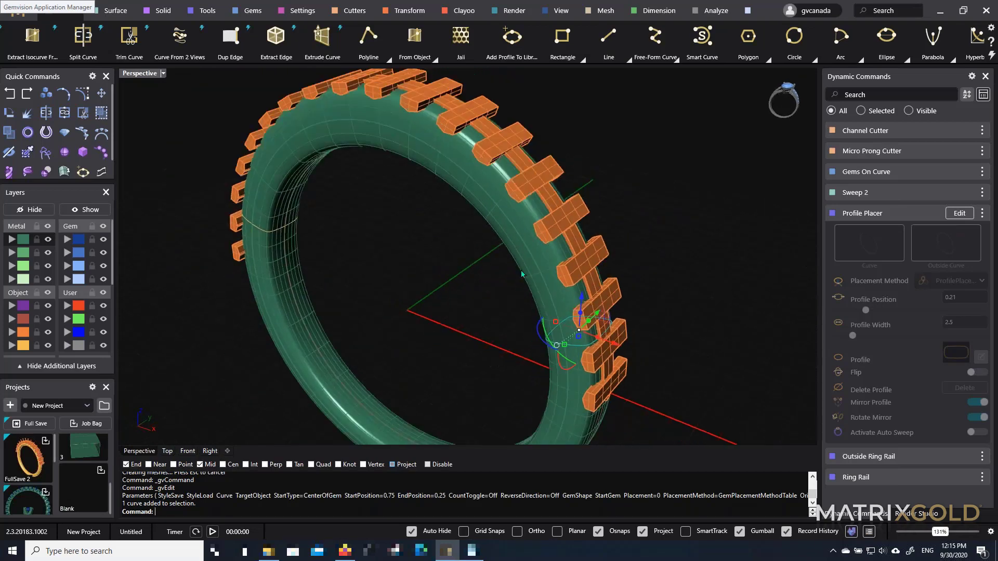
{"action": "right_click_drag", "start_coordinate": [525, 273], "coordinate": [590, 271]}
{"action": "scroll", "coordinate": [577, 263], "scroll_direction": "down", "scroll_amount": 4}
{"action": "right_click_drag", "start_coordinate": [552, 232], "coordinate": [521, 271]}
{"action": "key", "text": "Escape"}
{"action": "scroll", "coordinate": [564, 238], "scroll_direction": "up", "scroll_amount": 4}
{"action": "scroll", "coordinate": [521, 271], "scroll_direction": "down", "scroll_amount": 2}
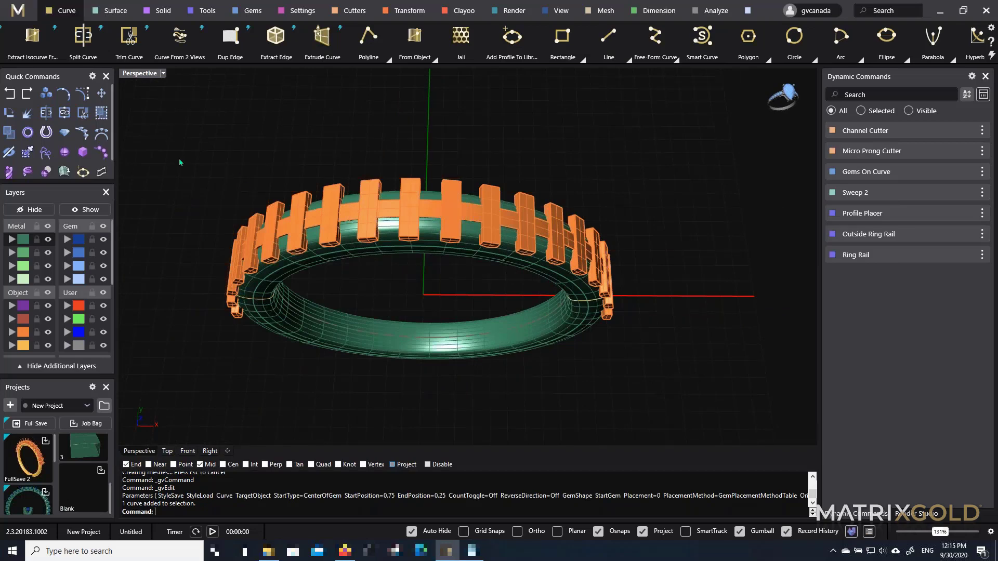
Window-select the whole ring and examine the channel and micro prong cutters at the end of the gem row
{"action": "left_click_drag", "start_coordinate": [179, 158], "coordinate": [642, 364]}
{"action": "right_click_drag", "start_coordinate": [640, 361], "coordinate": [582, 275]}
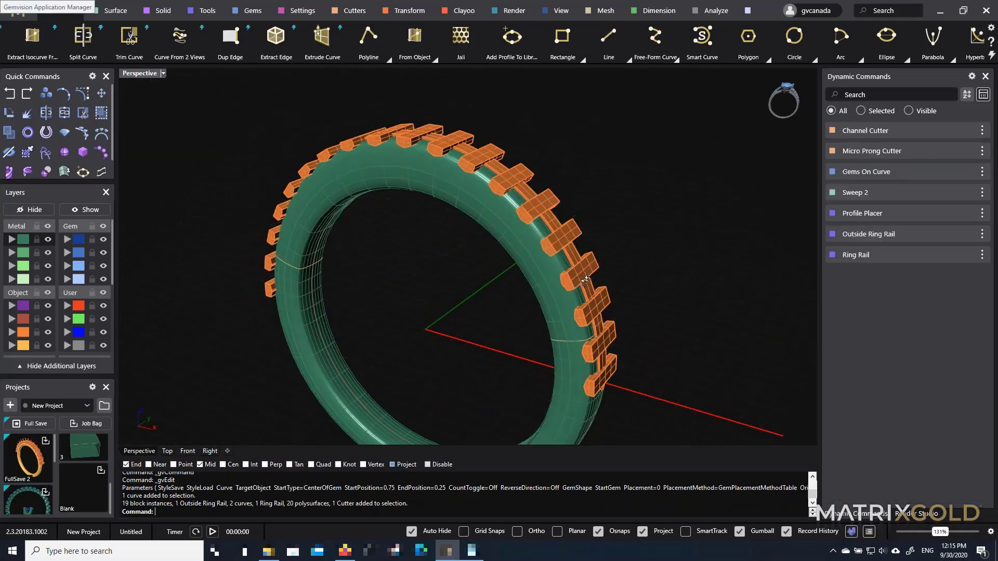
{"action": "scroll", "coordinate": [600, 361], "scroll_direction": "up", "scroll_amount": 5}
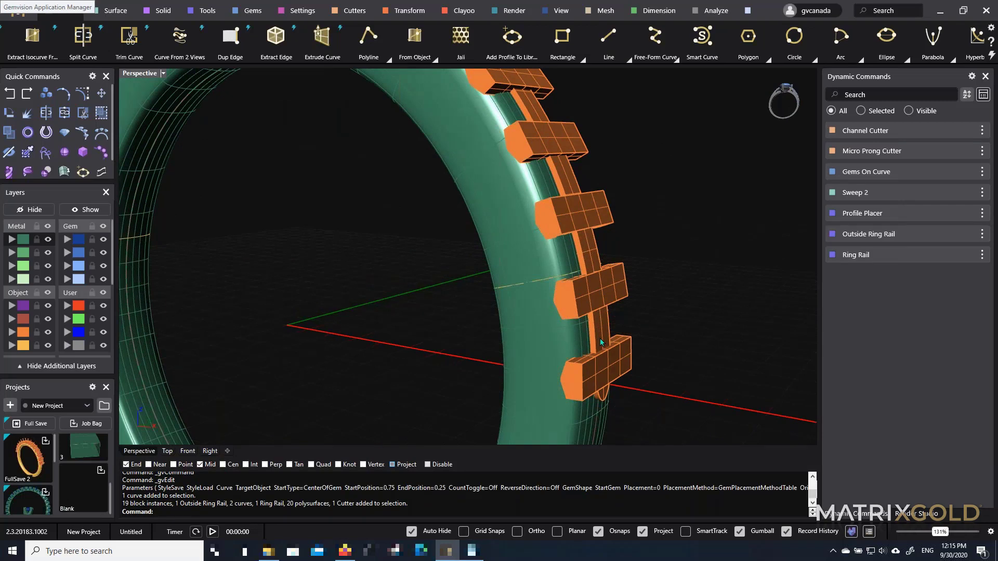
{"action": "left_click", "coordinate": [600, 337]}
{"action": "mouse_move", "coordinate": [951, 174]}
{"action": "scroll", "coordinate": [682, 274], "scroll_direction": "down", "scroll_amount": 2}
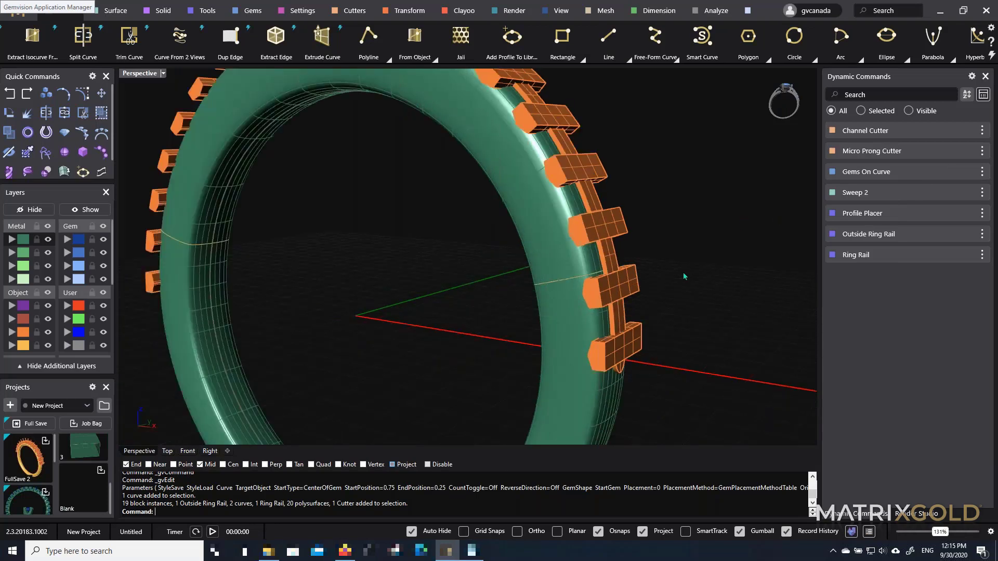
Examine the full row of cutters along the upper half of the band from above and at an angle
{"action": "scroll", "coordinate": [687, 246], "scroll_direction": "down", "scroll_amount": 2}
{"action": "scroll", "coordinate": [545, 266], "scroll_direction": "down", "scroll_amount": 2}
{"action": "right_click_drag", "start_coordinate": [545, 265], "coordinate": [621, 304]}
{"action": "scroll", "coordinate": [615, 313], "scroll_direction": "down", "scroll_amount": 2}
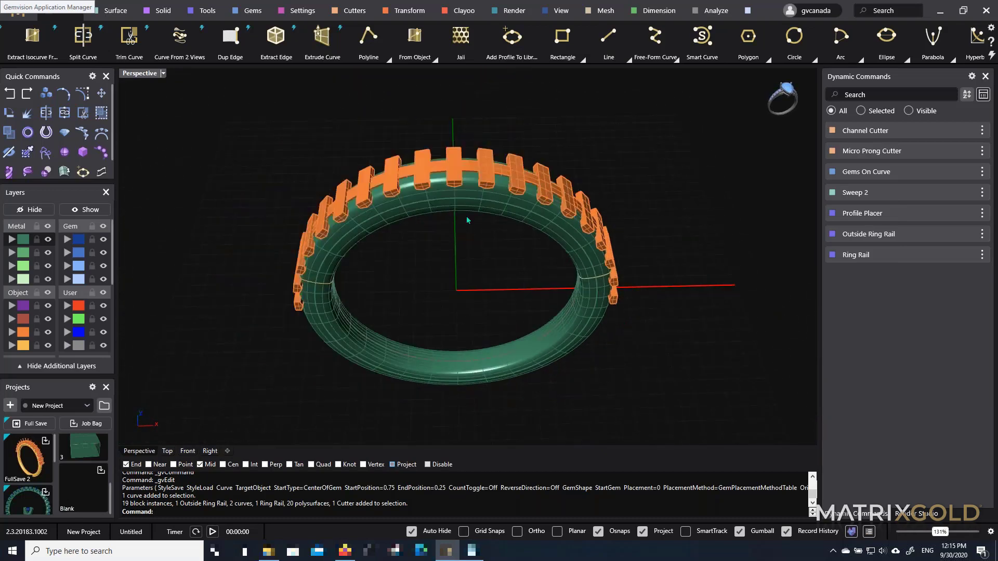
{"action": "scroll", "coordinate": [466, 217], "scroll_direction": "up", "scroll_amount": 2}
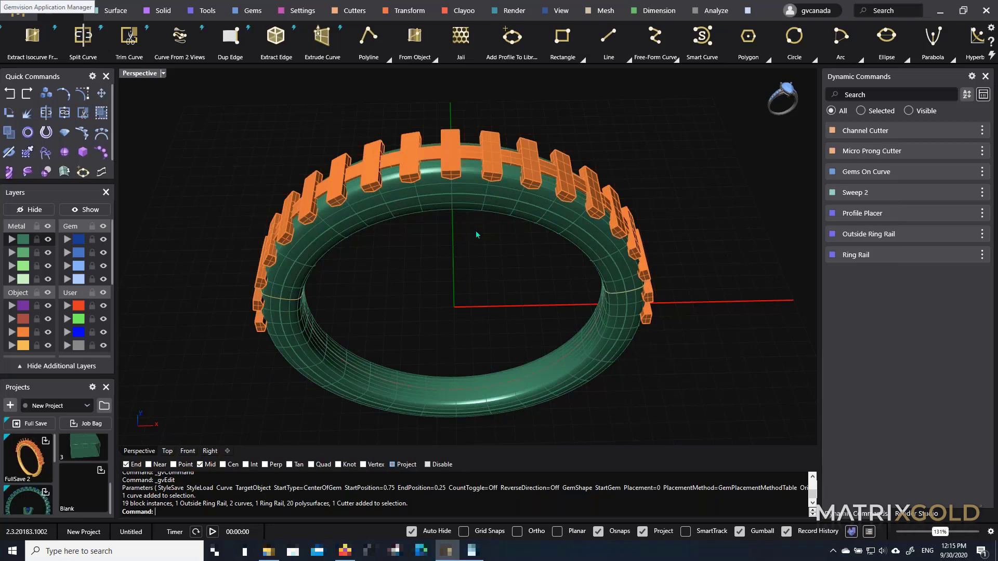
{"action": "right_click_drag", "start_coordinate": [476, 234], "coordinate": [471, 257]}
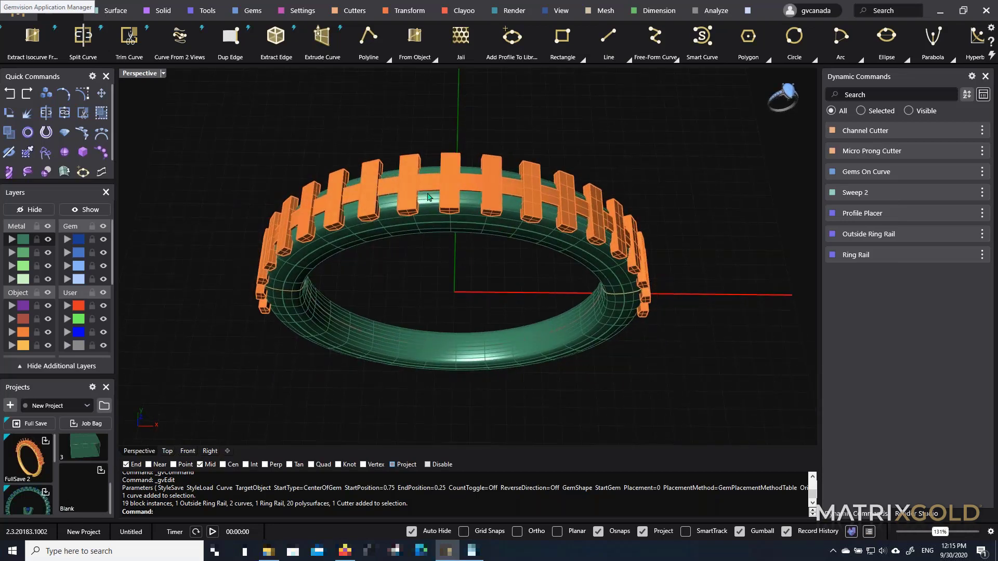
{"action": "scroll", "coordinate": [428, 197], "scroll_direction": "up", "scroll_amount": 2}
{"action": "mouse_move", "coordinate": [427, 191]}
{"action": "right_mouse_down"}
{"action": "mouse_move", "coordinate": [471, 192]}
{"action": "mouse_move", "coordinate": [454, 201]}
{"action": "mouse_move", "coordinate": [437, 188]}
{"action": "right_mouse_up"}
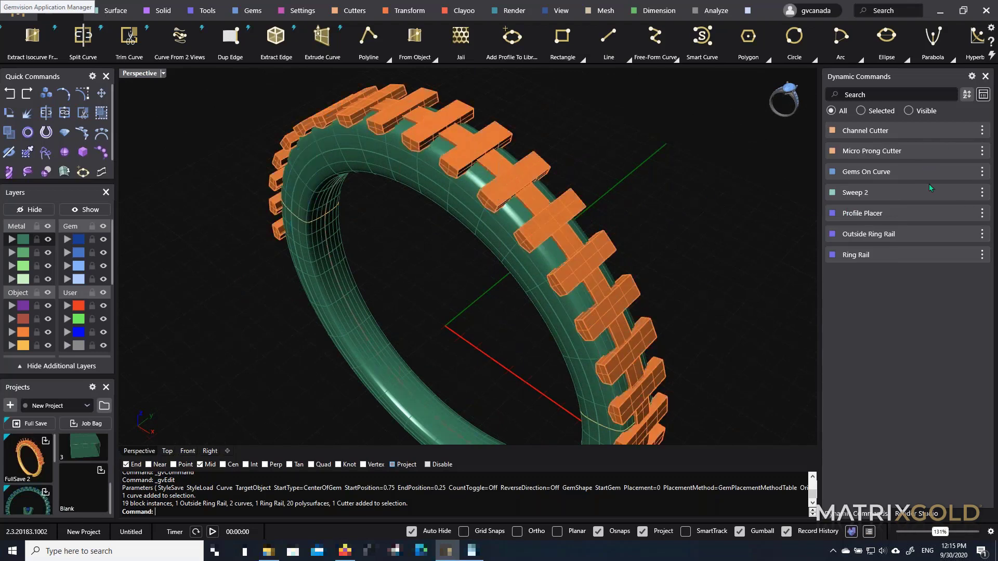
Highlight the gems of the Gems On Curve command on the band and compare their positions with the cutters
{"action": "right_click_drag", "start_coordinate": [638, 228], "coordinate": [540, 265]}
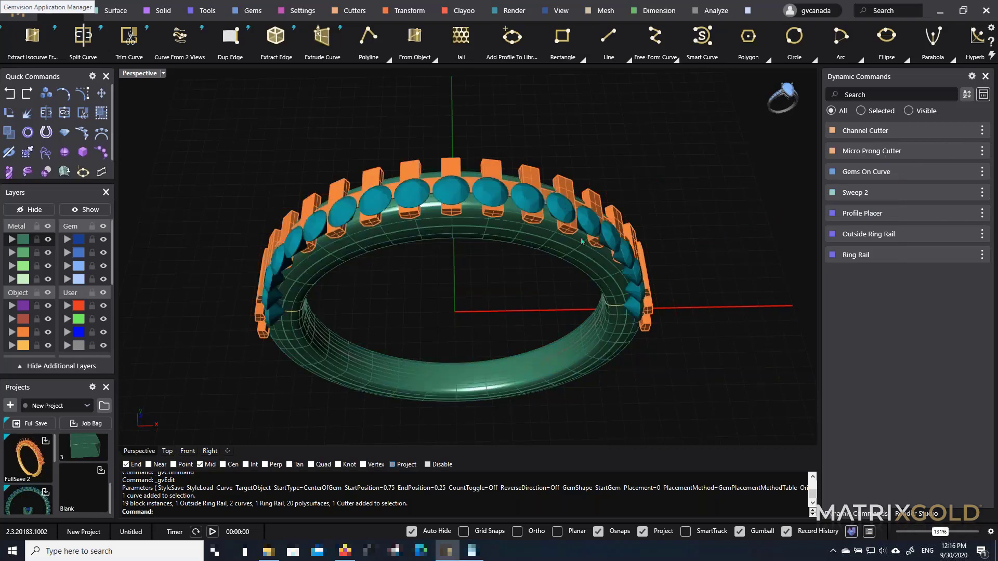
{"action": "right_click_drag", "start_coordinate": [581, 240], "coordinate": [576, 230]}
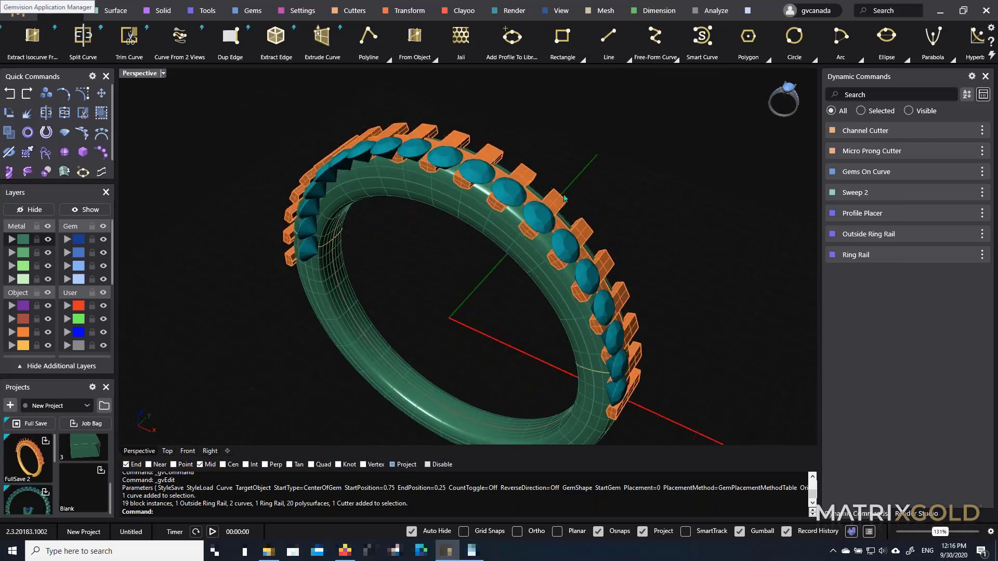
{"action": "key", "text": "Delete"}
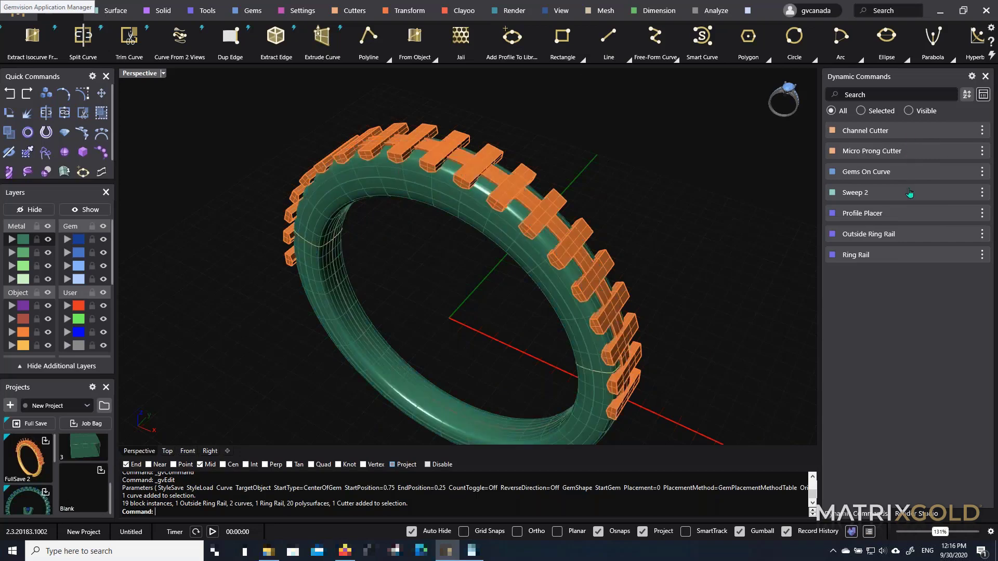
{"action": "mouse_move", "coordinate": [878, 224]}
{"action": "right_click_drag", "start_coordinate": [419, 190], "coordinate": [442, 169]}
{"action": "scroll", "coordinate": [442, 170], "scroll_direction": "down", "scroll_amount": 2}
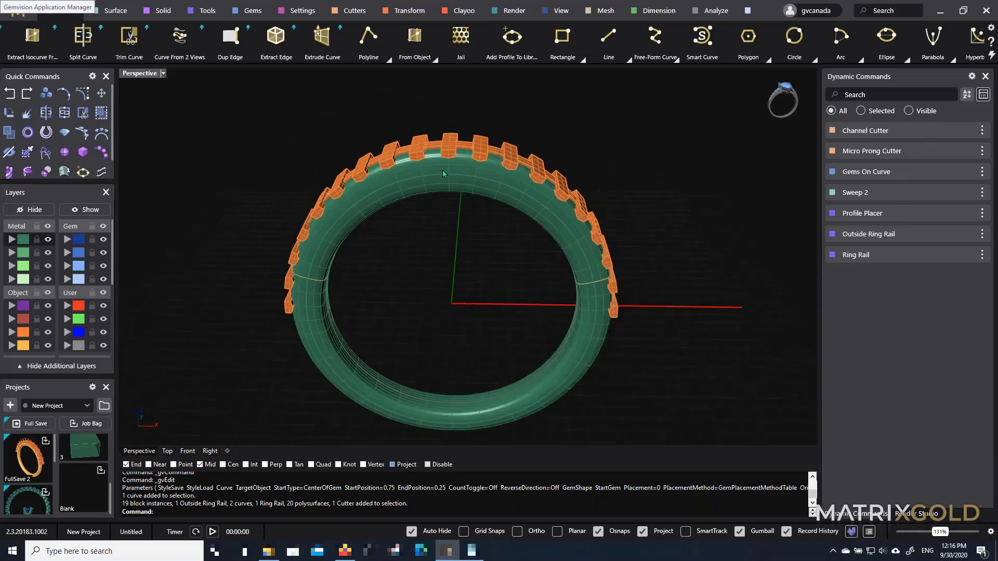
{"action": "right_click_drag", "start_coordinate": [432, 241], "coordinate": [439, 231]}
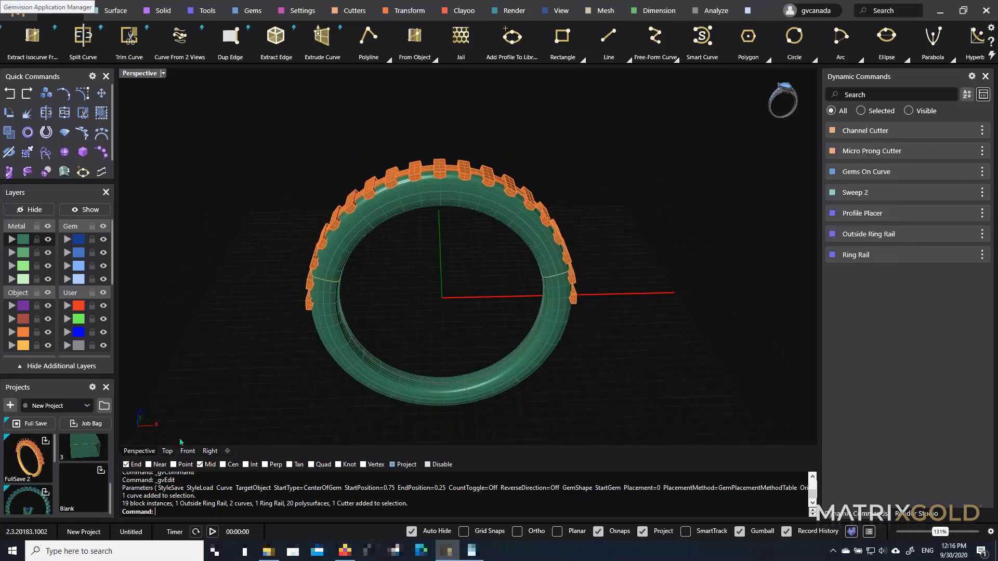
{"action": "scroll", "coordinate": [523, 275], "scroll_direction": "up", "scroll_amount": 2}
{"action": "scroll", "coordinate": [472, 286], "scroll_direction": "down", "scroll_amount": 2}
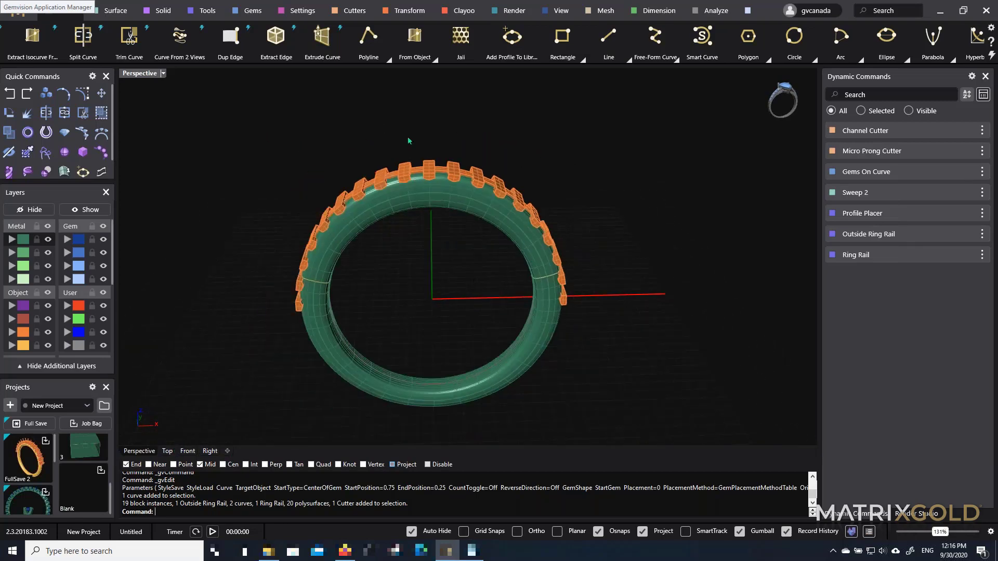
{"action": "right_click_drag", "start_coordinate": [453, 322], "coordinate": [493, 300]}
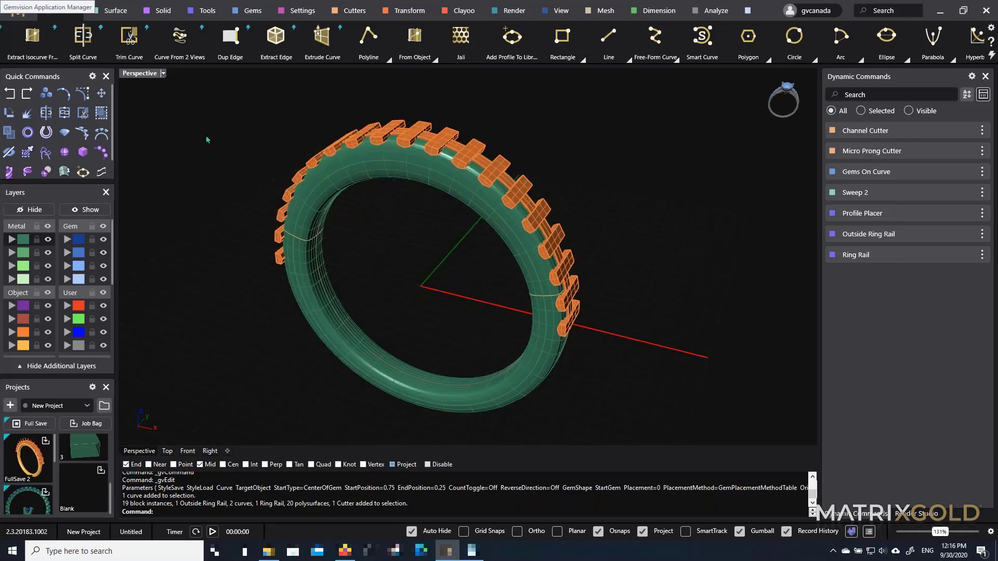
Open the saved version FullSave 5 from the New Project folder and frame the halo ring in the Perspective view
{"action": "scroll", "coordinate": [44, 473], "scroll_direction": "down", "scroll_amount": 3}
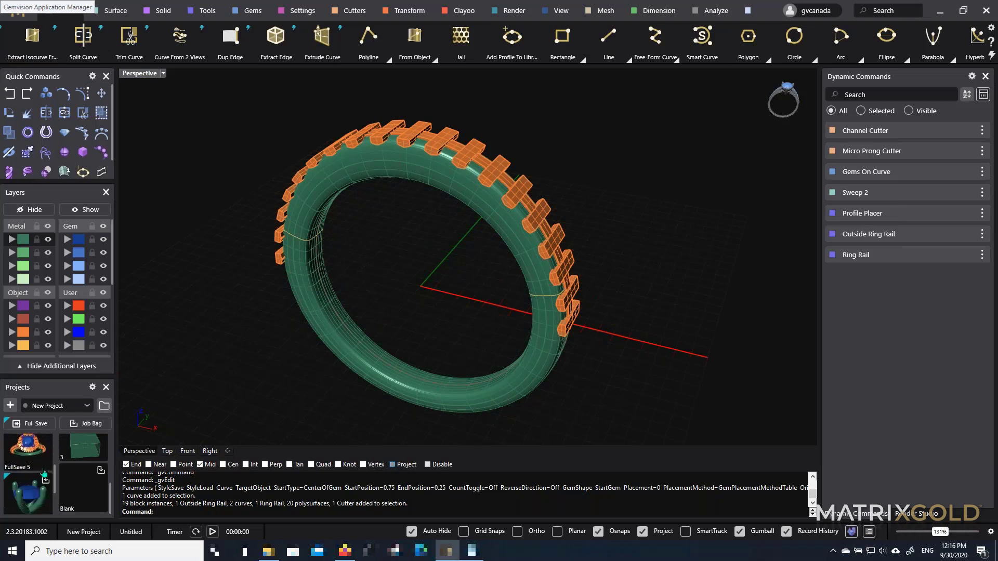
{"action": "left_click", "coordinate": [34, 456]}
{"action": "left_click", "coordinate": [492, 295]}
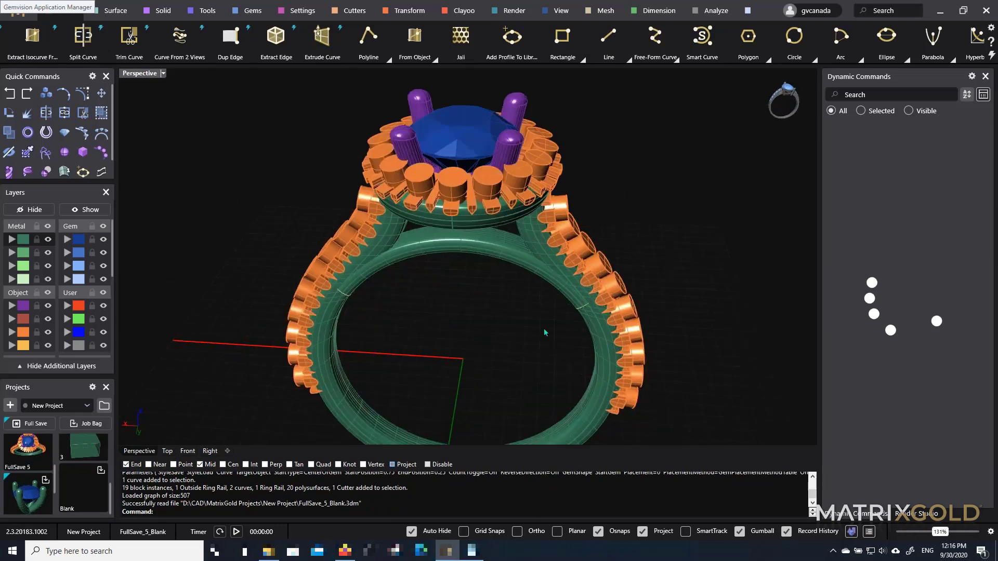
{"action": "right_click_drag", "start_coordinate": [545, 332], "coordinate": [548, 296]}
{"action": "scroll", "coordinate": [551, 307], "scroll_direction": "down", "scroll_amount": 5}
{"action": "scroll", "coordinate": [569, 284], "scroll_direction": "up", "scroll_amount": 4}
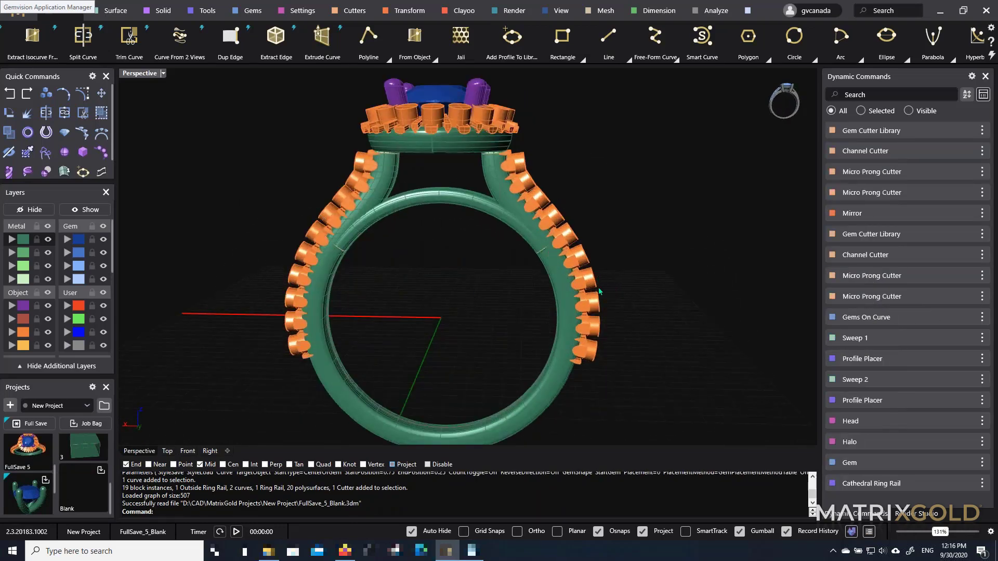
Select the cathedral shank sweep and review its Sweep 2 settings within the ring's dynamic command history
{"action": "mouse_move", "coordinate": [947, 485]}
{"action": "scroll", "coordinate": [614, 307], "scroll_direction": "up", "scroll_amount": 3}
{"action": "scroll", "coordinate": [550, 242], "scroll_direction": "down", "scroll_amount": 3}
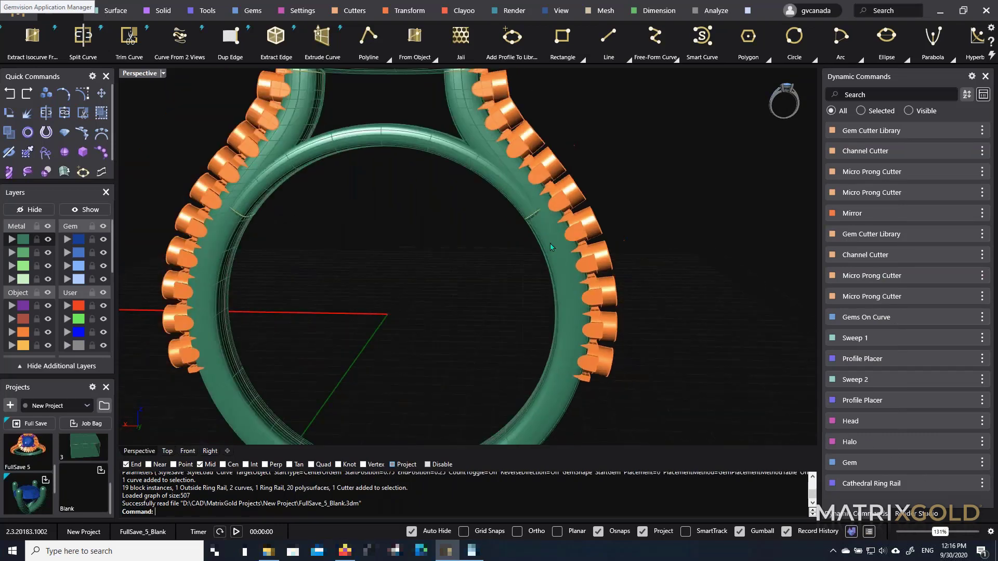
{"action": "scroll", "coordinate": [535, 208], "scroll_direction": "up", "scroll_amount": 2}
{"action": "left_click", "coordinate": [561, 270]}
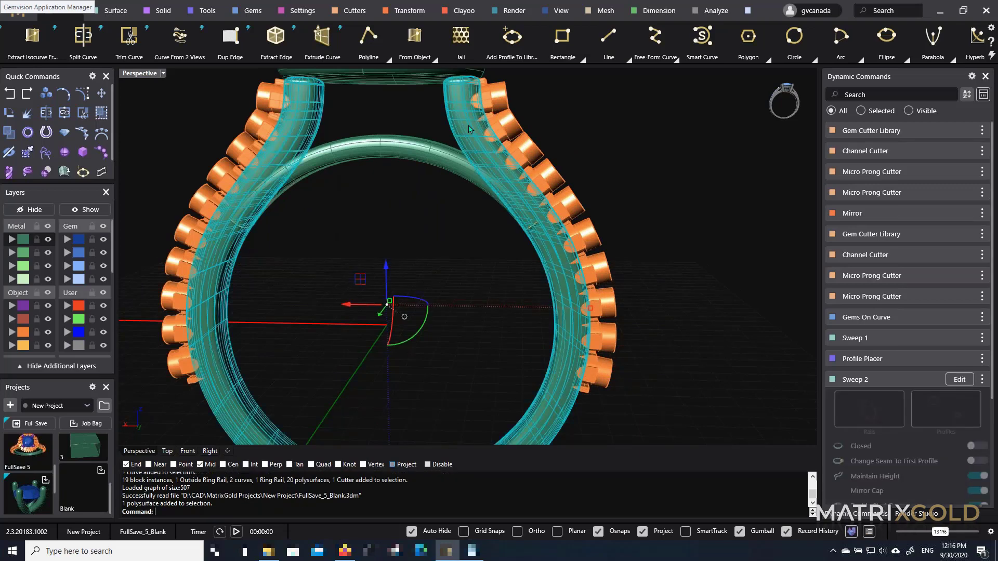
{"action": "scroll", "coordinate": [489, 159], "scroll_direction": "up", "scroll_amount": 1}
{"action": "scroll", "coordinate": [533, 183], "scroll_direction": "down", "scroll_amount": 3}
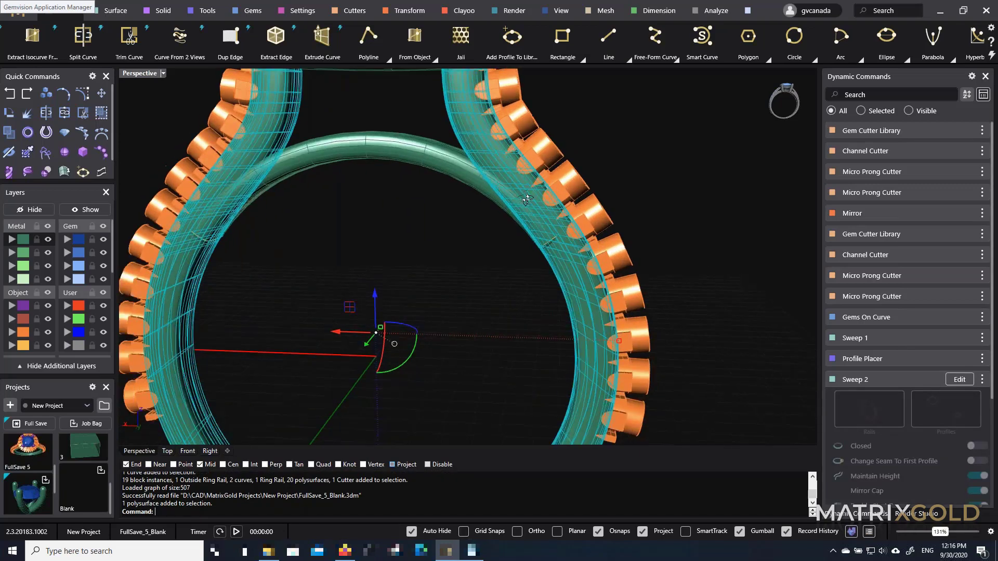
{"action": "scroll", "coordinate": [600, 229], "scroll_direction": "up", "scroll_amount": 4}
{"action": "right_click_drag", "start_coordinate": [600, 229], "coordinate": [552, 248]}
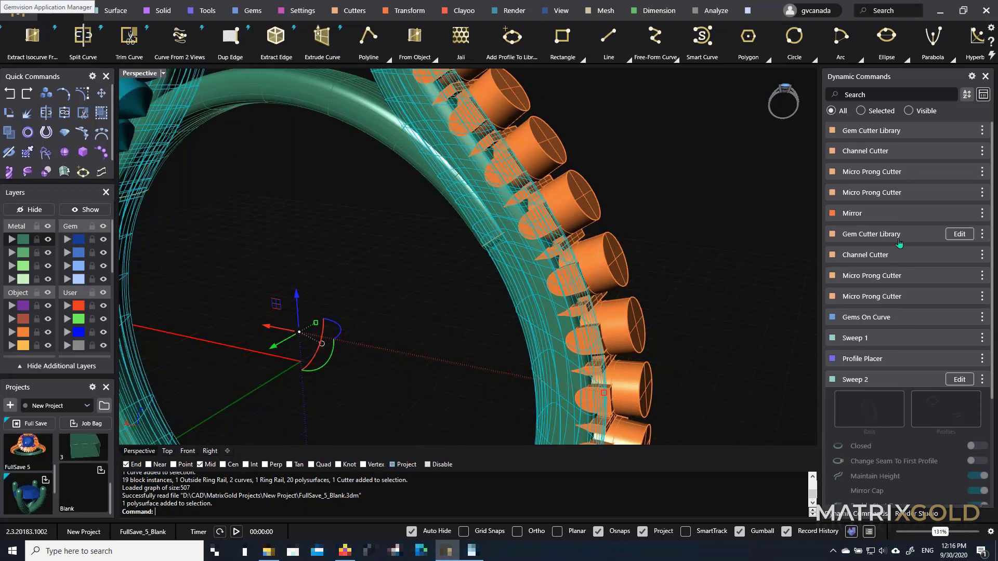
{"action": "scroll", "coordinate": [904, 261], "scroll_direction": "down", "scroll_amount": 4}
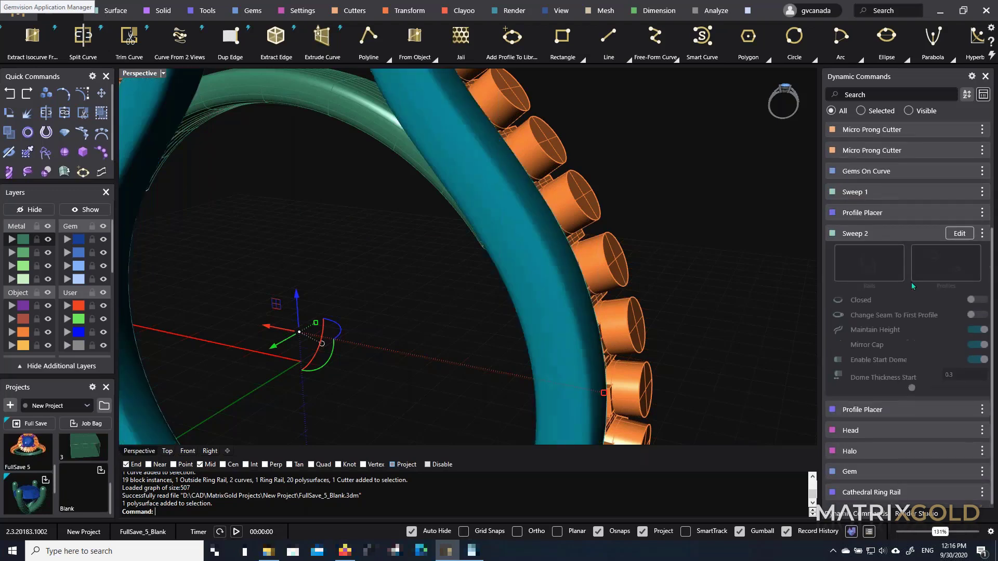
Read through the ring's dynamic command history from the cutters down to Cathedral Ring Rail, highlighting the objects of the Sweep 2 command
{"action": "mouse_move", "coordinate": [879, 492]}
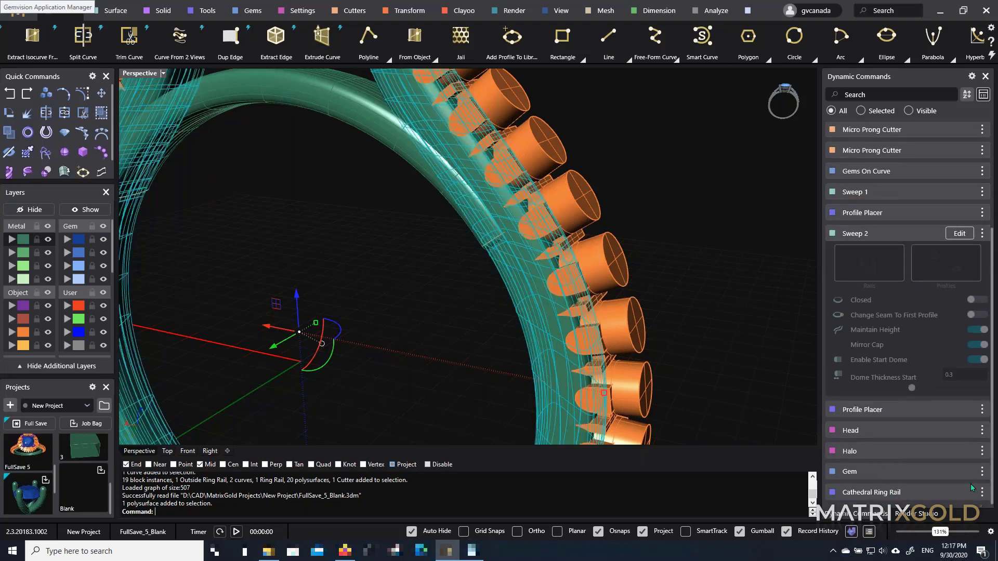
{"action": "scroll", "coordinate": [941, 478], "scroll_direction": "up", "scroll_amount": 1}
{"action": "scroll", "coordinate": [941, 478], "scroll_direction": "down", "scroll_amount": 1}
{"action": "mouse_move", "coordinate": [904, 475]}
{"action": "mouse_move", "coordinate": [900, 416]}
{"action": "scroll", "coordinate": [927, 333], "scroll_direction": "up", "scroll_amount": 1}
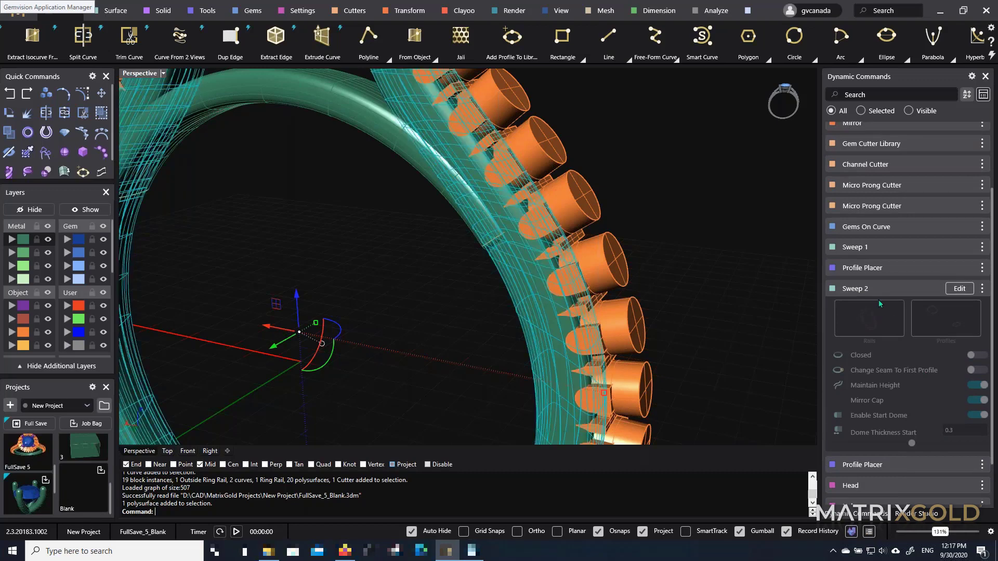
{"action": "scroll", "coordinate": [874, 364], "scroll_direction": "down", "scroll_amount": 1}
{"action": "scroll", "coordinate": [874, 361], "scroll_direction": "up", "scroll_amount": 3}
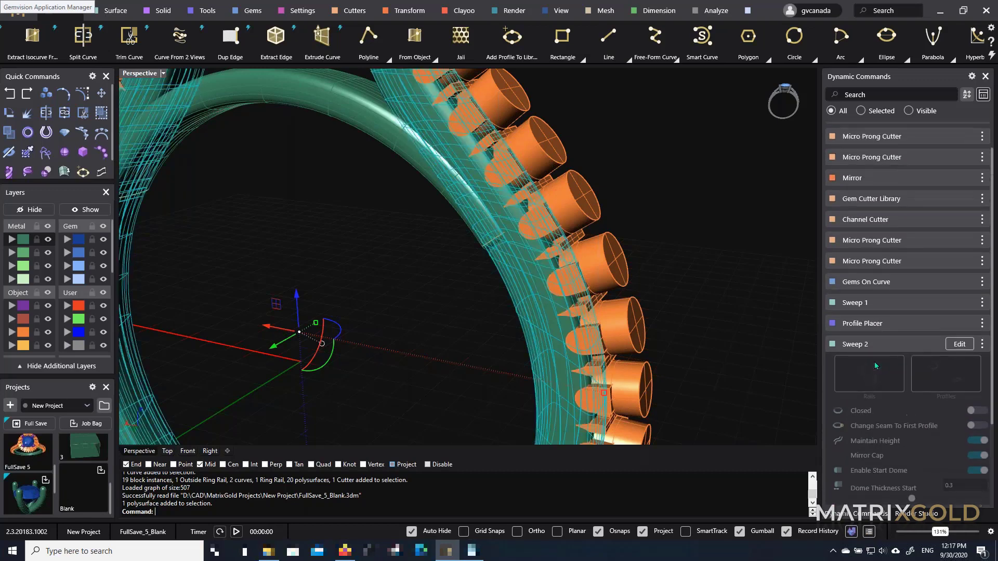
{"action": "mouse_move", "coordinate": [929, 334]}
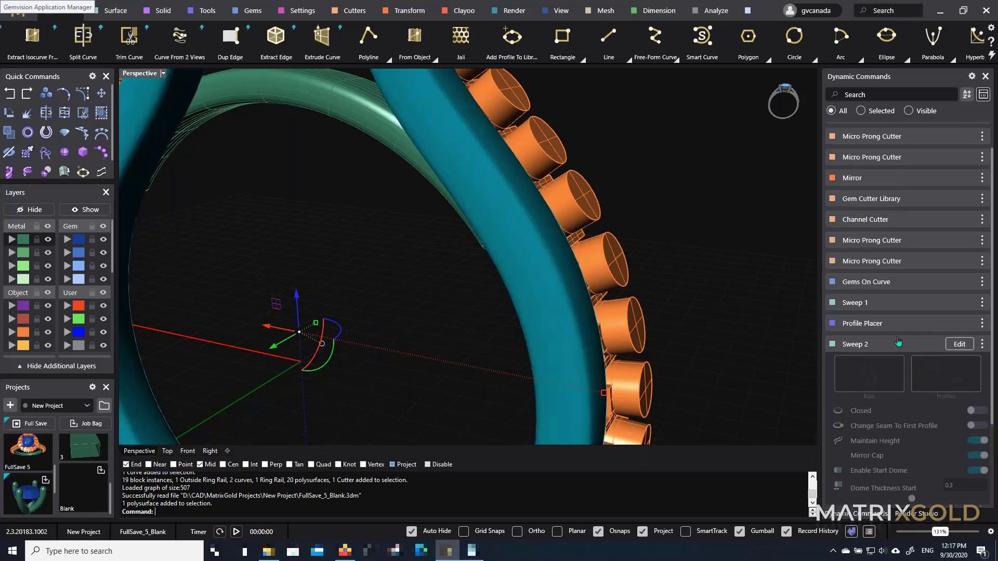
{"action": "mouse_move", "coordinate": [900, 283]}
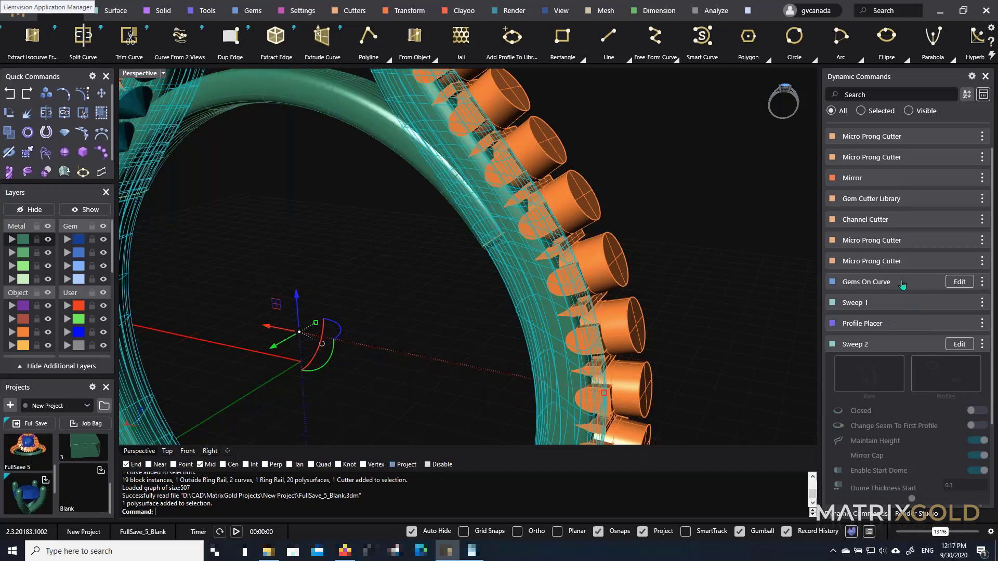
{"action": "scroll", "coordinate": [903, 287], "scroll_direction": "down", "scroll_amount": 2}
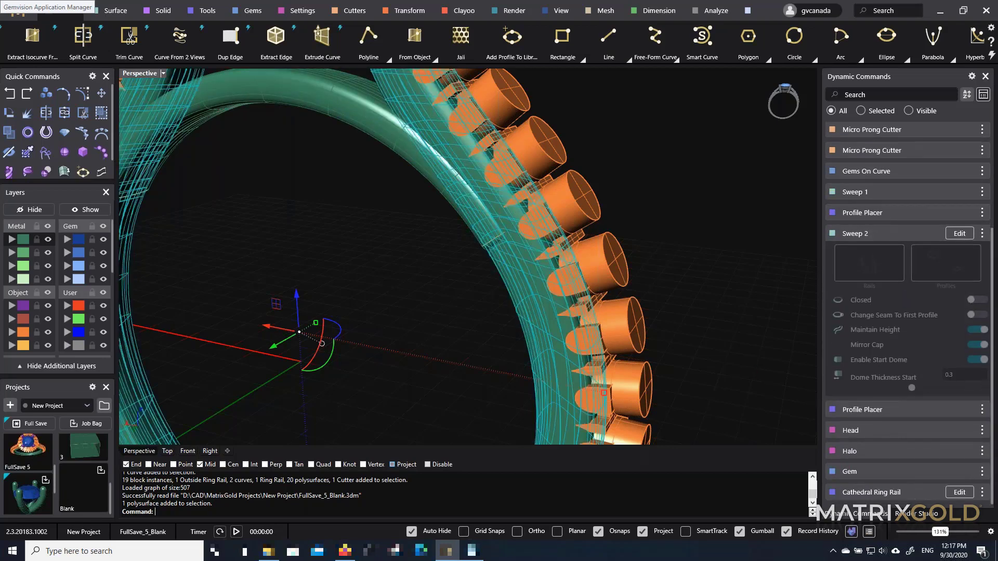
{"action": "scroll", "coordinate": [927, 250], "scroll_direction": "up", "scroll_amount": 2}
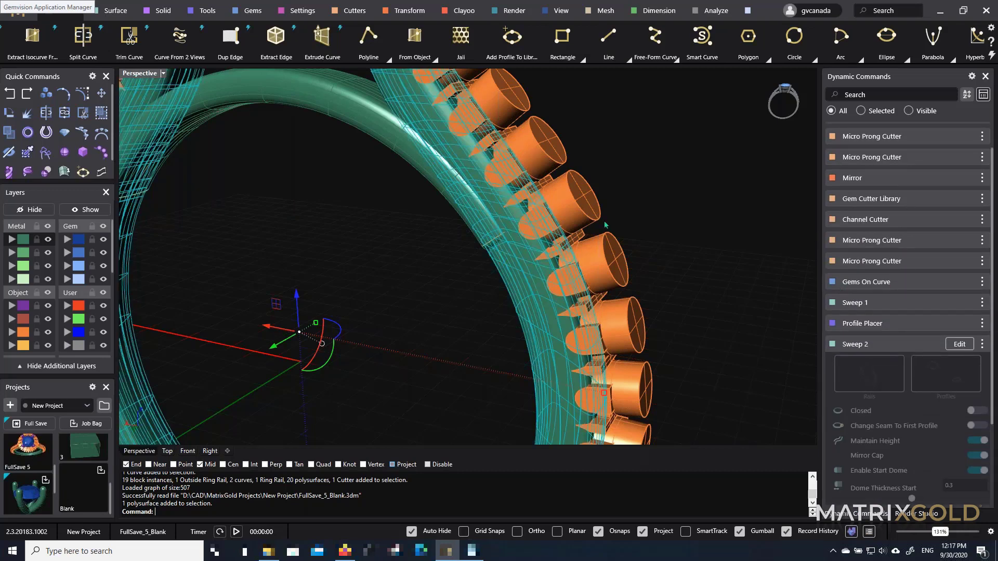
Select the halo body beneath the center gem and examine it with its surrounding cutters from several angles
{"action": "scroll", "coordinate": [582, 236], "scroll_direction": "down", "scroll_amount": 3}
{"action": "right_click_drag", "start_coordinate": [577, 247], "coordinate": [642, 204]}
{"action": "scroll", "coordinate": [641, 204], "scroll_direction": "down", "scroll_amount": 3}
{"action": "scroll", "coordinate": [642, 203], "scroll_direction": "up", "scroll_amount": 10}
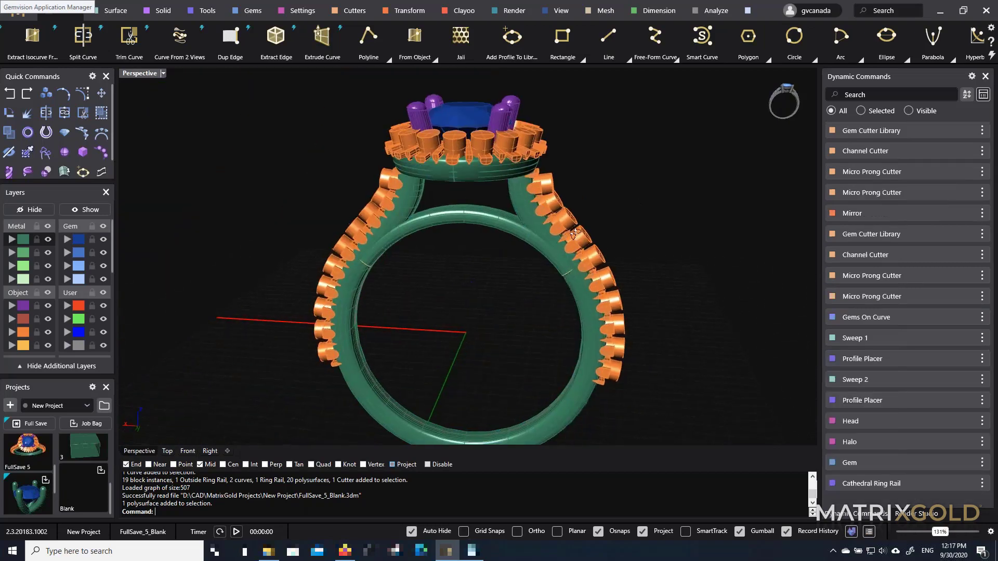
{"action": "scroll", "coordinate": [561, 267], "scroll_direction": "down", "scroll_amount": 6}
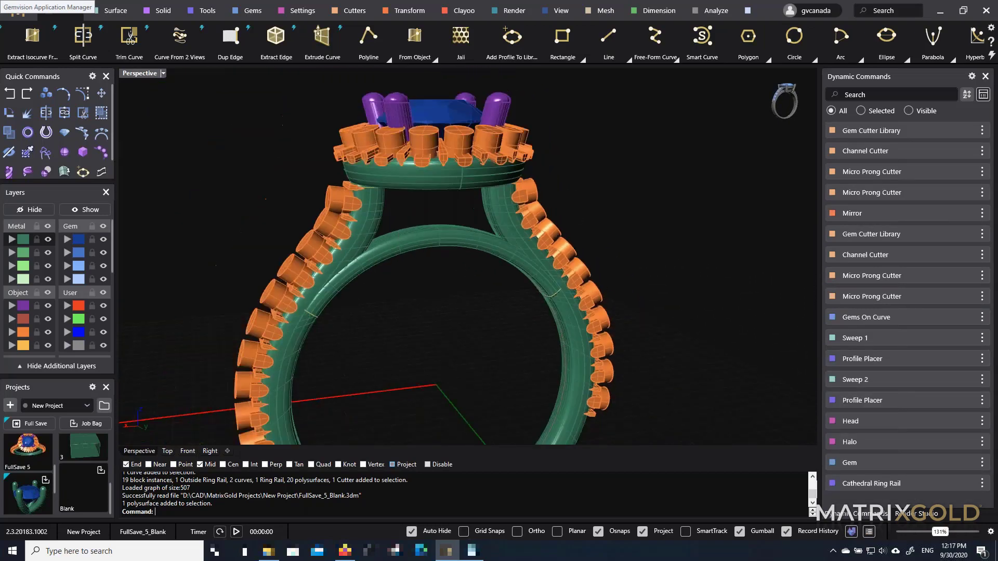
{"action": "right_click_drag", "start_coordinate": [557, 224], "coordinate": [501, 210]}
{"action": "left_click", "coordinate": [501, 204]}
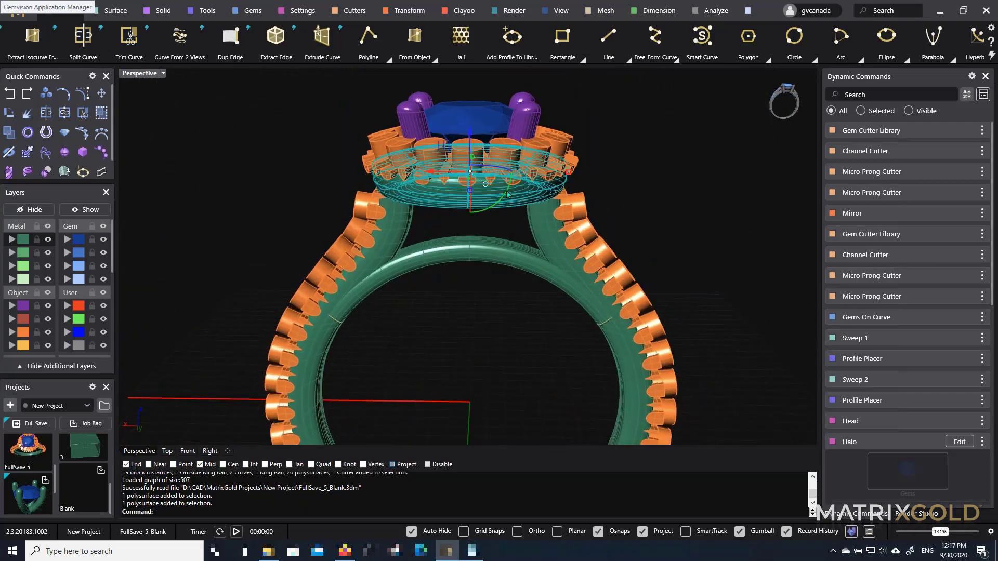
{"action": "scroll", "coordinate": [515, 229], "scroll_direction": "up", "scroll_amount": 5}
{"action": "right_click_drag", "start_coordinate": [527, 254], "coordinate": [480, 192]}
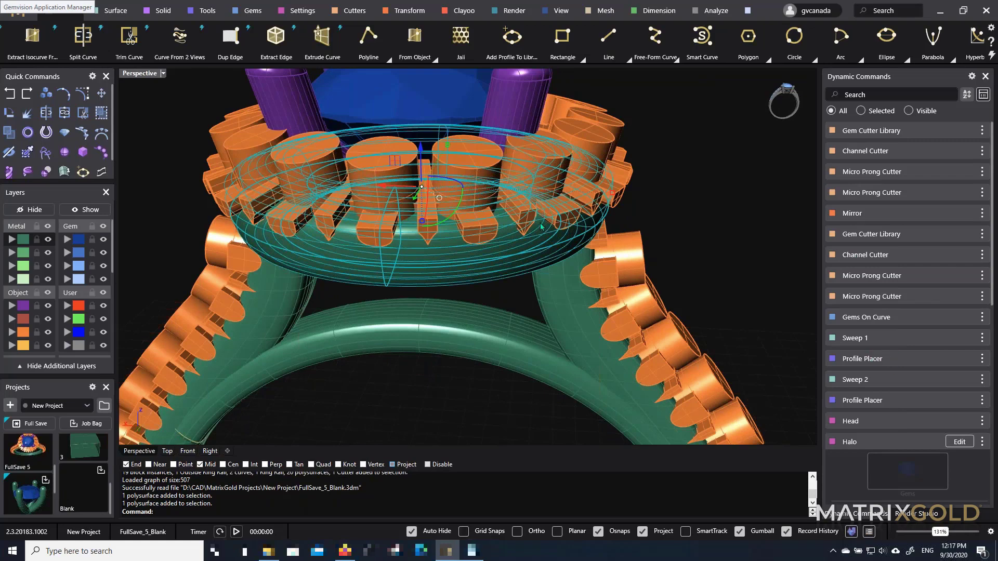
{"action": "right_click_drag", "start_coordinate": [546, 225], "coordinate": [562, 143]}
{"action": "right_click_drag", "start_coordinate": [613, 263], "coordinate": [657, 269]}
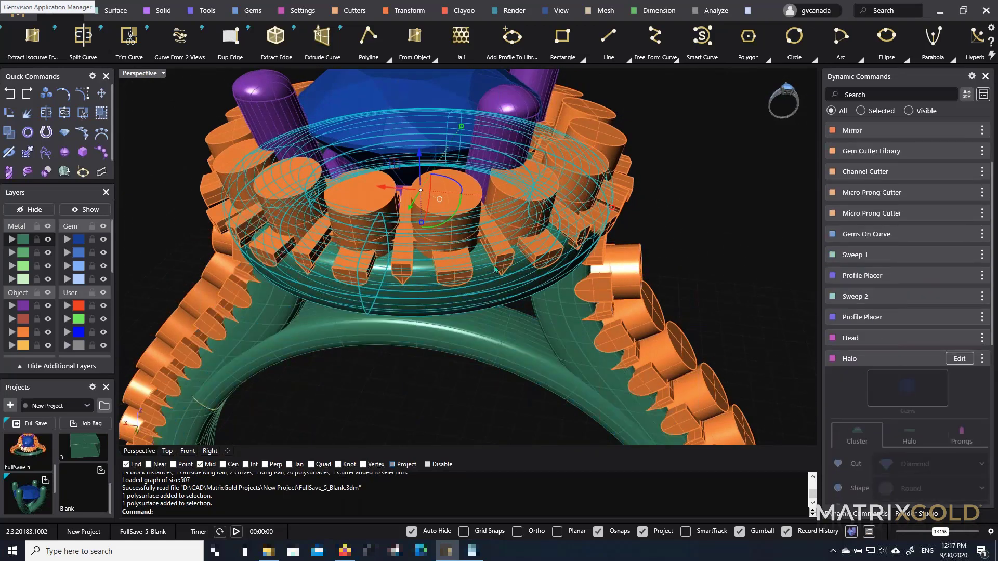
{"action": "scroll", "coordinate": [494, 268], "scroll_direction": "up", "scroll_amount": 2}
{"action": "right_click_drag", "start_coordinate": [533, 259], "coordinate": [532, 236]}
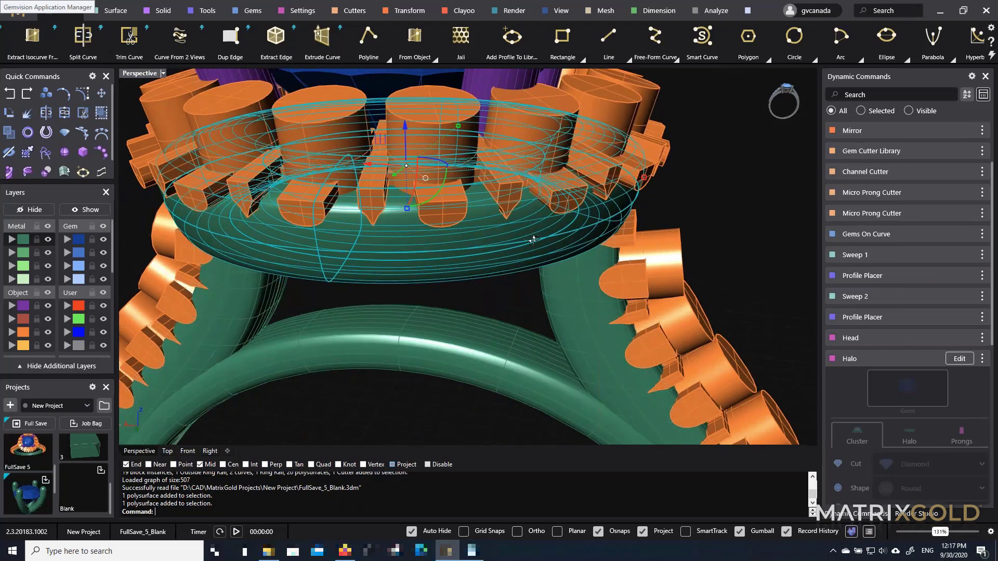
{"action": "scroll", "coordinate": [528, 244], "scroll_direction": "down", "scroll_amount": 2}
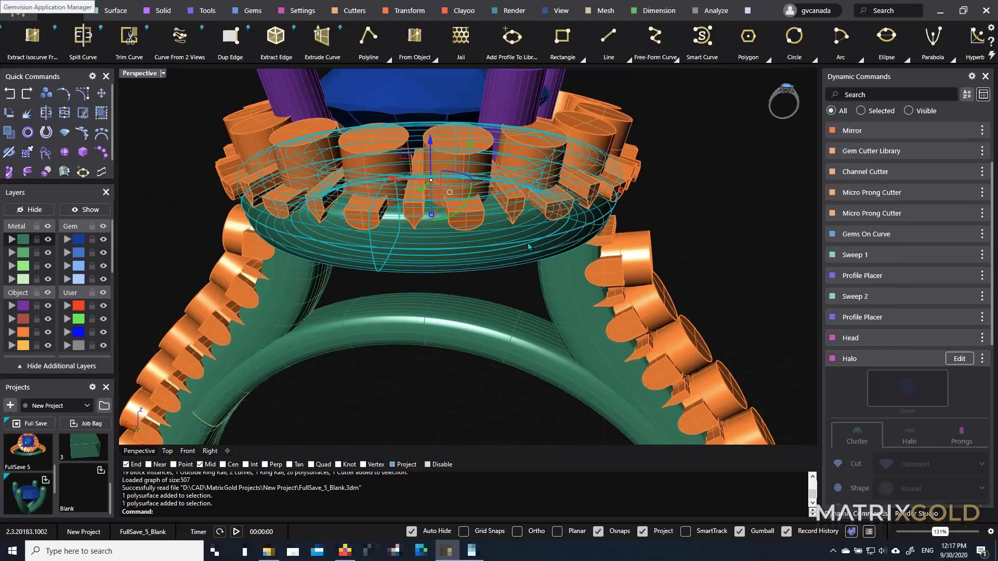
Open the Halo command for editing from the halo body, review its Cluster gem settings and close it unchanged
{"action": "right_click", "coordinate": [463, 234]}
{"action": "left_click", "coordinate": [473, 207]}
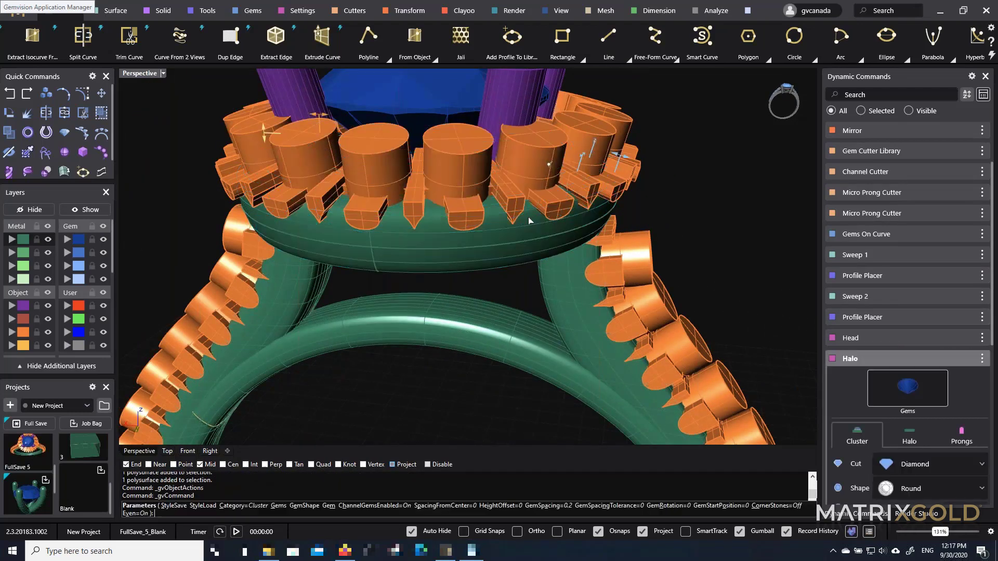
{"action": "scroll", "coordinate": [540, 212], "scroll_direction": "up", "scroll_amount": 2}
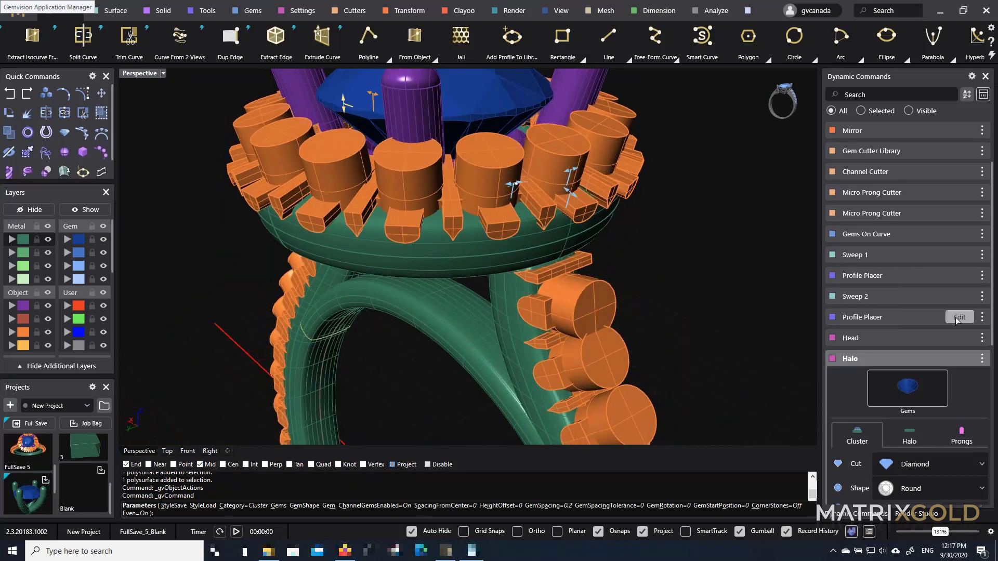
{"action": "scroll", "coordinate": [934, 320], "scroll_direction": "down", "scroll_amount": 3}
{"action": "scroll", "coordinate": [934, 320], "scroll_direction": "down", "scroll_amount": 5}
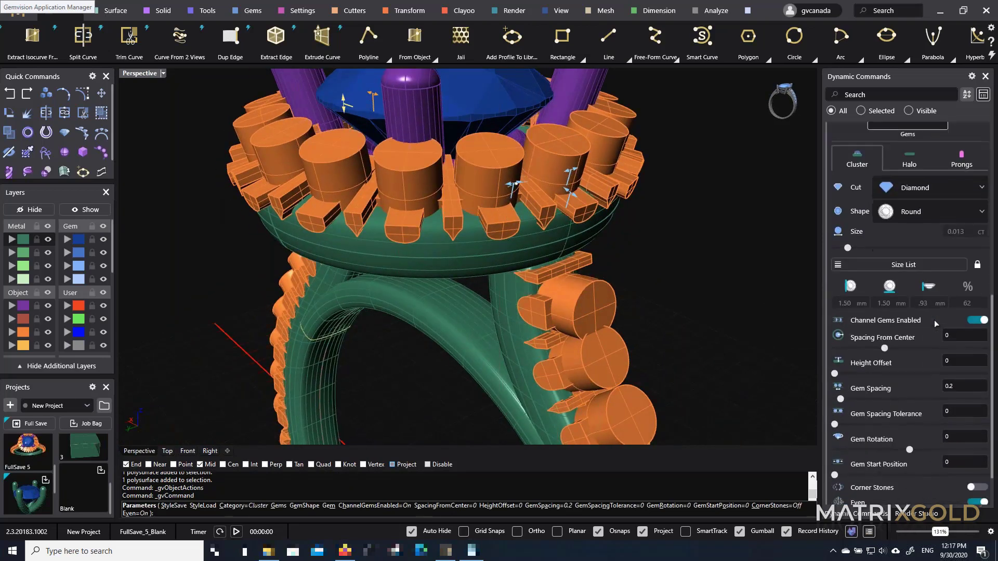
{"action": "scroll", "coordinate": [934, 320], "scroll_direction": "down", "scroll_amount": 1}
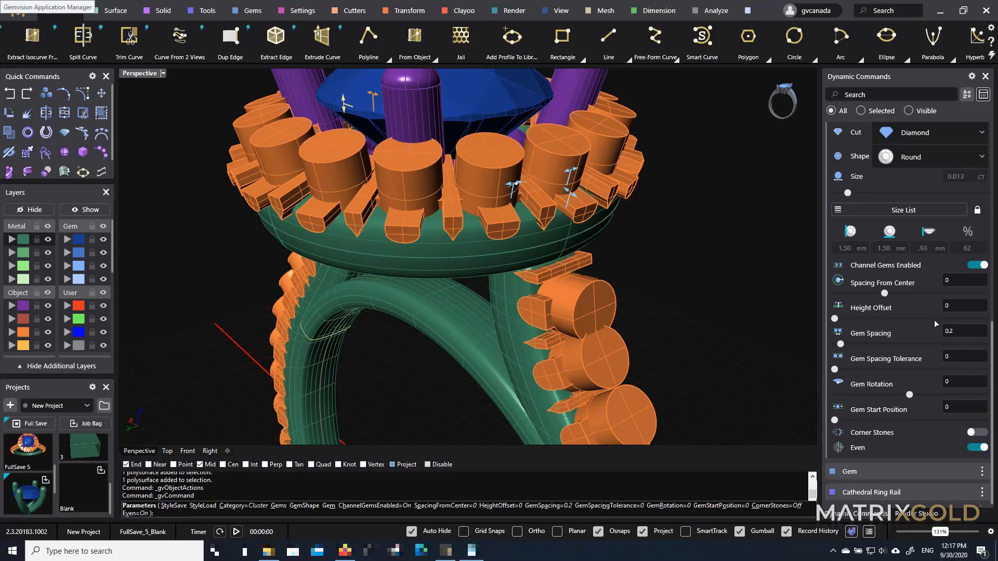
{"action": "scroll", "coordinate": [934, 319], "scroll_direction": "up", "scroll_amount": 1}
{"action": "right_click", "coordinate": [771, 299]}
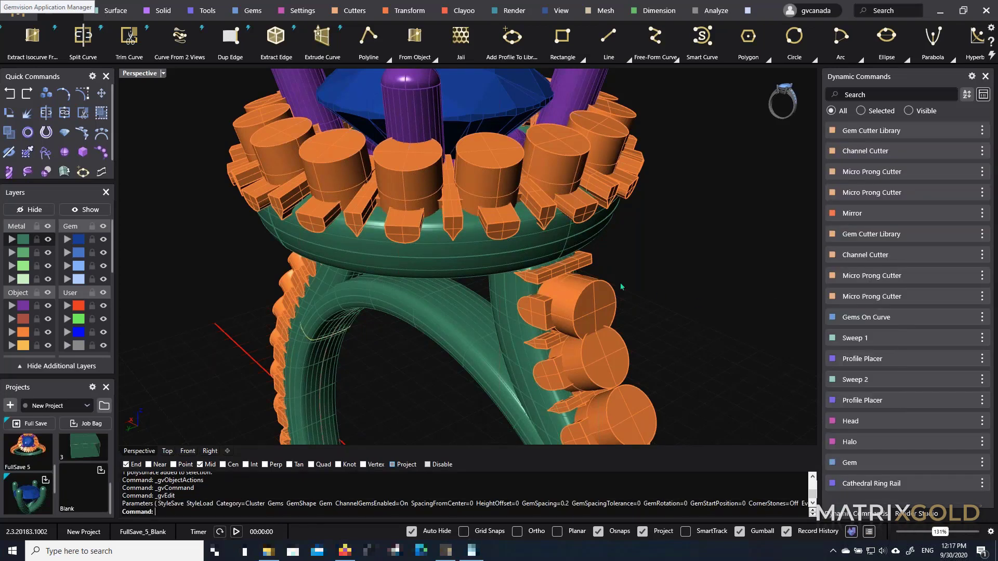
Edit the center gem's Gem command to change its shape to Oval and apply the update to the ring
{"action": "scroll", "coordinate": [619, 278], "scroll_direction": "down", "scroll_amount": 5}
{"action": "right_click_drag", "start_coordinate": [577, 195], "coordinate": [599, 308]}
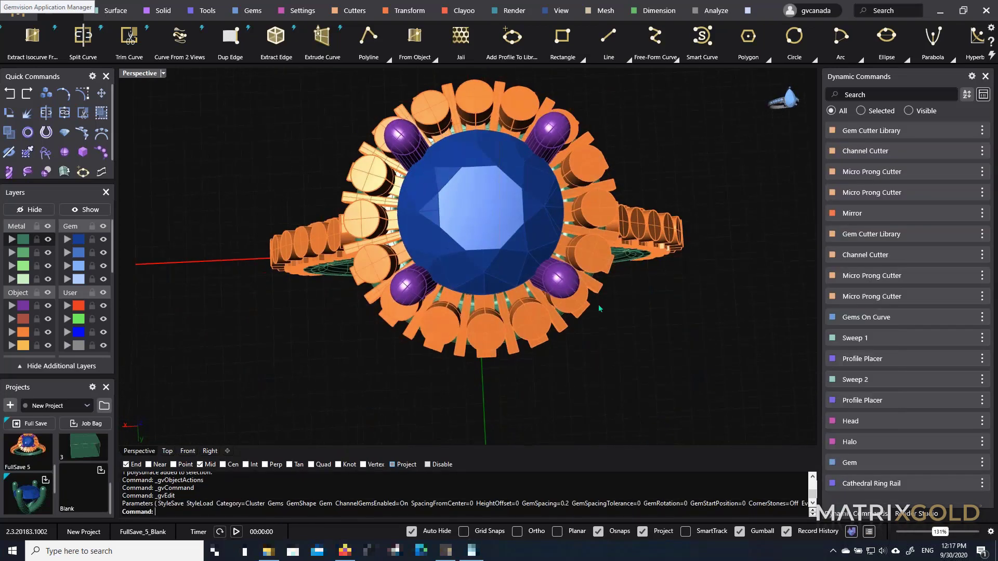
{"action": "left_click", "coordinate": [501, 228]}
{"action": "key", "text": "F6"}
{"action": "left_click", "coordinate": [529, 130]}
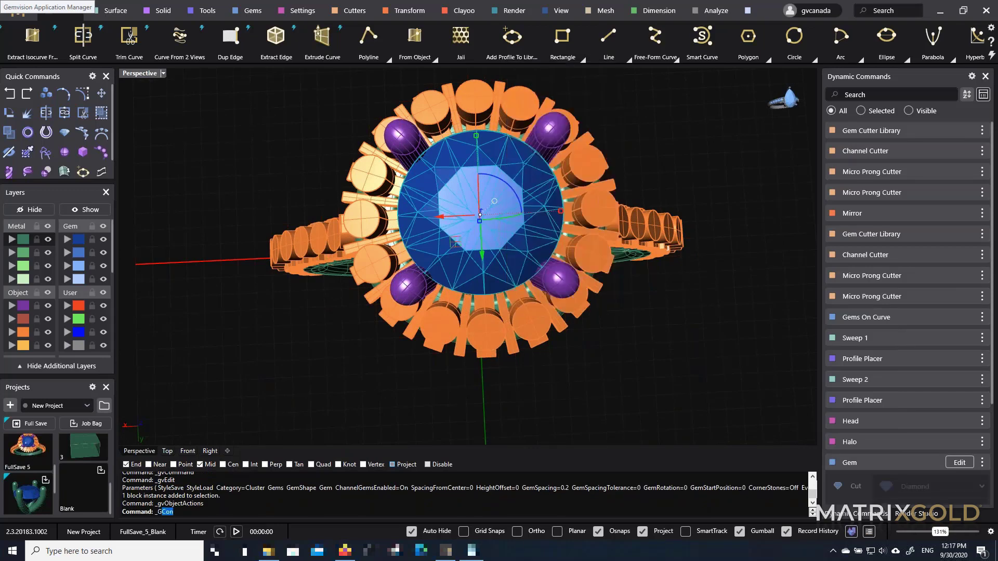
{"action": "right_click_drag", "start_coordinate": [544, 200], "coordinate": [542, 169]}
{"action": "scroll", "coordinate": [541, 203], "scroll_direction": "up", "scroll_amount": 2}
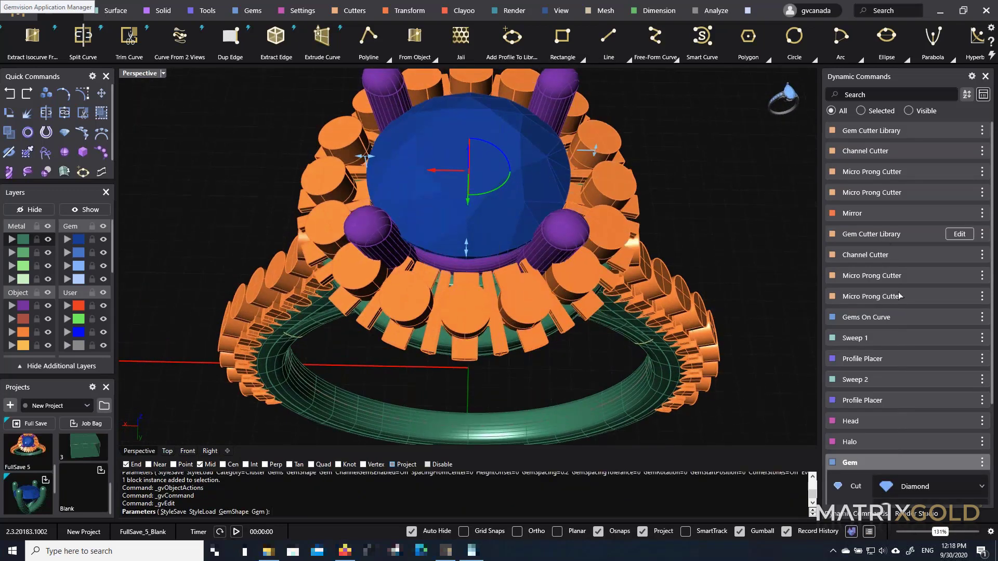
{"action": "scroll", "coordinate": [912, 344], "scroll_direction": "down", "scroll_amount": 5}
{"action": "left_click", "coordinate": [948, 382]}
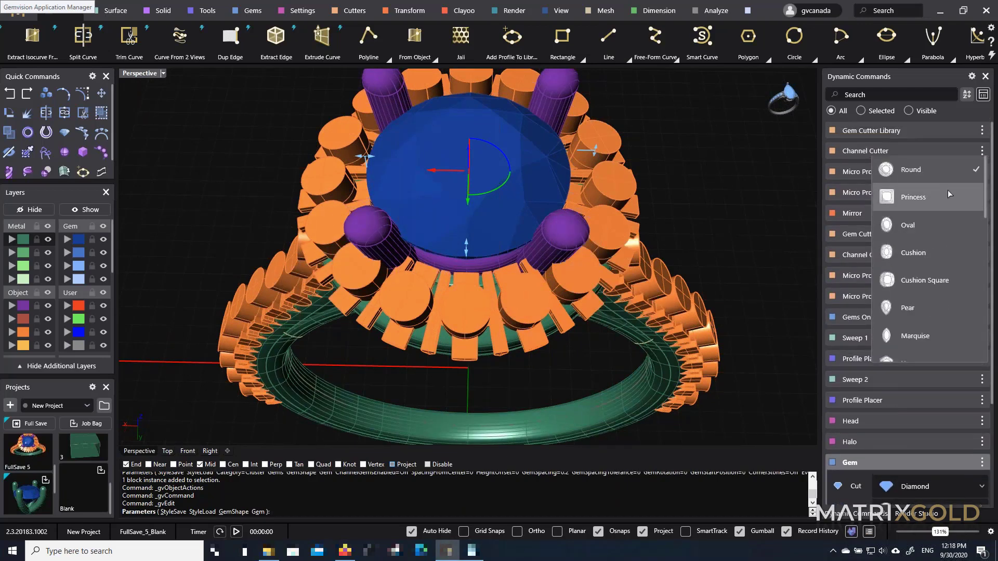
{"action": "left_click", "coordinate": [943, 226]}
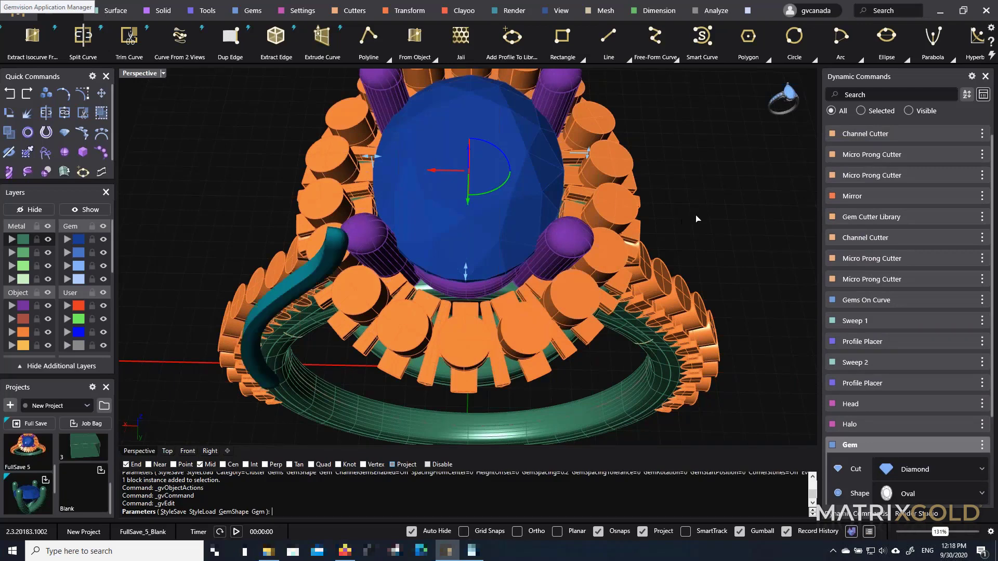
{"action": "right_click_drag", "start_coordinate": [695, 214], "coordinate": [478, 312]}
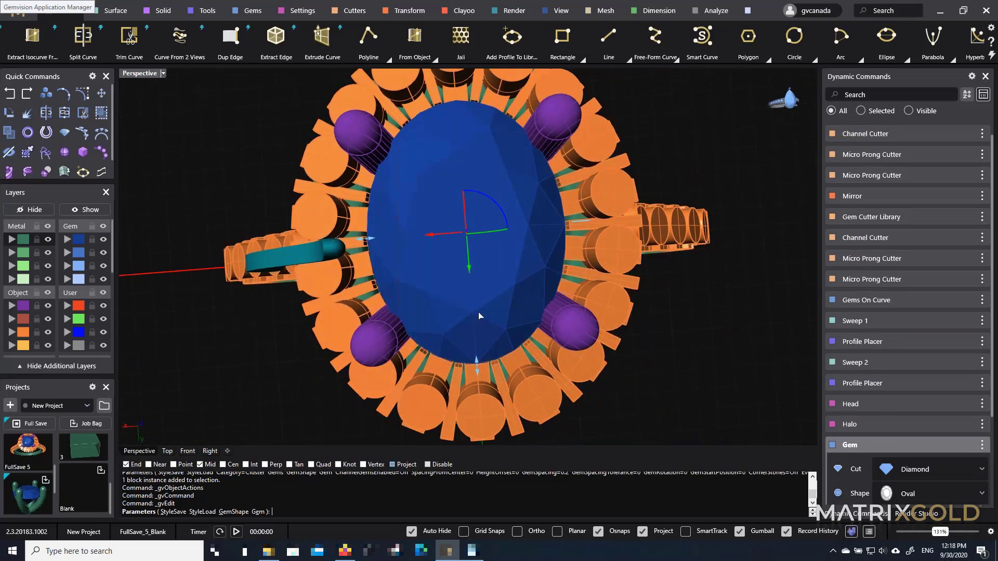
{"action": "right_click", "coordinate": [491, 302]}
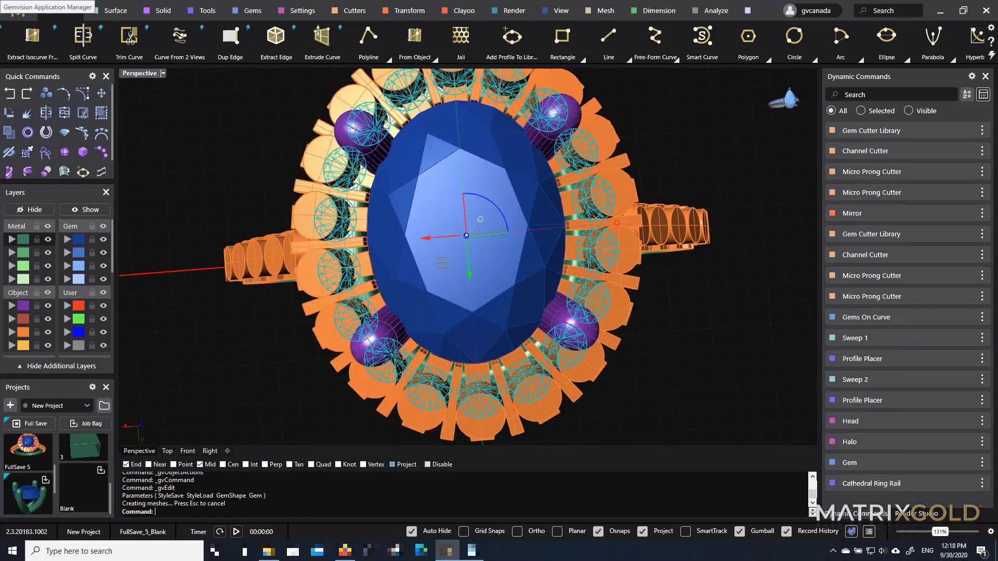
Reopen the Halo command from the halo body, enlarge the halo gems to about 2.1 mm wide and apply the change
{"action": "scroll", "coordinate": [488, 281], "scroll_direction": "down", "scroll_amount": 3}
{"action": "right_click_drag", "start_coordinate": [490, 296], "coordinate": [507, 225]}
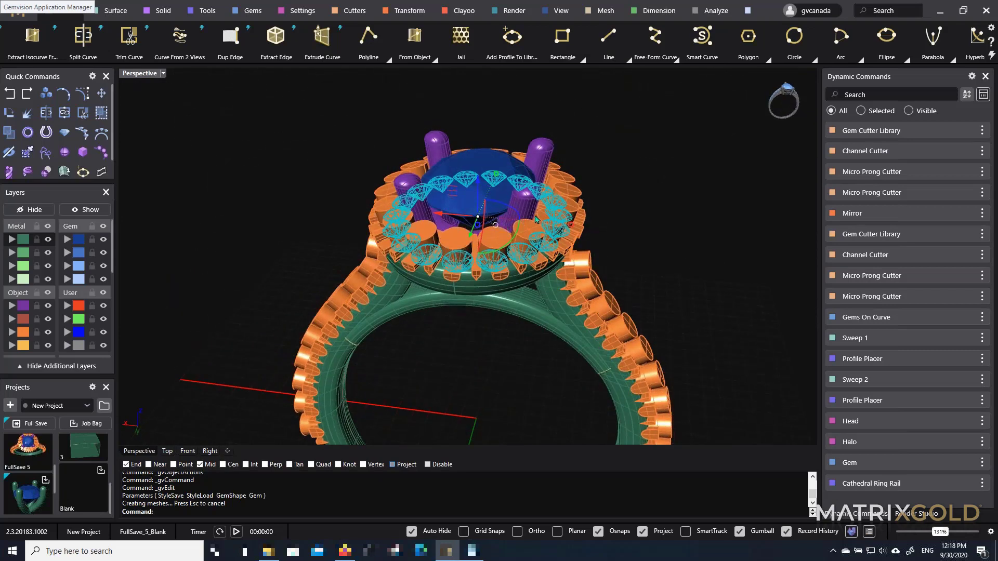
{"action": "right_click_drag", "start_coordinate": [611, 177], "coordinate": [573, 223]}
{"action": "left_click", "coordinate": [603, 325]}
{"action": "scroll", "coordinate": [573, 223], "scroll_direction": "up", "scroll_amount": 5}
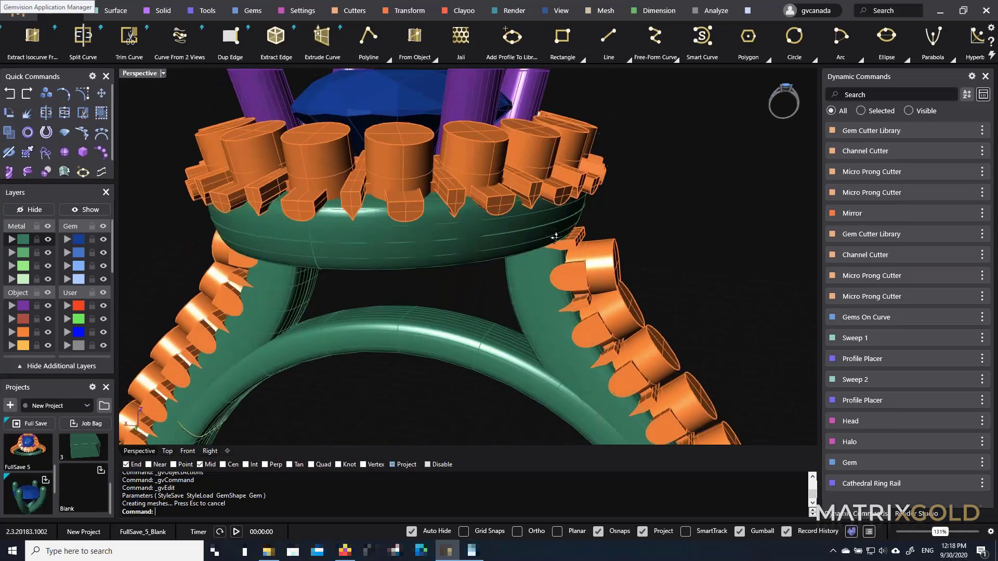
{"action": "left_click", "coordinate": [489, 240]}
{"action": "left_click", "coordinate": [557, 167]}
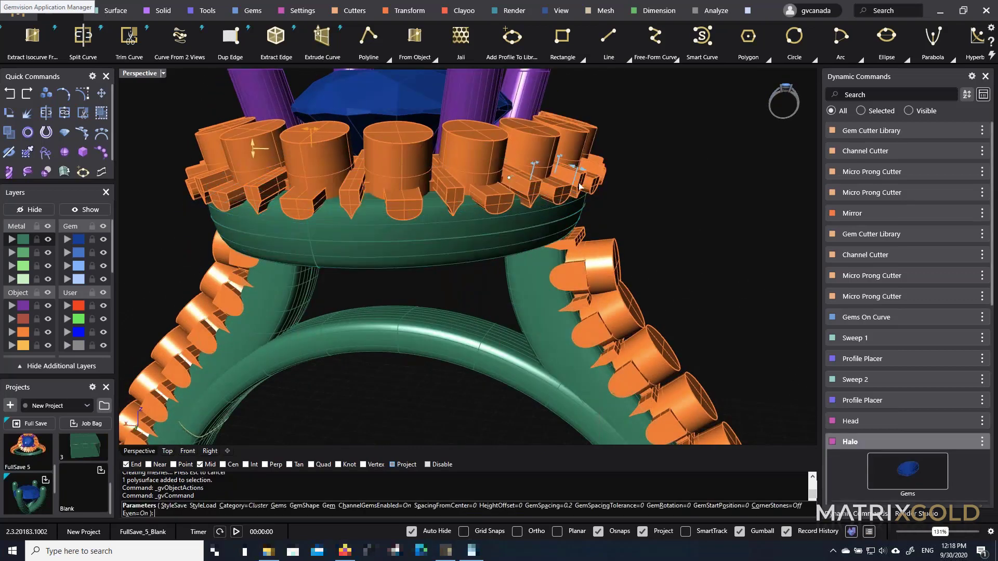
{"action": "scroll", "coordinate": [588, 181], "scroll_direction": "up", "scroll_amount": 4}
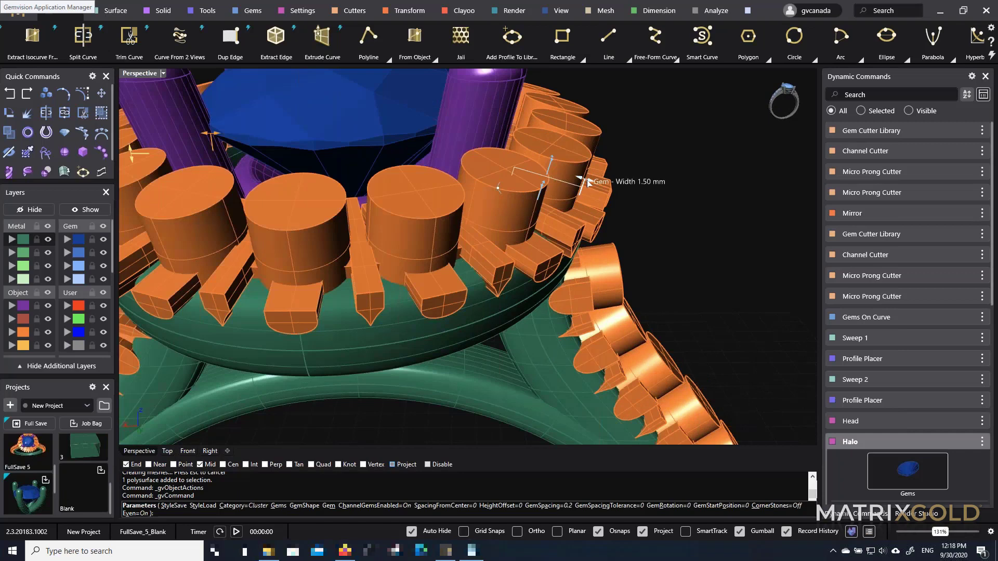
{"action": "right_click_drag", "start_coordinate": [598, 188], "coordinate": [570, 201]}
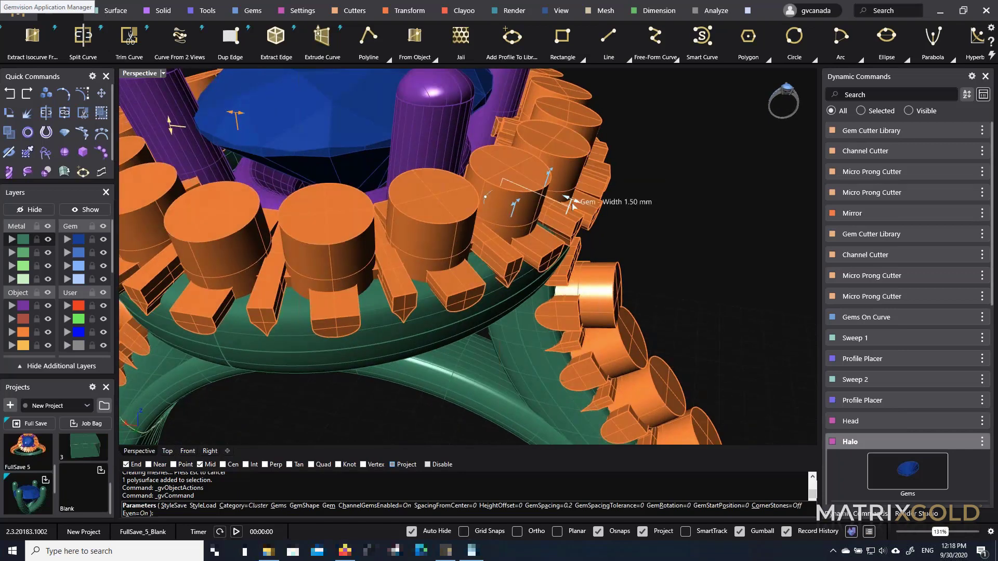
{"action": "left_click_drag", "start_coordinate": [577, 207], "coordinate": [584, 208]}
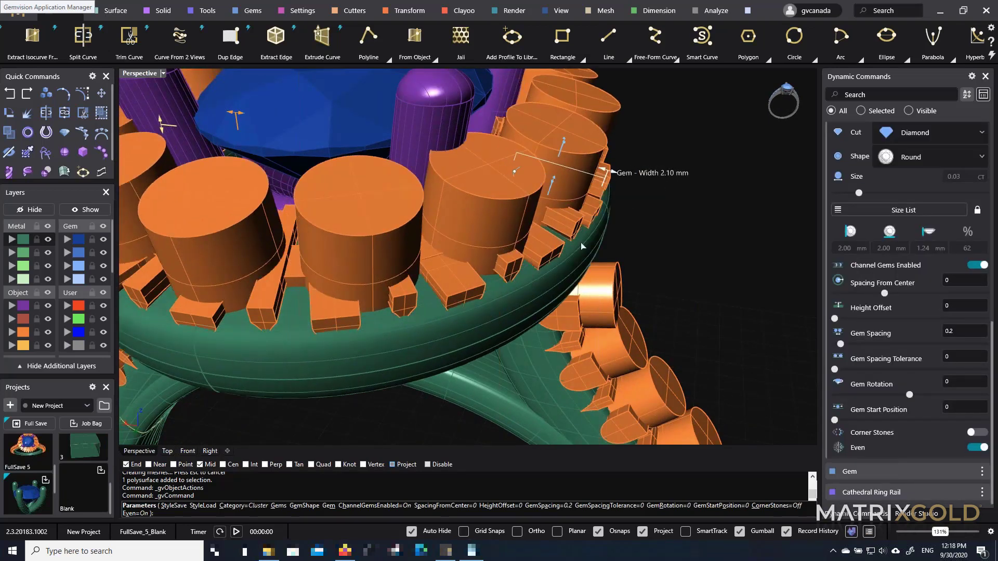
{"action": "right_click_drag", "start_coordinate": [583, 245], "coordinate": [595, 292]}
{"action": "right_click", "coordinate": [599, 255]}
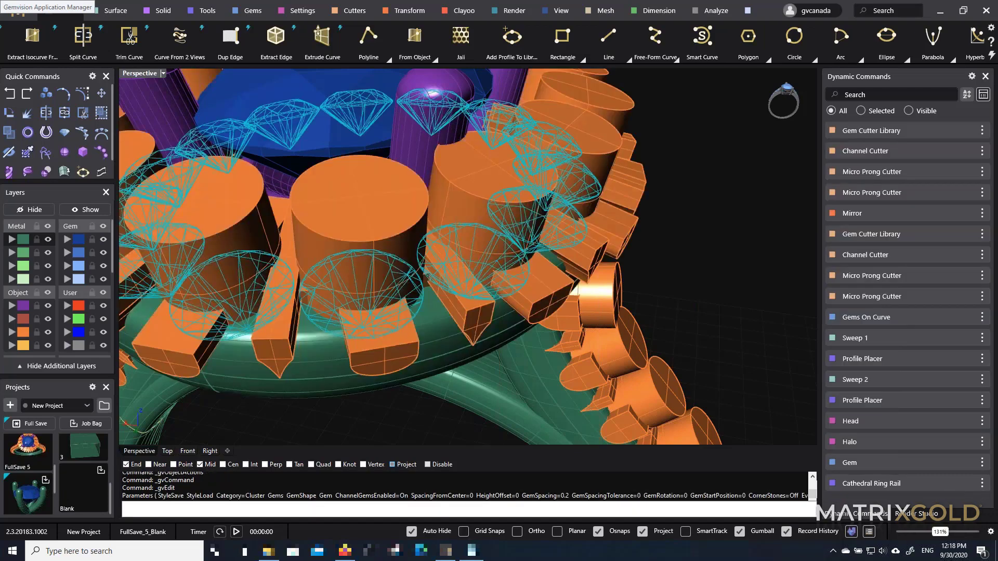
Open the oval center gem's Gem command for editing, raise the gem slightly along its vertical axis and apply the change
{"action": "scroll", "coordinate": [623, 222], "scroll_direction": "down", "scroll_amount": 8}
{"action": "right_click_drag", "start_coordinate": [684, 208], "coordinate": [580, 280]}
{"action": "scroll", "coordinate": [575, 254], "scroll_direction": "down", "scroll_amount": 2}
{"action": "left_click", "coordinate": [533, 169]}
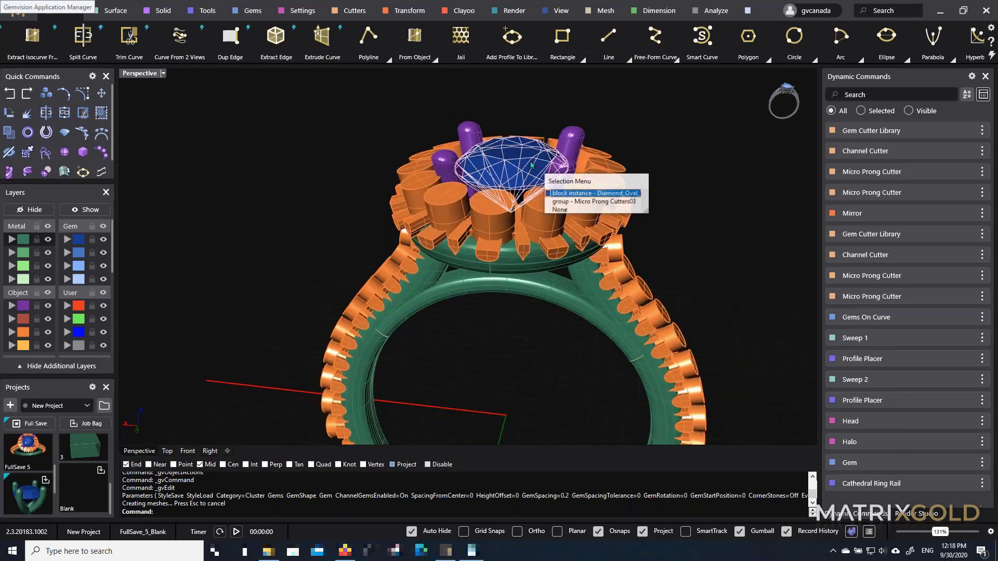
{"action": "left_click", "coordinate": [564, 193]}
{"action": "right_click_drag", "start_coordinate": [542, 144], "coordinate": [541, 125]}
{"action": "middle_click", "coordinate": [541, 122]}
{"action": "left_click", "coordinate": [548, 102]}
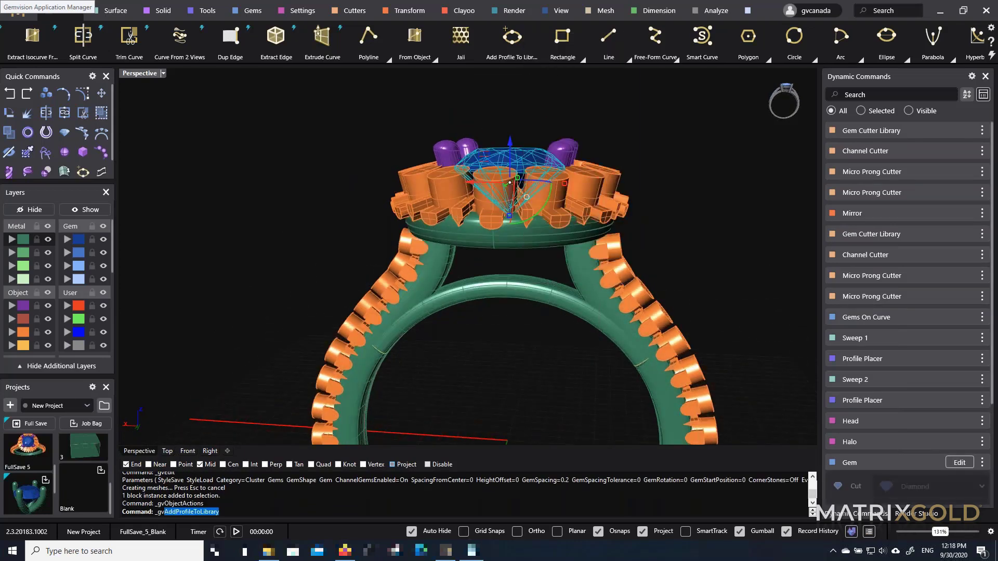
{"action": "scroll", "coordinate": [499, 147], "scroll_direction": "up", "scroll_amount": 2}
{"action": "mouse_move", "coordinate": [518, 141]}
{"action": "left_mouse_down"}
{"action": "mouse_move", "coordinate": [518, 125]}
{"action": "mouse_move", "coordinate": [519, 139]}
{"action": "left_mouse_up"}
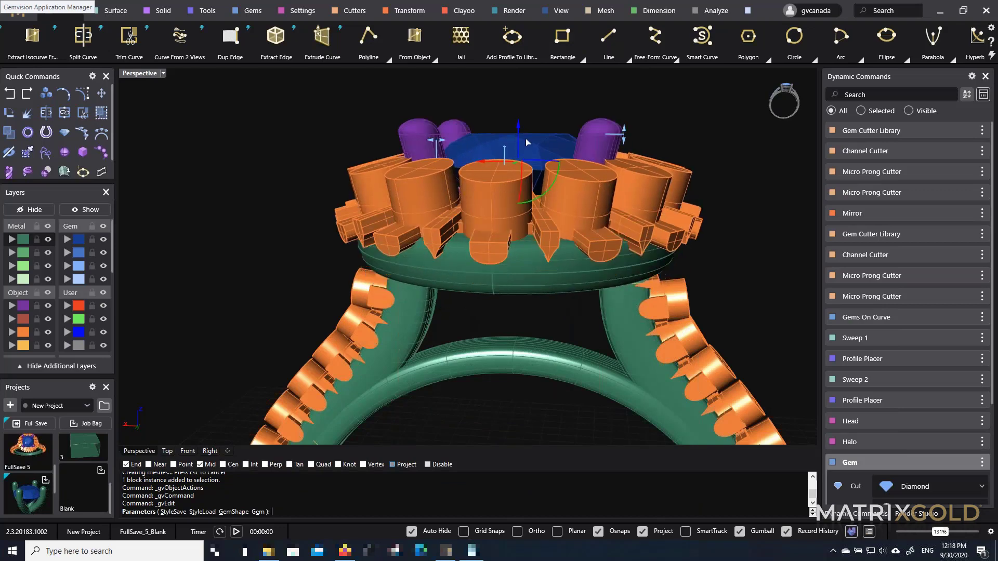
{"action": "right_click", "coordinate": [568, 115]}
{"action": "scroll", "coordinate": [575, 201], "scroll_direction": "down", "scroll_amount": 4}
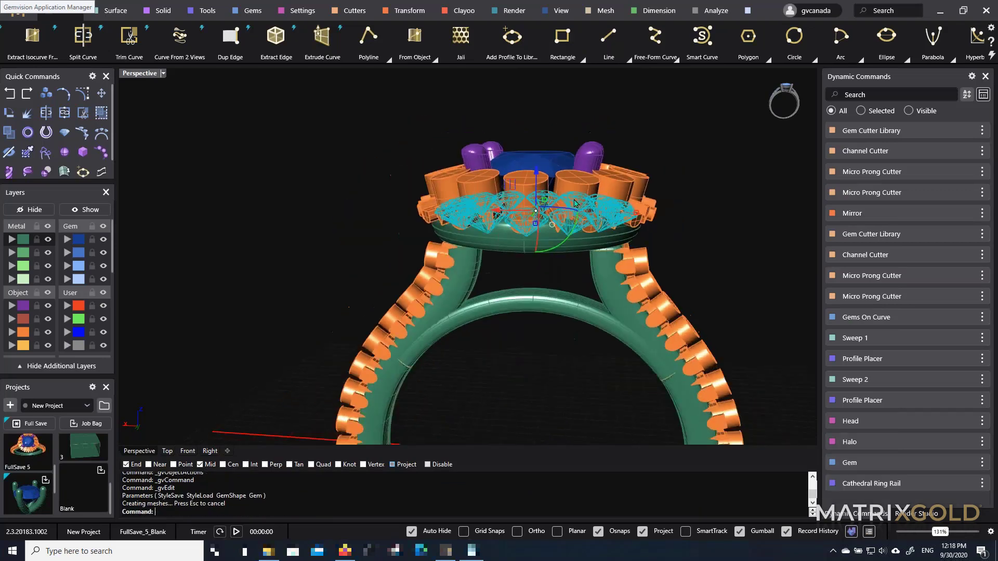
Edit the Cathedral Ring Rail command from a shoulder's ring rail, raise the shoulder ends to meet the halo and apply the change
{"action": "scroll", "coordinate": [618, 300], "scroll_direction": "up", "scroll_amount": 4}
{"action": "right_click_drag", "start_coordinate": [557, 269], "coordinate": [569, 258]}
{"action": "scroll", "coordinate": [569, 259], "scroll_direction": "up", "scroll_amount": 3}
{"action": "left_click", "coordinate": [554, 285]}
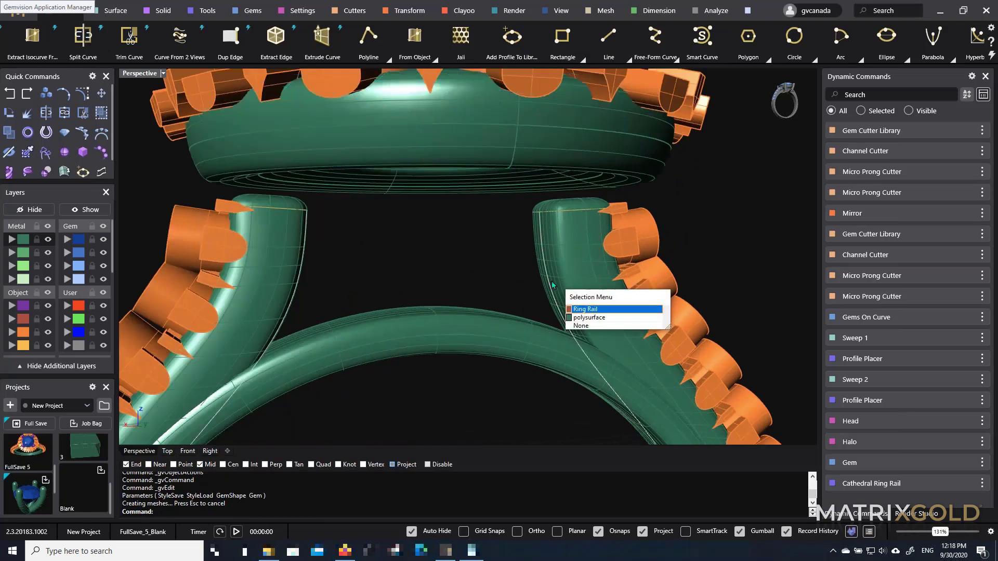
{"action": "left_click", "coordinate": [582, 308]}
{"action": "left_click", "coordinate": [560, 227]}
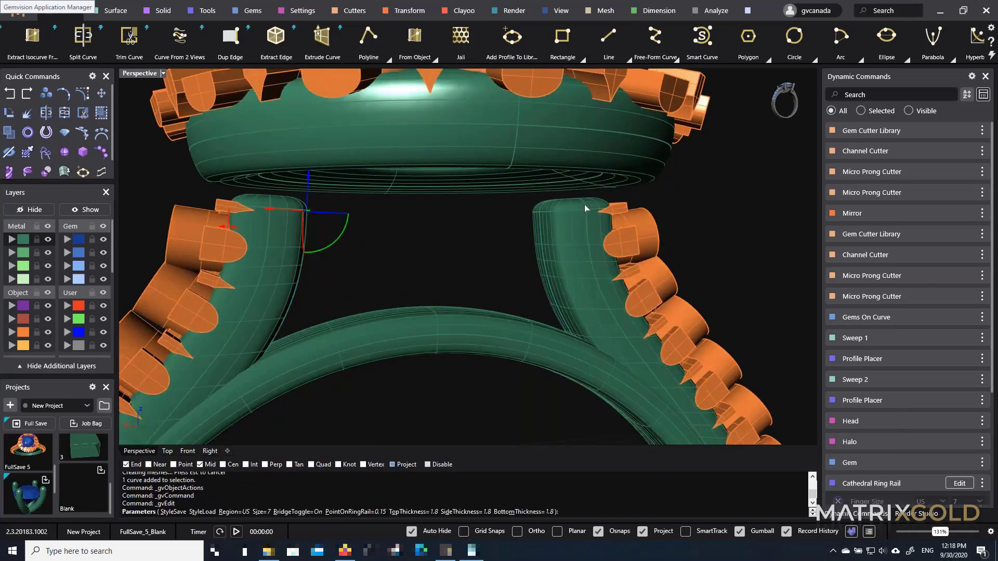
{"action": "left_click_drag", "start_coordinate": [309, 177], "coordinate": [309, 134]}
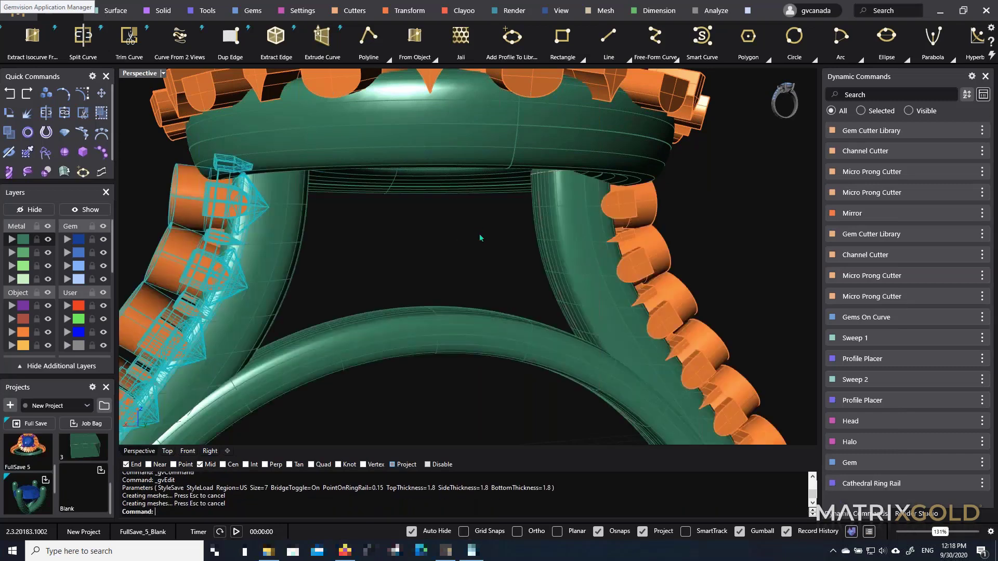
{"action": "scroll", "coordinate": [480, 240], "scroll_direction": "down", "scroll_amount": 8}
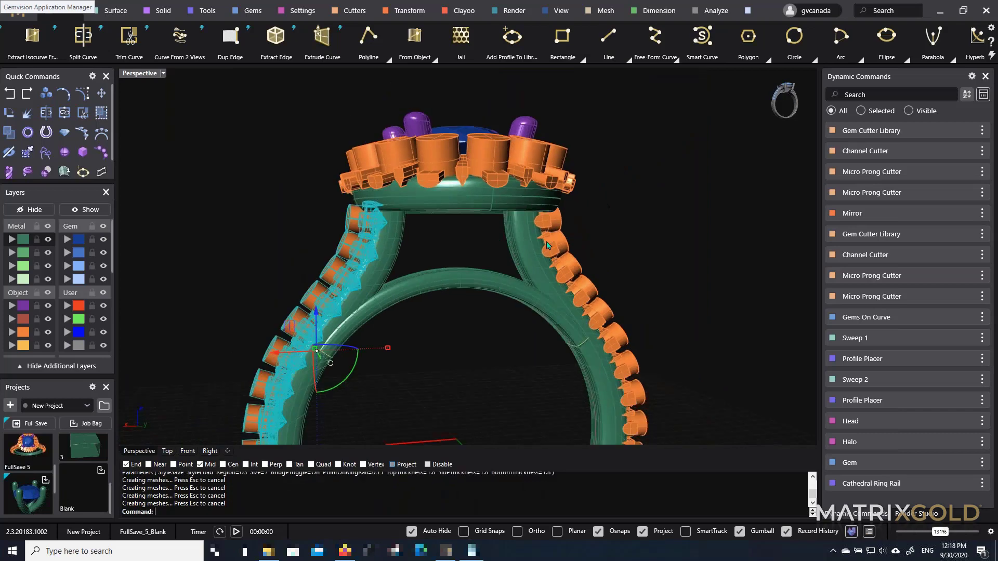
{"action": "right_click_drag", "start_coordinate": [479, 240], "coordinate": [469, 346]}
{"action": "left_click", "coordinate": [468, 346]}
Reopen the Cathedral Ring Rail command from the shoulder's ring rail and enlarge the Front view
{"action": "right_click_drag", "start_coordinate": [601, 301], "coordinate": [584, 252]}
{"action": "scroll", "coordinate": [529, 265], "scroll_direction": "down", "scroll_amount": 2}
{"action": "scroll", "coordinate": [584, 251], "scroll_direction": "up", "scroll_amount": 8}
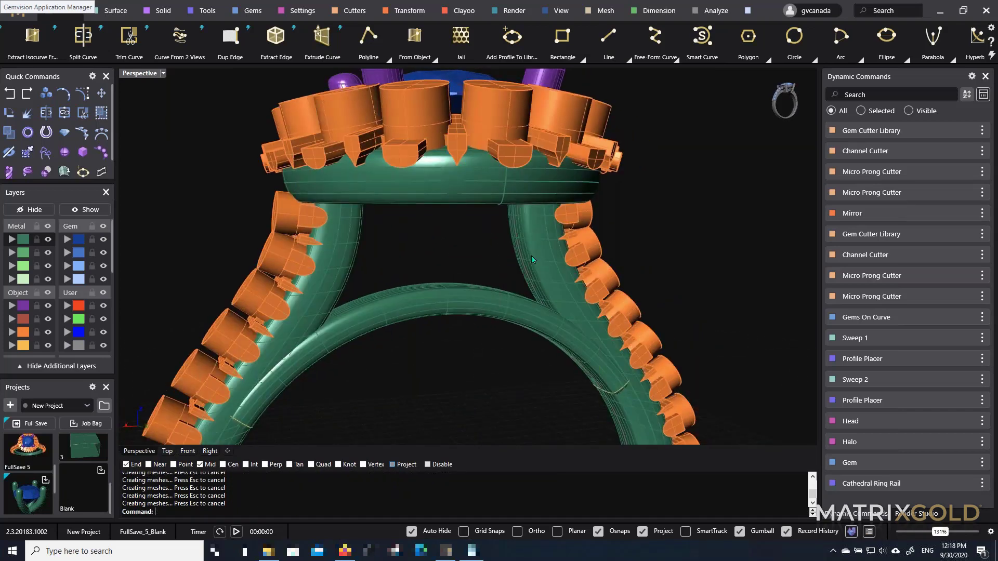
{"action": "left_click", "coordinate": [524, 274]}
{"action": "left_click", "coordinate": [556, 298]}
{"action": "right_click_drag", "start_coordinate": [555, 291], "coordinate": [527, 208]}
{"action": "middle_click", "coordinate": [535, 210]}
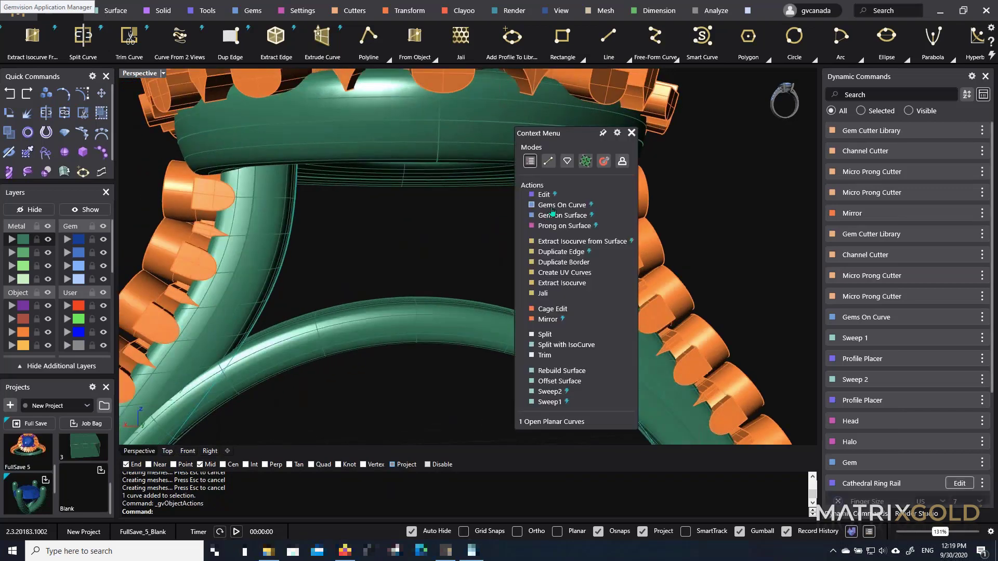
{"action": "left_click", "coordinate": [547, 198]}
{"action": "right_click_drag", "start_coordinate": [615, 220], "coordinate": [559, 232]}
{"action": "scroll", "coordinate": [414, 194], "scroll_direction": "down", "scroll_amount": 2}
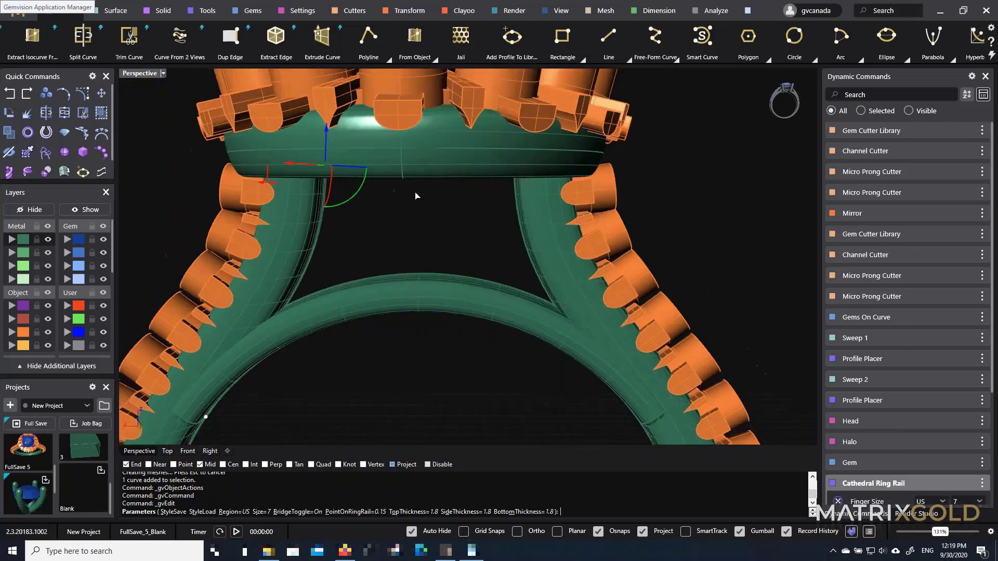
{"action": "scroll", "coordinate": [314, 193], "scroll_direction": "up", "scroll_amount": 3}
{"action": "double_click", "coordinate": [156, 73]}
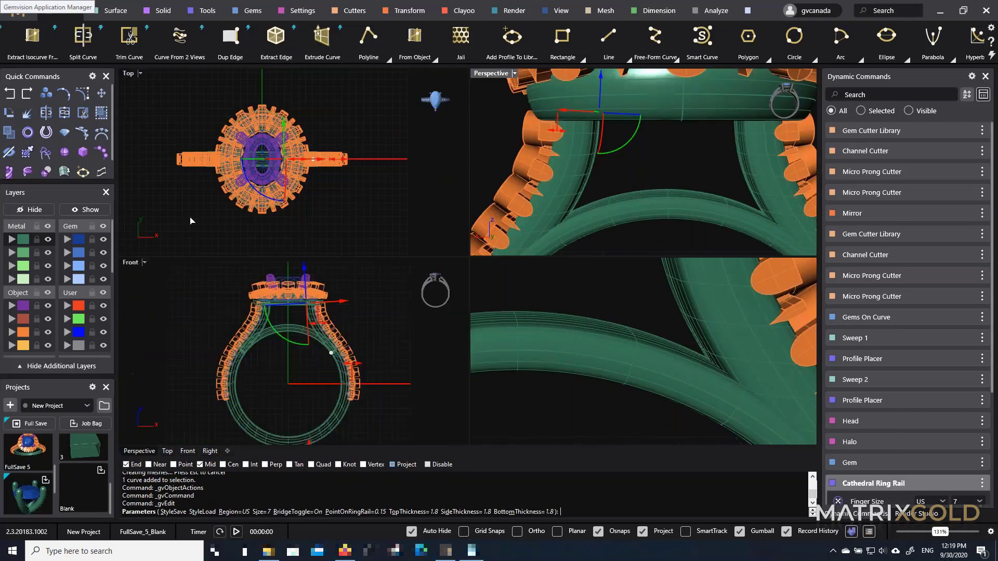
{"action": "double_click", "coordinate": [135, 264]}
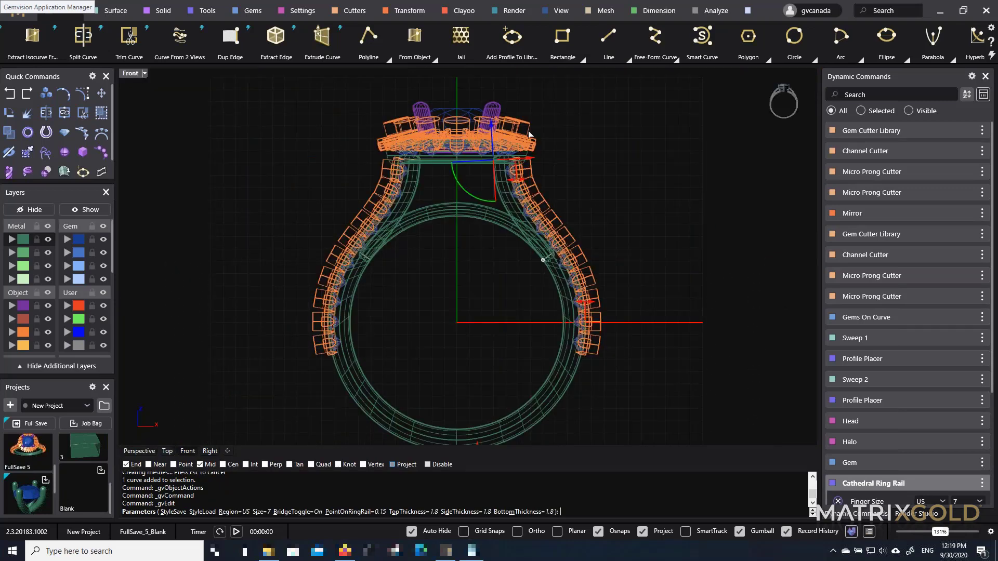
Adjust the end position and angle of the cathedral shoulders inward beneath the halo and apply the ring rail change
{"action": "scroll", "coordinate": [529, 134], "scroll_direction": "up", "scroll_amount": 4}
{"action": "left_click_drag", "start_coordinate": [429, 239], "coordinate": [497, 235]}
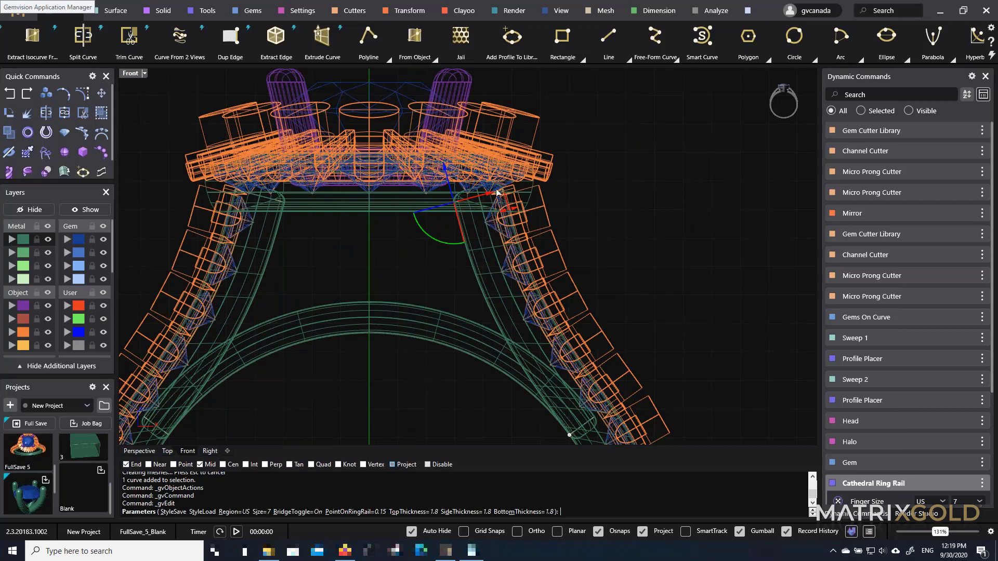
{"action": "left_click_drag", "start_coordinate": [491, 193], "coordinate": [469, 199]}
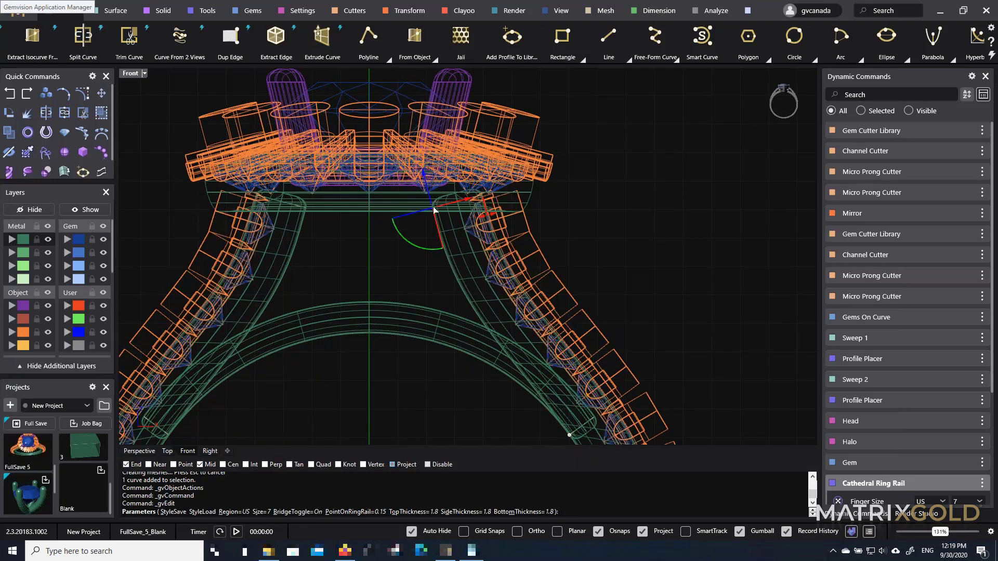
{"action": "left_click_drag", "start_coordinate": [425, 179], "coordinate": [428, 185]}
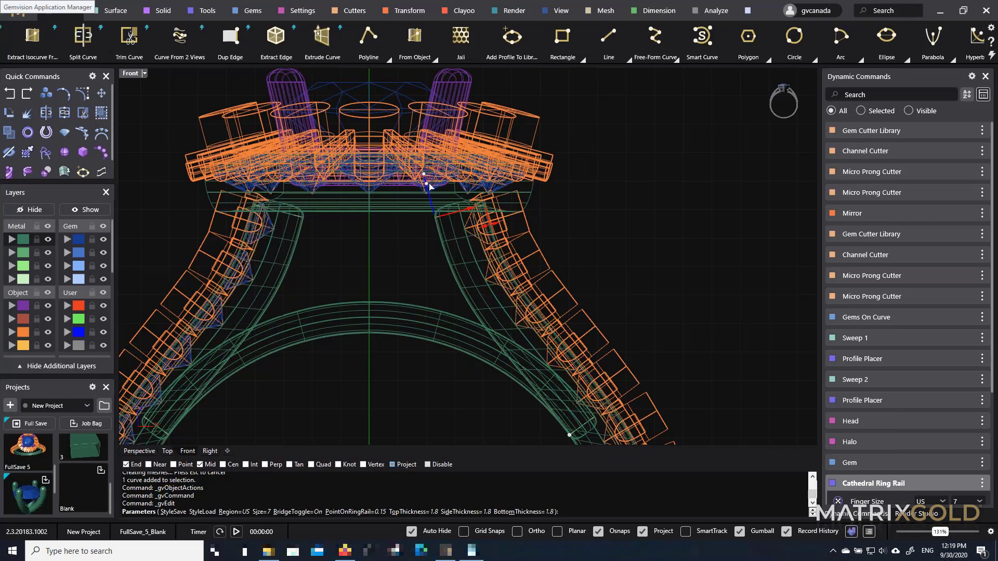
{"action": "left_click_drag", "start_coordinate": [472, 208], "coordinate": [478, 207]}
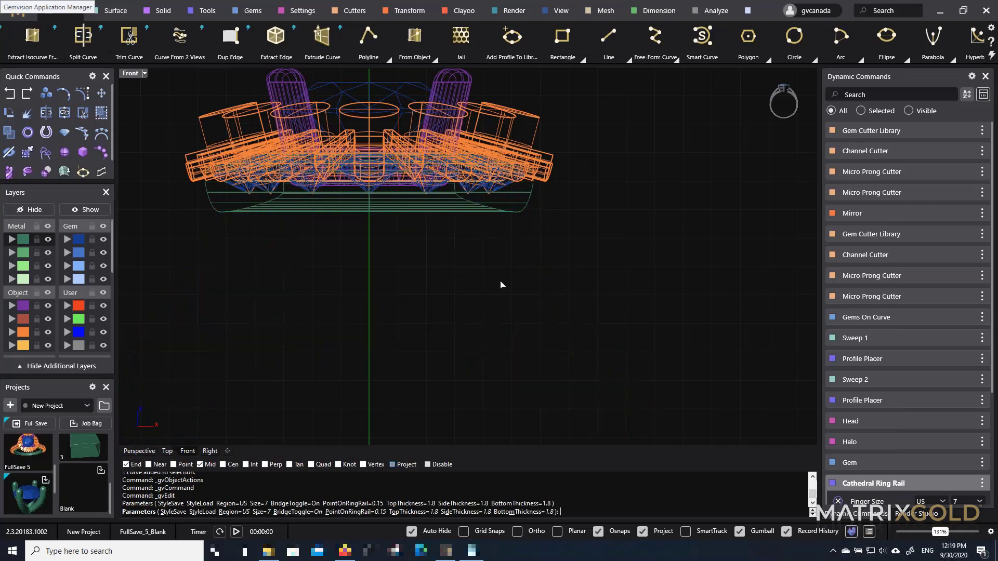
{"action": "key", "text": "Return"}
Edit the Gems On Curve command of the shoulder gems, set the start gem width to 1.20 mm and apply it
{"action": "scroll", "coordinate": [501, 291], "scroll_direction": "up", "scroll_amount": 5}
{"action": "left_click", "coordinate": [506, 303]}
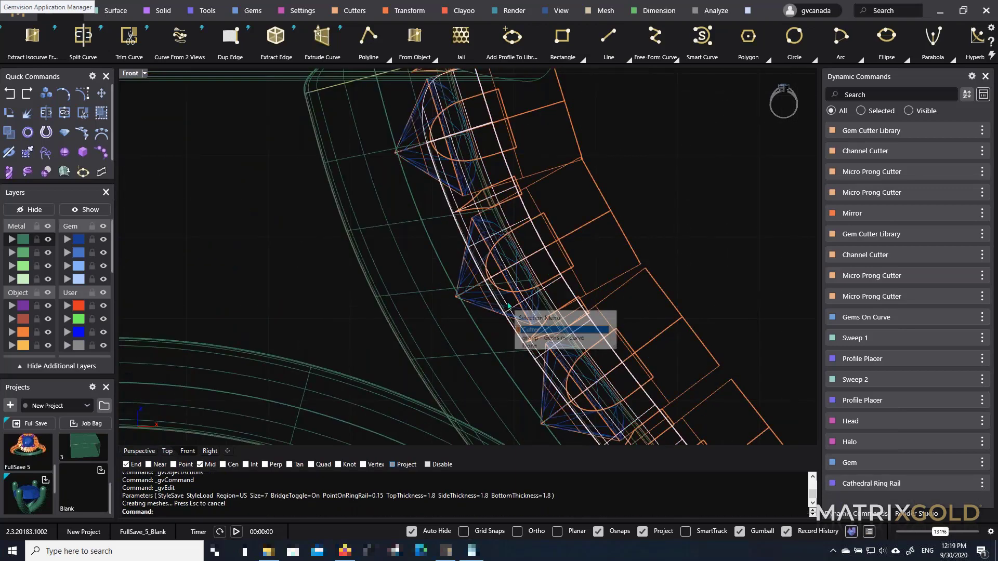
{"action": "left_click", "coordinate": [524, 331]}
{"action": "right_click", "coordinate": [505, 209]}
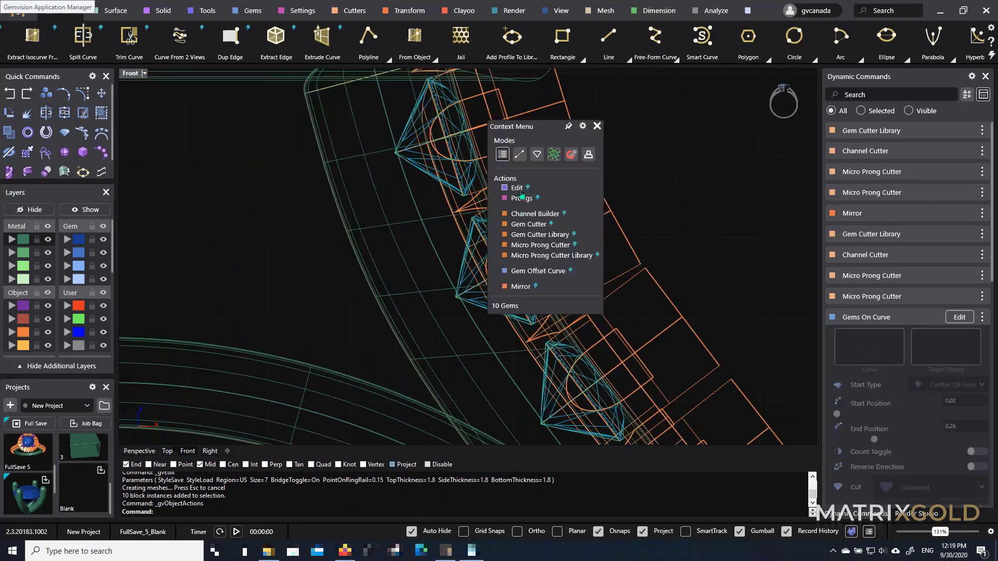
{"action": "left_click", "coordinate": [517, 189]}
{"action": "scroll", "coordinate": [473, 203], "scroll_direction": "up", "scroll_amount": 3}
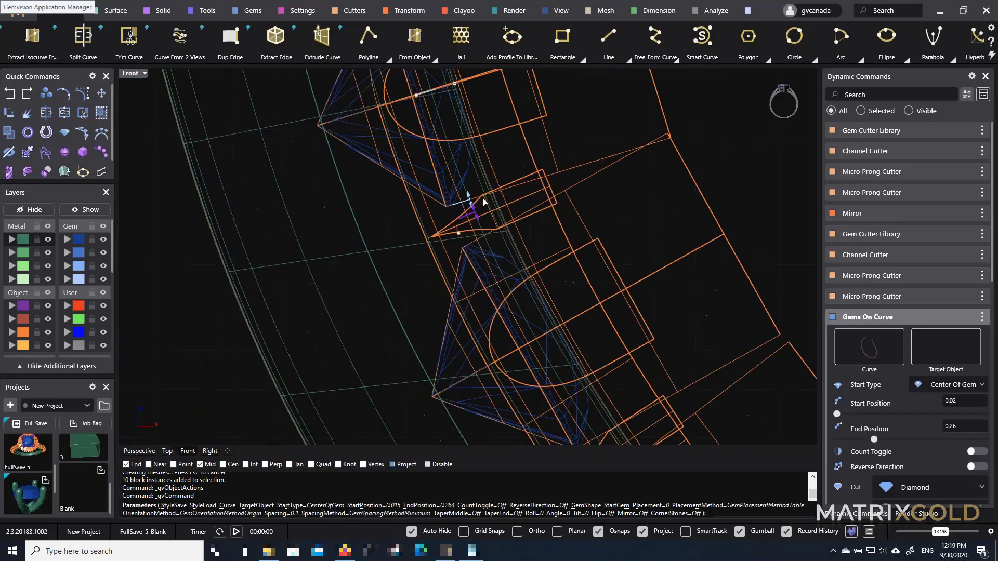
{"action": "scroll", "coordinate": [470, 190], "scroll_direction": "down", "scroll_amount": 3}
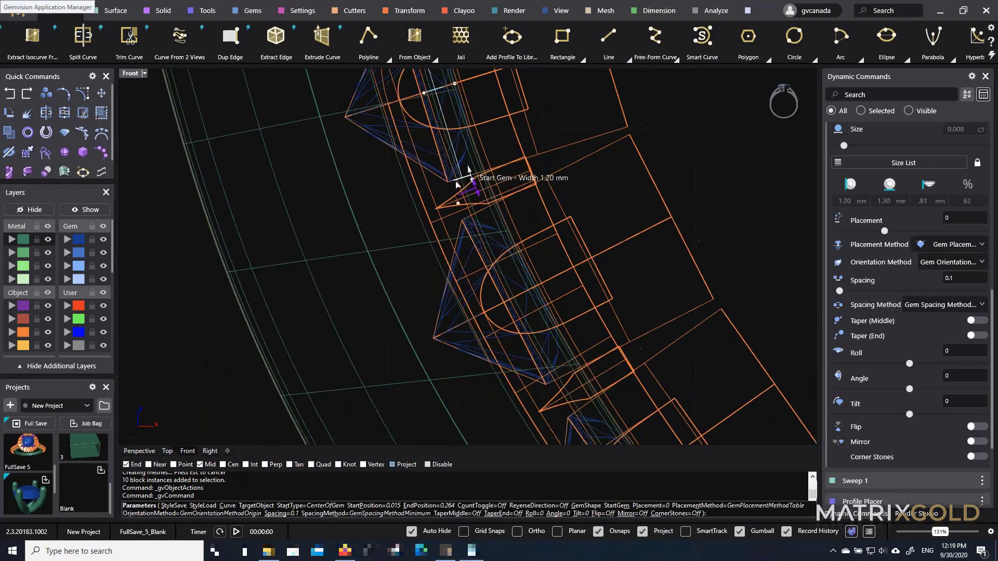
{"action": "scroll", "coordinate": [486, 182], "scroll_direction": "down", "scroll_amount": 6}
{"action": "right_click", "coordinate": [606, 273]}
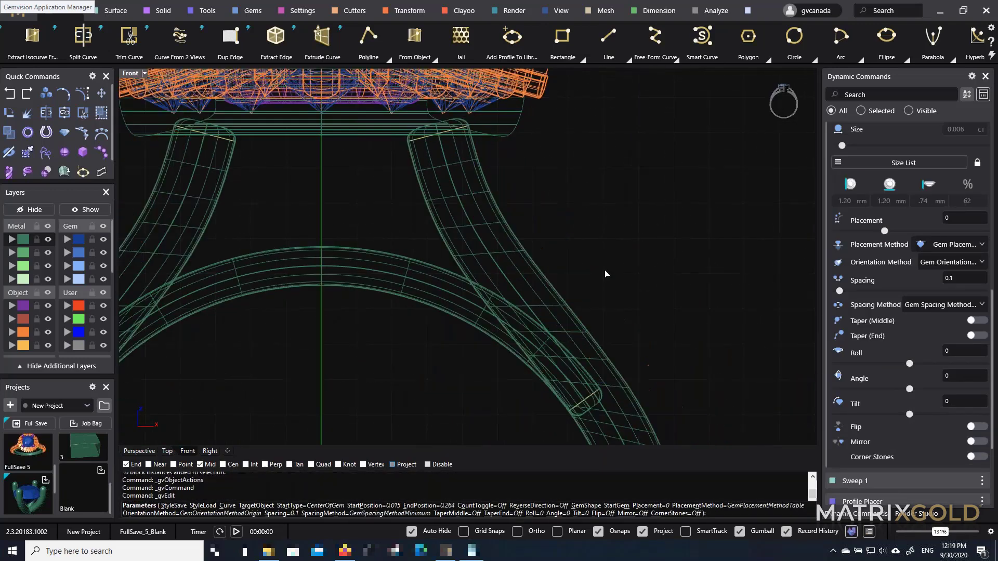
Return to an enlarged Perspective view and examine the shoulder's gem cutters and mirrored group up close
{"action": "double_click", "coordinate": [127, 74]}
{"action": "double_click", "coordinate": [491, 73]}
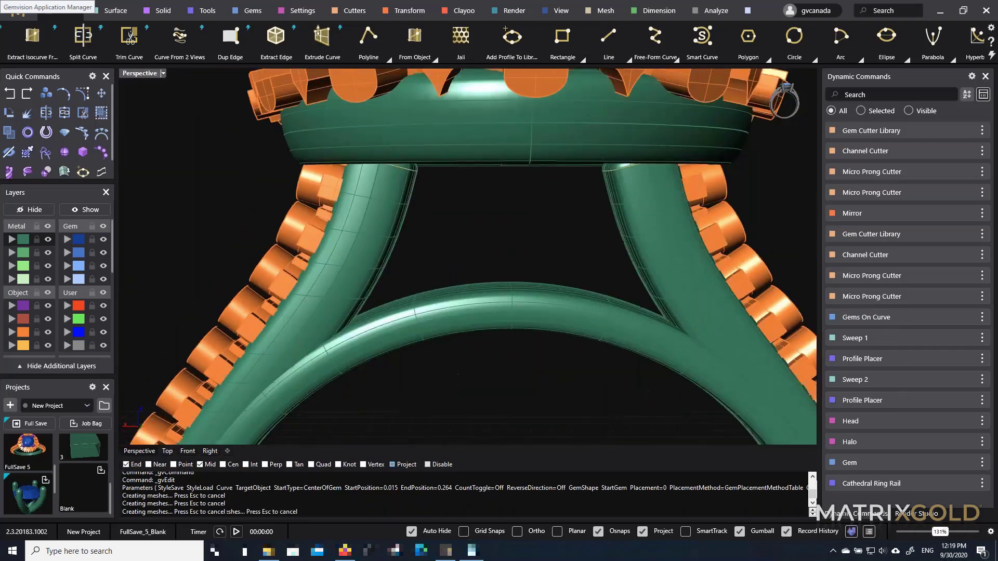
{"action": "scroll", "coordinate": [614, 299], "scroll_direction": "up", "scroll_amount": 4}
{"action": "right_click_drag", "start_coordinate": [613, 299], "coordinate": [496, 286]}
{"action": "scroll", "coordinate": [497, 286], "scroll_direction": "up", "scroll_amount": 4}
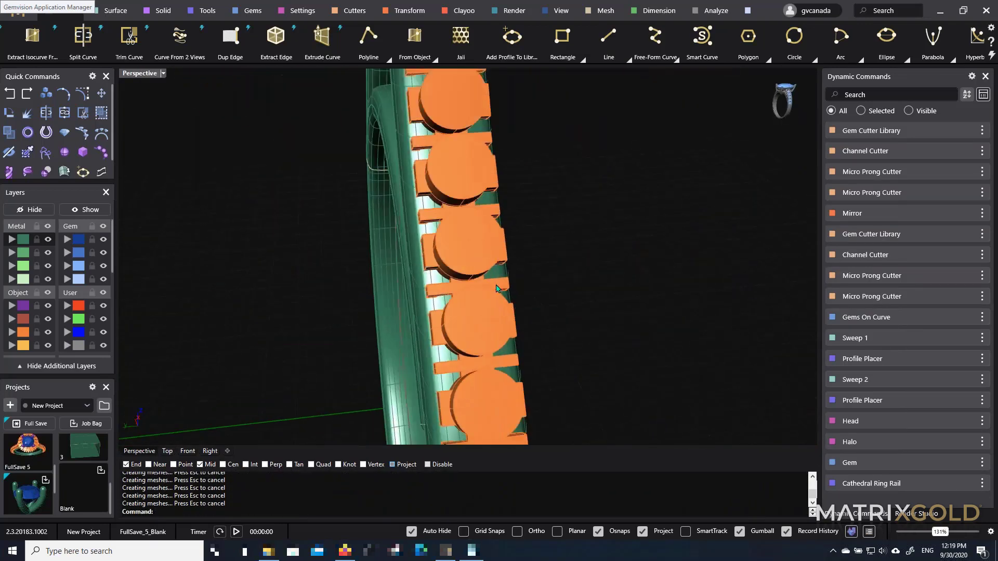
{"action": "scroll", "coordinate": [497, 286], "scroll_direction": "up", "scroll_amount": 8}
{"action": "left_click", "coordinate": [535, 228]}
{"action": "left_click", "coordinate": [544, 314]}
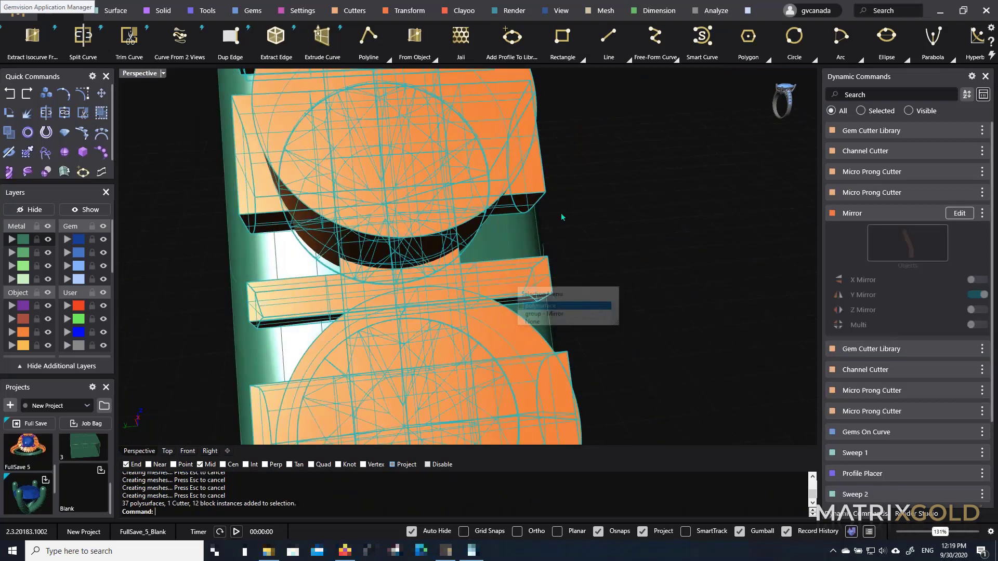
{"action": "left_click", "coordinate": [655, 286]}
Delete the mirrored group of gems and cutters from the far side of the ring
{"action": "right_click_drag", "start_coordinate": [655, 287], "coordinate": [338, 261]}
{"action": "scroll", "coordinate": [446, 240], "scroll_direction": "down", "scroll_amount": 6}
{"action": "scroll", "coordinate": [350, 254], "scroll_direction": "up", "scroll_amount": 5}
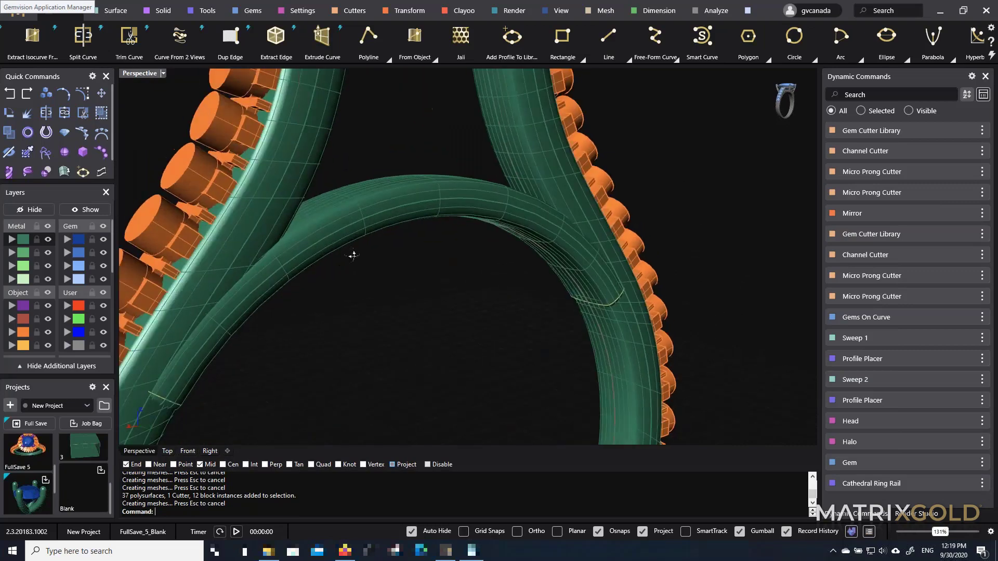
{"action": "left_click", "coordinate": [593, 171]}
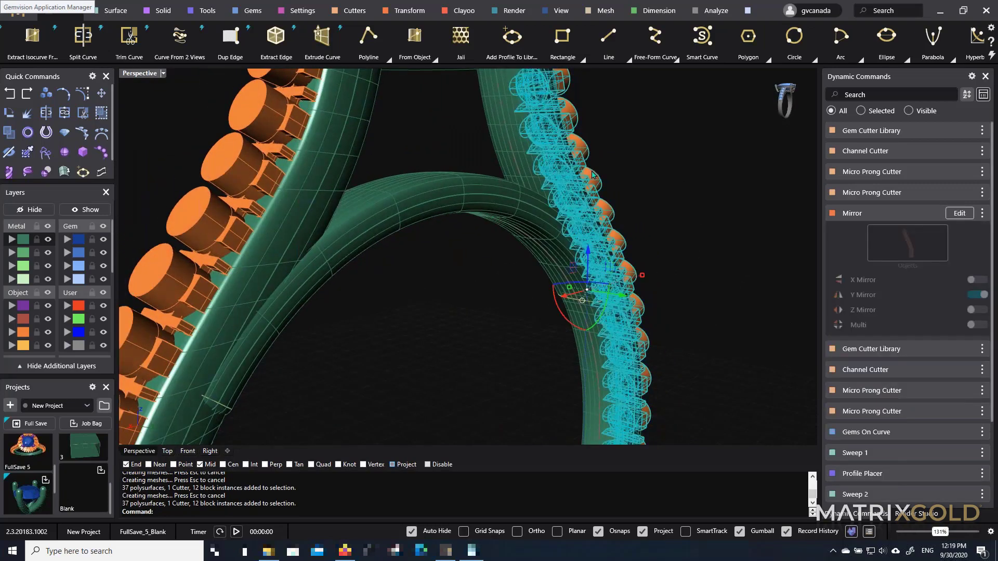
{"action": "key", "text": "Delete"}
Delete the Micro Prong Cutters group along the remaining side of the shank
{"action": "scroll", "coordinate": [591, 200], "scroll_direction": "down", "scroll_amount": 6}
{"action": "right_click_drag", "start_coordinate": [591, 204], "coordinate": [337, 242]}
{"action": "scroll", "coordinate": [335, 243], "scroll_direction": "up", "scroll_amount": 4}
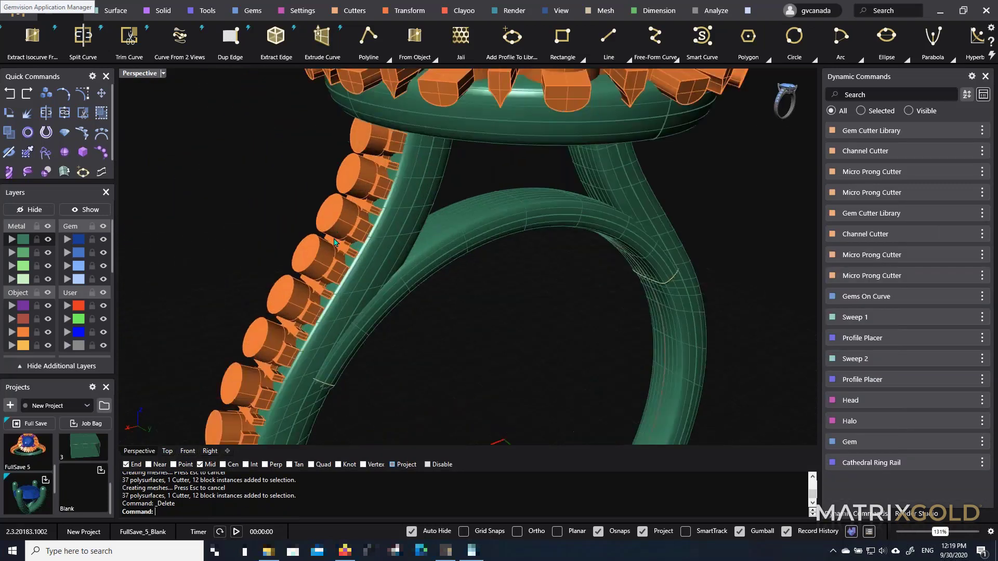
{"action": "scroll", "coordinate": [334, 242], "scroll_direction": "up", "scroll_amount": 3}
{"action": "left_click", "coordinate": [402, 229]}
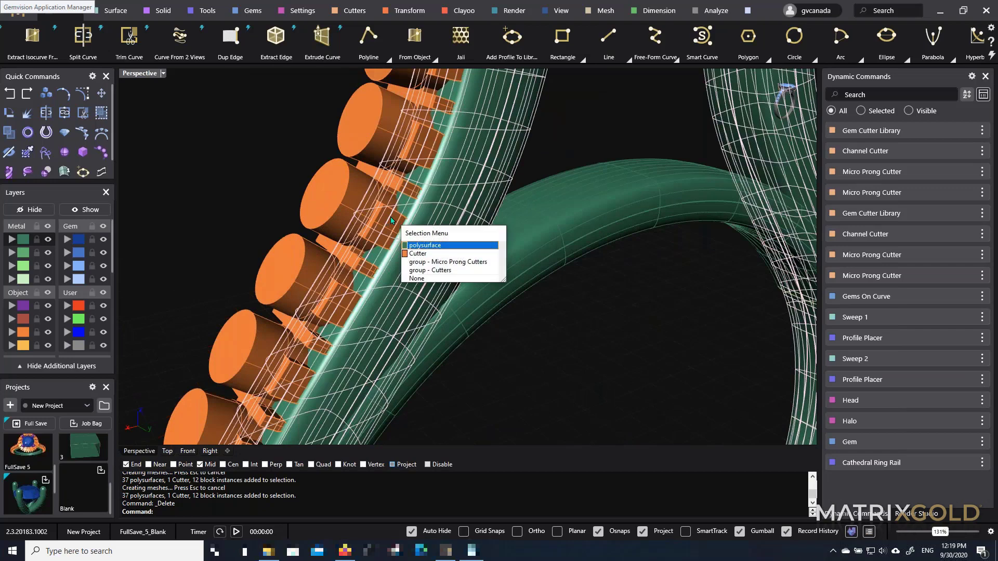
{"action": "left_click", "coordinate": [421, 262]}
{"action": "key", "text": "Delete"}
Try deleting the Cutters group along the shoulder gems and undo that deletion
{"action": "left_click", "coordinate": [430, 190]}
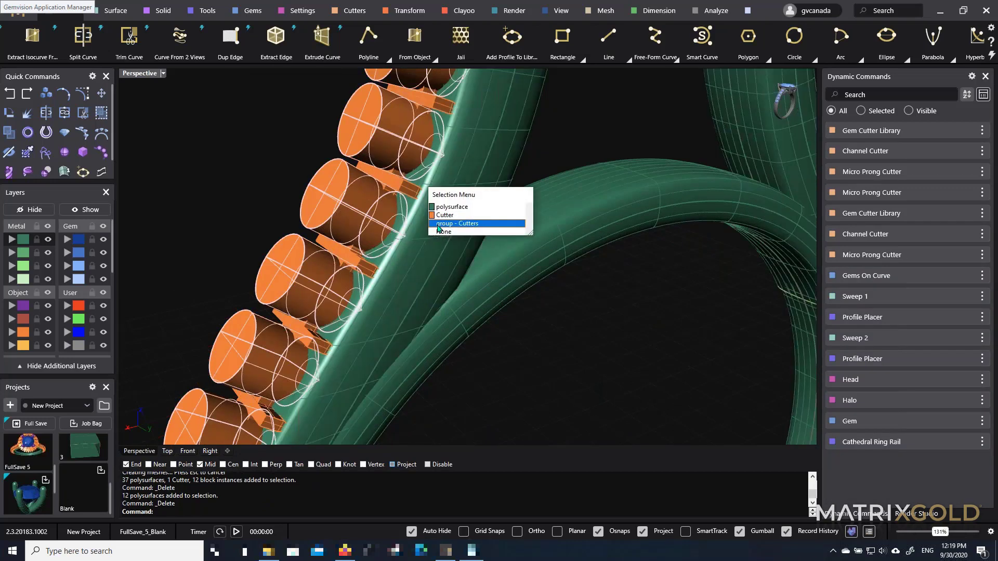
{"action": "left_click", "coordinate": [438, 224]}
{"action": "key", "text": "Delete"}
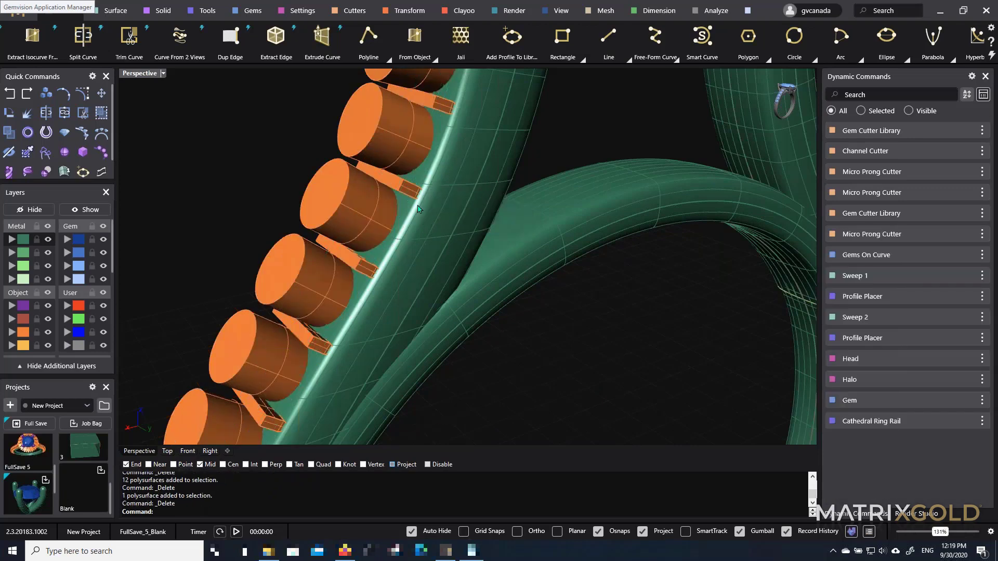
{"action": "key", "text": "ctrl+z"}
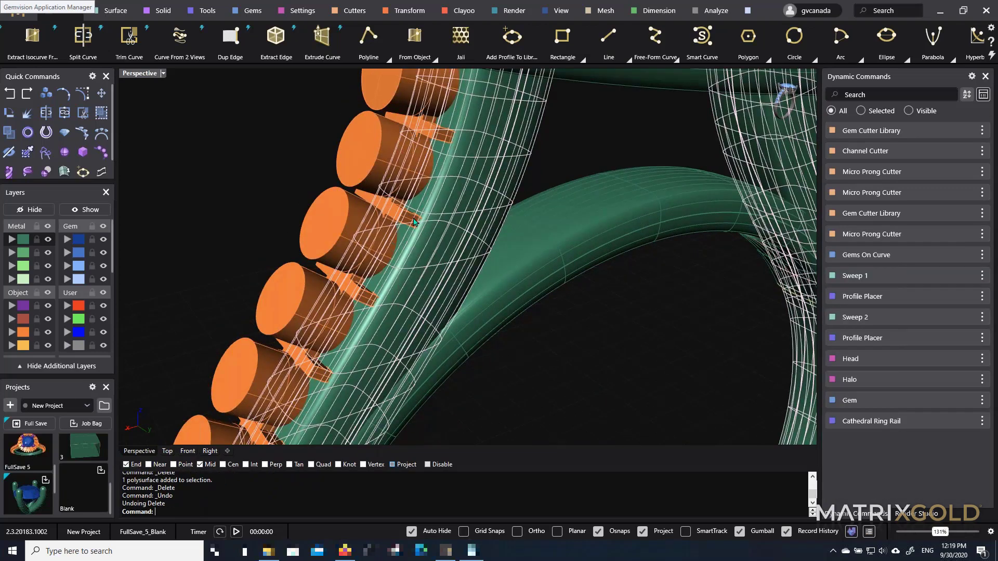
Delete the Micro Prong Cutters01 group between the shoulder gems
{"action": "scroll", "coordinate": [415, 222], "scroll_direction": "up", "scroll_amount": 6}
{"action": "left_click", "coordinate": [387, 218]}
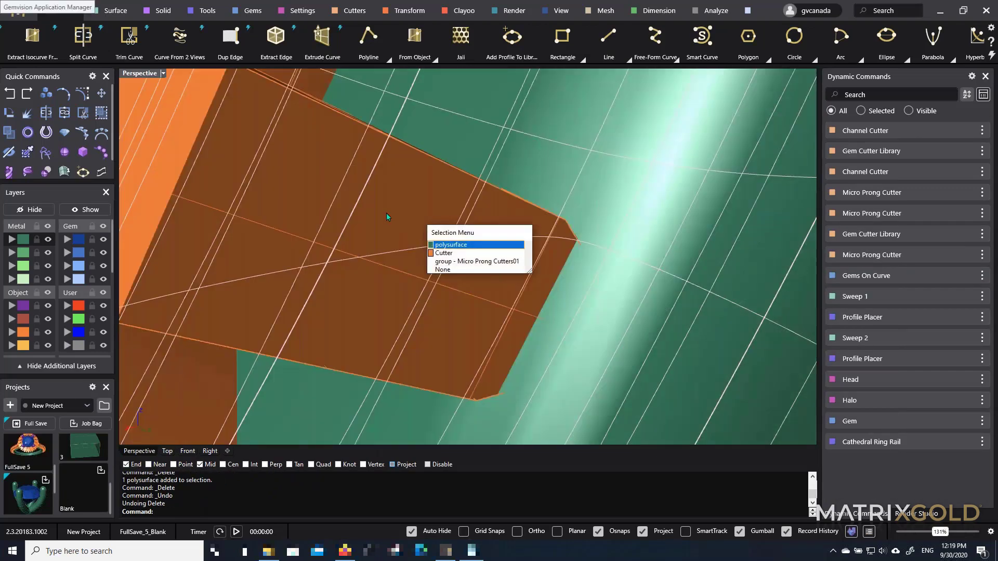
{"action": "left_click", "coordinate": [459, 262]}
{"action": "key", "text": "Delete"}
Edit the channel cutter running under the shoulder gem cutters and widen its start width to 1.2
{"action": "scroll", "coordinate": [475, 207], "scroll_direction": "up", "scroll_amount": 5}
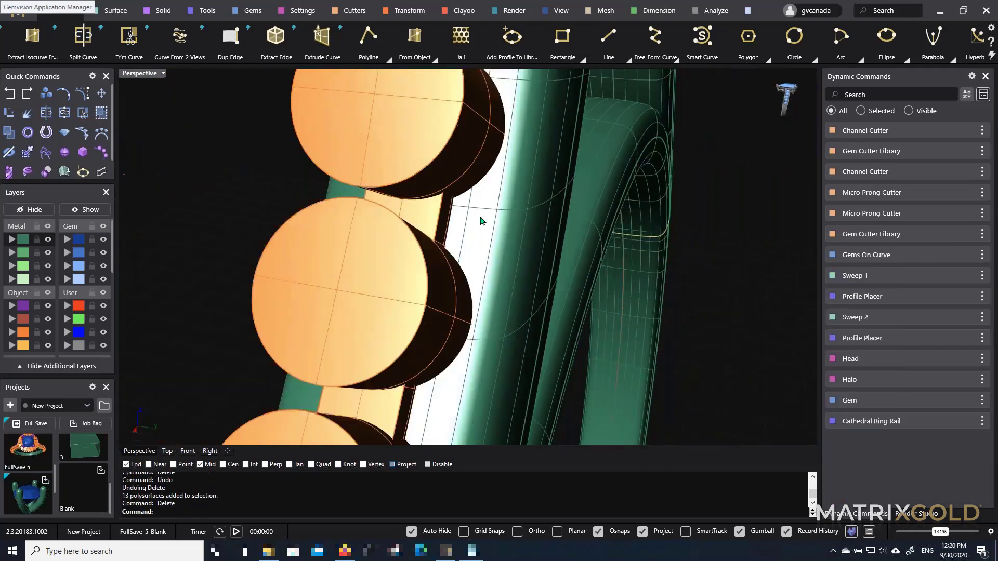
{"action": "right_click_drag", "start_coordinate": [482, 221], "coordinate": [512, 221]}
{"action": "scroll", "coordinate": [454, 197], "scroll_direction": "up", "scroll_amount": 3}
{"action": "left_click", "coordinate": [454, 193]}
{"action": "left_click", "coordinate": [472, 249]}
{"action": "key", "text": "F6"}
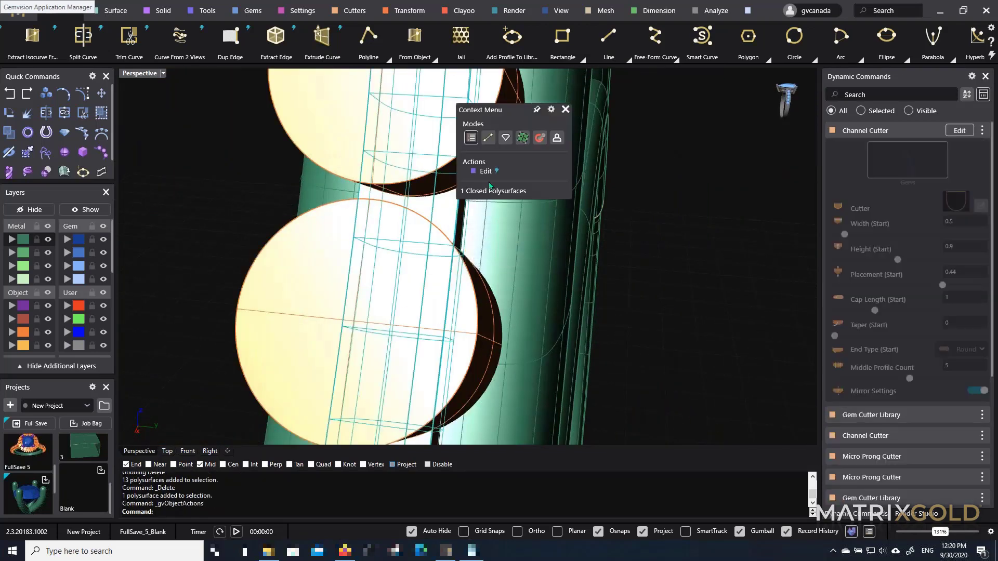
{"action": "left_click", "coordinate": [486, 172]}
{"action": "scroll", "coordinate": [487, 212], "scroll_direction": "down", "scroll_amount": 6}
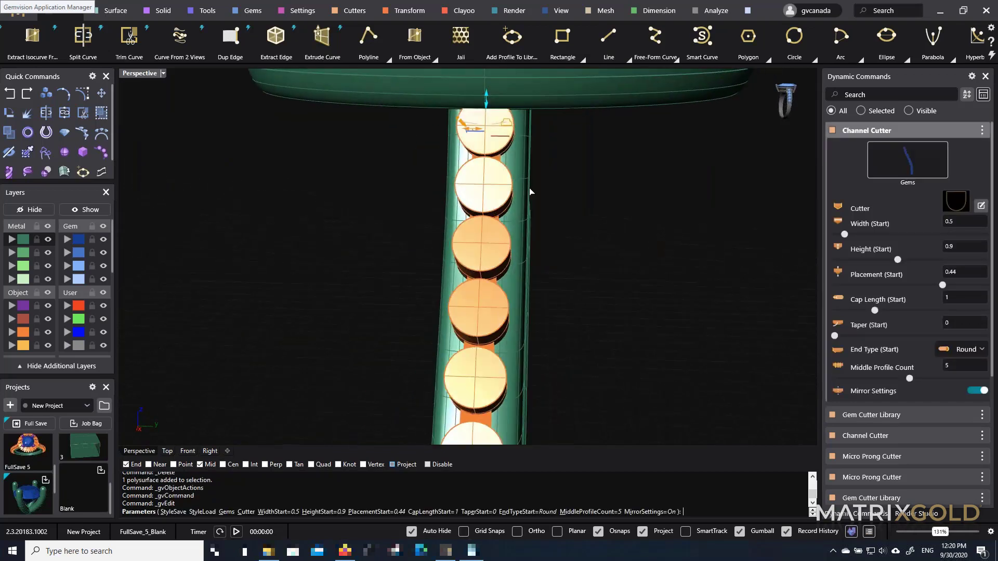
{"action": "scroll", "coordinate": [507, 128], "scroll_direction": "up", "scroll_amount": 5}
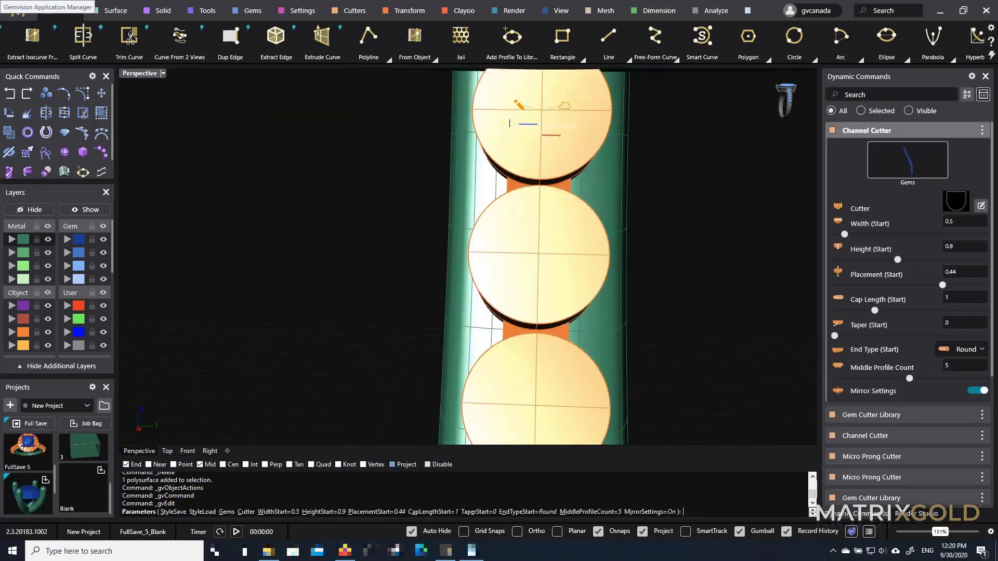
{"action": "left_click_drag", "start_coordinate": [509, 123], "coordinate": [465, 123]}
{"action": "right_click", "coordinate": [481, 191]}
{"action": "scroll", "coordinate": [494, 210], "scroll_direction": "down", "scroll_amount": 8}
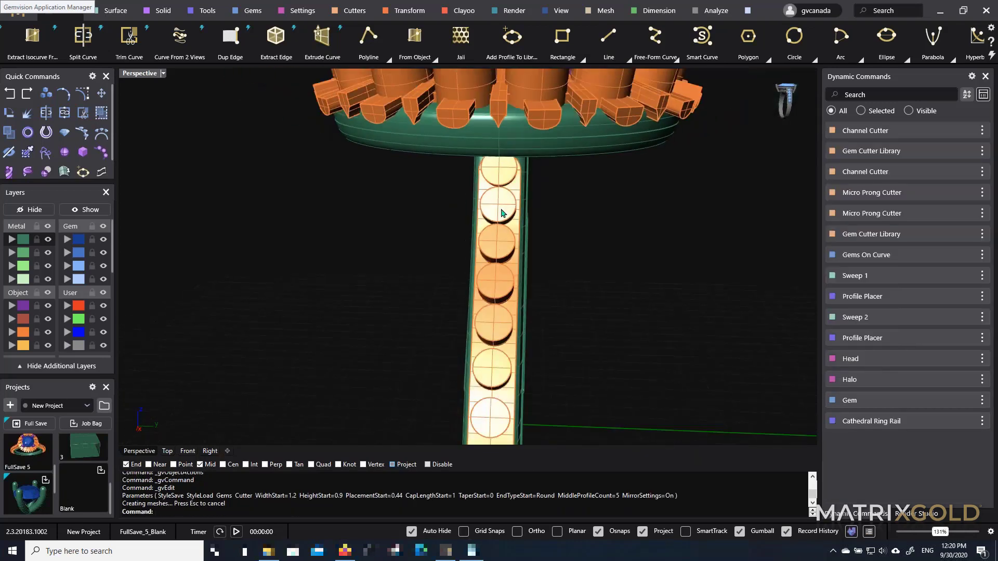
Mirror the shoulder's gem cutters and channel cutters to the opposite shoulder with YMirror on
{"action": "scroll", "coordinate": [507, 212], "scroll_direction": "up", "scroll_amount": 6}
{"action": "left_click", "coordinate": [513, 210]}
{"action": "left_click", "coordinate": [534, 247], "text": "shift"}
{"action": "left_click", "coordinate": [531, 214], "text": "shift"}
{"action": "scroll", "coordinate": [528, 214], "scroll_direction": "down", "scroll_amount": 4}
{"action": "right_click_drag", "start_coordinate": [512, 216], "coordinate": [442, 207]}
{"action": "left_click", "coordinate": [430, 19]}
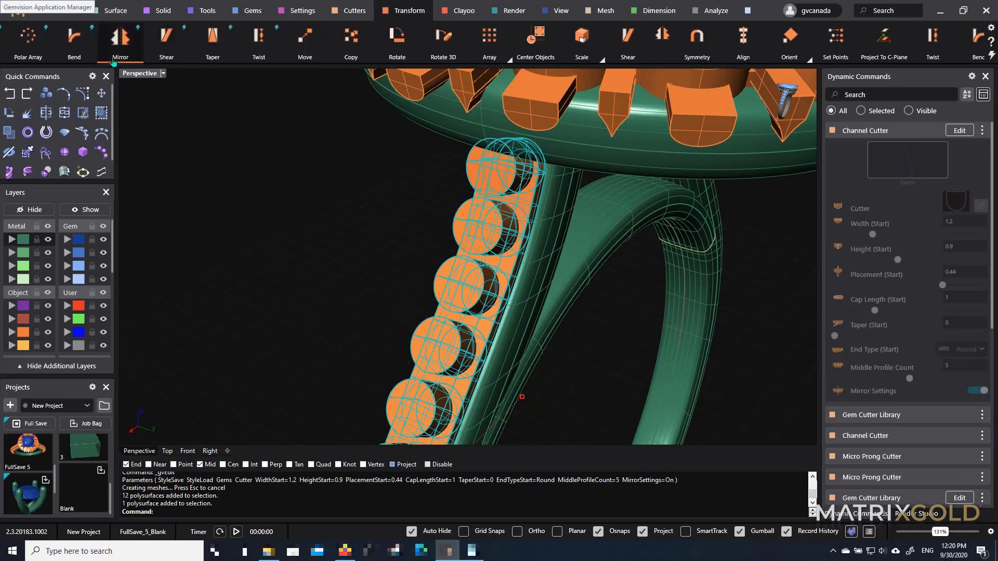
{"action": "left_click", "coordinate": [120, 38]}
{"action": "scroll", "coordinate": [416, 234], "scroll_direction": "down", "scroll_amount": 6}
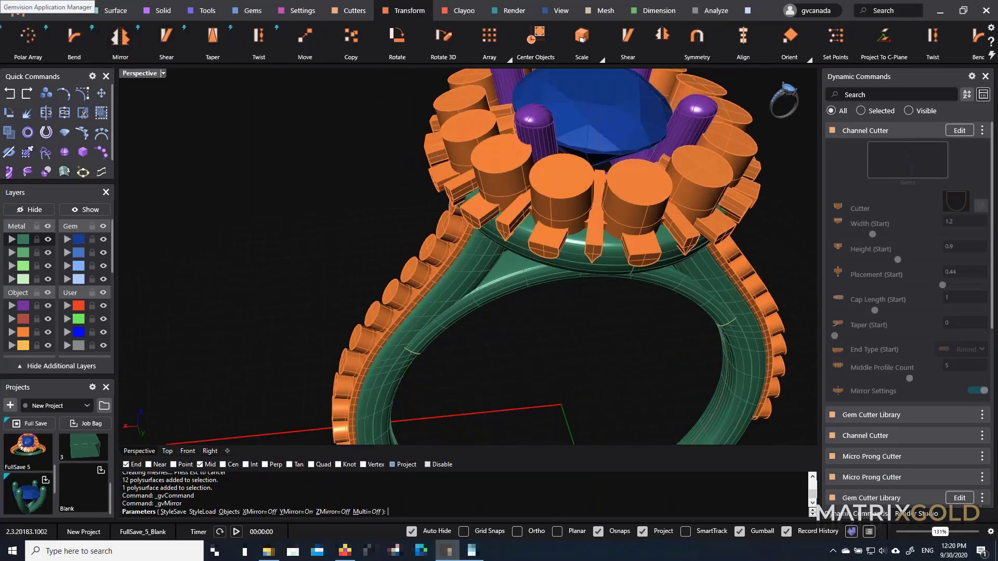
{"action": "scroll", "coordinate": [436, 233], "scroll_direction": "down", "scroll_amount": 2}
{"action": "mouse_move", "coordinate": [435, 233]}
{"action": "right_mouse_down"}
{"action": "mouse_move", "coordinate": [417, 281]}
{"action": "mouse_move", "coordinate": [419, 231]}
{"action": "right_mouse_up"}
{"action": "scroll", "coordinate": [622, 278], "scroll_direction": "up", "scroll_amount": 5}
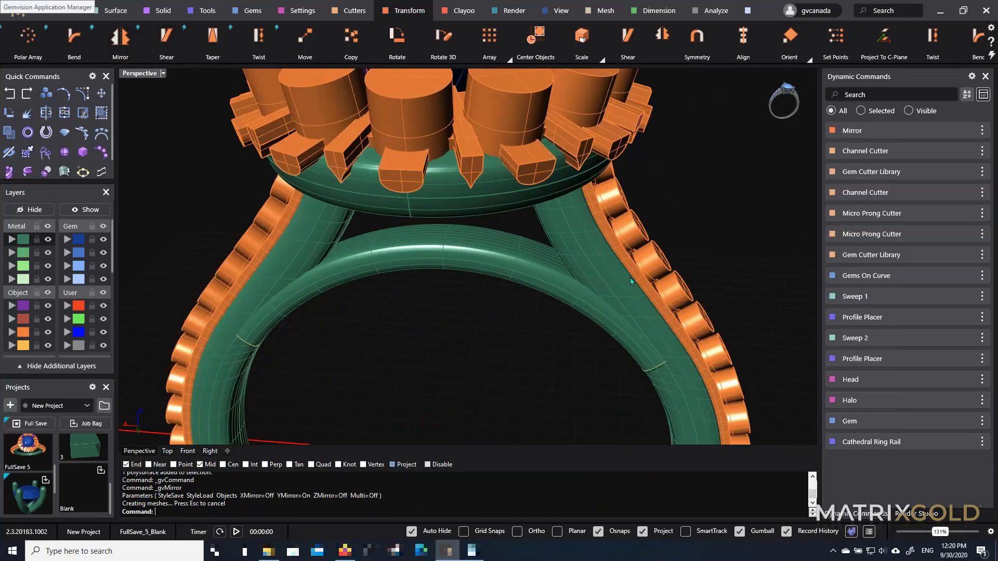
Examine the gem and channel cutters along both shoulders and the overall ring from the side and from above
{"action": "right_click_drag", "start_coordinate": [627, 279], "coordinate": [644, 334]}
{"action": "scroll", "coordinate": [642, 241], "scroll_direction": "down", "scroll_amount": 5}
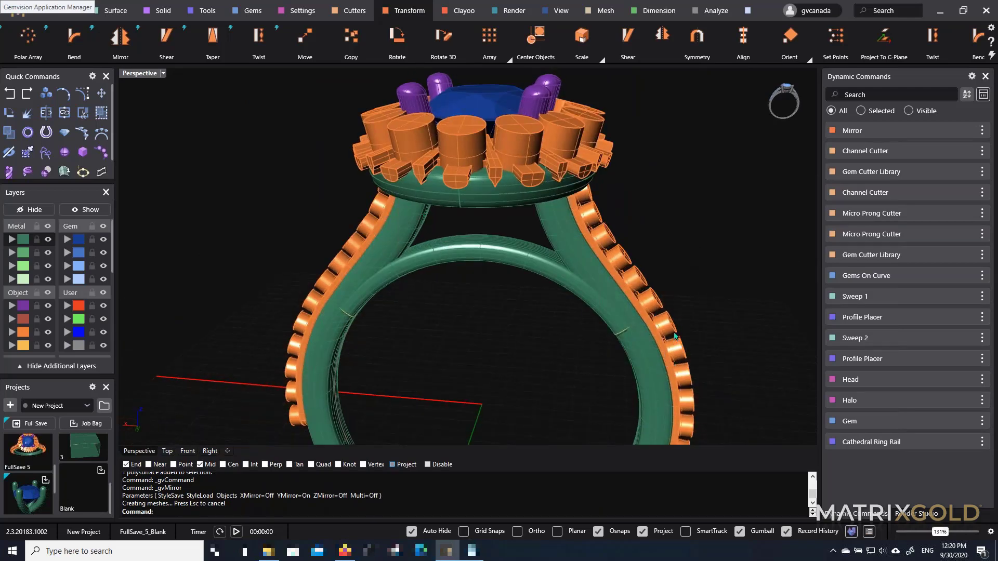
{"action": "scroll", "coordinate": [580, 290], "scroll_direction": "down", "scroll_amount": 4}
{"action": "right_click_drag", "start_coordinate": [581, 290], "coordinate": [563, 253]}
{"action": "scroll", "coordinate": [564, 317], "scroll_direction": "up", "scroll_amount": 5}
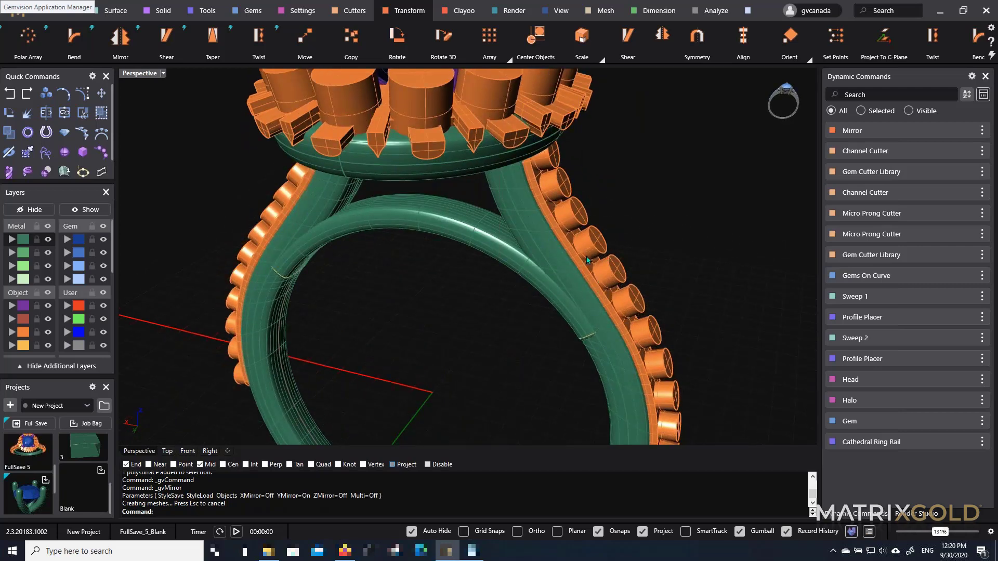
{"action": "scroll", "coordinate": [545, 238], "scroll_direction": "down", "scroll_amount": 5}
{"action": "right_click_drag", "start_coordinate": [545, 237], "coordinate": [592, 186]}
{"action": "scroll", "coordinate": [491, 271], "scroll_direction": "down", "scroll_amount": 2}
{"action": "right_click_drag", "start_coordinate": [494, 259], "coordinate": [473, 372]}
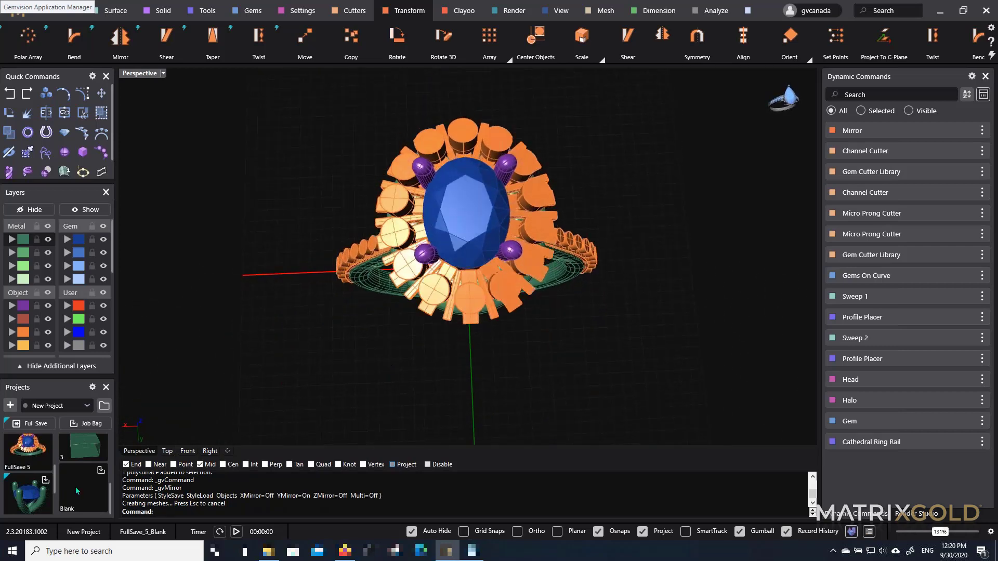
Switch from the halo ring to an empty, untitled model
{"action": "left_click", "coordinate": [28, 477]}
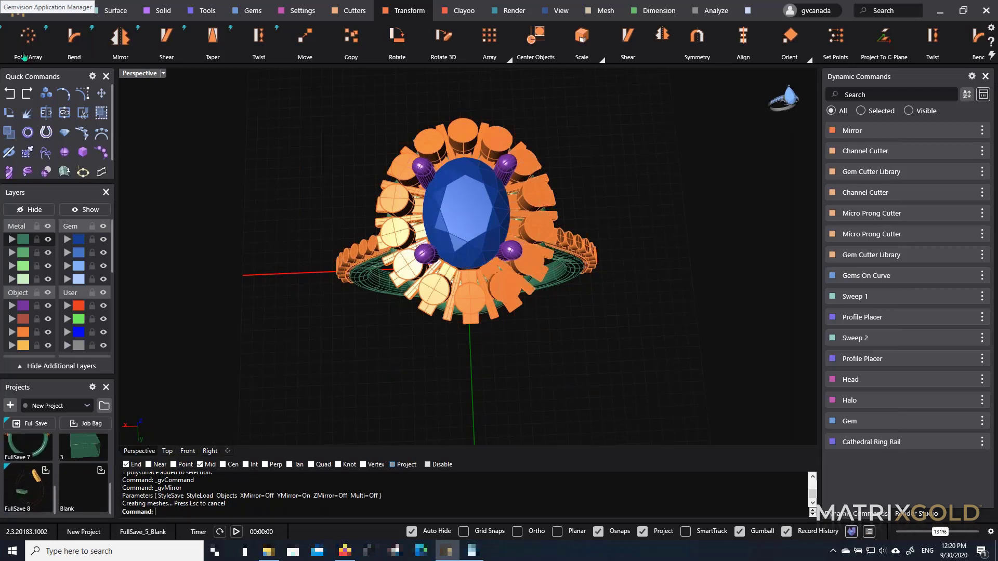
{"action": "right_click_drag", "start_coordinate": [475, 147], "coordinate": [448, 306]}
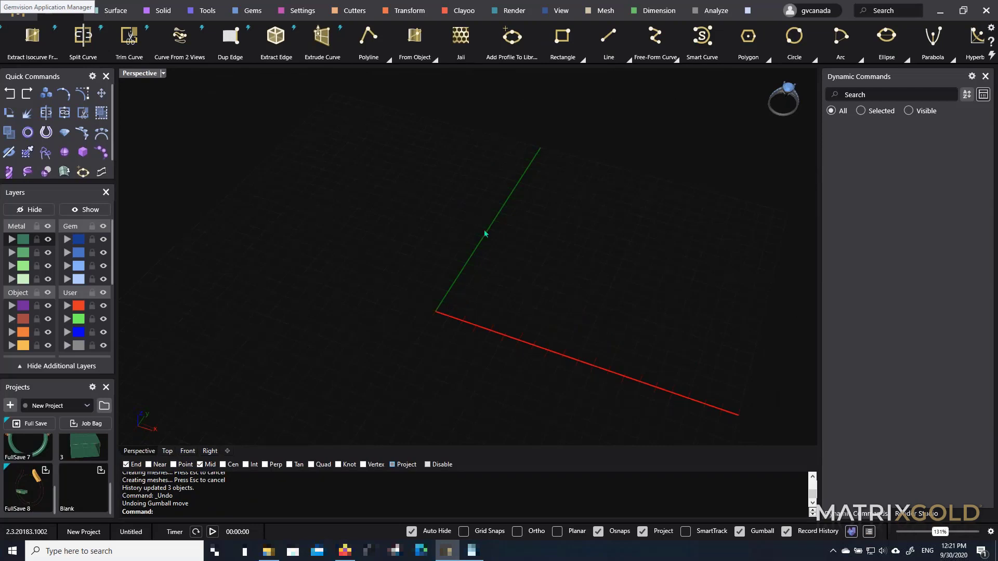
{"action": "right_click_drag", "start_coordinate": [567, 323], "coordinate": [485, 327]}
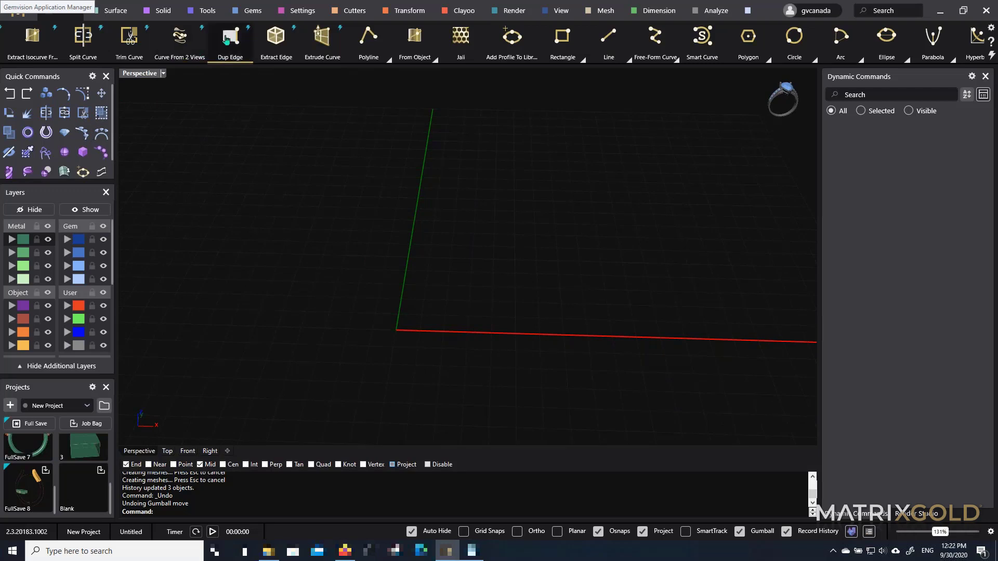
Draw a long corner-to-corner rectangle on the construction plane, spanning the origin
{"action": "left_click", "coordinate": [562, 37]}
{"action": "left_click", "coordinate": [290, 273]}
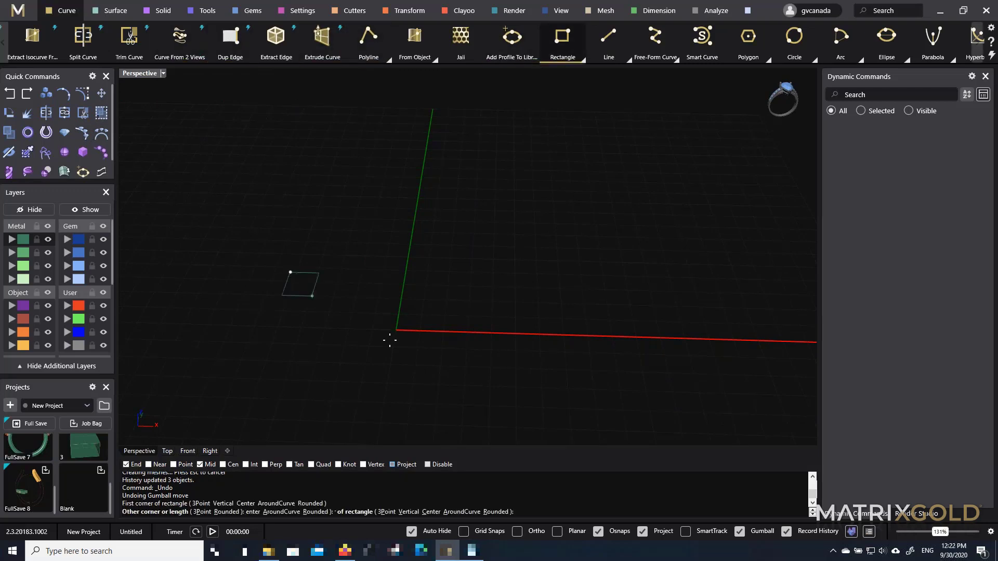
{"action": "left_click", "coordinate": [673, 392]}
{"action": "scroll", "coordinate": [588, 332], "scroll_direction": "down", "scroll_amount": 4}
{"action": "right_click_drag", "start_coordinate": [587, 332], "coordinate": [560, 294]}
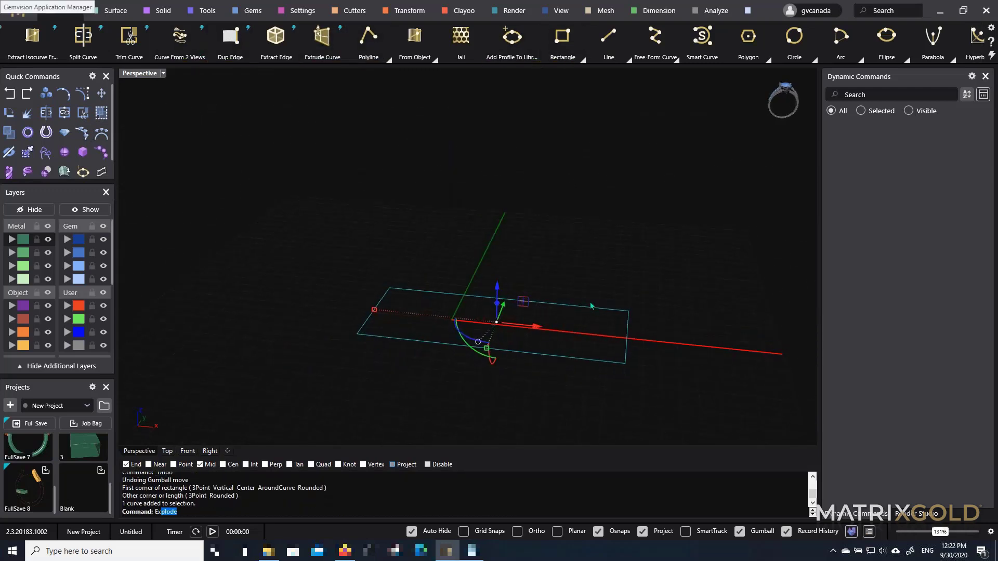
{"action": "key", "text": "Escape"}
{"action": "key", "text": "Escape"}
Extrude the rectangle as a solid block, with BothSides and Solid set to Yes
{"action": "left_click", "coordinate": [160, 11]}
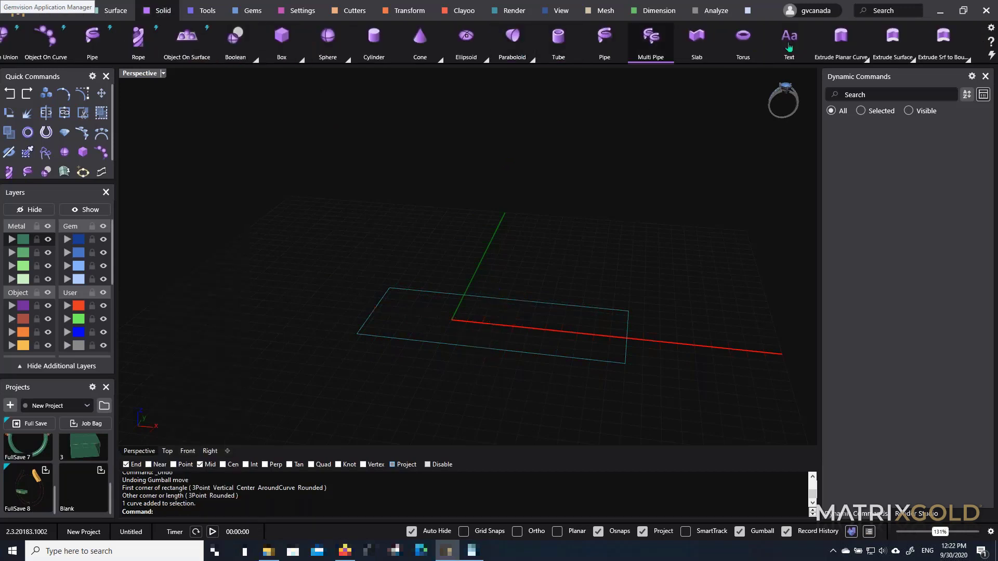
{"action": "left_click", "coordinate": [841, 36]}
{"action": "left_click", "coordinate": [625, 325]}
{"action": "key", "text": "Return"}
{"action": "right_click_drag", "start_coordinate": [669, 279], "coordinate": [678, 261]}
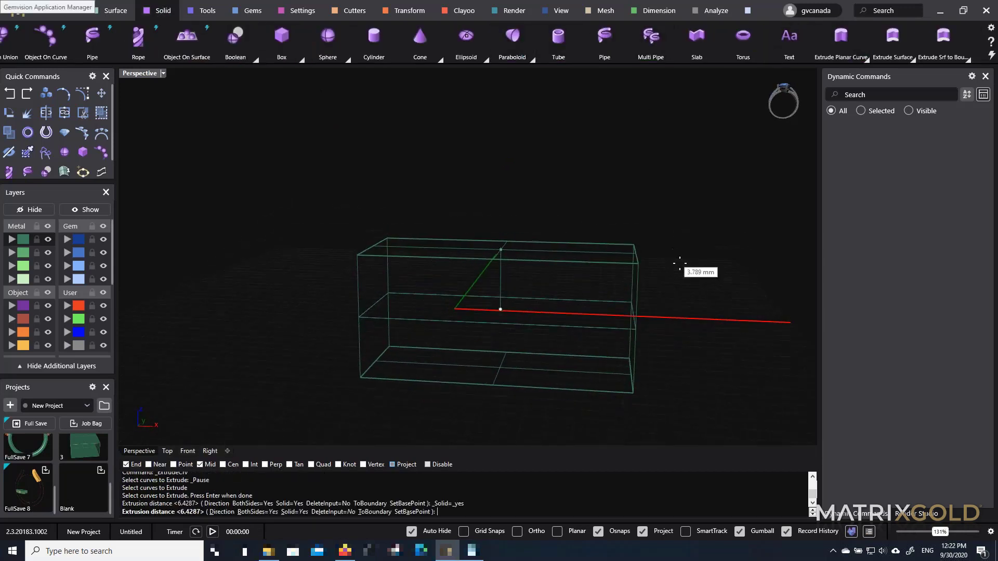
{"action": "left_click", "coordinate": [690, 290]}
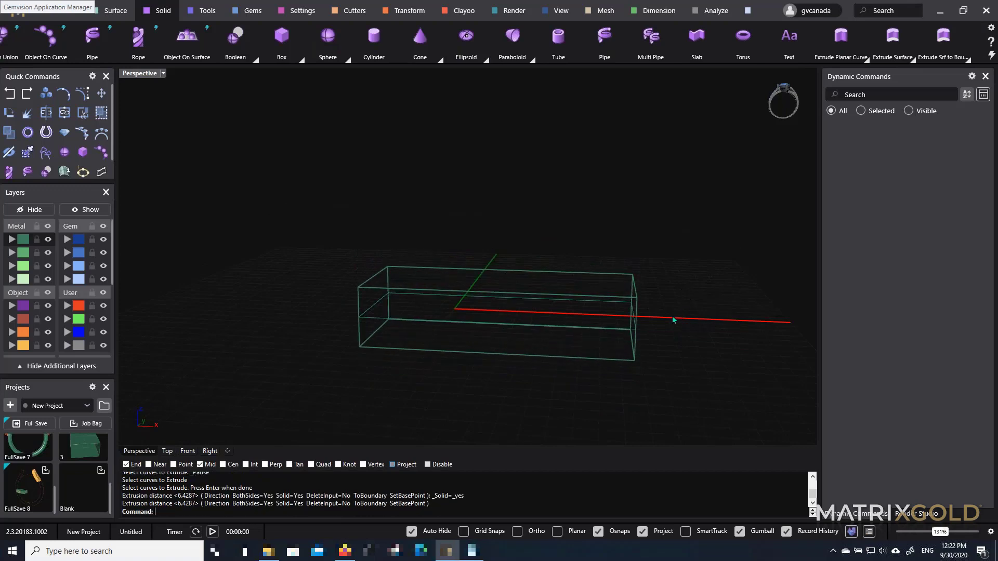
Stretch the block's source rectangle slightly lengthwise and set the Perspective view's display mode to Shaded
{"action": "left_click", "coordinate": [625, 331]}
{"action": "mouse_move", "coordinate": [376, 305]}
{"action": "left_mouse_down"}
{"action": "mouse_move", "coordinate": [267, 298]}
{"action": "mouse_move", "coordinate": [370, 304]}
{"action": "left_mouse_up"}
{"action": "left_click", "coordinate": [207, 181]}
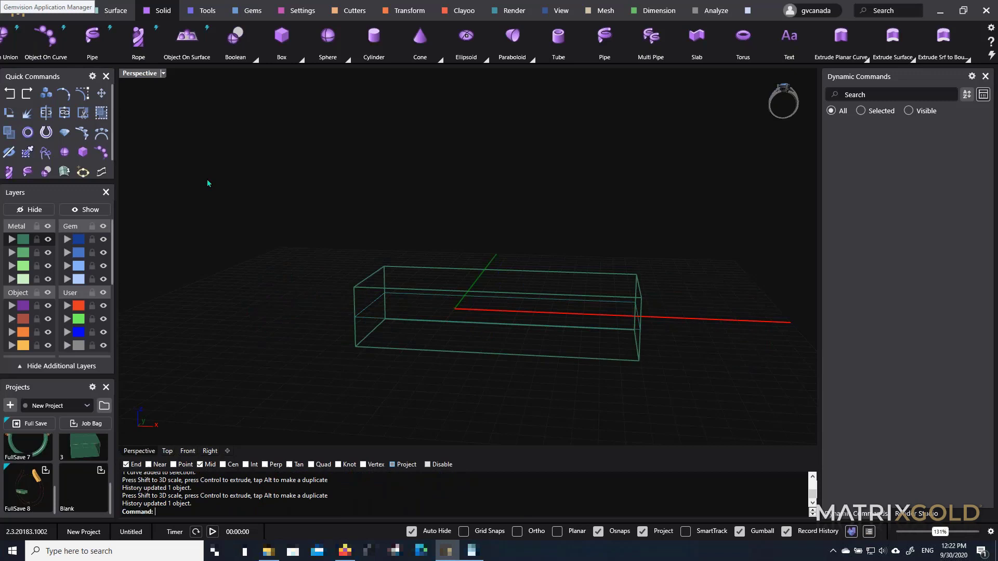
{"action": "left_click", "coordinate": [163, 76]}
{"action": "left_click", "coordinate": [187, 97]}
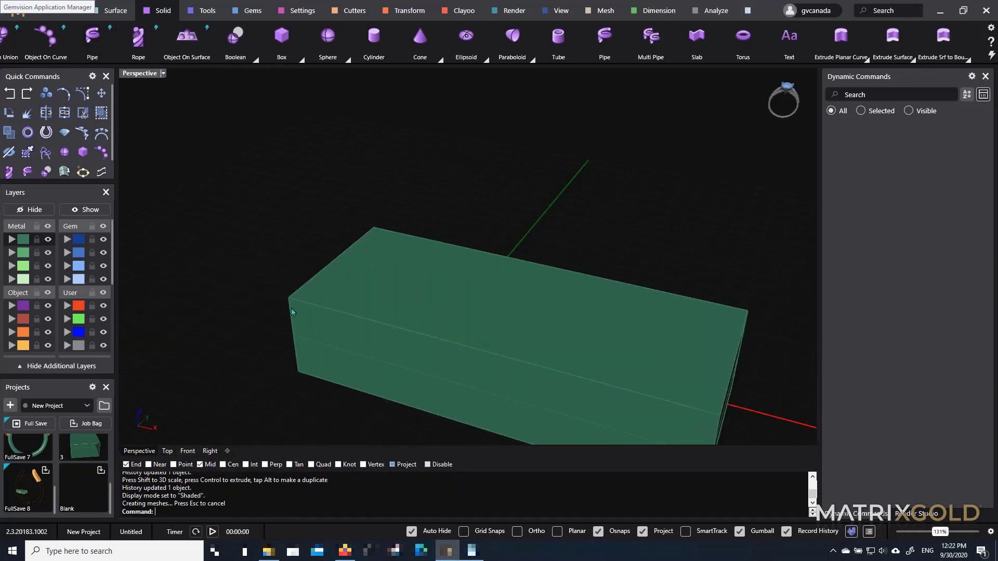
Extract a lengthwise isocurve in the U direction across the middle of the block's upper face
{"action": "key", "text": "Return"}
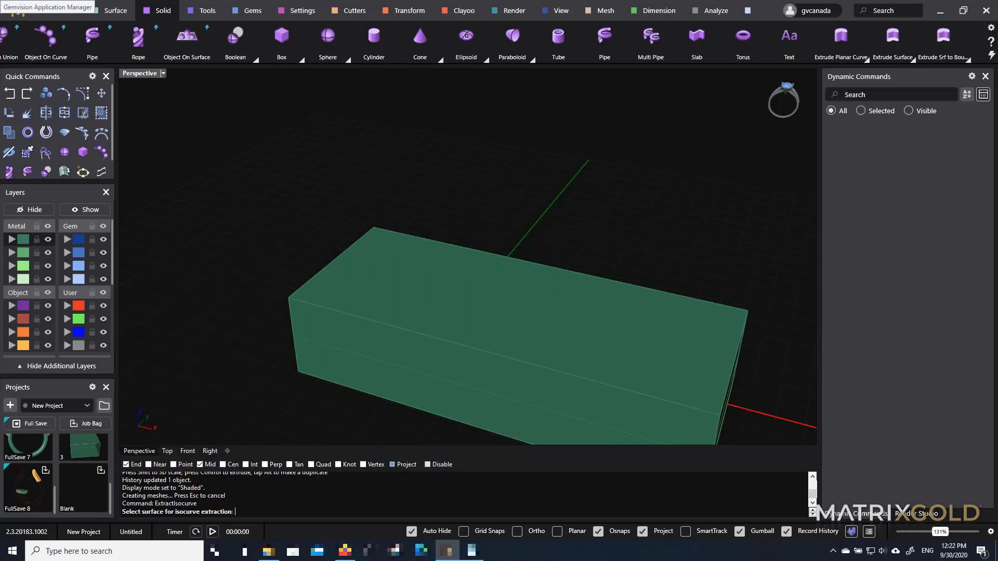
{"action": "left_click", "coordinate": [410, 291]}
{"action": "left_click", "coordinate": [412, 290]}
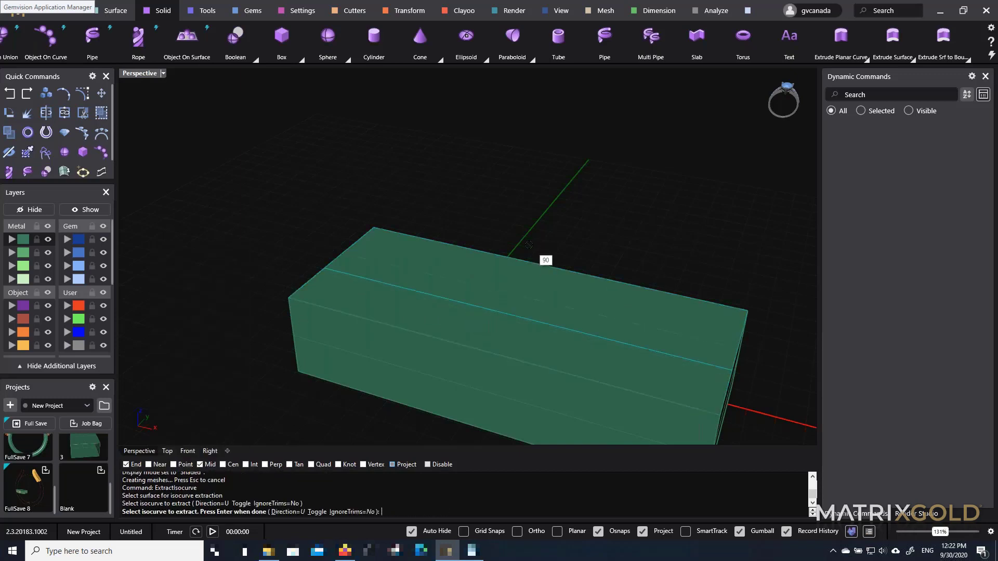
{"action": "key", "text": "Return"}
Stretch the block's source rectangle further lengthwise so the block and its extracted isocurve update through history
{"action": "left_click", "coordinate": [431, 375]}
{"action": "right_click", "coordinate": [432, 375]}
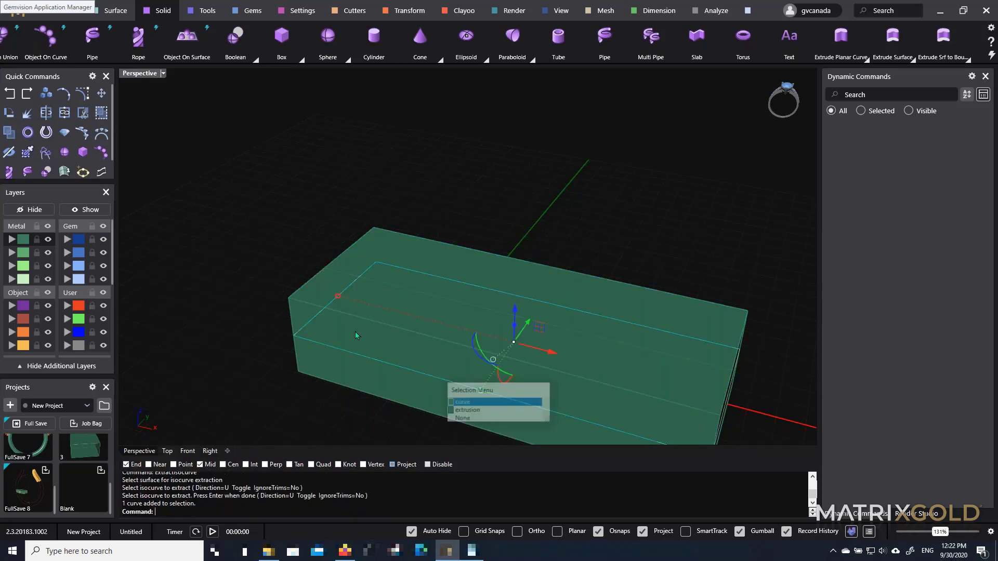
{"action": "mouse_move", "coordinate": [338, 298]}
{"action": "left_mouse_down"}
{"action": "mouse_move", "coordinate": [302, 286]}
{"action": "mouse_move", "coordinate": [319, 294]}
{"action": "left_mouse_up"}
{"action": "right_click_drag", "start_coordinate": [423, 259], "coordinate": [444, 209]}
{"action": "left_click", "coordinate": [444, 207]}
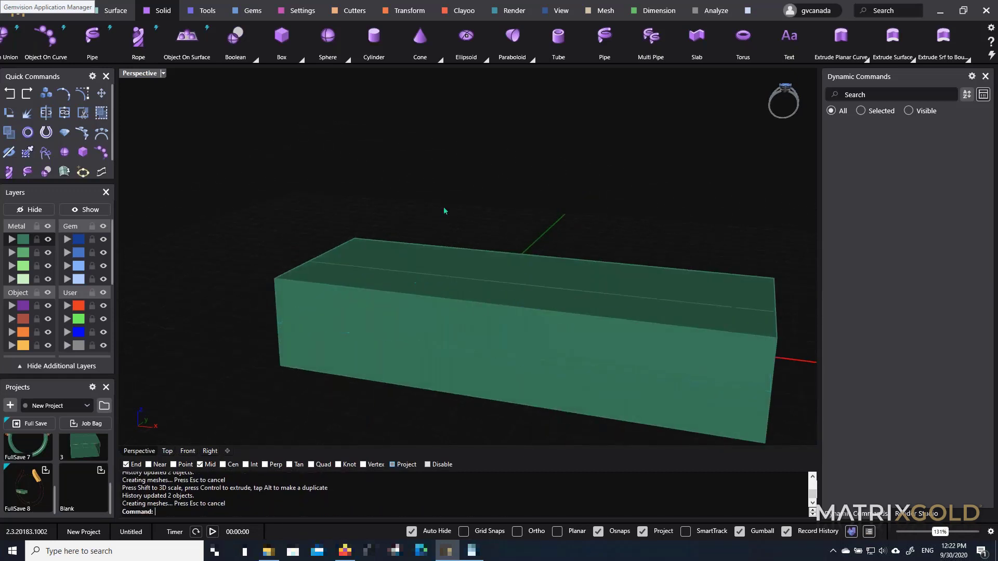
Delete the extracted isocurve from the block's upper face
{"action": "left_click", "coordinate": [368, 270]}
{"action": "left_click", "coordinate": [404, 266]}
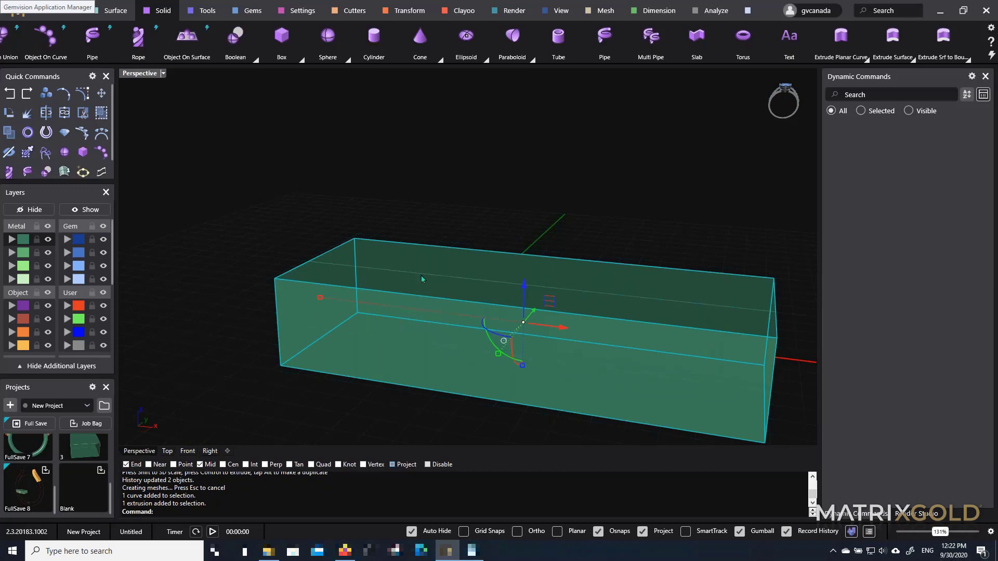
{"action": "right_click_drag", "start_coordinate": [425, 283], "coordinate": [413, 285]}
{"action": "scroll", "coordinate": [412, 282], "scroll_direction": "down", "scroll_amount": 5}
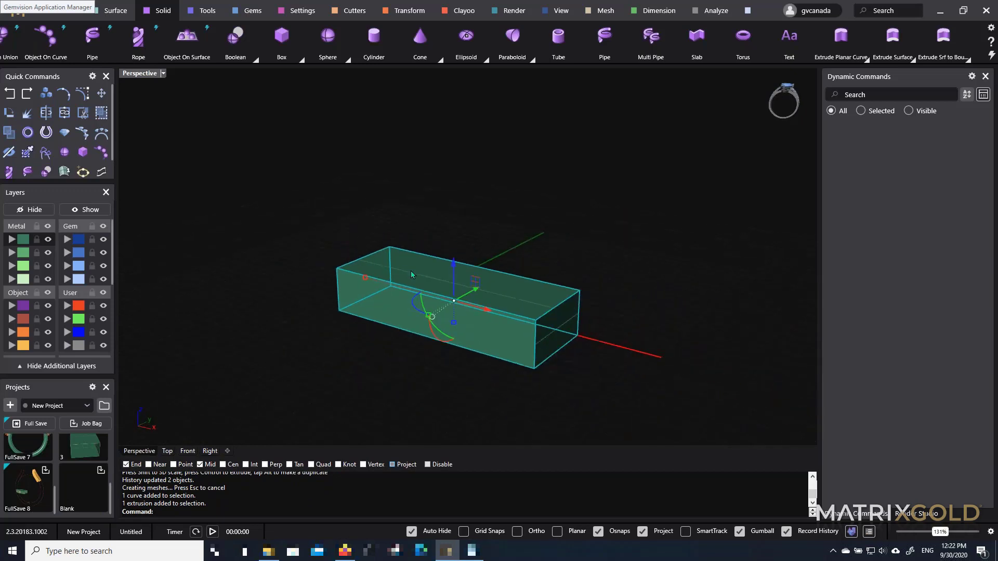
{"action": "scroll", "coordinate": [411, 270], "scroll_direction": "up", "scroll_amount": 5}
{"action": "left_click", "coordinate": [409, 227]}
{"action": "left_click", "coordinate": [375, 266]}
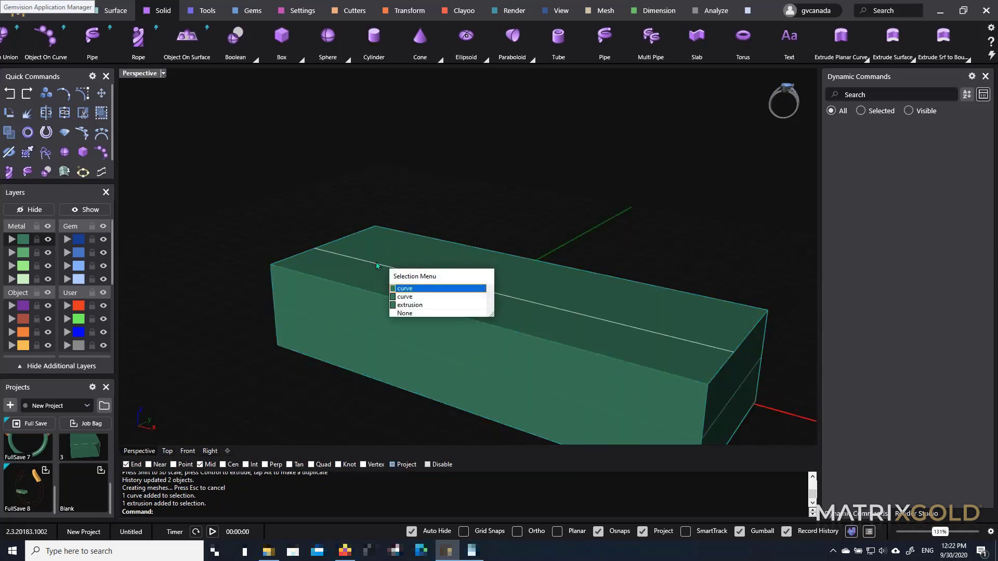
{"action": "left_click", "coordinate": [402, 287]}
{"action": "key", "text": "Delete"}
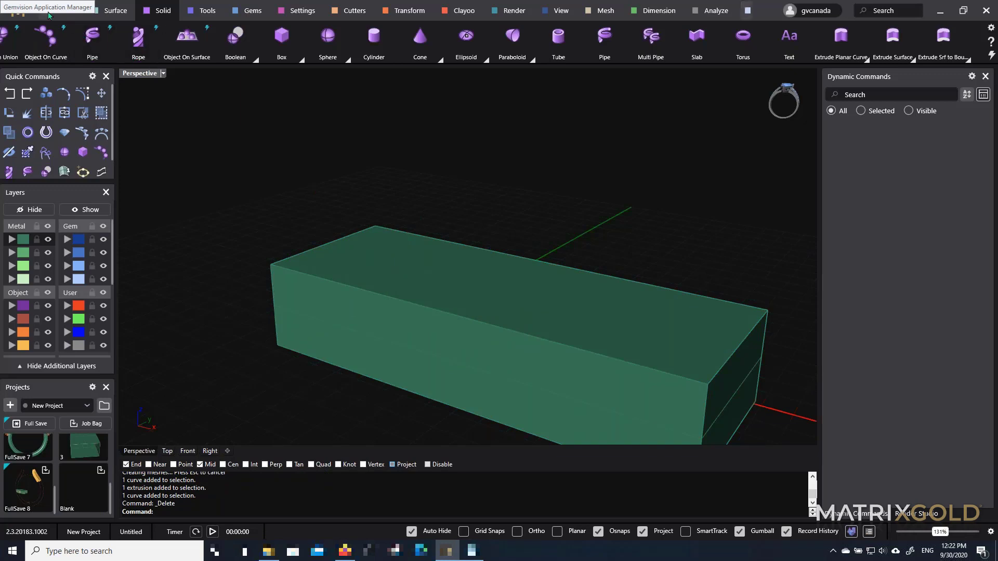
Create a sphere with a radius of about 2 mm at one end of the block
{"action": "right_click_drag", "start_coordinate": [584, 347], "coordinate": [358, 407]}
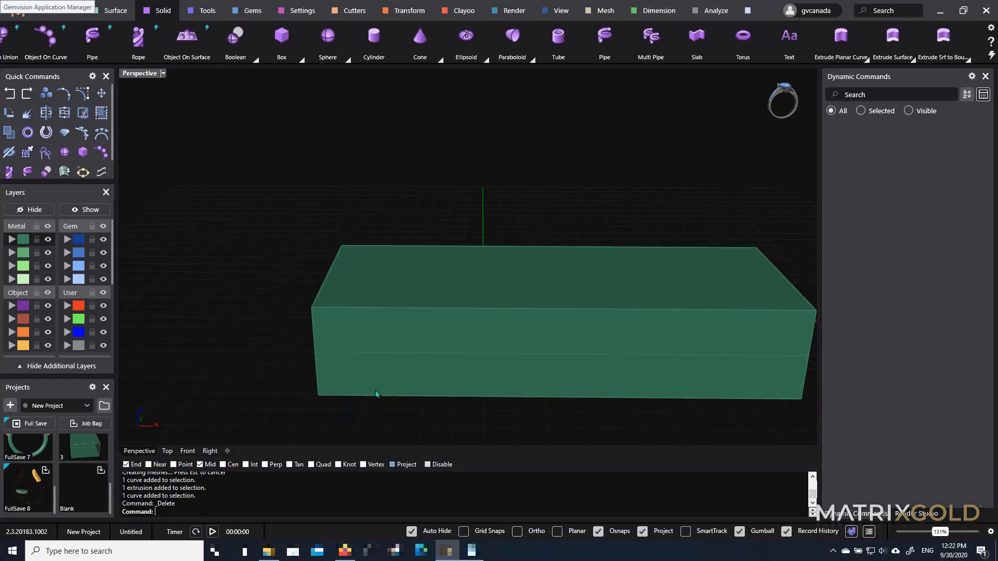
{"action": "right_click_drag", "start_coordinate": [375, 391], "coordinate": [296, 357]}
{"action": "right_click_drag", "start_coordinate": [511, 318], "coordinate": [515, 347]}
{"action": "scroll", "coordinate": [516, 346], "scroll_direction": "up", "scroll_amount": 2}
{"action": "scroll", "coordinate": [357, 277], "scroll_direction": "down", "scroll_amount": 2}
{"action": "scroll", "coordinate": [491, 323], "scroll_direction": "up", "scroll_amount": 1}
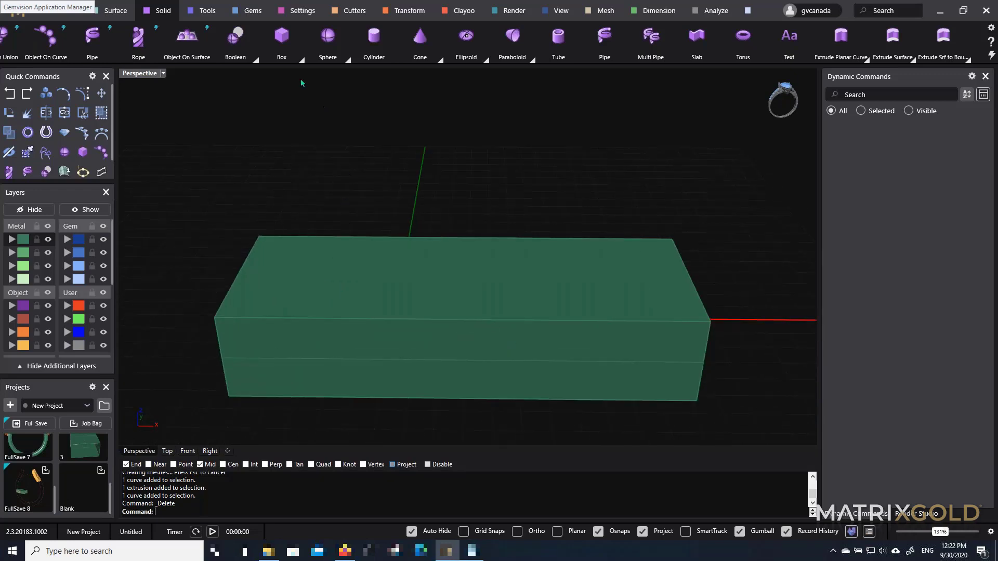
{"action": "left_click", "coordinate": [328, 36]}
{"action": "left_click", "coordinate": [667, 275]}
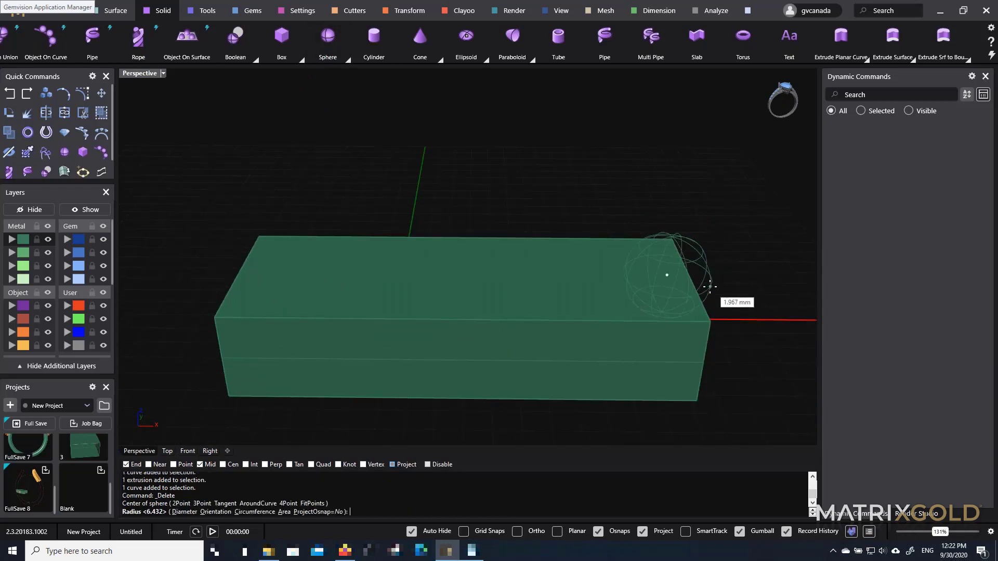
{"action": "left_click", "coordinate": [710, 286]}
Raise the sphere vertically so it sits partly above the block's upper face at the end corner
{"action": "right_click_drag", "start_coordinate": [618, 239], "coordinate": [568, 227]}
{"action": "left_click", "coordinate": [627, 223]}
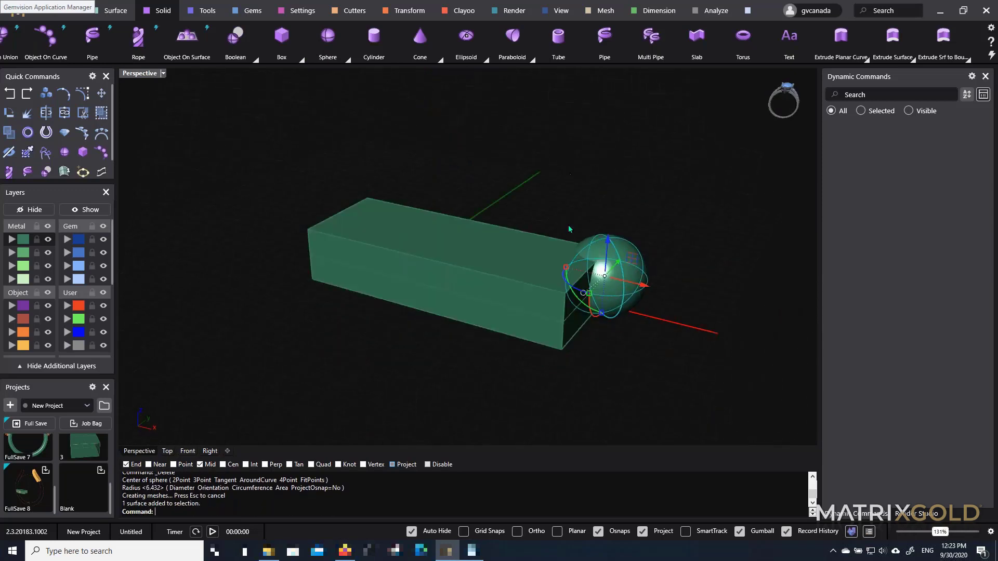
{"action": "scroll", "coordinate": [605, 239], "scroll_direction": "up", "scroll_amount": 4}
{"action": "left_click_drag", "start_coordinate": [616, 261], "coordinate": [618, 219]}
{"action": "left_click", "coordinate": [508, 180]}
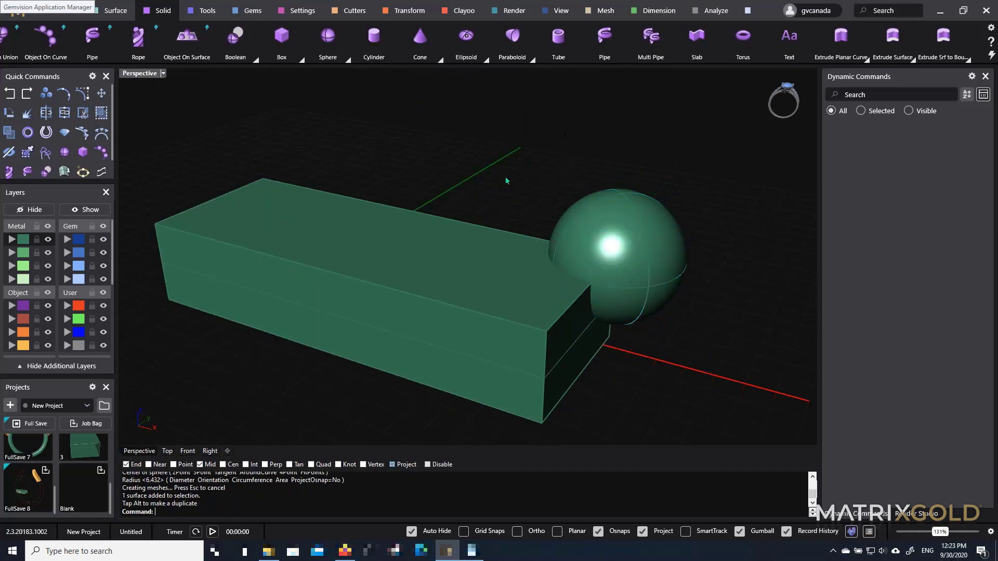
{"action": "right_click_drag", "start_coordinate": [508, 180], "coordinate": [566, 178]}
{"action": "scroll", "coordinate": [29, 48], "scroll_direction": "up", "scroll_amount": 4}
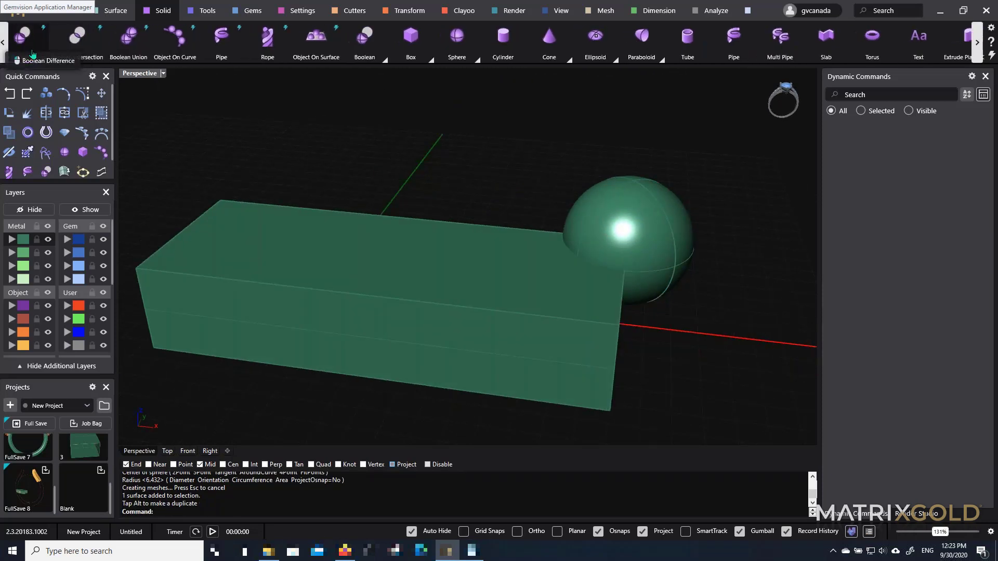
Subtract the sphere from the block's end corner with a Boolean Difference
{"action": "left_click", "coordinate": [29, 48]}
{"action": "left_click", "coordinate": [404, 263]}
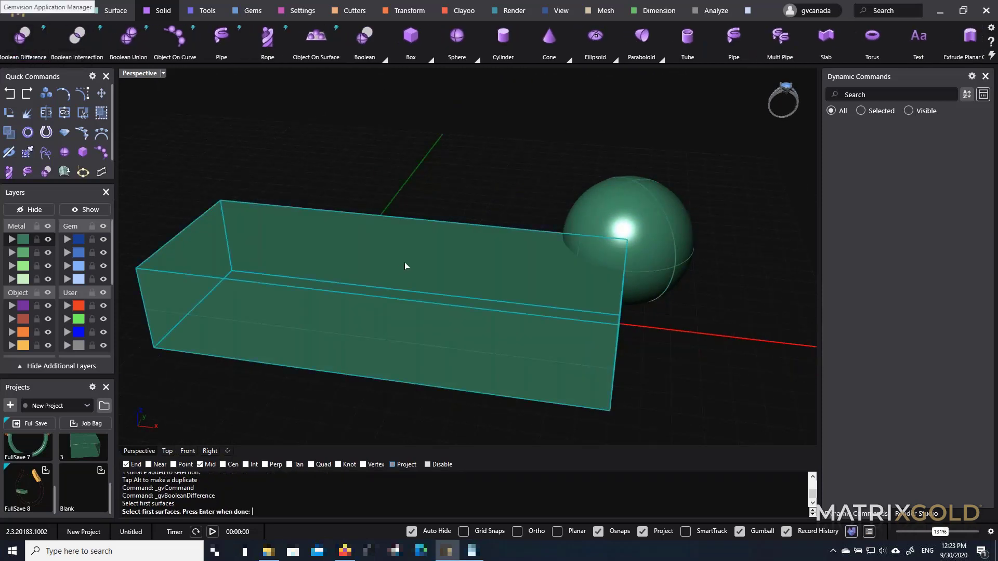
{"action": "key", "text": "Return"}
{"action": "left_click", "coordinate": [575, 235]}
{"action": "key", "text": "Return"}
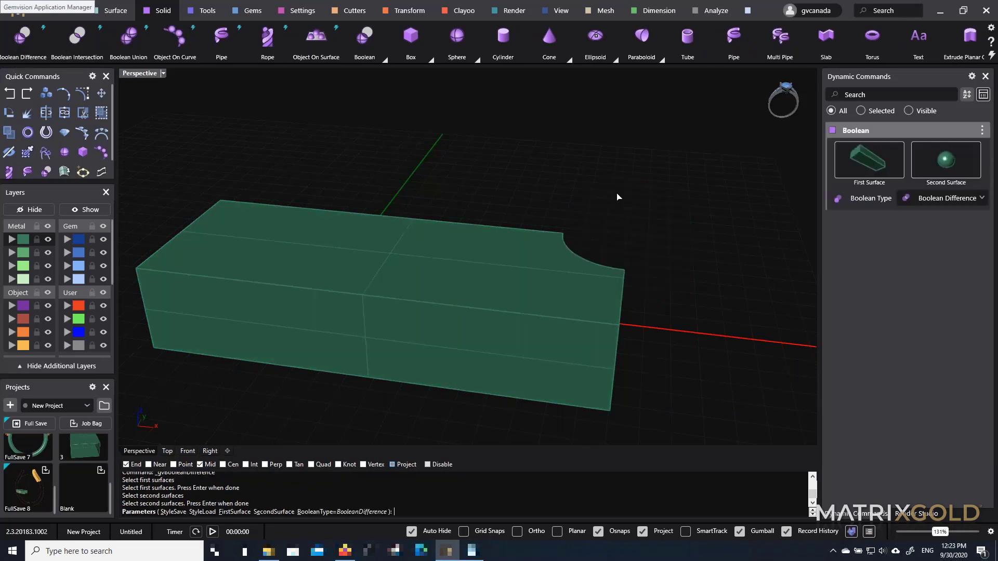
{"action": "left_click", "coordinate": [617, 193]}
Stretch the block's base rectangle lengthwise at both ends, well past the sphere, so the cut block updates through history
{"action": "scroll", "coordinate": [613, 197], "scroll_direction": "down", "scroll_amount": 2}
{"action": "right_click_drag", "start_coordinate": [613, 199], "coordinate": [648, 244]}
{"action": "left_click", "coordinate": [494, 262]}
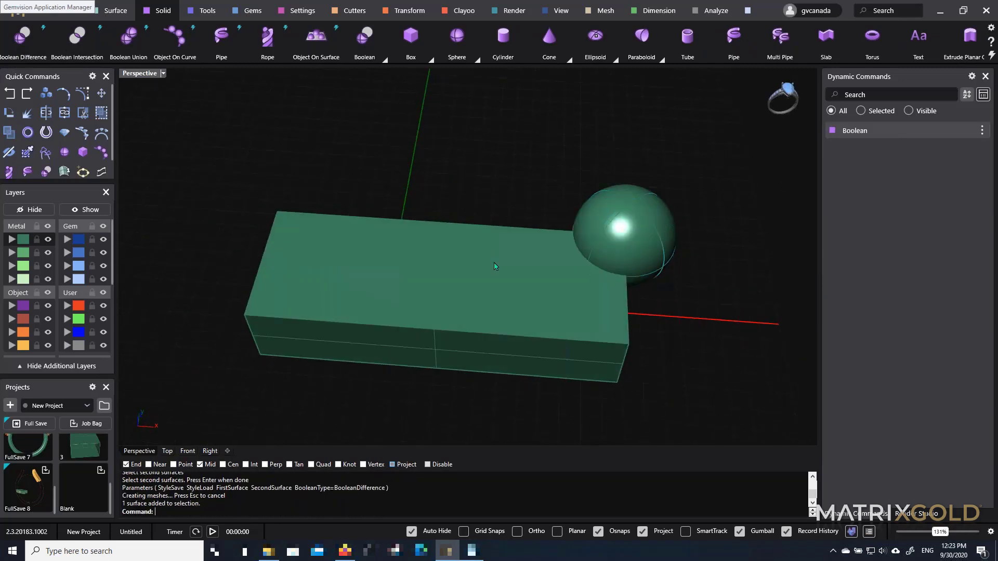
{"action": "left_click", "coordinate": [495, 210]}
{"action": "right_click_drag", "start_coordinate": [466, 318], "coordinate": [472, 301]}
{"action": "left_click", "coordinate": [441, 341]}
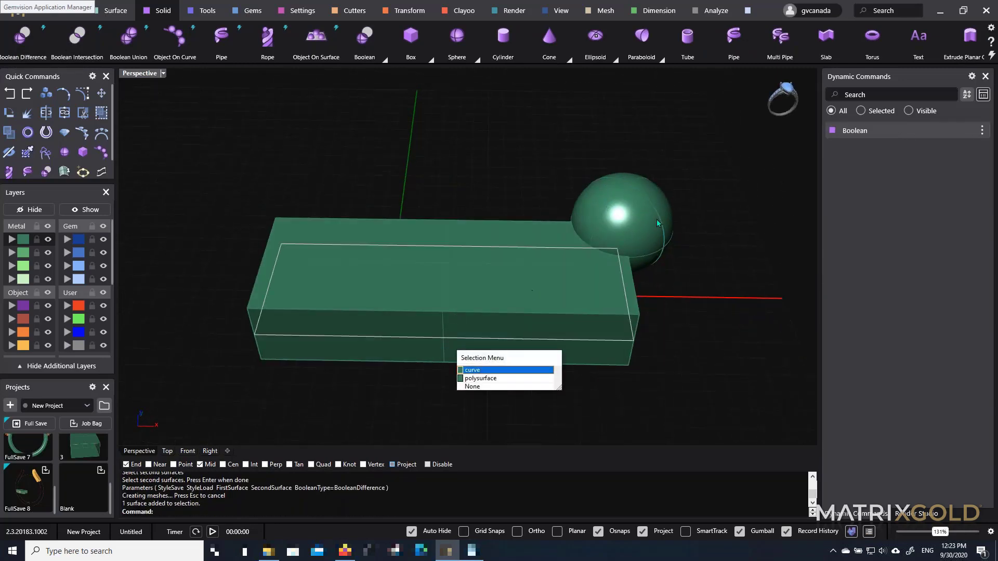
{"action": "left_click", "coordinate": [608, 203]}
{"action": "right_click_drag", "start_coordinate": [608, 206], "coordinate": [555, 375]}
{"action": "left_click", "coordinate": [557, 370]}
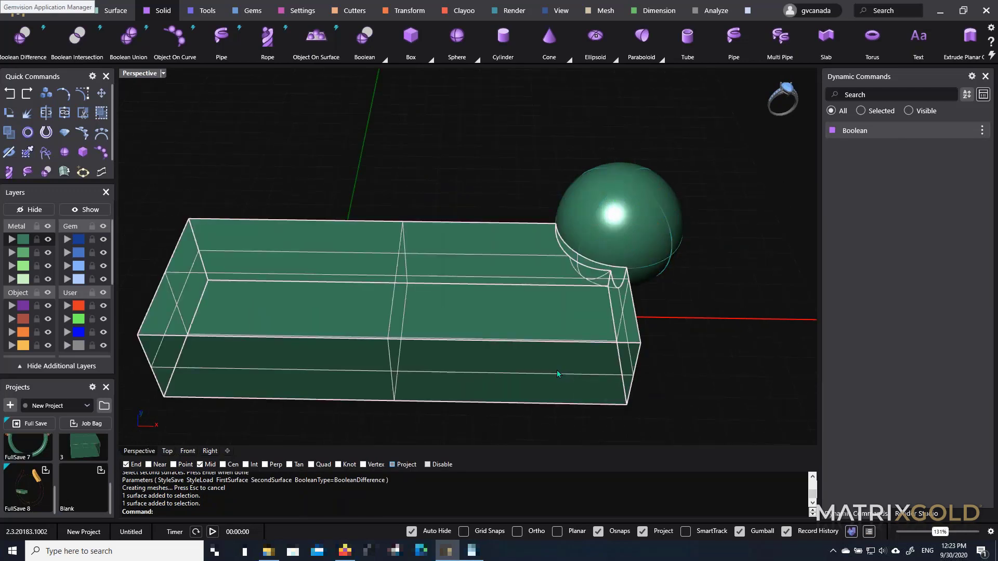
{"action": "left_click", "coordinate": [557, 373]}
{"action": "left_click", "coordinate": [558, 373]}
{"action": "scroll", "coordinate": [554, 371], "scroll_direction": "down", "scroll_amount": 6}
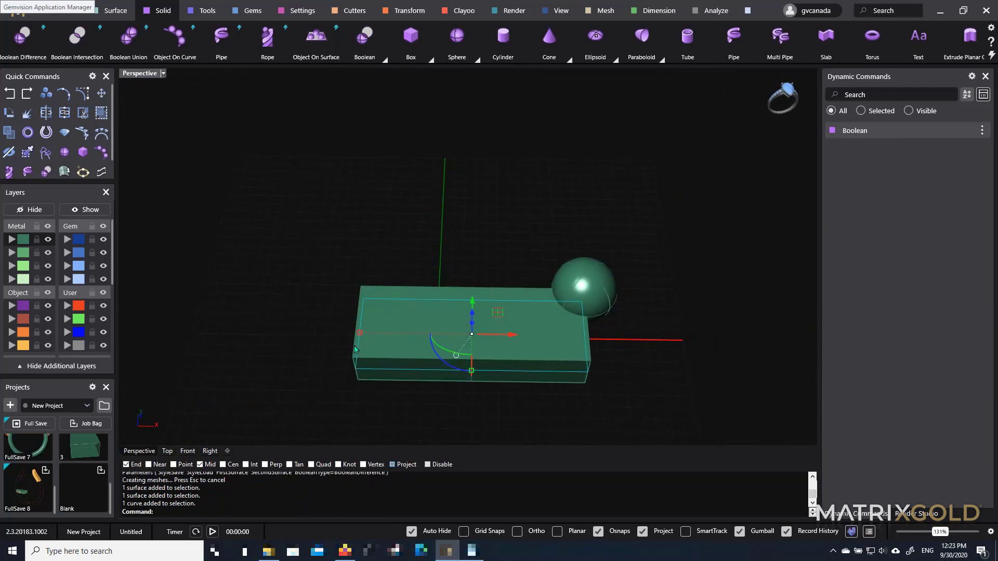
{"action": "left_click_drag", "start_coordinate": [360, 334], "coordinate": [255, 331]}
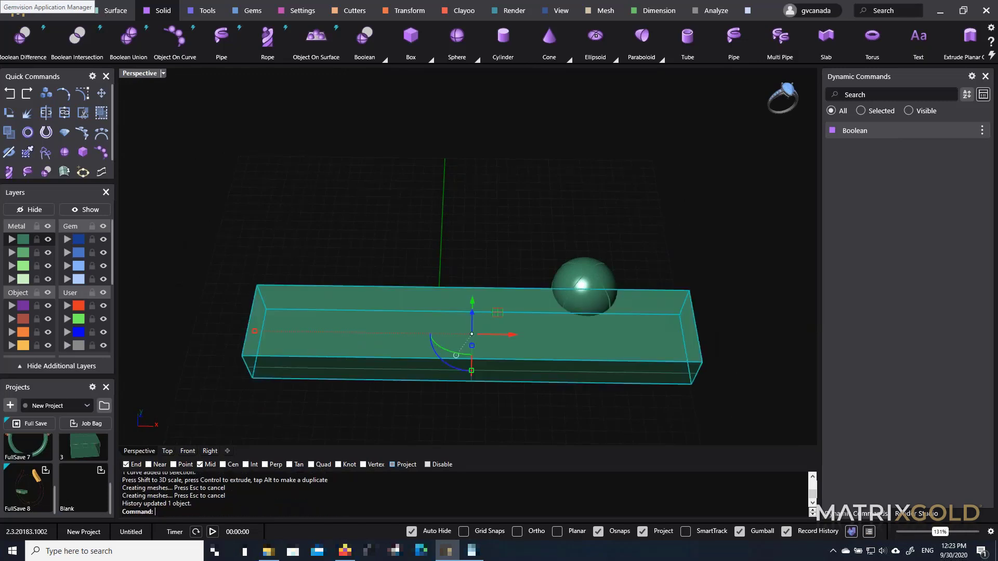
Move the sphere and the original uncut block to the Metal 04 layer and hide that layer
{"action": "left_click", "coordinate": [685, 255]}
{"action": "scroll", "coordinate": [533, 312], "scroll_direction": "up", "scroll_amount": 7}
{"action": "right_click_drag", "start_coordinate": [666, 295], "coordinate": [552, 291]}
{"action": "left_click", "coordinate": [562, 358]}
{"action": "key", "text": "Return"}
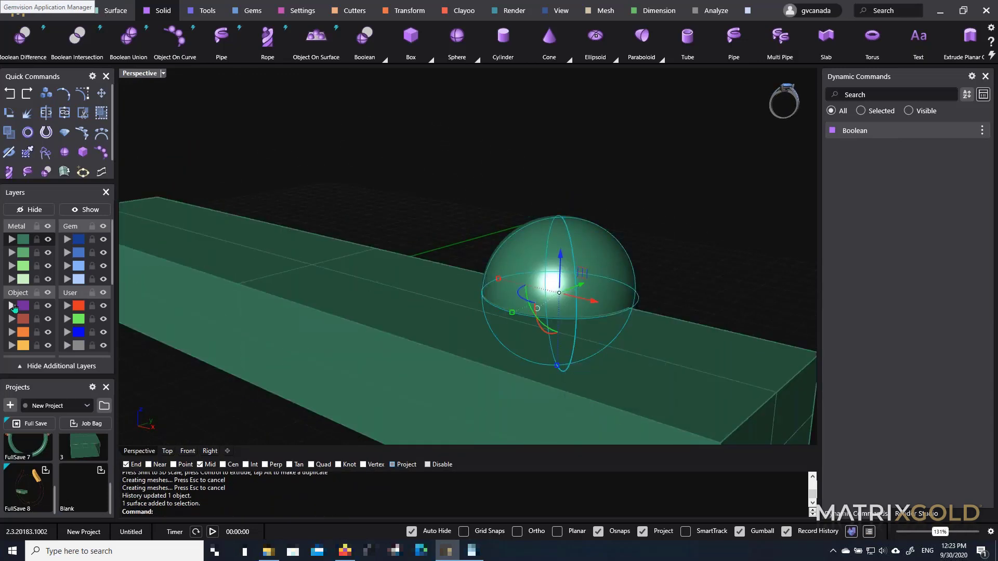
{"action": "left_click", "coordinate": [23, 280]}
{"action": "left_click", "coordinate": [47, 279]}
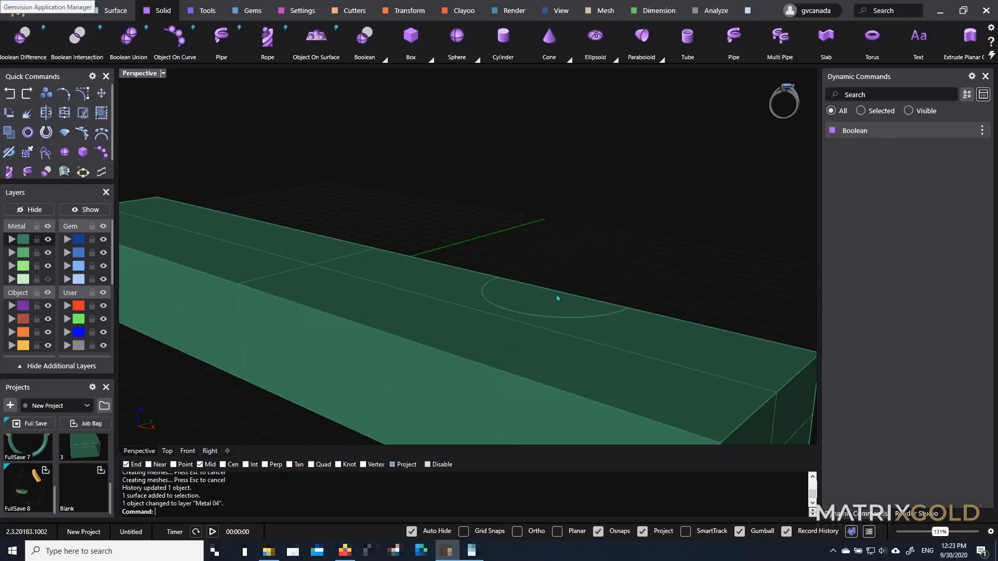
{"action": "left_click", "coordinate": [557, 298]}
{"action": "left_click", "coordinate": [23, 279]}
{"action": "scroll", "coordinate": [560, 278], "scroll_direction": "down", "scroll_amount": 4}
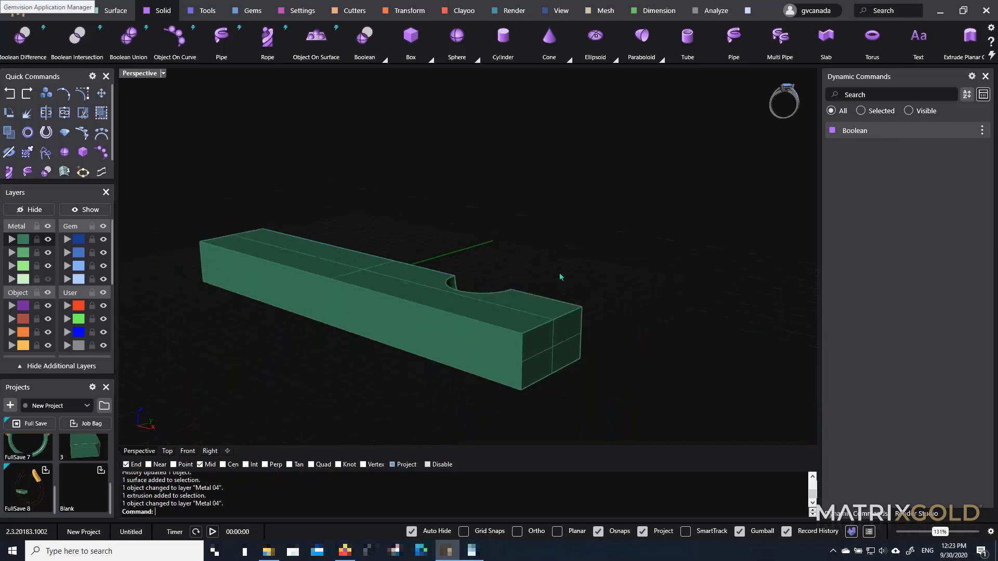
Shorten the base rectangle lengthwise until the block's end runs through the spherical cut
{"action": "right_click_drag", "start_coordinate": [560, 277], "coordinate": [599, 321]}
{"action": "scroll", "coordinate": [572, 364], "scroll_direction": "up", "scroll_amount": 2}
{"action": "right_click_drag", "start_coordinate": [570, 362], "coordinate": [572, 352]}
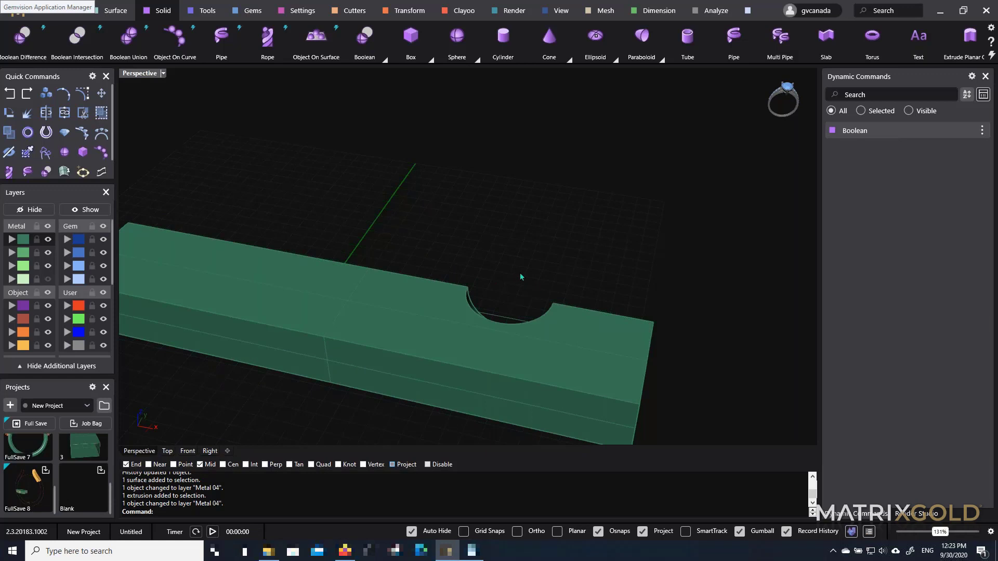
{"action": "scroll", "coordinate": [515, 299], "scroll_direction": "down", "scroll_amount": 4}
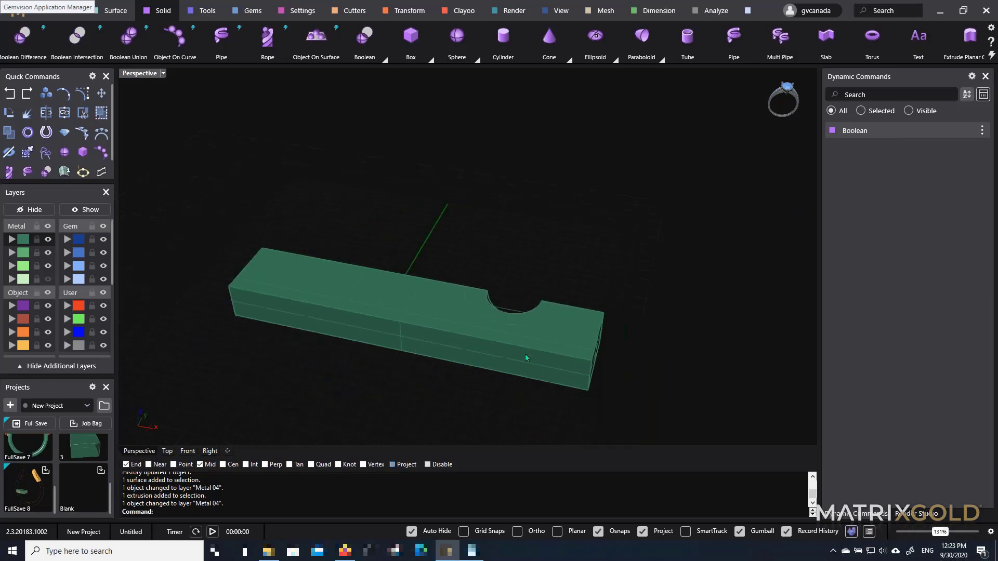
{"action": "right_click_drag", "start_coordinate": [527, 355], "coordinate": [537, 346]}
{"action": "left_click", "coordinate": [538, 346]}
{"action": "left_click", "coordinate": [571, 372]}
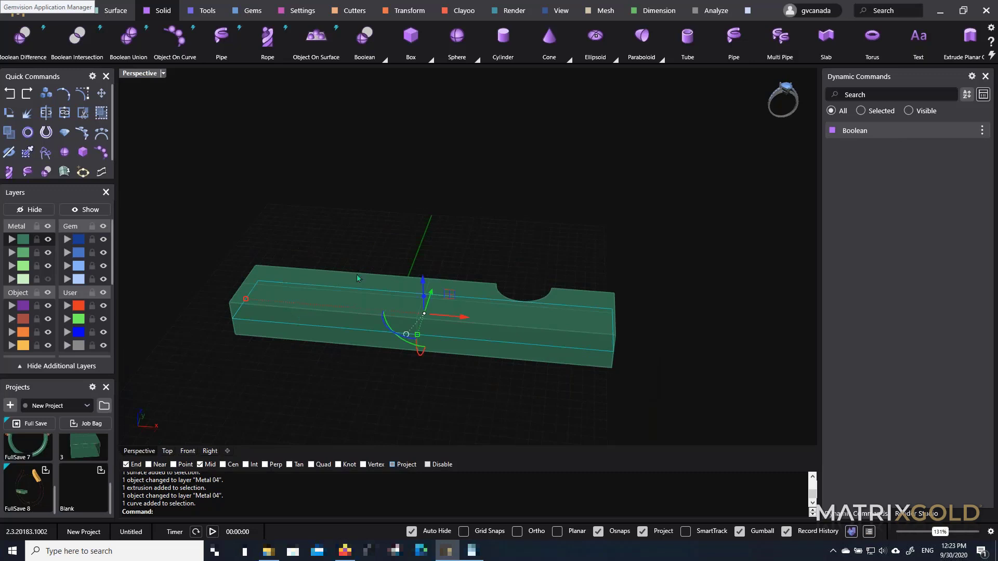
{"action": "left_click_drag", "start_coordinate": [248, 301], "coordinate": [339, 305]}
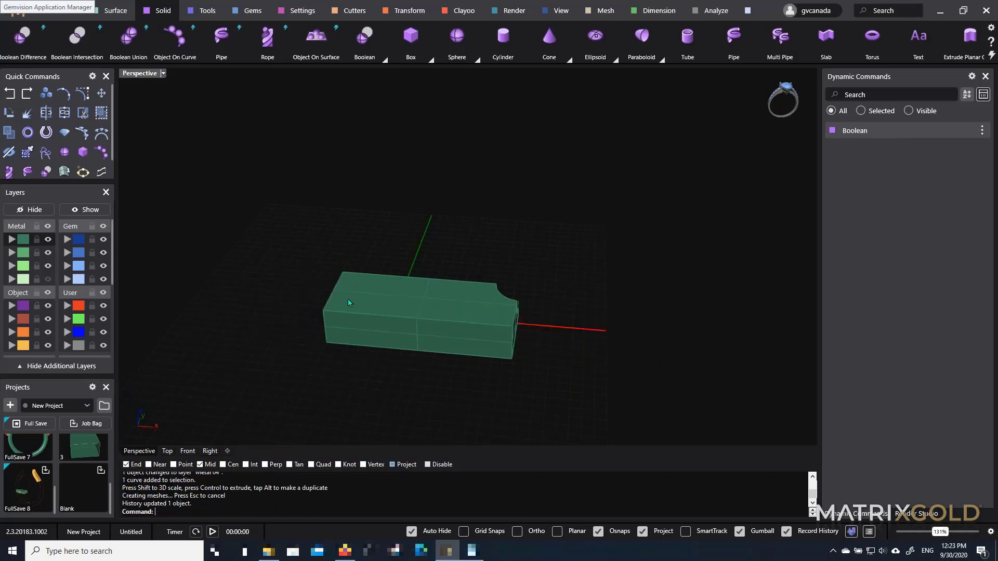
Examine the spherical cut at the block's end and highlight the Boolean entry in the dynamic commands
{"action": "scroll", "coordinate": [485, 294], "scroll_direction": "up", "scroll_amount": 3}
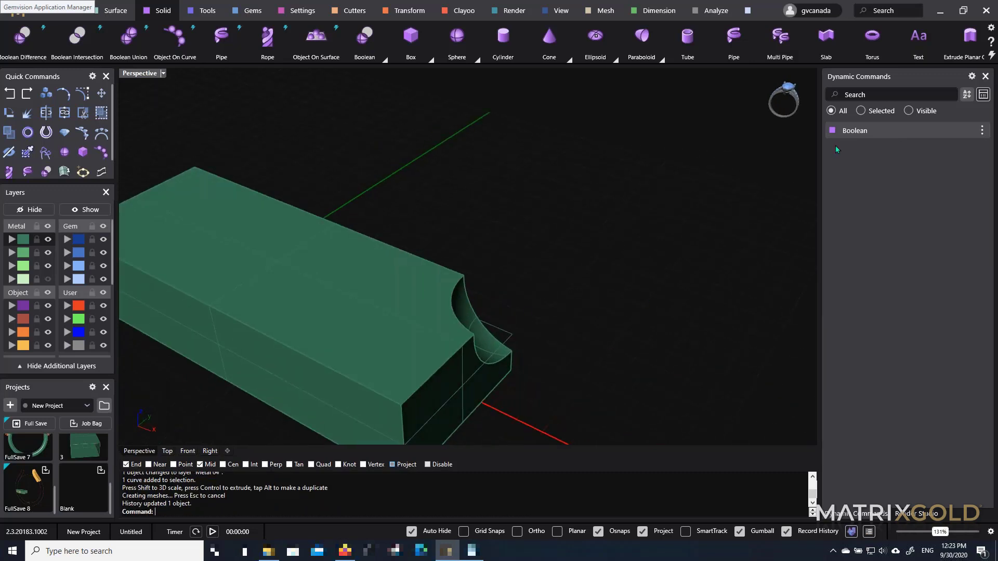
{"action": "mouse_move", "coordinate": [899, 134]}
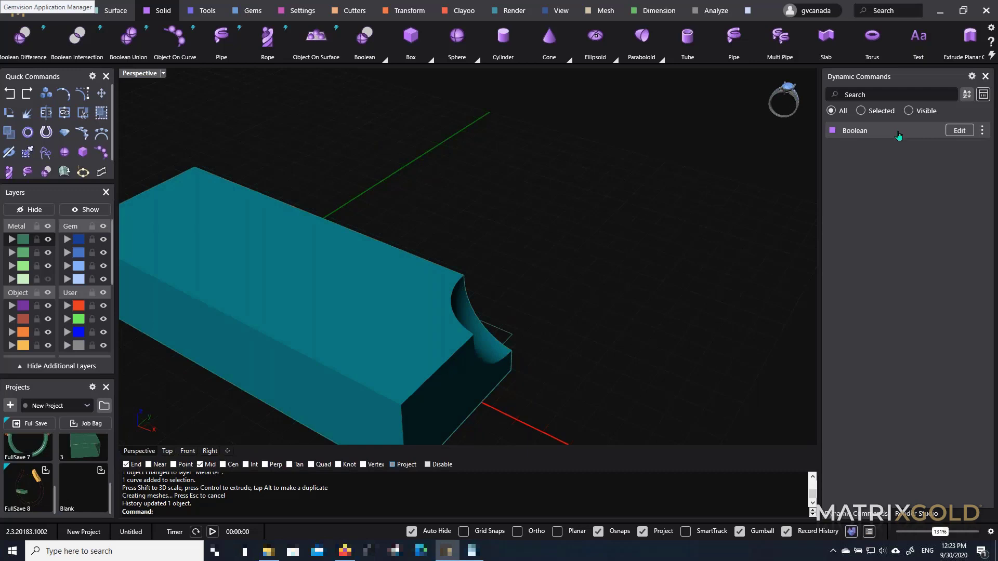
{"action": "scroll", "coordinate": [575, 267], "scroll_direction": "down", "scroll_amount": 3}
{"action": "right_click_drag", "start_coordinate": [575, 267], "coordinate": [589, 331]}
{"action": "scroll", "coordinate": [422, 215], "scroll_direction": "down", "scroll_amount": 2}
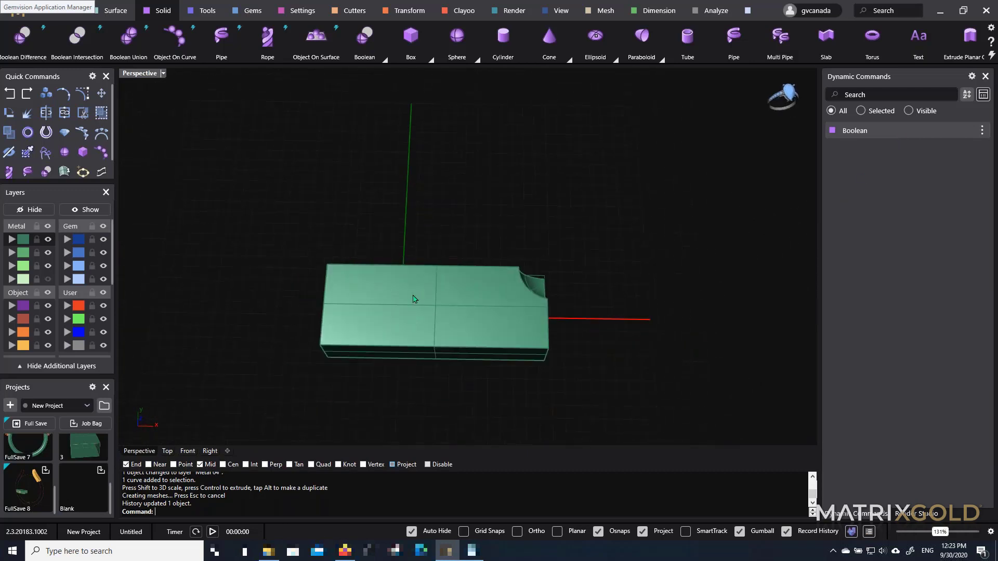
{"action": "scroll", "coordinate": [417, 299], "scroll_direction": "up", "scroll_amount": 4}
{"action": "right_click_drag", "start_coordinate": [419, 299], "coordinate": [422, 274]}
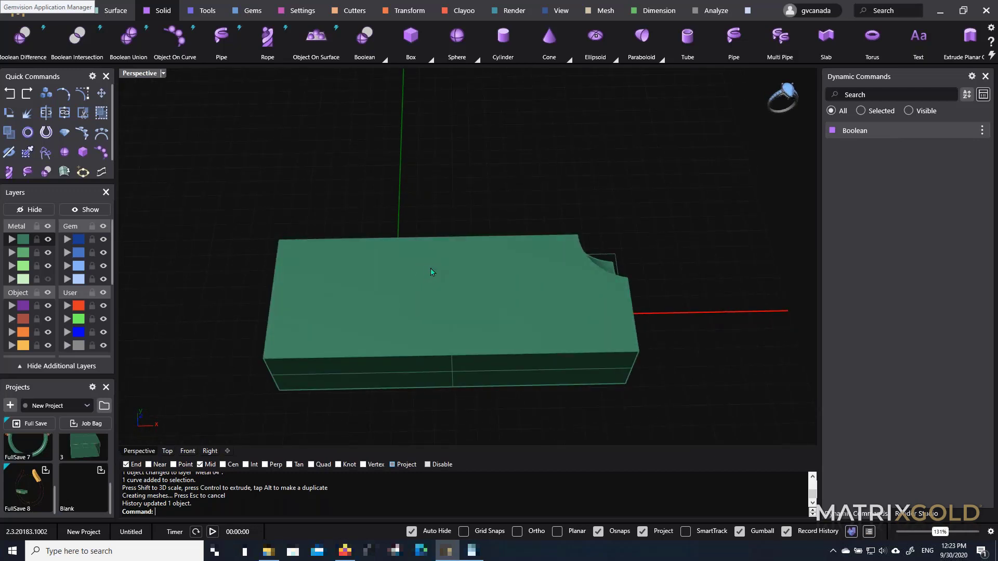
Start a new blank model and maximize its Perspective viewport
{"action": "left_click", "coordinate": [32, 21]}
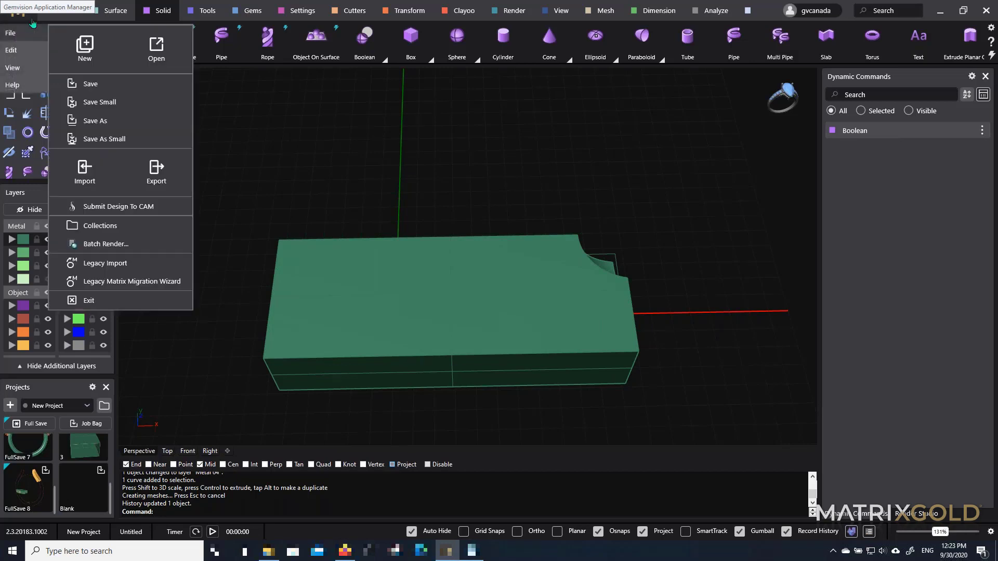
{"action": "left_click", "coordinate": [84, 47]}
{"action": "left_click", "coordinate": [515, 292]}
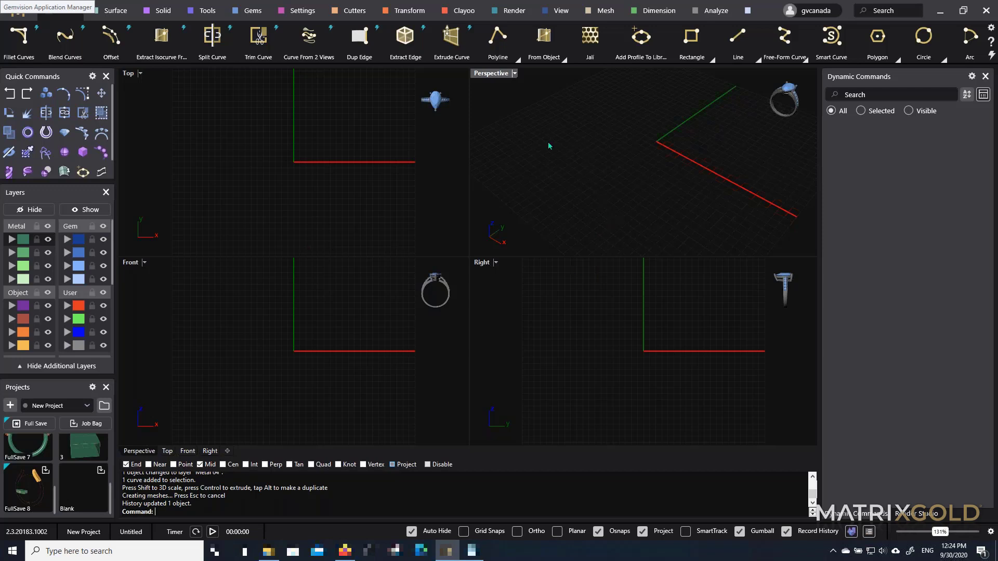
{"action": "double_click", "coordinate": [495, 75]}
{"action": "right_click_drag", "start_coordinate": [457, 285], "coordinate": [532, 264]}
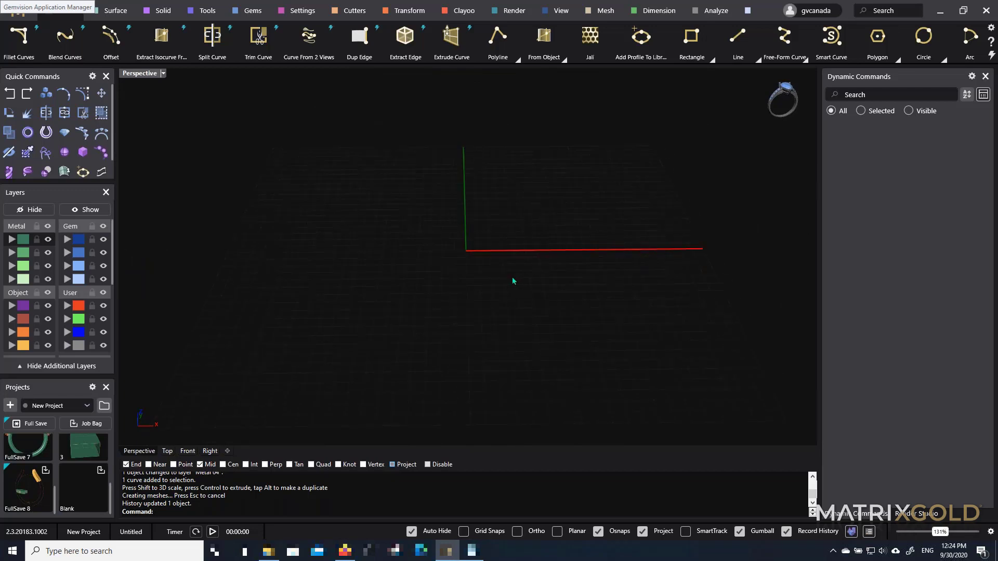
{"action": "scroll", "coordinate": [501, 275], "scroll_direction": "down", "scroll_amount": 1}
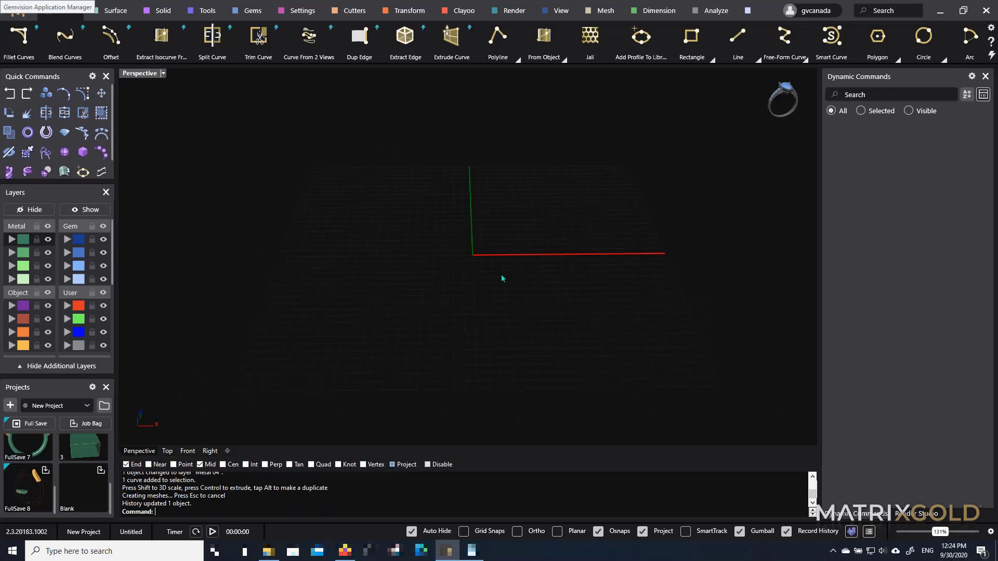
{"action": "scroll", "coordinate": [501, 273], "scroll_direction": "up", "scroll_amount": 1}
{"action": "scroll", "coordinate": [494, 277], "scroll_direction": "down", "scroll_amount": 2}
{"action": "right_click_drag", "start_coordinate": [491, 279], "coordinate": [482, 286]}
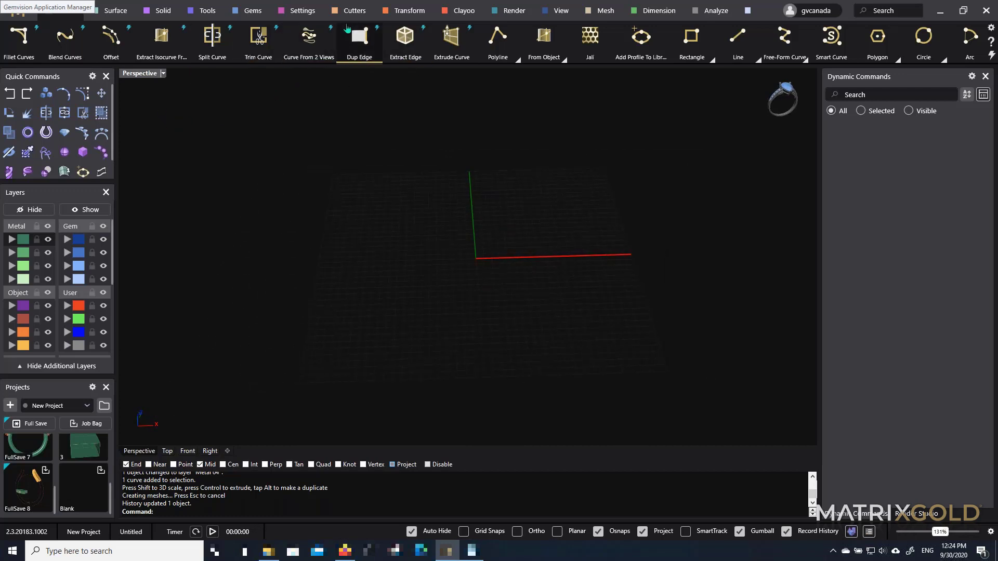
Create a small sphere freehand on the construction plane near the origin
{"action": "left_click", "coordinate": [64, 151]}
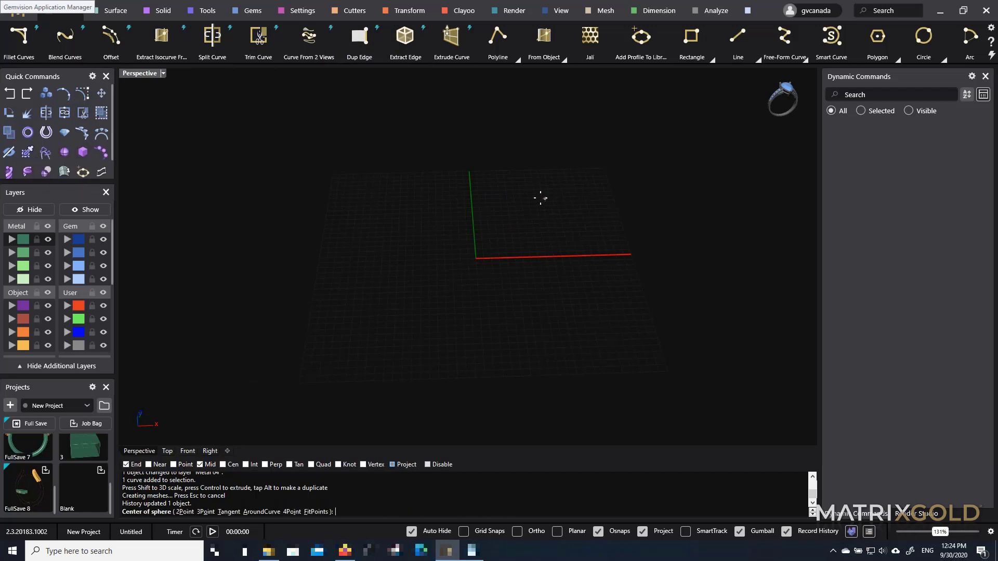
{"action": "scroll", "coordinate": [538, 208], "scroll_direction": "up", "scroll_amount": 3}
{"action": "left_click", "coordinate": [505, 229]}
{"action": "left_click", "coordinate": [522, 263]}
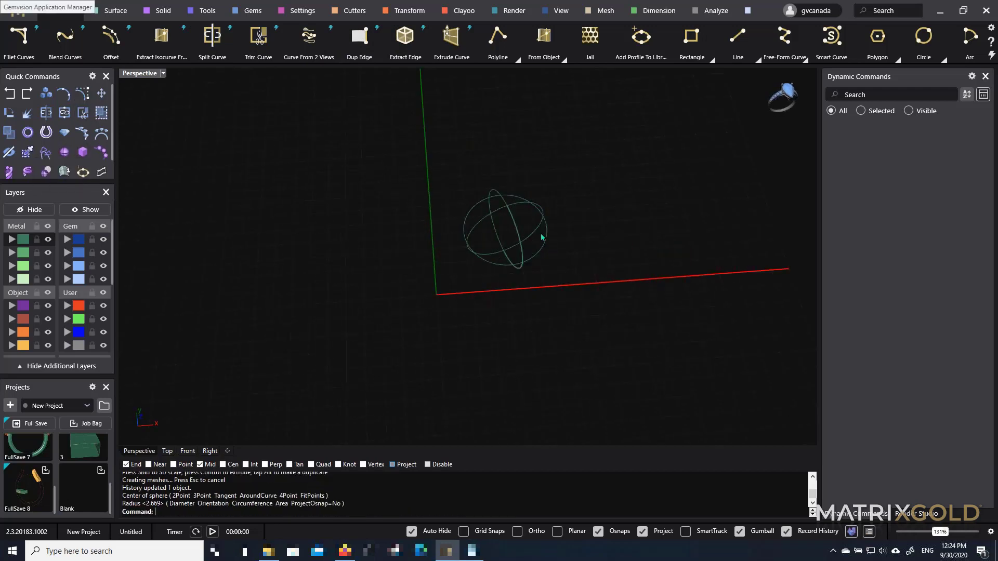
Set the Perspective viewport's display mode to Shaded and delete the sphere
{"action": "left_click", "coordinate": [163, 73]}
{"action": "left_click", "coordinate": [195, 96]}
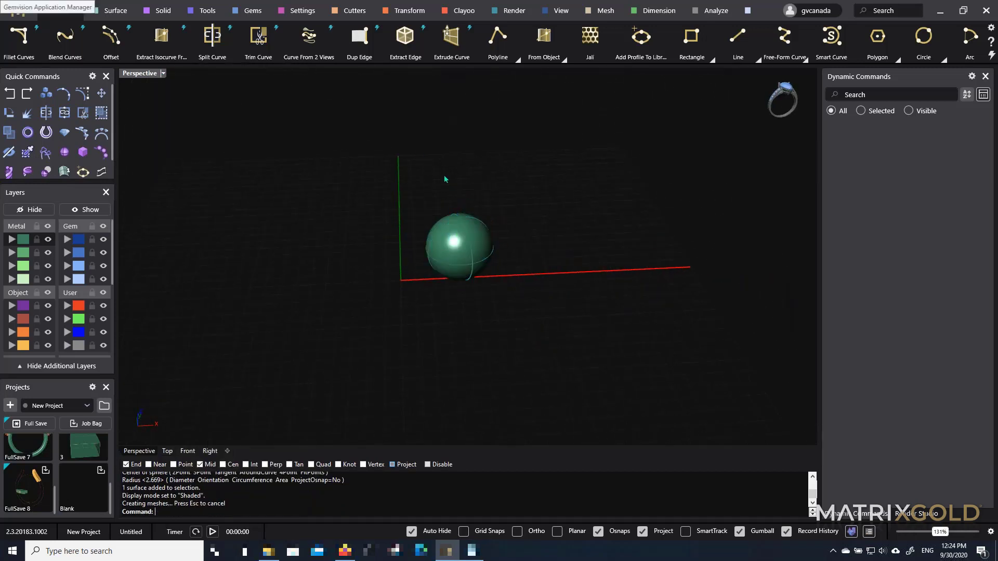
{"action": "left_click_drag", "start_coordinate": [554, 185], "coordinate": [401, 289]}
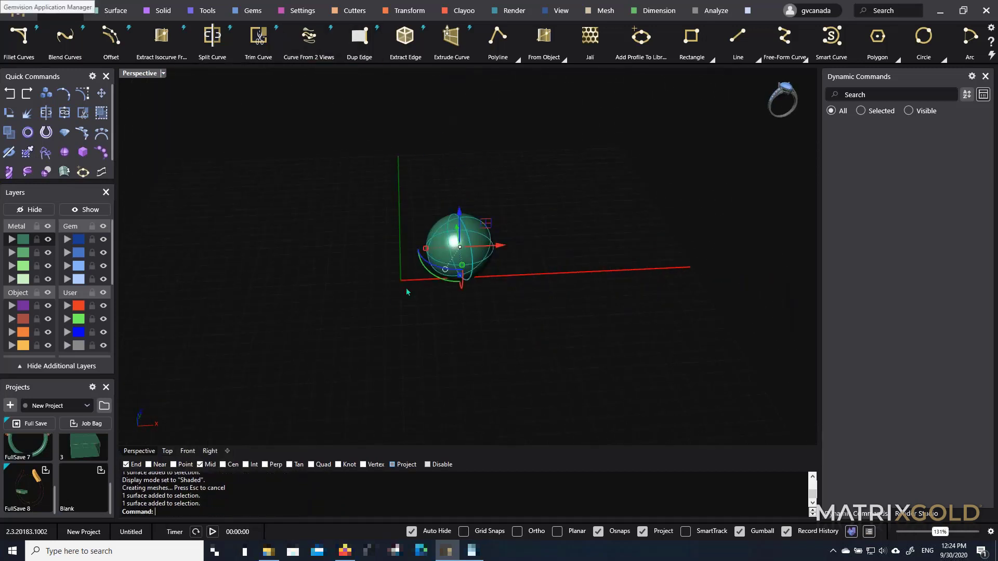
{"action": "key", "text": "Delete"}
Add a round gem at the origin with the default settings
{"action": "right_click_drag", "start_coordinate": [372, 308], "coordinate": [342, 240]}
{"action": "left_click", "coordinate": [63, 136]}
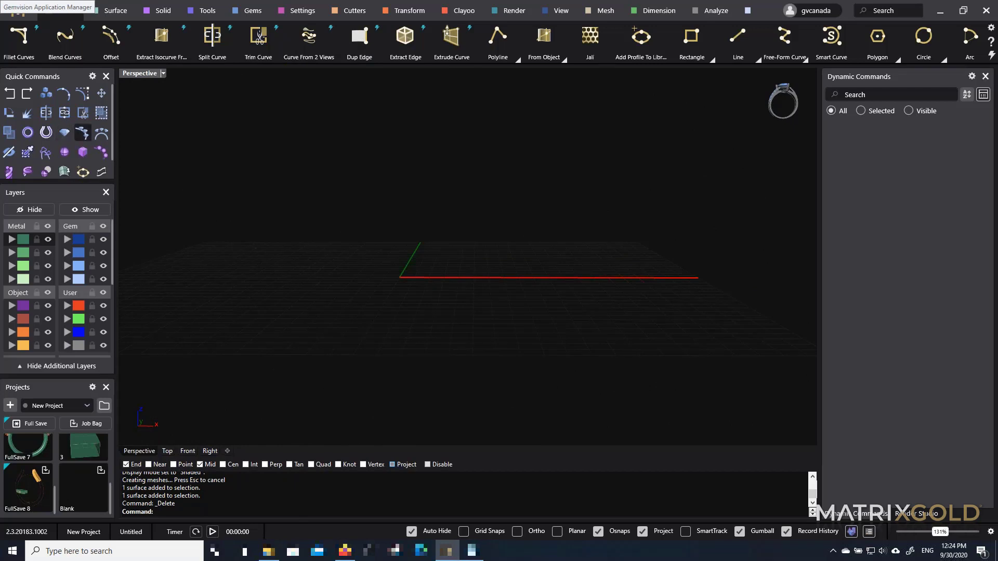
{"action": "key", "text": "Return"}
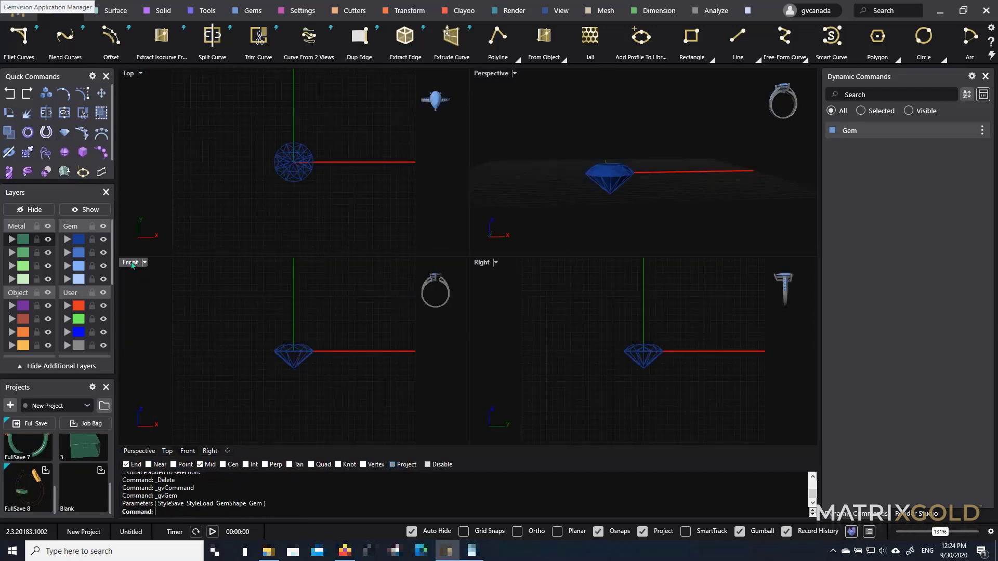
Draw a three-point curve in the Front view, from above the gem's girdle down its outer side to below the culet
{"action": "double_click", "coordinate": [130, 262]}
{"action": "scroll", "coordinate": [486, 249], "scroll_direction": "up", "scroll_amount": 3}
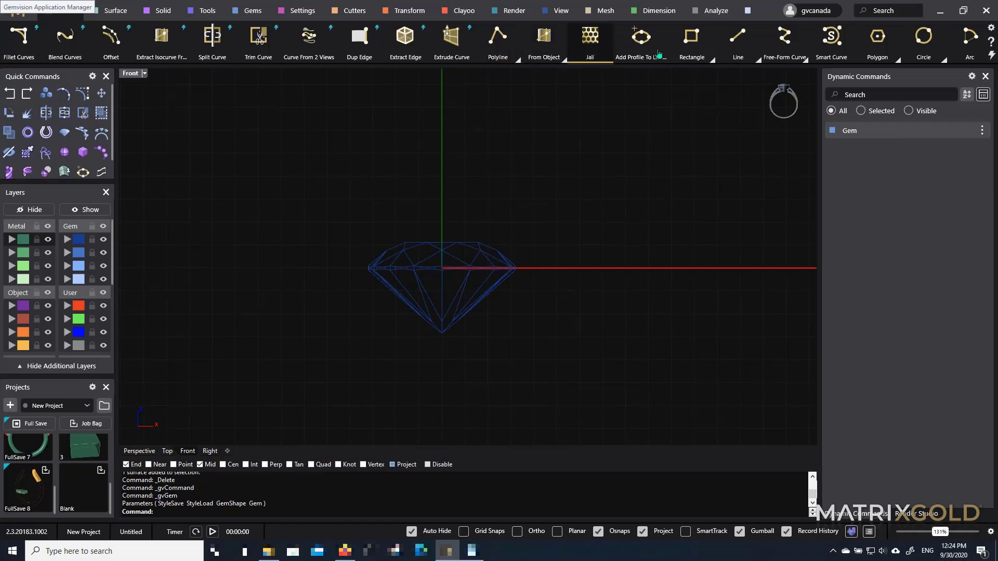
{"action": "left_click", "coordinate": [785, 40]}
{"action": "scroll", "coordinate": [536, 257], "scroll_direction": "up", "scroll_amount": 4}
{"action": "left_click", "coordinate": [530, 225]}
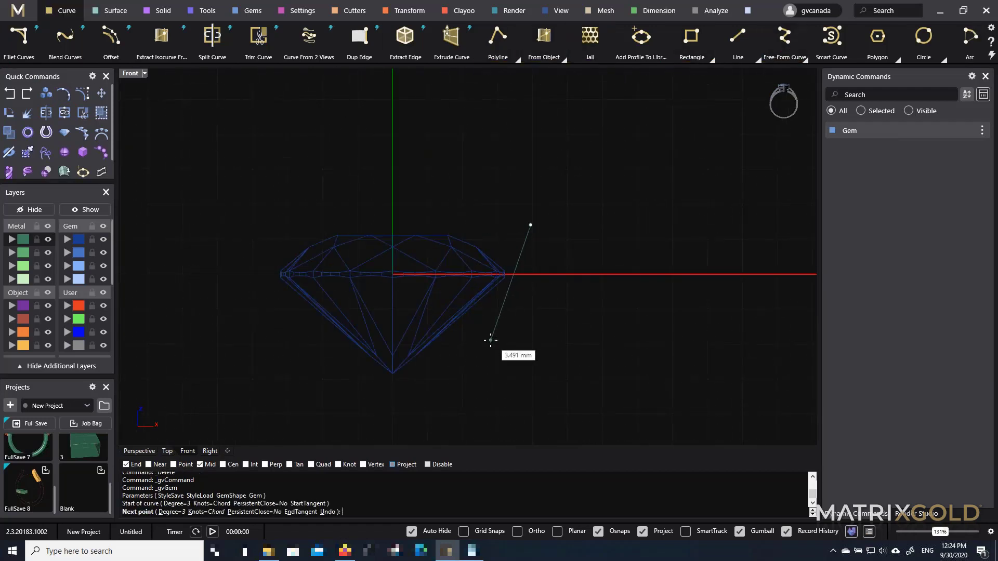
{"action": "left_click", "coordinate": [491, 339]}
{"action": "left_click", "coordinate": [439, 378]}
{"action": "key", "text": "Return"}
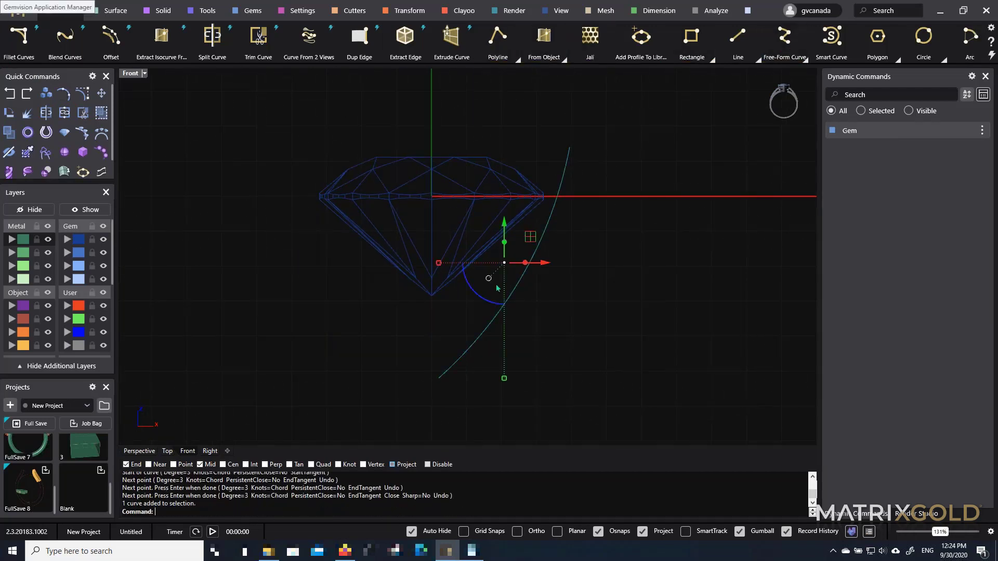
{"action": "type", "text": "pip"}
{"action": "key", "text": "BackSpace"}
{"action": "key", "text": "BackSpace"}
{"action": "key", "text": "BackSpace"}
Create a pipe along the curve and set its end size radius to 0.6
{"action": "double_click", "coordinate": [157, 11]}
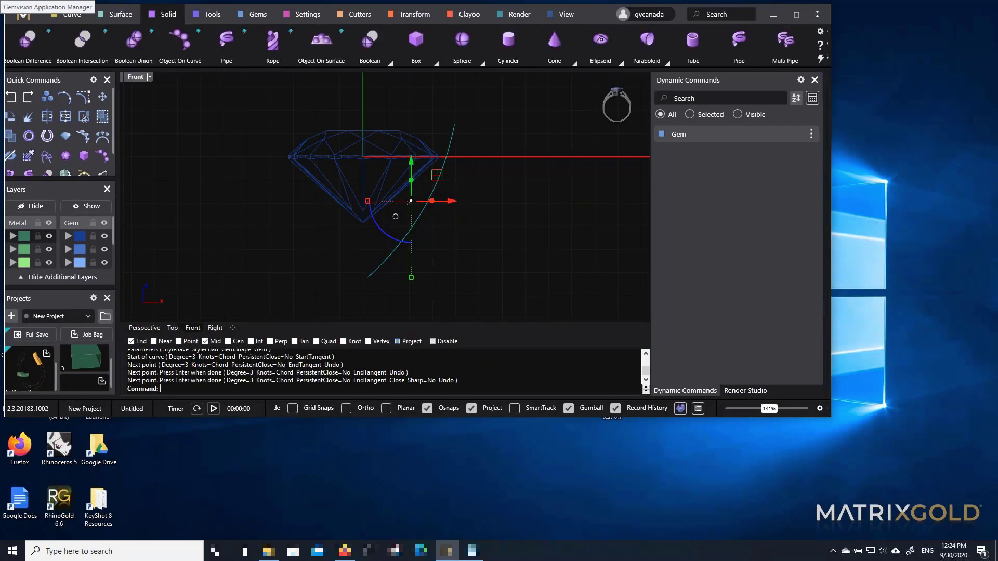
{"action": "left_click", "coordinate": [796, 15]}
{"action": "left_click", "coordinate": [221, 36]}
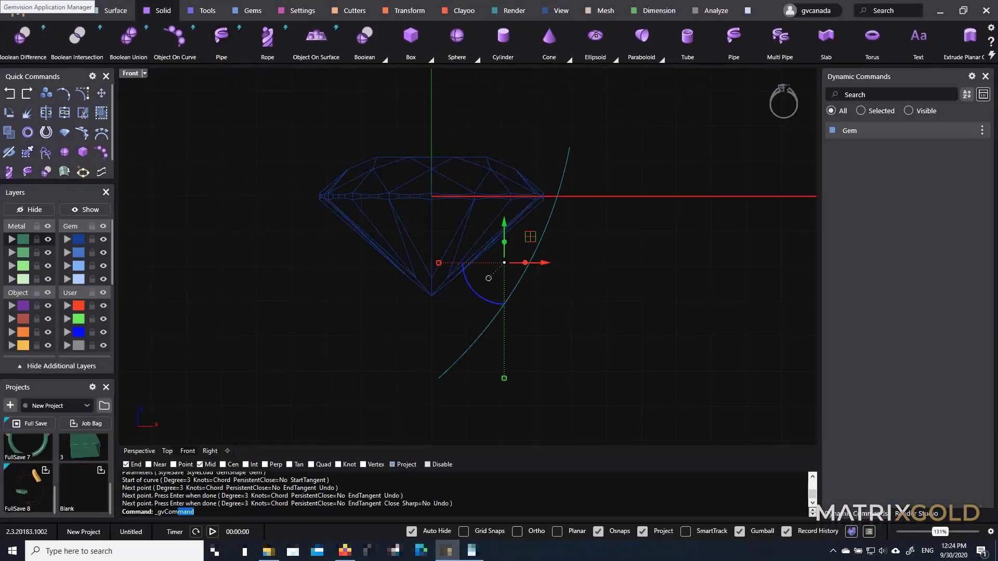
{"action": "left_click", "coordinate": [981, 225]}
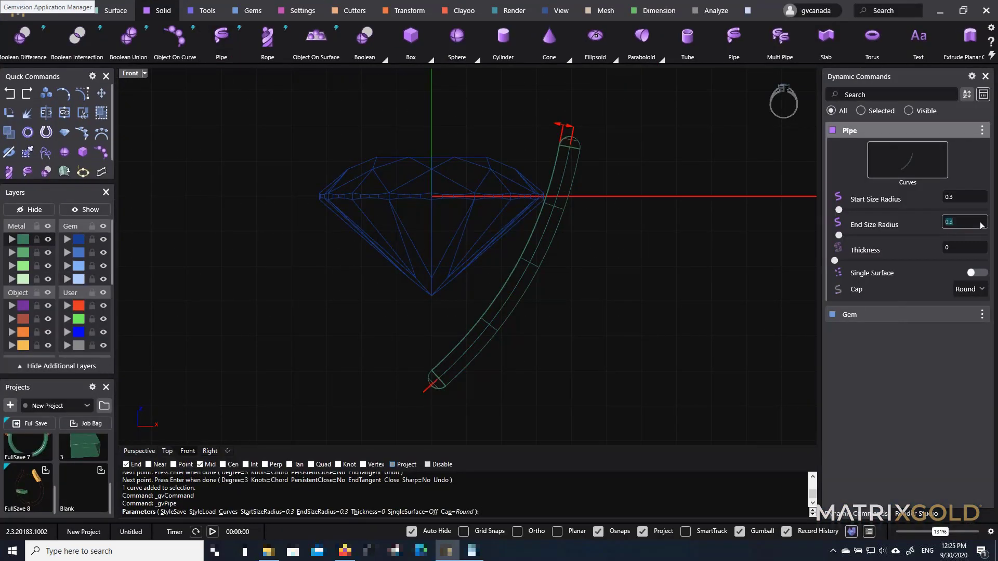
{"action": "type", "text": "0.6"}
{"action": "key", "text": "Return"}
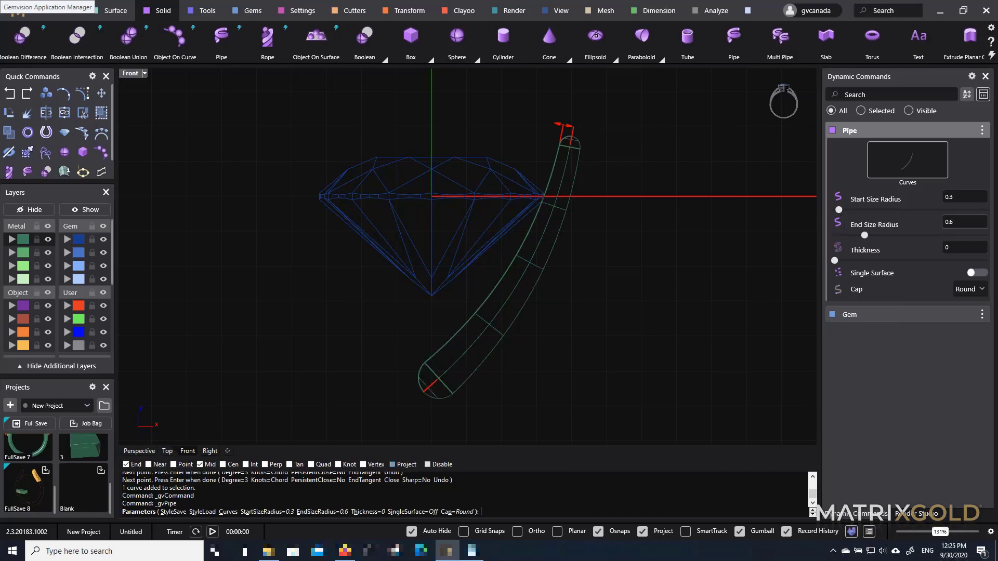
Set the pipe's start size radius to 0.5 and end size radius to 0.8, and finish it in the four-view layout
{"action": "left_click", "coordinate": [975, 198]}
{"action": "type", "text": "0.5"}
{"action": "key", "text": "Return"}
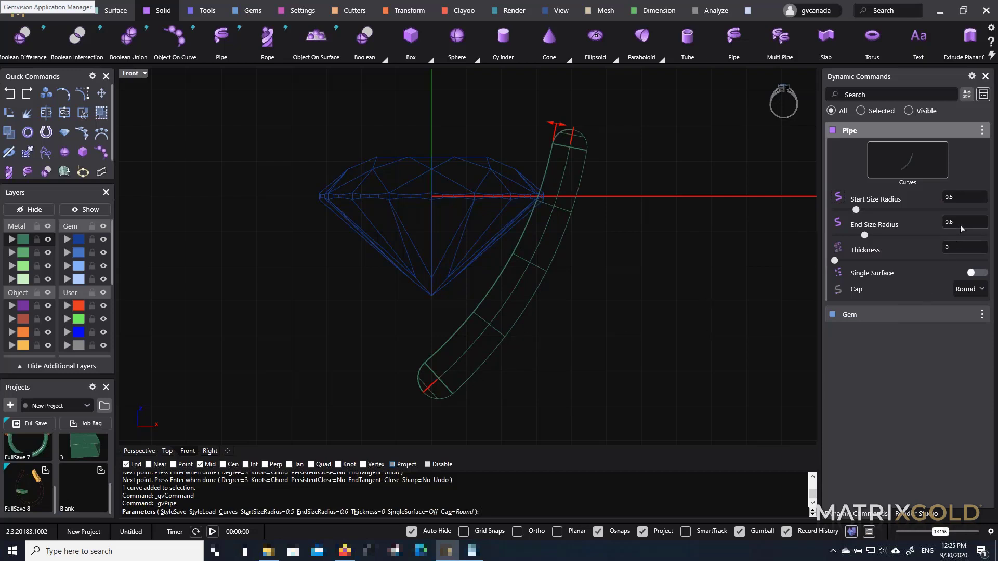
{"action": "type", "text": "0.8"}
{"action": "key", "text": "Return"}
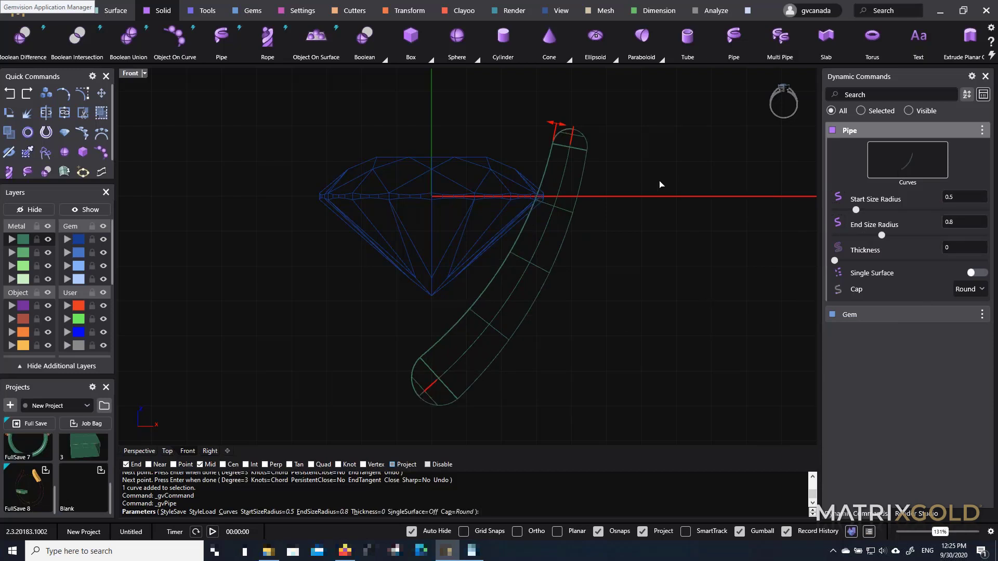
{"action": "double_click", "coordinate": [131, 73]}
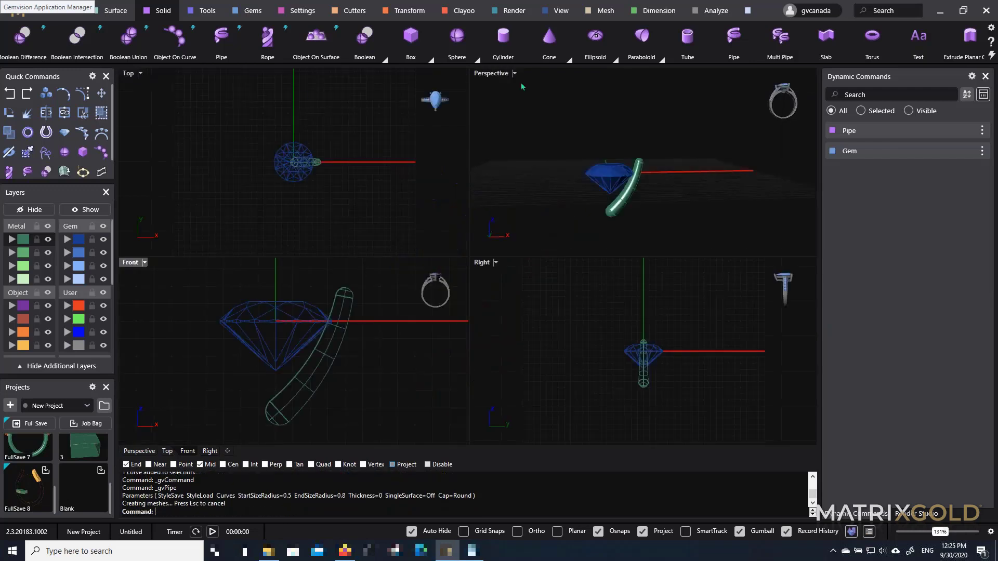
Rotate the prong pipe and its curve about the origin (0,0,0) in the Top view so the prong points diagonally outward
{"action": "scroll", "coordinate": [630, 194], "scroll_direction": "up", "scroll_amount": 6}
{"action": "left_click_drag", "start_coordinate": [628, 232], "coordinate": [593, 219]}
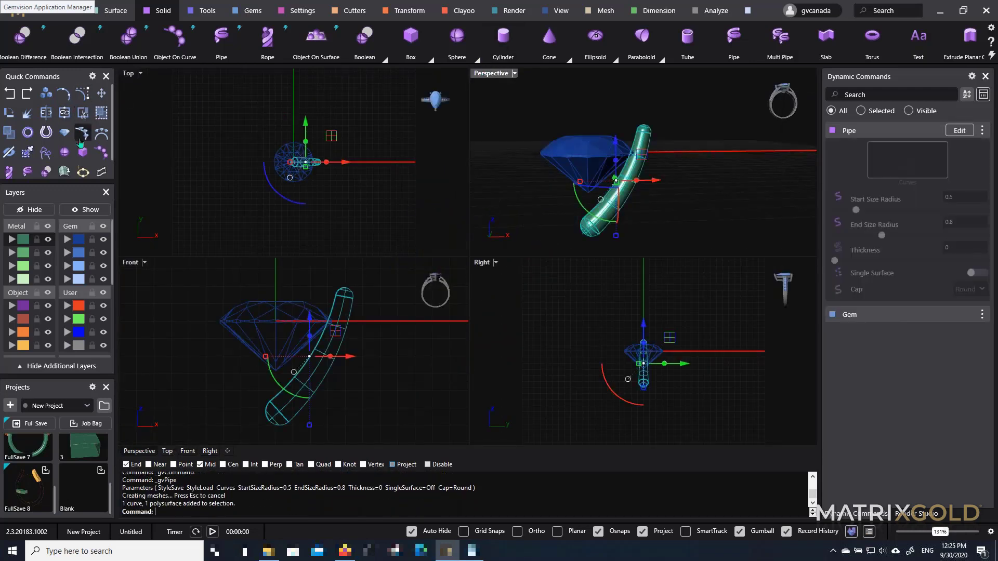
{"action": "scroll", "coordinate": [83, 141], "scroll_direction": "down", "scroll_amount": 1}
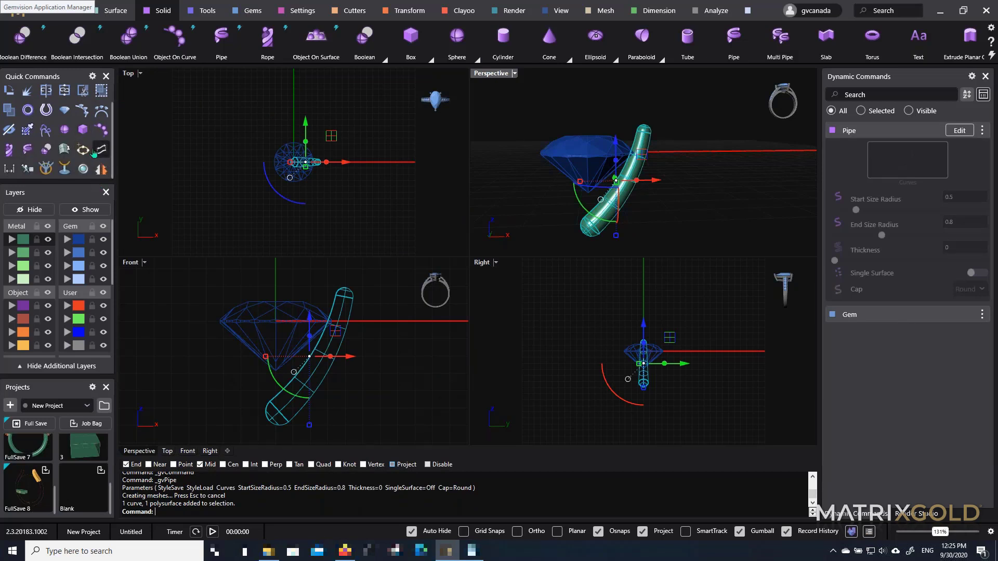
{"action": "scroll", "coordinate": [312, 139], "scroll_direction": "up", "scroll_amount": 3}
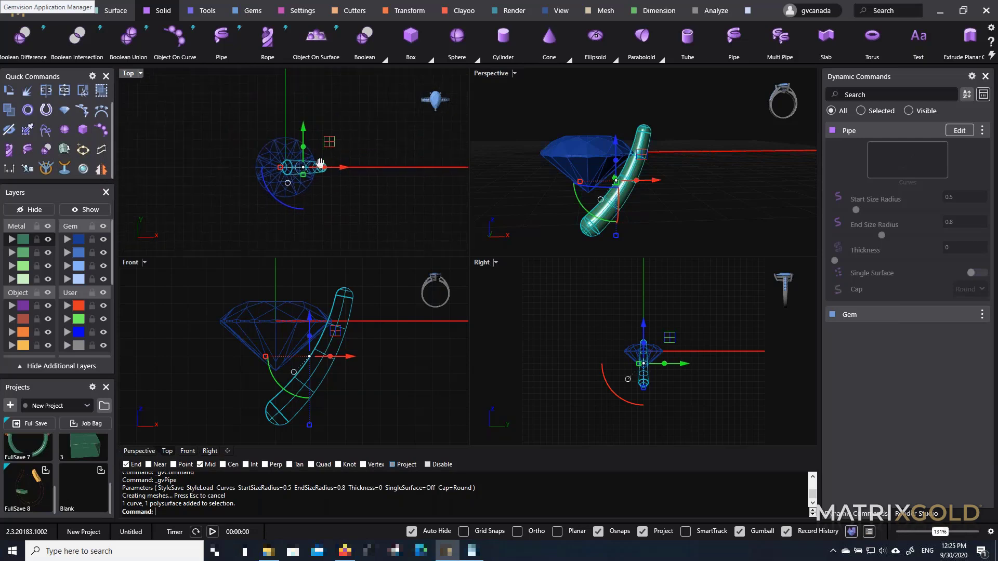
{"action": "scroll", "coordinate": [64, 151], "scroll_direction": "up", "scroll_amount": 2}
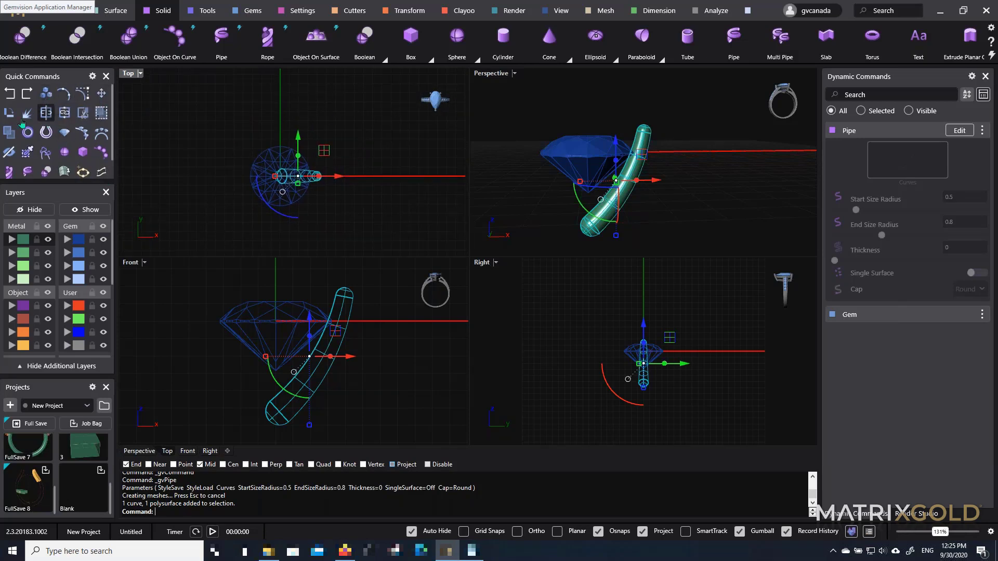
{"action": "left_click", "coordinate": [63, 95]}
{"action": "type", "text": "0"}
{"action": "key", "text": "Return"}
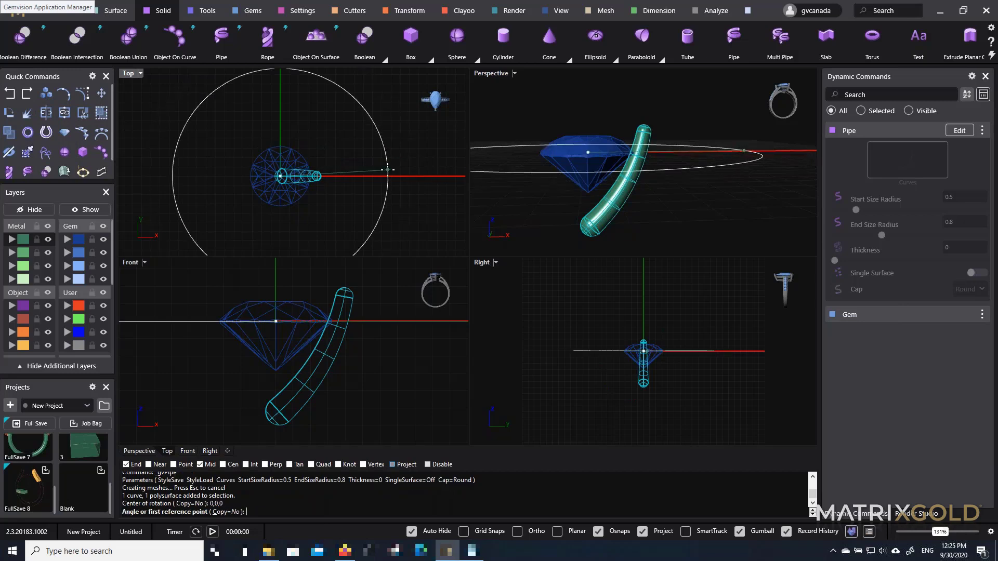
{"action": "left_click", "coordinate": [391, 178]}
{"action": "left_click", "coordinate": [370, 103]}
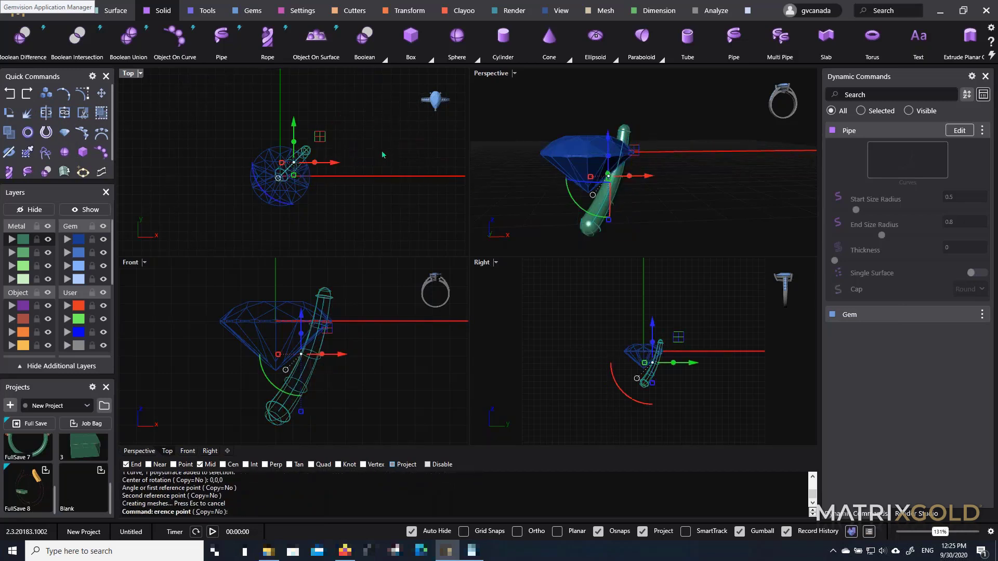
Mirror the prong pipe around the gem with X Mirror, Y Mirror and Multi turned on to make four prongs
{"action": "scroll", "coordinate": [298, 141], "scroll_direction": "up", "scroll_amount": 3}
{"action": "left_click", "coordinate": [295, 149]}
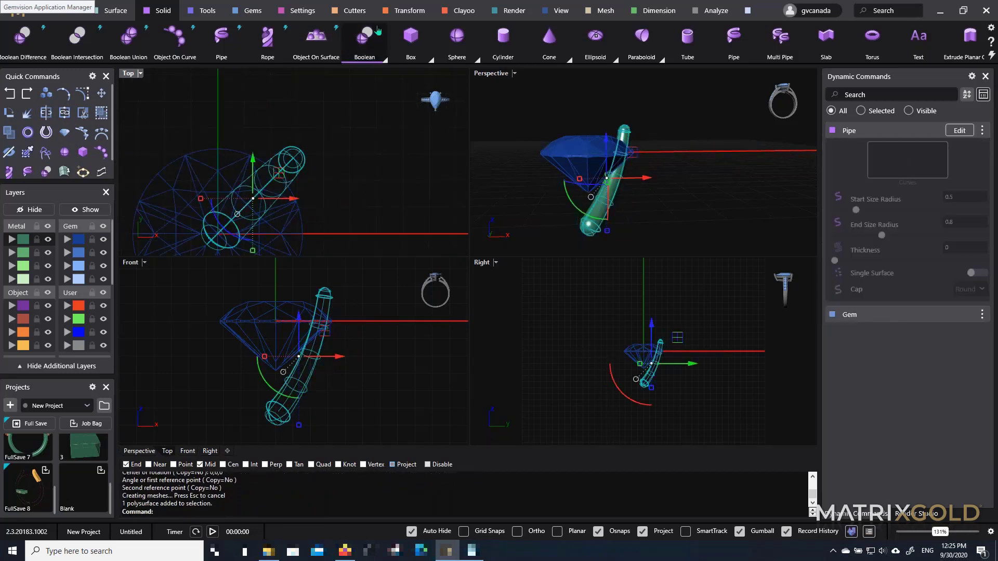
{"action": "left_click", "coordinate": [389, 13]}
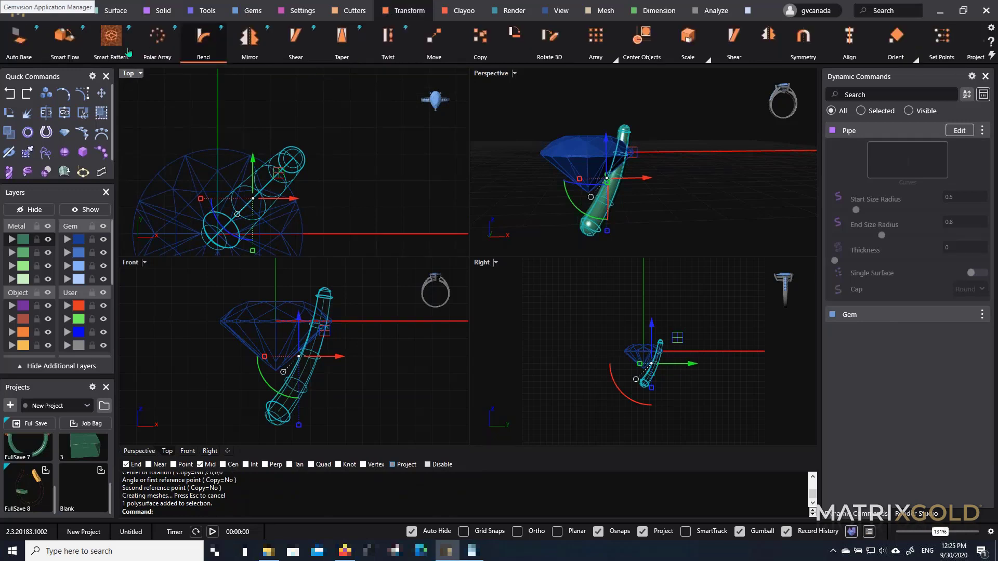
{"action": "left_click", "coordinate": [249, 38]}
{"action": "scroll", "coordinate": [341, 157], "scroll_direction": "down", "scroll_amount": 2}
{"action": "right_click_drag", "start_coordinate": [351, 176], "coordinate": [363, 157]}
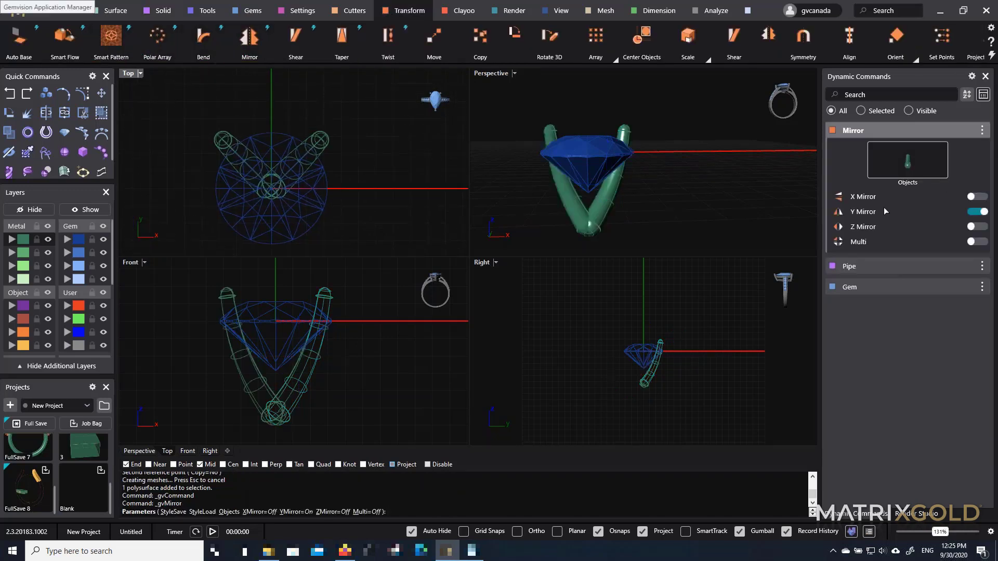
{"action": "left_click", "coordinate": [977, 197]}
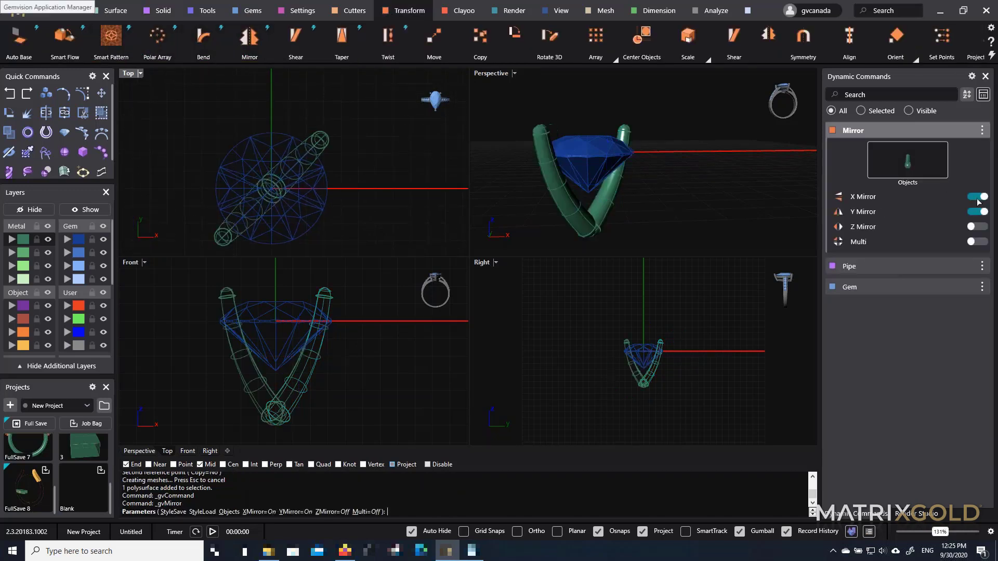
{"action": "left_click", "coordinate": [981, 243]}
{"action": "right_click", "coordinate": [368, 172]}
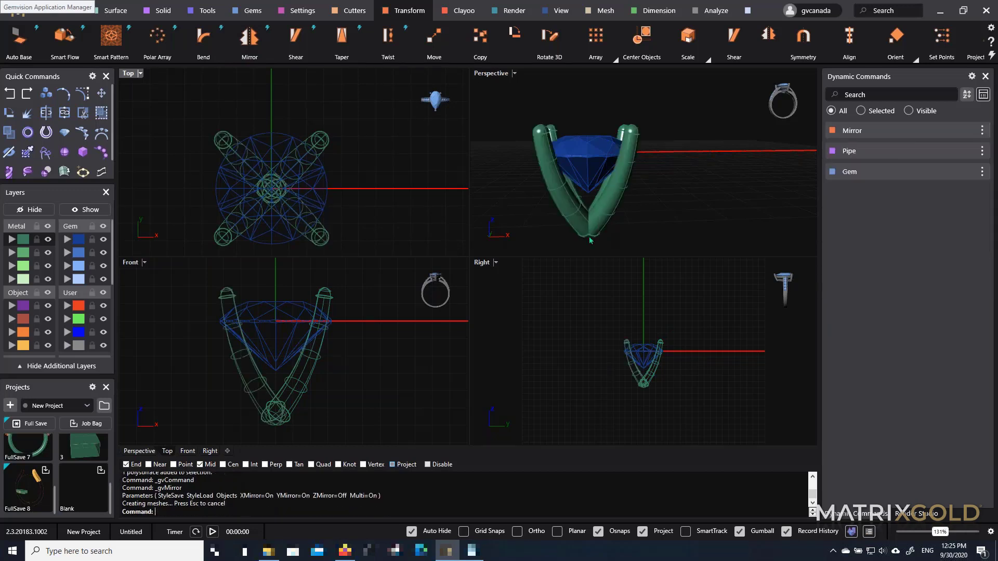
Undo the four-prong mirror and move the gem, curve and single prong away from the origin in the Perspective view
{"action": "left_click", "coordinate": [497, 72]}
{"action": "double_click", "coordinate": [495, 74]}
{"action": "right_click_drag", "start_coordinate": [498, 208], "coordinate": [527, 271]}
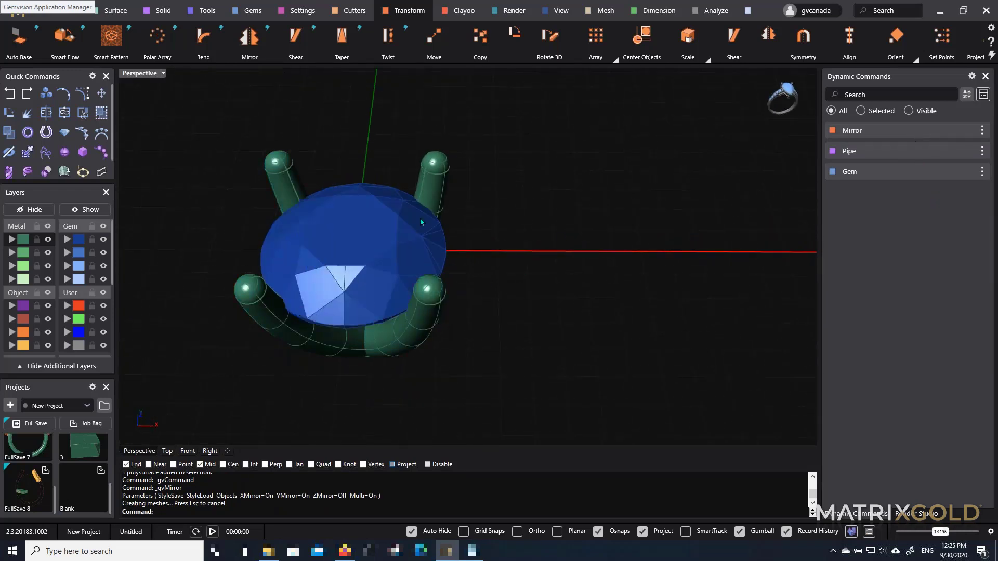
{"action": "right_click_drag", "start_coordinate": [353, 226], "coordinate": [362, 188]}
{"action": "right_click_drag", "start_coordinate": [495, 268], "coordinate": [509, 219]}
{"action": "key", "text": "ctrl+z"}
{"action": "left_click_drag", "start_coordinate": [508, 151], "coordinate": [279, 345]}
{"action": "right_click_drag", "start_coordinate": [474, 228], "coordinate": [493, 263]}
{"action": "left_click_drag", "start_coordinate": [451, 269], "coordinate": [652, 180]}
{"action": "left_click", "coordinate": [671, 163]}
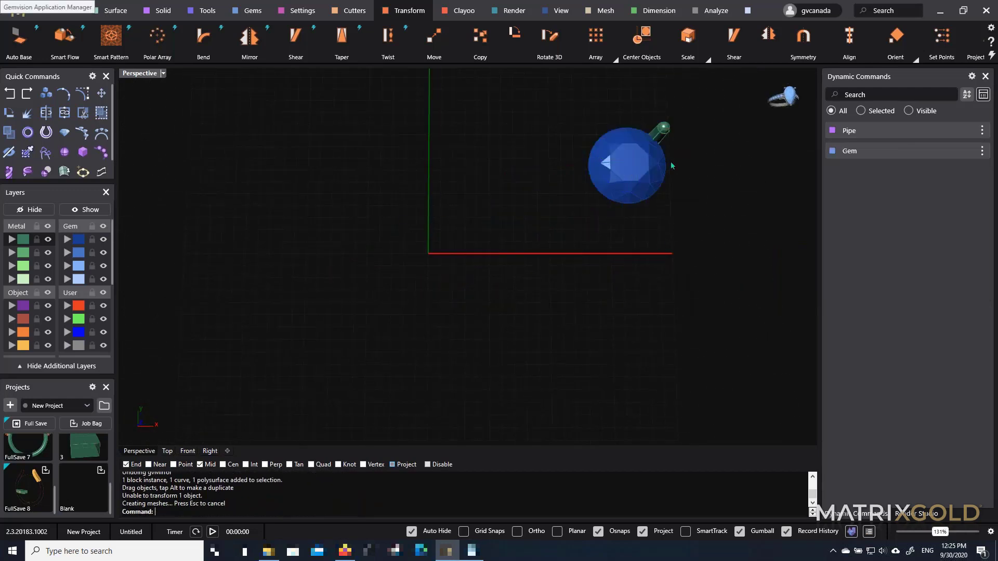
Mirror a copy of the prong across the gem's vertical centre line in the Top view using the two-point Mirror command
{"action": "scroll", "coordinate": [666, 144], "scroll_direction": "up", "scroll_amount": 6}
{"action": "left_click", "coordinate": [665, 118]}
{"action": "scroll", "coordinate": [87, 174], "scroll_direction": "down", "scroll_amount": 1}
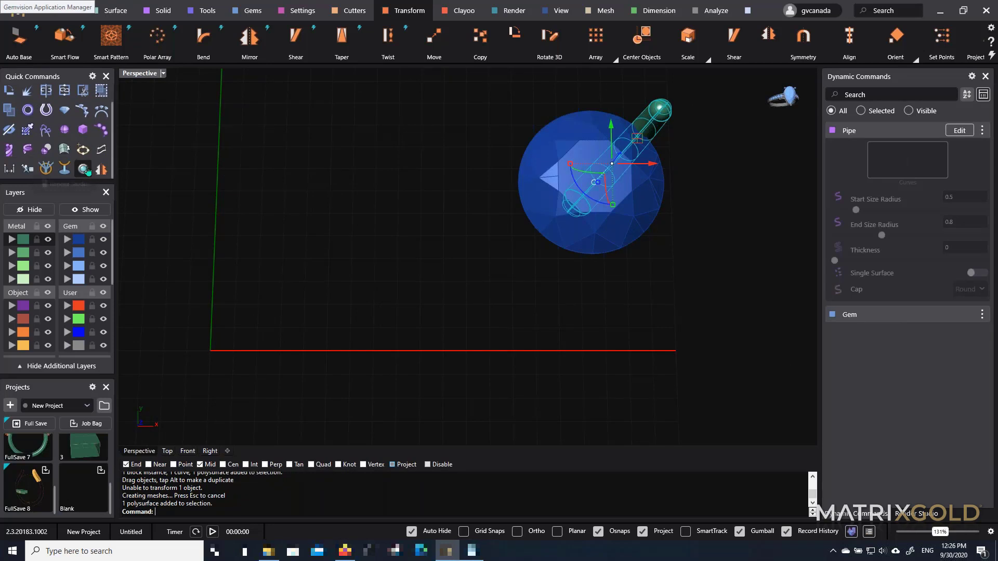
{"action": "left_click", "coordinate": [101, 169]}
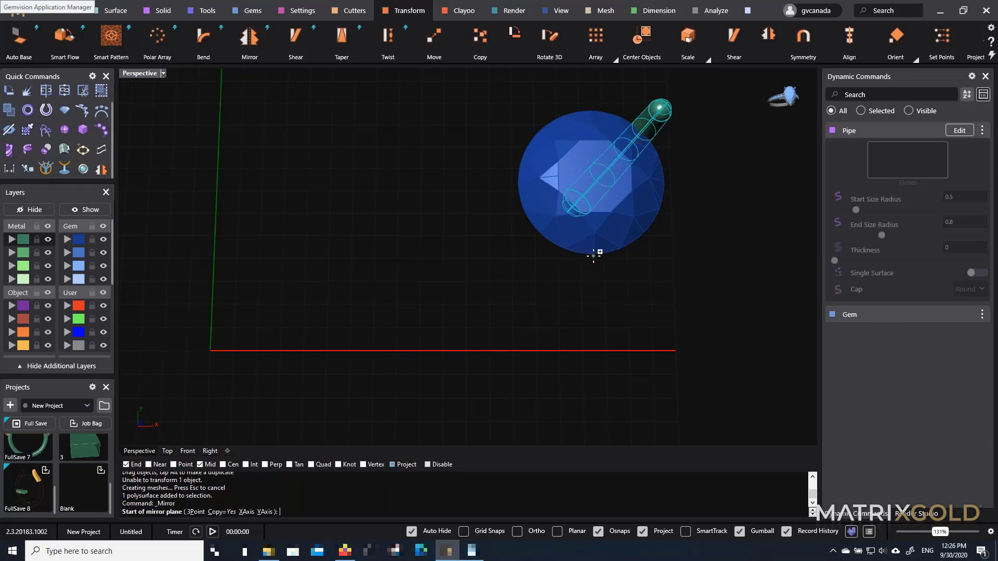
{"action": "double_click", "coordinate": [138, 75]}
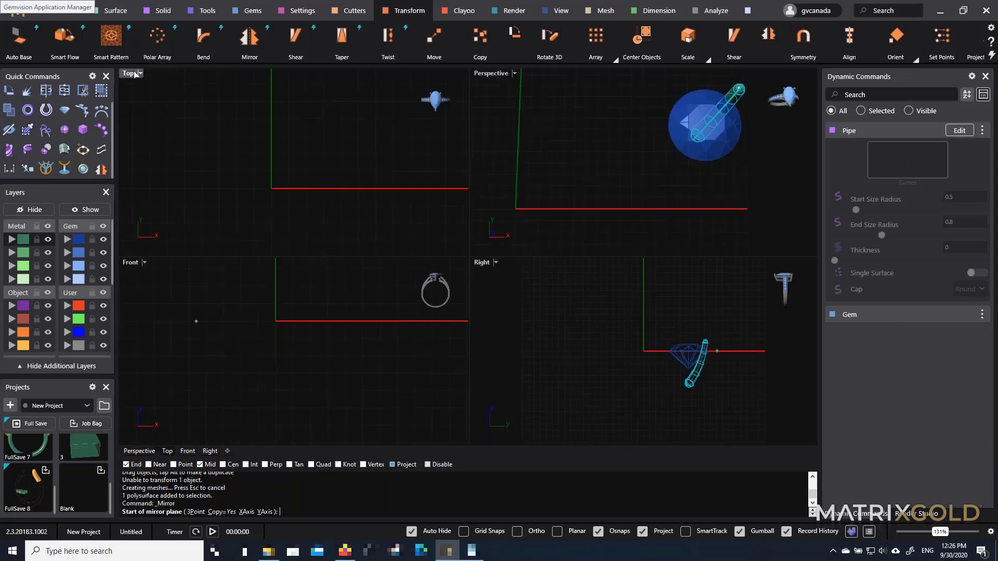
{"action": "double_click", "coordinate": [130, 73]}
{"action": "scroll", "coordinate": [462, 311], "scroll_direction": "up", "scroll_amount": 1}
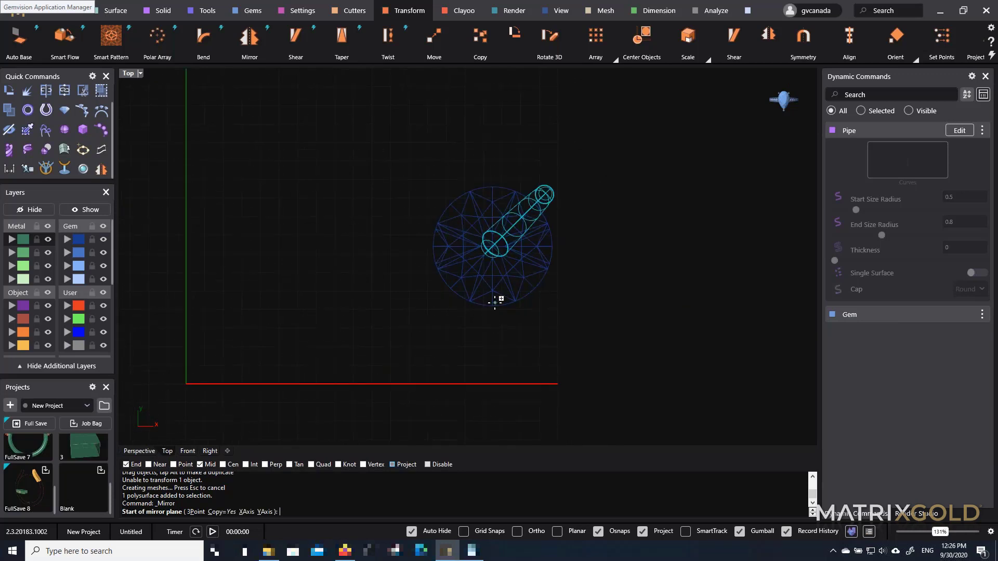
{"action": "left_click", "coordinate": [492, 309]}
{"action": "left_click", "coordinate": [495, 128]}
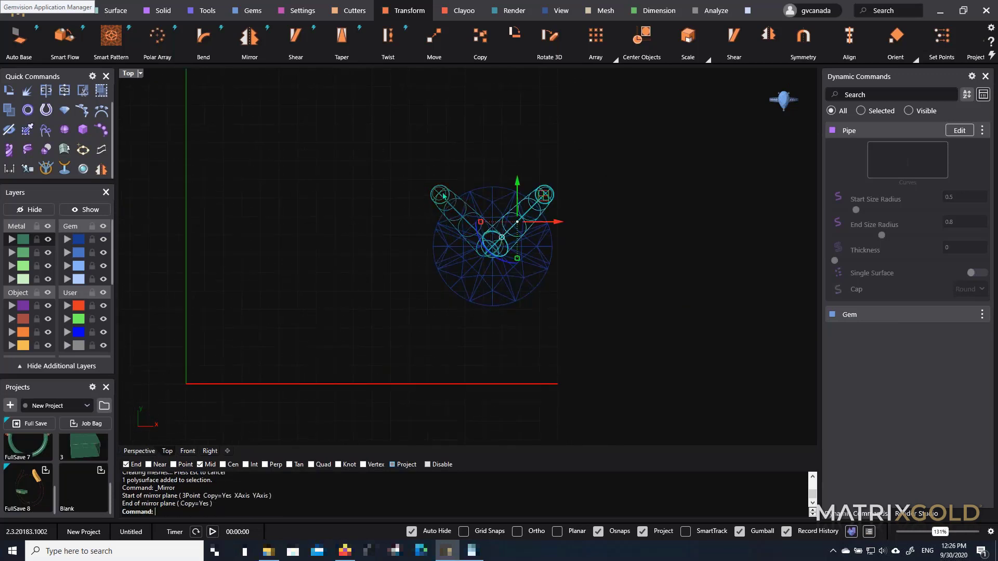
Mirror both prongs across the gem's horizontal centre line in the Top view and inspect the head in Perspective
{"action": "key", "text": "Return"}
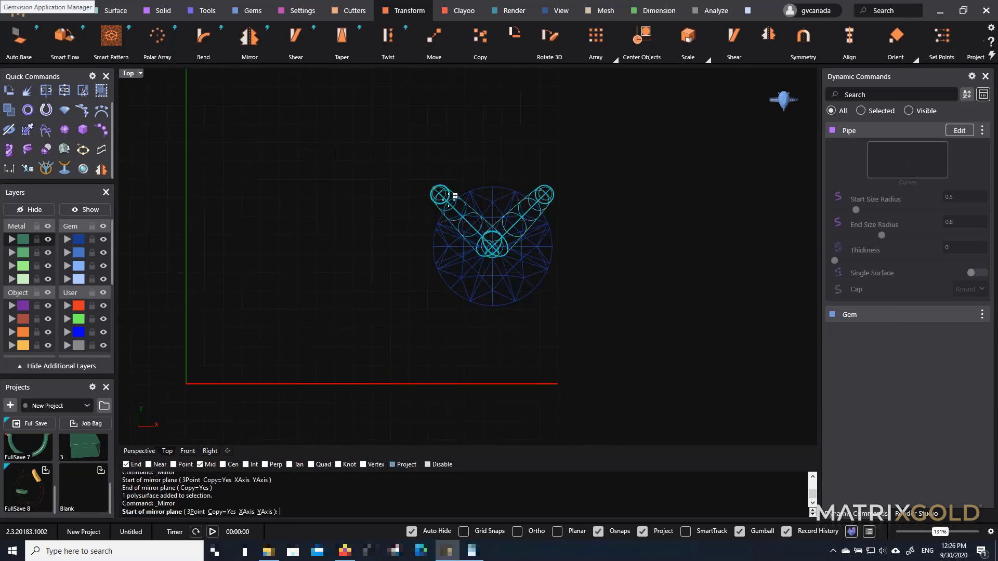
{"action": "left_click", "coordinate": [443, 247]}
{"action": "left_click", "coordinate": [629, 258]}
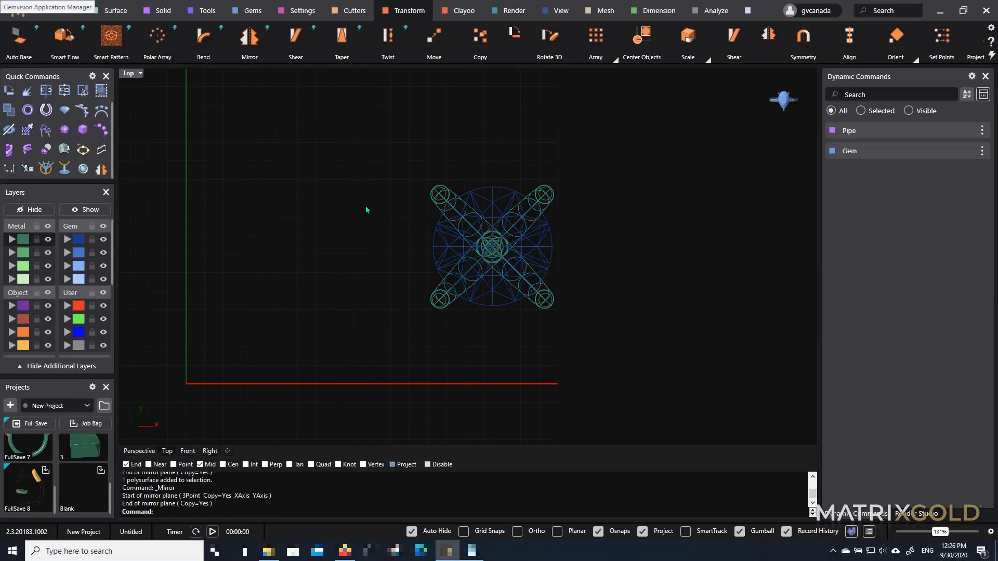
{"action": "double_click", "coordinate": [131, 74]}
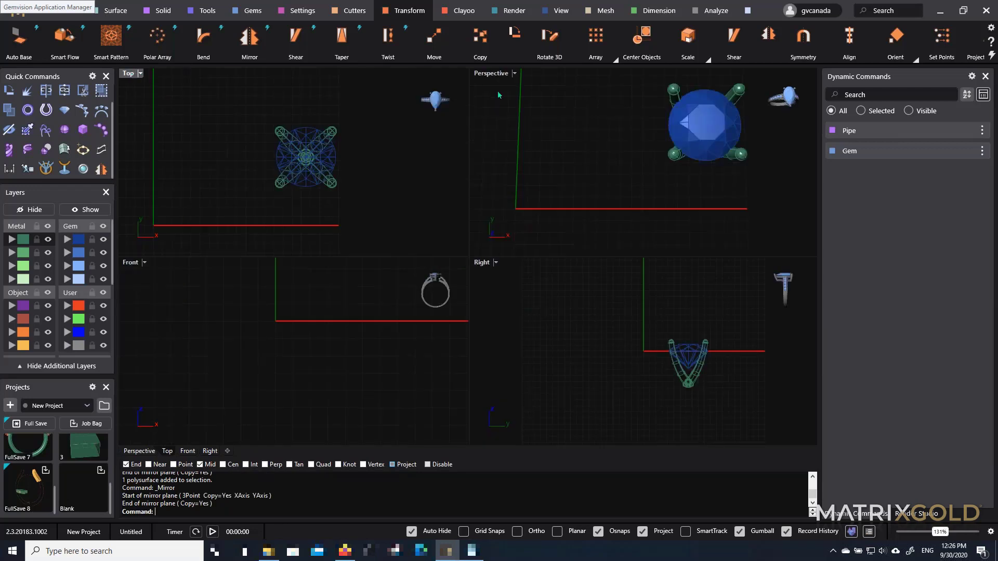
{"action": "double_click", "coordinate": [505, 77]}
{"action": "scroll", "coordinate": [494, 249], "scroll_direction": "down", "scroll_amount": 3}
{"action": "right_click_drag", "start_coordinate": [494, 250], "coordinate": [461, 162]}
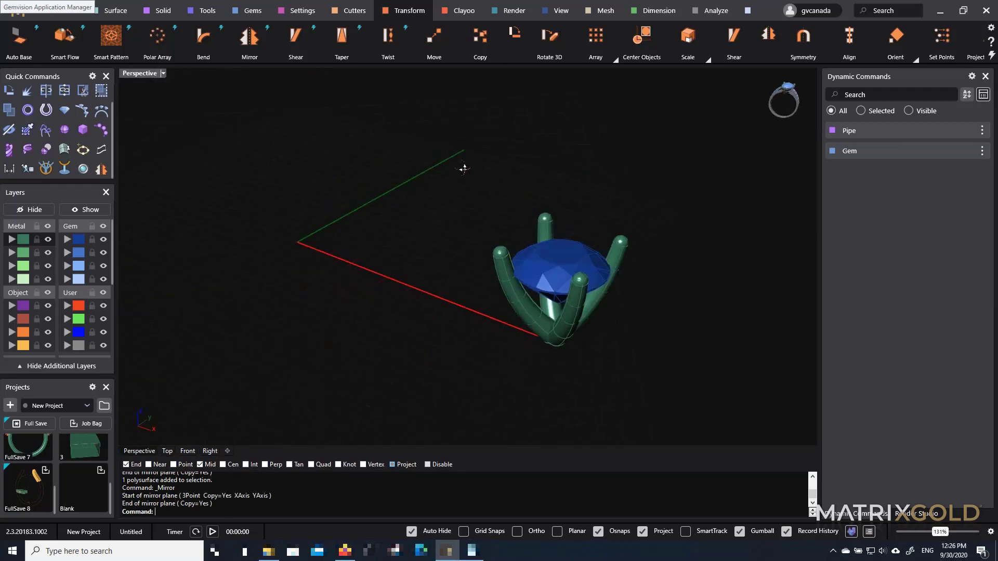
Delete the gem, the curve and all four prongs
{"action": "left_click_drag", "start_coordinate": [446, 199], "coordinate": [671, 353]}
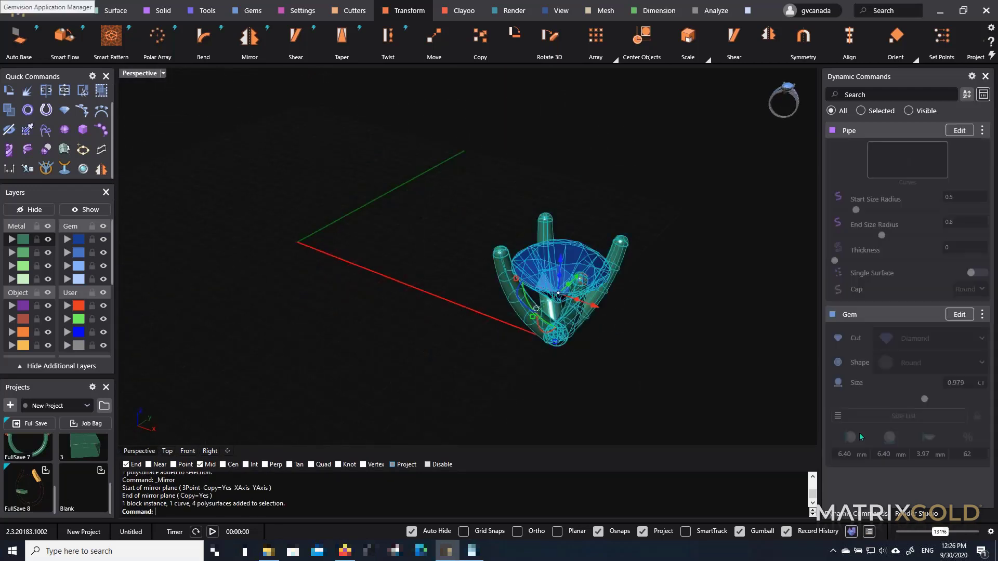
{"action": "key", "text": "Delete"}
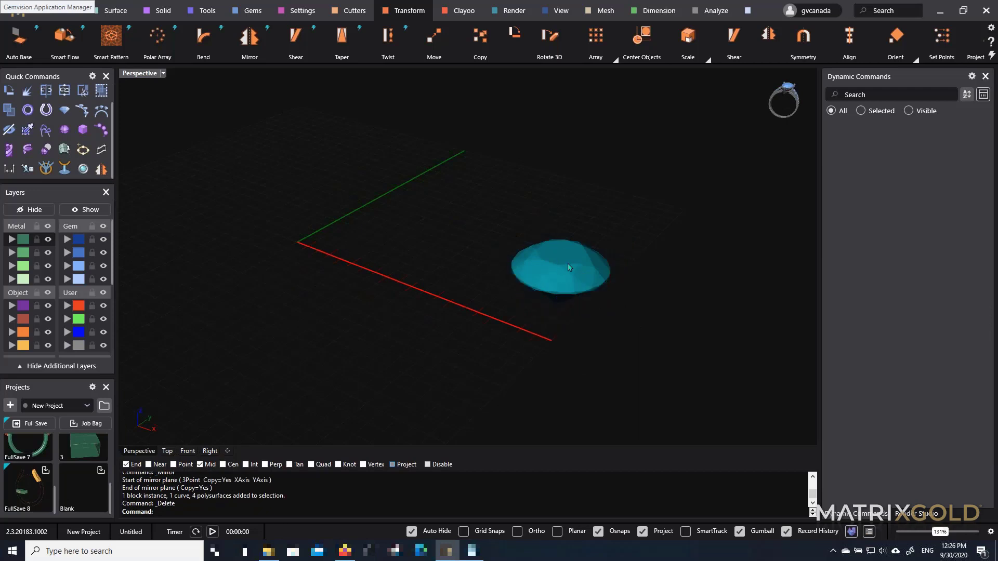
{"action": "right_click_drag", "start_coordinate": [545, 251], "coordinate": [581, 247]}
Undo the deletion, both two-point mirrors and the move away from the origin
{"action": "key", "text": "ctrl+z"}
{"action": "key", "text": "ctrl+z"}
{"action": "key", "text": "ctrl+z"}
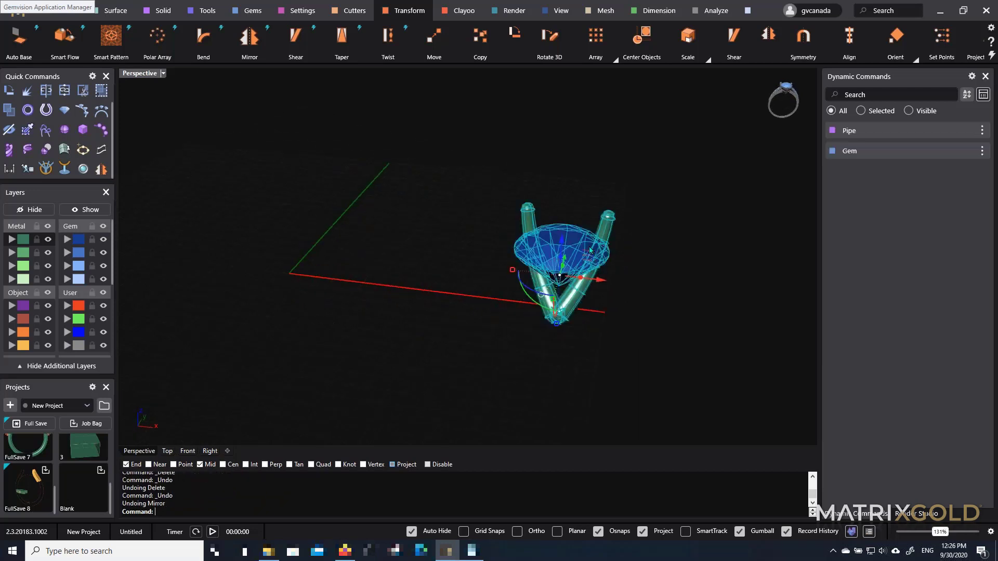
{"action": "key", "text": "ctrl+z"}
Delete the gem, curve and single prong, and restore the four-viewport layout
{"action": "left_click", "coordinate": [621, 247]}
{"action": "right_click_drag", "start_coordinate": [635, 285], "coordinate": [605, 224]}
{"action": "left_click_drag", "start_coordinate": [597, 210], "coordinate": [284, 422]}
{"action": "key", "text": "Delete"}
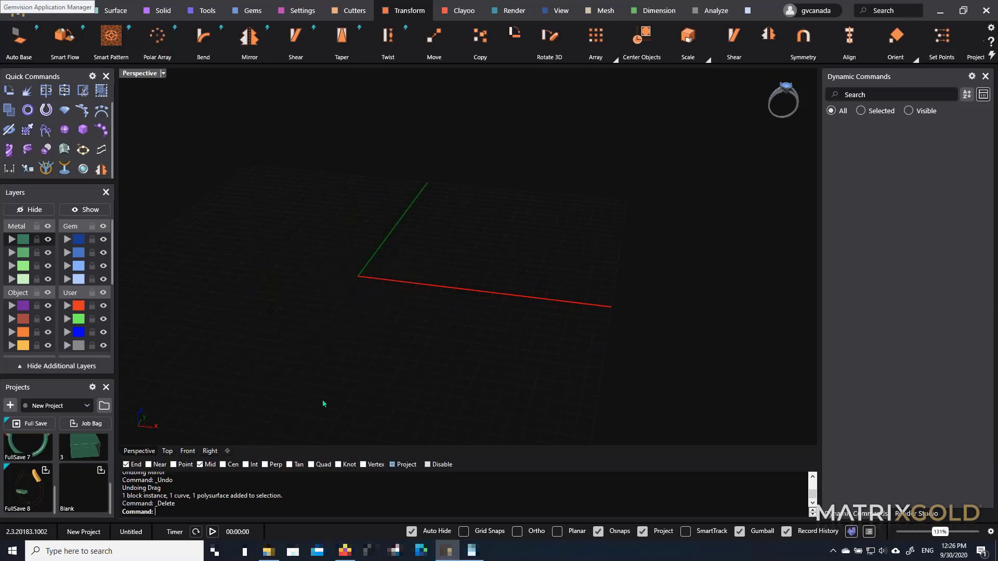
{"action": "left_click", "coordinate": [18, 11]}
{"action": "left_click", "coordinate": [120, 69]}
{"action": "left_click", "coordinate": [498, 293]}
Open the saved project FullSave 3 and look over its eternity ring and central head in the Perspective view
{"action": "scroll", "coordinate": [34, 472], "scroll_direction": "up", "scroll_amount": 1}
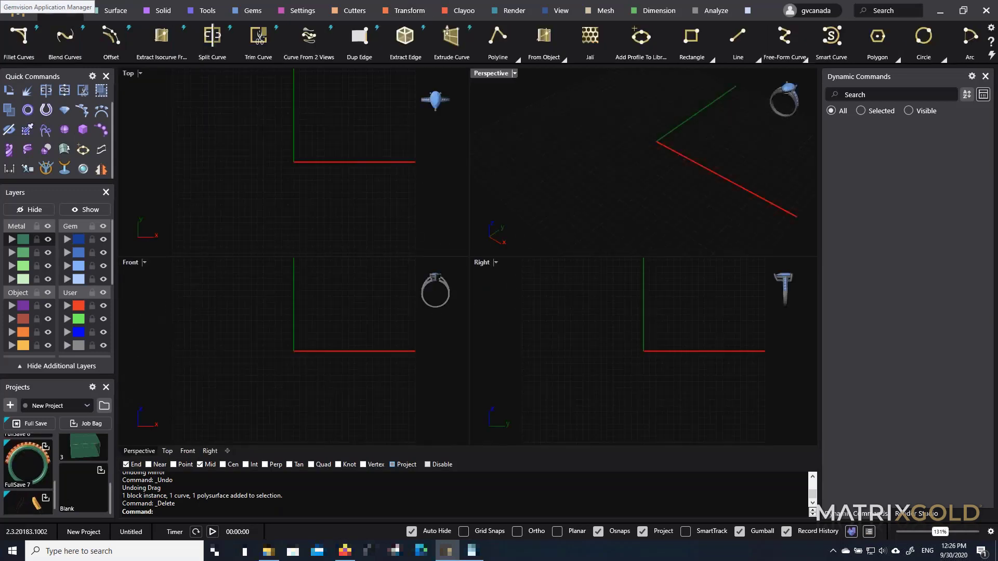
{"action": "scroll", "coordinate": [28, 467], "scroll_direction": "up", "scroll_amount": 8}
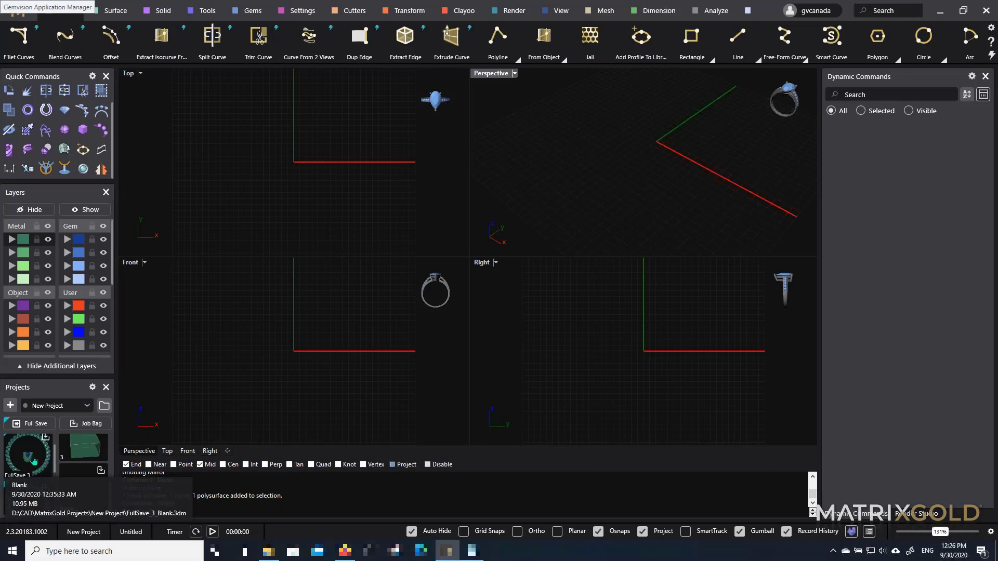
{"action": "left_click", "coordinate": [34, 460]}
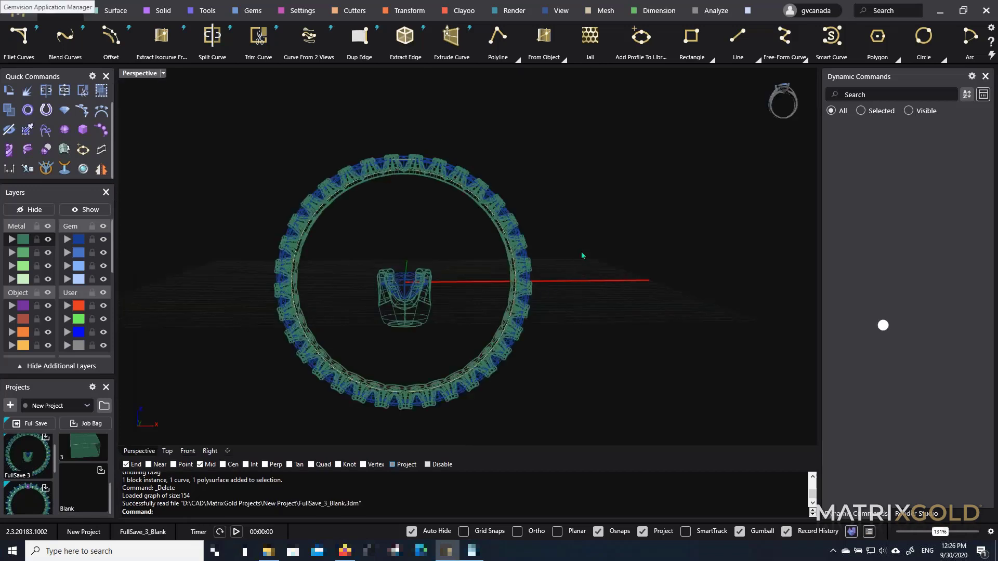
{"action": "mouse_move", "coordinate": [611, 224]}
{"action": "right_mouse_down"}
{"action": "mouse_move", "coordinate": [584, 232]}
{"action": "mouse_move", "coordinate": [622, 225]}
{"action": "right_mouse_up"}
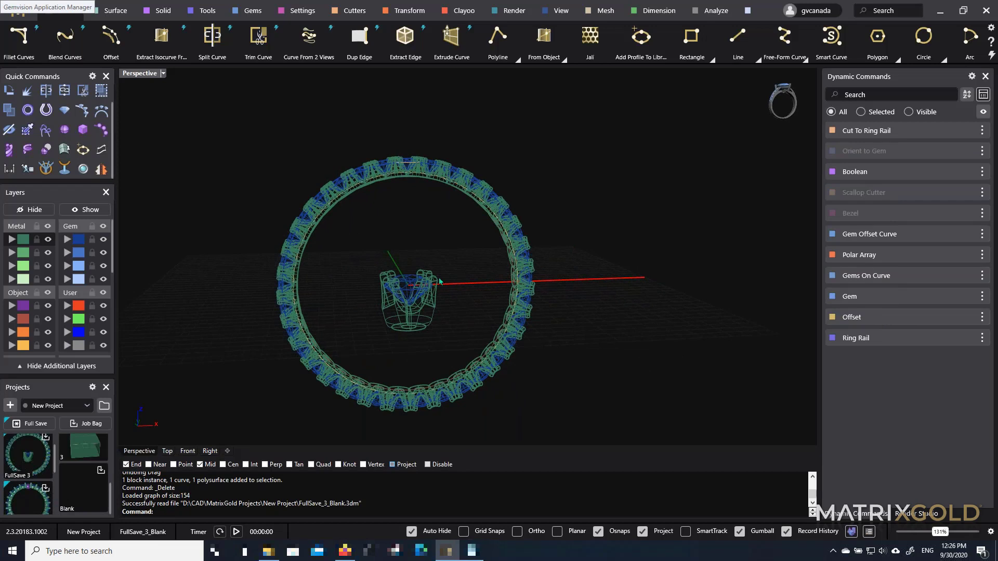
{"action": "right_click_drag", "start_coordinate": [443, 276], "coordinate": [433, 268]}
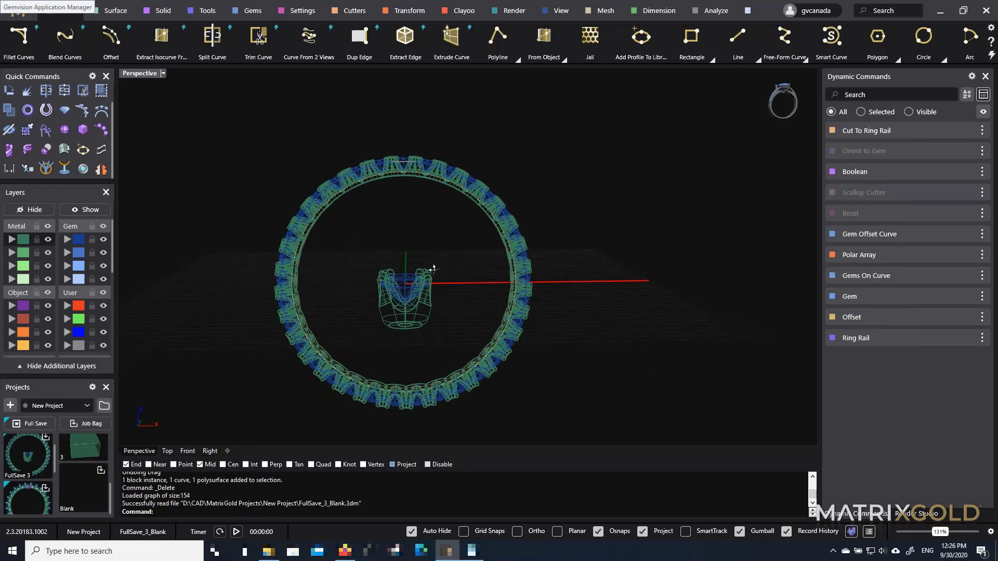
{"action": "scroll", "coordinate": [311, 172], "scroll_direction": "down", "scroll_amount": 3}
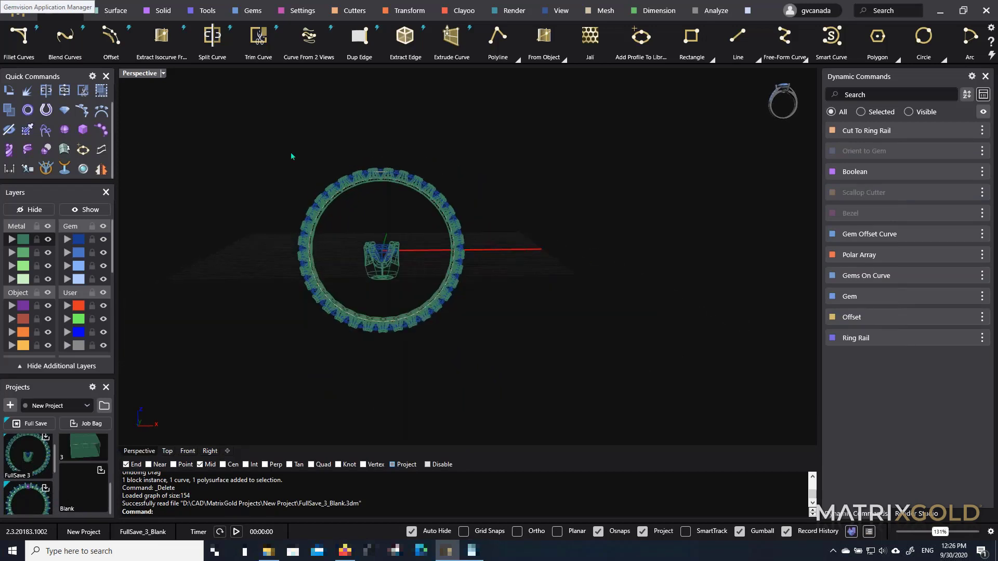
Delete the eternity ring and central head, and start a new document
{"action": "left_click_drag", "start_coordinate": [212, 123], "coordinate": [538, 392]}
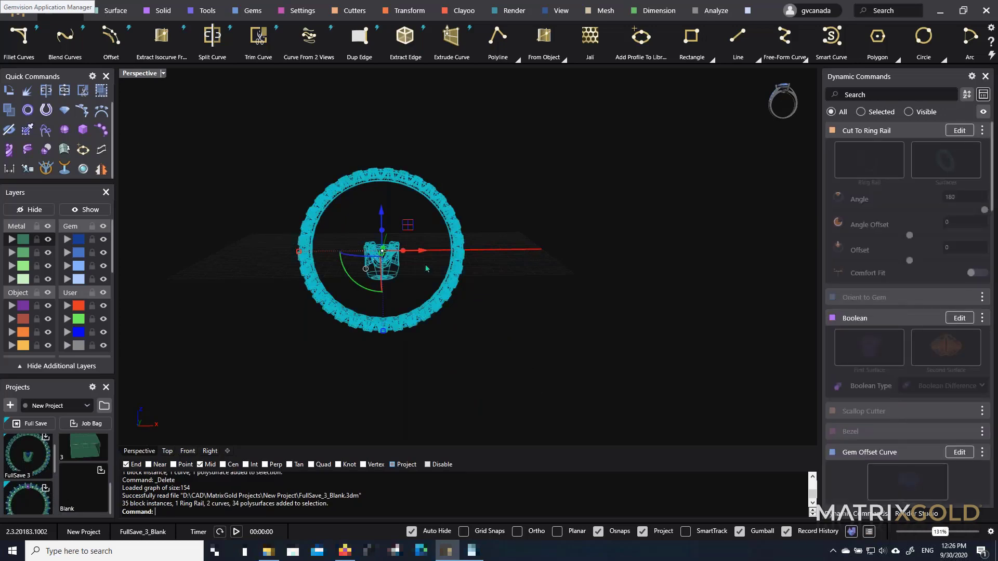
{"action": "key", "text": "Delete"}
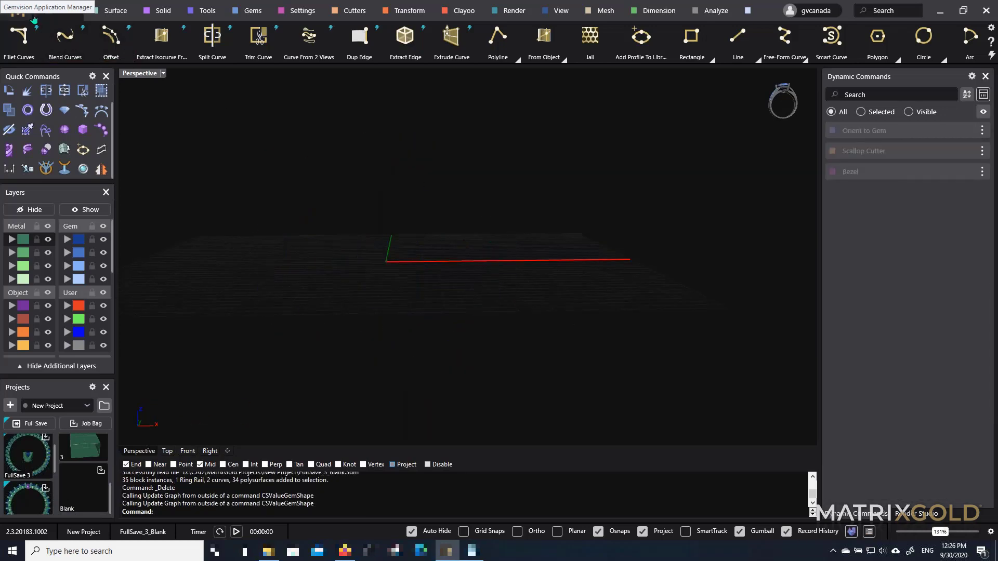
{"action": "left_click", "coordinate": [33, 17]}
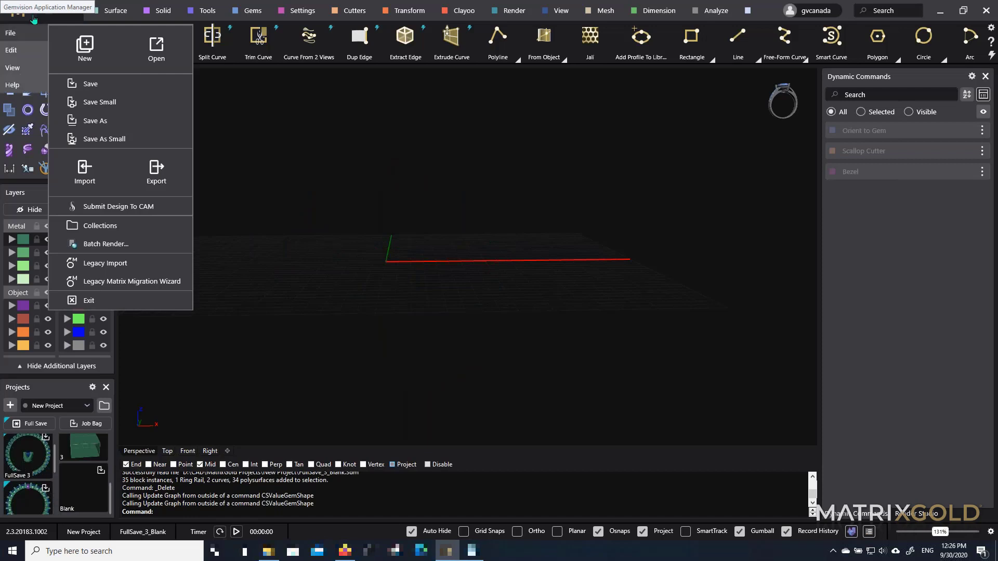
{"action": "left_click", "coordinate": [86, 46]}
{"action": "left_click", "coordinate": [500, 305]}
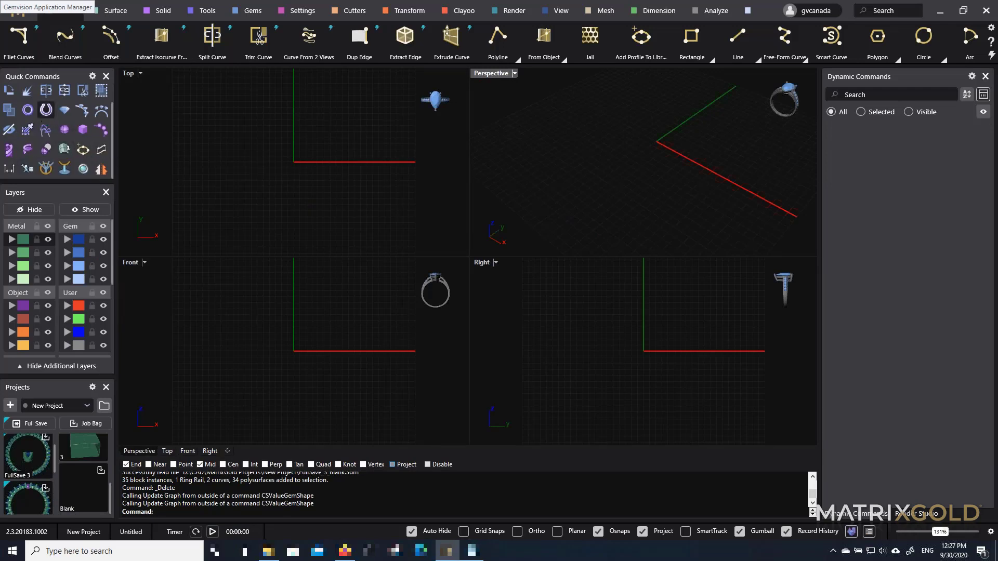
Create a ring rail in US finger size 7 and maximize the Front view
{"action": "left_click", "coordinate": [46, 110]}
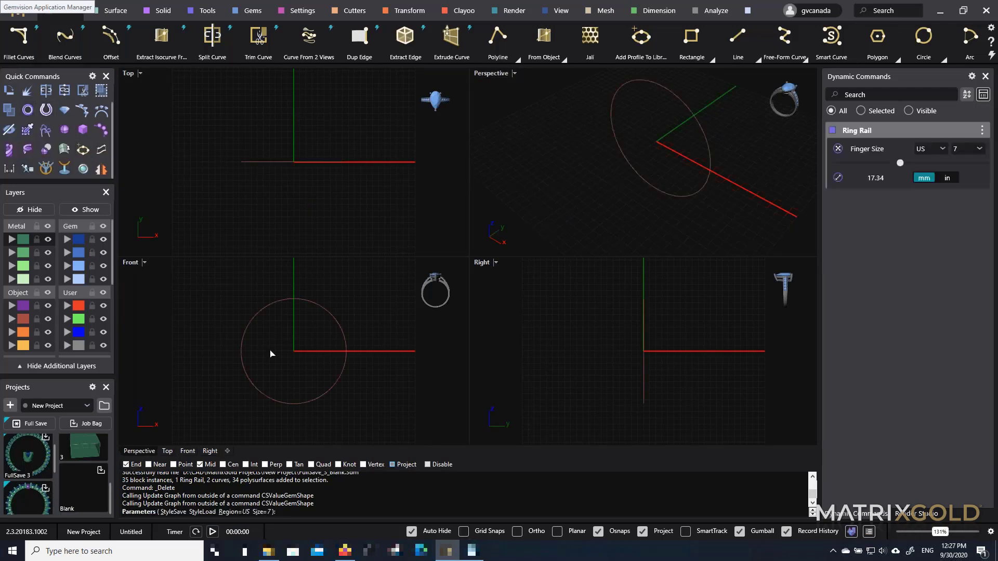
{"action": "double_click", "coordinate": [130, 263]}
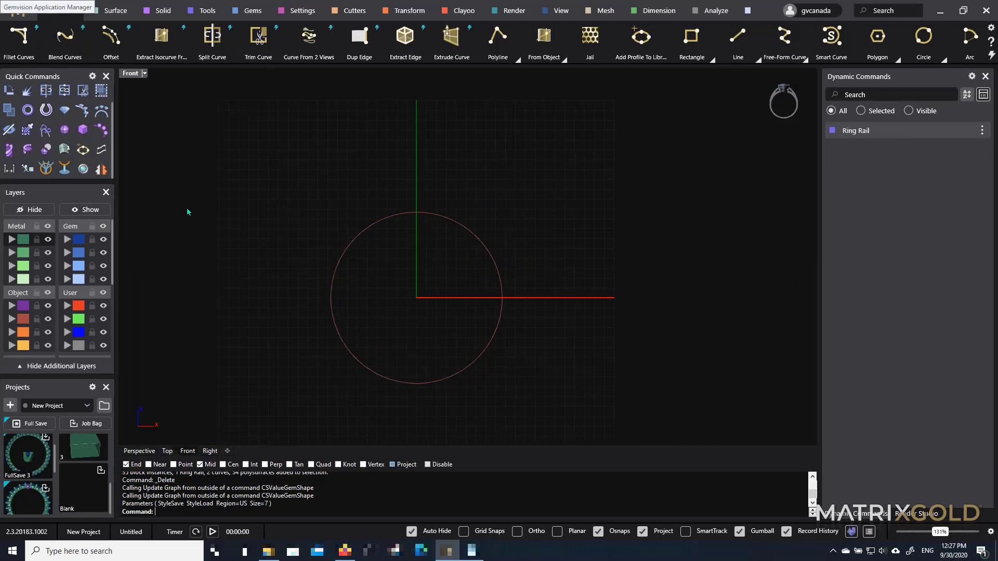
{"action": "scroll", "coordinate": [395, 234], "scroll_direction": "up", "scroll_amount": 3}
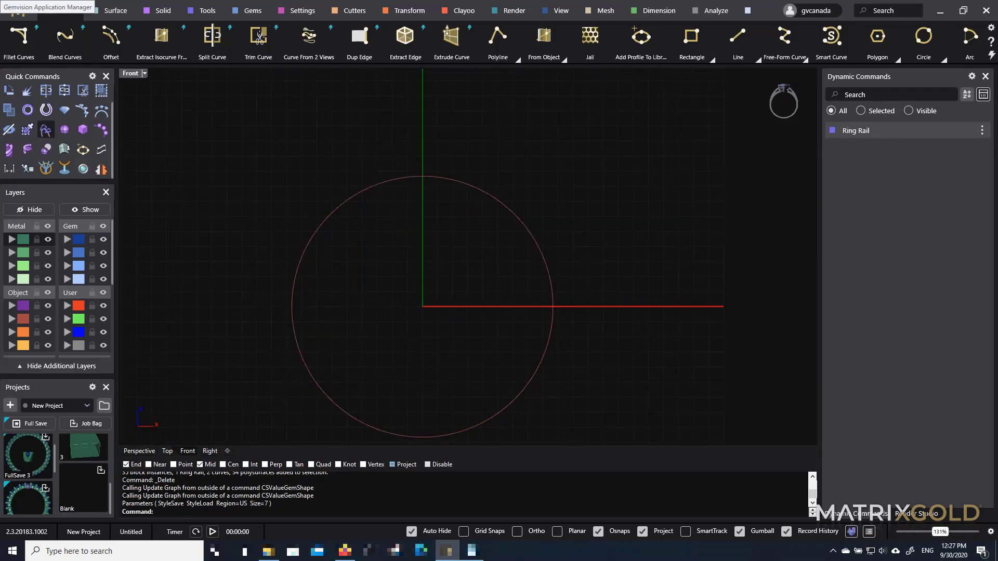
Place a 3.00 mm round diamond on the ring rail with a Z offset of 1.8 mm
{"action": "left_click", "coordinate": [100, 115]}
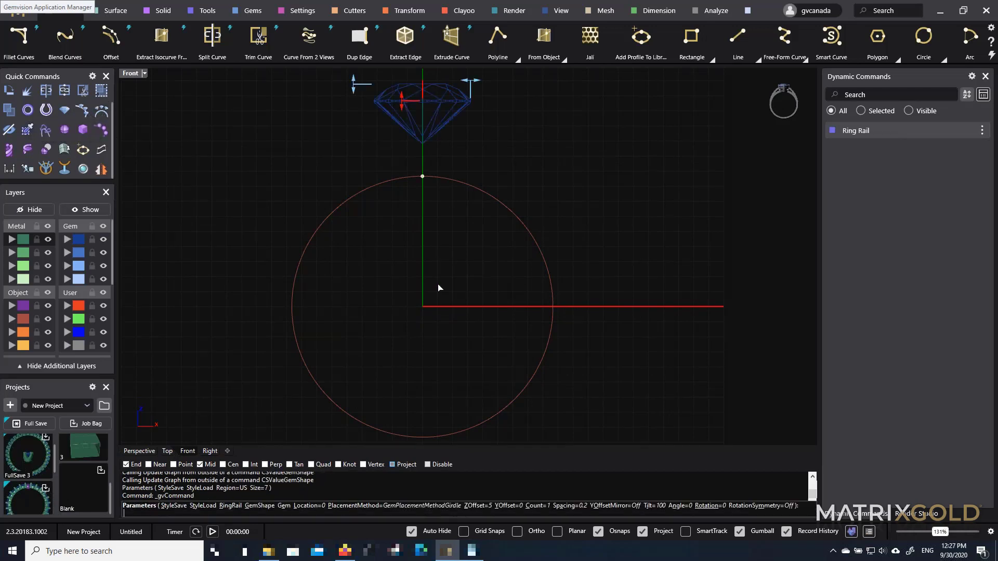
{"action": "left_click_drag", "start_coordinate": [388, 169], "coordinate": [387, 201]}
{"action": "left_click_drag", "start_coordinate": [476, 182], "coordinate": [442, 183]}
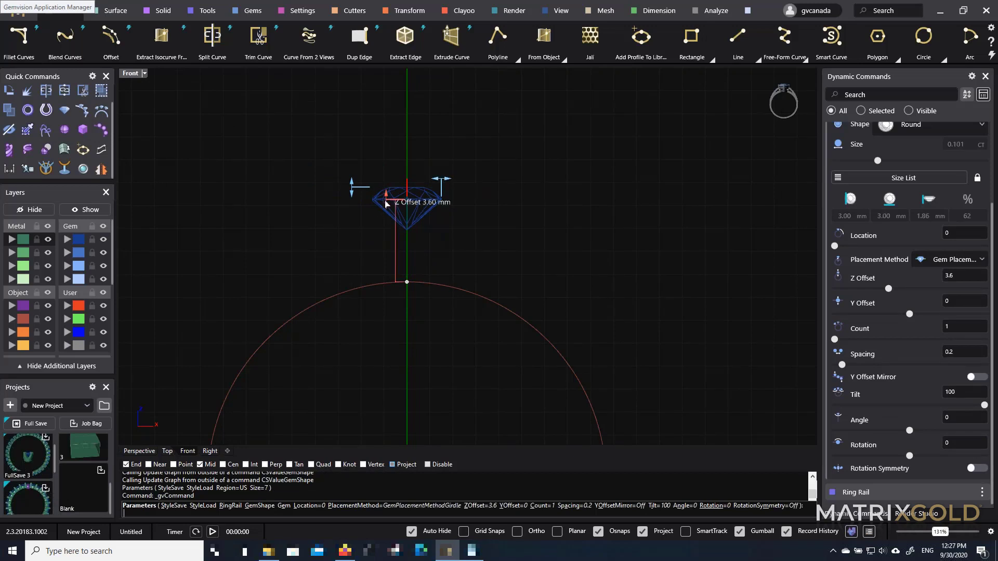
{"action": "left_click_drag", "start_coordinate": [387, 201], "coordinate": [388, 242]}
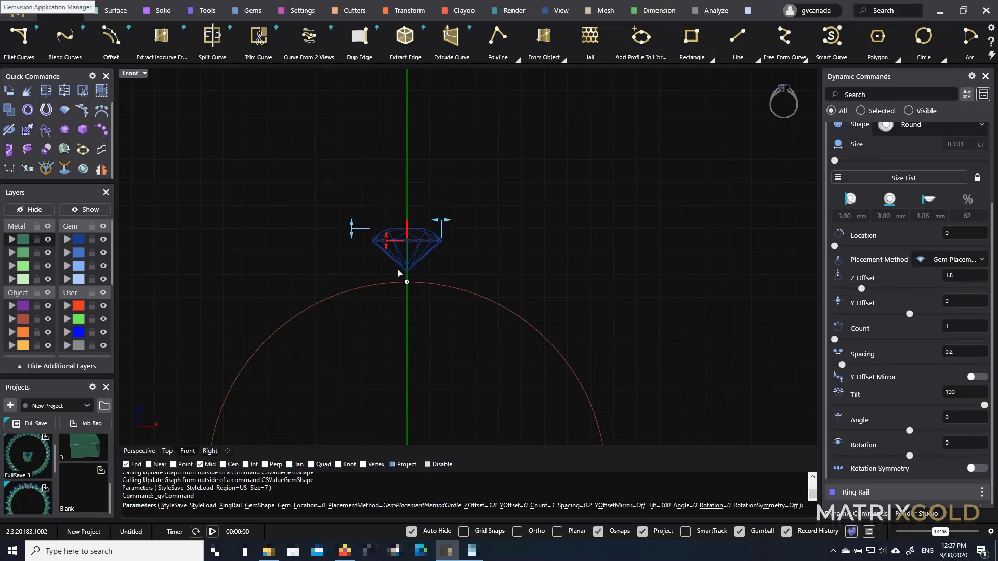
{"action": "scroll", "coordinate": [403, 270], "scroll_direction": "up", "scroll_amount": 3}
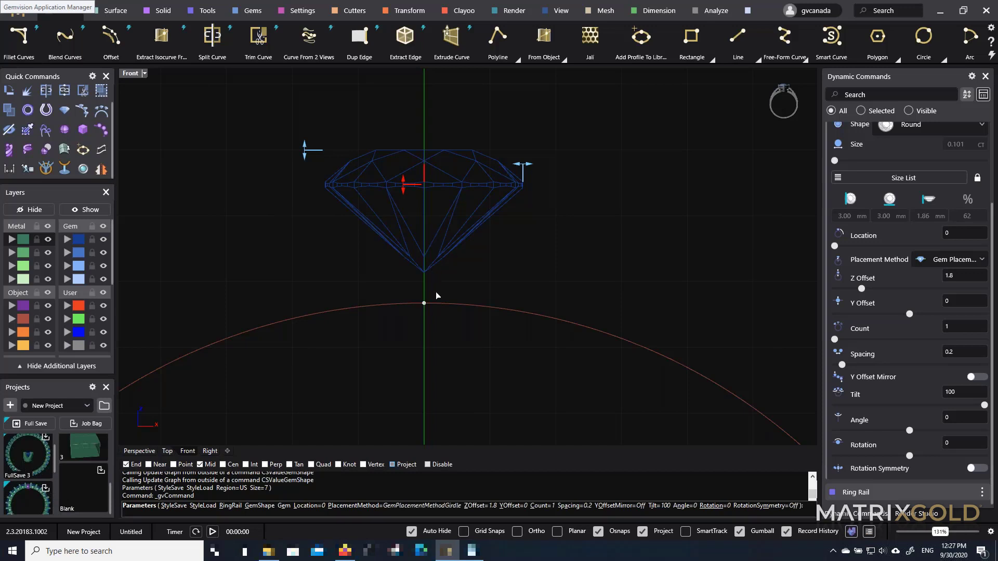
{"action": "scroll", "coordinate": [443, 266], "scroll_direction": "down", "scroll_amount": 4}
{"action": "right_click_drag", "start_coordinate": [442, 262], "coordinate": [444, 217]}
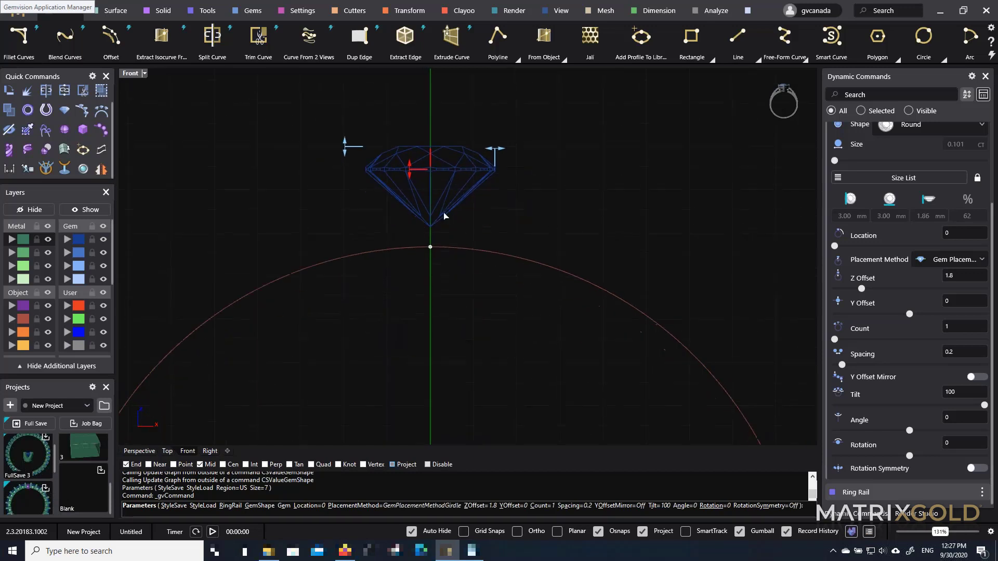
{"action": "right_click", "coordinate": [444, 216]}
Change the ring rail's finger size to US 8
{"action": "left_click_drag", "start_coordinate": [555, 250], "coordinate": [512, 304]}
{"action": "left_click", "coordinate": [970, 156]}
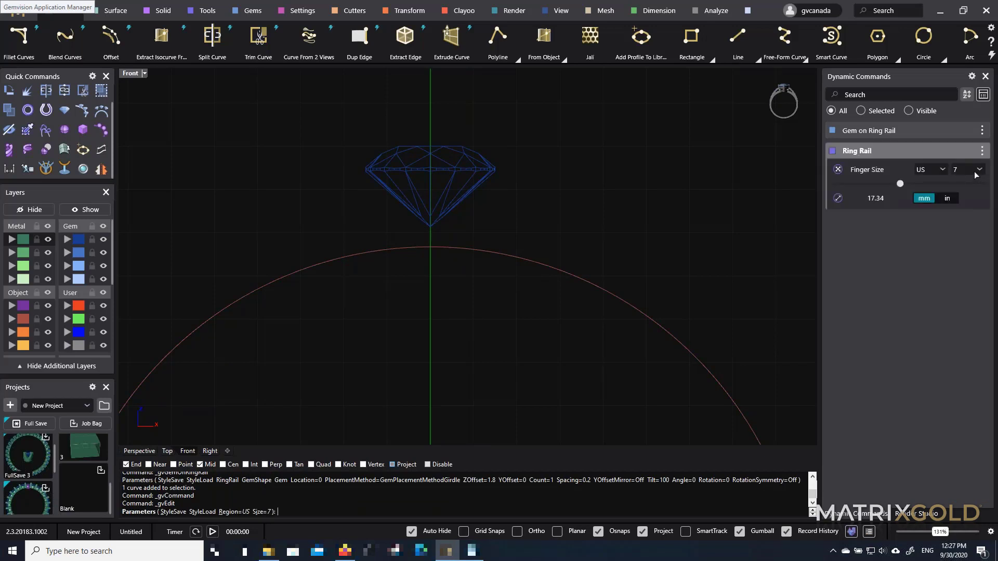
{"action": "left_click", "coordinate": [976, 175]}
{"action": "left_click", "coordinate": [949, 236]}
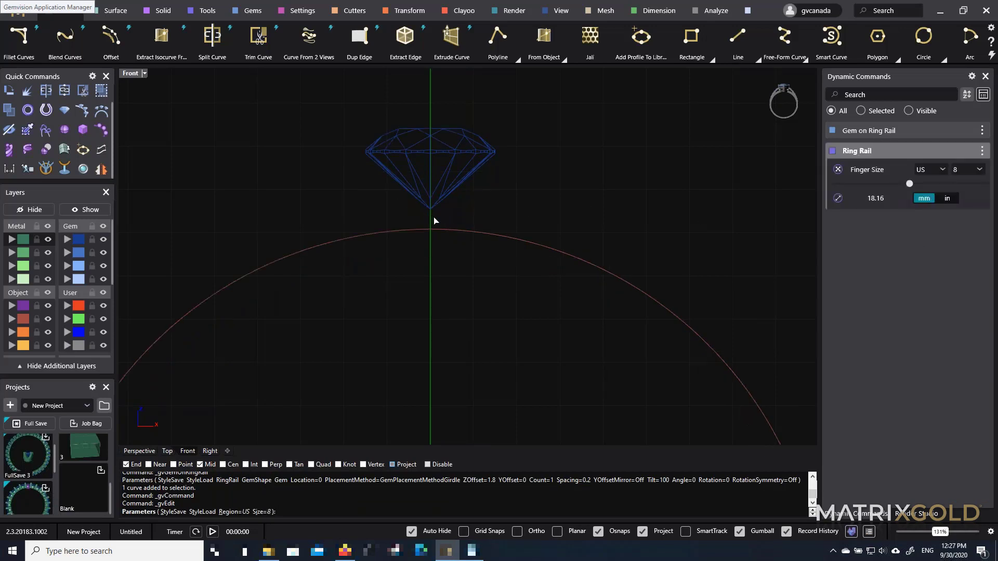
{"action": "scroll", "coordinate": [435, 217], "scroll_direction": "up", "scroll_amount": 2}
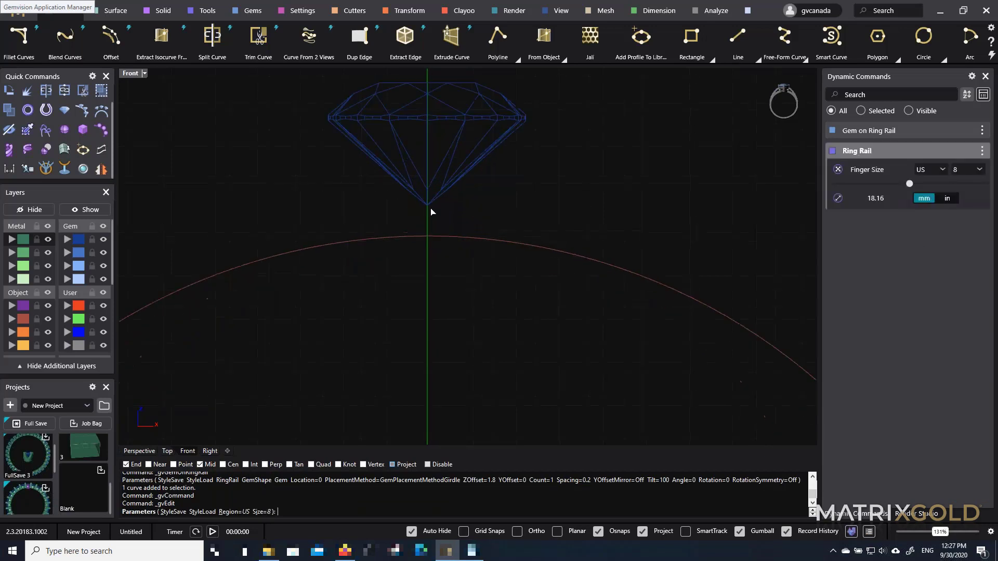
{"action": "right_click", "coordinate": [451, 176]}
{"action": "scroll", "coordinate": [483, 192], "scroll_direction": "down", "scroll_amount": 6}
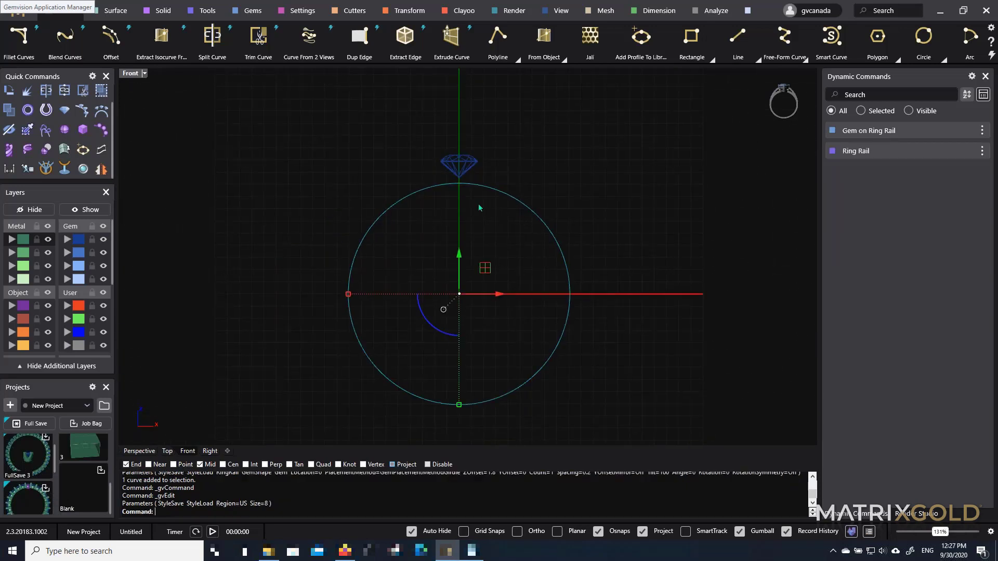
{"action": "key", "text": "Escape"}
Edit the gem on the ring rail, setting its width to 4.80 mm and its Z offset to 2.5 mm
{"action": "scroll", "coordinate": [470, 176], "scroll_direction": "up", "scroll_amount": 3}
{"action": "left_click", "coordinate": [463, 152]}
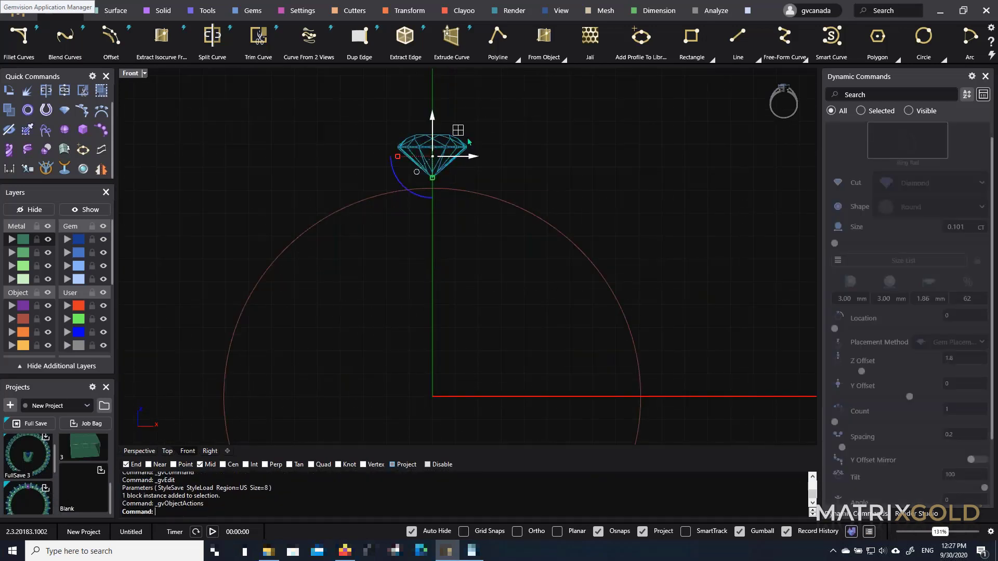
{"action": "right_click", "coordinate": [464, 152]}
{"action": "left_click", "coordinate": [481, 118]}
{"action": "scroll", "coordinate": [458, 135], "scroll_direction": "up", "scroll_amount": 3}
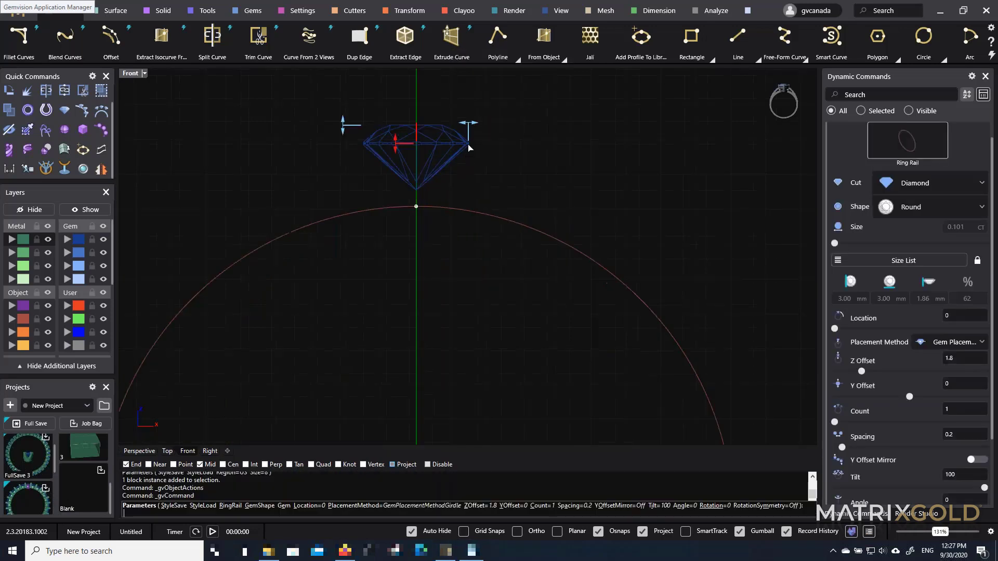
{"action": "left_click_drag", "start_coordinate": [478, 132], "coordinate": [500, 127]}
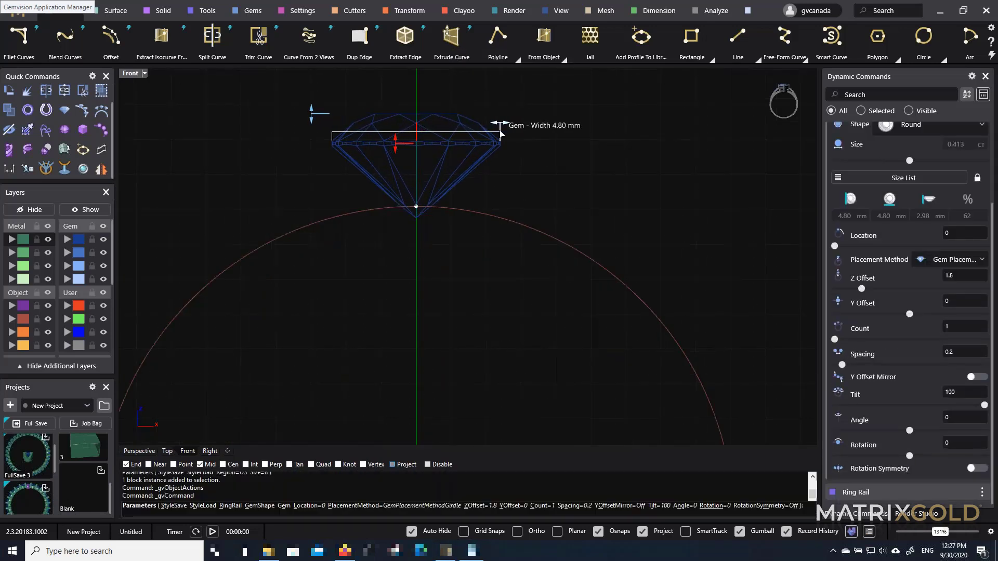
{"action": "left_click_drag", "start_coordinate": [397, 142], "coordinate": [398, 117]}
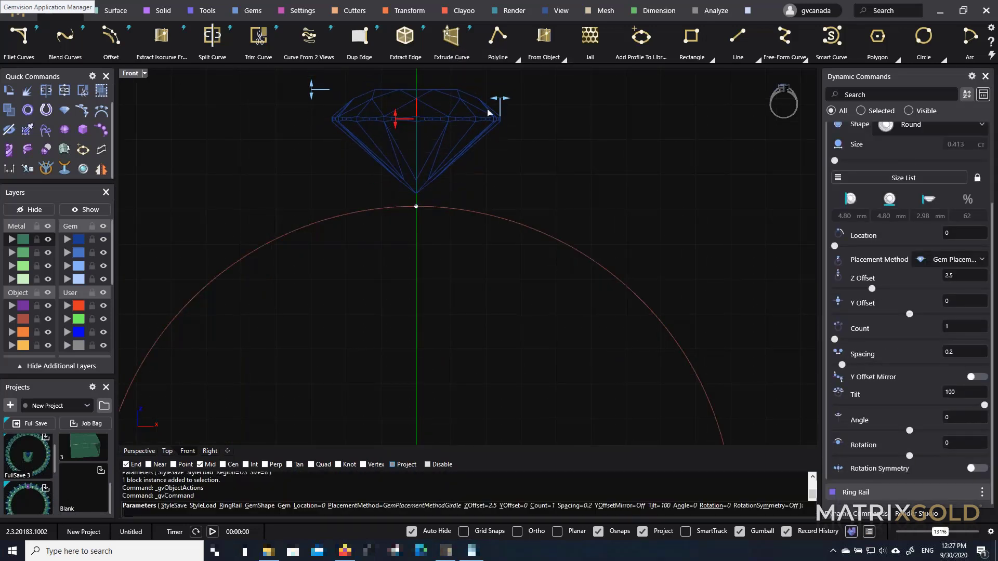
Reduce the gem's width to 3.20 mm and its Z offset to 1.8 mm
{"action": "left_click_drag", "start_coordinate": [499, 98], "coordinate": [472, 105]}
{"action": "left_click_drag", "start_coordinate": [398, 120], "coordinate": [399, 144]}
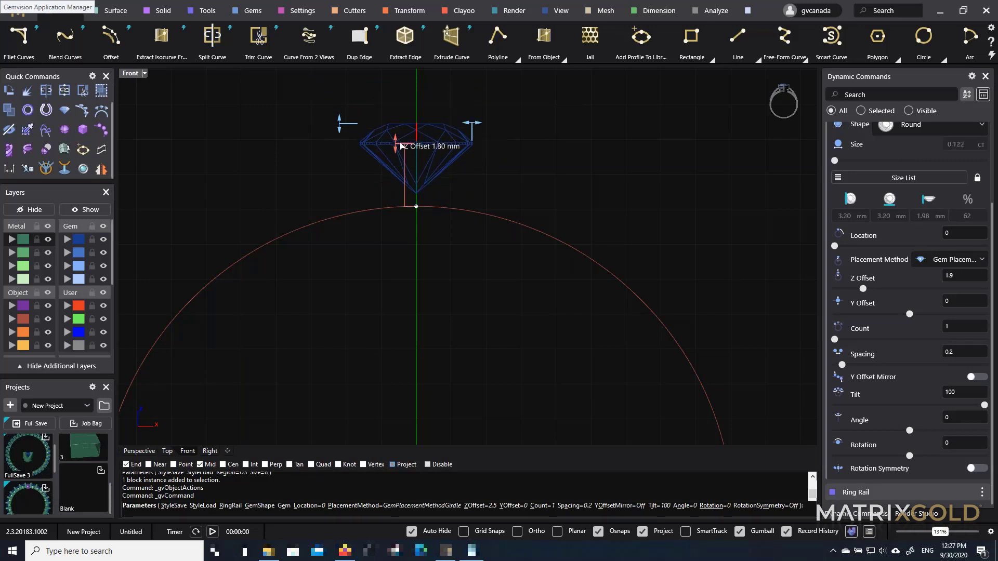
{"action": "right_click", "coordinate": [426, 166]}
Polar array the gem around the ring rail with 20 objects over 360 degrees
{"action": "scroll", "coordinate": [427, 167], "scroll_direction": "down", "scroll_amount": 6}
{"action": "right_click_drag", "start_coordinate": [445, 189], "coordinate": [446, 177]}
{"action": "left_click", "coordinate": [439, 139]}
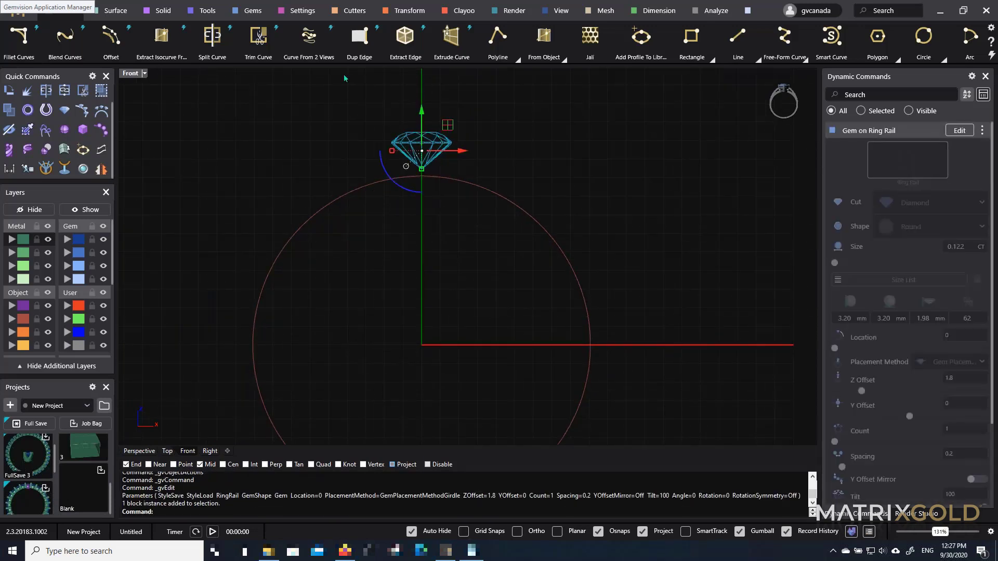
{"action": "left_click", "coordinate": [411, 11]}
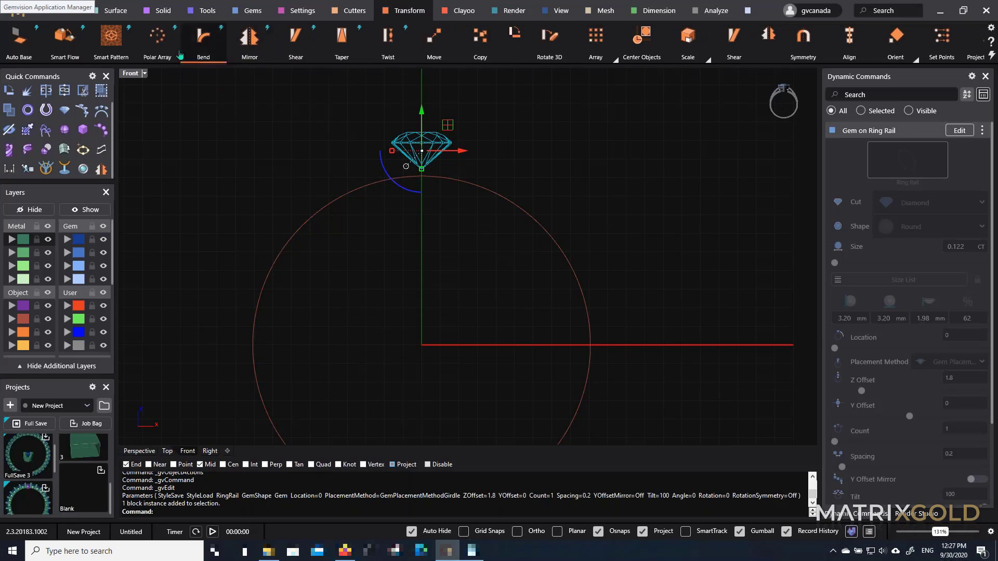
{"action": "left_click", "coordinate": [157, 36]}
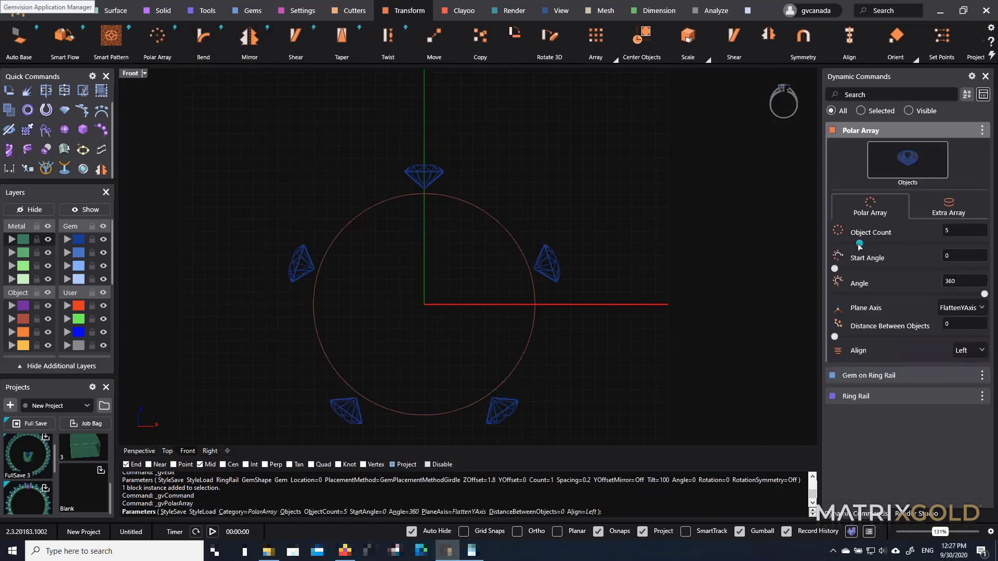
{"action": "left_click_drag", "start_coordinate": [860, 247], "coordinate": [936, 243]}
{"action": "right_click", "coordinate": [542, 318]}
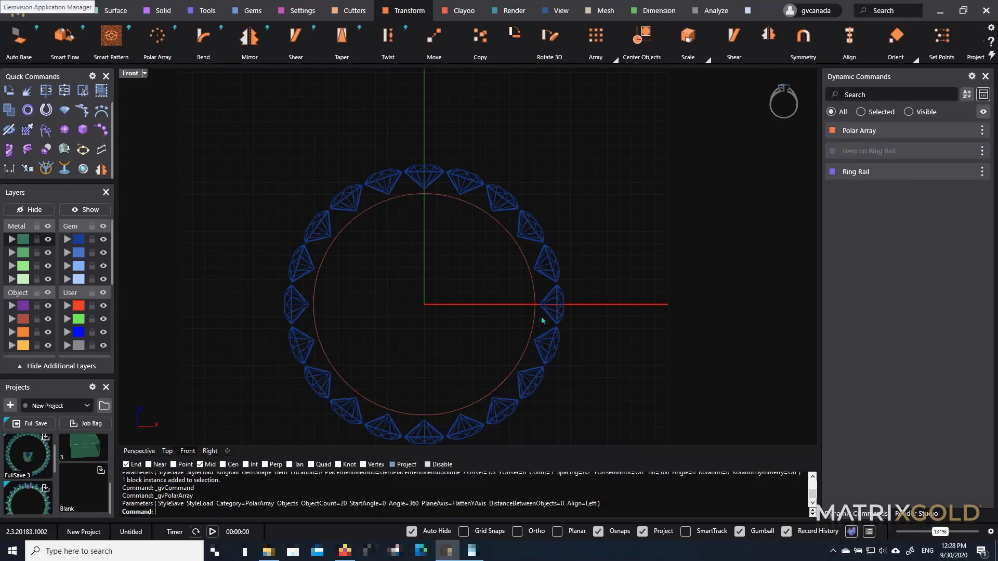
{"action": "scroll", "coordinate": [439, 185], "scroll_direction": "up", "scroll_amount": 3}
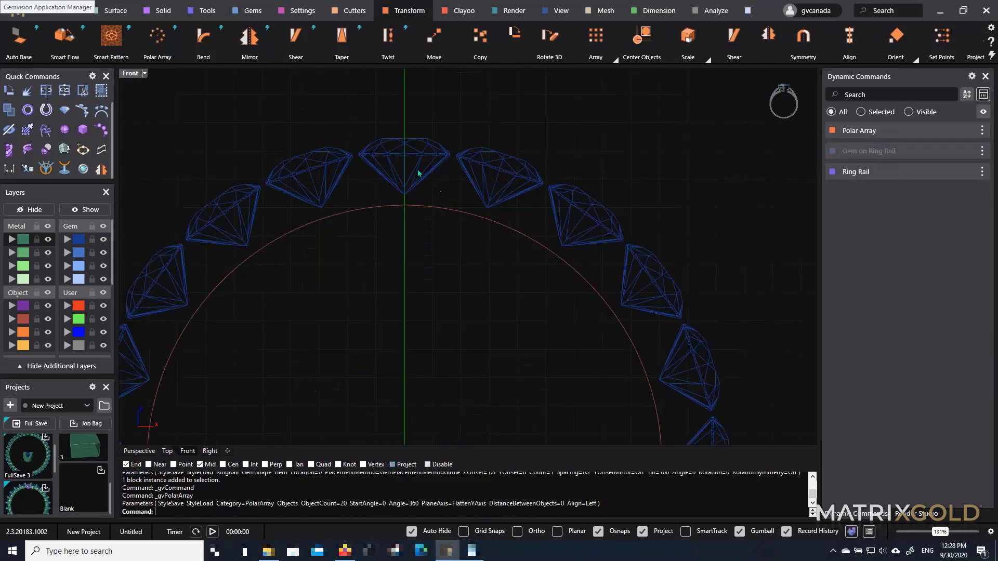
{"action": "left_click", "coordinate": [421, 159]}
{"action": "scroll", "coordinate": [421, 158], "scroll_direction": "down", "scroll_amount": 3}
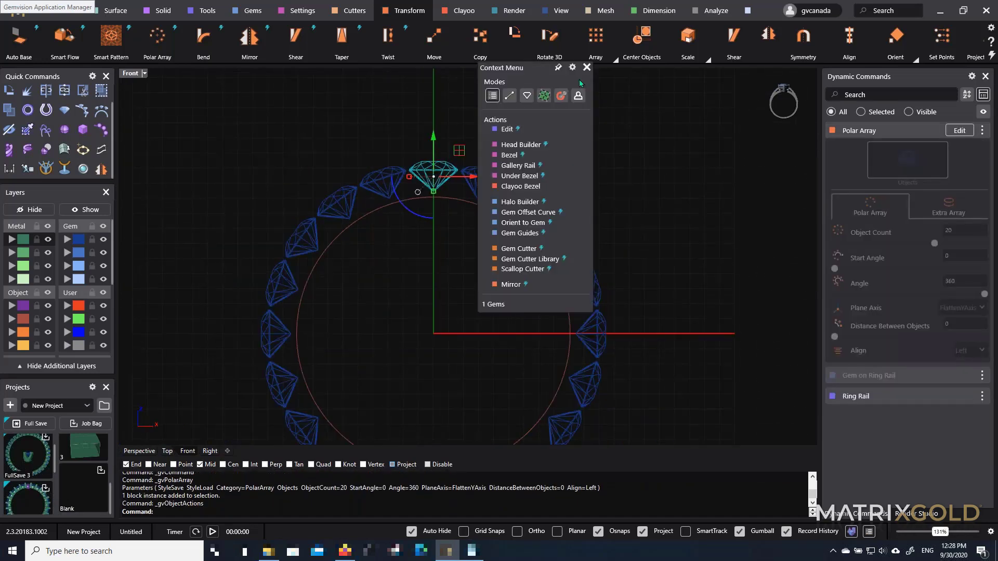
{"action": "left_click", "coordinate": [586, 68]}
{"action": "left_click", "coordinate": [557, 179]}
Create a round diamond 4.20 mm wide at the origin
{"action": "scroll", "coordinate": [461, 213], "scroll_direction": "down", "scroll_amount": 4}
{"action": "right_click_drag", "start_coordinate": [442, 284], "coordinate": [431, 253]}
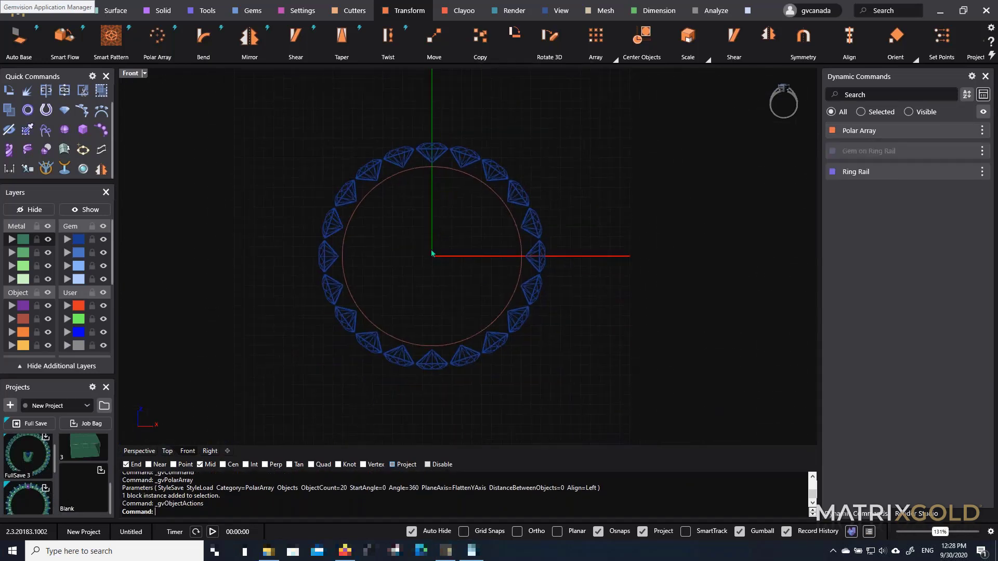
{"action": "left_click", "coordinate": [65, 110]}
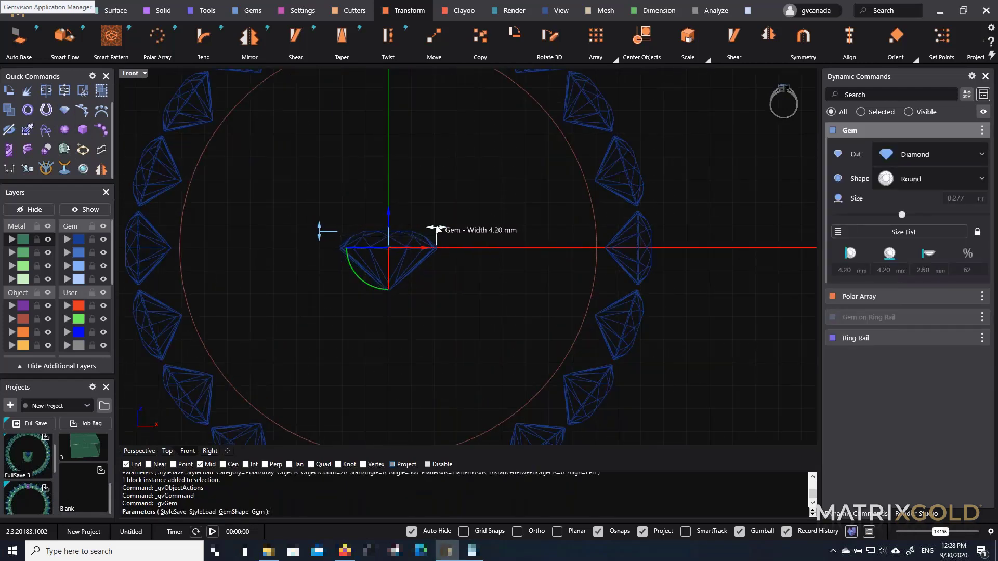
Build a bezel around the central gem with a height of 4 and an angle of -17
{"action": "left_click", "coordinate": [414, 228]}
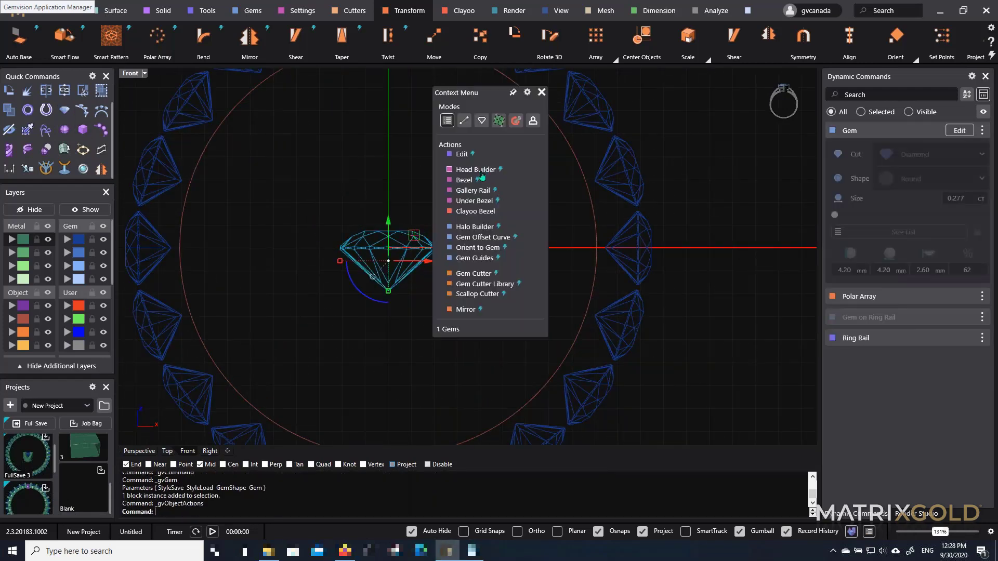
{"action": "left_click", "coordinate": [464, 180]}
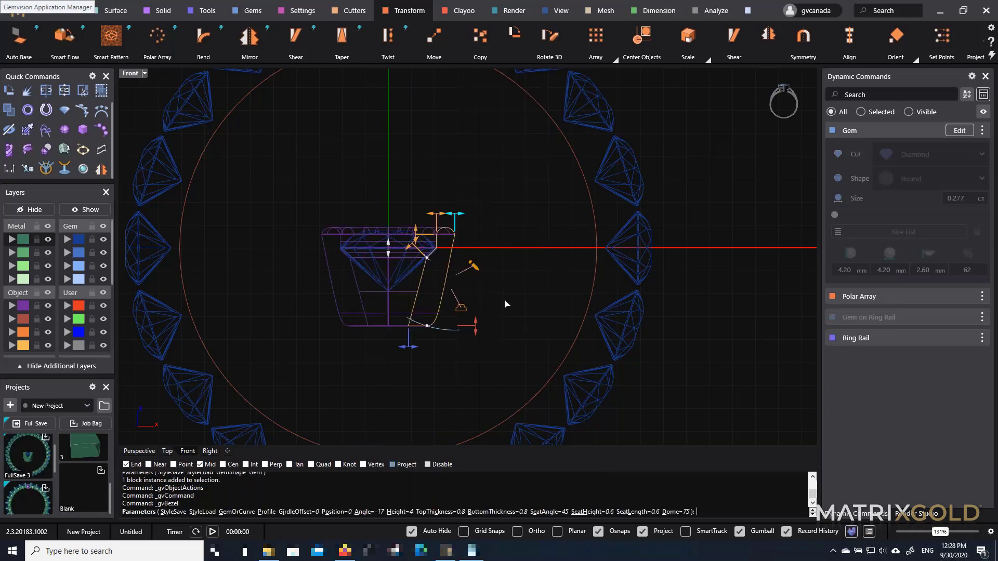
{"action": "scroll", "coordinate": [405, 283], "scroll_direction": "up", "scroll_amount": 3}
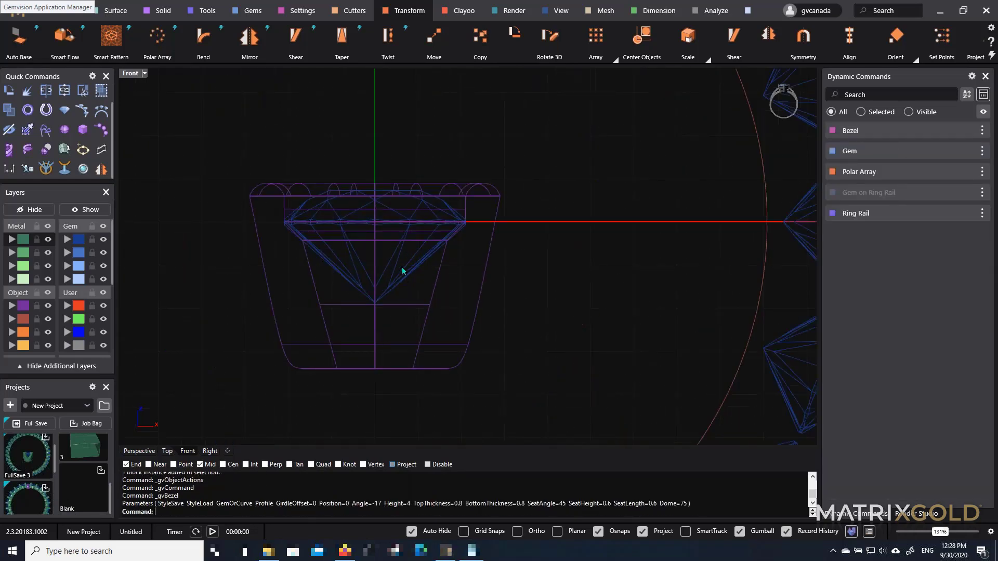
Add scallop cutters to the gem at the origin and set their count to 4
{"action": "left_click", "coordinate": [406, 272]}
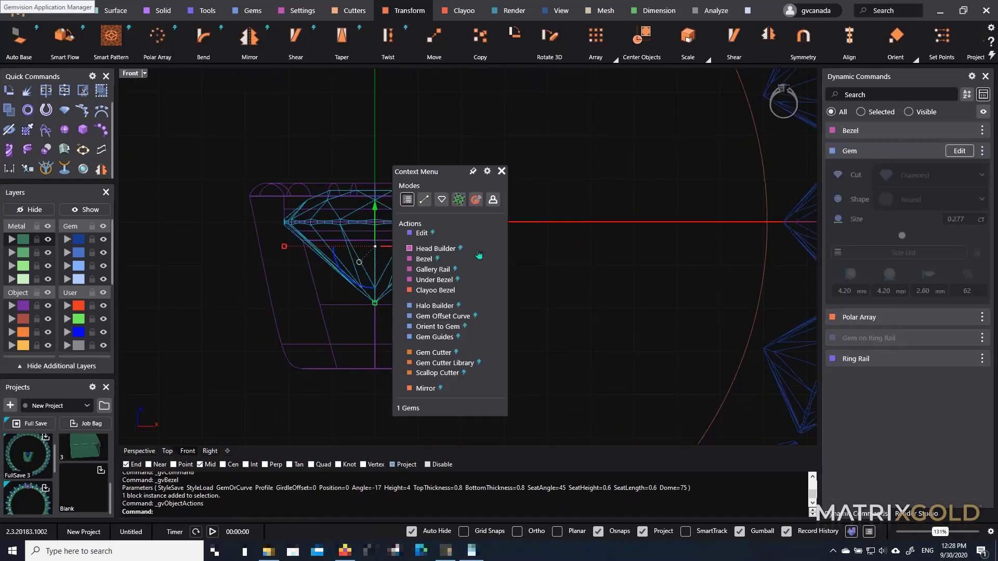
{"action": "left_click", "coordinate": [441, 373]}
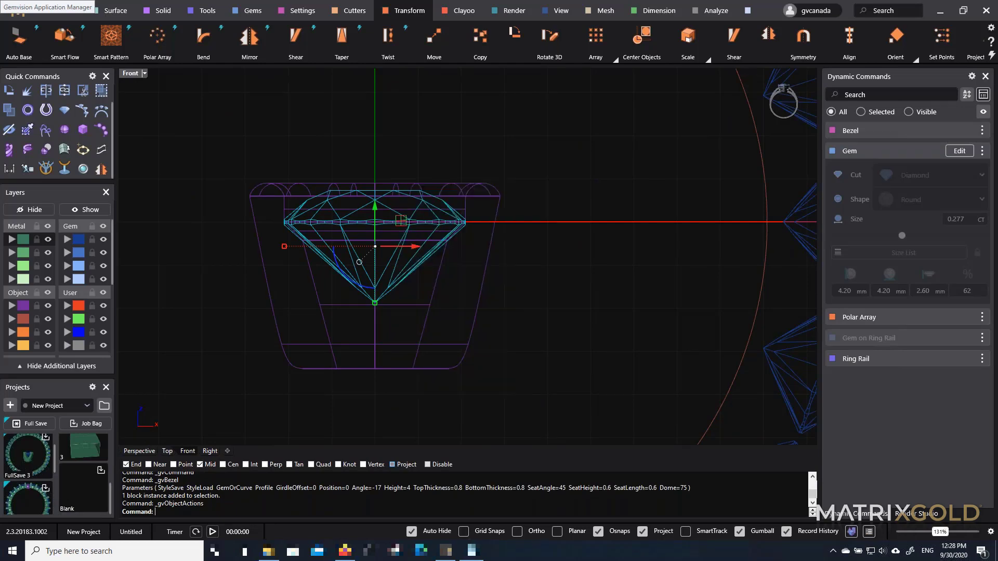
{"action": "double_click", "coordinate": [129, 74]}
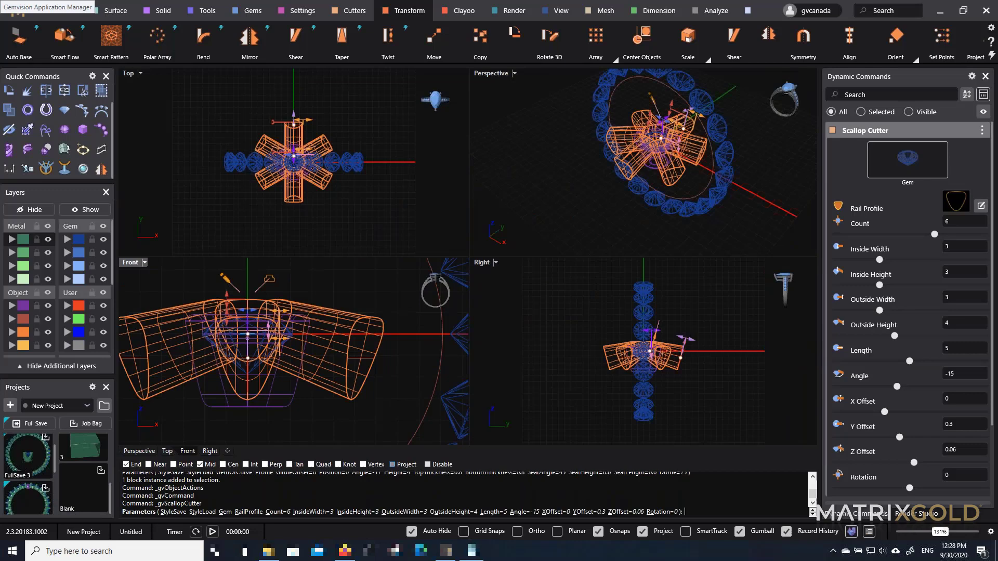
{"action": "double_click", "coordinate": [491, 73]}
{"action": "double_click", "coordinate": [956, 222]}
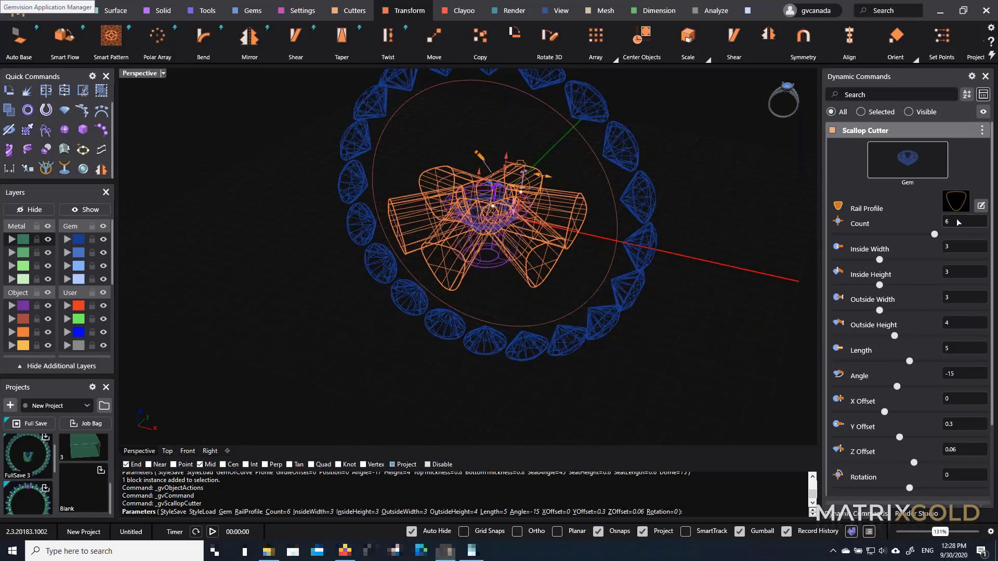
{"action": "type", "text": "4"}
{"action": "key", "text": "Return"}
Reshape the scallop cutters to an inside width of 1.45, outside width of 5.9 and outside height of 2.75
{"action": "right_click_drag", "start_coordinate": [451, 247], "coordinate": [488, 236]}
{"action": "scroll", "coordinate": [514, 221], "scroll_direction": "up", "scroll_amount": 4}
{"action": "scroll", "coordinate": [500, 186], "scroll_direction": "up", "scroll_amount": 4}
{"action": "right_click_drag", "start_coordinate": [502, 185], "coordinate": [457, 208]}
{"action": "scroll", "coordinate": [489, 179], "scroll_direction": "up", "scroll_amount": 2}
{"action": "left_click_drag", "start_coordinate": [493, 177], "coordinate": [446, 189]}
{"action": "scroll", "coordinate": [458, 156], "scroll_direction": "down", "scroll_amount": 3}
{"action": "left_click_drag", "start_coordinate": [469, 126], "coordinate": [502, 123]}
{"action": "left_click_drag", "start_coordinate": [413, 109], "coordinate": [415, 125]}
{"action": "right_click_drag", "start_coordinate": [415, 126], "coordinate": [323, 143]}
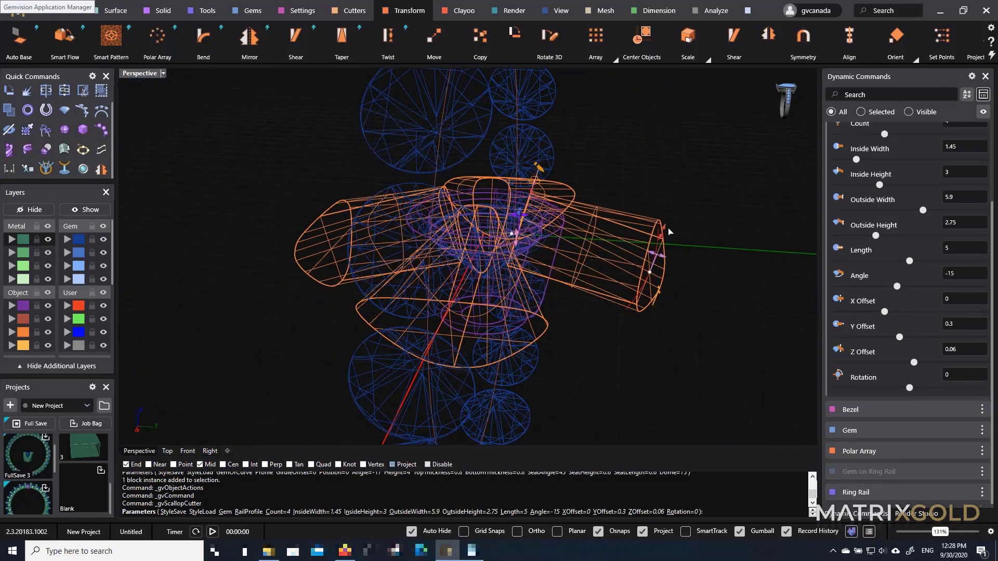
Shorten the scallop cutters to a length of 3, set their Z offset to 0.24 and finish the command
{"action": "scroll", "coordinate": [669, 229], "scroll_direction": "up", "scroll_amount": 4}
{"action": "left_click_drag", "start_coordinate": [633, 268], "coordinate": [561, 245]}
{"action": "right_click_drag", "start_coordinate": [562, 244], "coordinate": [624, 249]}
{"action": "scroll", "coordinate": [517, 253], "scroll_direction": "down", "scroll_amount": 5}
{"action": "right_click_drag", "start_coordinate": [517, 253], "coordinate": [483, 233]}
{"action": "scroll", "coordinate": [531, 250], "scroll_direction": "up", "scroll_amount": 2}
{"action": "mouse_move", "coordinate": [483, 232]}
{"action": "left_mouse_down"}
{"action": "mouse_move", "coordinate": [482, 202]}
{"action": "mouse_move", "coordinate": [480, 222]}
{"action": "left_mouse_up"}
{"action": "right_click", "coordinate": [504, 242]}
{"action": "scroll", "coordinate": [511, 249], "scroll_direction": "down", "scroll_amount": 6}
{"action": "right_click_drag", "start_coordinate": [510, 274], "coordinate": [523, 260]}
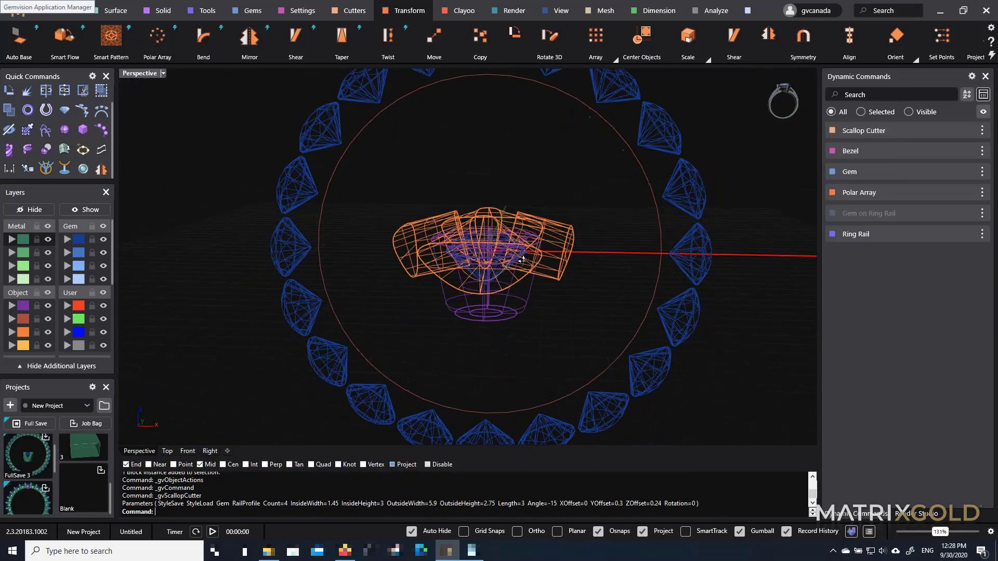
Subtract the scallop cutters from the central bezel with a Boolean Difference
{"action": "scroll", "coordinate": [525, 316], "scroll_direction": "up", "scroll_amount": 4}
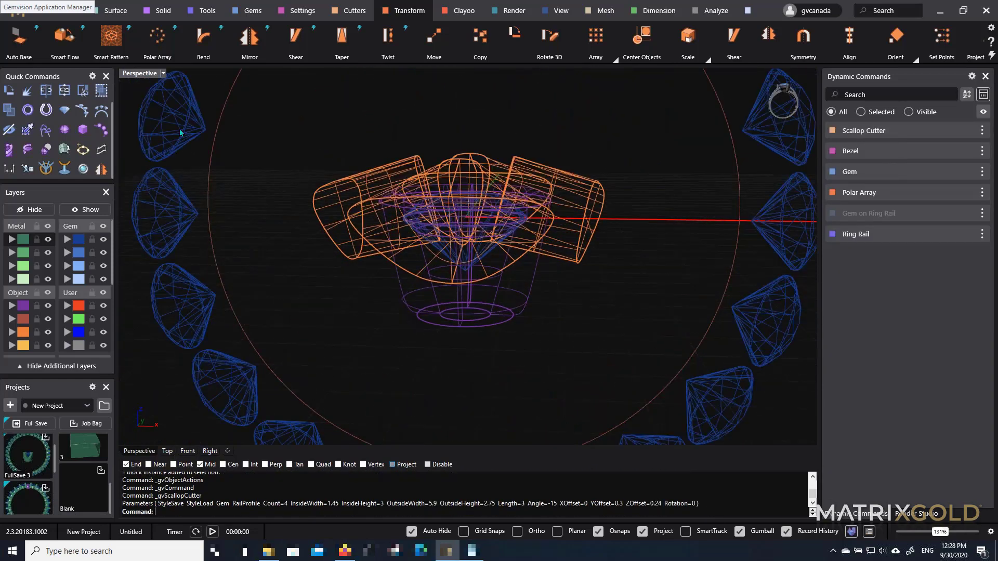
{"action": "left_click", "coordinate": [158, 11]}
{"action": "left_click", "coordinate": [35, 48]}
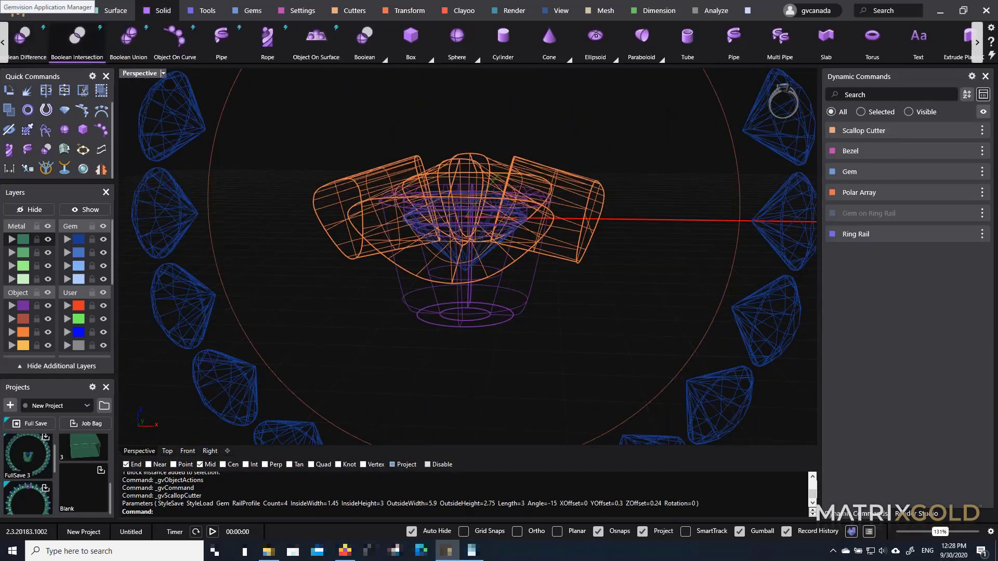
{"action": "key", "text": "Return"}
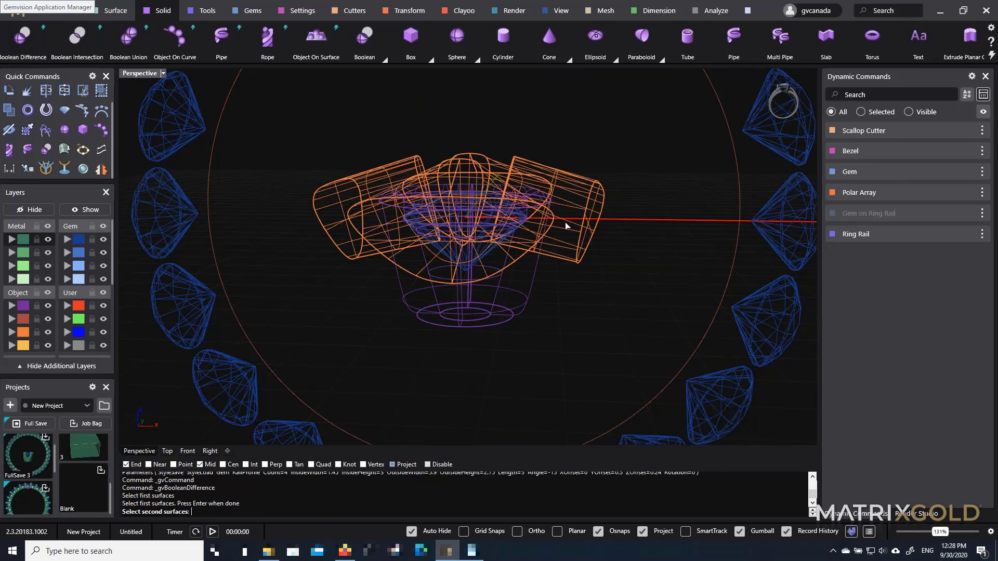
{"action": "left_click", "coordinate": [565, 223]}
{"action": "key", "text": "Return"}
{"action": "right_click_drag", "start_coordinate": [522, 219], "coordinate": [512, 272]}
{"action": "key", "text": "Return"}
{"action": "scroll", "coordinate": [519, 264], "scroll_direction": "down", "scroll_amount": 6}
{"action": "scroll", "coordinate": [512, 291], "scroll_direction": "up", "scroll_amount": 4}
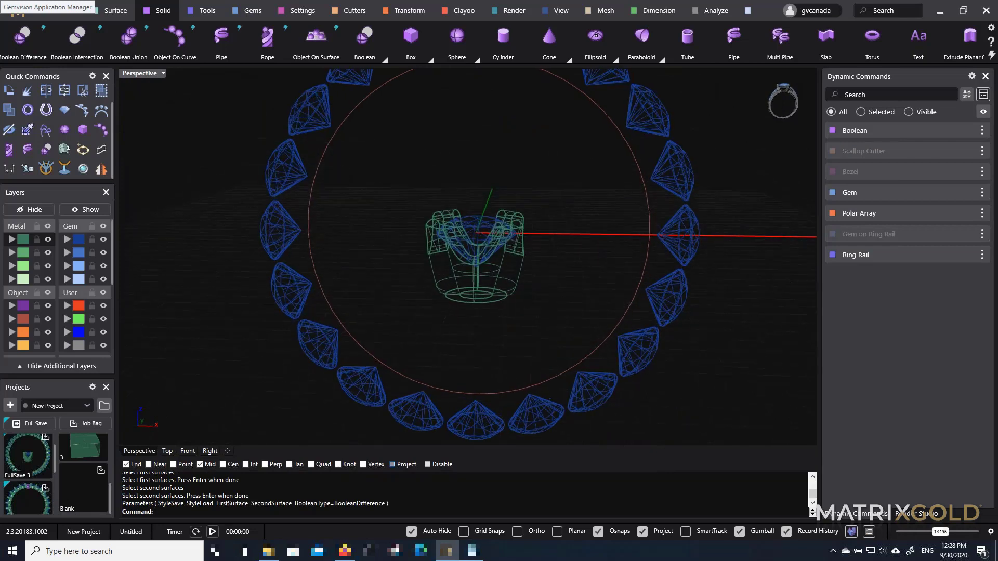
{"action": "scroll", "coordinate": [513, 252], "scroll_direction": "down", "scroll_amount": 3}
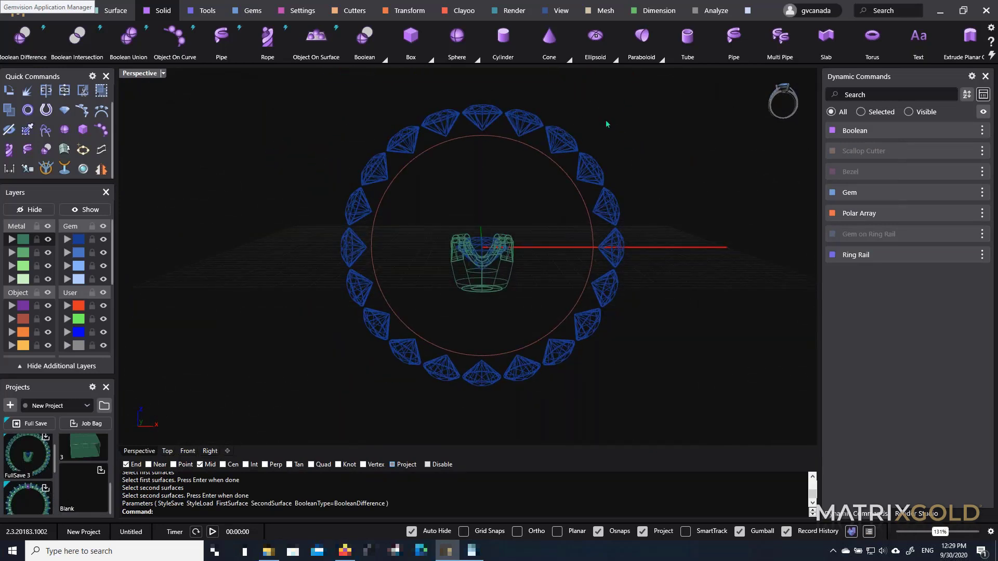
{"action": "left_click", "coordinate": [416, 13]}
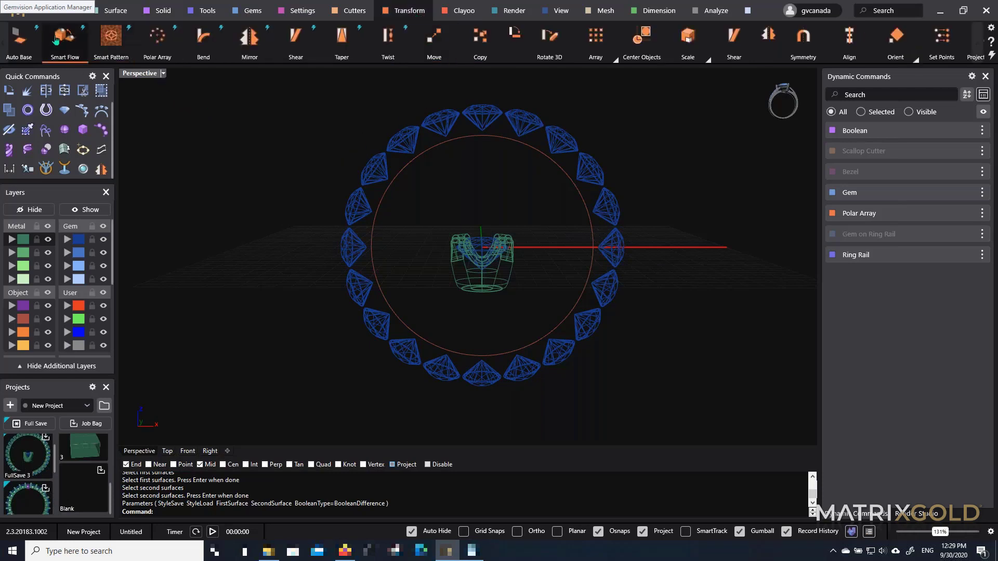
{"action": "left_click", "coordinate": [243, 12]}
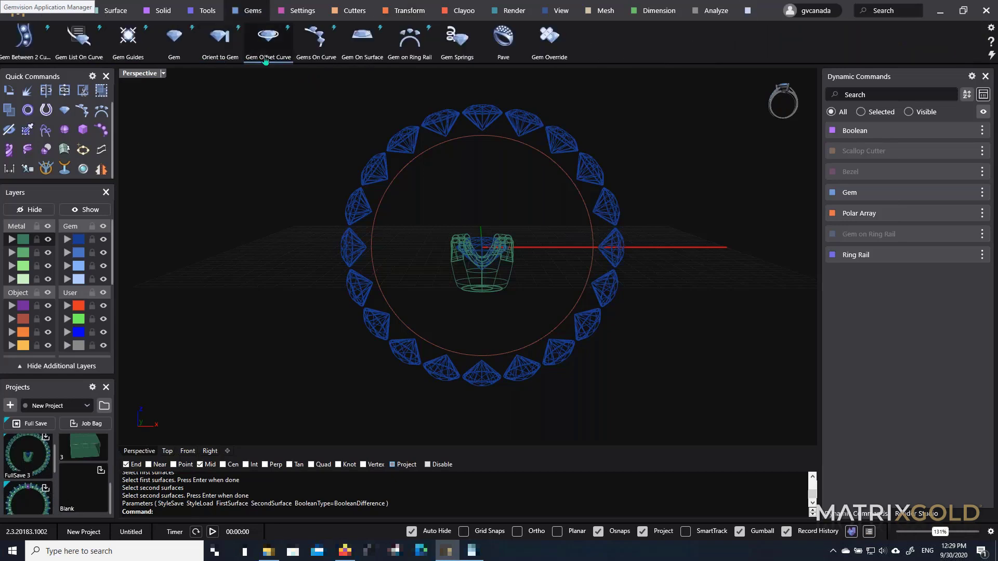
{"action": "left_click", "coordinate": [221, 62]}
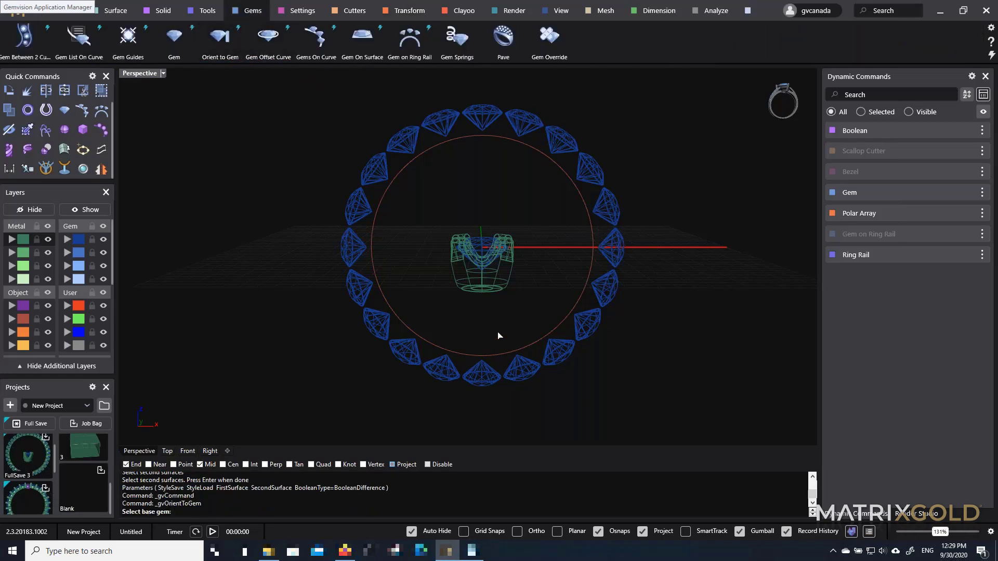
{"action": "scroll", "coordinate": [497, 332], "scroll_direction": "up", "scroll_amount": 3}
{"action": "left_click", "coordinate": [510, 227]}
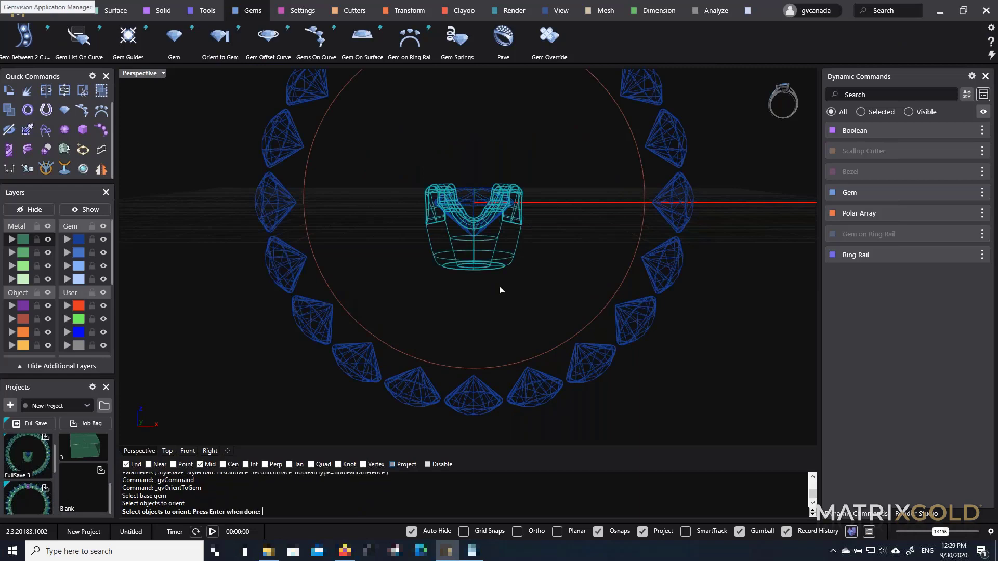
{"action": "scroll", "coordinate": [499, 287], "scroll_direction": "down", "scroll_amount": 3}
{"action": "left_click", "coordinate": [567, 130]}
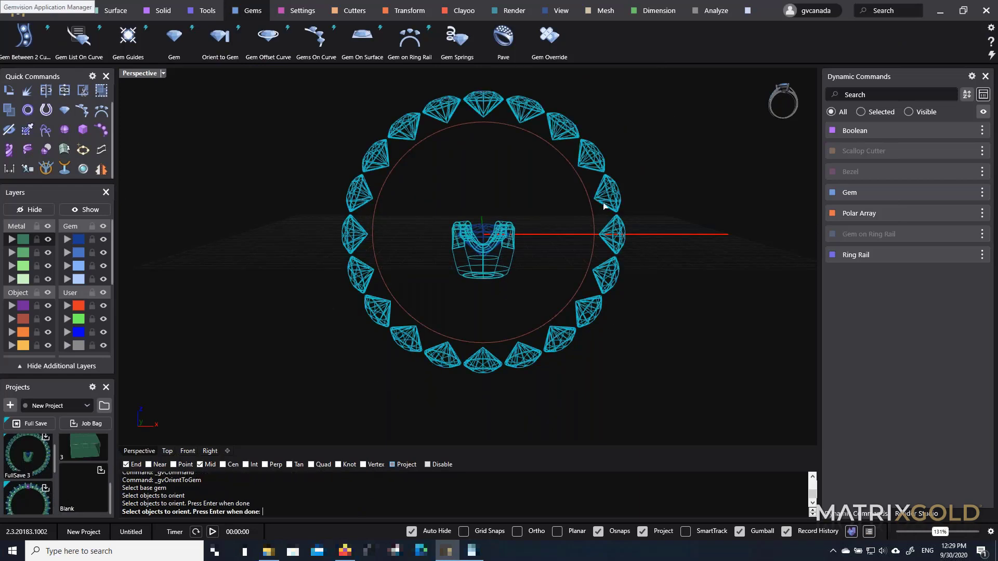
{"action": "key", "text": "Return"}
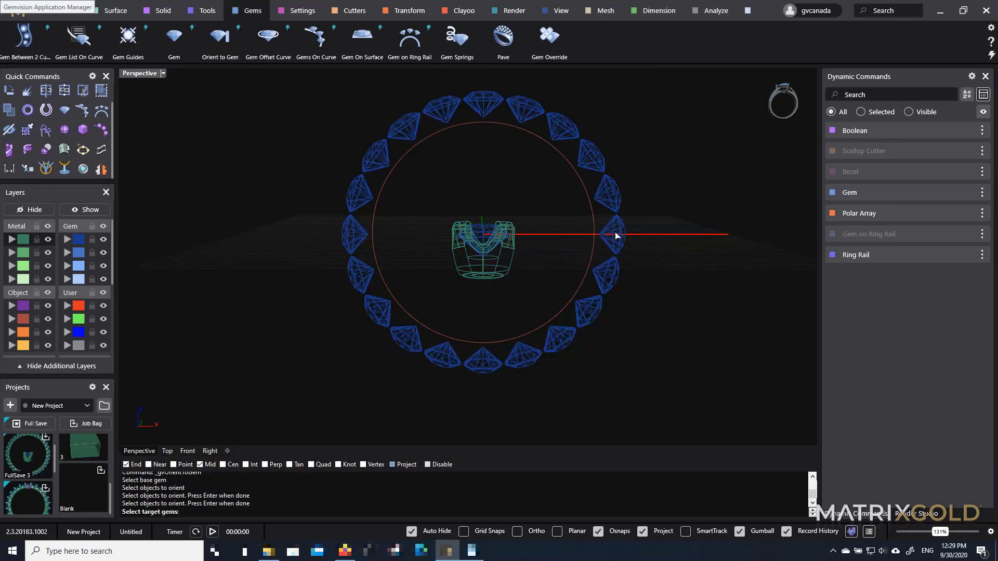
{"action": "right_click_drag", "start_coordinate": [616, 235], "coordinate": [597, 239]}
{"action": "right_click", "coordinate": [597, 239]}
Orient the scalloped bezel from the central gem onto all gems of the polar array with Orient to Gem
{"action": "right_click", "coordinate": [525, 239]}
{"action": "scroll", "coordinate": [485, 225], "scroll_direction": "up", "scroll_amount": 2}
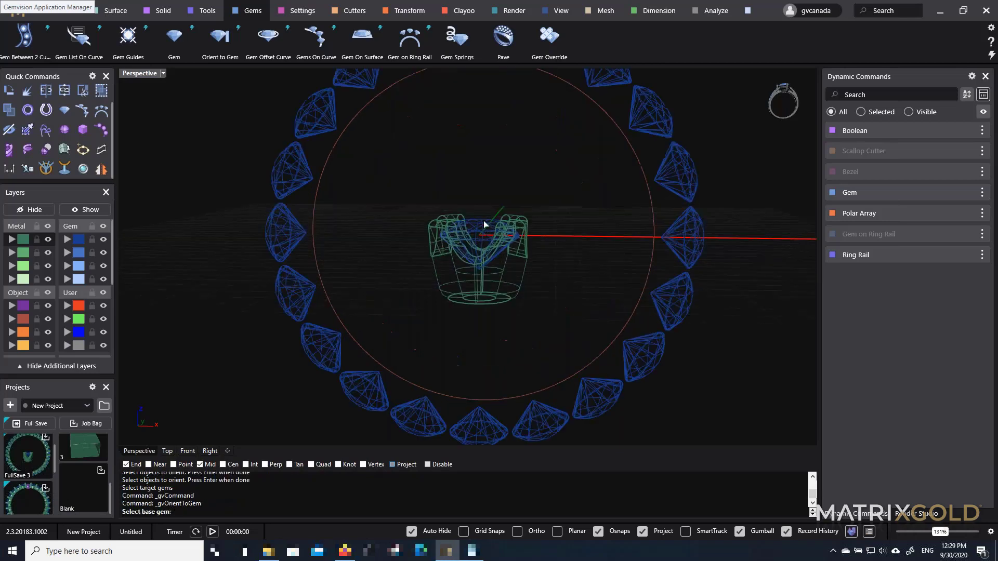
{"action": "left_click", "coordinate": [479, 223]}
{"action": "left_click", "coordinate": [526, 230]}
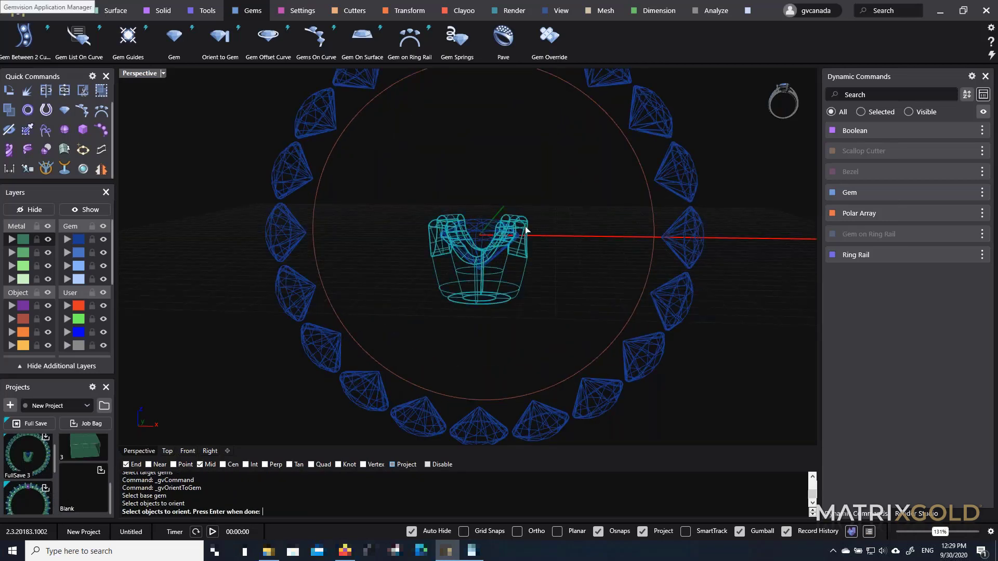
{"action": "key", "text": "Return"}
{"action": "scroll", "coordinate": [549, 220], "scroll_direction": "down", "scroll_amount": 3}
{"action": "left_click", "coordinate": [588, 126]}
{"action": "key", "text": "Return"}
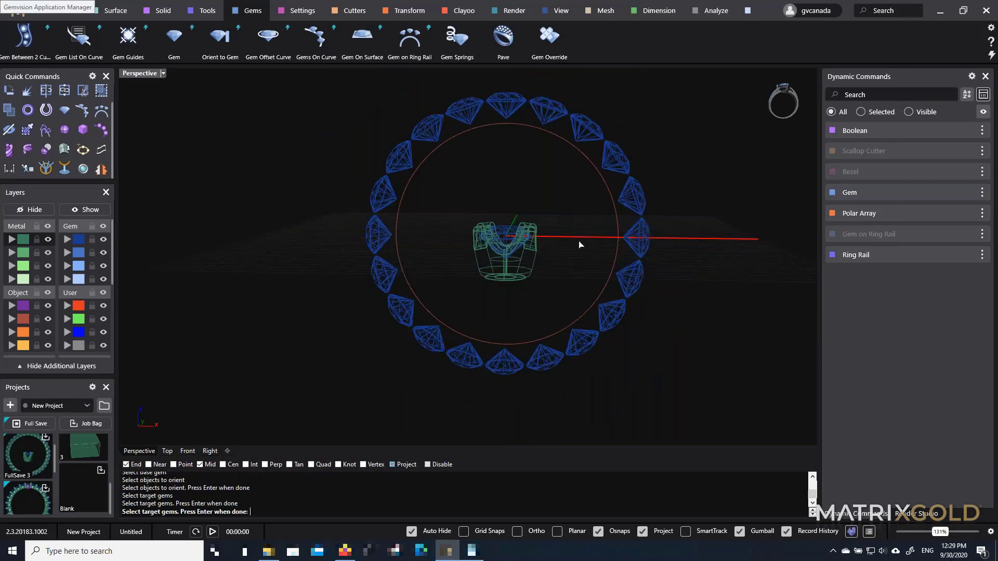
{"action": "scroll", "coordinate": [534, 123], "scroll_direction": "up", "scroll_amount": 5}
{"action": "key", "text": "Return"}
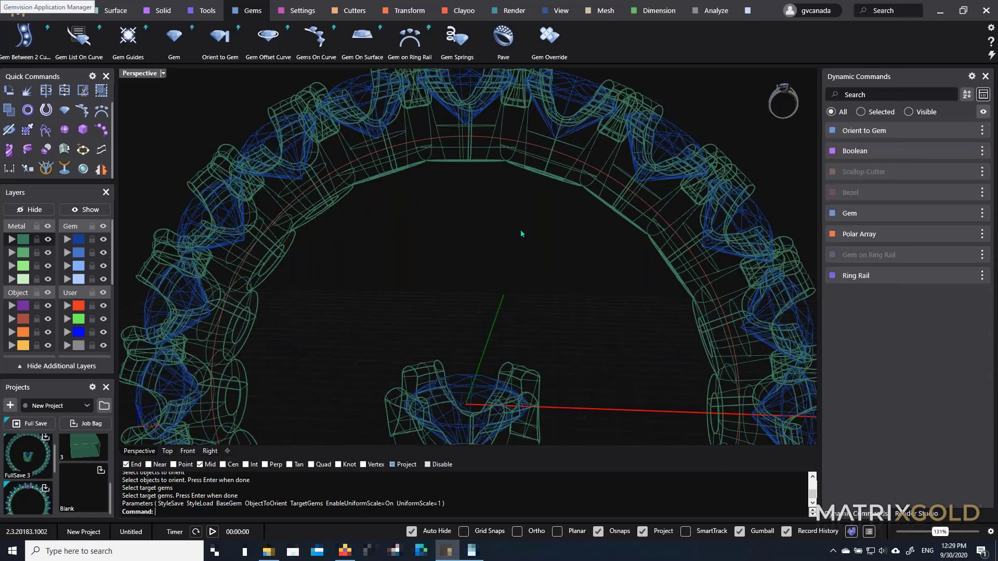
{"action": "scroll", "coordinate": [519, 174], "scroll_direction": "down", "scroll_amount": 3}
{"action": "scroll", "coordinate": [515, 188], "scroll_direction": "up", "scroll_amount": 4}
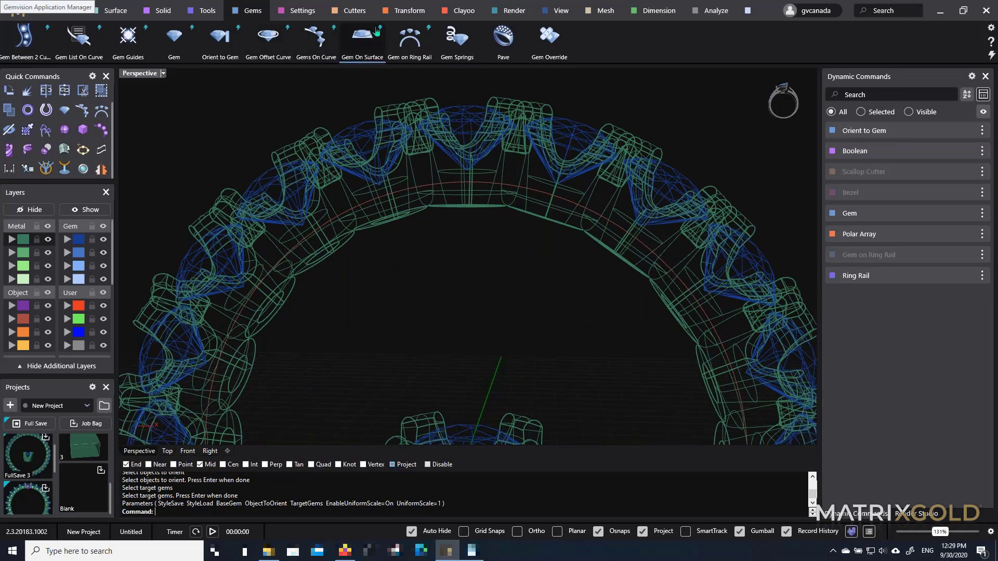
Trim the arrayed bezels to the finger opening with Cut To Ring Rail
{"action": "left_click", "coordinate": [356, 15]}
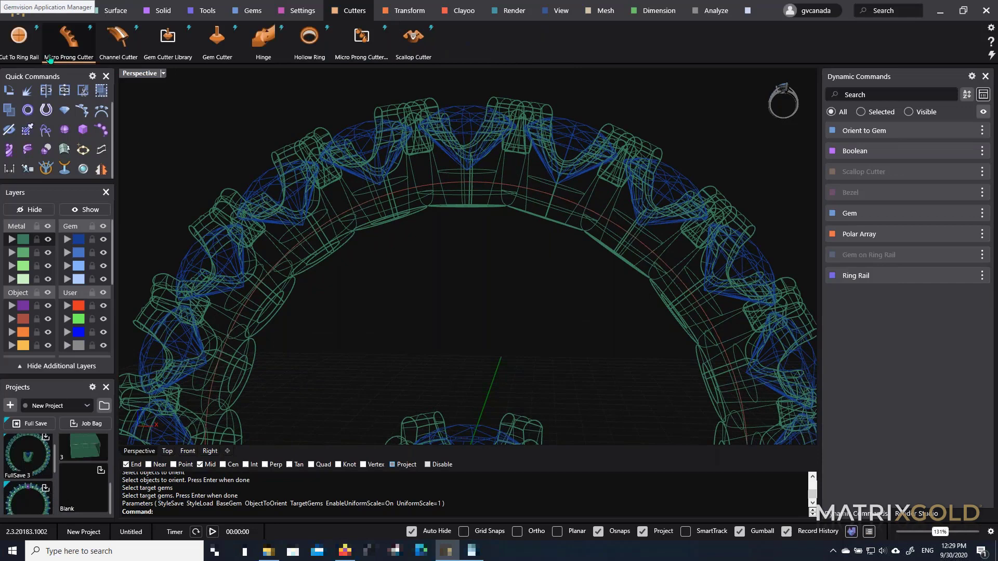
{"action": "left_click", "coordinate": [19, 37]}
{"action": "left_click", "coordinate": [483, 201]}
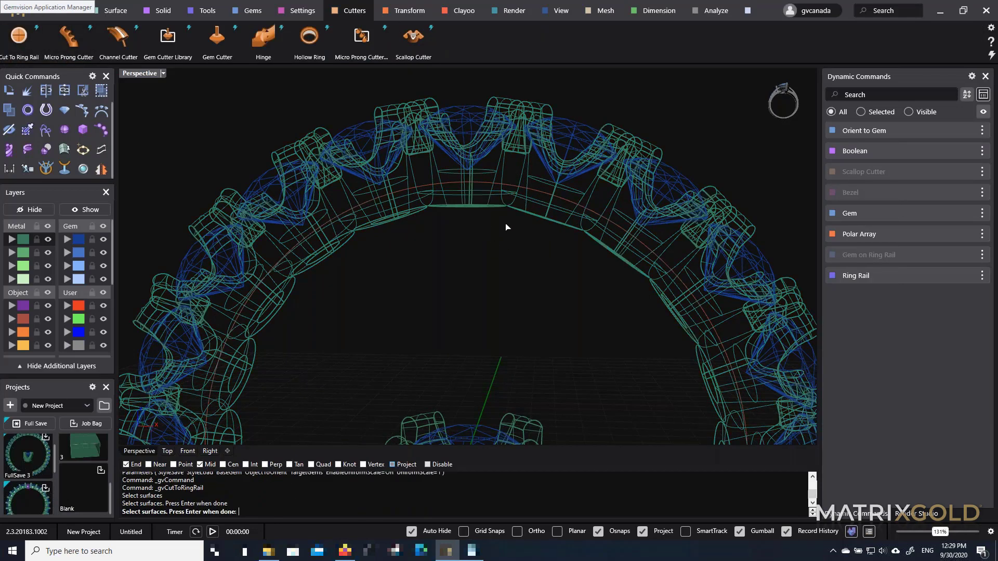
{"action": "key", "text": "Return"}
{"action": "scroll", "coordinate": [504, 199], "scroll_direction": "down", "scroll_amount": 3}
{"action": "scroll", "coordinate": [568, 317], "scroll_direction": "up", "scroll_amount": 2}
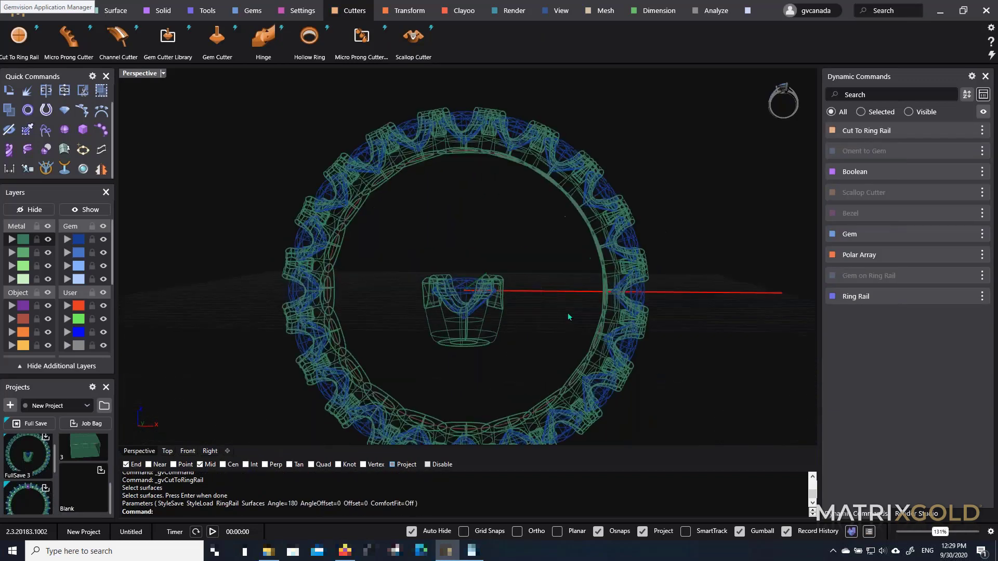
Set the ring rail's finger size to US 6
{"action": "mouse_move", "coordinate": [889, 296]}
{"action": "mouse_move", "coordinate": [604, 197]}
{"action": "right_mouse_down"}
{"action": "mouse_move", "coordinate": [545, 229]}
{"action": "mouse_move", "coordinate": [670, 234]}
{"action": "right_mouse_up"}
{"action": "scroll", "coordinate": [502, 117], "scroll_direction": "up", "scroll_amount": 4}
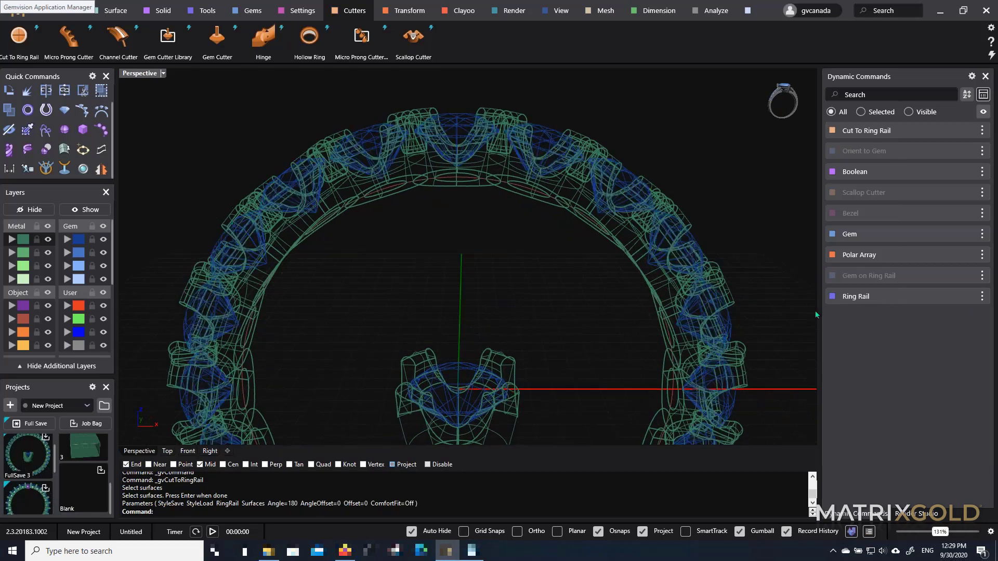
{"action": "left_click", "coordinate": [960, 296]}
{"action": "left_click", "coordinate": [979, 317]}
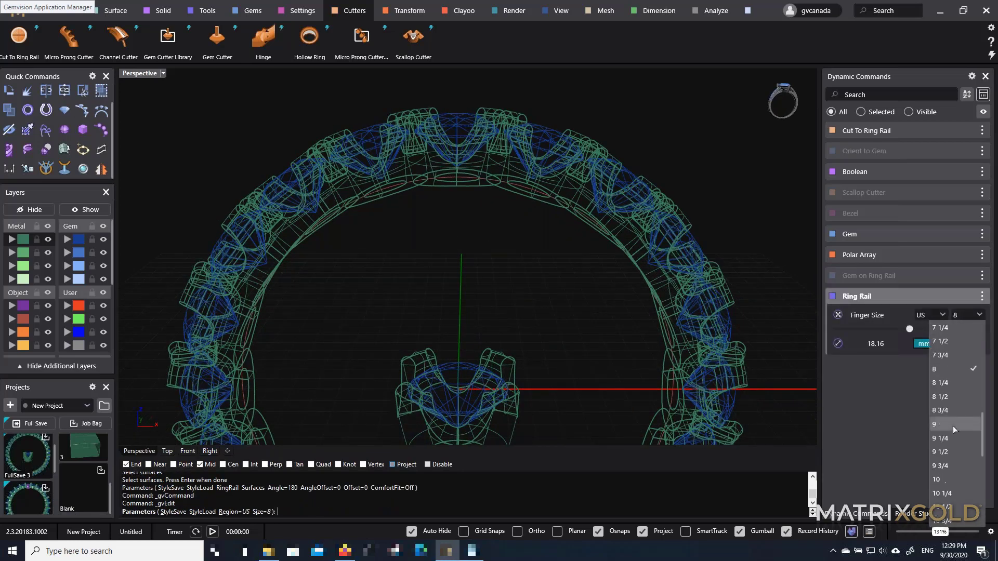
{"action": "left_click", "coordinate": [945, 385]}
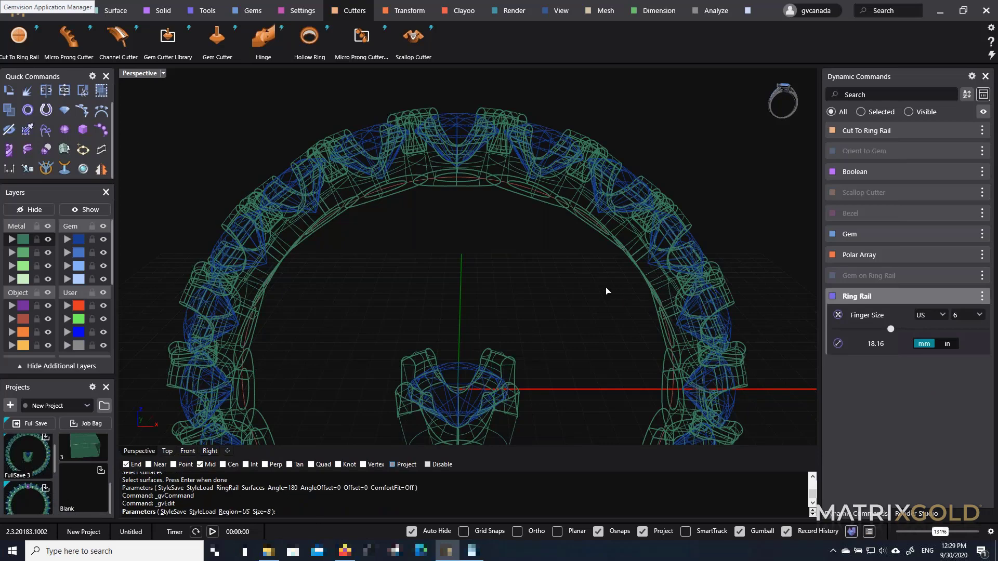
{"action": "right_click_drag", "start_coordinate": [572, 254], "coordinate": [571, 232]}
{"action": "right_click", "coordinate": [572, 232]}
{"action": "scroll", "coordinate": [500, 230], "scroll_direction": "down", "scroll_amount": 6}
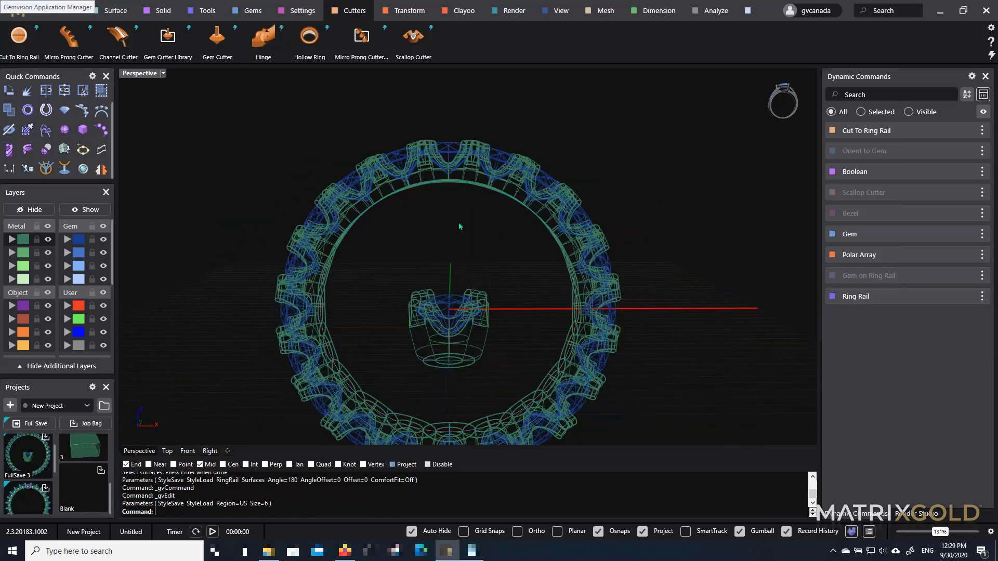
{"action": "scroll", "coordinate": [452, 132], "scroll_direction": "up", "scroll_amount": 6}
{"action": "right_click_drag", "start_coordinate": [451, 132], "coordinate": [450, 106]}
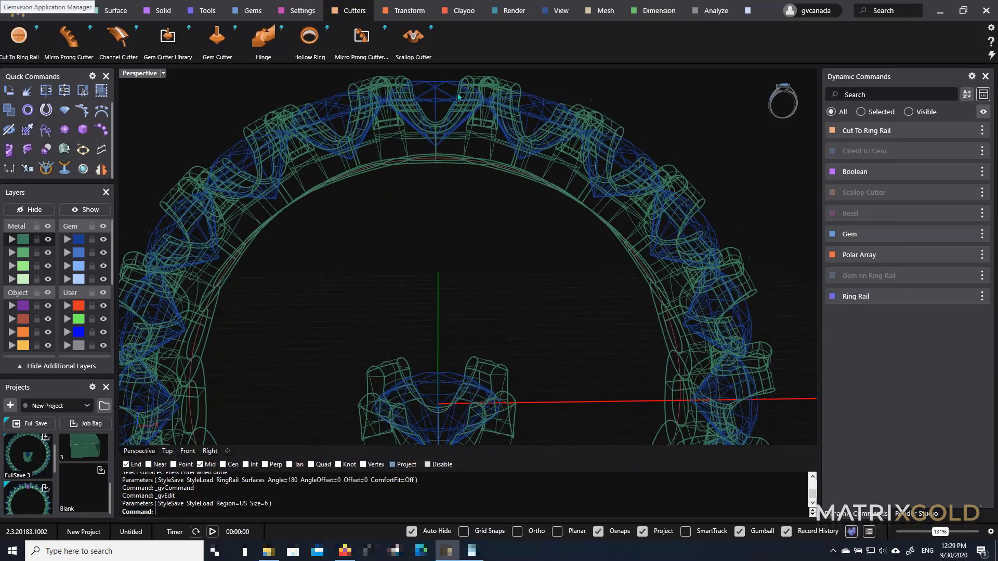
{"action": "left_click", "coordinate": [451, 92]}
{"action": "middle_click", "coordinate": [450, 91]}
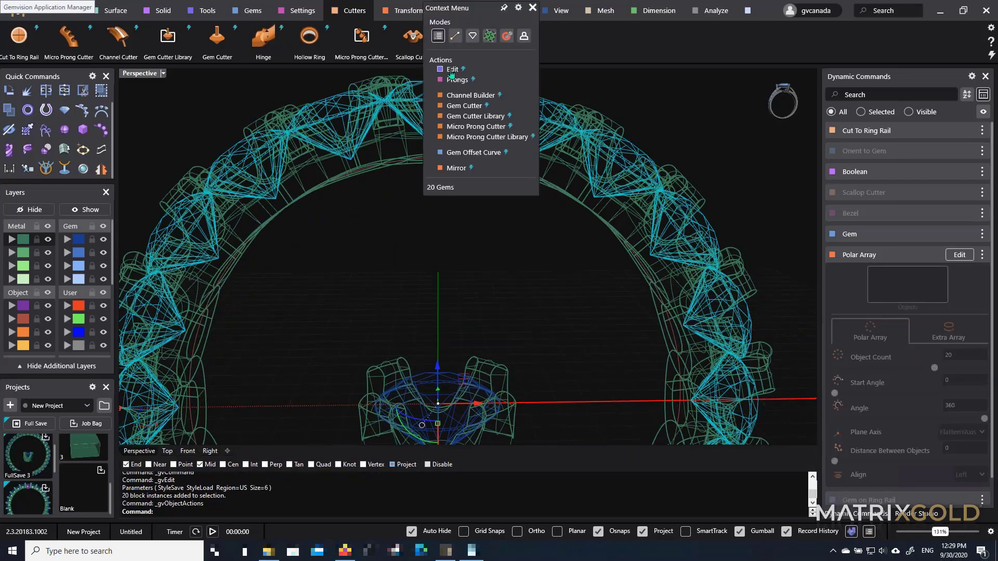
{"action": "left_click", "coordinate": [453, 69]}
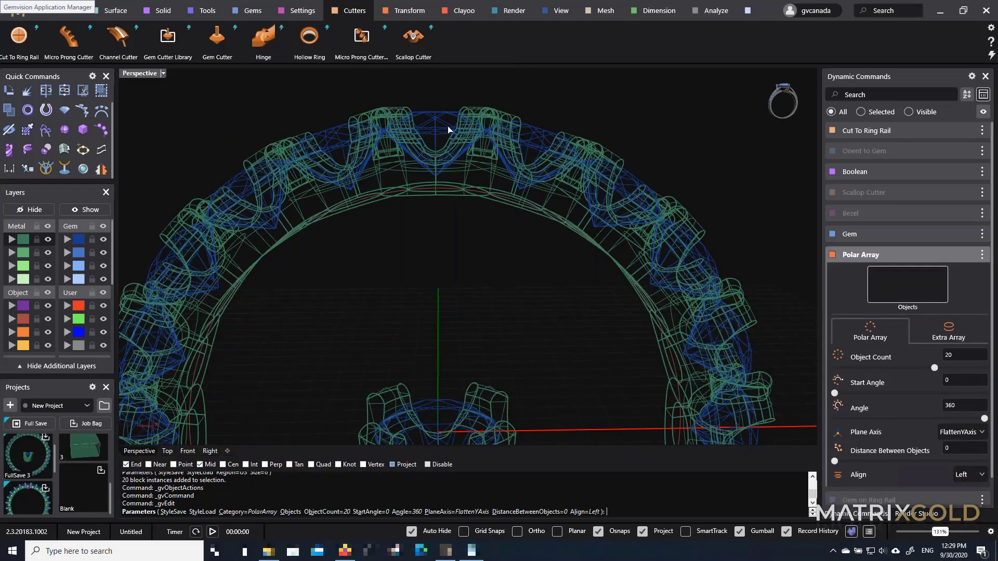
{"action": "scroll", "coordinate": [447, 126], "scroll_direction": "up", "scroll_amount": 2}
{"action": "right_click", "coordinate": [442, 138]}
{"action": "left_click", "coordinate": [441, 138]}
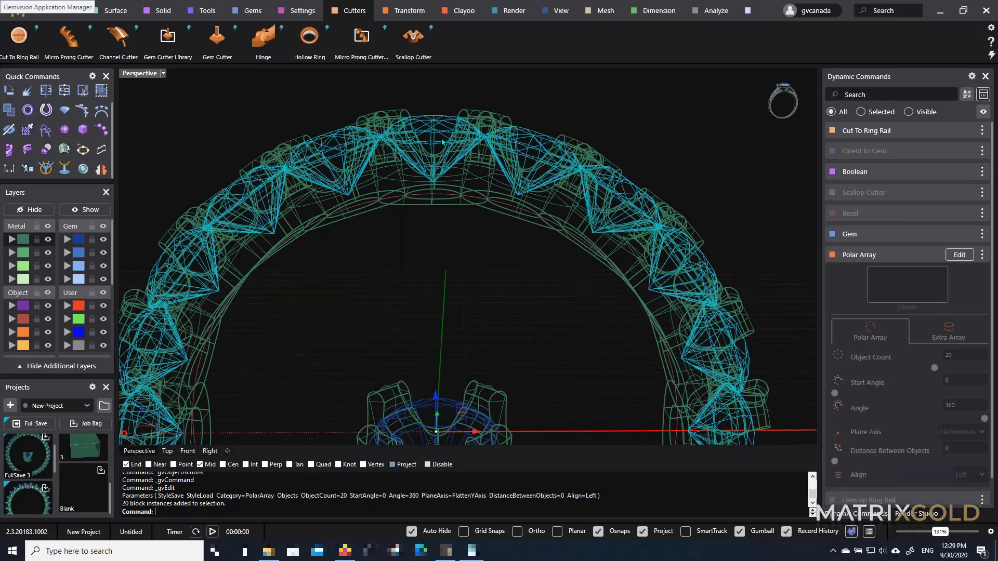
{"action": "left_click", "coordinate": [534, 104]}
Edit the Gem on Ring Rail source to a Z offset of 2 mm and a gem width of 2.75 mm
{"action": "mouse_move", "coordinate": [877, 284]}
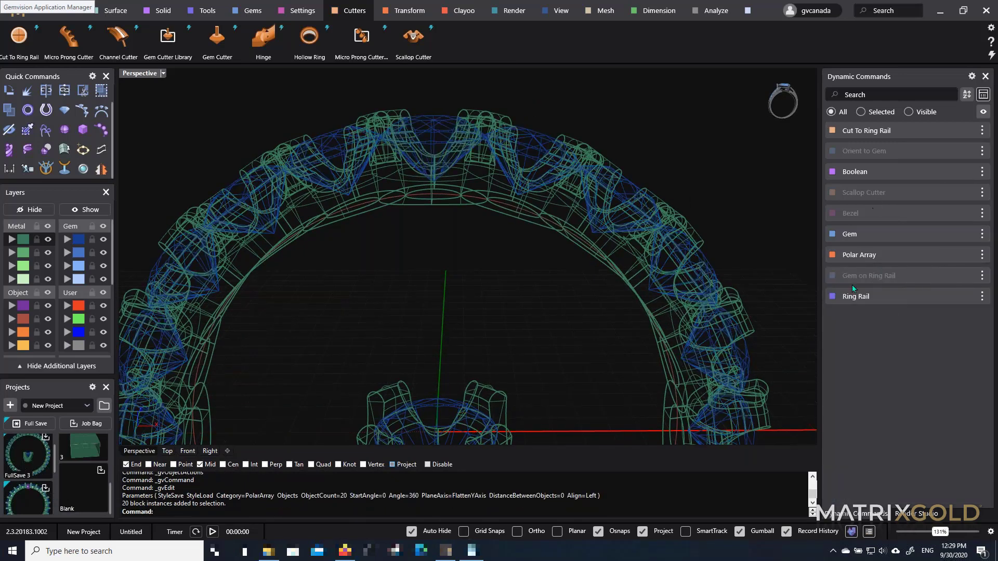
{"action": "left_click", "coordinate": [960, 276]}
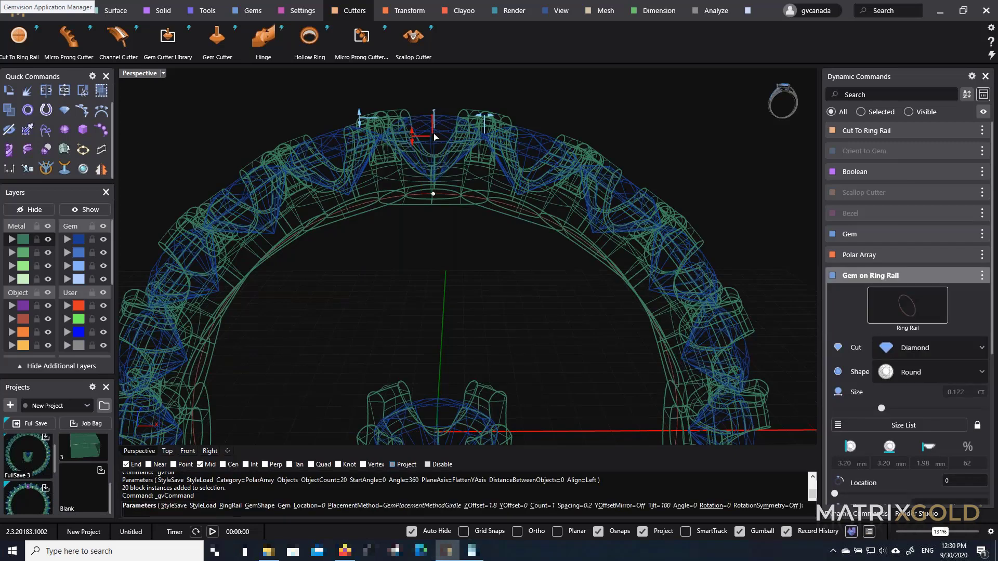
{"action": "mouse_move", "coordinate": [416, 137]}
{"action": "left_mouse_down"}
{"action": "mouse_move", "coordinate": [418, 127]}
{"action": "mouse_move", "coordinate": [421, 134]}
{"action": "left_mouse_up"}
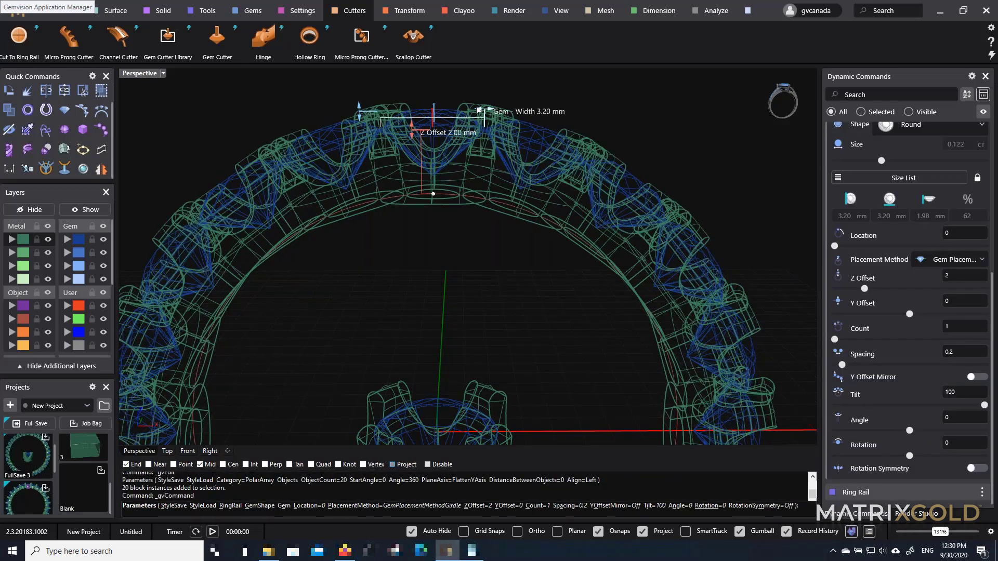
{"action": "left_click_drag", "start_coordinate": [479, 110], "coordinate": [481, 110]}
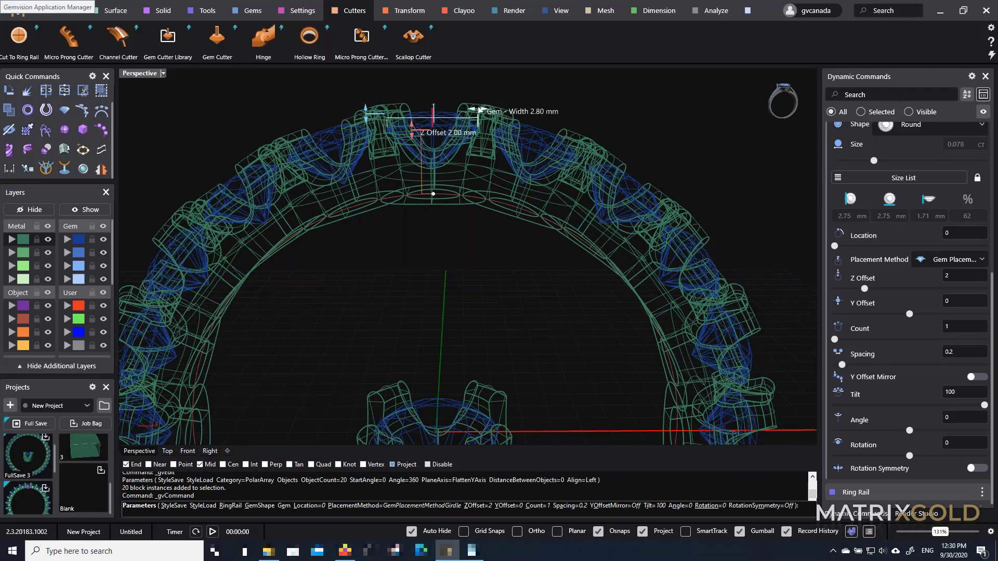
{"action": "right_click", "coordinate": [505, 176]}
{"action": "scroll", "coordinate": [497, 177], "scroll_direction": "down", "scroll_amount": 7}
{"action": "left_click", "coordinate": [562, 132]}
{"action": "mouse_move", "coordinate": [529, 172]}
{"action": "right_mouse_down"}
{"action": "mouse_move", "coordinate": [519, 218]}
{"action": "mouse_move", "coordinate": [525, 155]}
{"action": "right_mouse_up"}
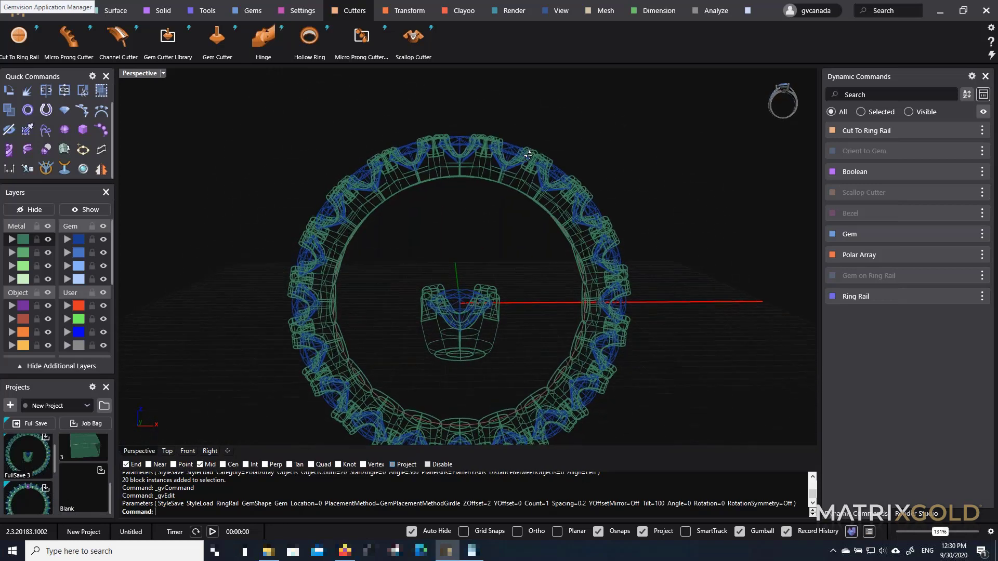
Examine the ring and its central bezel from several angles, and browse the saved project versions for another gem setting
{"action": "scroll", "coordinate": [502, 272], "scroll_direction": "down", "scroll_amount": 2}
{"action": "scroll", "coordinate": [503, 272], "scroll_direction": "up", "scroll_amount": 2}
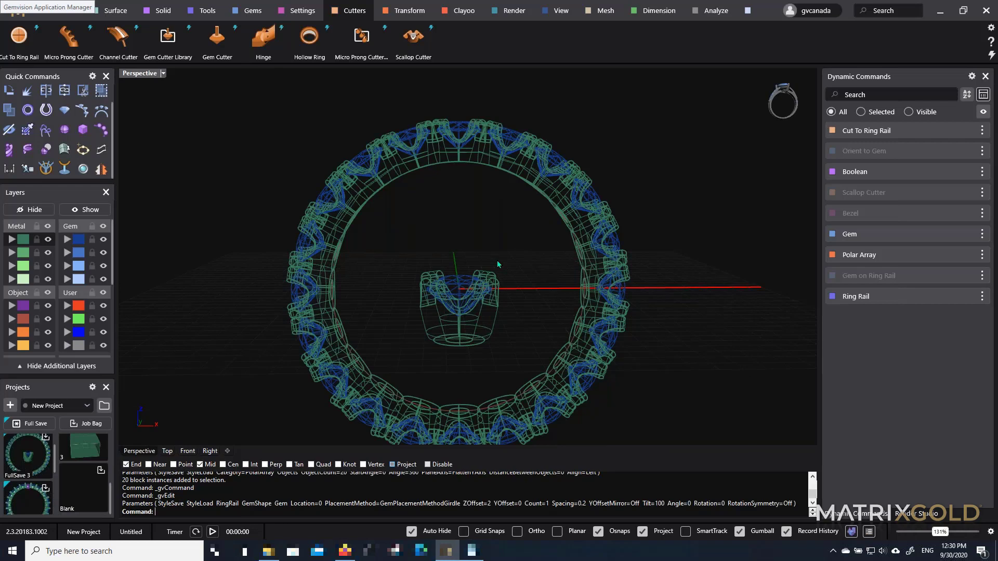
{"action": "right_click_drag", "start_coordinate": [496, 263], "coordinate": [461, 275]}
{"action": "scroll", "coordinate": [471, 311], "scroll_direction": "up", "scroll_amount": 4}
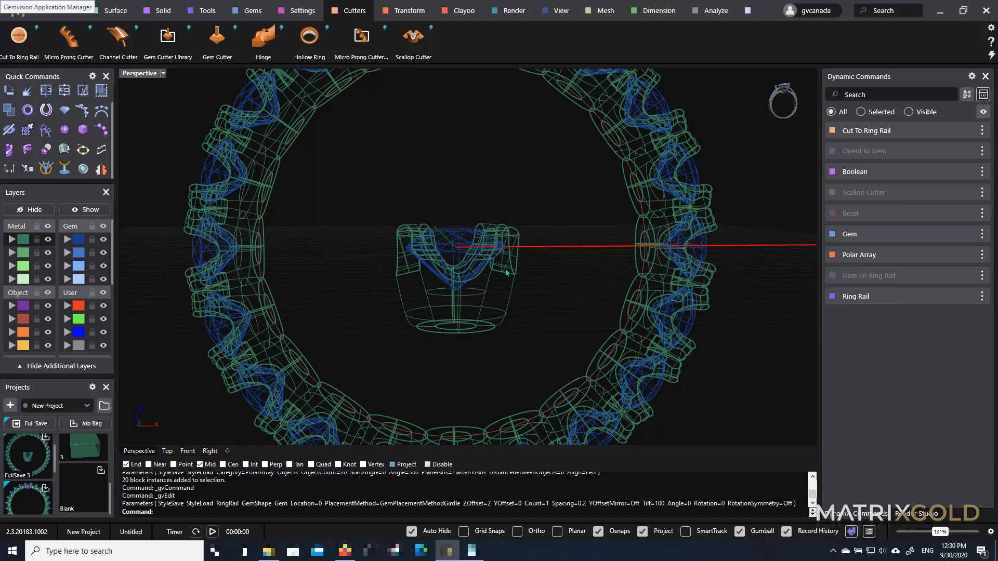
{"action": "scroll", "coordinate": [403, 345], "scroll_direction": "down", "scroll_amount": 5}
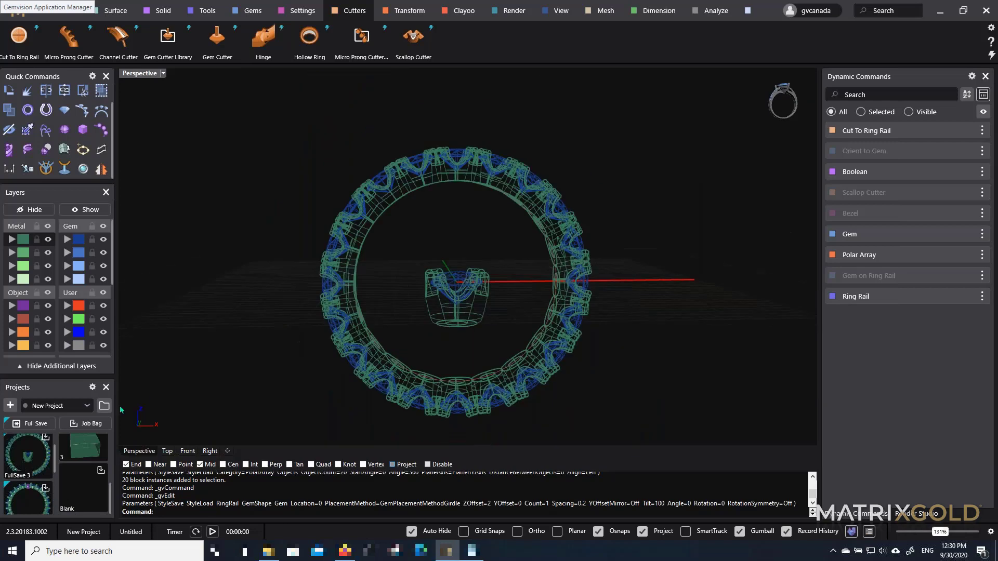
{"action": "scroll", "coordinate": [23, 474], "scroll_direction": "up", "scroll_amount": 1}
{"action": "scroll", "coordinate": [28, 481], "scroll_direction": "down", "scroll_amount": 2}
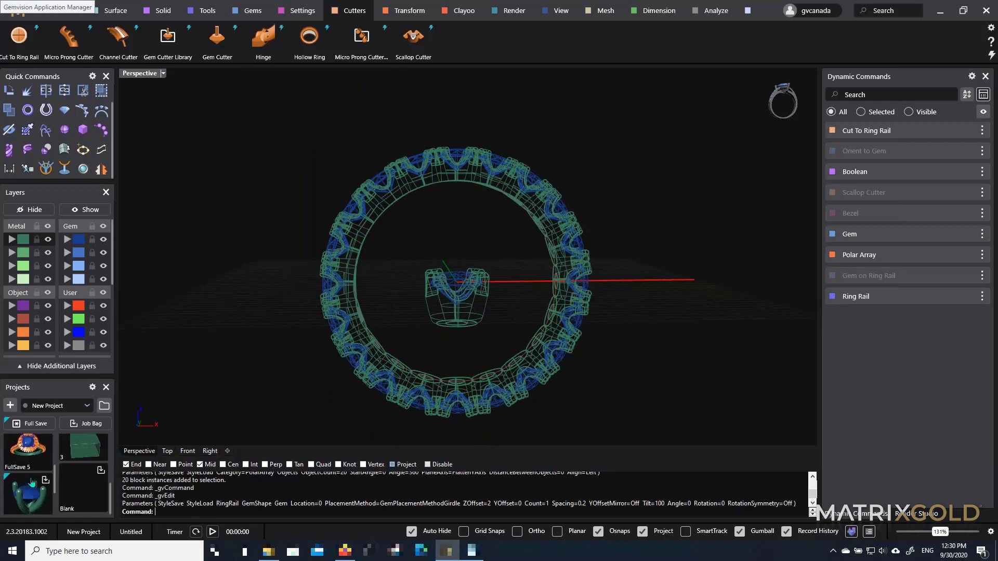
{"action": "scroll", "coordinate": [34, 485], "scroll_direction": "up", "scroll_amount": 1}
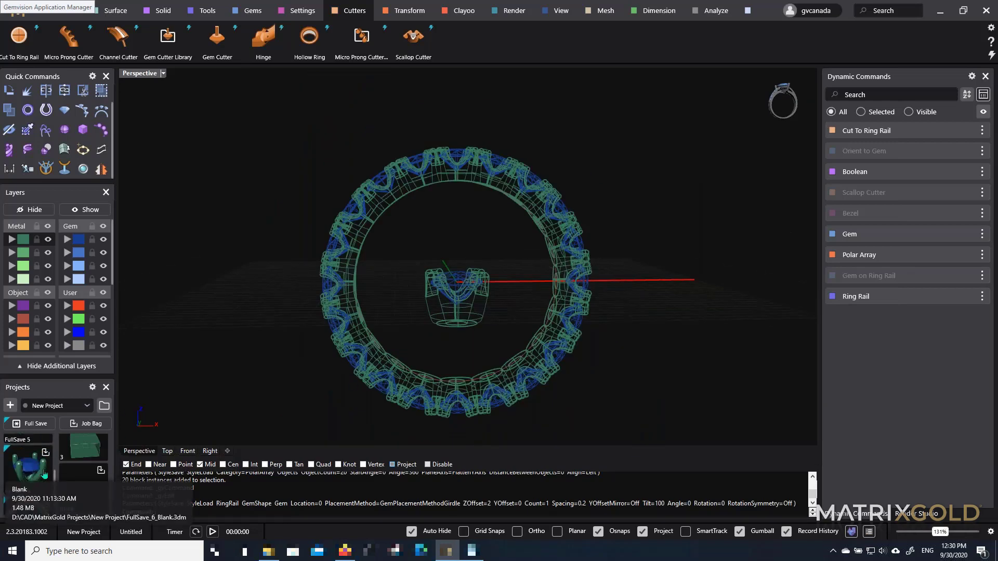
{"action": "scroll", "coordinate": [456, 280], "scroll_direction": "up", "scroll_amount": 3}
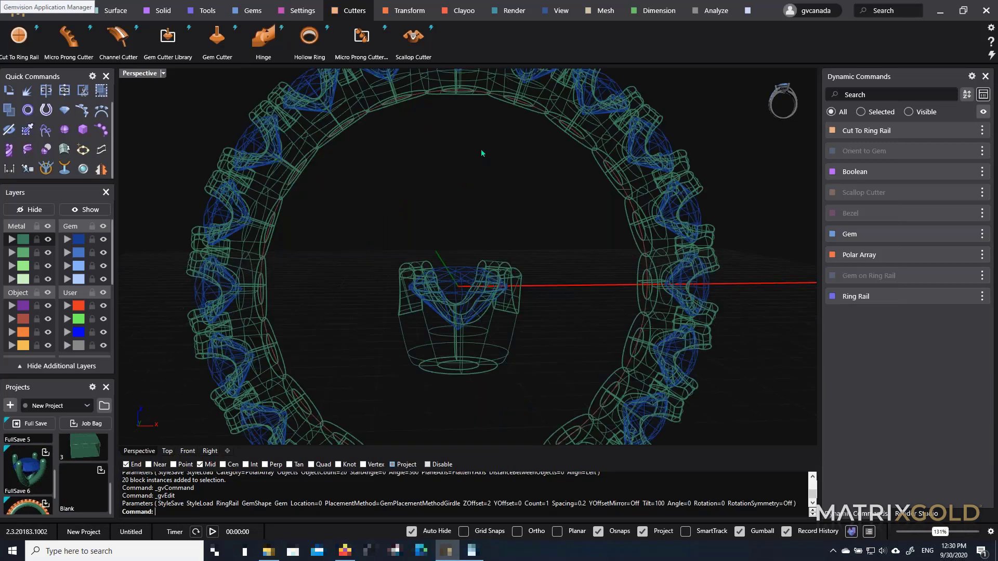
Undo the gem and finger size edits, the ring rail cut and the orienting of the bezels onto the arrayed gems
{"action": "left_click", "coordinate": [483, 82]}
{"action": "scroll", "coordinate": [481, 289], "scroll_direction": "down", "scroll_amount": 3}
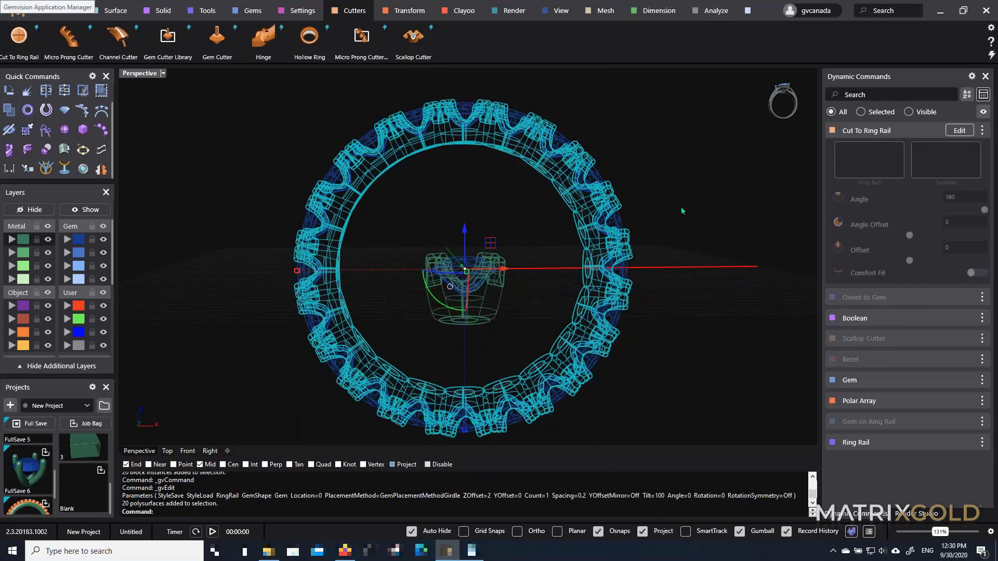
{"action": "key", "text": "ctrl+z"}
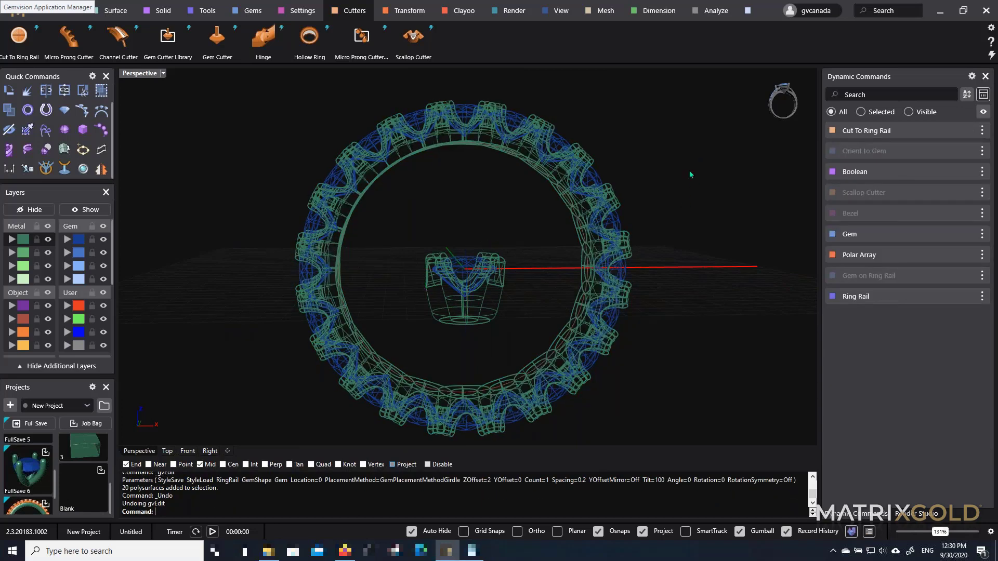
{"action": "key", "text": "ctrl+z"}
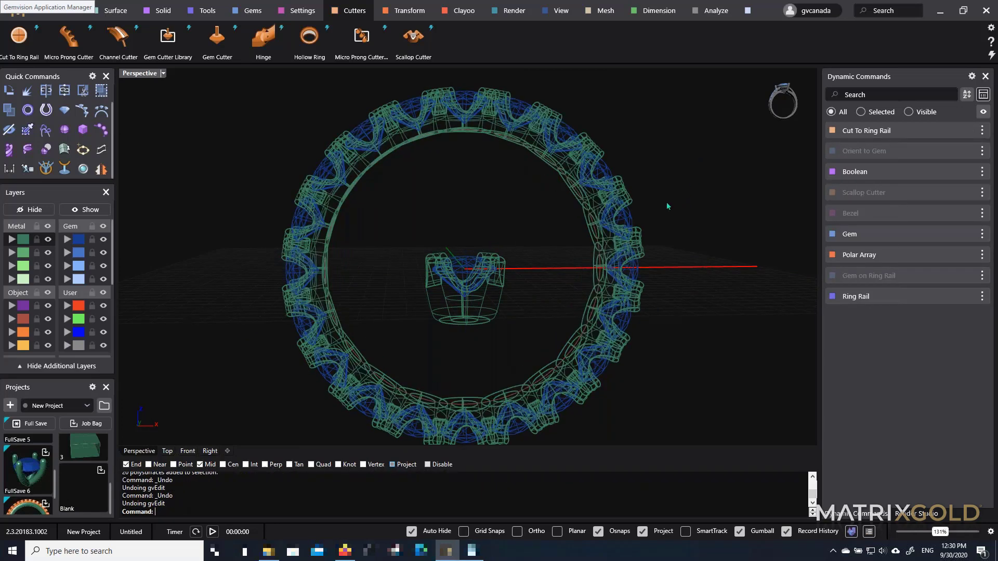
{"action": "key", "text": "ctrl+z"}
{"action": "key", "text": "ctrl+z"}
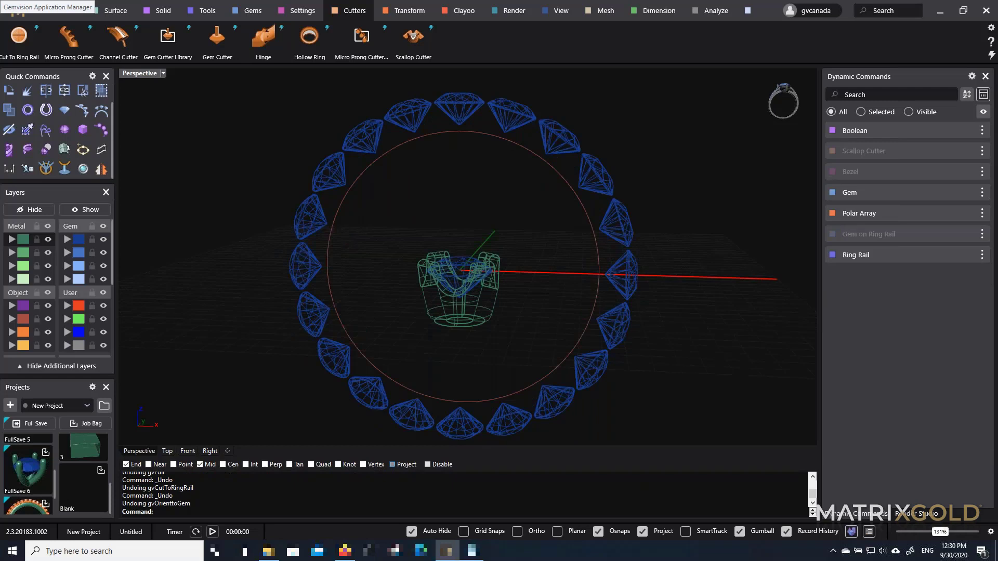
Delete the scalloped bezel and its gem from the center of the ring
{"action": "left_click_drag", "start_coordinate": [519, 281], "coordinate": [465, 239]}
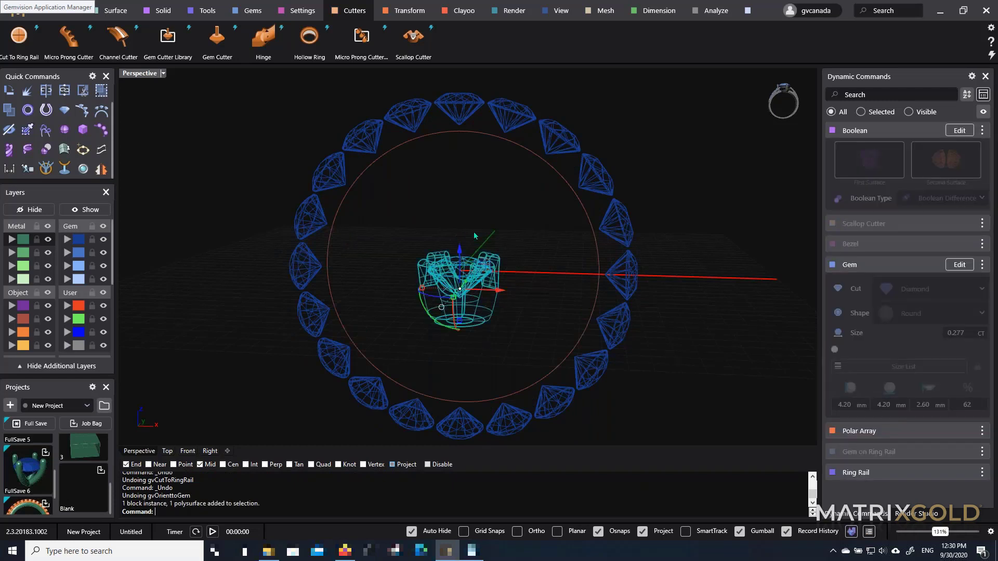
{"action": "key", "text": "Delete"}
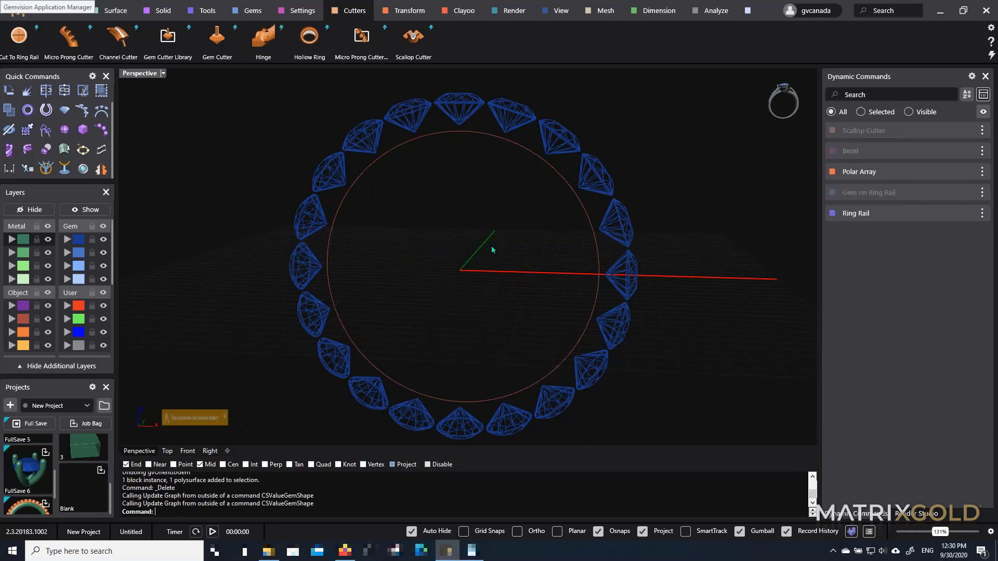
{"action": "key", "text": "ctrl+z"}
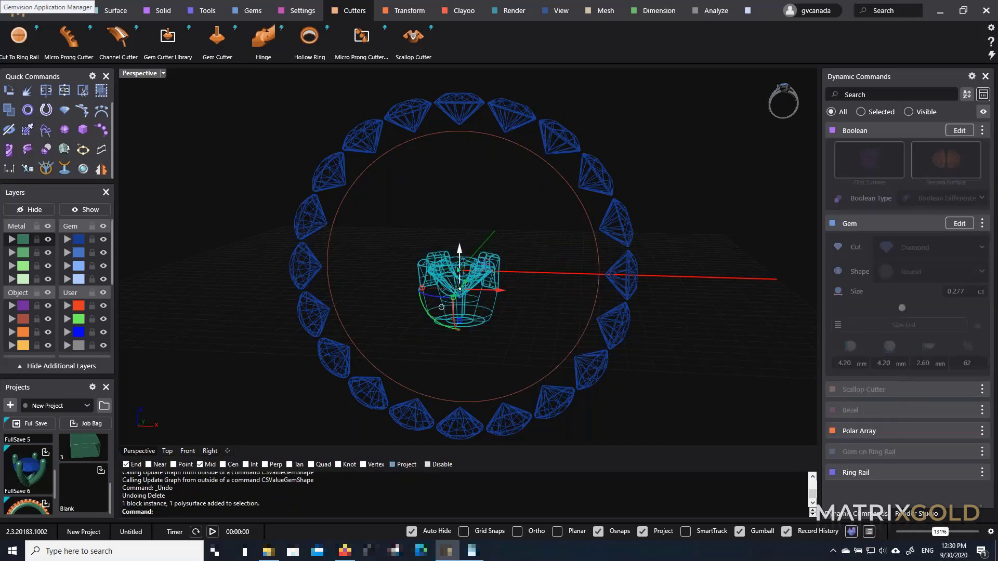
{"action": "key", "text": "Delete"}
Import the saved FullSave 6 four-prong head and its gem into the current model
{"action": "right_click", "coordinate": [31, 471]}
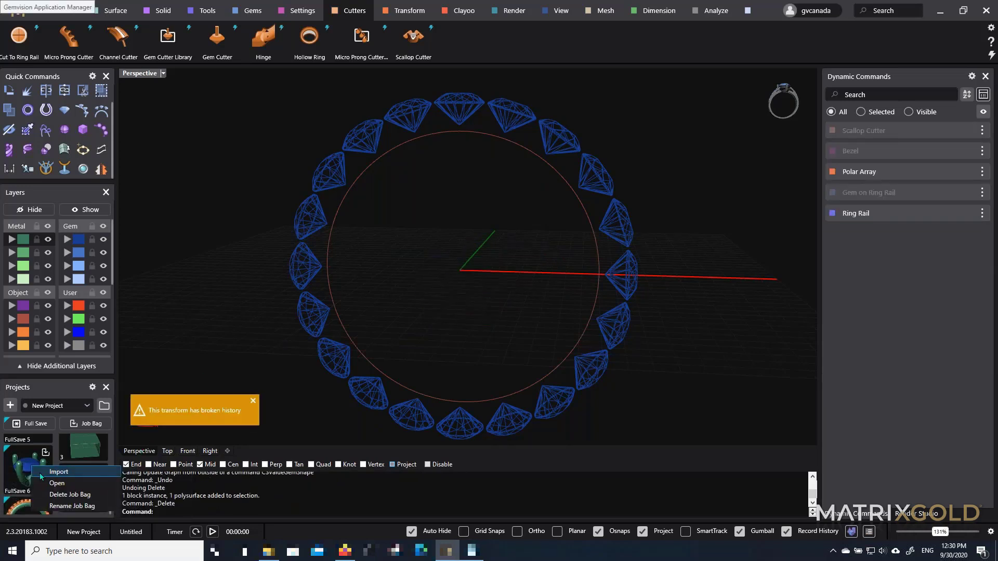
{"action": "left_click", "coordinate": [48, 476]}
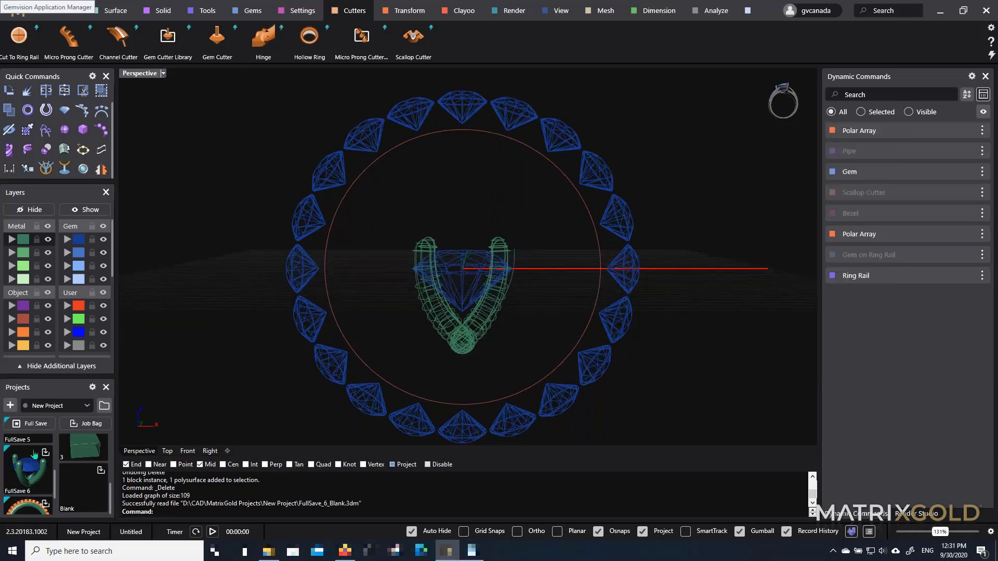
{"action": "scroll", "coordinate": [491, 264], "scroll_direction": "up", "scroll_amount": 2}
{"action": "right_click_drag", "start_coordinate": [498, 275], "coordinate": [495, 292]}
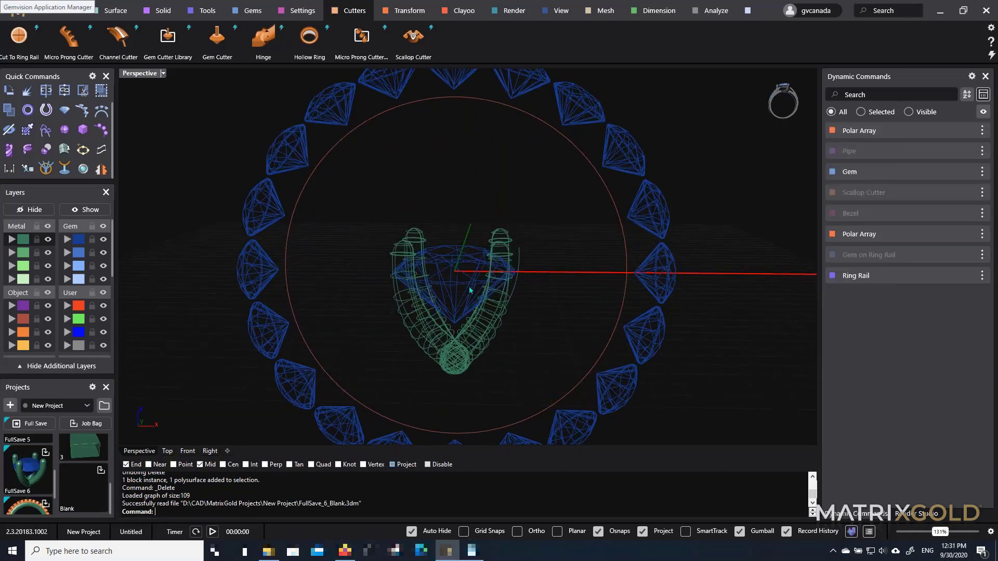
{"action": "scroll", "coordinate": [469, 189], "scroll_direction": "down", "scroll_amount": 2}
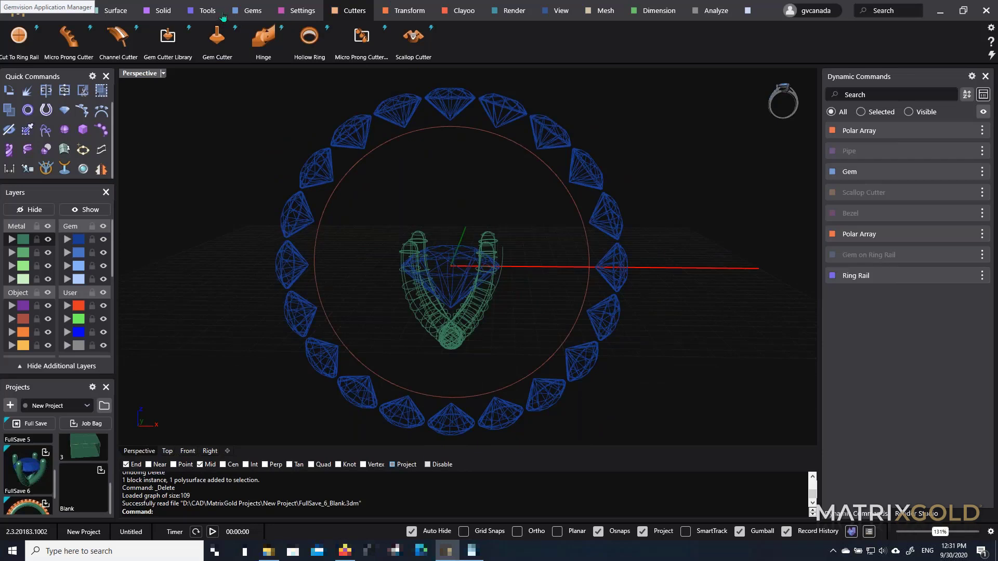
Orient the four-prong head from the central gem onto all gems of the polar array with Orient to Gem
{"action": "left_click", "coordinate": [207, 14]}
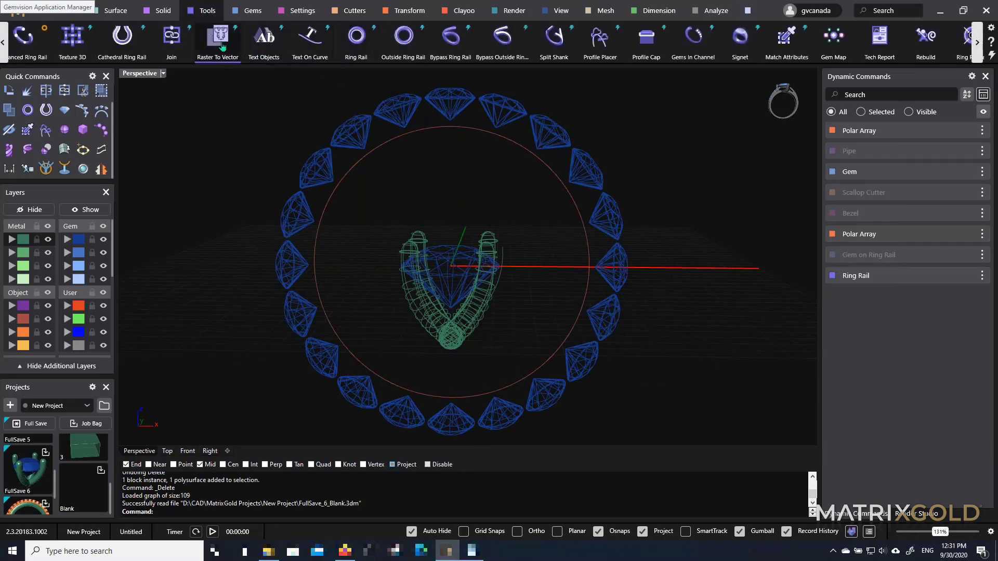
{"action": "left_click", "coordinate": [258, 15]}
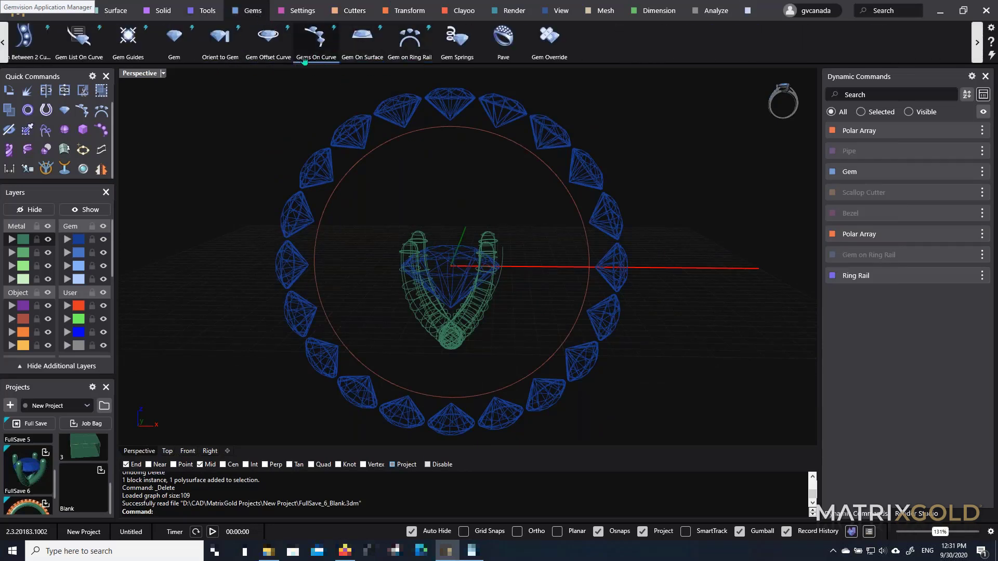
{"action": "left_click", "coordinate": [220, 38]}
{"action": "left_click", "coordinate": [430, 271]}
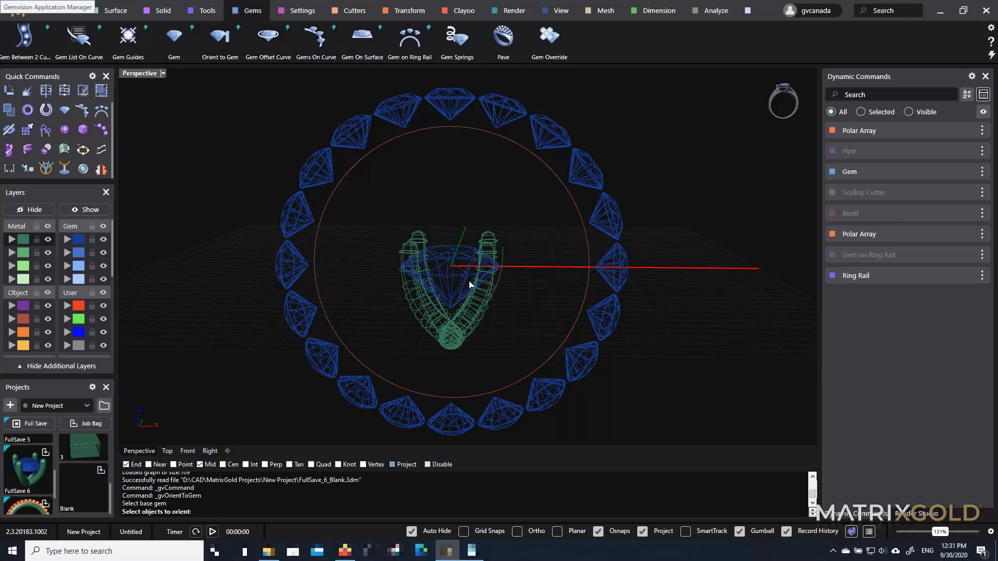
{"action": "left_click", "coordinate": [416, 248]}
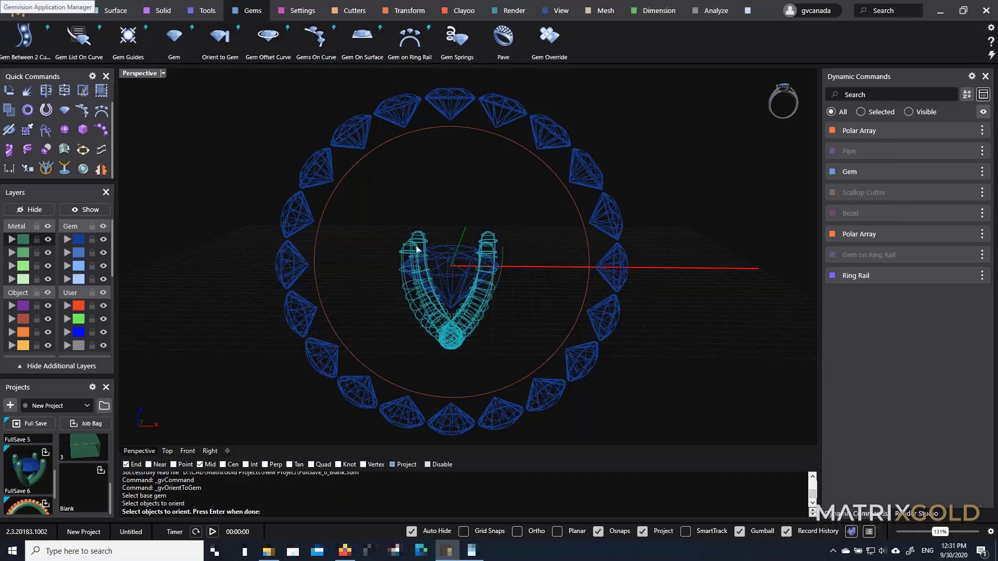
{"action": "key", "text": "Return"}
{"action": "scroll", "coordinate": [431, 274], "scroll_direction": "down", "scroll_amount": 2}
{"action": "left_click", "coordinate": [475, 167]}
{"action": "key", "text": "Return"}
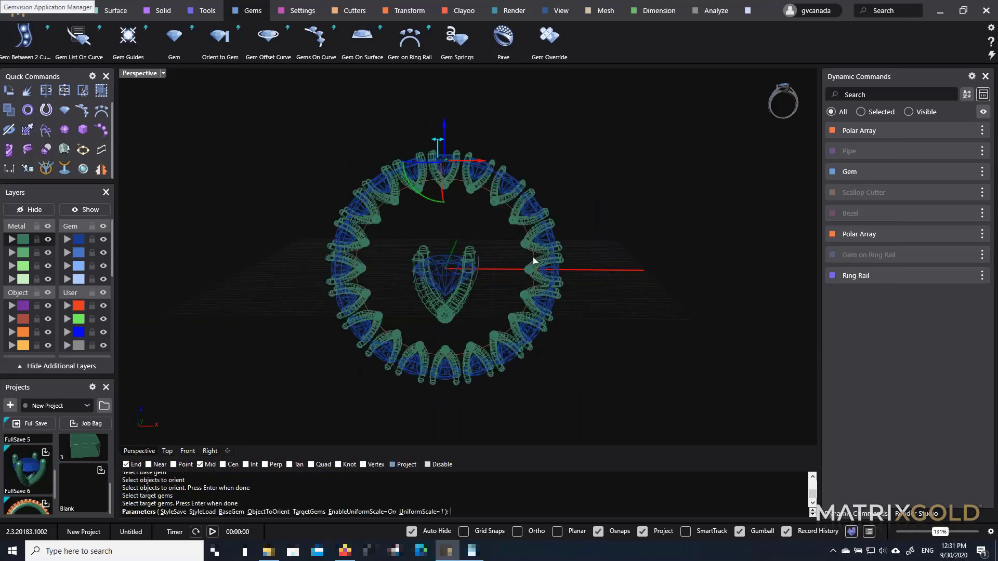
{"action": "scroll", "coordinate": [453, 192], "scroll_direction": "up", "scroll_amount": 3}
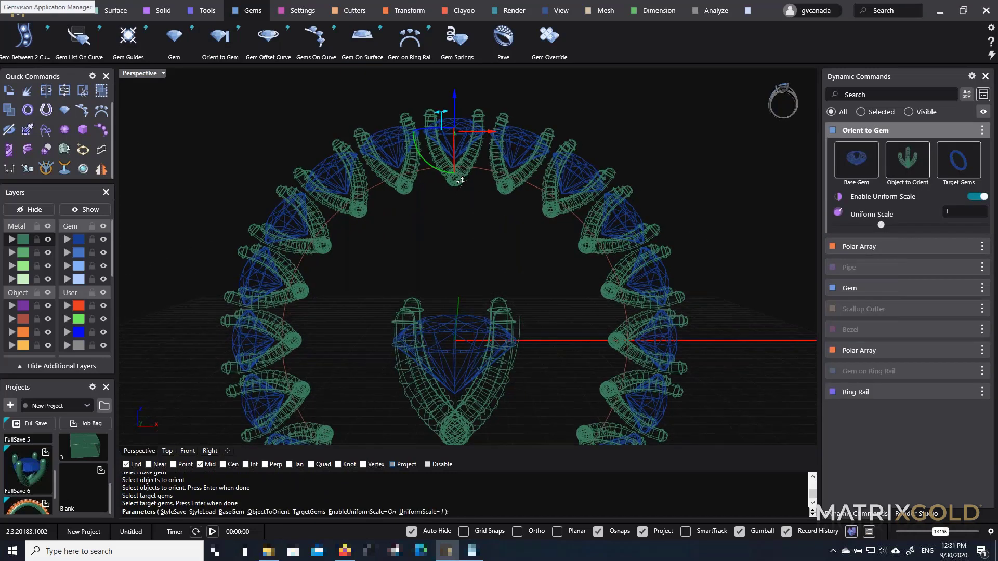
{"action": "key", "text": "Return"}
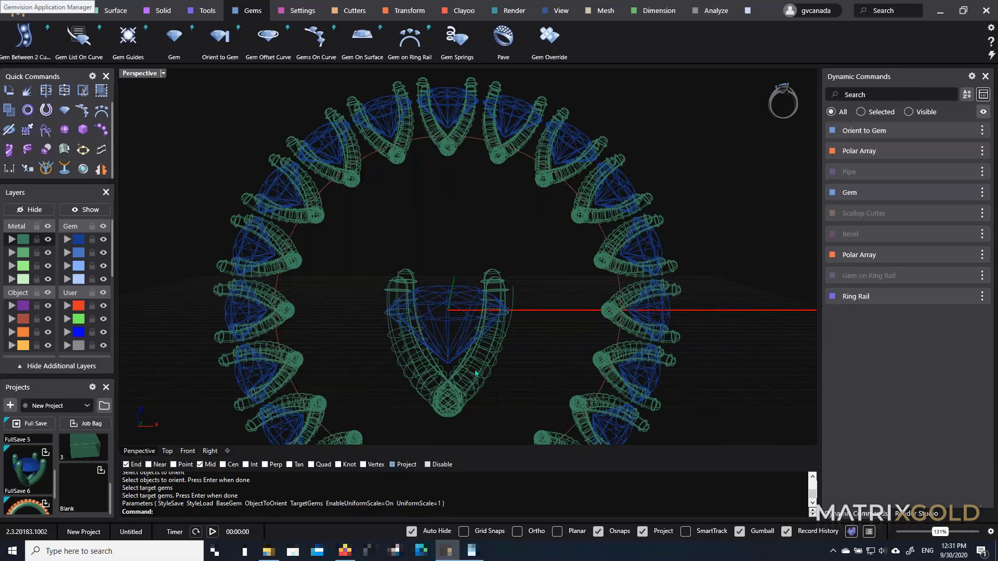
Show all four viewports and move the central prong's source curve slightly upward in the Front view
{"action": "left_click", "coordinate": [475, 371]}
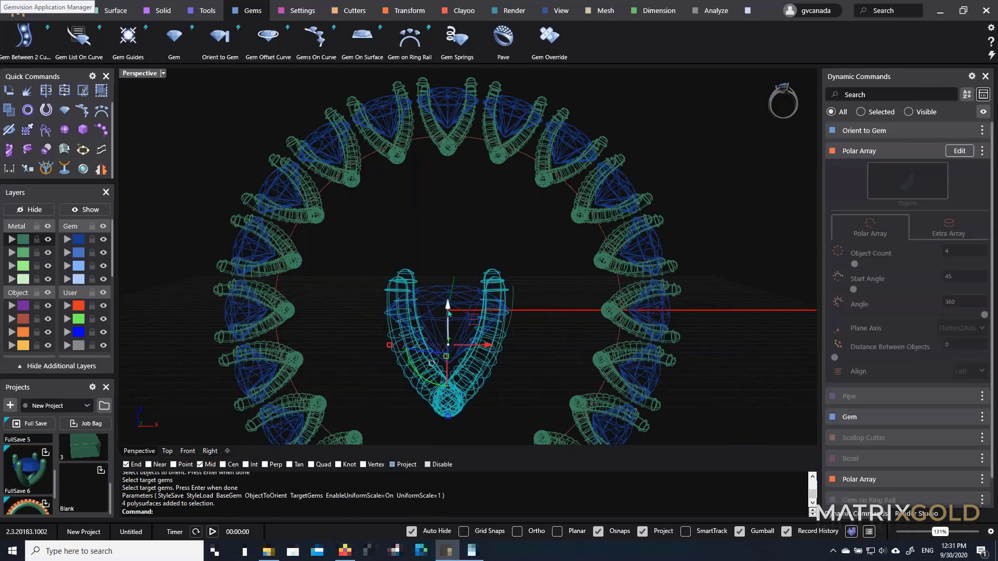
{"action": "left_click", "coordinate": [534, 285]}
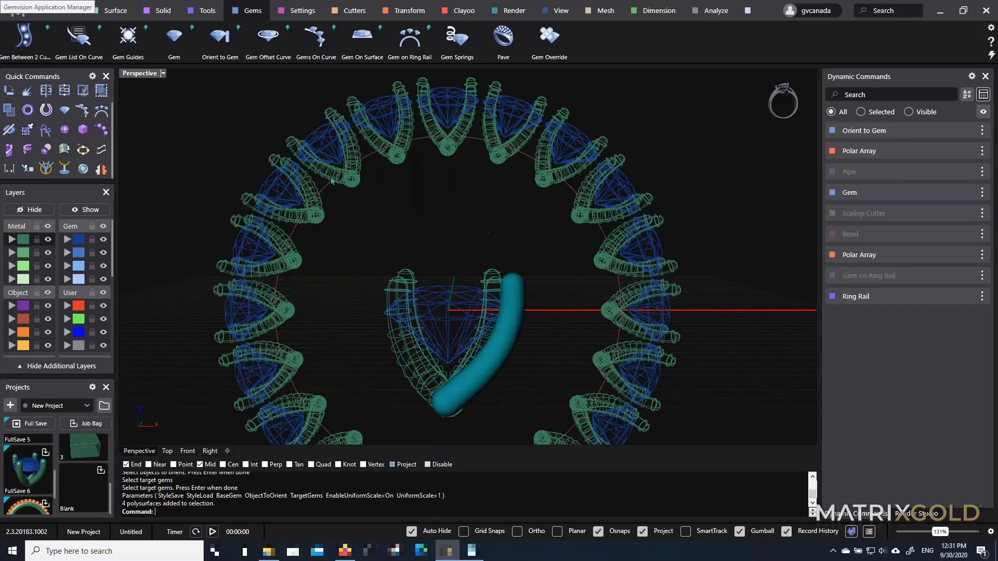
{"action": "double_click", "coordinate": [125, 74]}
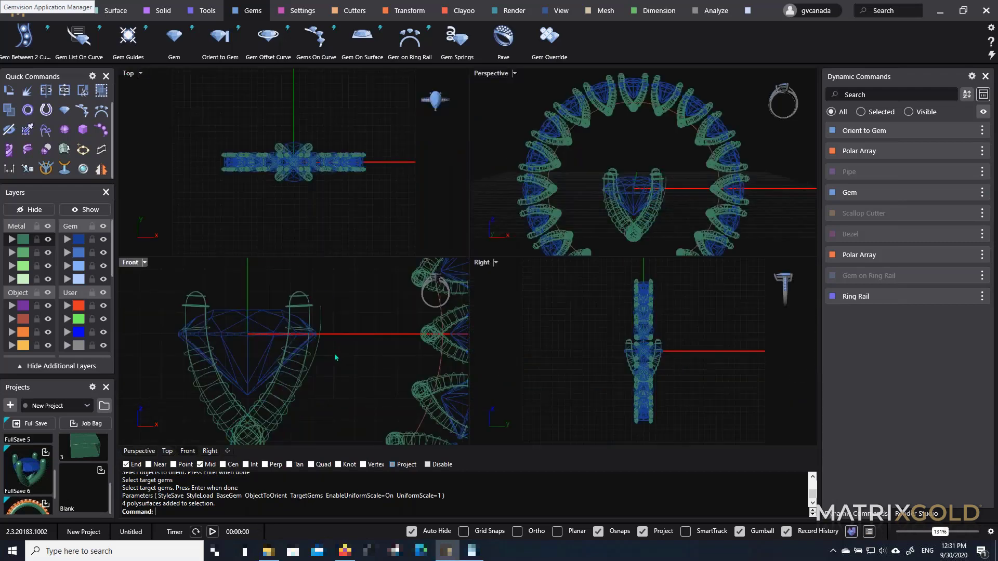
{"action": "left_click", "coordinate": [318, 350]}
{"action": "scroll", "coordinate": [333, 354], "scroll_direction": "down", "scroll_amount": 2}
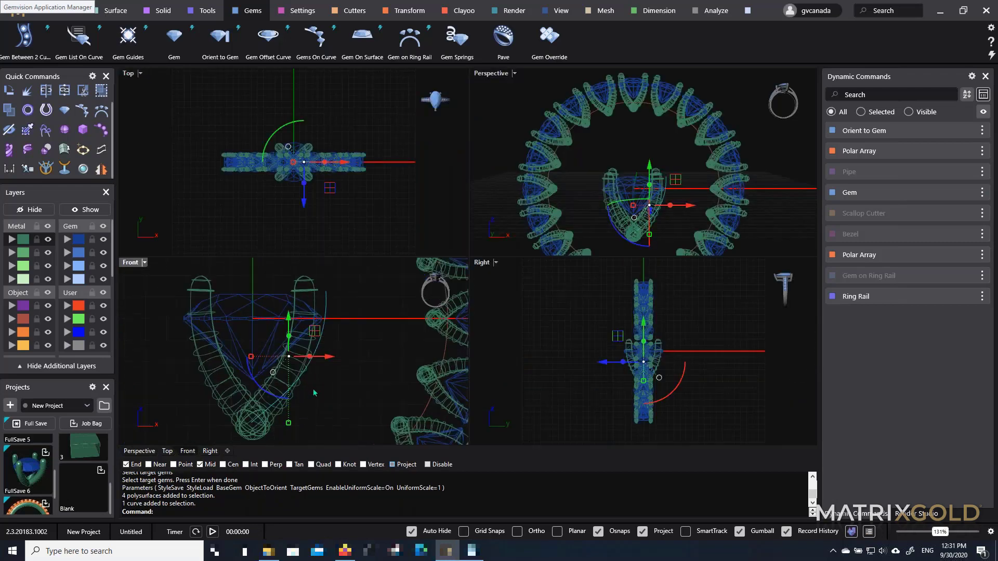
{"action": "left_click_drag", "start_coordinate": [286, 318], "coordinate": [288, 296]}
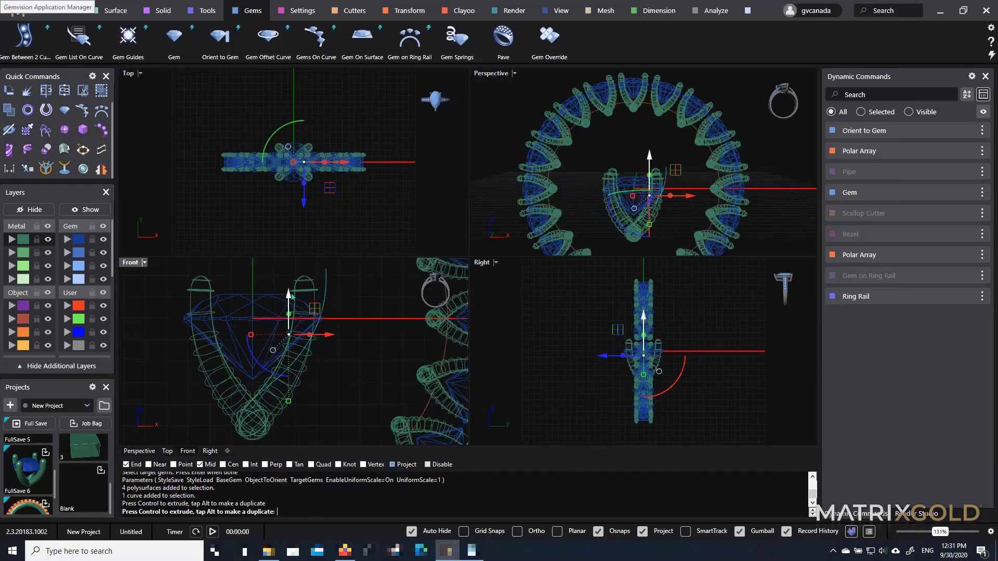
{"action": "scroll", "coordinate": [335, 353], "scroll_direction": "down", "scroll_amount": 7}
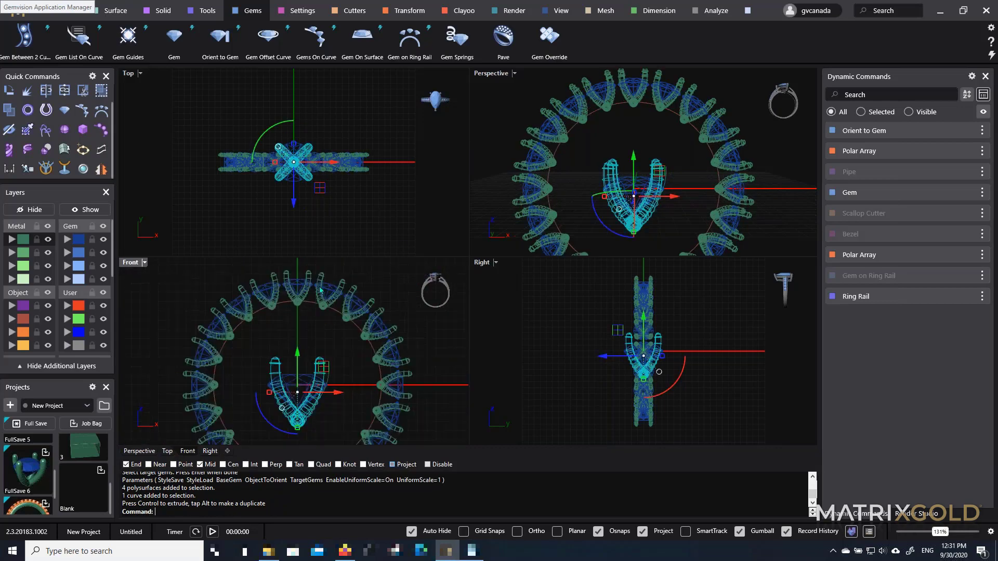
Review the Pipe parameters of the central prong and inspect the heads around the ring in a full-size Perspective view
{"action": "scroll", "coordinate": [310, 373], "scroll_direction": "up", "scroll_amount": 4}
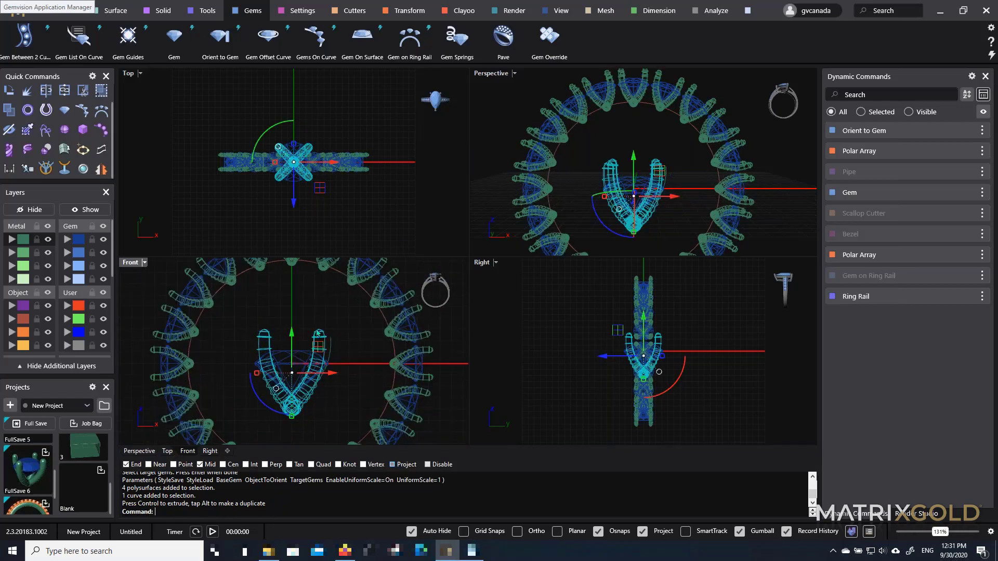
{"action": "left_click", "coordinate": [959, 172]}
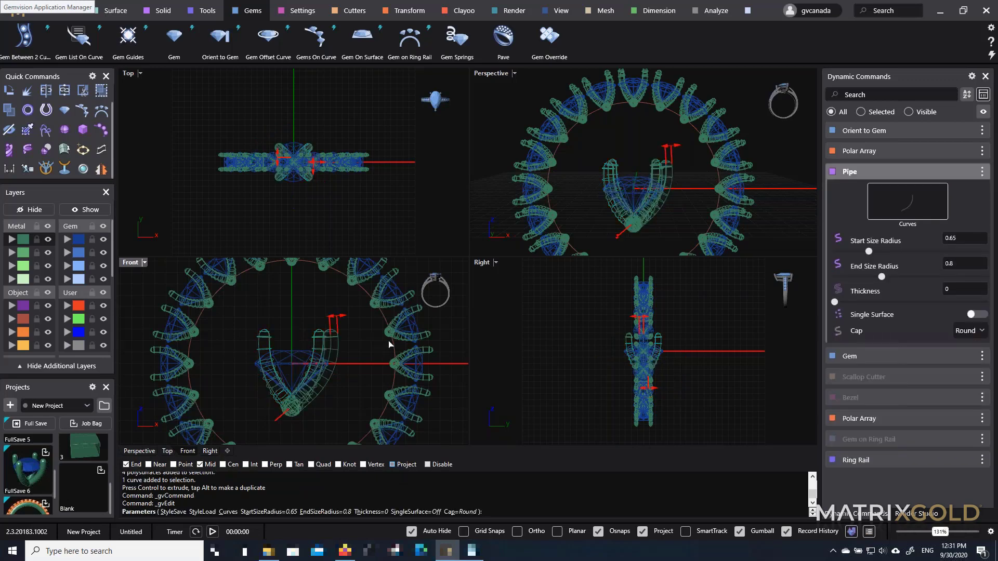
{"action": "key", "text": "Return"}
{"action": "scroll", "coordinate": [355, 357], "scroll_direction": "down", "scroll_amount": 2}
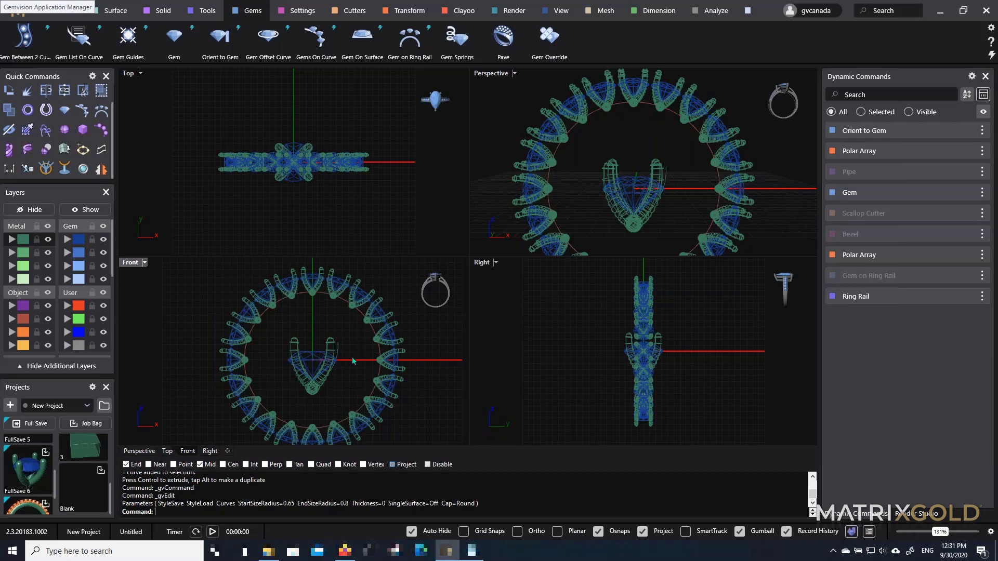
{"action": "double_click", "coordinate": [477, 76]}
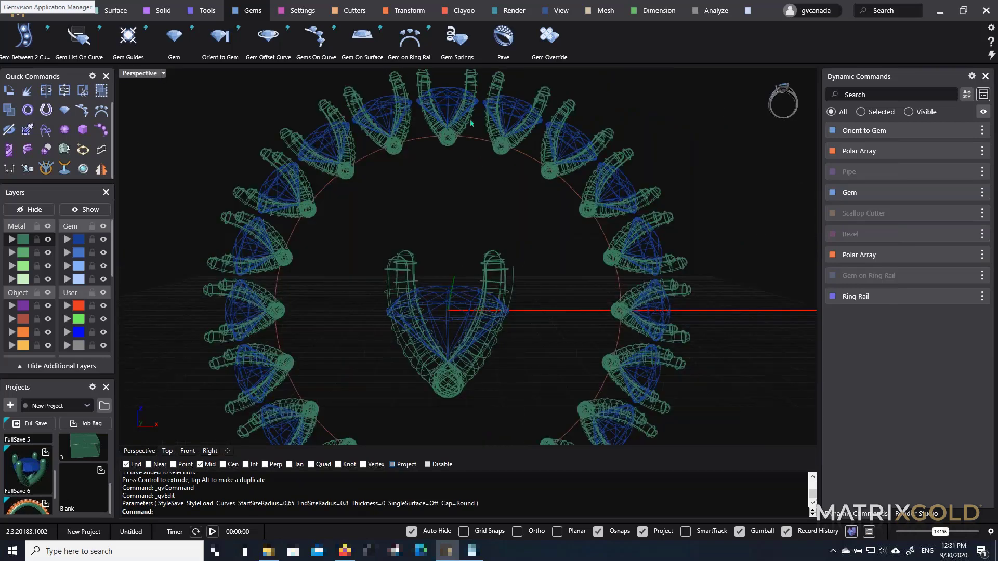
{"action": "right_click_drag", "start_coordinate": [457, 167], "coordinate": [443, 244]}
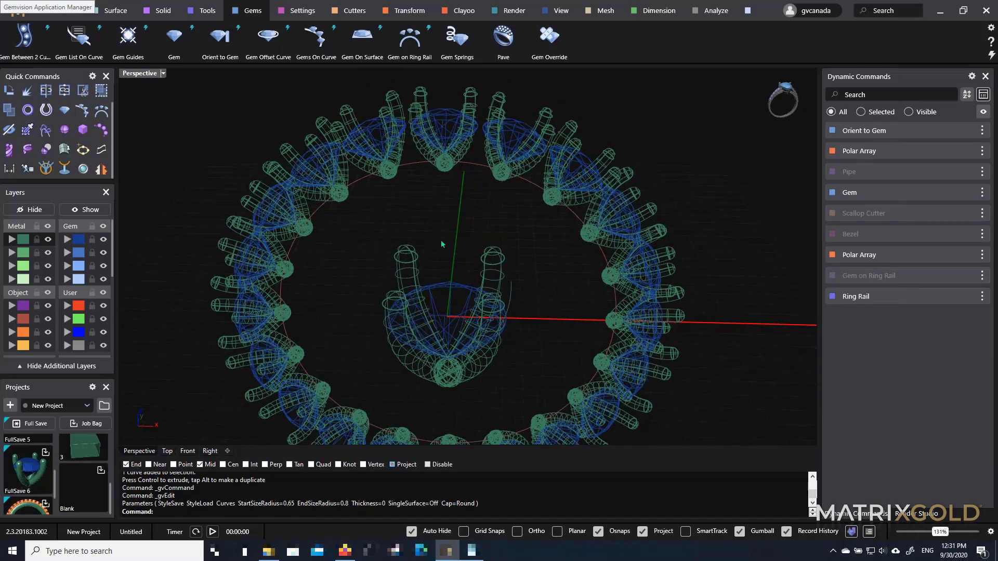
{"action": "right_click_drag", "start_coordinate": [417, 193], "coordinate": [482, 235]}
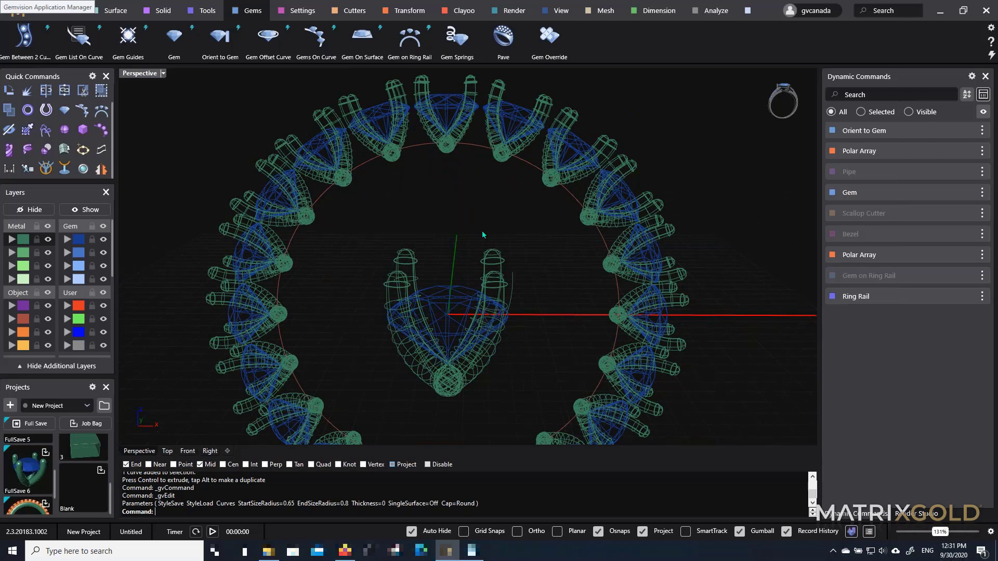
{"action": "scroll", "coordinate": [482, 250], "scroll_direction": "down", "scroll_amount": 5}
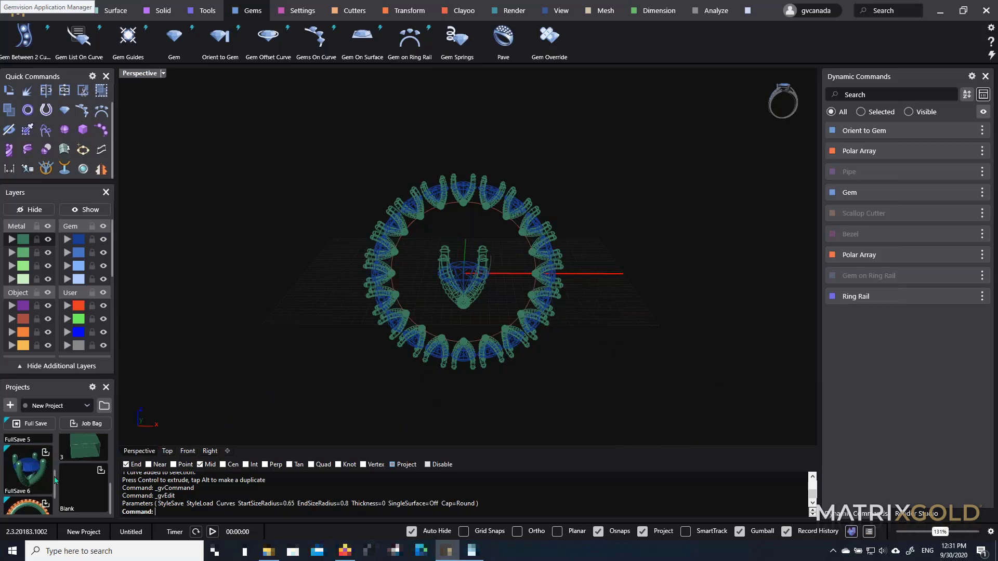
Start a new model without saving the current ring and enlarge its Front view
{"action": "scroll", "coordinate": [46, 483], "scroll_direction": "up", "scroll_amount": 1}
{"action": "scroll", "coordinate": [45, 483], "scroll_direction": "up", "scroll_amount": 3}
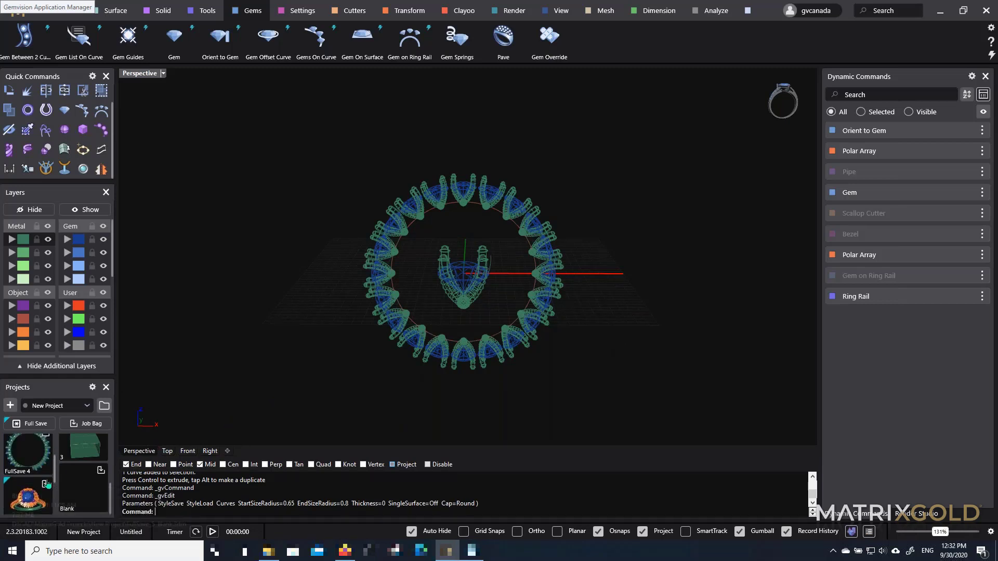
{"action": "scroll", "coordinate": [48, 482], "scroll_direction": "up", "scroll_amount": 1}
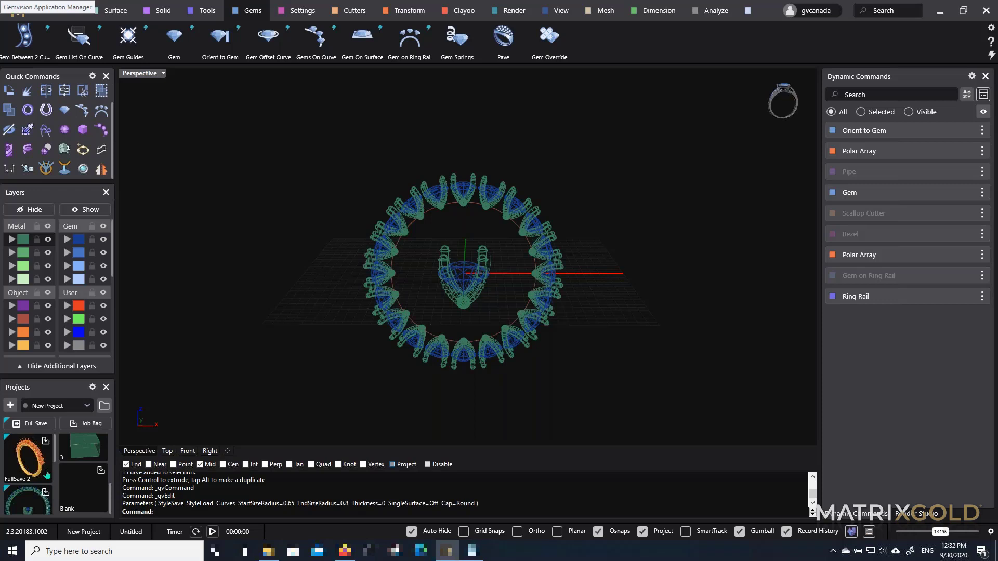
{"action": "left_click", "coordinate": [19, 17]}
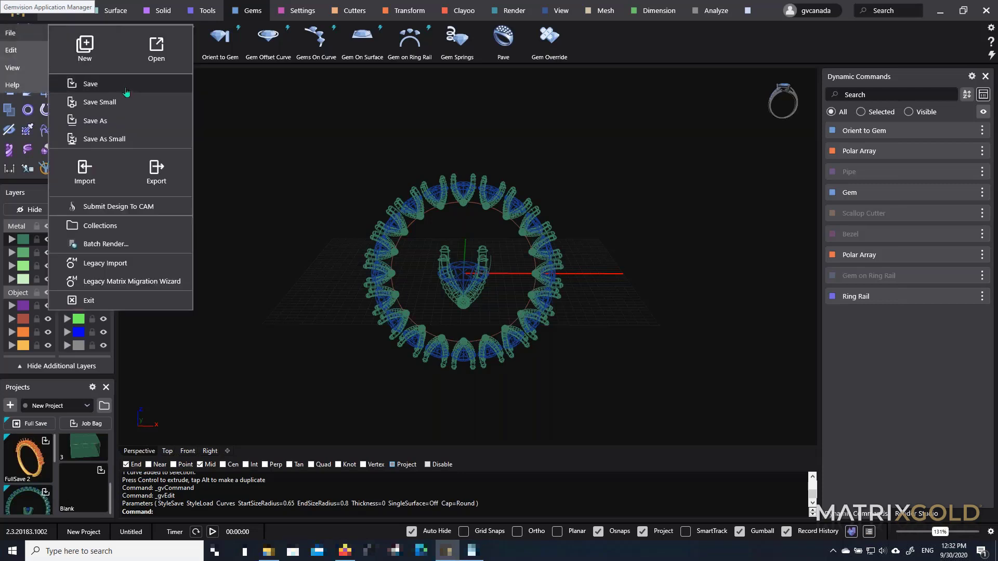
{"action": "left_click", "coordinate": [104, 61]}
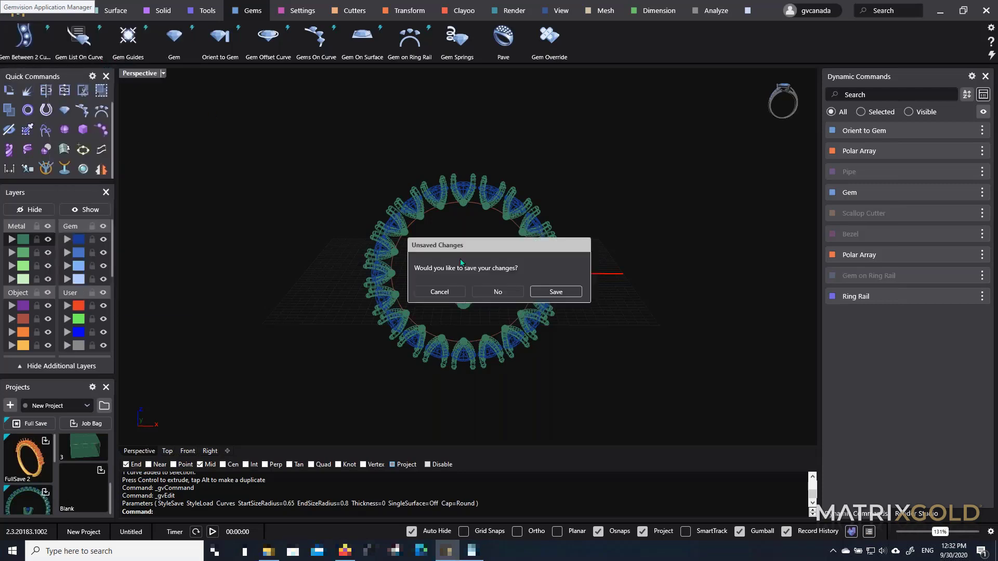
{"action": "left_click", "coordinate": [494, 291]}
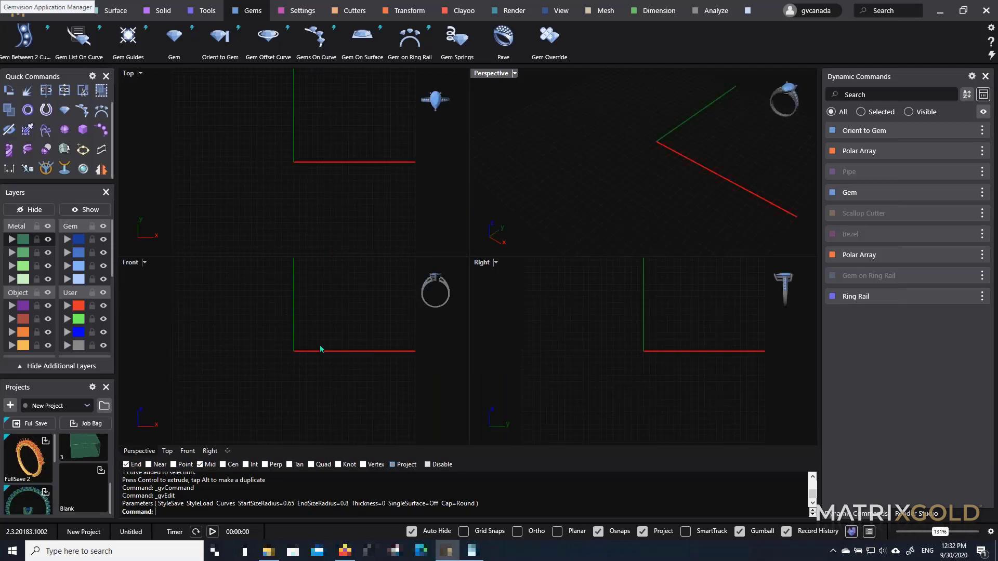
{"action": "double_click", "coordinate": [131, 264]}
{"action": "scroll", "coordinate": [281, 290], "scroll_direction": "down", "scroll_amount": 6}
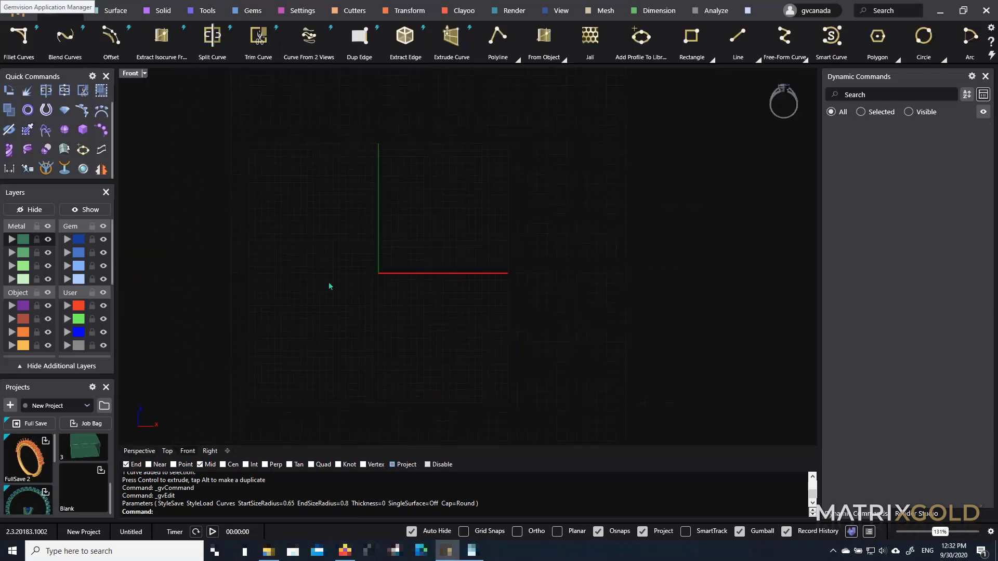
{"action": "right_click_drag", "start_coordinate": [333, 286], "coordinate": [397, 259]}
{"action": "scroll", "coordinate": [379, 282], "scroll_direction": "up", "scroll_amount": 2}
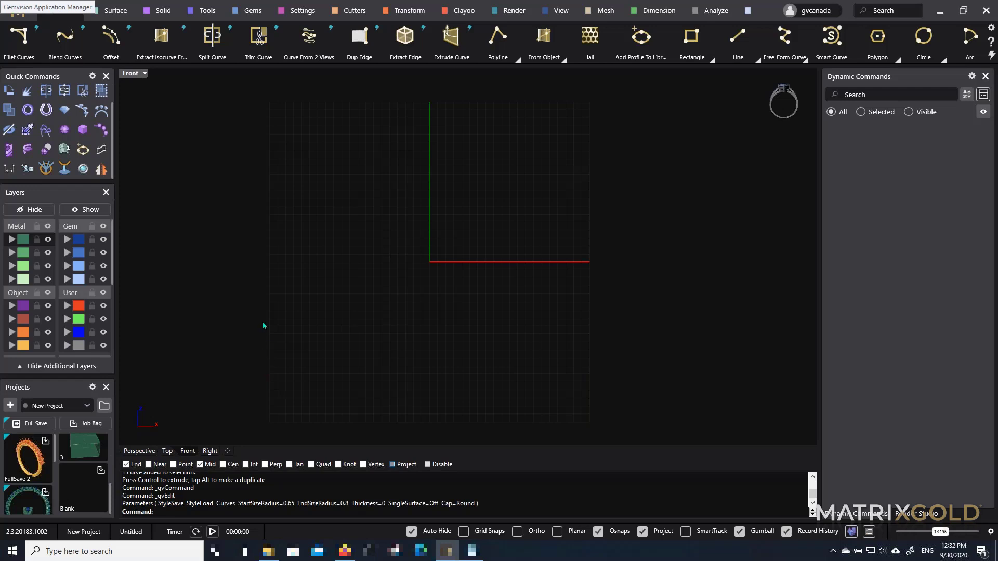
Look through the full saves and job bag parts stored in New Project
{"action": "scroll", "coordinate": [38, 468], "scroll_direction": "down", "scroll_amount": 2}
{"action": "scroll", "coordinate": [38, 468], "scroll_direction": "down", "scroll_amount": 4}
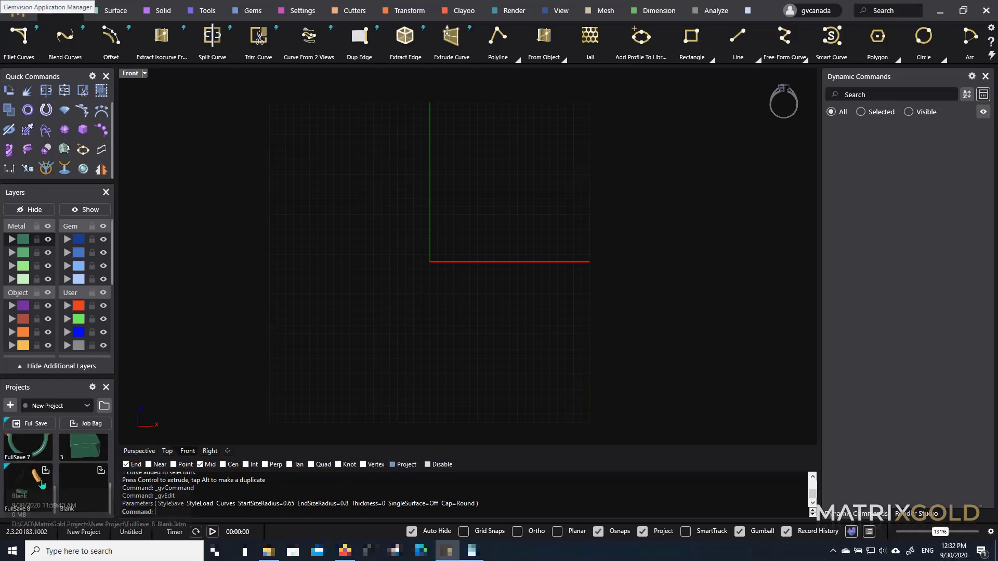
{"action": "scroll", "coordinate": [43, 484], "scroll_direction": "up", "scroll_amount": 3}
{"action": "scroll", "coordinate": [42, 484], "scroll_direction": "up", "scroll_amount": 2}
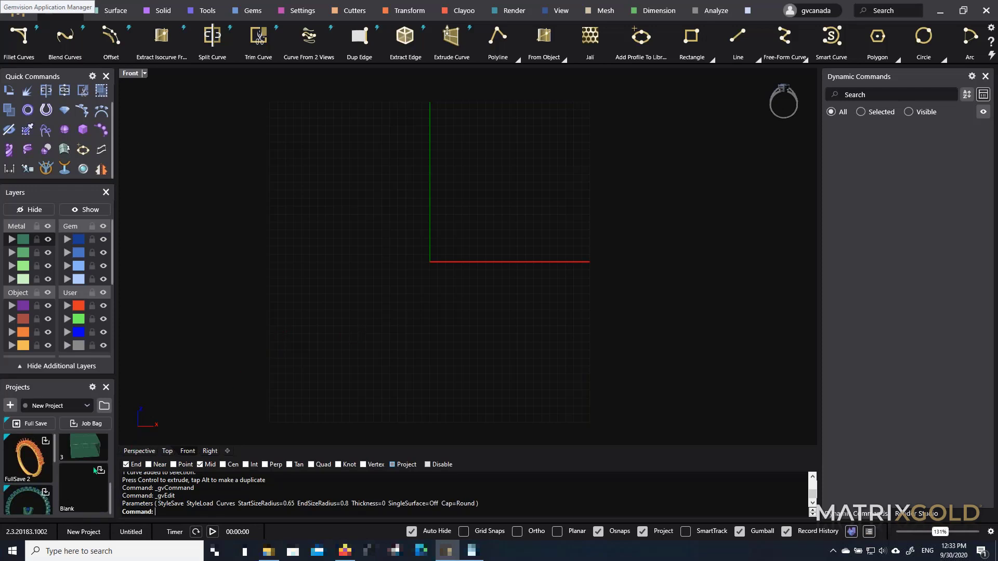
{"action": "scroll", "coordinate": [26, 472], "scroll_direction": "down", "scroll_amount": 1}
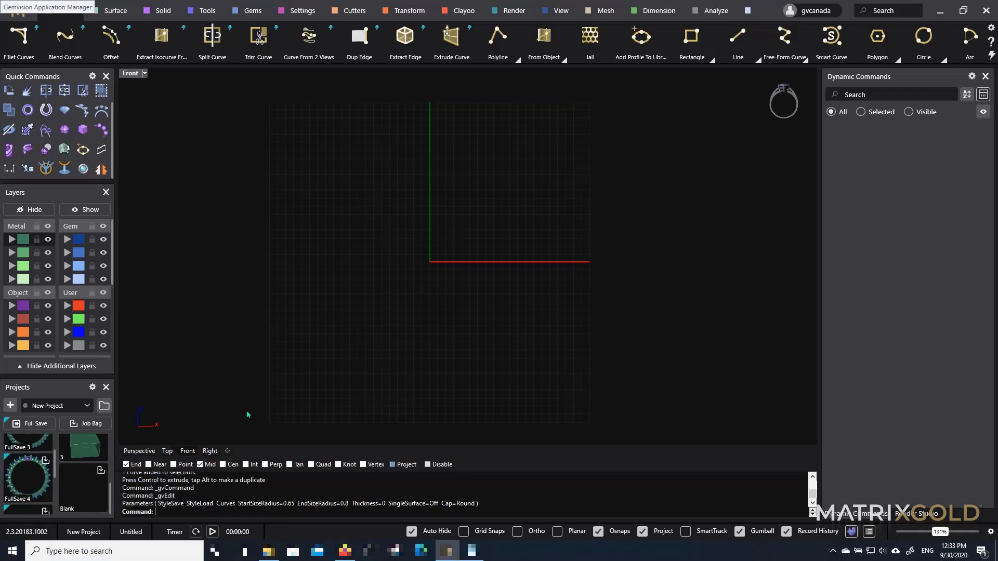
{"action": "scroll", "coordinate": [36, 486], "scroll_direction": "down", "scroll_amount": 2}
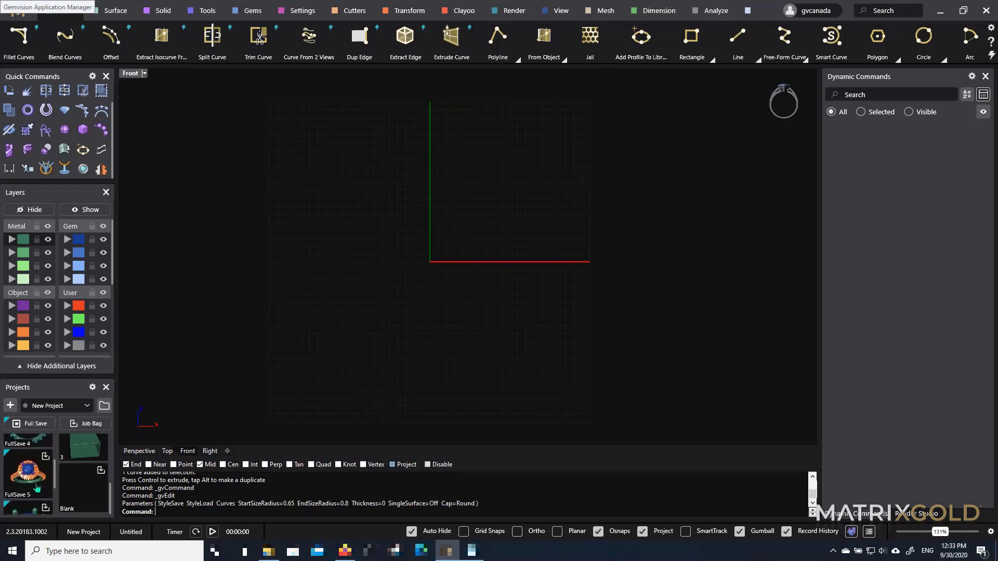
{"action": "scroll", "coordinate": [37, 486], "scroll_direction": "down", "scroll_amount": 2}
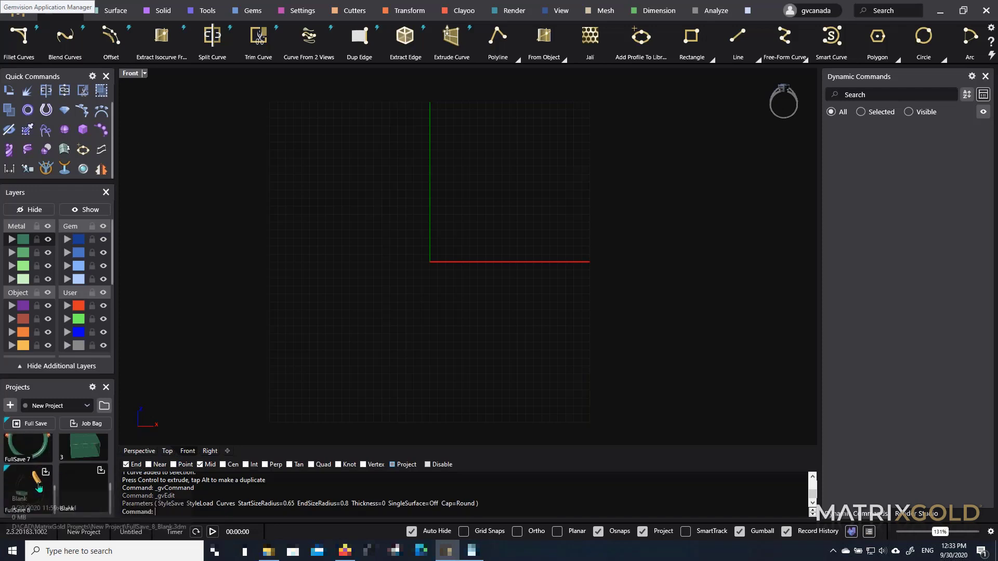
{"action": "scroll", "coordinate": [39, 488], "scroll_direction": "down", "scroll_amount": 1}
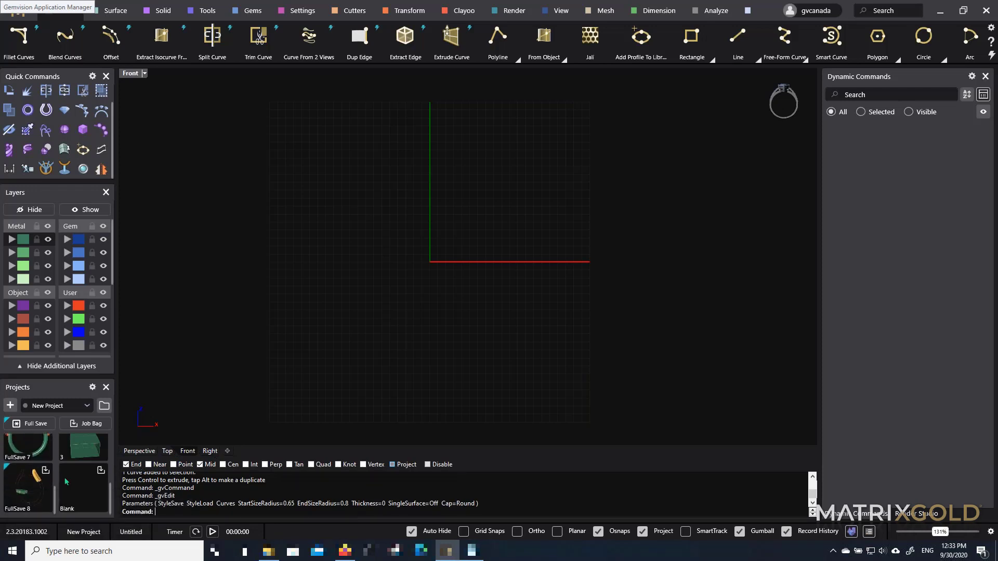
{"action": "scroll", "coordinate": [22, 483], "scroll_direction": "up", "scroll_amount": 1}
{"action": "scroll", "coordinate": [22, 482], "scroll_direction": "up", "scroll_amount": 1}
{"action": "scroll", "coordinate": [22, 483], "scroll_direction": "up", "scroll_amount": 3}
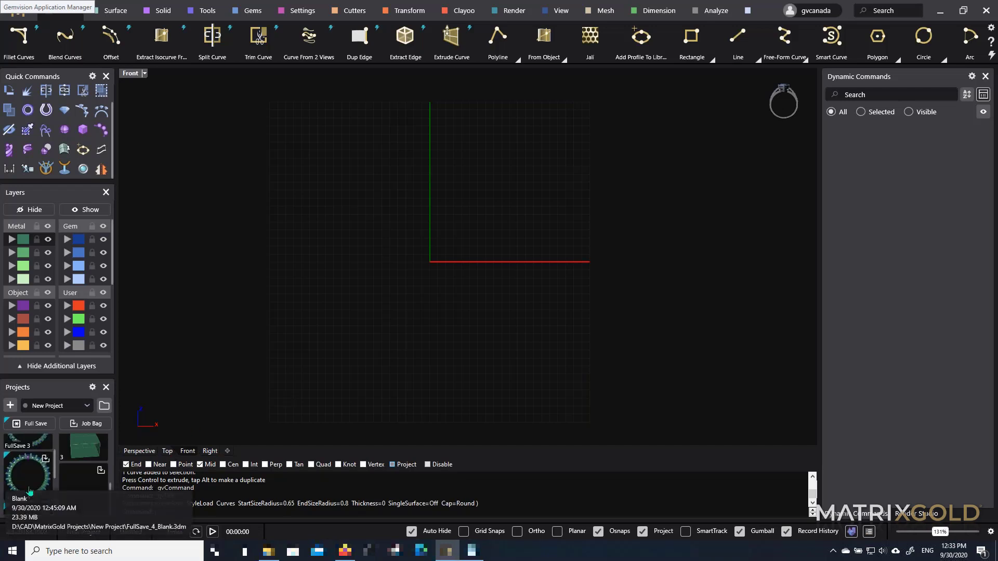
{"action": "scroll", "coordinate": [30, 491], "scroll_direction": "up", "scroll_amount": 2}
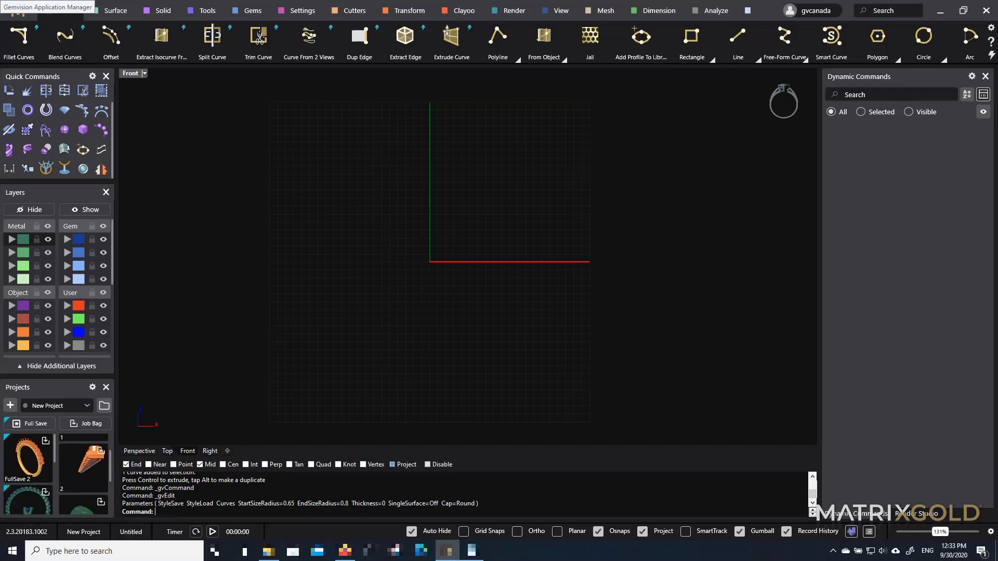
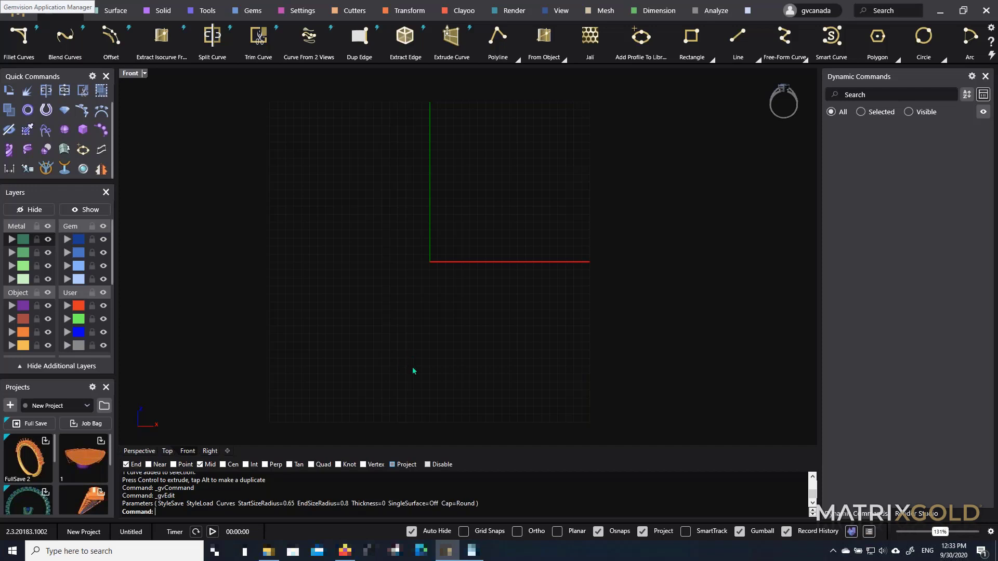
{"action": "scroll", "coordinate": [472, 302], "scroll_direction": "down", "scroll_amount": 2}
{"action": "scroll", "coordinate": [438, 279], "scroll_direction": "up", "scroll_amount": 2}
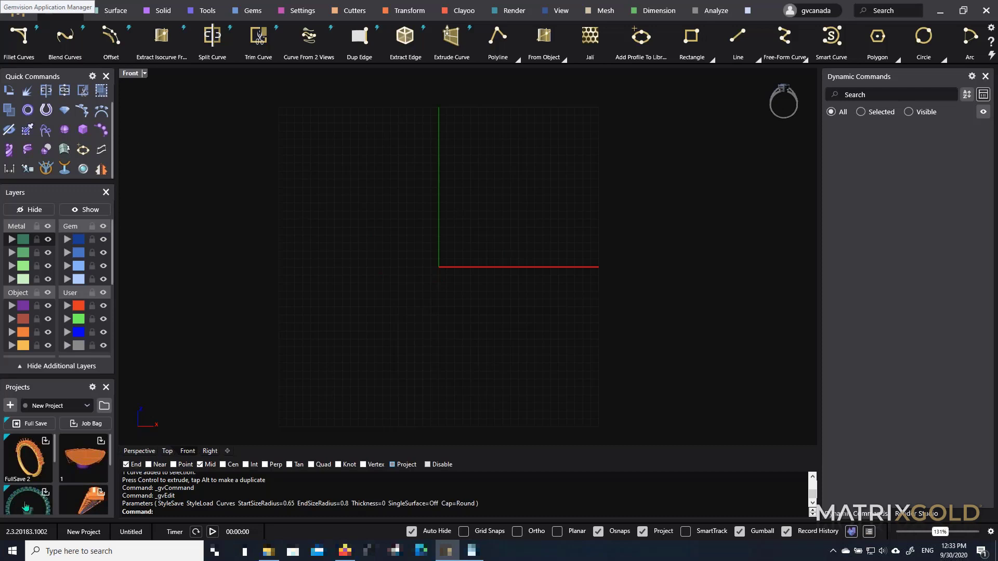
{"action": "scroll", "coordinate": [28, 493], "scroll_direction": "down", "scroll_amount": 4}
{"action": "scroll", "coordinate": [29, 493], "scroll_direction": "up", "scroll_amount": 3}
{"action": "double_click", "coordinate": [136, 76]}
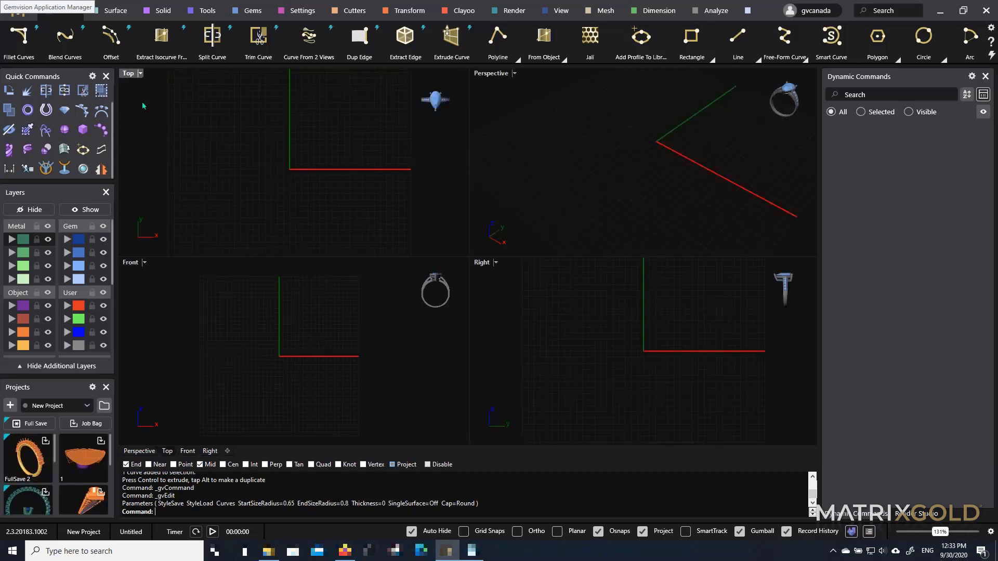
{"action": "double_click", "coordinate": [128, 74]}
{"action": "scroll", "coordinate": [325, 256], "scroll_direction": "down", "scroll_amount": 2}
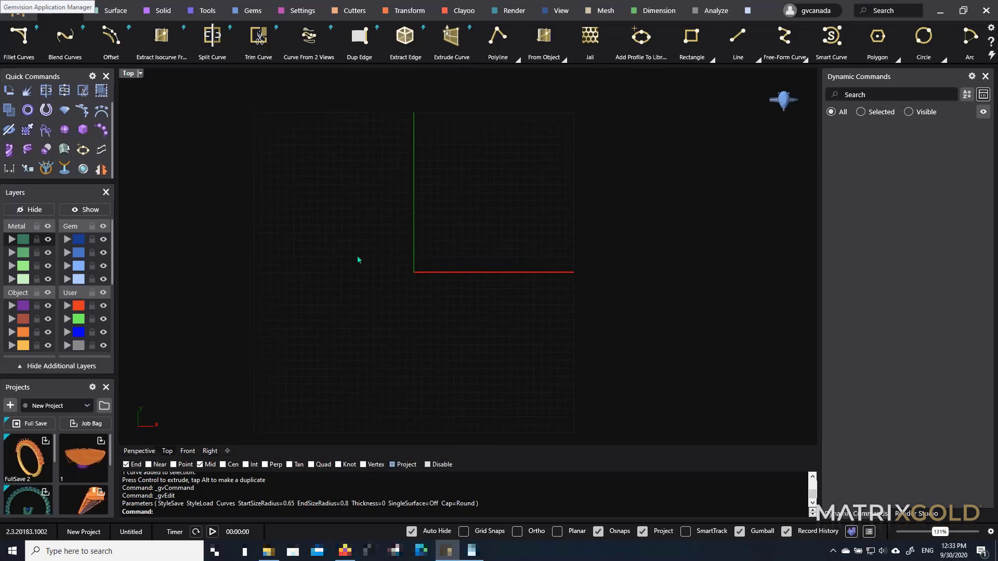
{"action": "scroll", "coordinate": [377, 261], "scroll_direction": "up", "scroll_amount": 1}
{"action": "scroll", "coordinate": [388, 254], "scroll_direction": "down", "scroll_amount": 2}
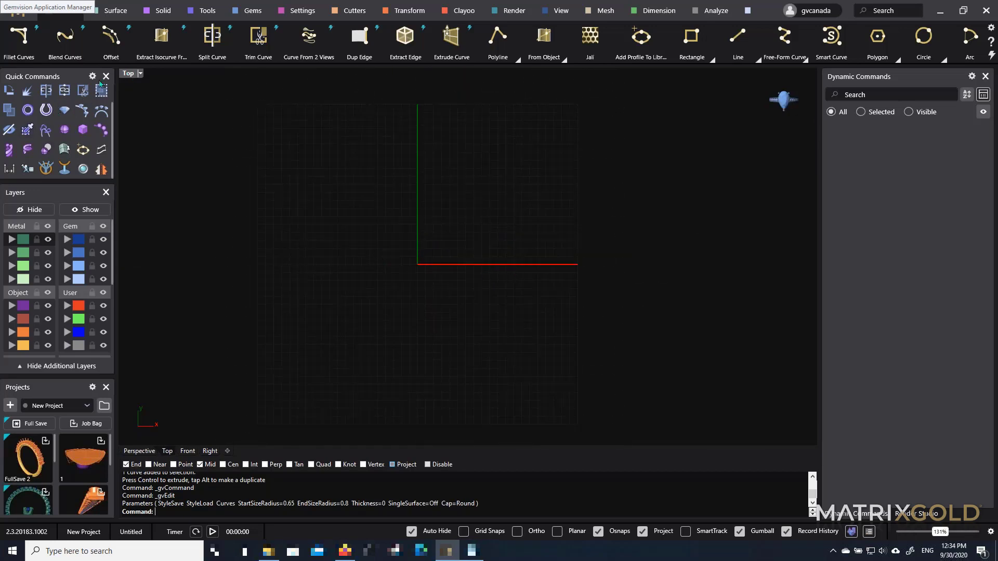
{"action": "double_click", "coordinate": [128, 74]}
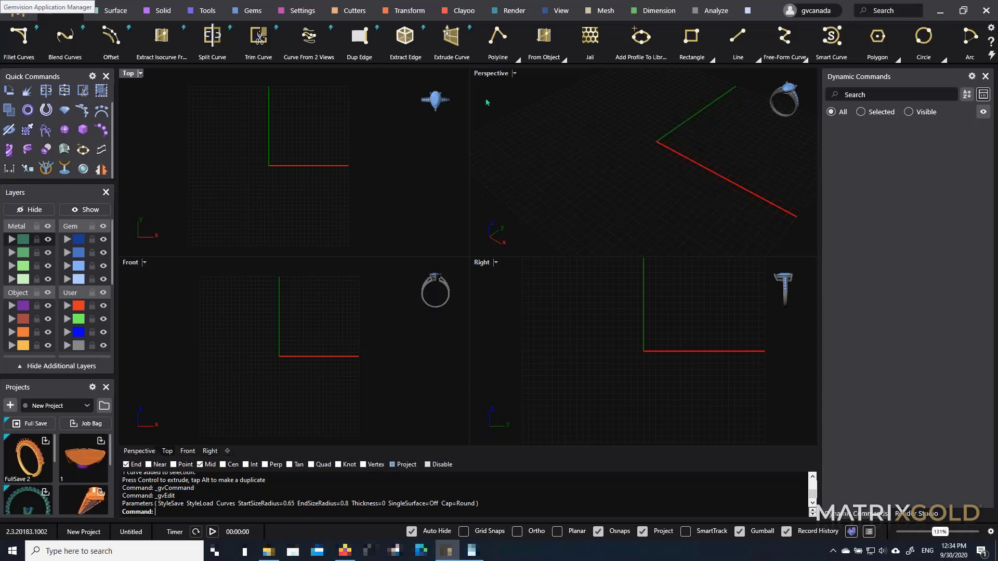
Create a US size 7 ring rail in the enlarged, angled Perspective view
{"action": "double_click", "coordinate": [485, 73]}
{"action": "right_click_drag", "start_coordinate": [477, 220], "coordinate": [485, 268]}
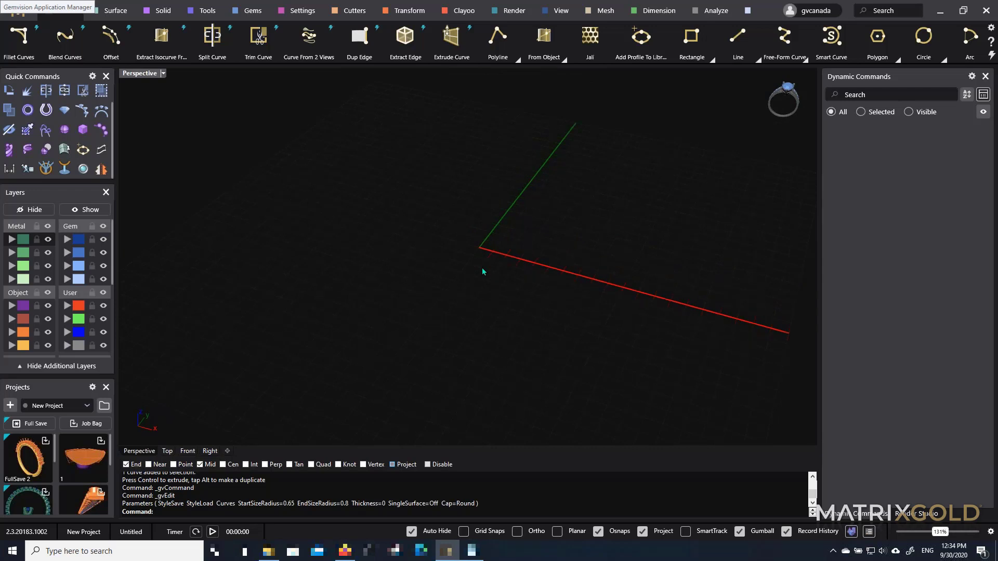
{"action": "right_click_drag", "start_coordinate": [483, 271], "coordinate": [509, 271]}
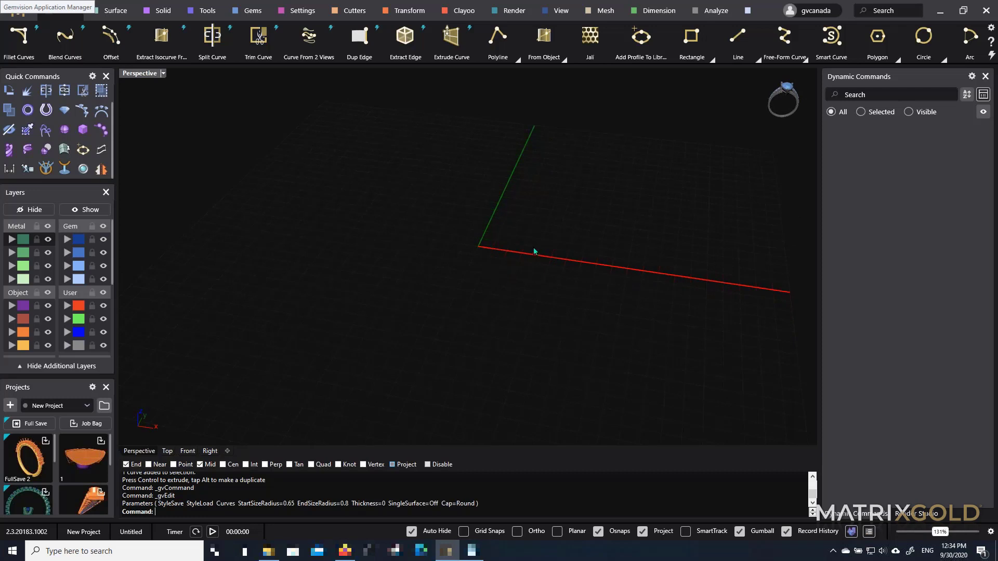
{"action": "scroll", "coordinate": [534, 252], "scroll_direction": "up", "scroll_amount": 2}
{"action": "left_click", "coordinate": [29, 129]}
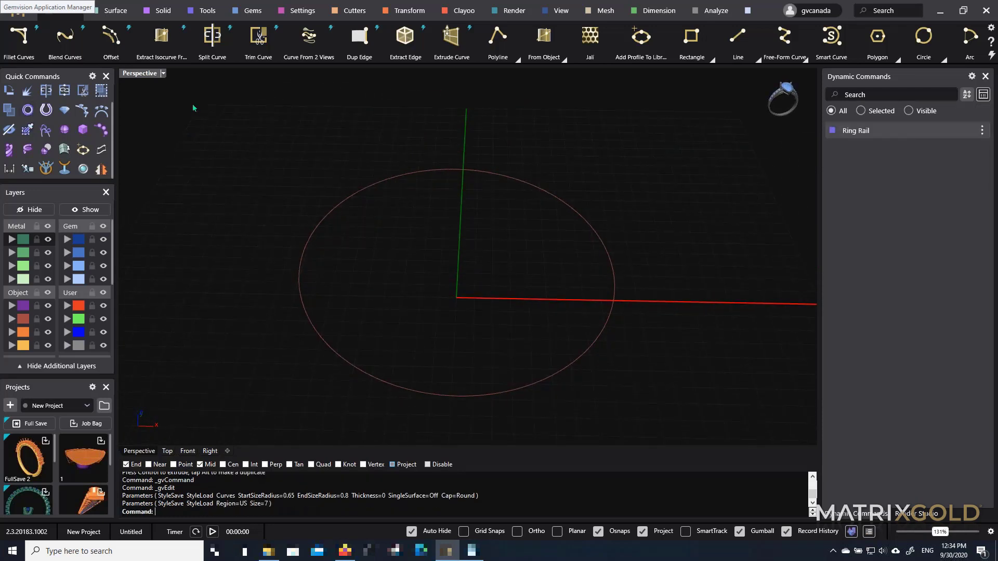
Draw a five-point free-form curve above the horizontal axis in the enlarged Top view, dropping from a crest near the centre to a flat tail
{"action": "double_click", "coordinate": [144, 74]}
{"action": "left_click", "coordinate": [143, 74]}
{"action": "left_click", "coordinate": [129, 75]}
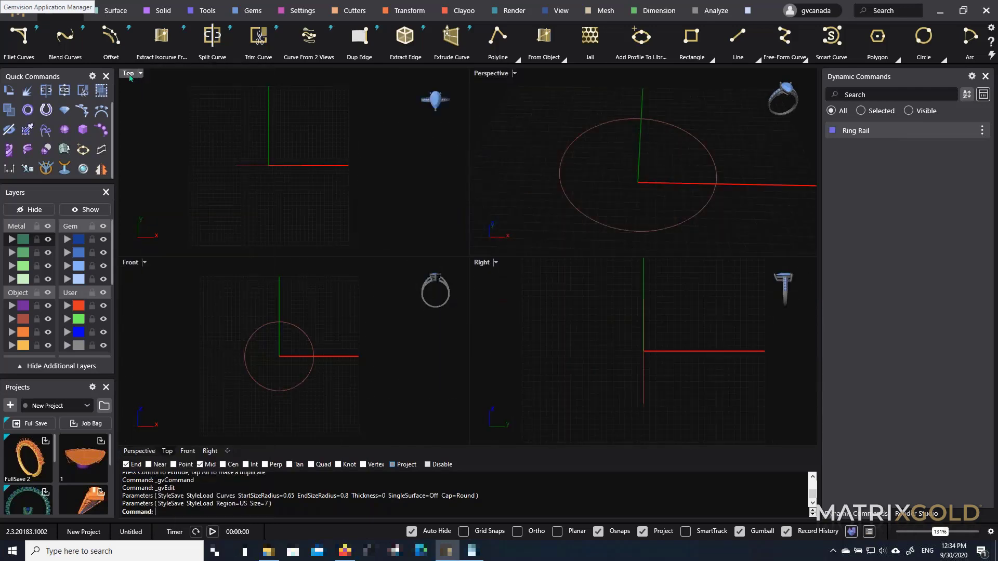
{"action": "double_click", "coordinate": [128, 74]}
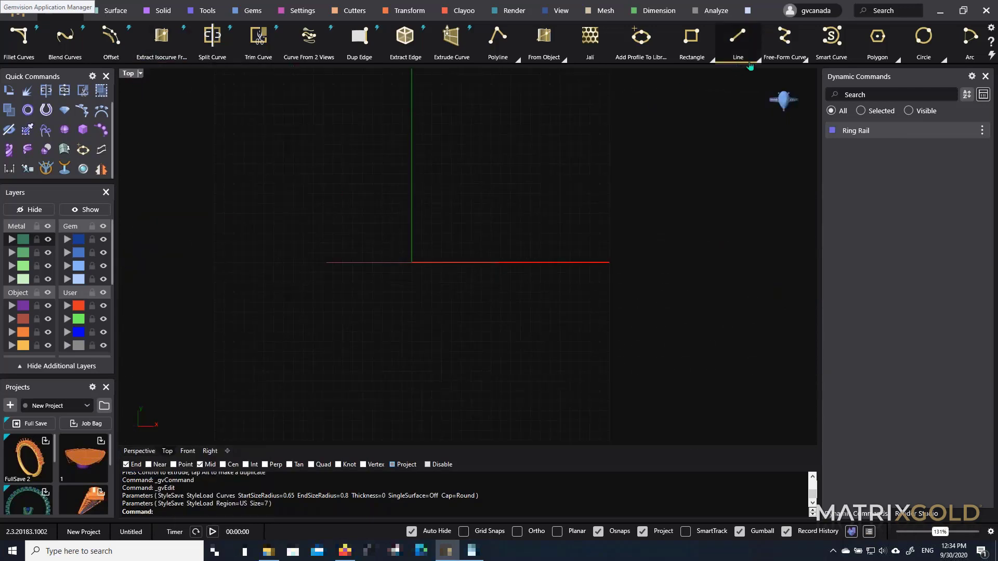
{"action": "left_click", "coordinate": [774, 52]}
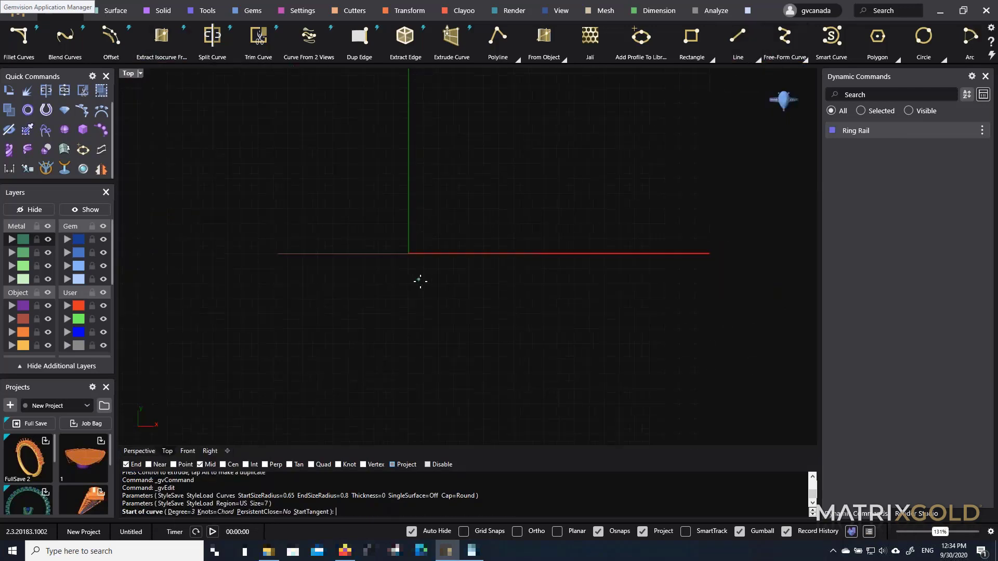
{"action": "left_click", "coordinate": [395, 191]}
{"action": "left_click", "coordinate": [457, 189]}
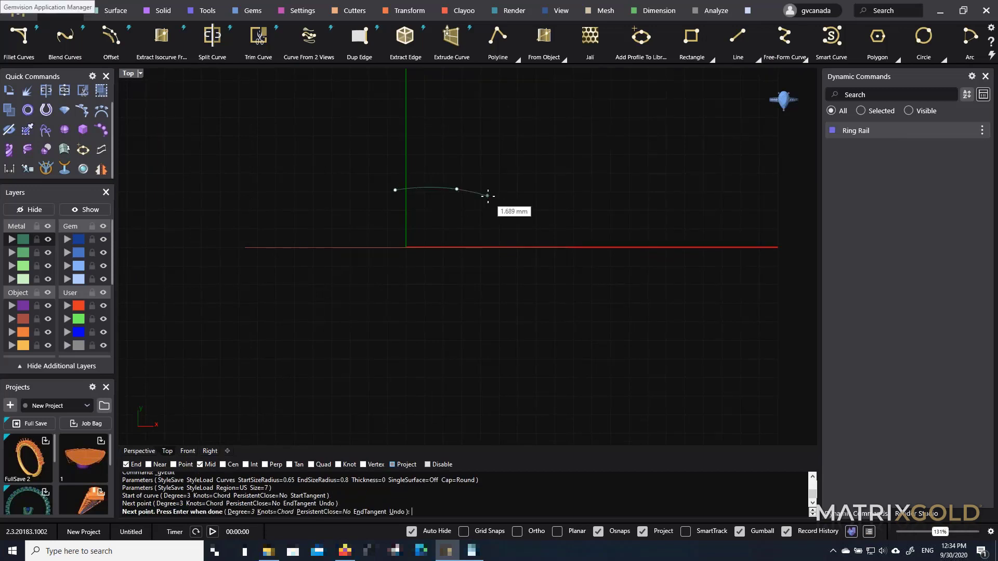
{"action": "left_click", "coordinate": [507, 212]}
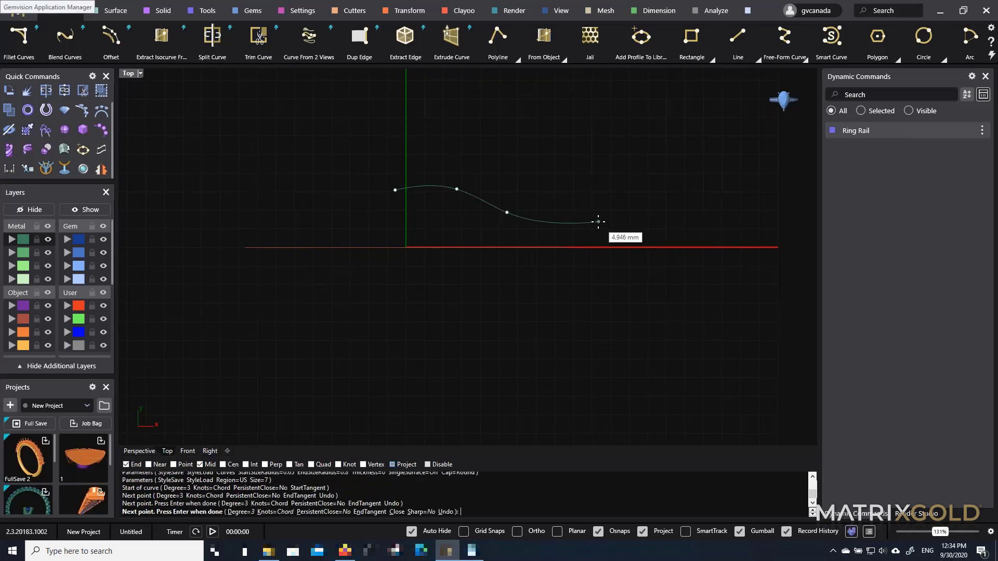
{"action": "left_click", "coordinate": [598, 221]}
{"action": "left_click", "coordinate": [701, 223]}
{"action": "key", "text": "Return"}
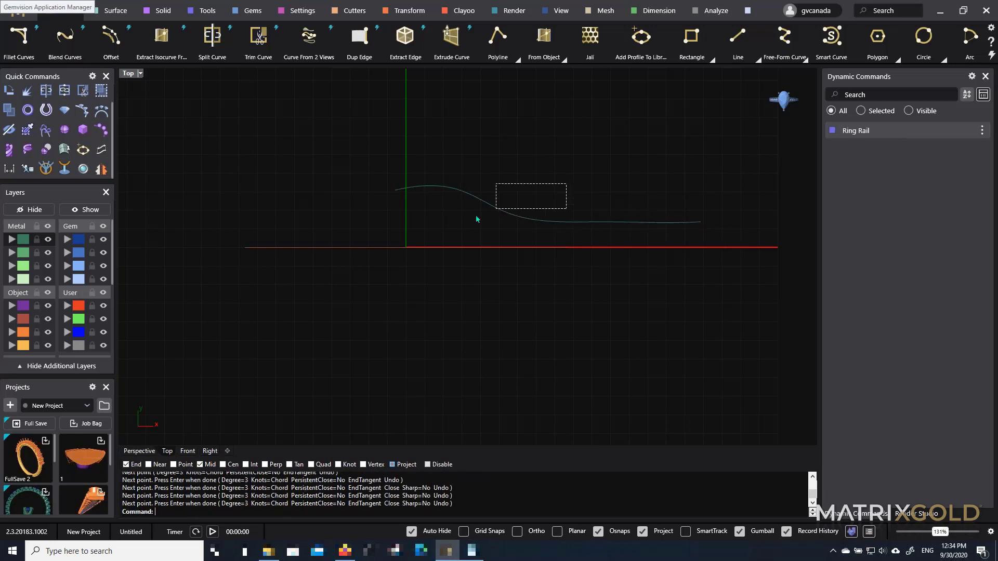
Mirror a copy of the free-form curve across the vertical axis, starting the mirror plane at 0,0,0
{"action": "left_click_drag", "start_coordinate": [476, 217], "coordinate": [472, 217]}
{"action": "scroll", "coordinate": [438, 204], "scroll_direction": "up", "scroll_amount": 2}
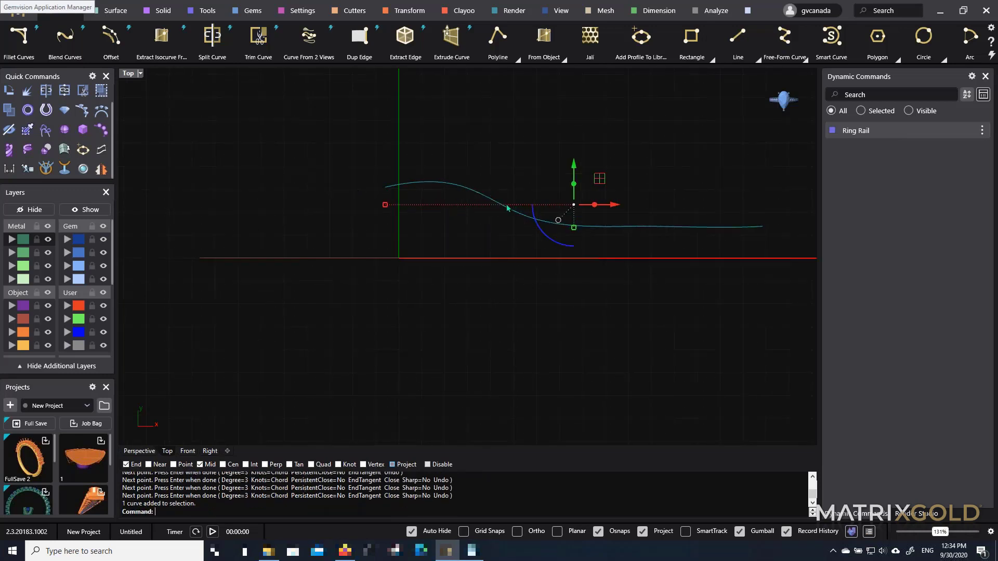
{"action": "left_click", "coordinate": [101, 149]}
{"action": "right_click_drag", "start_coordinate": [340, 195], "coordinate": [346, 203]}
{"action": "type", "text": "0,0,0"}
{"action": "key", "text": "Return"}
{"action": "left_click", "coordinate": [424, 120]}
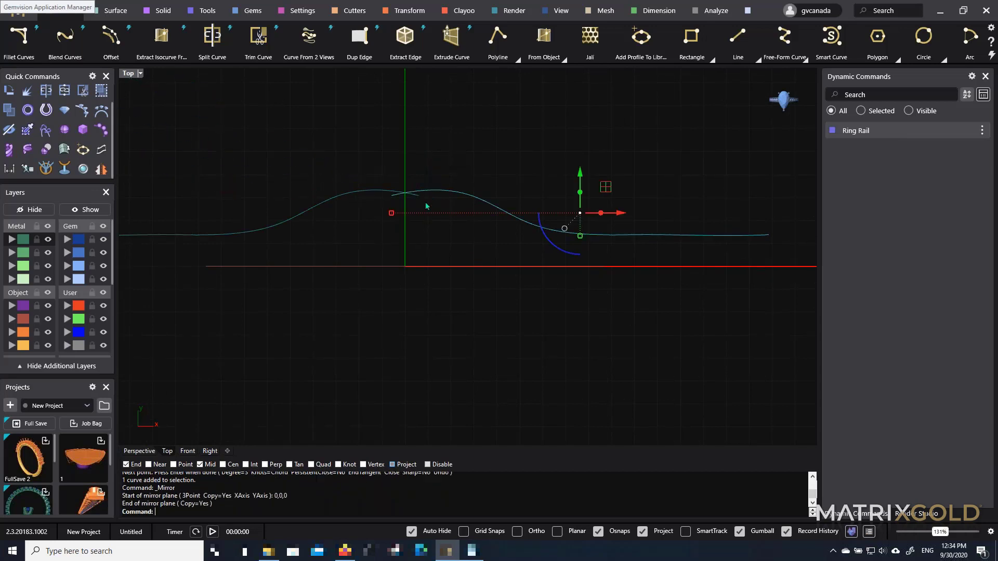
Trim the overlapping ends of the two mirrored curves where they cross at the vertical axis
{"action": "scroll", "coordinate": [426, 207], "scroll_direction": "up", "scroll_amount": 2}
{"action": "left_click_drag", "start_coordinate": [460, 200], "coordinate": [333, 171]}
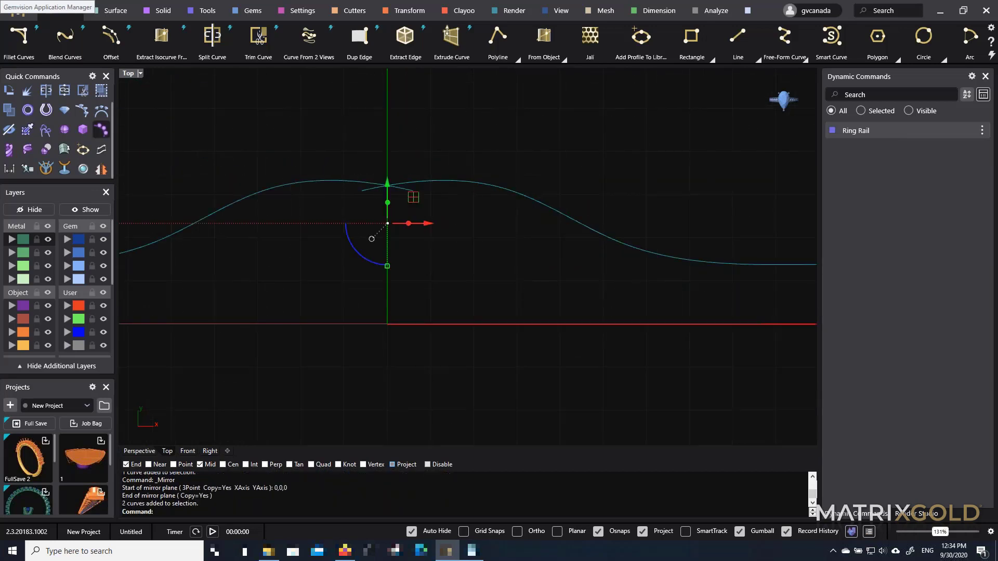
{"action": "left_click", "coordinate": [65, 108]}
{"action": "left_click", "coordinate": [407, 188]}
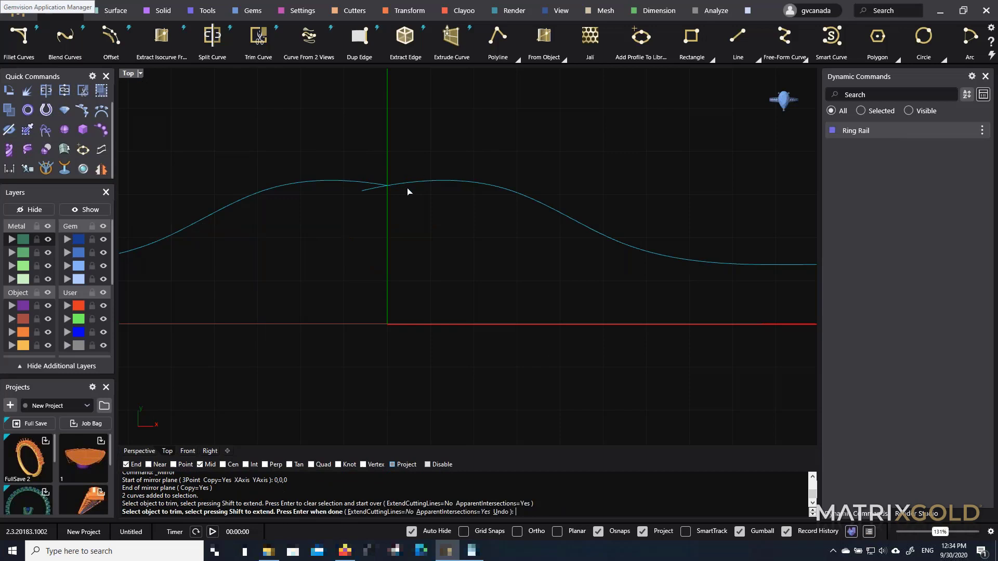
{"action": "left_click", "coordinate": [375, 190]}
{"action": "key", "text": "Return"}
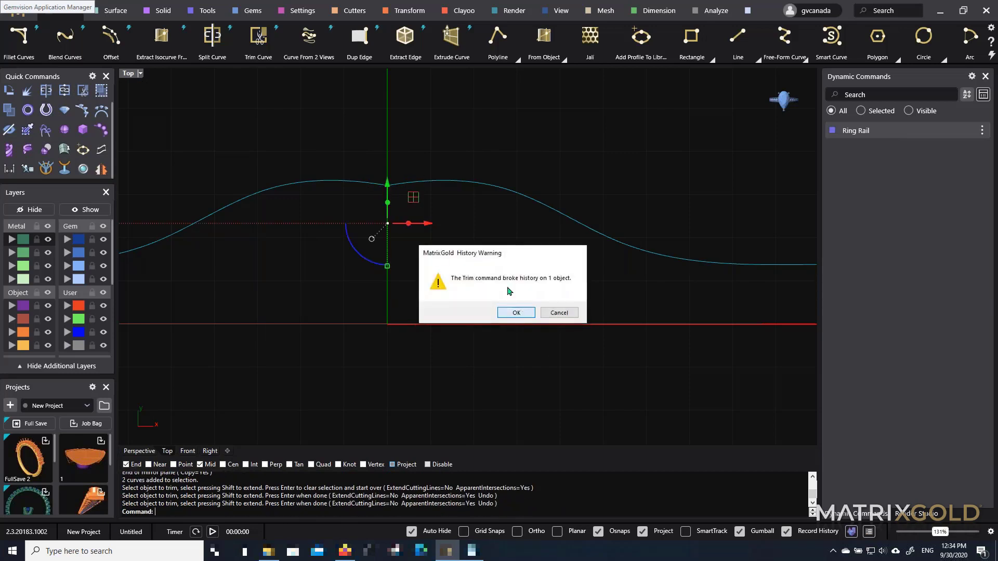
{"action": "key", "text": "Return"}
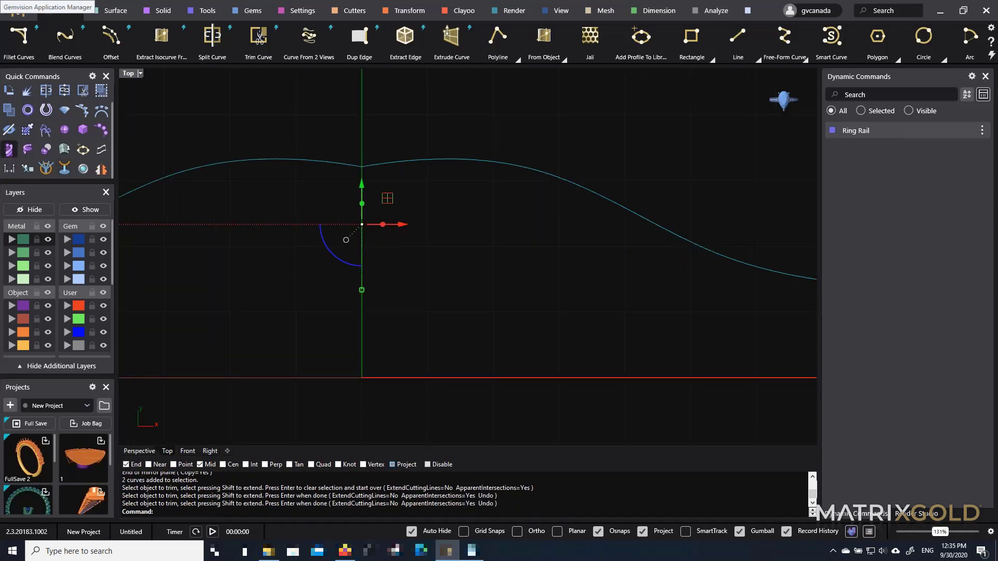
Join the two trimmed halves into one open curve and accept the broken history
{"action": "left_click", "coordinate": [67, 113]}
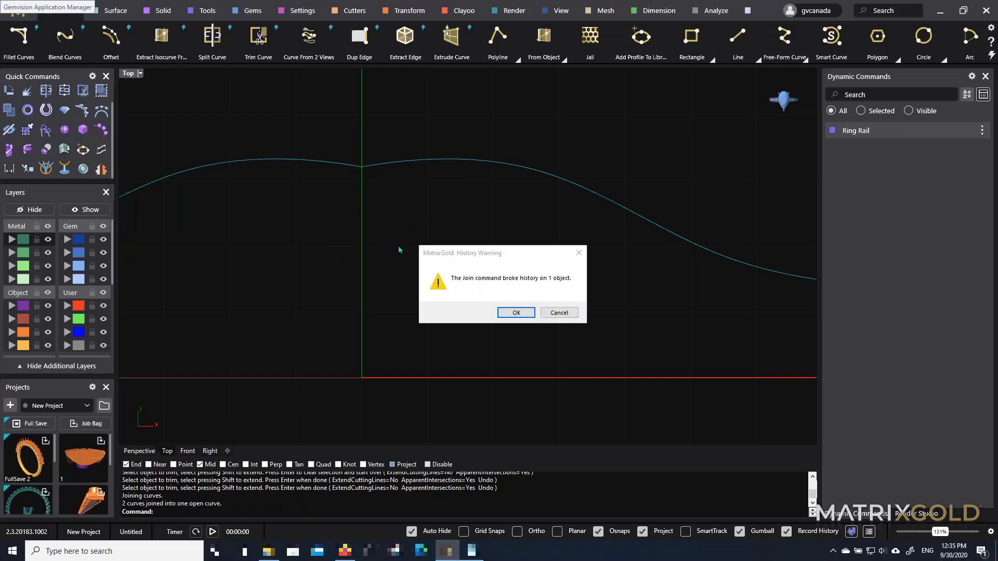
{"action": "left_click", "coordinate": [515, 313]}
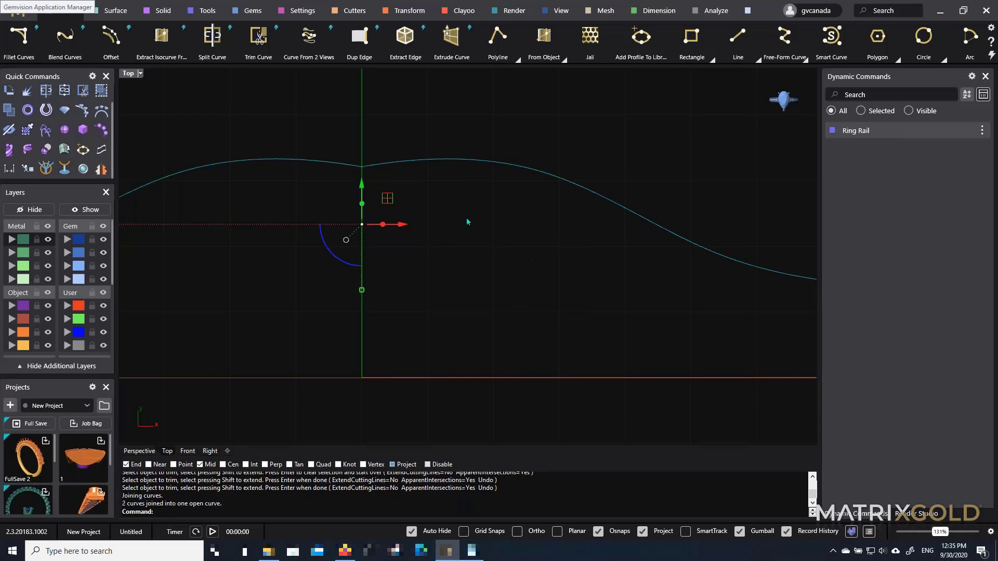
{"action": "right_click_drag", "start_coordinate": [484, 289], "coordinate": [511, 288]}
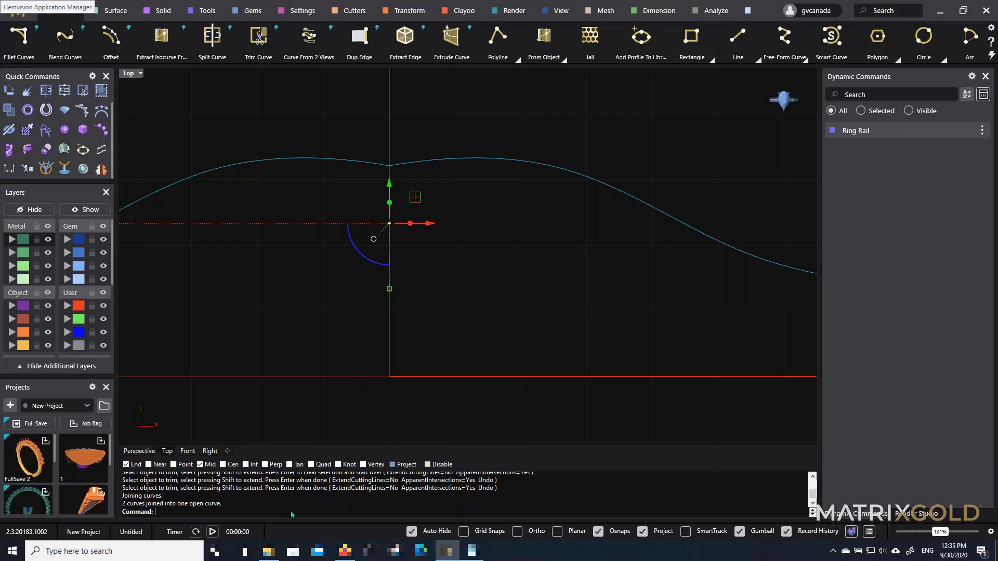
Review the options of the History command and leave them as they are
{"action": "type", "text": "History"}
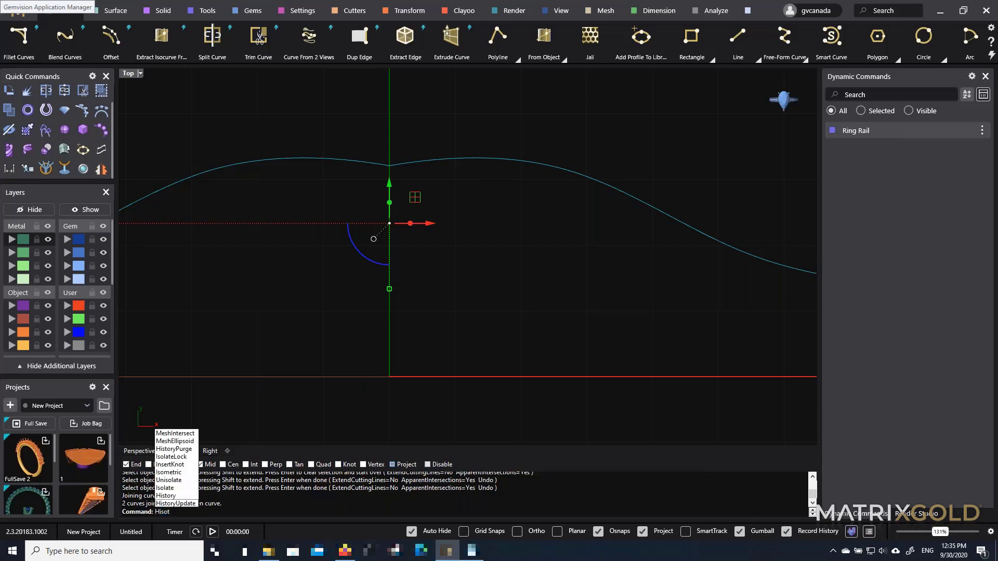
{"action": "key", "text": "Return"}
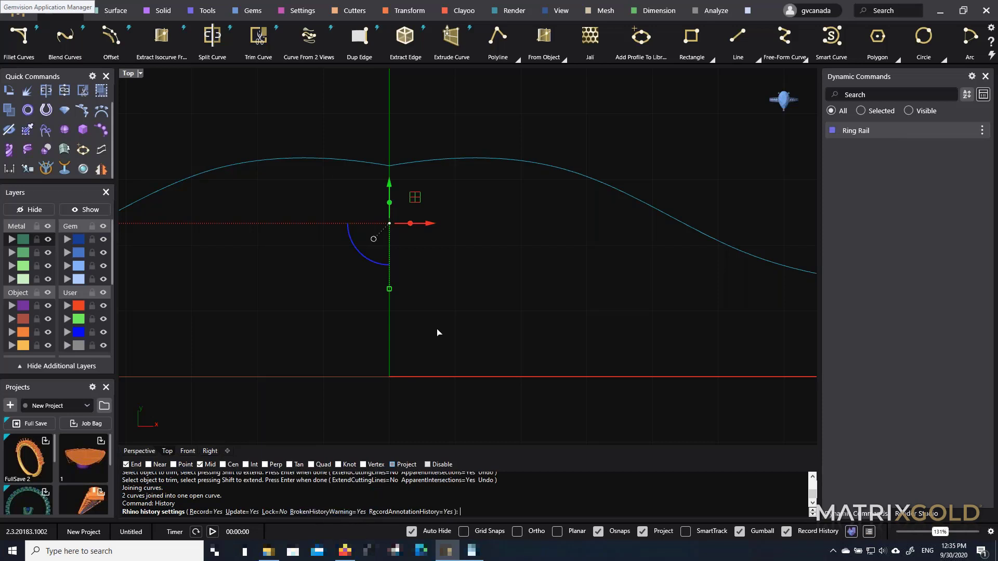
{"action": "key", "text": "Escape"}
{"action": "key", "text": "Escape"}
{"action": "scroll", "coordinate": [448, 287], "scroll_direction": "down", "scroll_amount": 4}
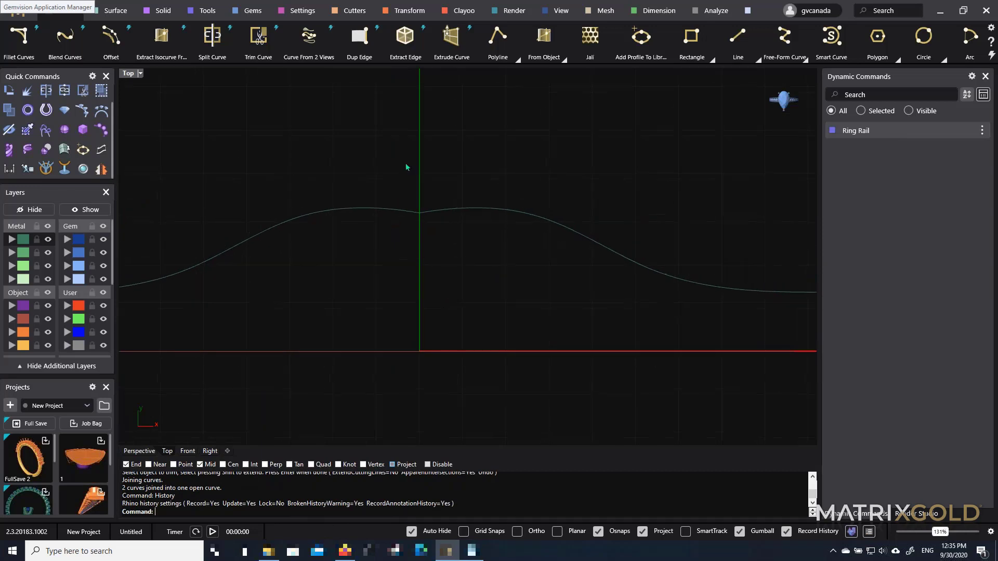
Show the joined curve's control points and delete the one at its central kink
{"action": "scroll", "coordinate": [405, 164], "scroll_direction": "up", "scroll_amount": 4}
{"action": "left_click", "coordinate": [433, 236]}
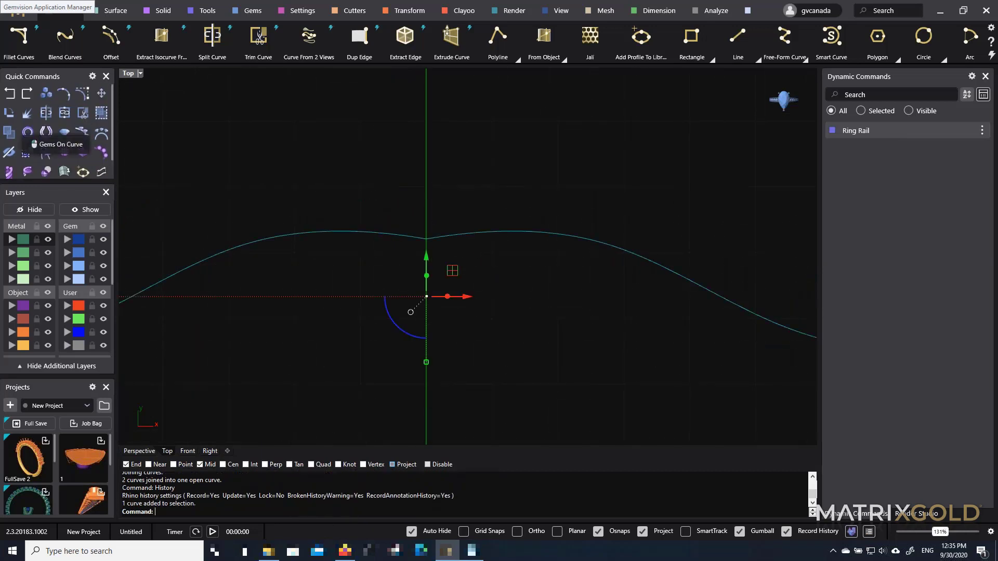
{"action": "left_click", "coordinate": [88, 98]}
{"action": "left_click", "coordinate": [426, 239]}
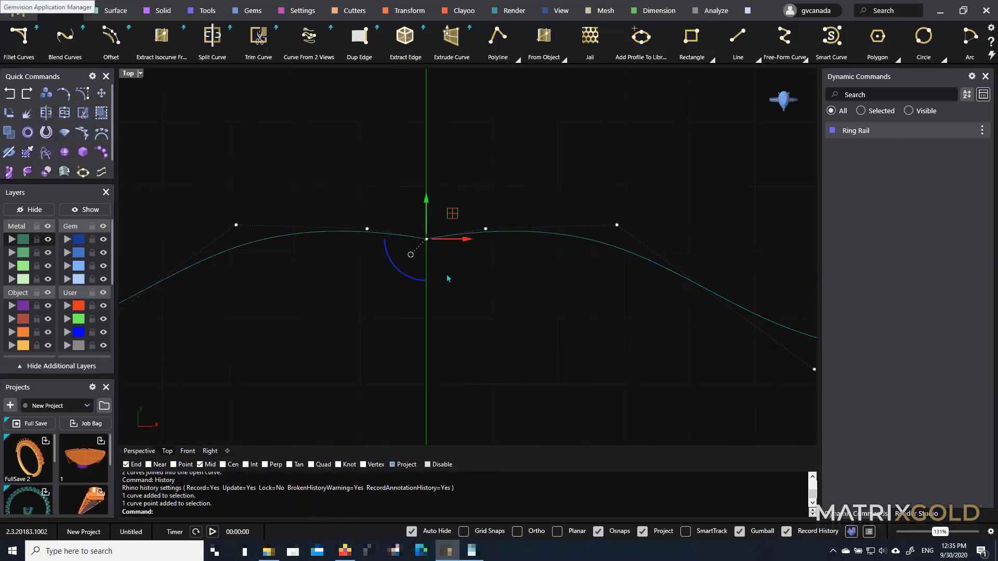
{"action": "key", "text": "Delete"}
Raise the two control points beside the vertical axis slightly to round the curve's crest, and finish point editing
{"action": "left_click_drag", "start_coordinate": [349, 195], "coordinate": [555, 279]}
{"action": "scroll", "coordinate": [458, 300], "scroll_direction": "down", "scroll_amount": 4}
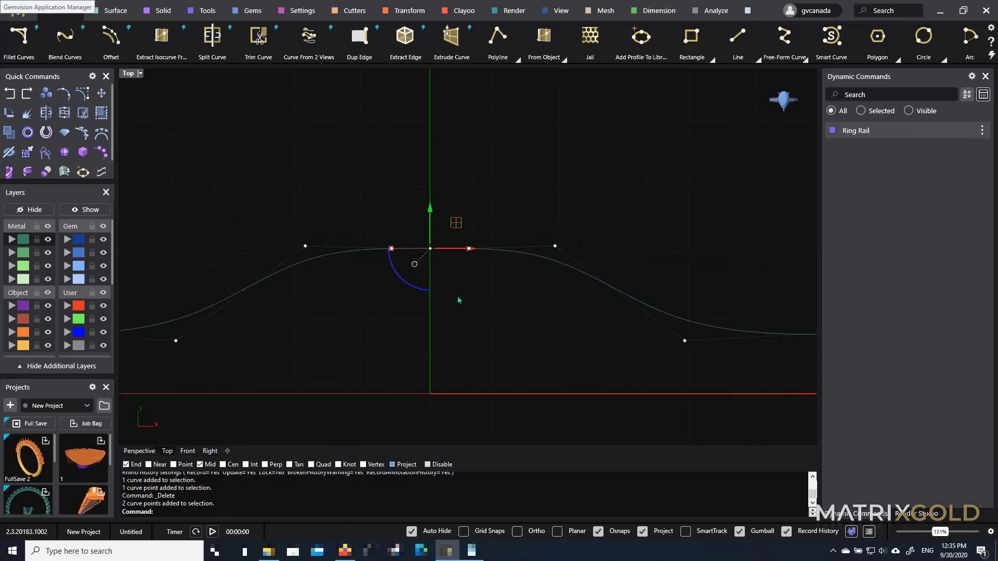
{"action": "scroll", "coordinate": [458, 298], "scroll_direction": "down", "scroll_amount": 2}
{"action": "right_click_drag", "start_coordinate": [458, 298], "coordinate": [459, 261]}
{"action": "scroll", "coordinate": [436, 190], "scroll_direction": "up", "scroll_amount": 2}
{"action": "left_click_drag", "start_coordinate": [437, 192], "coordinate": [439, 178]}
{"action": "key", "text": "Escape"}
{"action": "scroll", "coordinate": [474, 260], "scroll_direction": "down", "scroll_amount": 2}
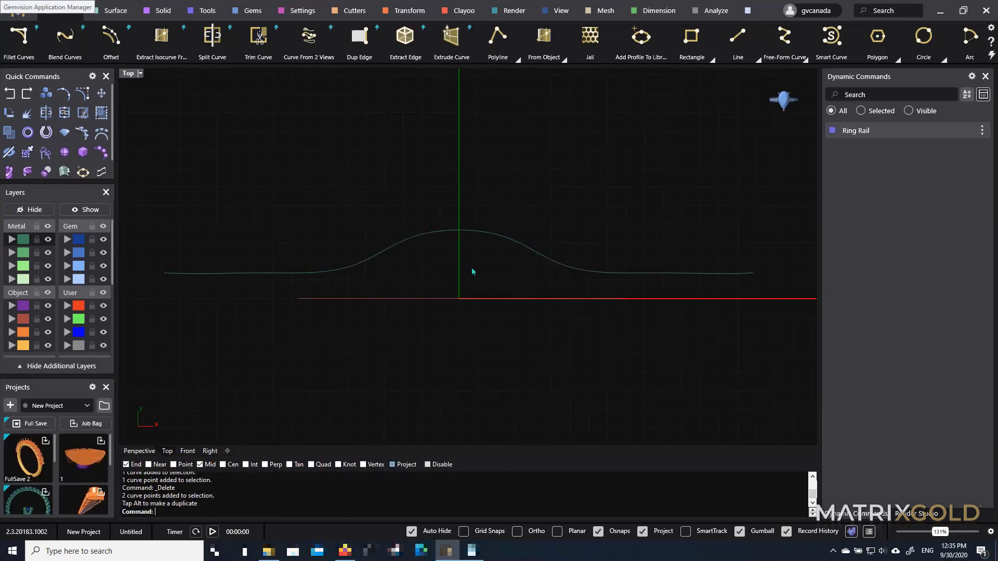
Create a Curve From 2 Views in the enlarged Perspective view, using the joined curve first and the ring rail second
{"action": "double_click", "coordinate": [129, 74]}
{"action": "double_click", "coordinate": [495, 75]}
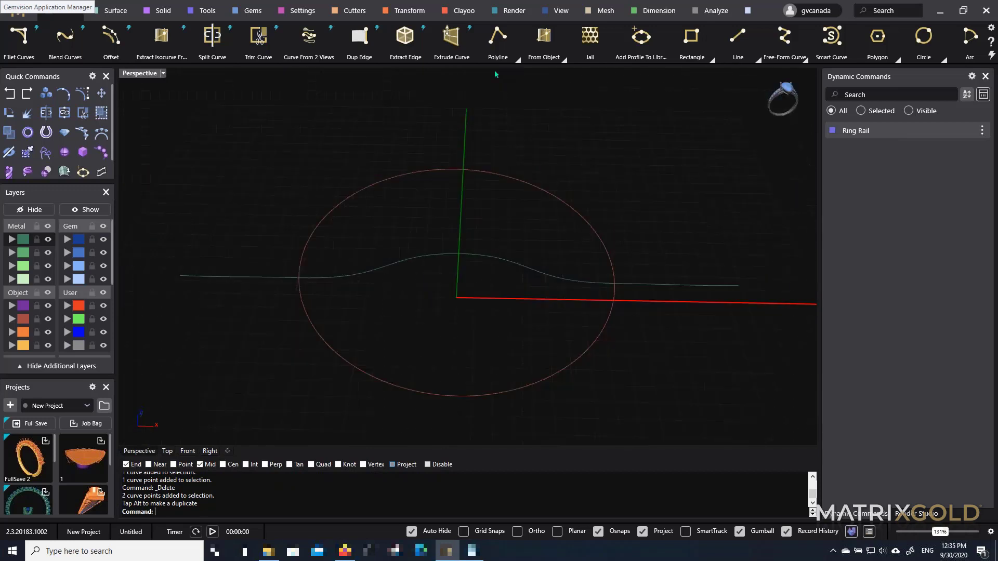
{"action": "right_click_drag", "start_coordinate": [495, 74], "coordinate": [447, 281]}
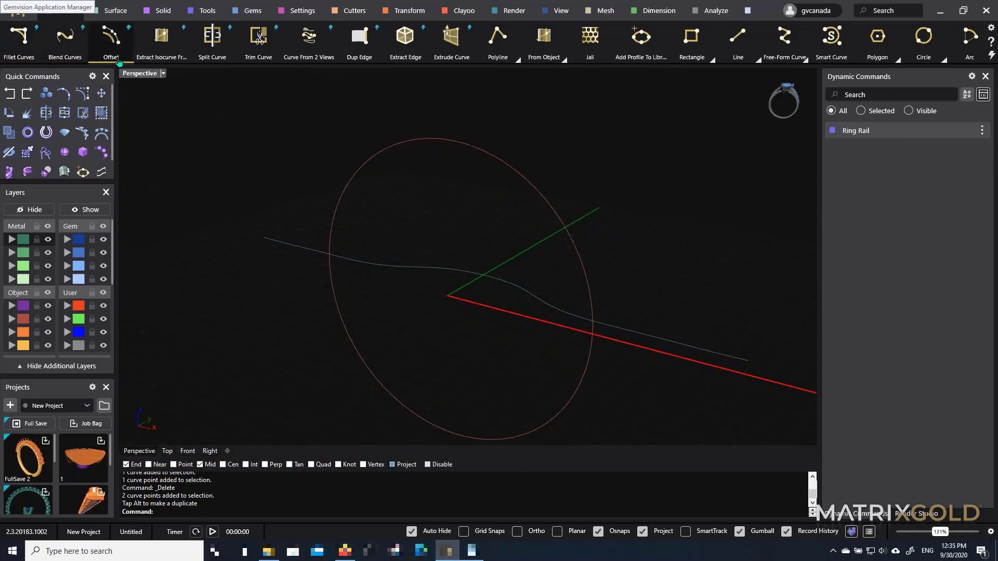
{"action": "left_click", "coordinate": [309, 39]}
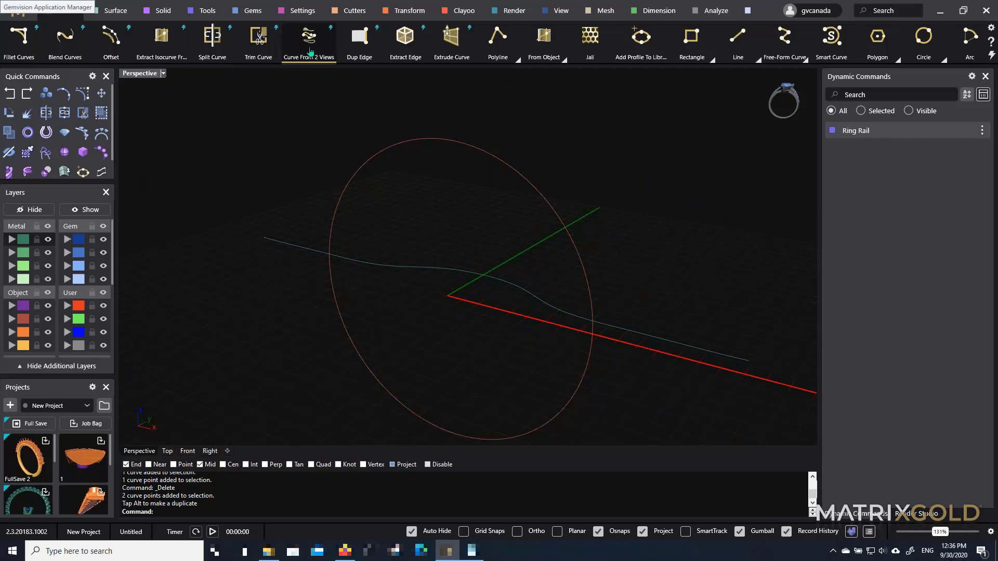
{"action": "left_click", "coordinate": [491, 273]}
{"action": "left_click", "coordinate": [524, 180]}
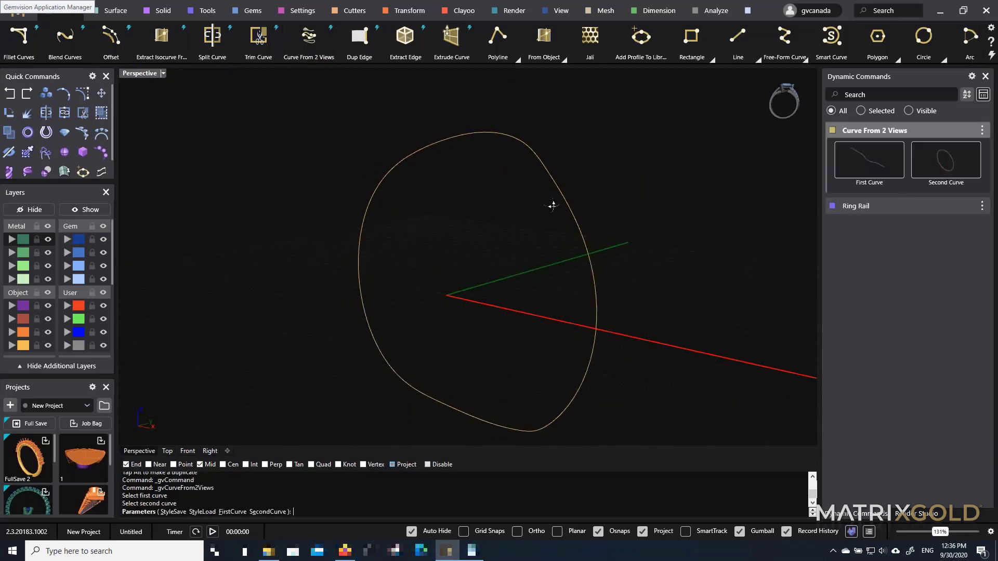
{"action": "right_click_drag", "start_coordinate": [551, 204], "coordinate": [537, 232]}
{"action": "right_click", "coordinate": [497, 202]}
Apply Trim Curve to the new combined curve and set its trim start to 0.75
{"action": "left_click", "coordinate": [541, 201]}
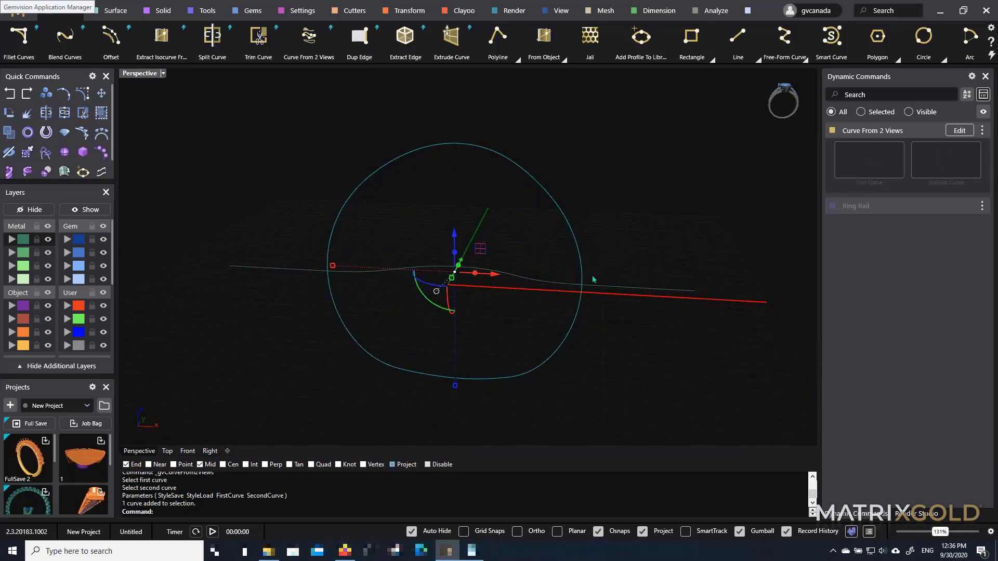
{"action": "left_click", "coordinate": [259, 37]}
{"action": "right_click_drag", "start_coordinate": [601, 318], "coordinate": [578, 192]}
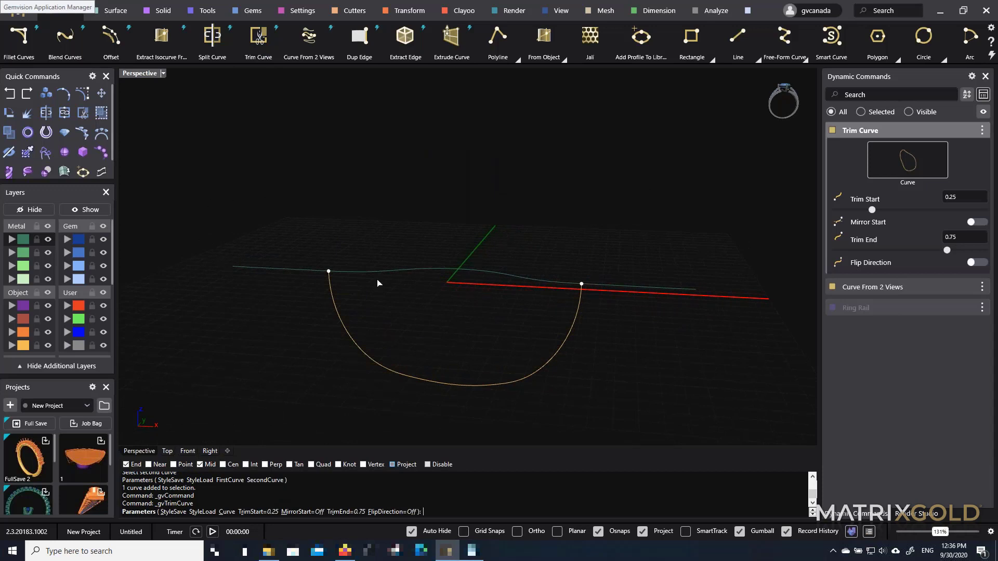
{"action": "double_click", "coordinate": [963, 199]}
{"action": "key", "text": "BackSpace"}
{"action": "type", "text": "0.75"}
{"action": "key", "text": "Return"}
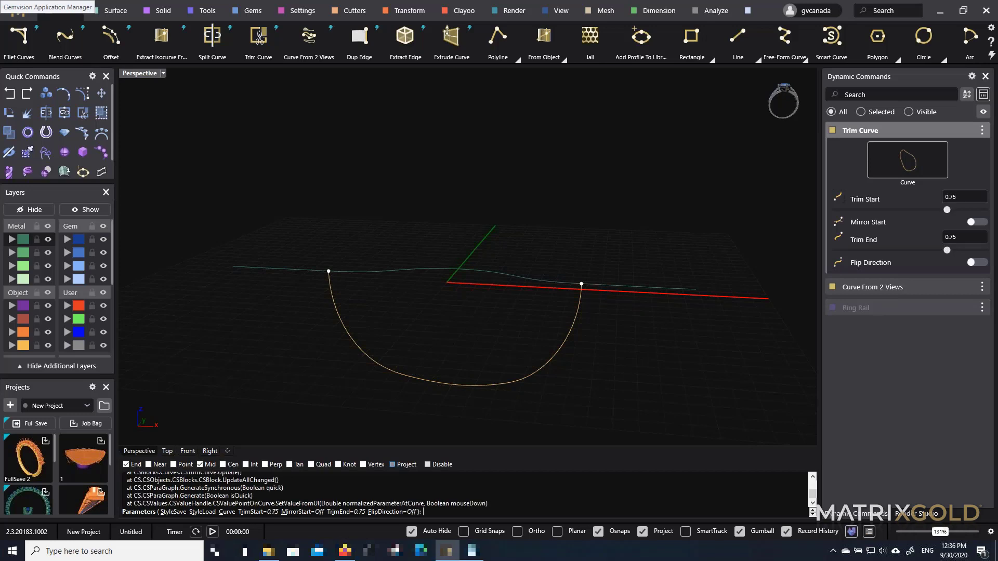
Set the trim end to 0.25 to keep the upper half of the curve, and accept the trim
{"action": "double_click", "coordinate": [972, 236]}
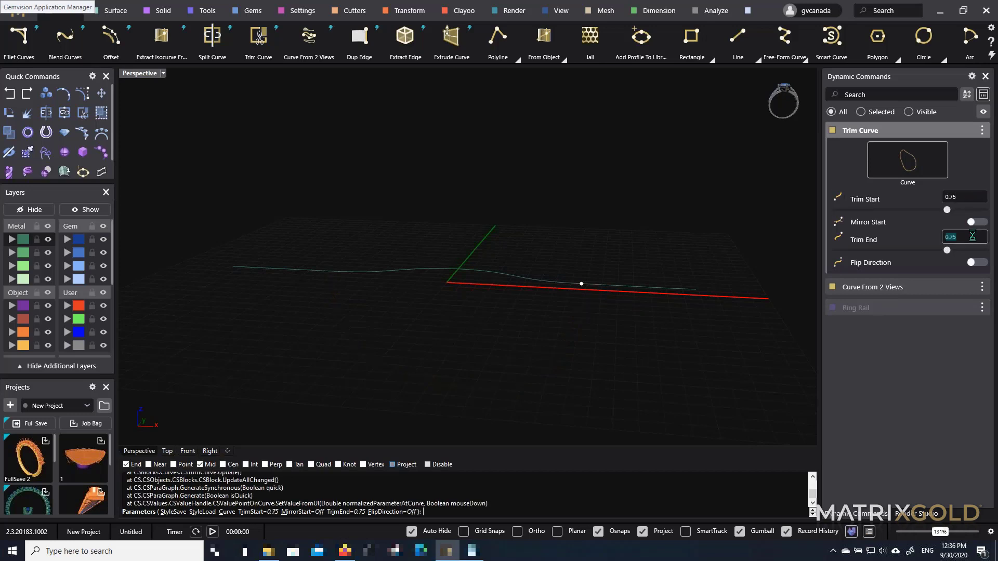
{"action": "key", "text": "BackSpace"}
{"action": "type", "text": "0.25"}
{"action": "key", "text": "Return"}
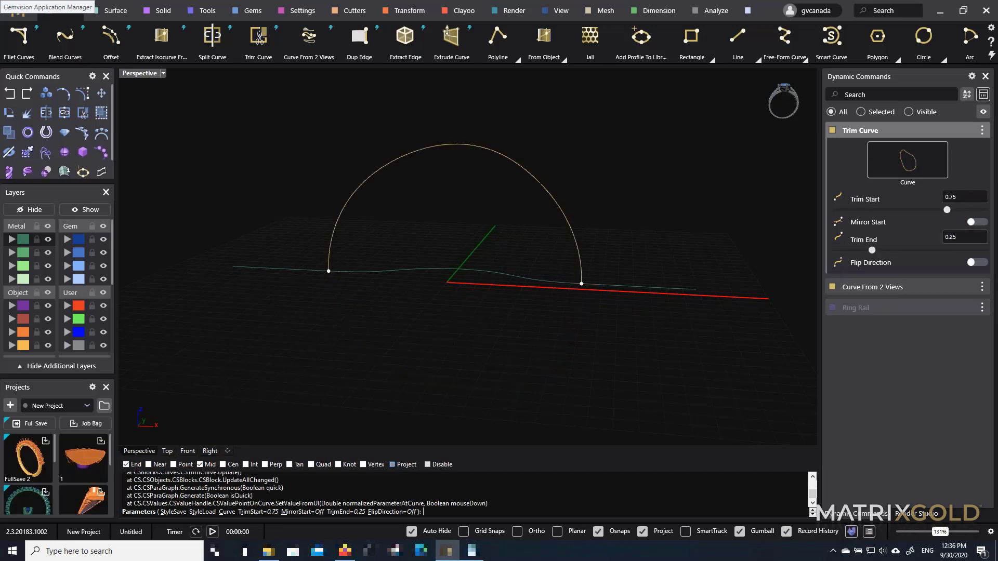
{"action": "right_click_drag", "start_coordinate": [449, 240], "coordinate": [515, 229]}
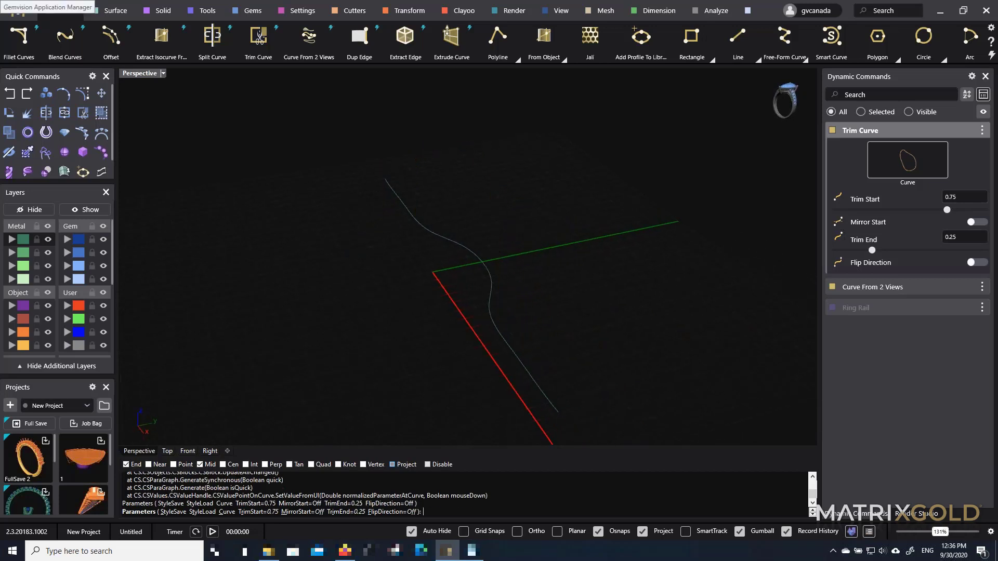
{"action": "key", "text": "Return"}
{"action": "right_click_drag", "start_coordinate": [511, 294], "coordinate": [455, 323]}
{"action": "mouse_move", "coordinate": [924, 173]}
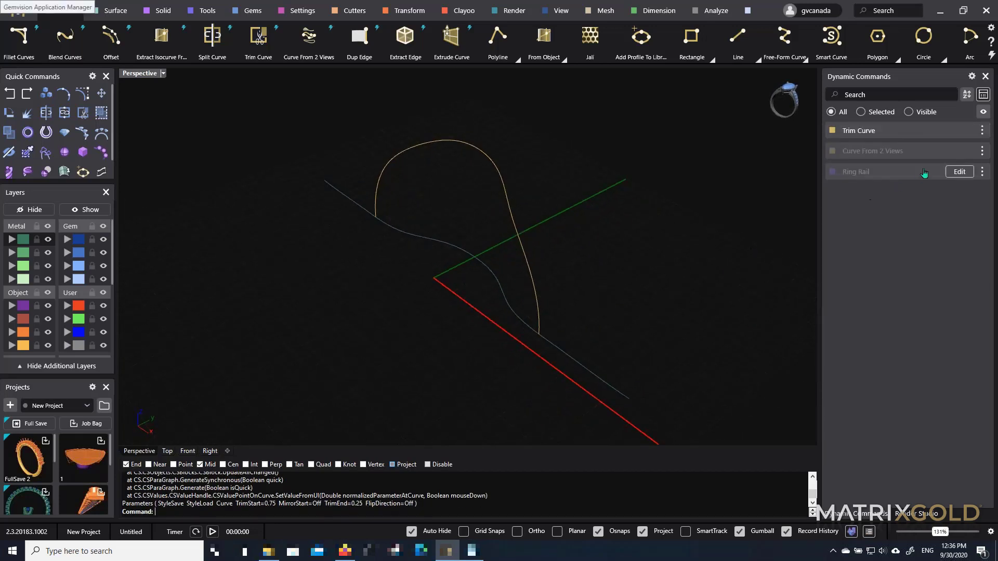
{"action": "right_click_drag", "start_coordinate": [512, 299], "coordinate": [598, 268]}
{"action": "right_click_drag", "start_coordinate": [411, 202], "coordinate": [463, 213]}
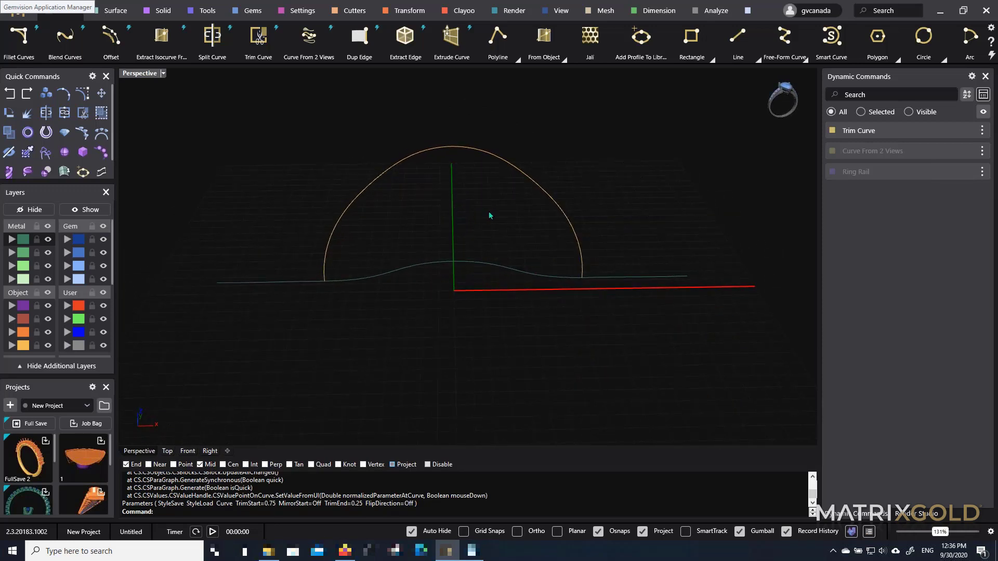
{"action": "mouse_move", "coordinate": [913, 175]}
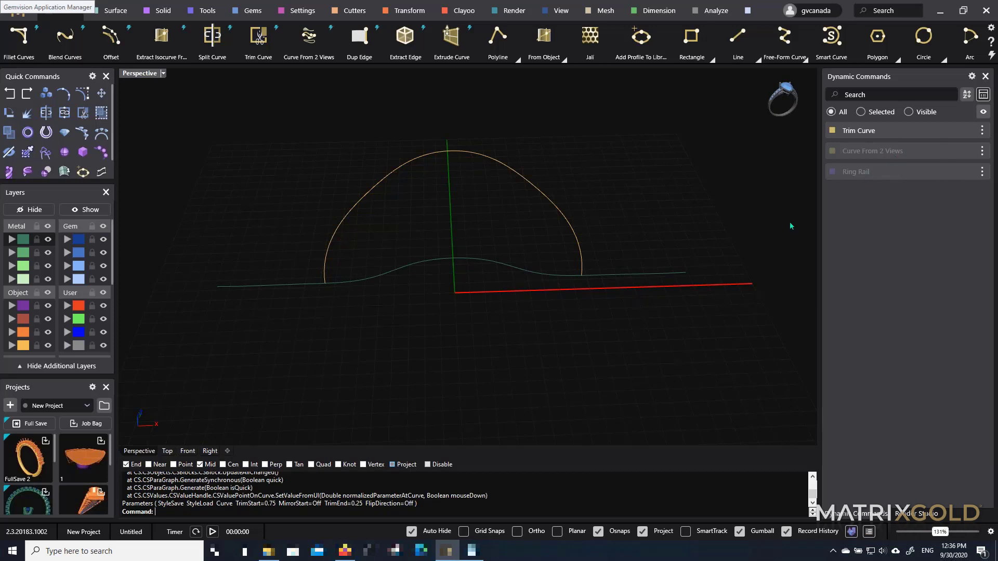
Show the hidden Ring Rail again so the full ring circle accompanies the trimmed curve
{"action": "right_click_drag", "start_coordinate": [716, 252], "coordinate": [791, 226]}
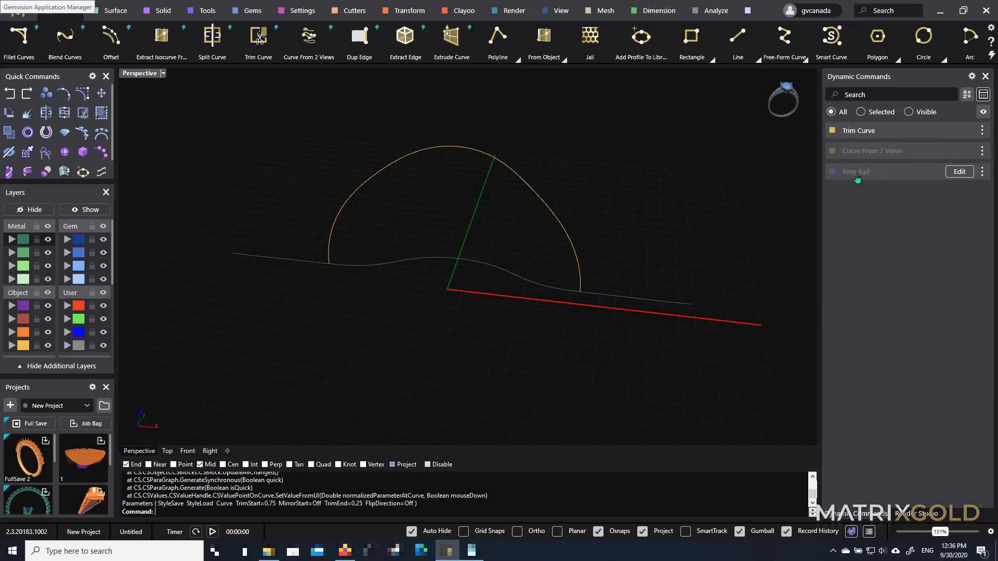
{"action": "left_click", "coordinate": [982, 171]}
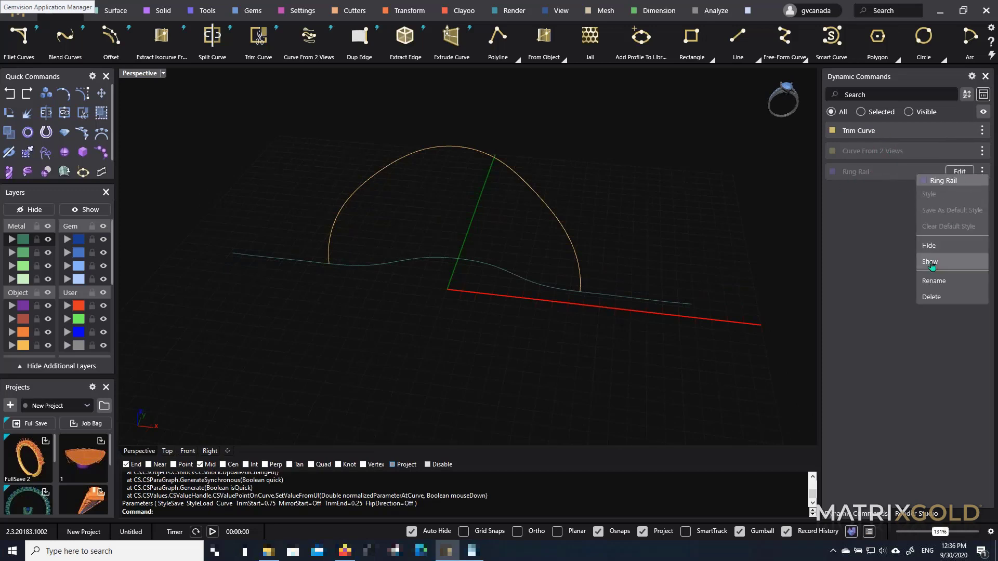
{"action": "left_click", "coordinate": [931, 264]}
{"action": "right_click_drag", "start_coordinate": [697, 267], "coordinate": [559, 251]}
Open the context menu for the trimmed upper curve and compare its custom action list with the default one
{"action": "left_click", "coordinate": [525, 291]}
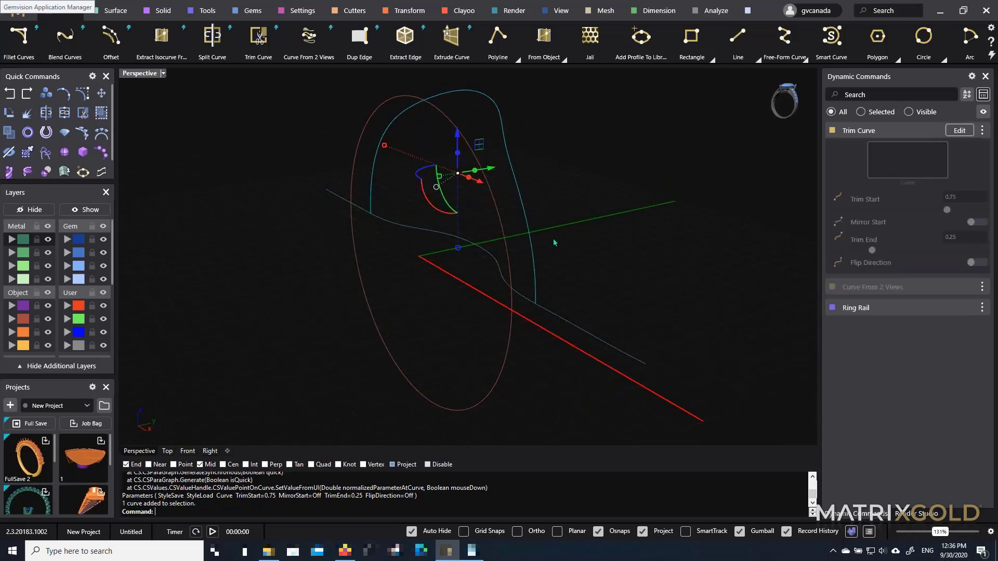
{"action": "right_click", "coordinate": [554, 240]}
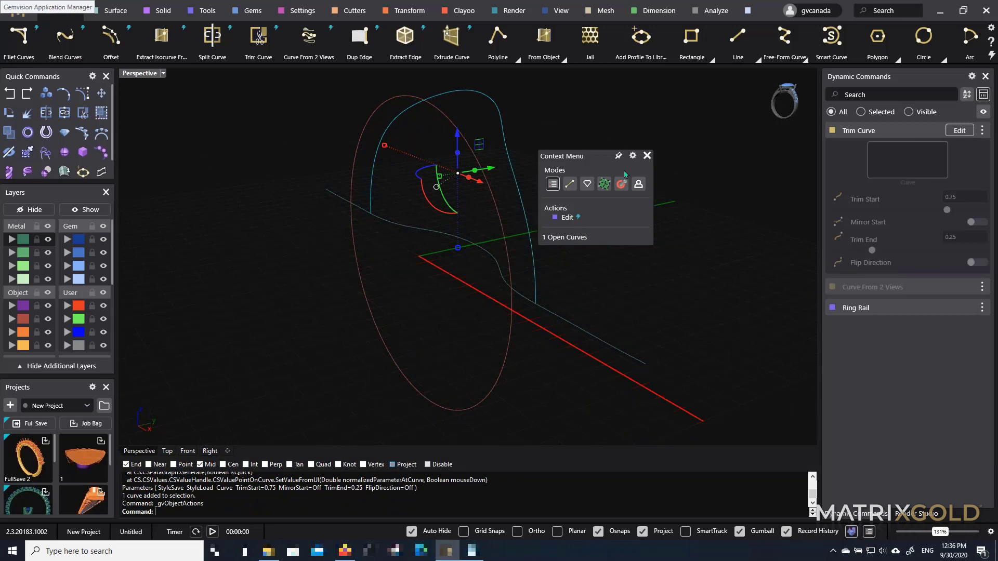
{"action": "left_click", "coordinate": [639, 184]}
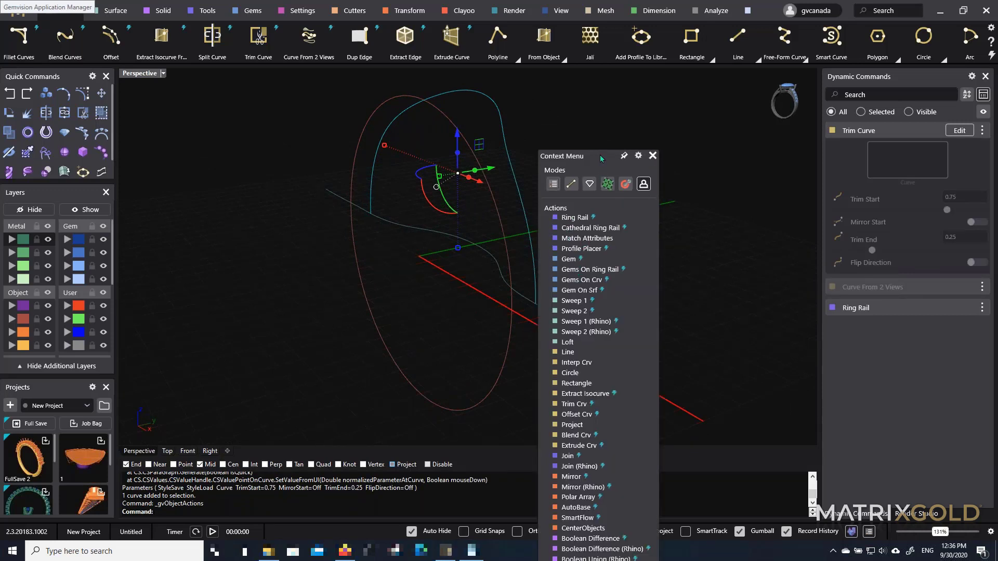
{"action": "left_click_drag", "start_coordinate": [599, 159], "coordinate": [681, 115]}
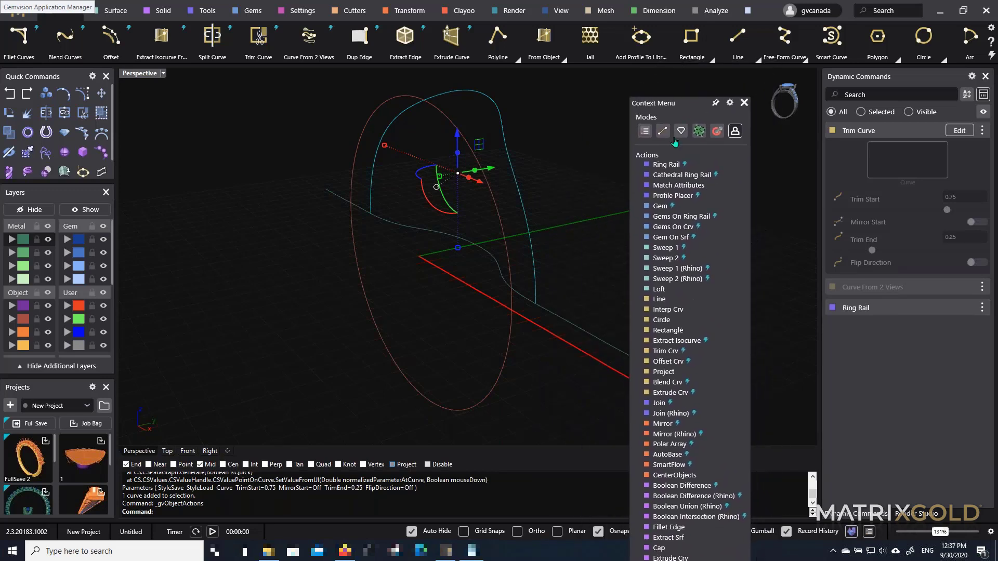
{"action": "left_click", "coordinate": [645, 133]}
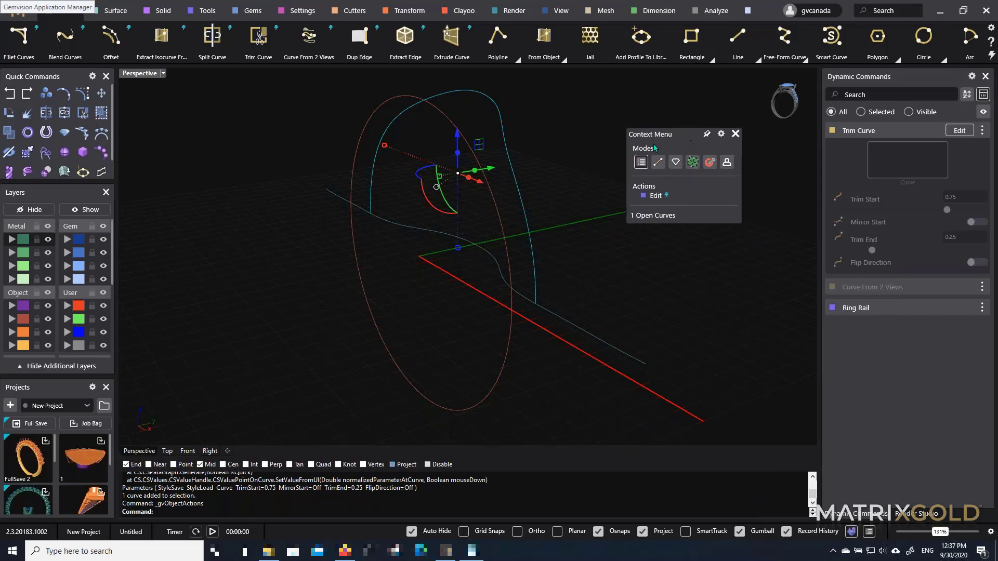
Select the ring rail and the trimmed curve in turn to compare the context actions offered for each
{"action": "left_click", "coordinate": [505, 257]}
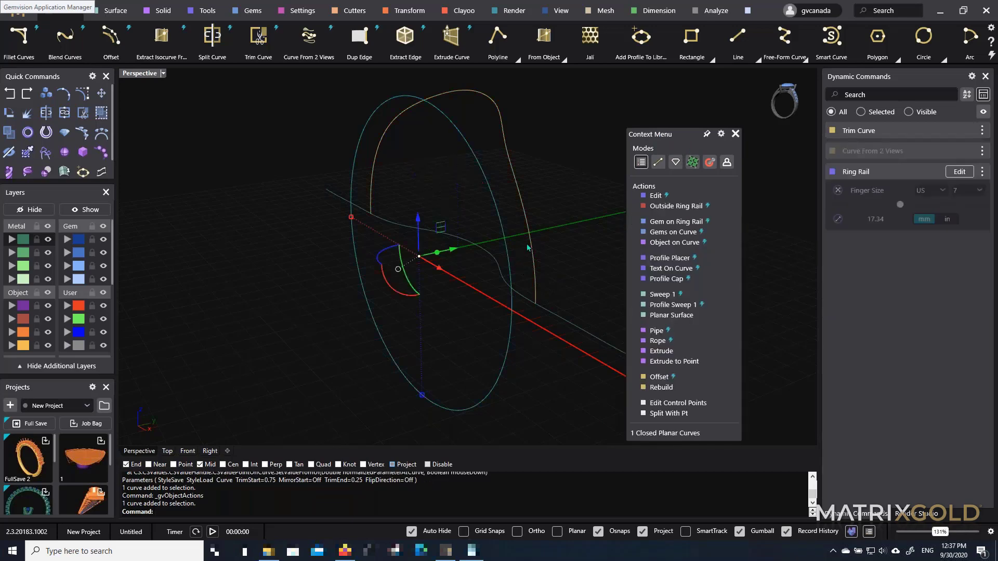
{"action": "left_click", "coordinate": [529, 245]}
{"action": "left_click", "coordinate": [505, 235]}
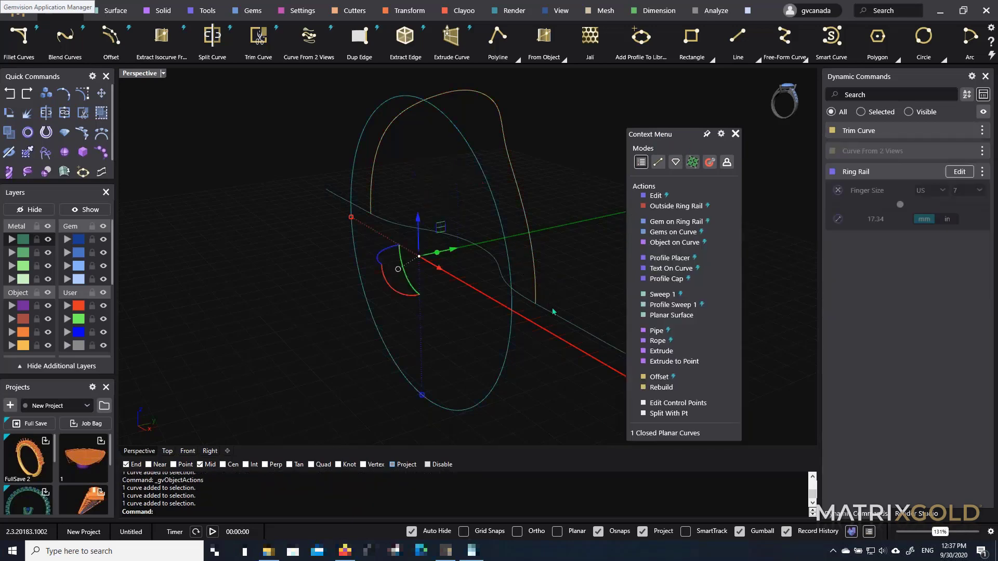
{"action": "left_click", "coordinate": [582, 316]}
{"action": "left_click", "coordinate": [534, 258]}
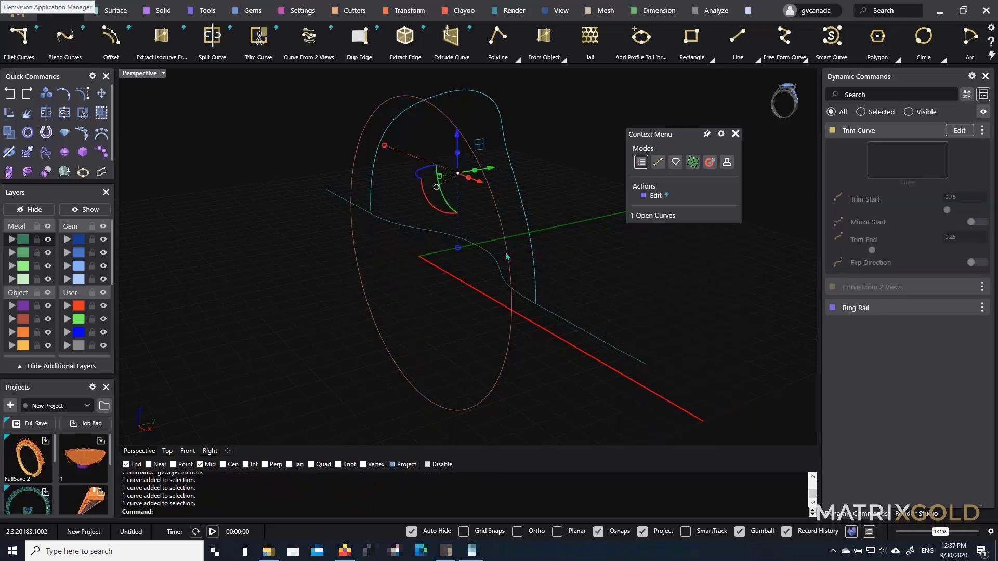
{"action": "left_click", "coordinate": [509, 256]}
{"action": "left_click", "coordinate": [535, 285]}
{"action": "left_click", "coordinate": [548, 308]}
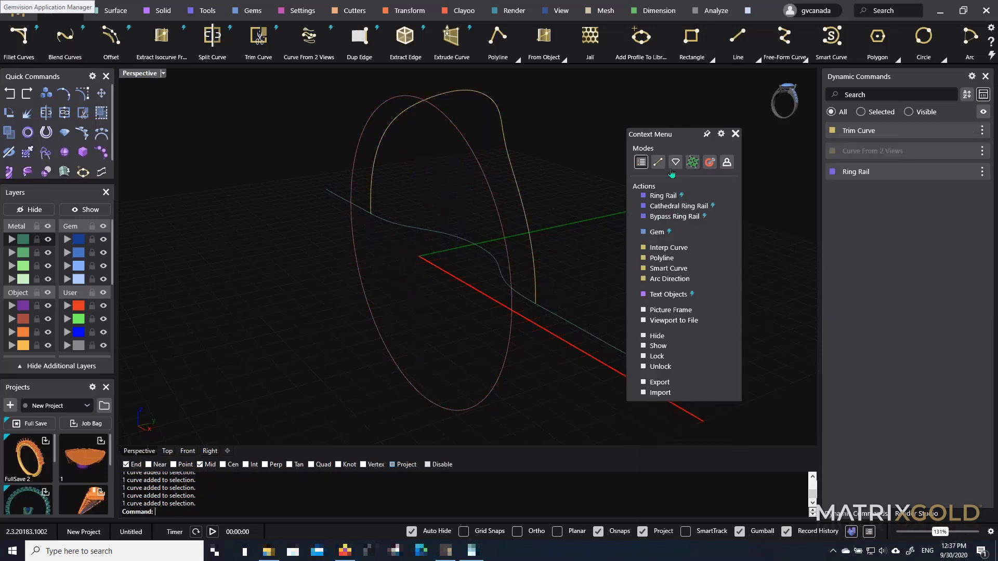
Switch the context menu to its custom action list, open that list for editing and go to its last entries
{"action": "left_click", "coordinate": [726, 166]}
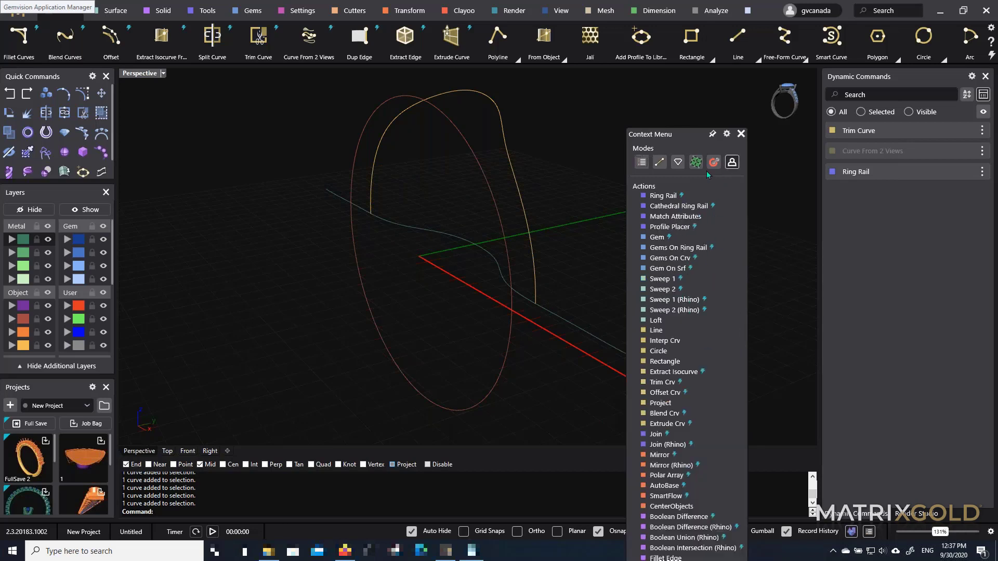
{"action": "left_click_drag", "start_coordinate": [692, 139], "coordinate": [700, 91]}
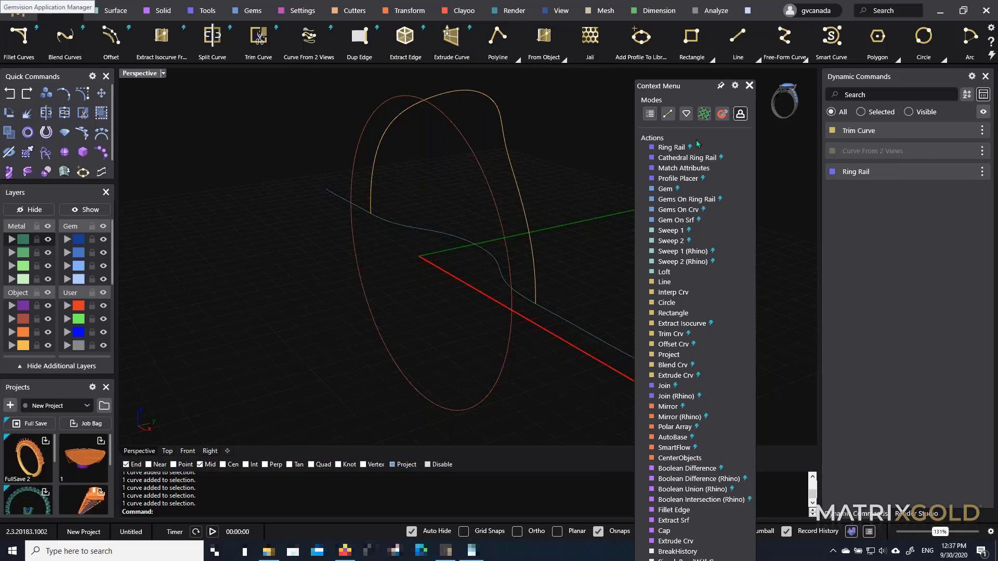
{"action": "left_click_drag", "start_coordinate": [693, 92], "coordinate": [620, 123]}
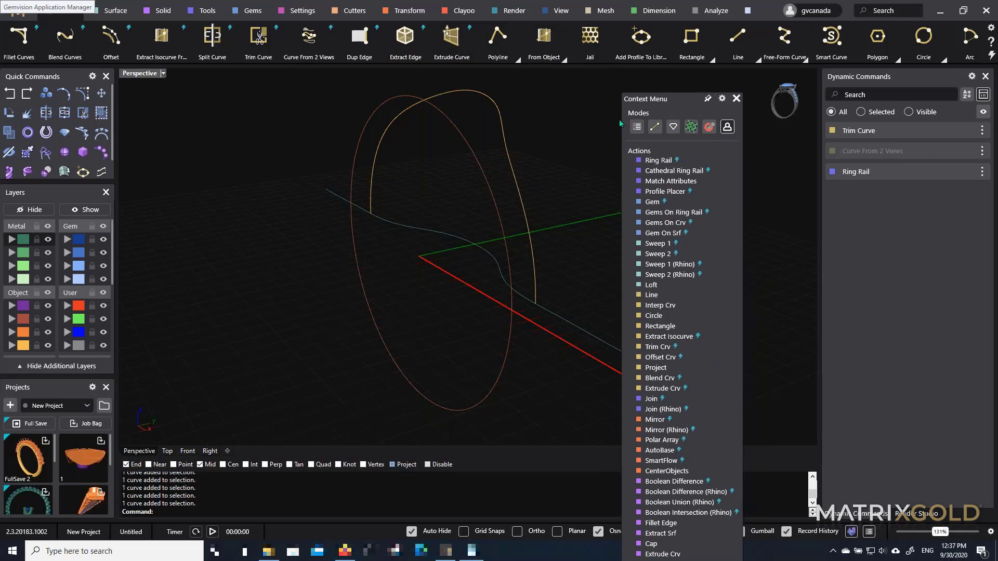
{"action": "left_click", "coordinate": [722, 99]}
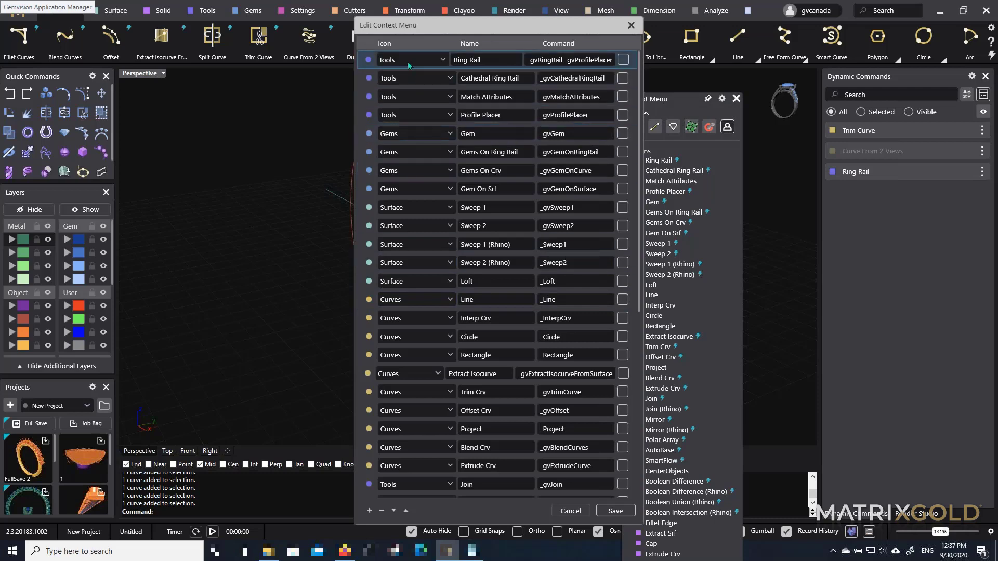
{"action": "scroll", "coordinate": [458, 348], "scroll_direction": "down", "scroll_amount": 5}
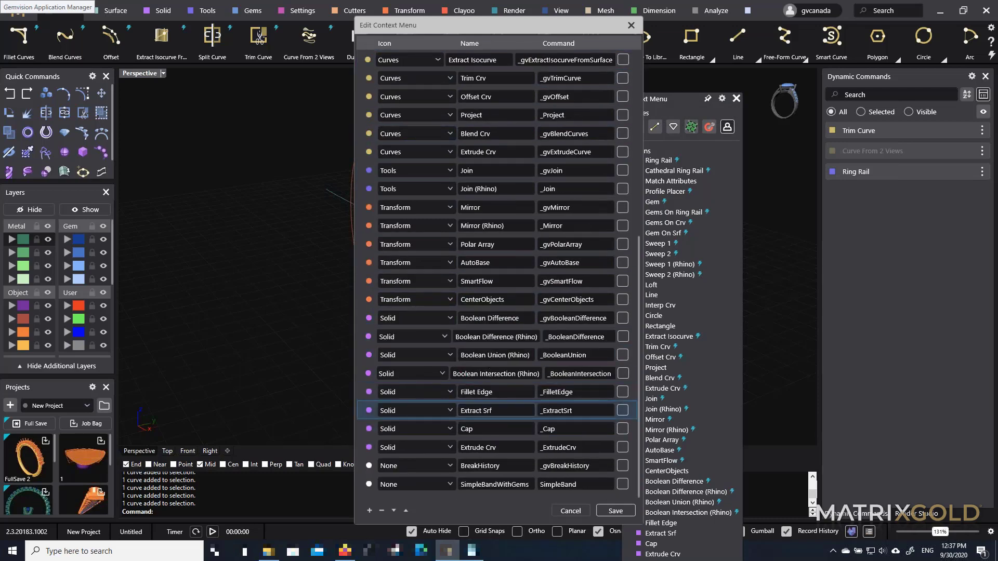
Add a new entry to the custom context menu with the Gems icon category and the name "Gems on Curve"
{"action": "left_click", "coordinate": [369, 511]}
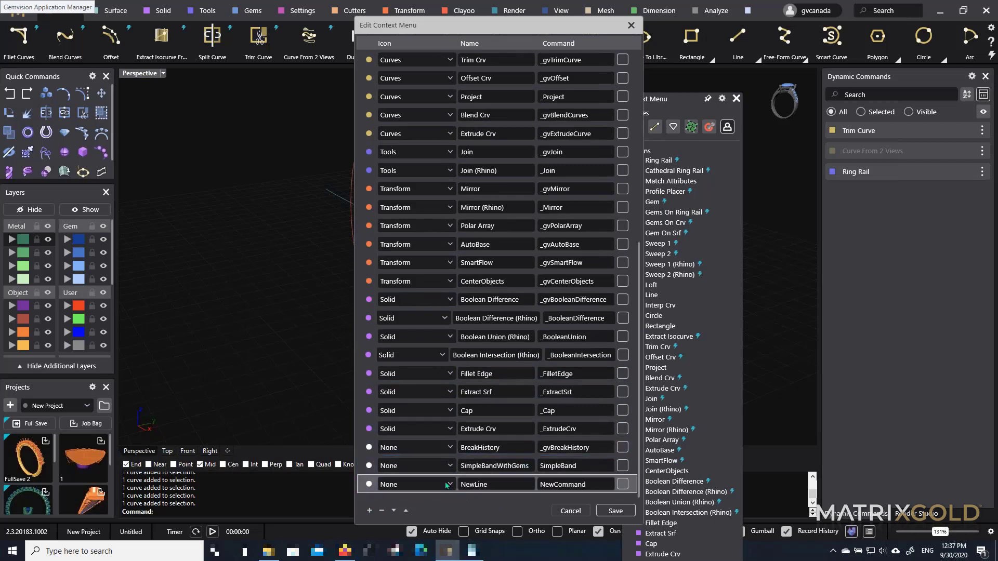
{"action": "left_click", "coordinate": [447, 485]}
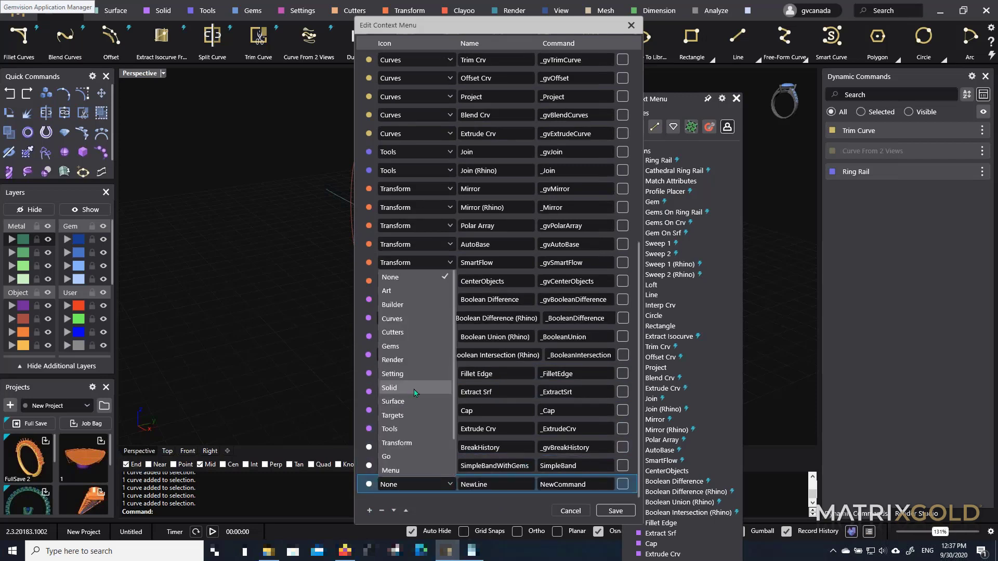
{"action": "left_click", "coordinate": [422, 348]}
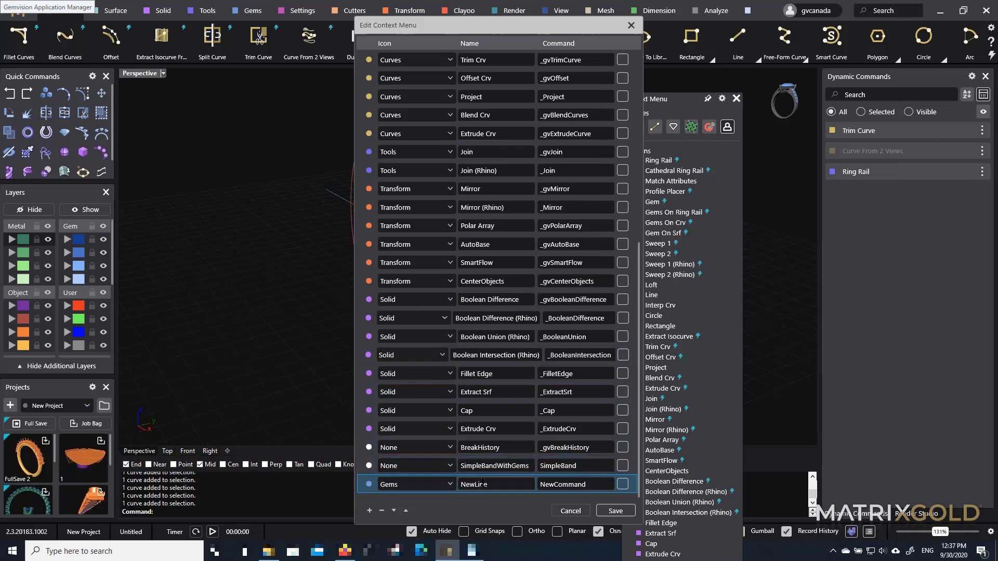
{"action": "double_click", "coordinate": [498, 485]}
{"action": "type", "text": "Gems onCur"}
{"action": "key", "text": "BackSpace"}
{"action": "key", "text": "BackSpace"}
{"action": "type", "text": "Curve"}
Assign the command _gvGemOnCurve to the new entry, save the custom context menu and close it
{"action": "double_click", "coordinate": [572, 489]}
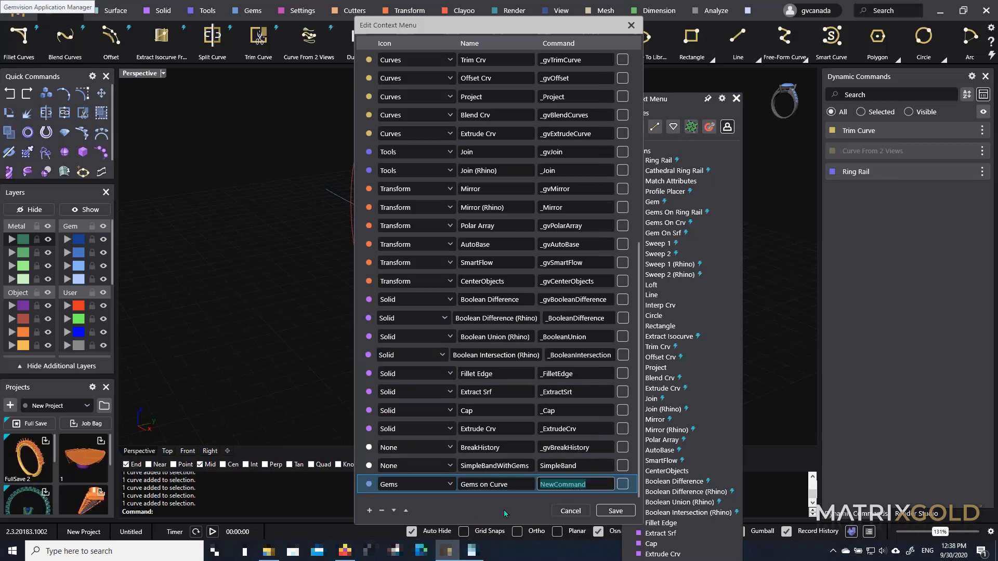
{"action": "type", "text": "_"}
{"action": "type", "text": "gvGemo"}
{"action": "type", "text": "OnCurv"}
{"action": "type", "text": "e"}
{"action": "key", "text": "Tab"}
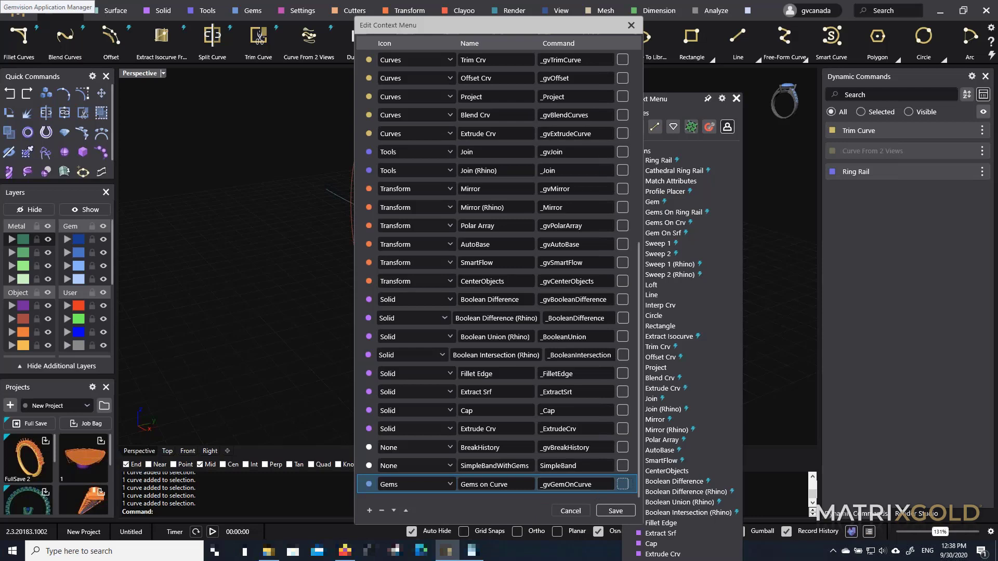
{"action": "left_click", "coordinate": [614, 511]}
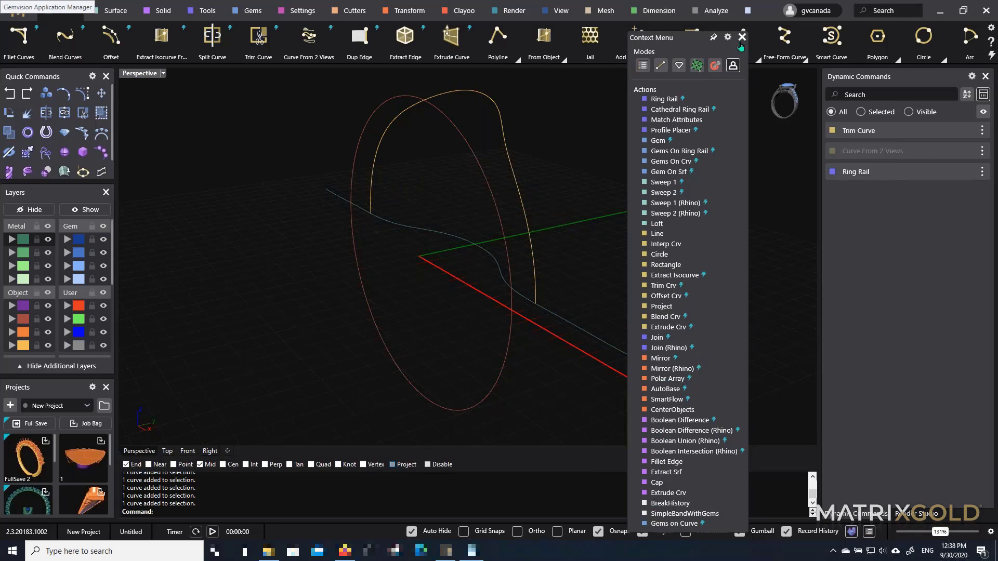
{"action": "left_click", "coordinate": [742, 38]}
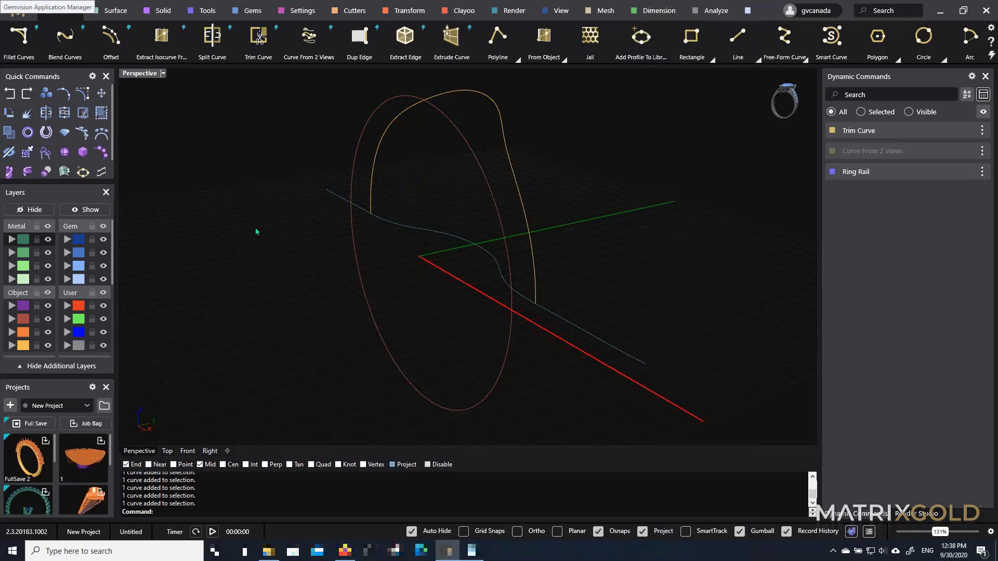
Try the custom Gems on Curve action on the trimmed upper curve, and cancel the command
{"action": "left_click", "coordinate": [513, 179]}
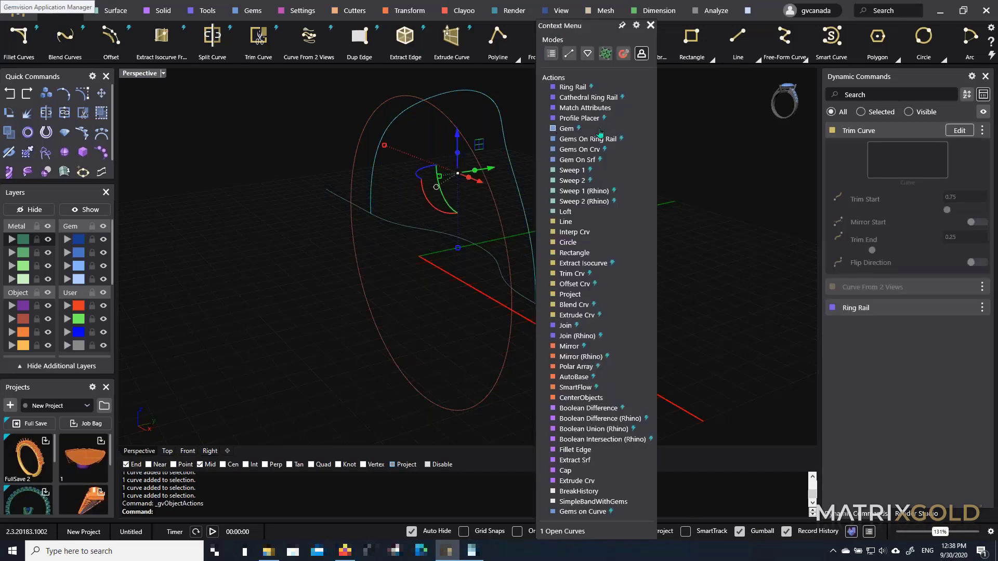
{"action": "left_click", "coordinate": [551, 53]}
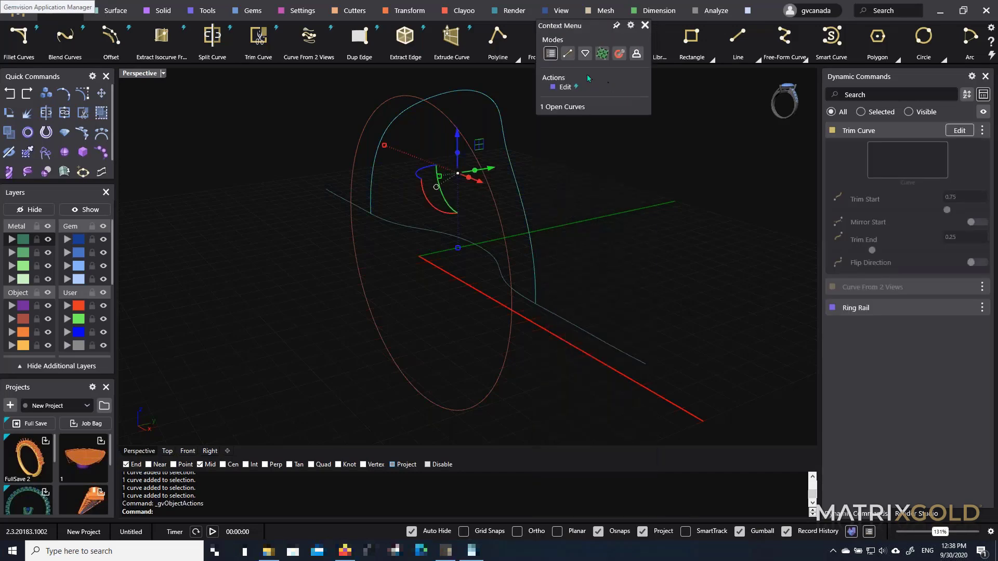
{"action": "left_click", "coordinate": [636, 53]}
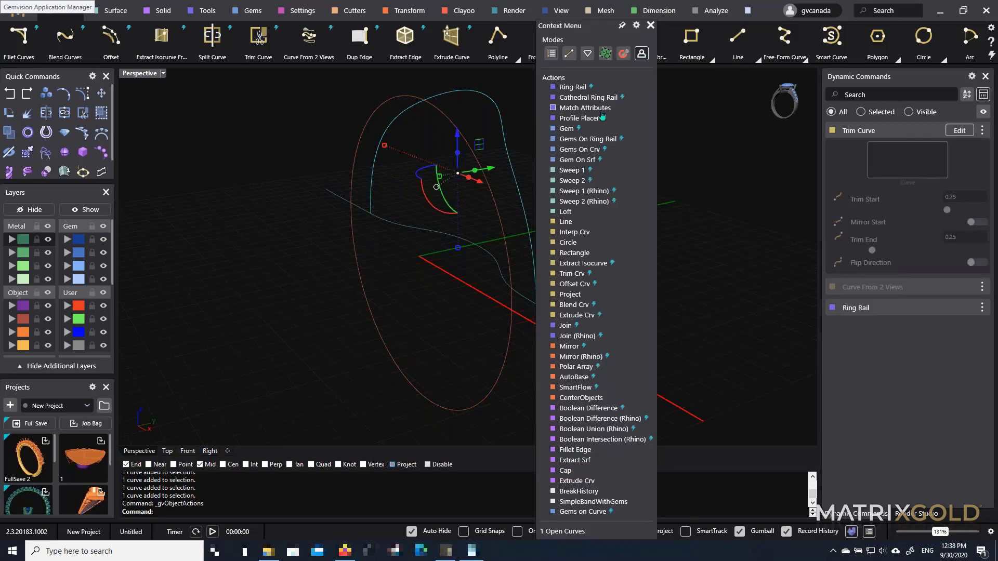
{"action": "left_click", "coordinate": [591, 512]}
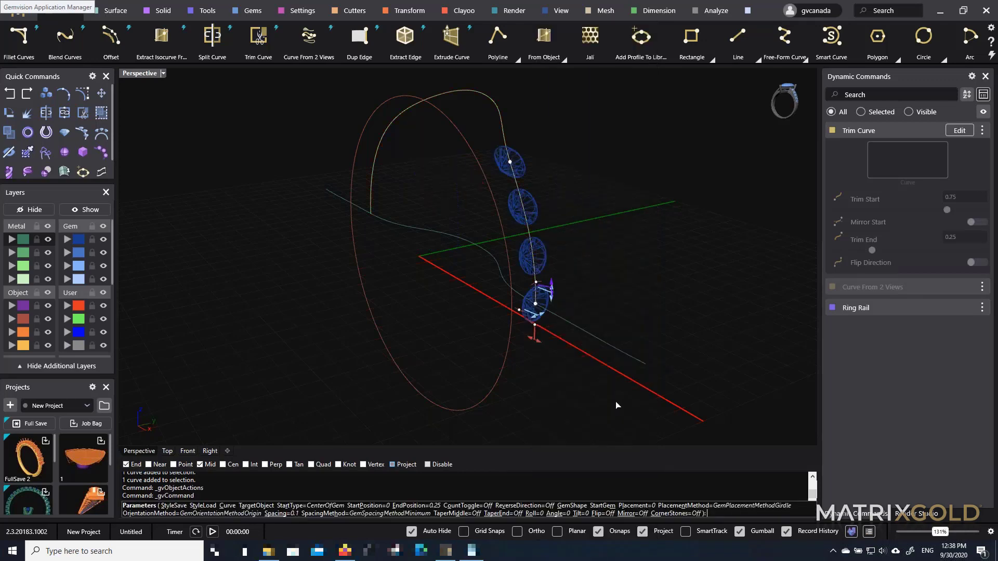
{"action": "right_click", "coordinate": [231, 487]}
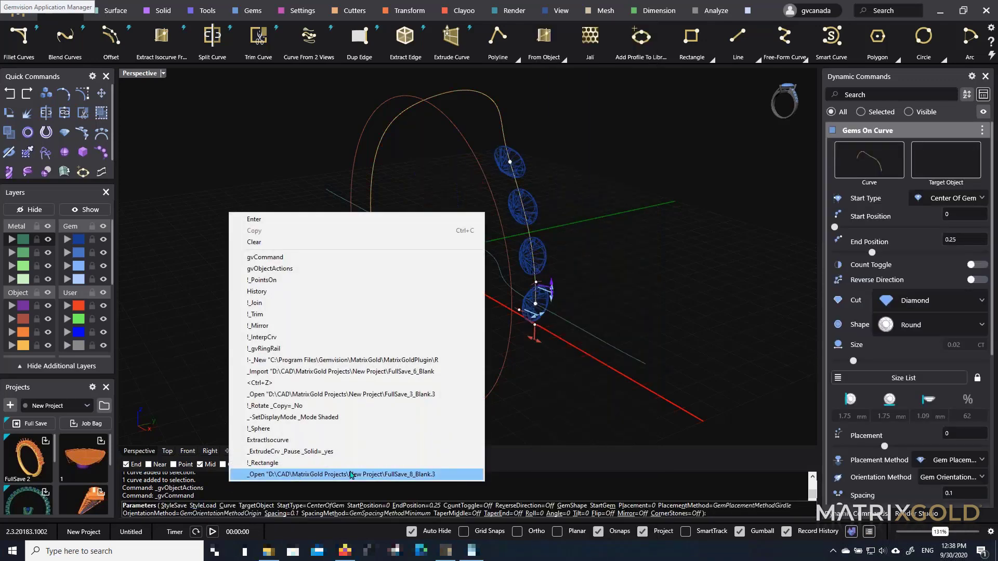
{"action": "left_click", "coordinate": [354, 473]}
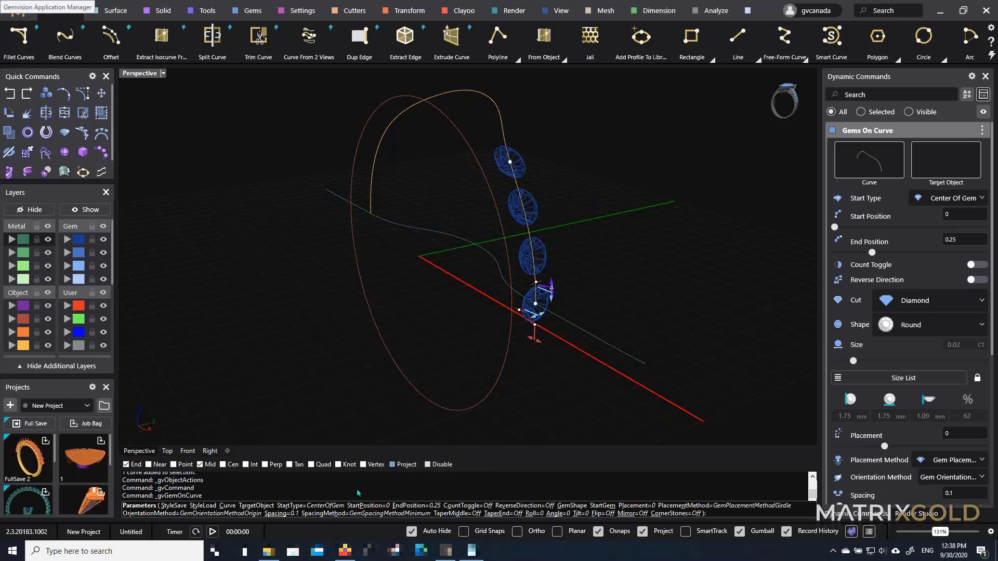
{"action": "key", "text": "Escape"}
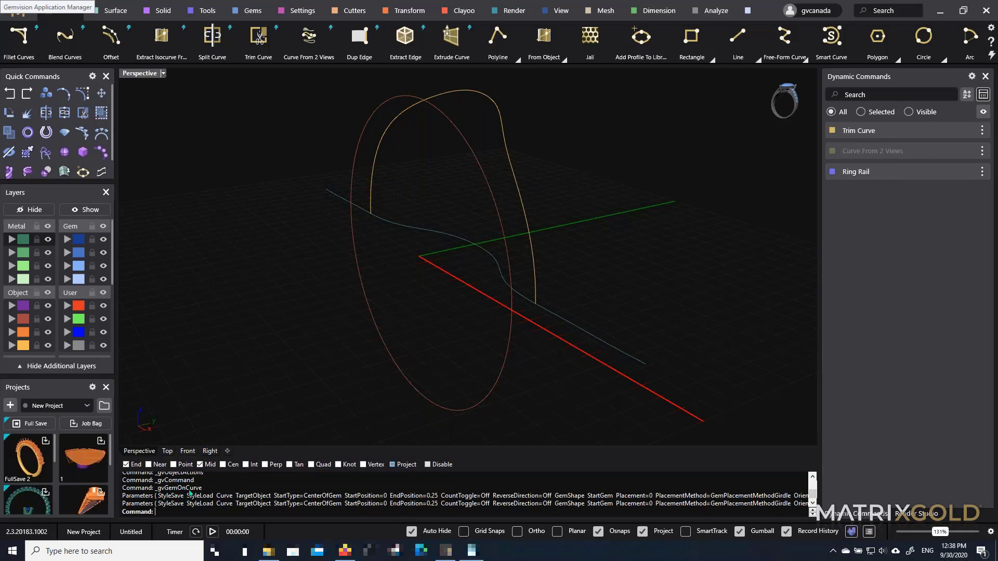
Highlight the gem command's name in the command history, review the commands in the custom context menu editor, and close it without saving
{"action": "left_click_drag", "start_coordinate": [205, 493], "coordinate": [158, 491]}
{"action": "middle_click", "coordinate": [624, 226]}
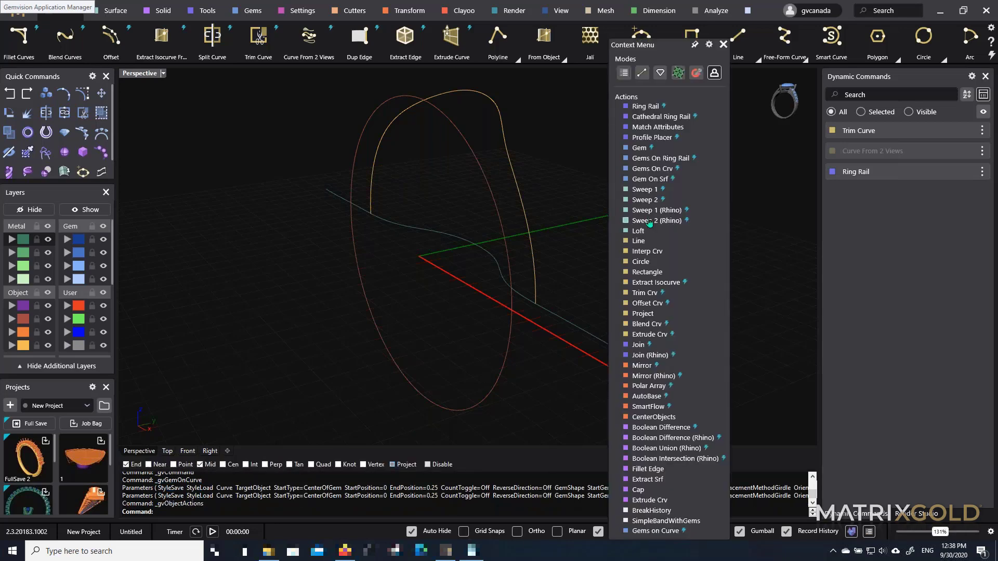
{"action": "left_click", "coordinate": [708, 46]}
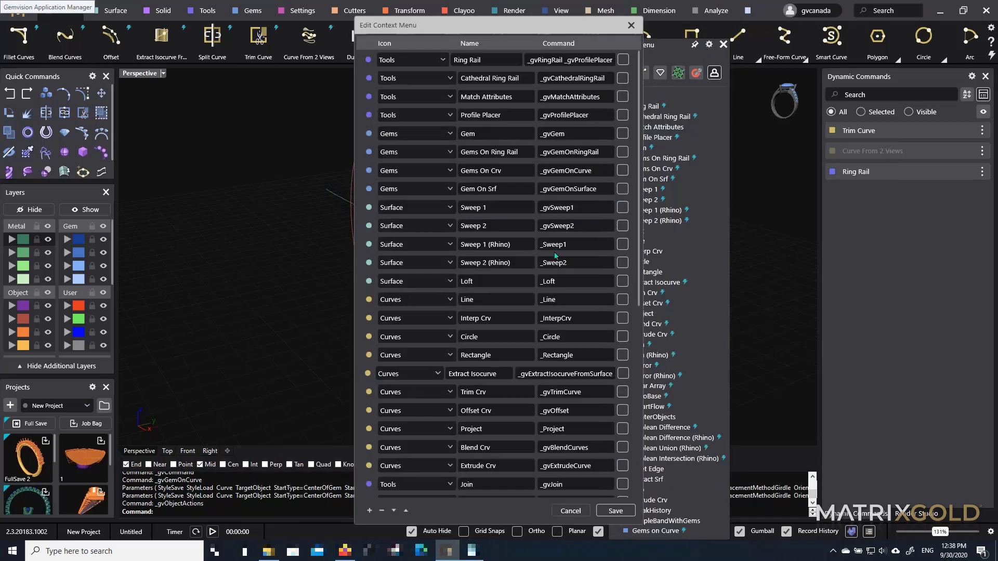
{"action": "scroll", "coordinate": [580, 425], "scroll_direction": "down", "scroll_amount": 3}
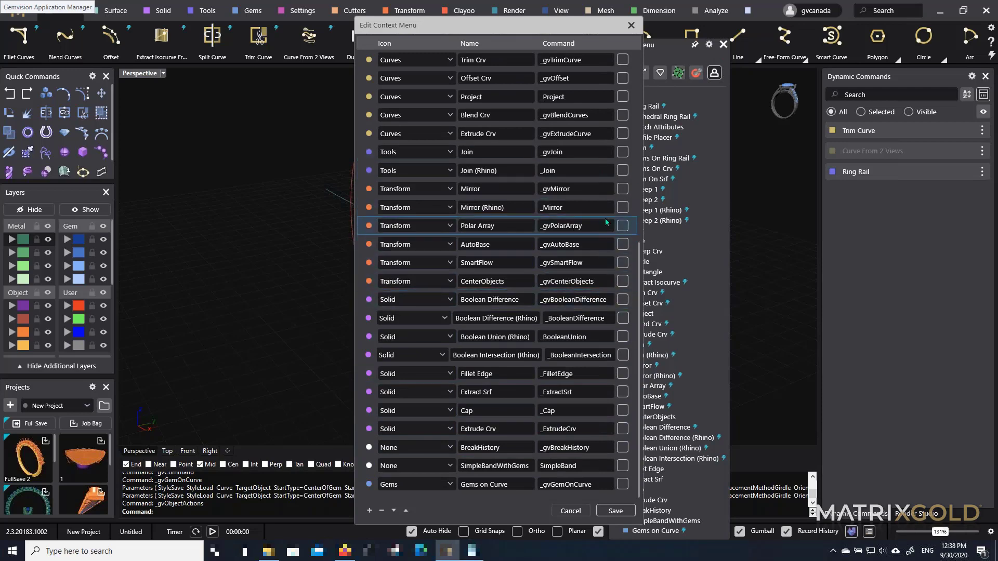
{"action": "scroll", "coordinate": [597, 272], "scroll_direction": "up", "scroll_amount": 3}
{"action": "scroll", "coordinate": [601, 257], "scroll_direction": "up", "scroll_amount": 3}
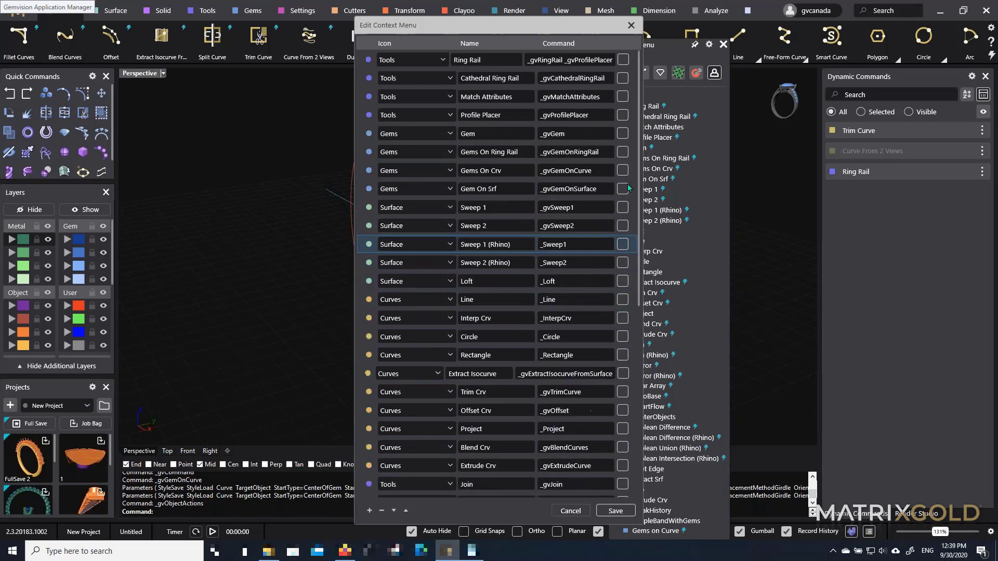
{"action": "left_click", "coordinate": [631, 25]}
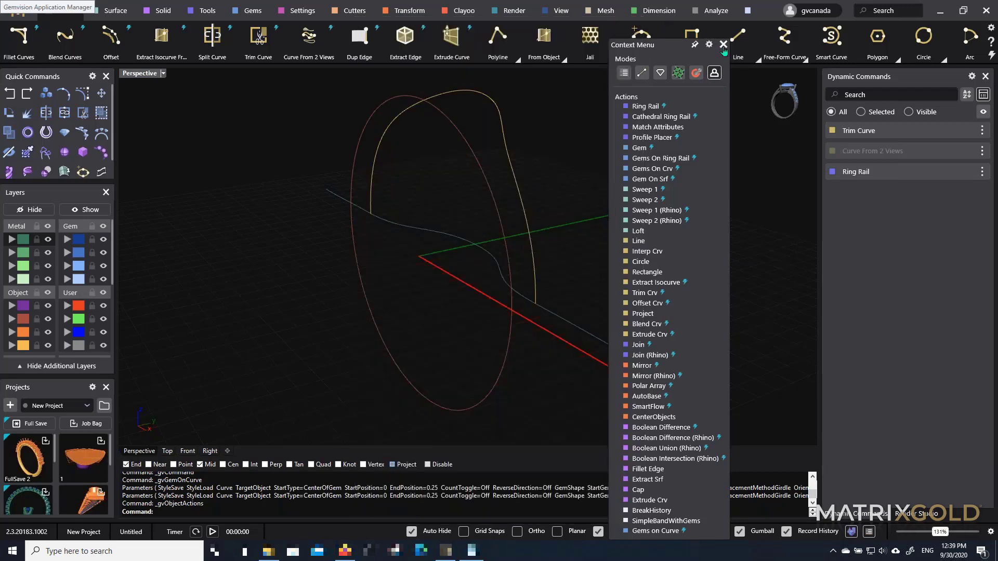
Place a profile on the end of the trimmed upper curve with Profile Placer
{"action": "left_click", "coordinate": [723, 45]}
{"action": "right_click_drag", "start_coordinate": [647, 215], "coordinate": [568, 257]}
{"action": "left_click", "coordinate": [548, 278]}
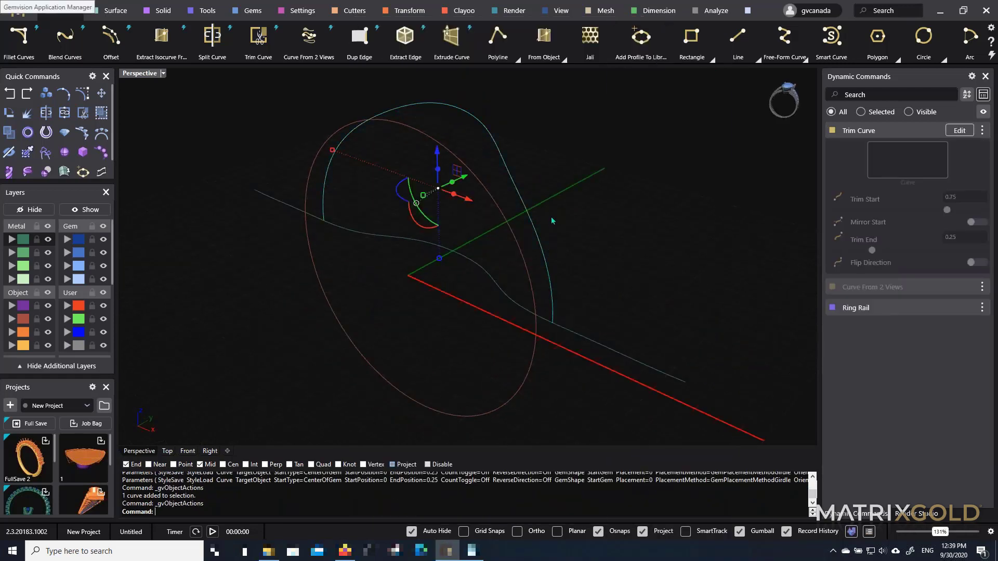
{"action": "right_click", "coordinate": [551, 221]}
{"action": "left_click", "coordinate": [589, 120]}
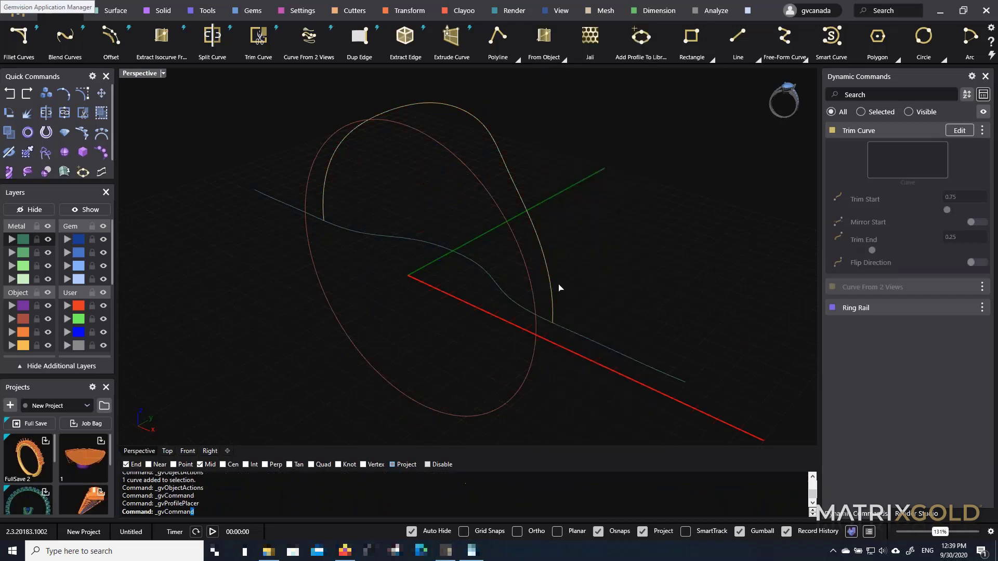
{"action": "scroll", "coordinate": [567, 347], "scroll_direction": "up", "scroll_amount": 3}
{"action": "right_click_drag", "start_coordinate": [566, 347], "coordinate": [544, 359]}
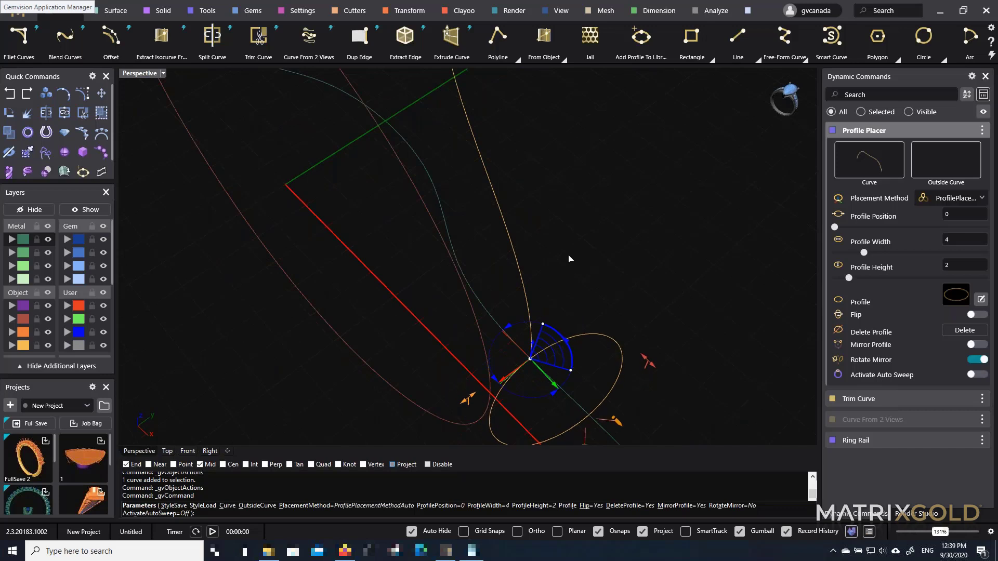
Resize the placed profile to a width of 1.9 mm and a height of 1.3 mm
{"action": "right_click_drag", "start_coordinate": [568, 258], "coordinate": [628, 337]}
{"action": "left_click_drag", "start_coordinate": [628, 335], "coordinate": [612, 323]}
{"action": "right_click_drag", "start_coordinate": [612, 323], "coordinate": [507, 369]}
{"action": "left_click_drag", "start_coordinate": [504, 369], "coordinate": [526, 341]}
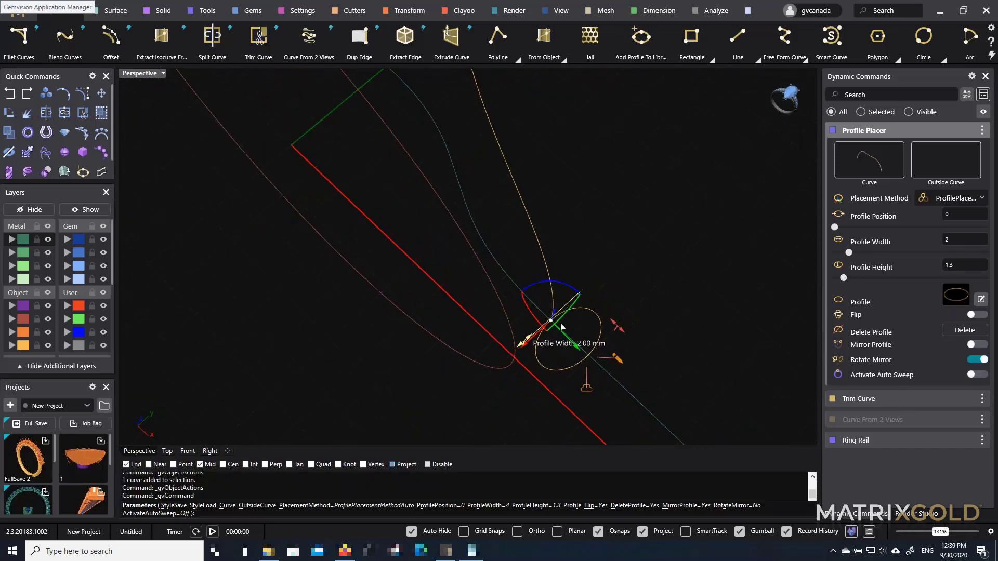
Mirror the profile to the curve's other end with Rotate Mirror turned off, and finish the profile placement
{"action": "left_click", "coordinate": [978, 344]}
{"action": "right_click_drag", "start_coordinate": [593, 338], "coordinate": [487, 222]}
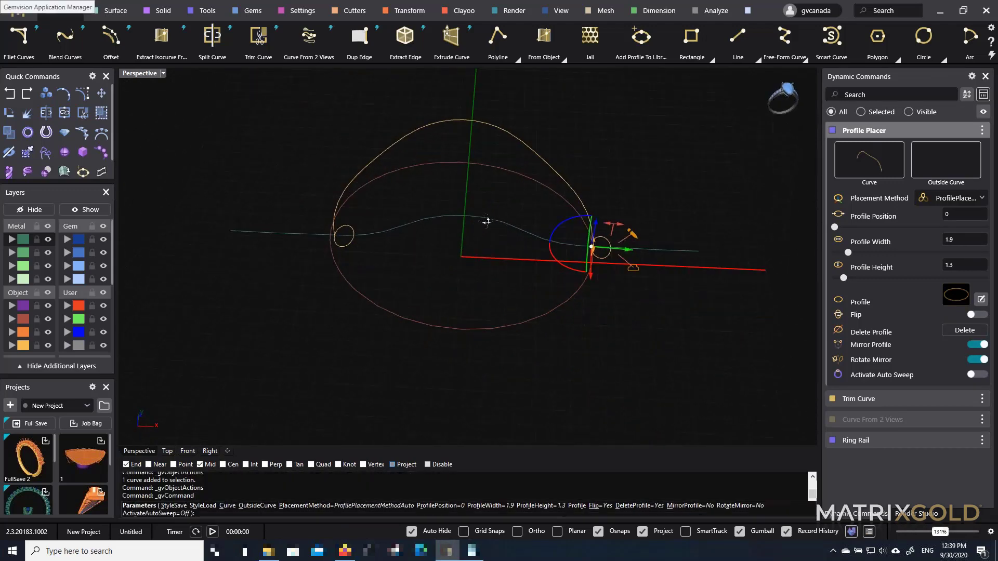
{"action": "scroll", "coordinate": [612, 253], "scroll_direction": "up", "scroll_amount": 2}
{"action": "scroll", "coordinate": [322, 236], "scroll_direction": "up", "scroll_amount": 3}
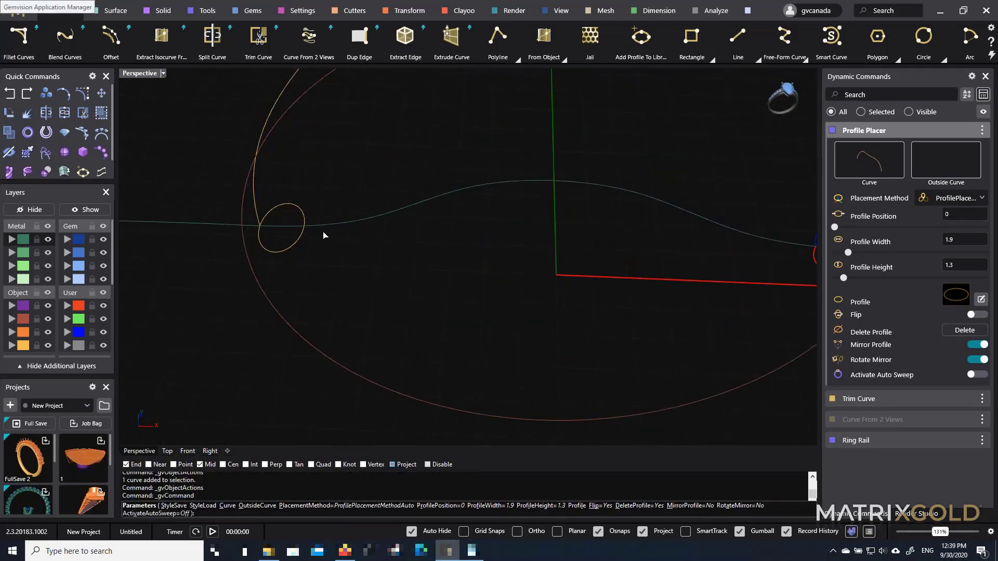
{"action": "left_click", "coordinate": [977, 359]}
{"action": "scroll", "coordinate": [450, 315], "scroll_direction": "down", "scroll_amount": 4}
{"action": "right_click_drag", "start_coordinate": [568, 241], "coordinate": [549, 223]}
{"action": "right_click", "coordinate": [549, 223]}
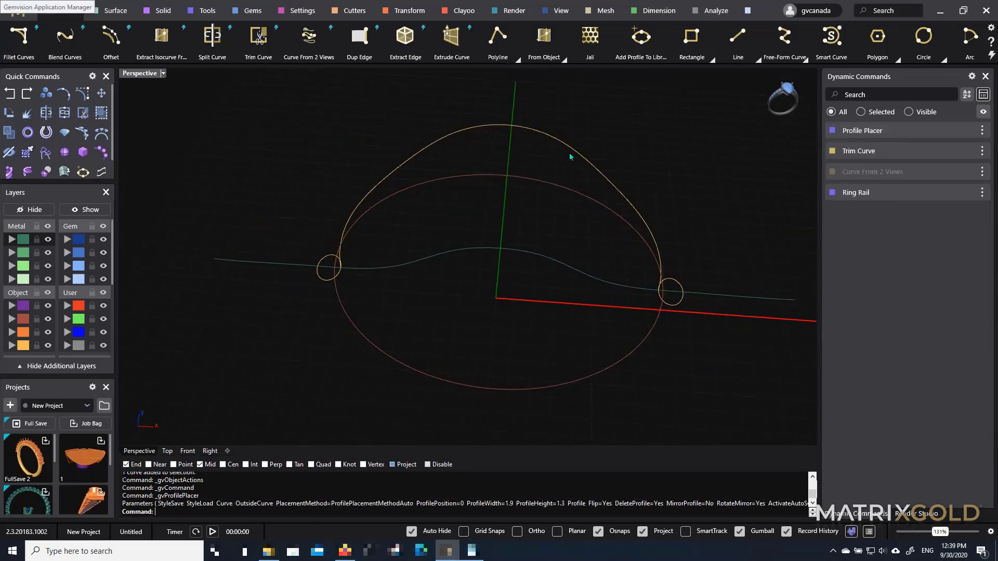
Sweep the two mirrored end profiles along the trimmed upper curve with Sweep 1
{"action": "left_click", "coordinate": [572, 153]}
{"action": "right_click_drag", "start_coordinate": [573, 153], "coordinate": [602, 181]}
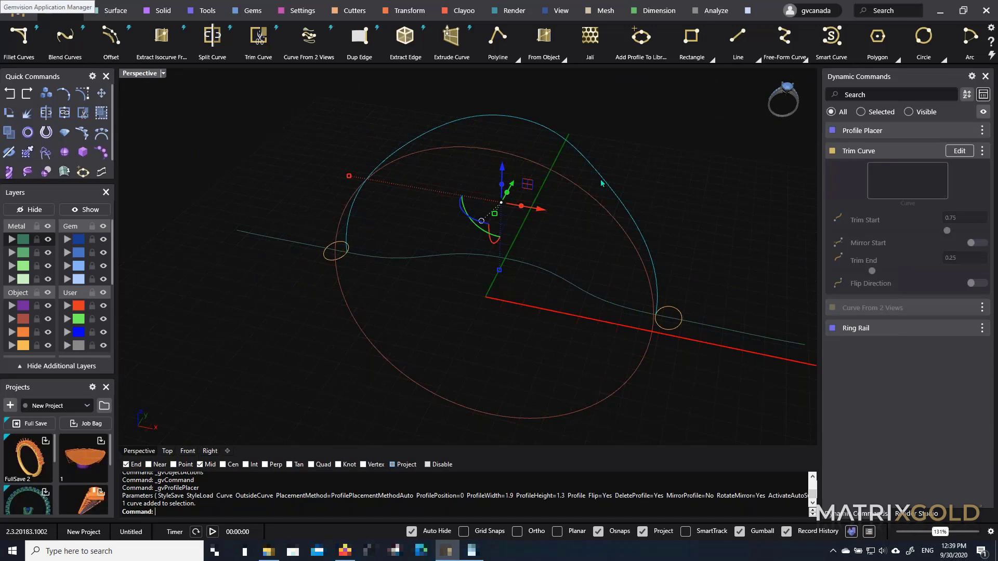
{"action": "type", "text": "Sweep1"}
{"action": "key", "text": "Escape"}
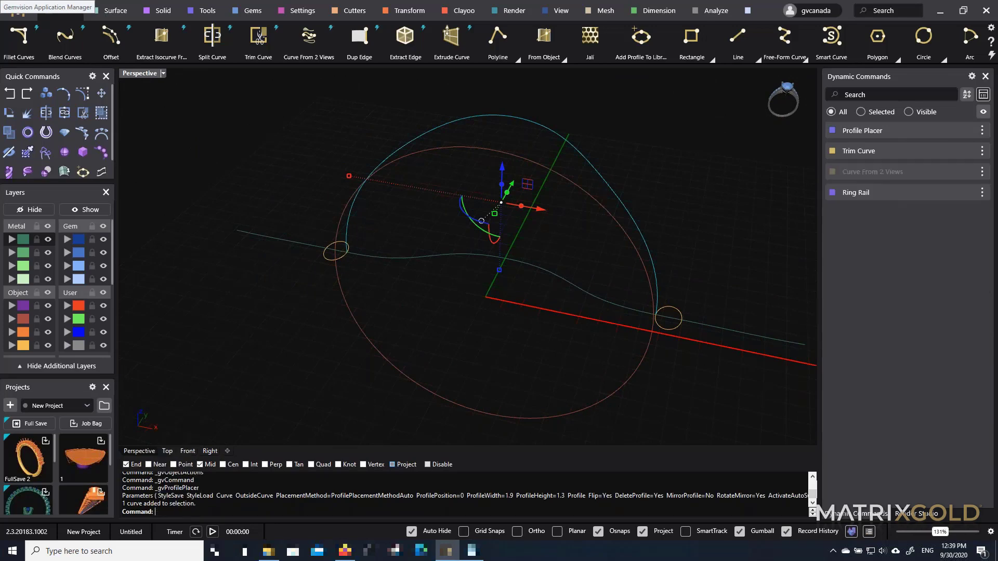
{"action": "left_click", "coordinate": [589, 160]}
{"action": "right_click", "coordinate": [589, 162]}
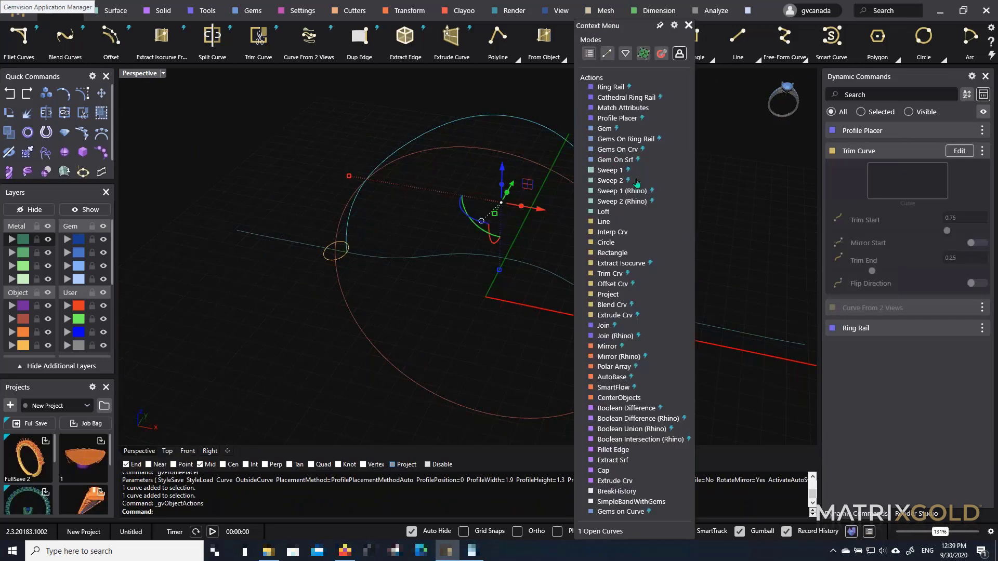
{"action": "left_click", "coordinate": [621, 173]}
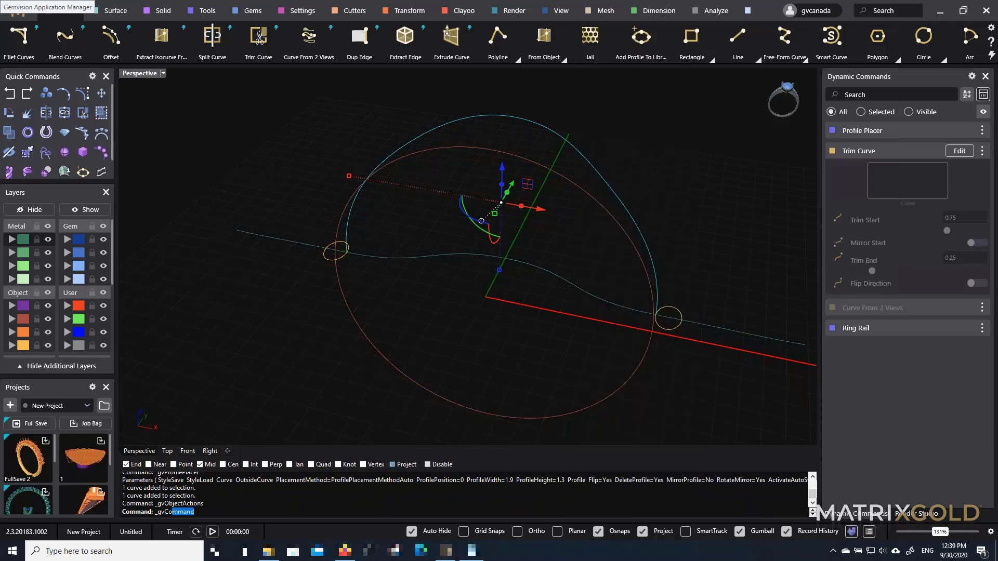
{"action": "left_click", "coordinate": [676, 323]}
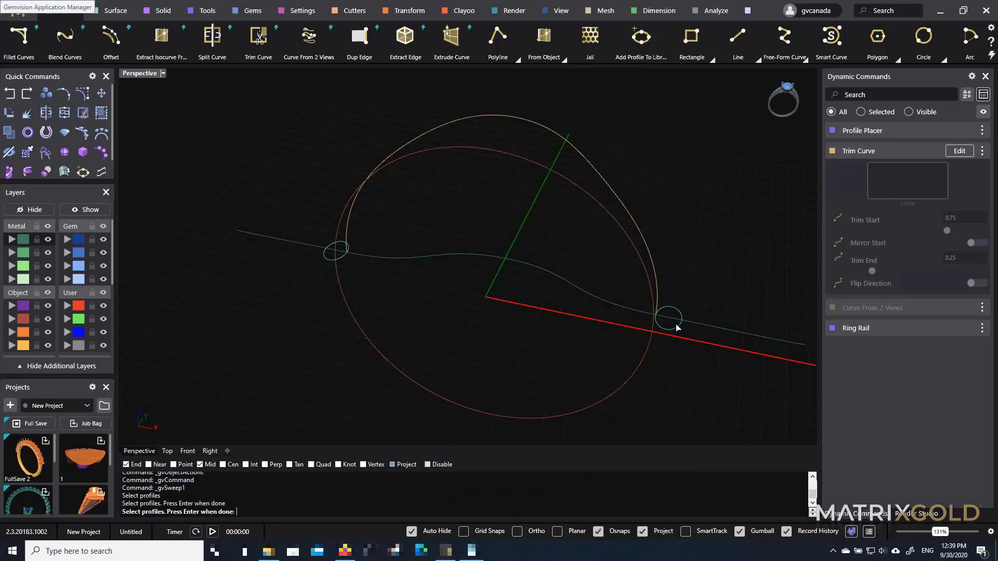
{"action": "key", "text": "Return"}
{"action": "right_click_drag", "start_coordinate": [665, 281], "coordinate": [626, 286]}
{"action": "key", "text": "Return"}
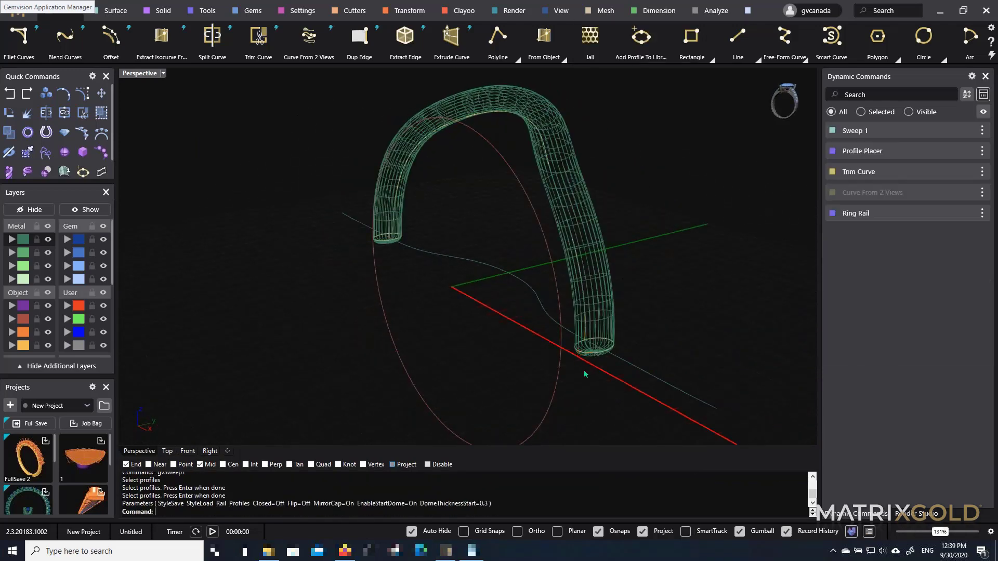
Edit the upper sweep to turn off Enable Start Dome
{"action": "double_click", "coordinate": [608, 333]}
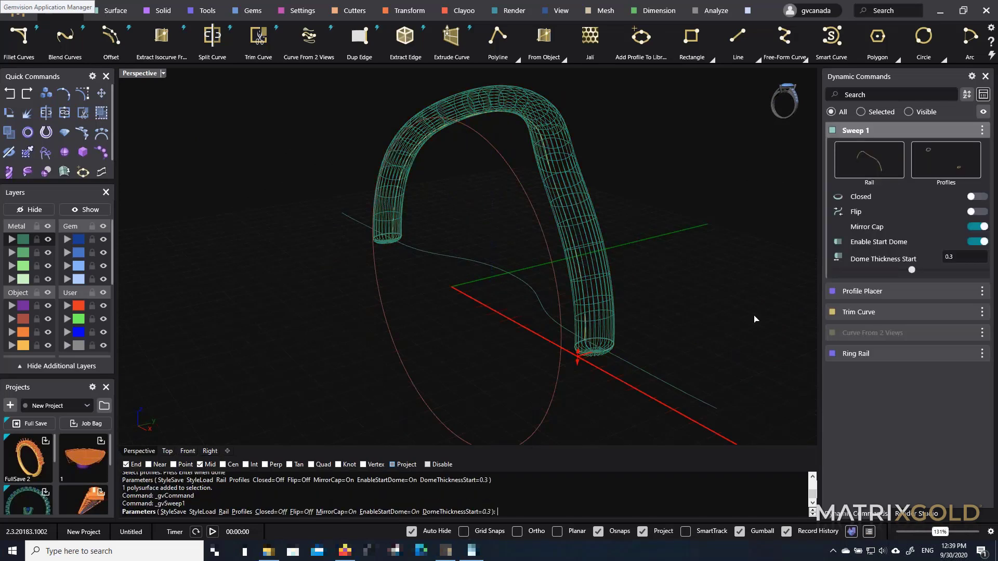
{"action": "left_click", "coordinate": [976, 243]}
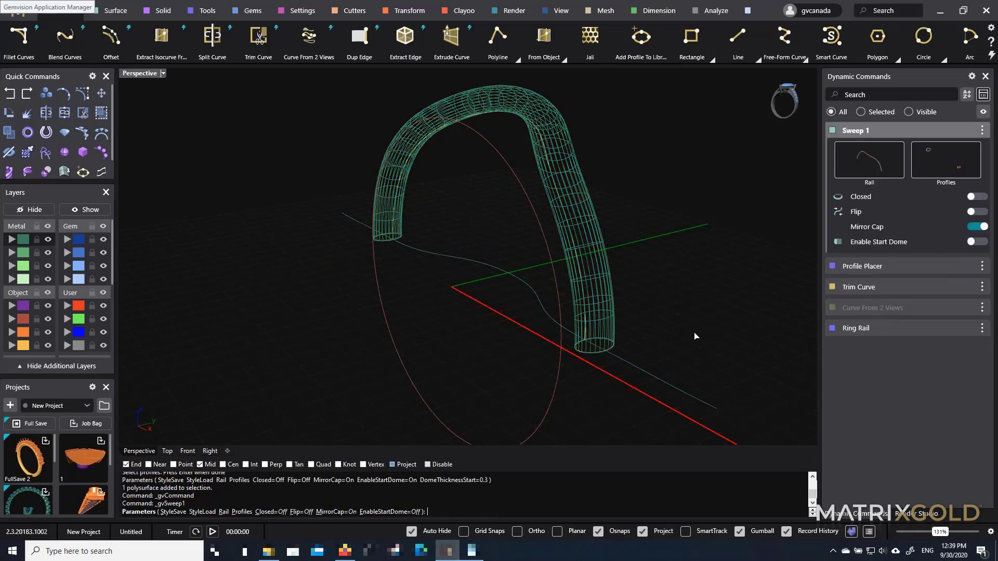
{"action": "key", "text": "Return"}
Sweep the same two profiles around the lower part of the ring rail with Sweep 1 and Enable Start Dome off
{"action": "left_click", "coordinate": [554, 399]}
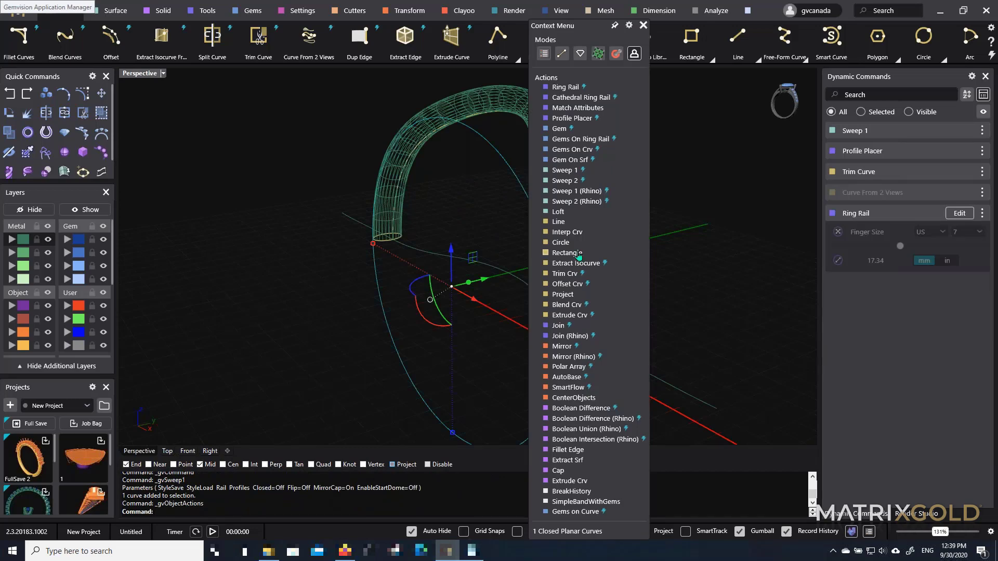
{"action": "left_click", "coordinate": [579, 172]}
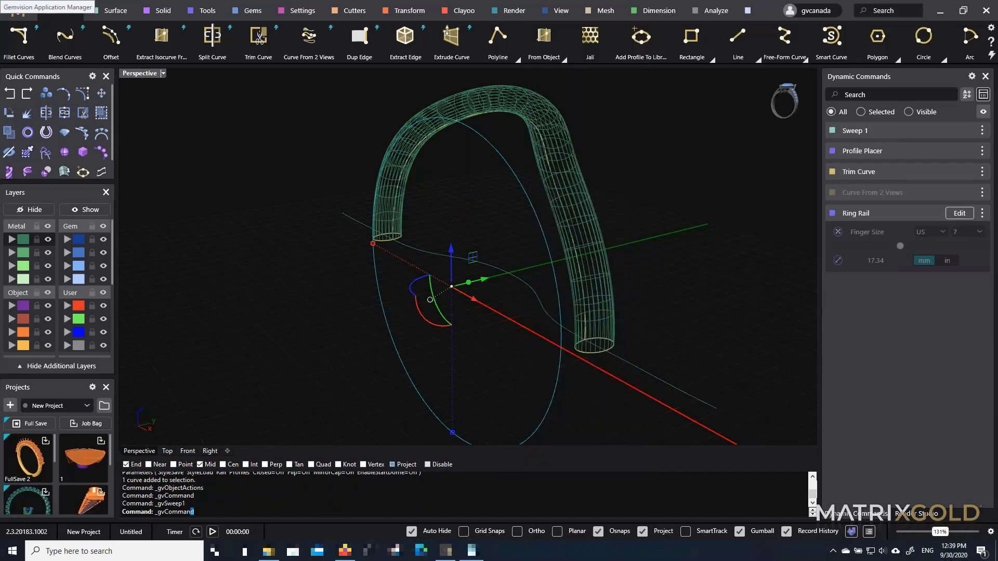
{"action": "left_click", "coordinate": [386, 243]}
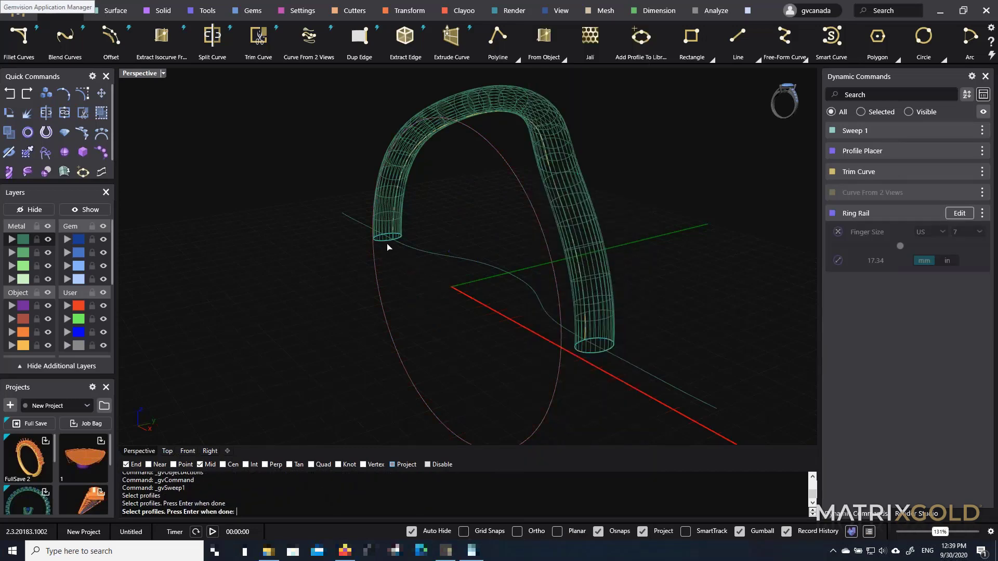
{"action": "key", "text": "Return"}
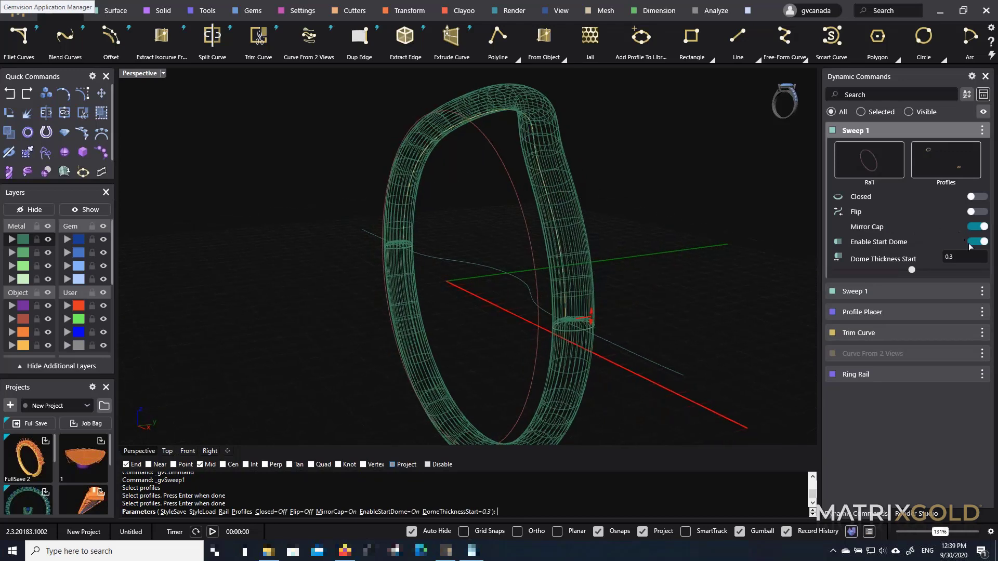
{"action": "left_click", "coordinate": [977, 242]}
{"action": "key", "text": "Return"}
Show the control points of the wavy source curve in a maximized Top view
{"action": "right_click_drag", "start_coordinate": [511, 249], "coordinate": [658, 348]}
{"action": "right_click_drag", "start_coordinate": [580, 279], "coordinate": [641, 252]}
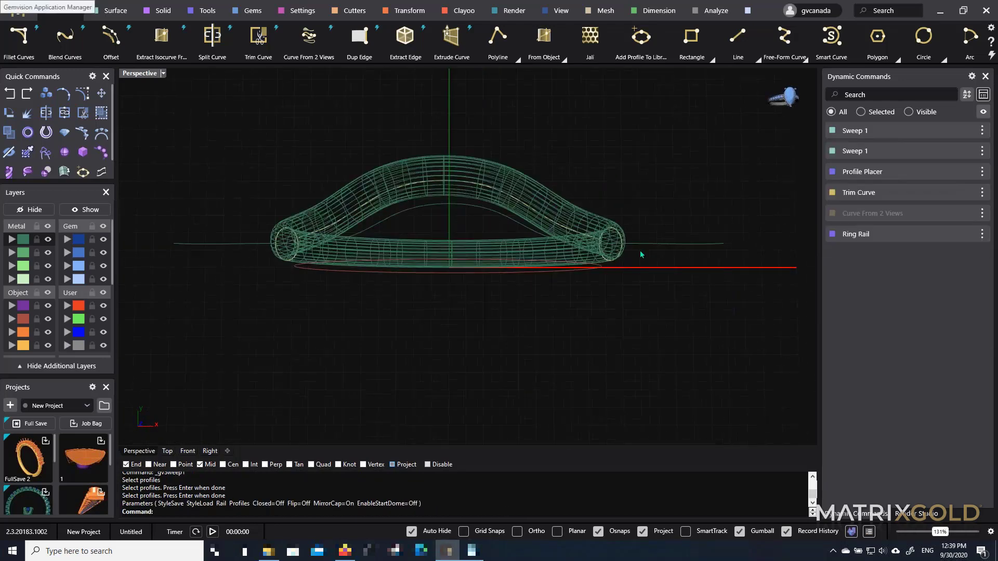
{"action": "left_click", "coordinate": [647, 244]}
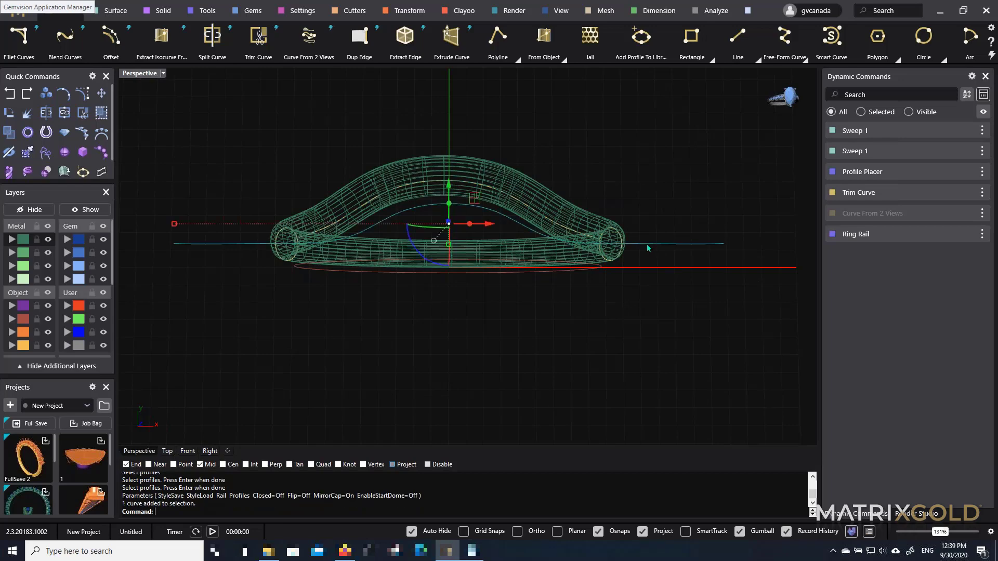
{"action": "double_click", "coordinate": [145, 75]}
{"action": "double_click", "coordinate": [132, 74]}
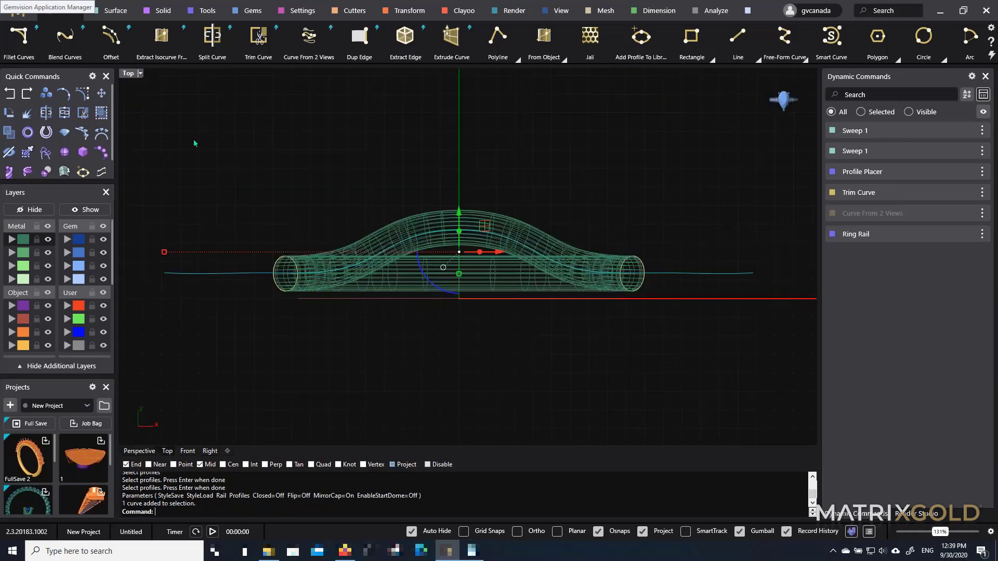
{"action": "left_click", "coordinate": [82, 93]}
{"action": "scroll", "coordinate": [434, 225], "scroll_direction": "up", "scroll_amount": 2}
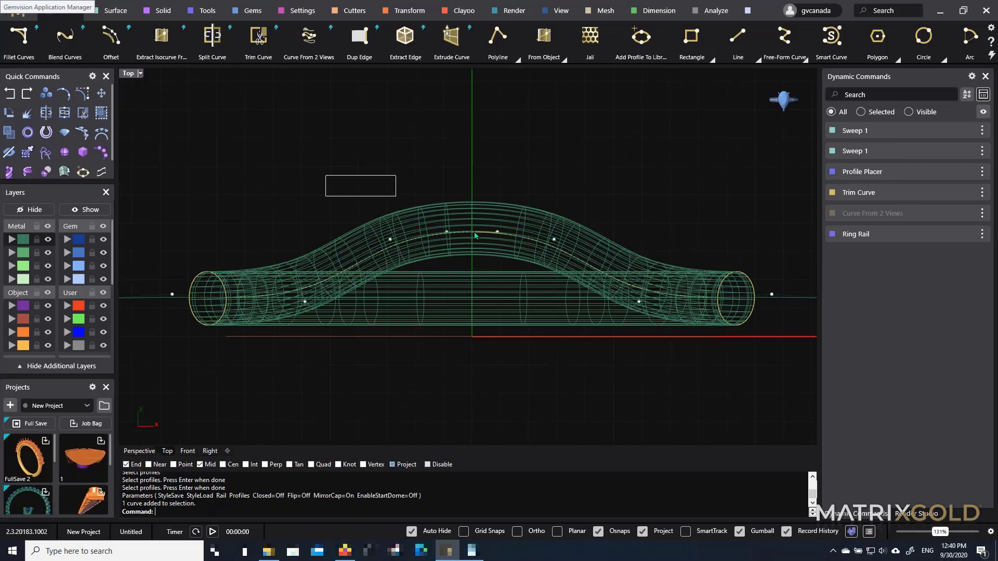
Move the four central control points of the wavy curve up along the Y axis to deepen the contour
{"action": "left_click_drag", "start_coordinate": [474, 235], "coordinate": [508, 234]}
{"action": "left_click_drag", "start_coordinate": [424, 156], "coordinate": [521, 252]}
{"action": "left_click_drag", "start_coordinate": [290, 212], "coordinate": [582, 258]}
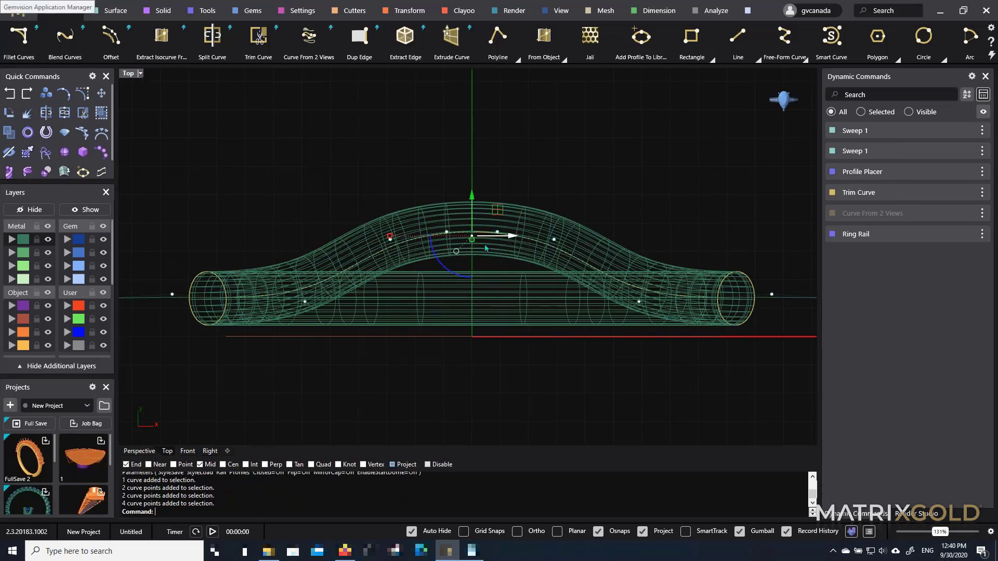
{"action": "left_click_drag", "start_coordinate": [484, 198], "coordinate": [476, 163]}
Raise the two innermost control points of the wavy curve further, and lower the shoulder point on its positive X side
{"action": "left_click_drag", "start_coordinate": [420, 142], "coordinate": [516, 214]}
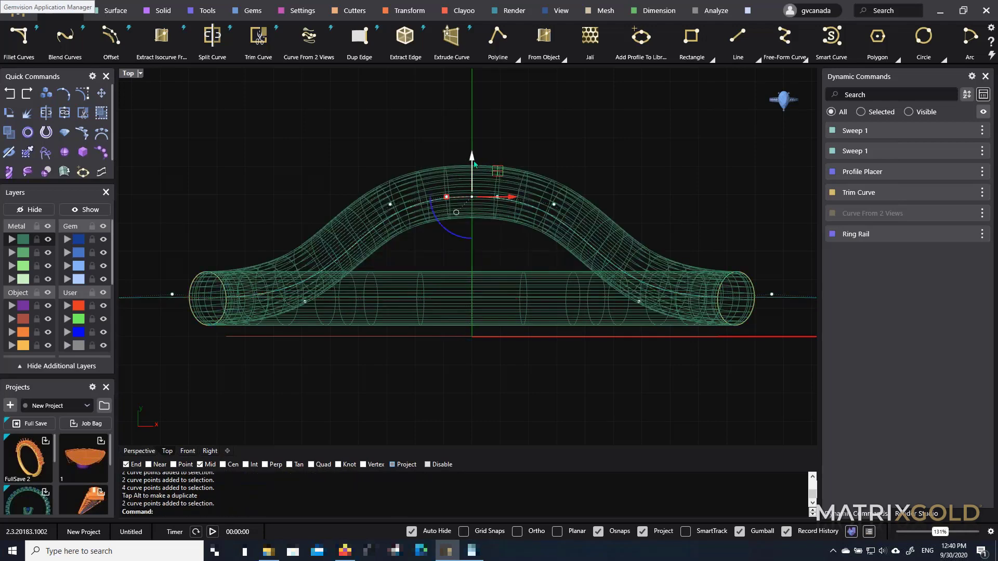
{"action": "left_click_drag", "start_coordinate": [473, 161], "coordinate": [472, 138]}
{"action": "left_click_drag", "start_coordinate": [556, 157], "coordinate": [583, 263]}
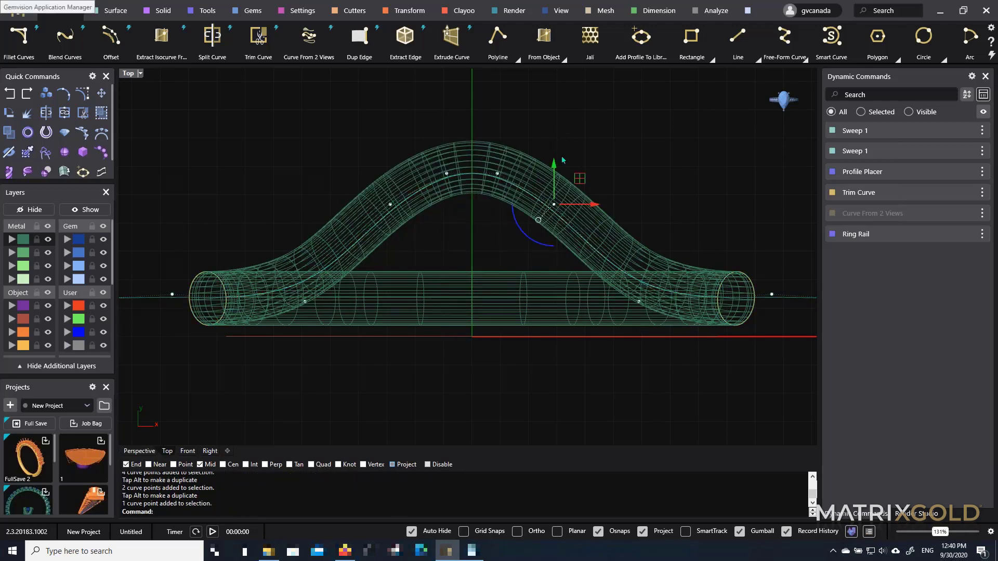
{"action": "left_click_drag", "start_coordinate": [555, 173], "coordinate": [555, 230]}
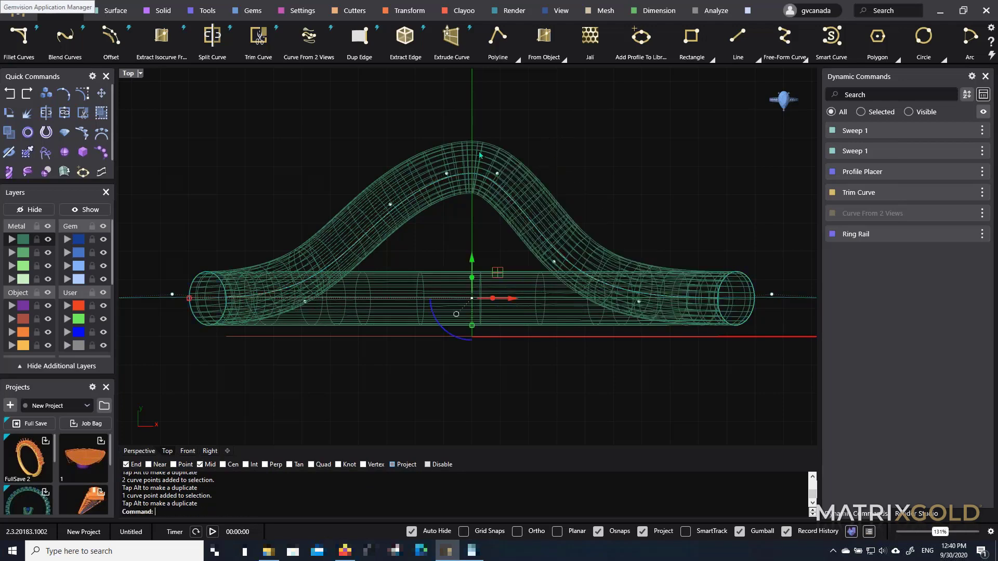
{"action": "left_click_drag", "start_coordinate": [421, 125], "coordinate": [496, 171]}
{"action": "left_click", "coordinate": [573, 138]}
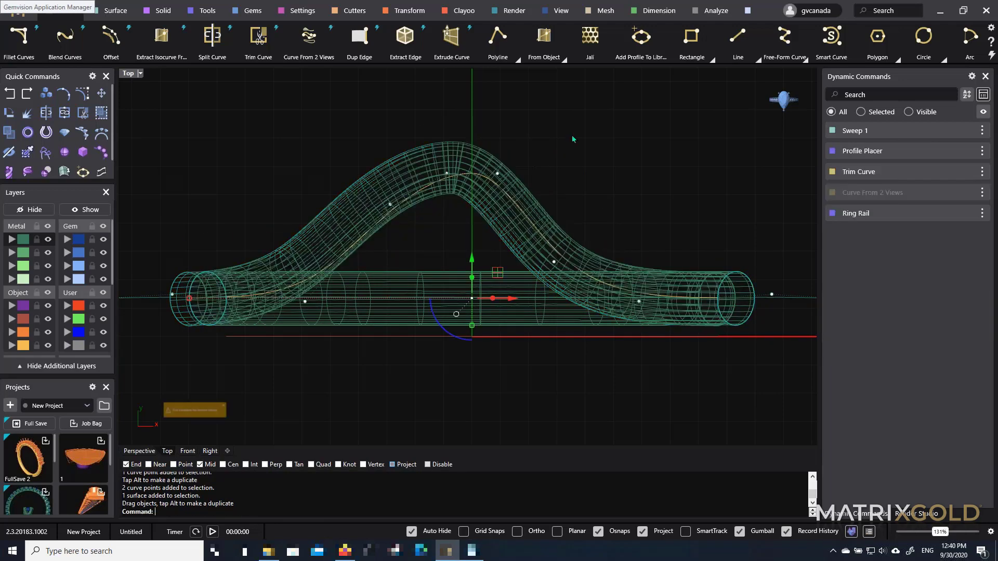
{"action": "key", "text": "ctrl+z"}
Shift the two peak control points and the negative X shoulder point of the wavy curve towards negative X
{"action": "left_click_drag", "start_coordinate": [403, 124], "coordinate": [519, 230]}
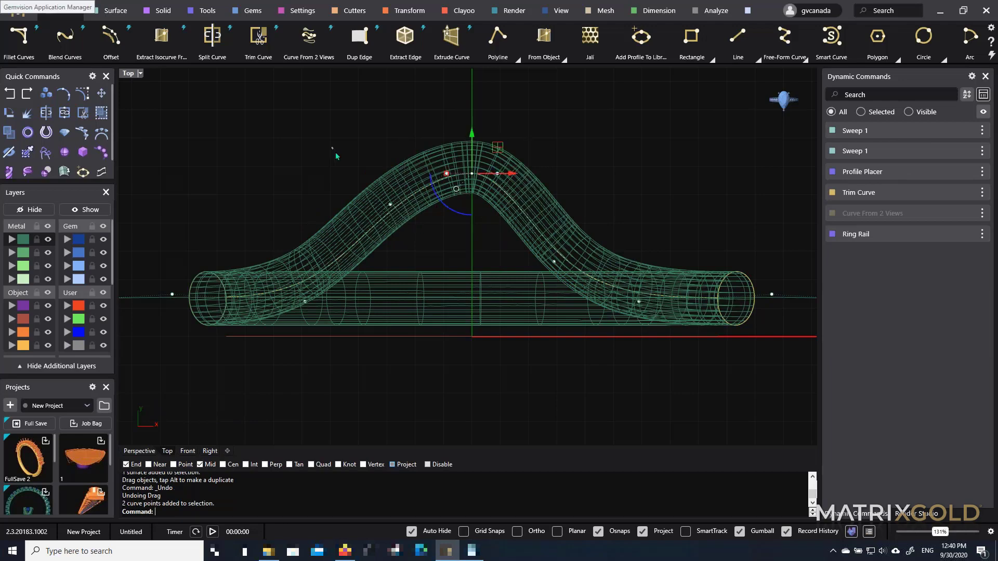
{"action": "left_click_drag", "start_coordinate": [336, 151], "coordinate": [413, 223], "text": "shift"}
{"action": "left_click_drag", "start_coordinate": [466, 198], "coordinate": [421, 198]}
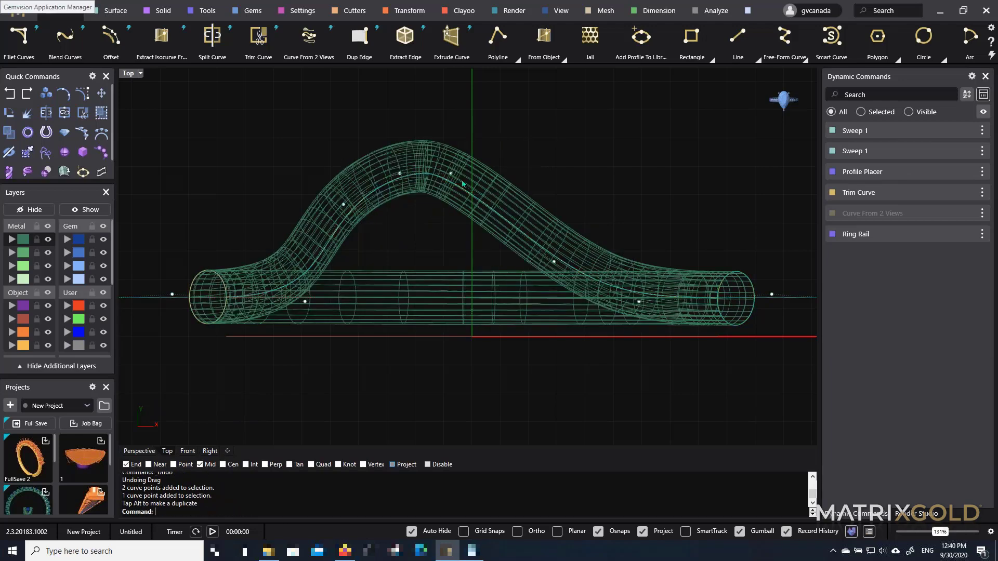
Move the peak control point nearest the center in the positive X direction to the Y axis to smooth the curve's crest
{"action": "left_click", "coordinate": [457, 176]}
{"action": "left_click", "coordinate": [451, 173]}
{"action": "left_click_drag", "start_coordinate": [491, 167], "coordinate": [506, 178]}
{"action": "key", "text": "ctrl+z"}
{"action": "left_click", "coordinate": [451, 173]}
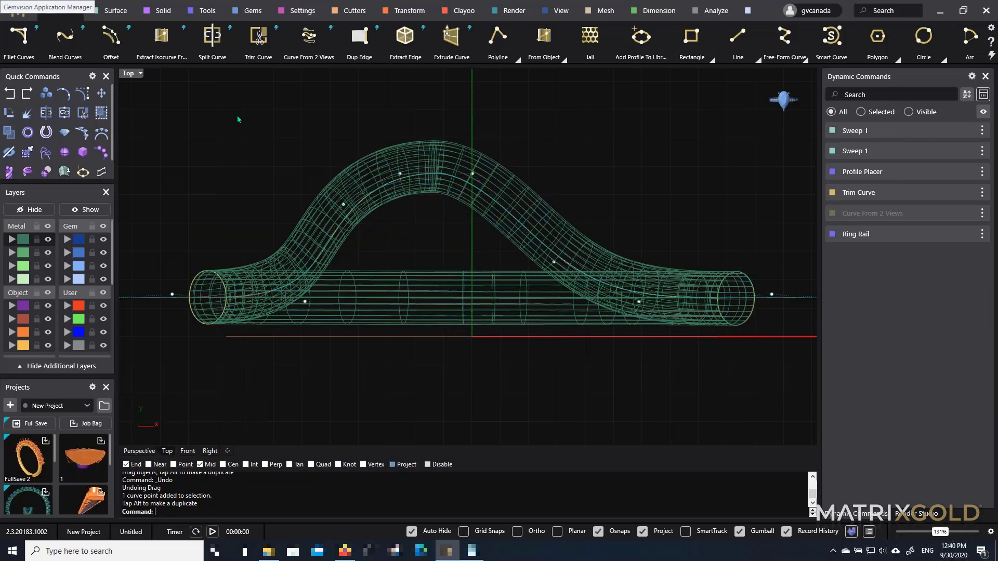
Hide the curve's control points and examine the reshaped ring from several angles in a maximized Perspective view
{"action": "double_click", "coordinate": [133, 75]}
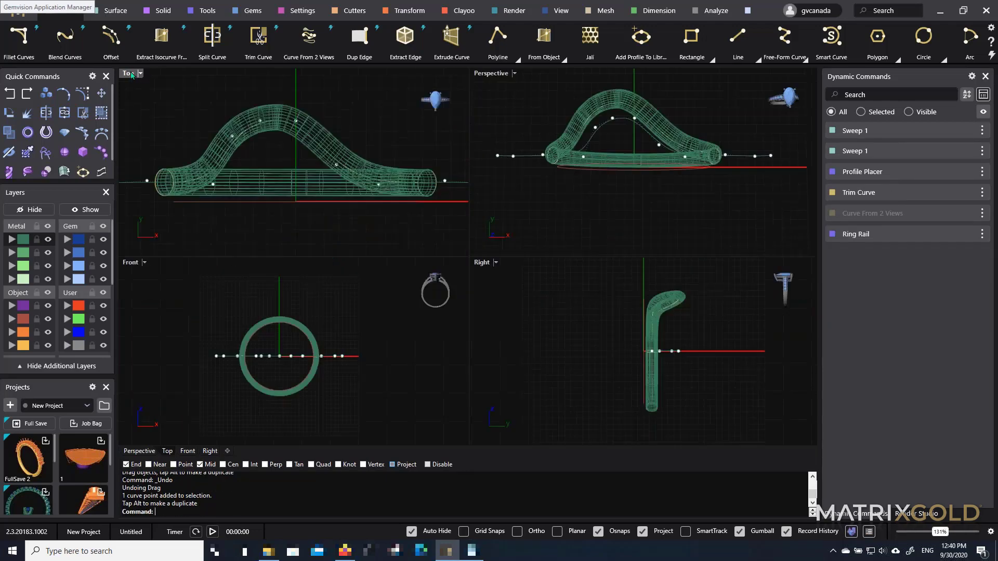
{"action": "double_click", "coordinate": [491, 74]}
{"action": "right_click_drag", "start_coordinate": [527, 171], "coordinate": [547, 228]}
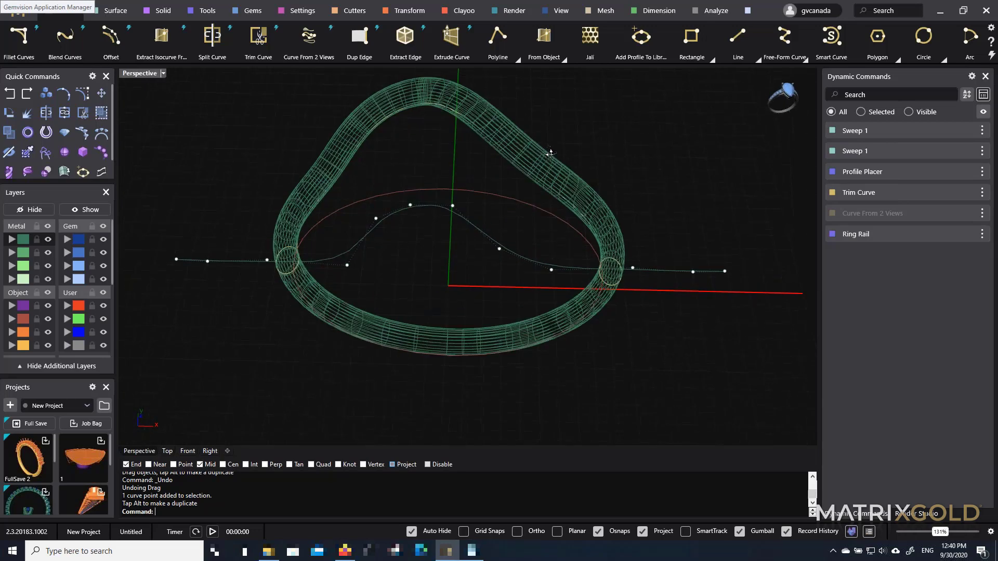
{"action": "right_click_drag", "start_coordinate": [507, 276], "coordinate": [463, 241]}
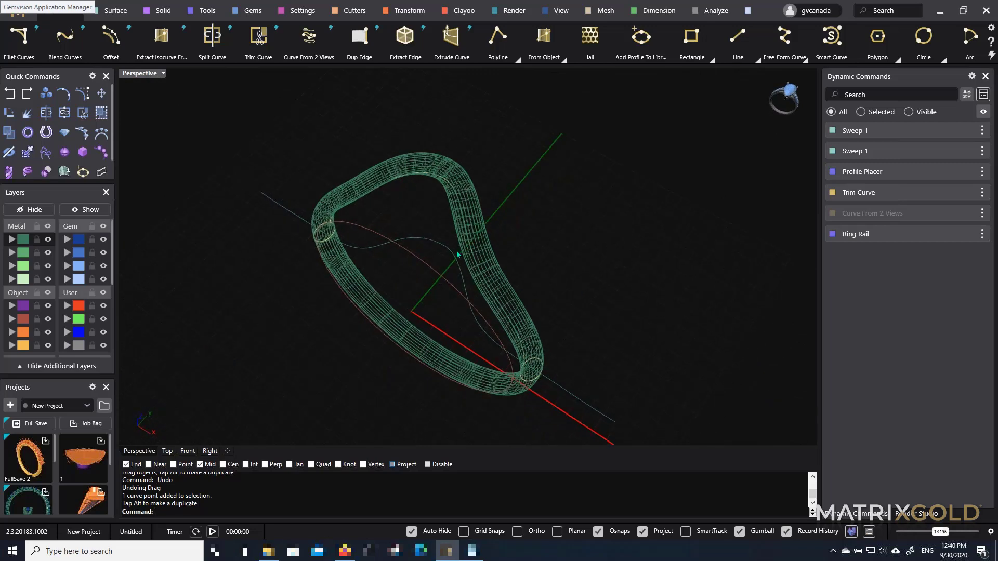
{"action": "right_click_drag", "start_coordinate": [458, 255], "coordinate": [499, 224]}
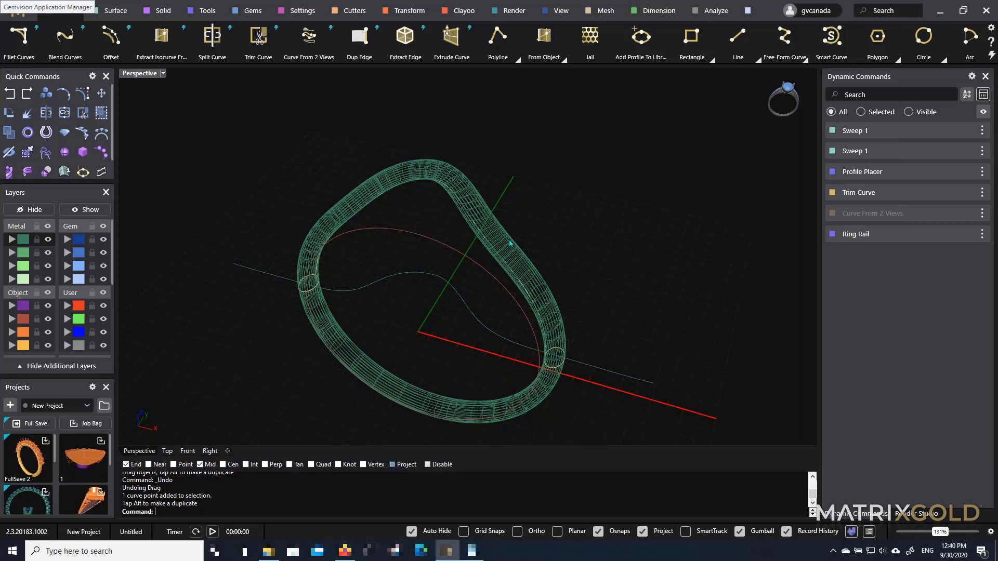
Mirror both swept ring surfaces with the parametric Mirror command, using X Mirror and Y Mirror together
{"action": "right_click_drag", "start_coordinate": [496, 226], "coordinate": [517, 291]}
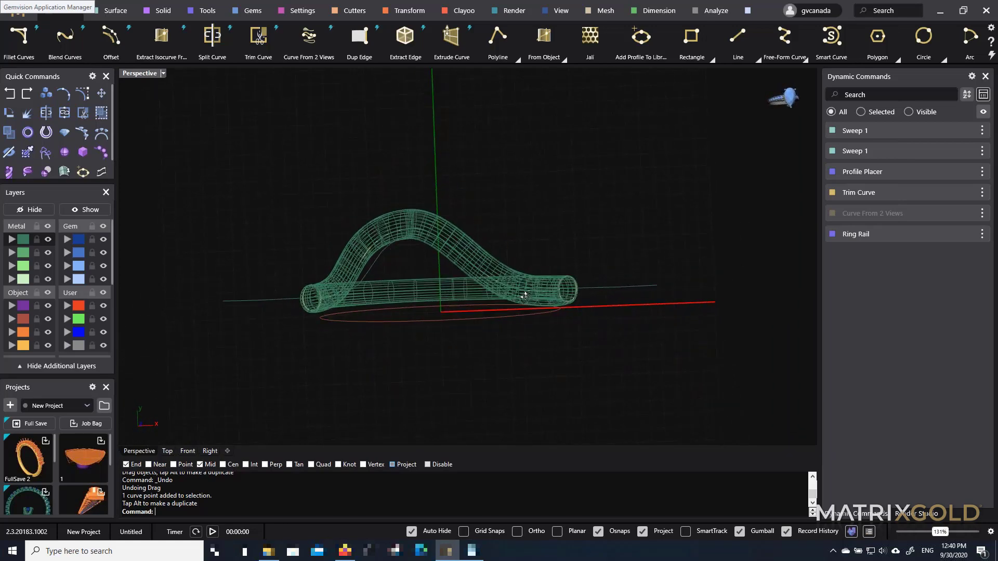
{"action": "scroll", "coordinate": [537, 285], "scroll_direction": "up", "scroll_amount": 2}
{"action": "left_click", "coordinate": [534, 283]}
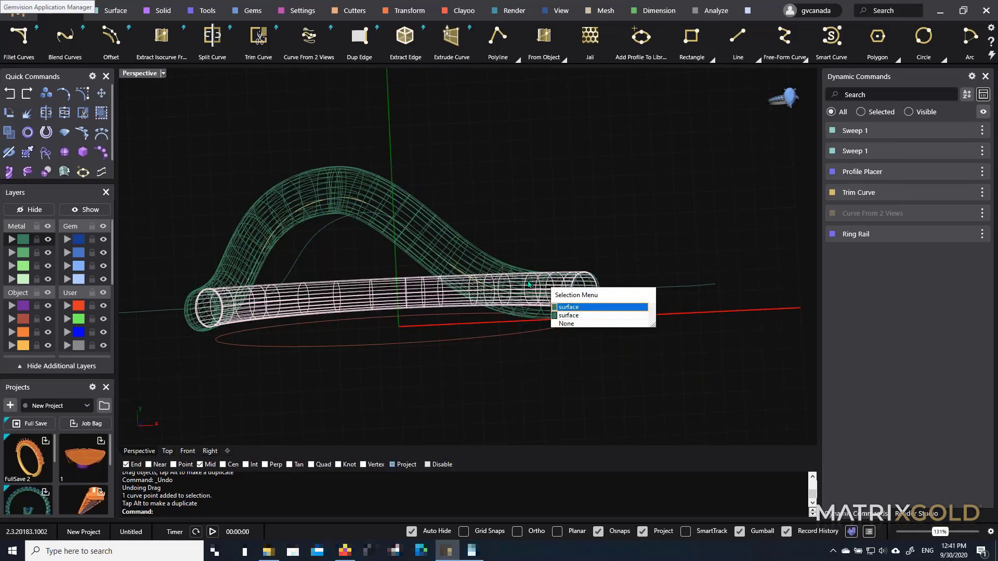
{"action": "left_click", "coordinate": [568, 308]}
{"action": "left_click", "coordinate": [568, 310], "text": "shift"}
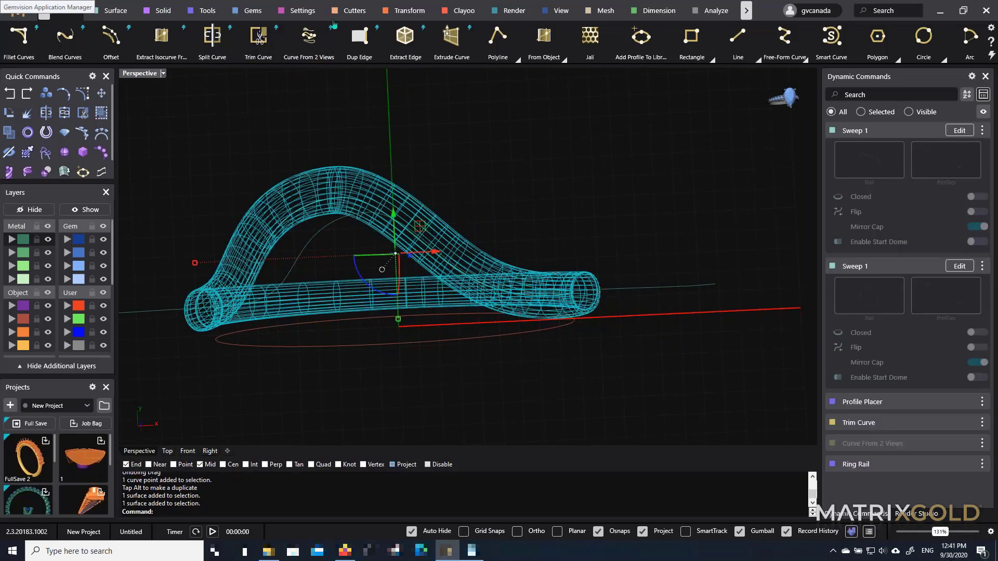
{"action": "left_click", "coordinate": [398, 15]}
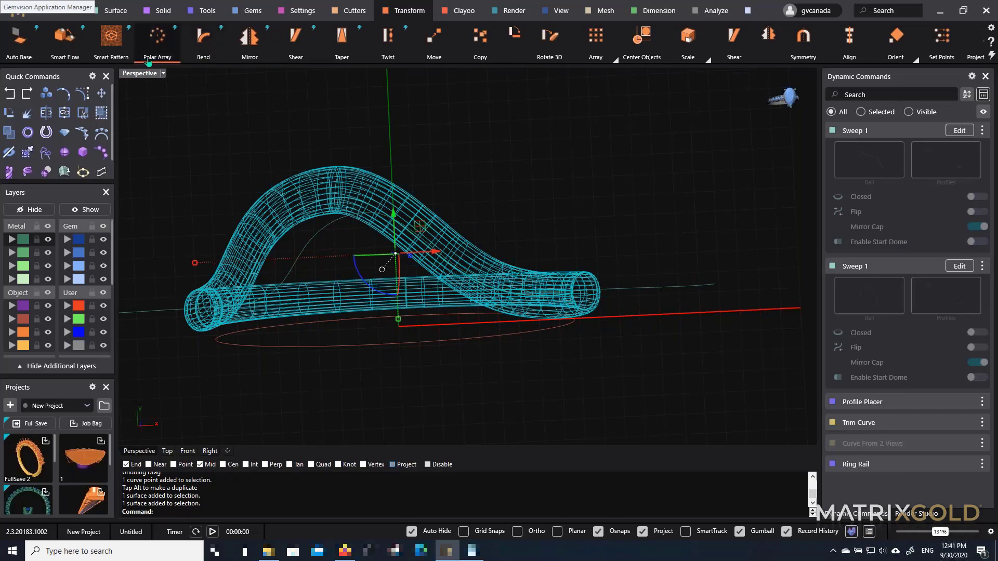
{"action": "left_click", "coordinate": [254, 51]}
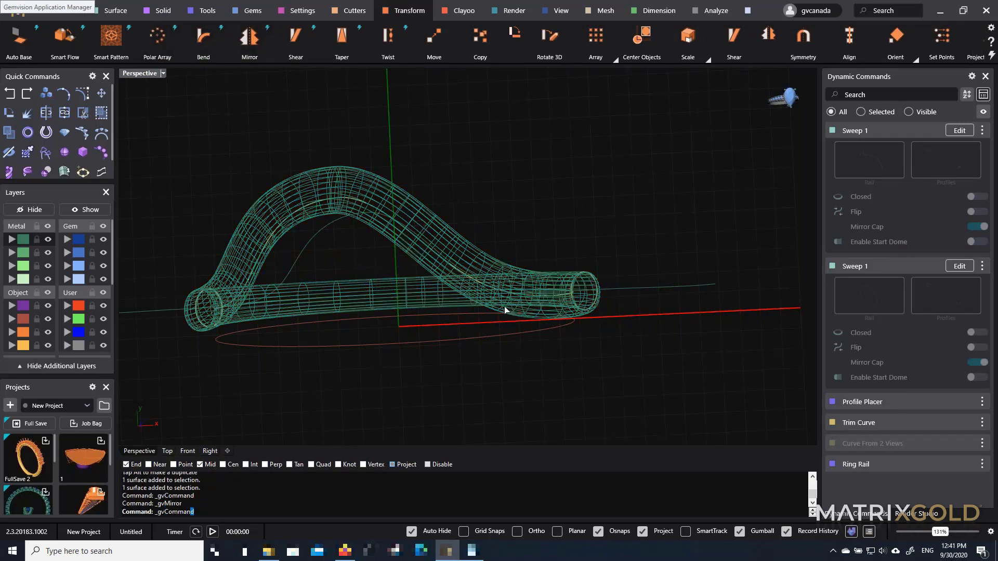
{"action": "left_click", "coordinate": [977, 197]}
{"action": "scroll", "coordinate": [605, 228], "scroll_direction": "down", "scroll_amount": 4}
{"action": "right_click_drag", "start_coordinate": [603, 234], "coordinate": [593, 239]}
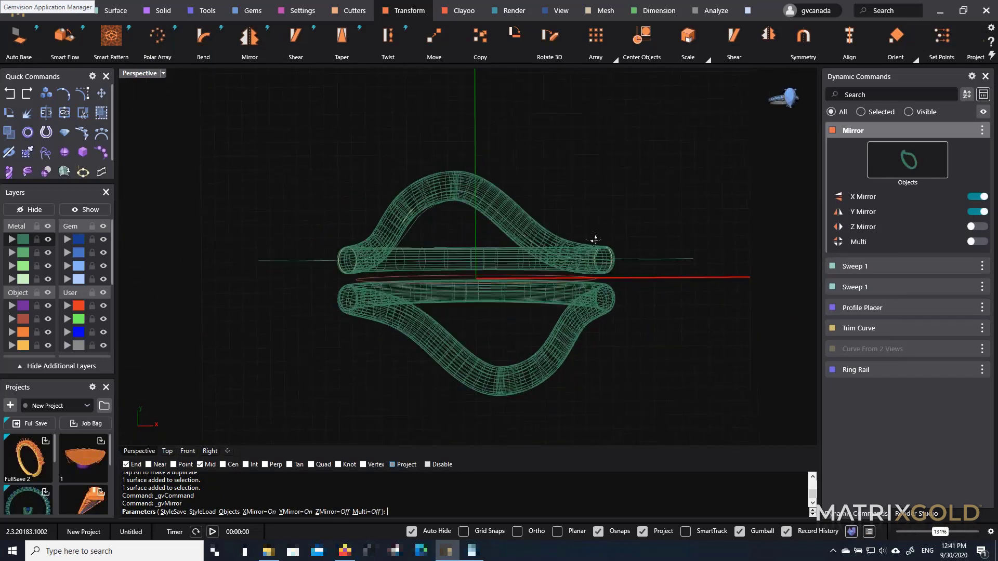
Turn off Y Mirror so the ring is mirrored with X Mirror only, and accept the mirror
{"action": "left_click", "coordinate": [977, 197]}
{"action": "left_click", "coordinate": [977, 197]}
{"action": "left_click", "coordinate": [977, 212]}
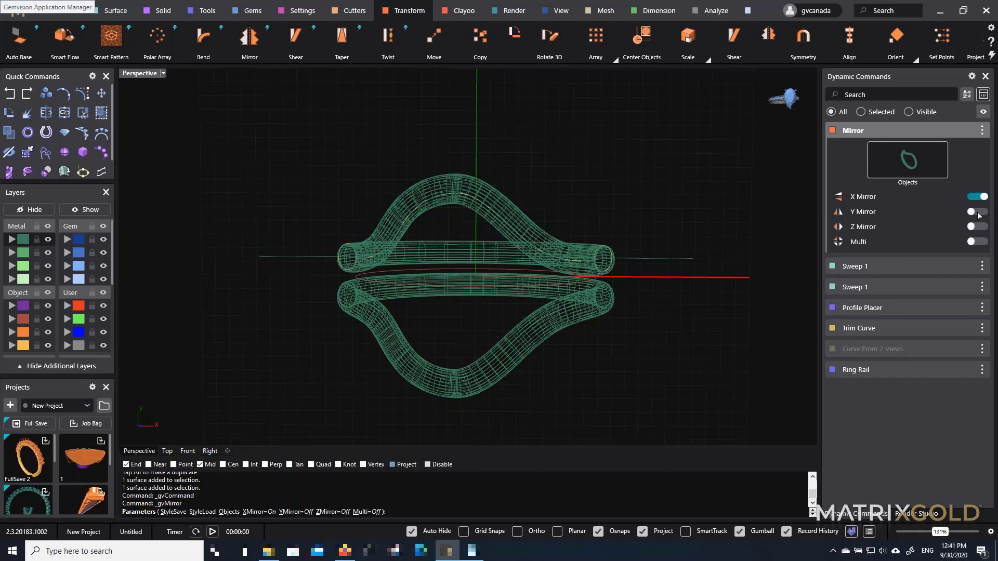
{"action": "right_click_drag", "start_coordinate": [612, 285], "coordinate": [616, 275]}
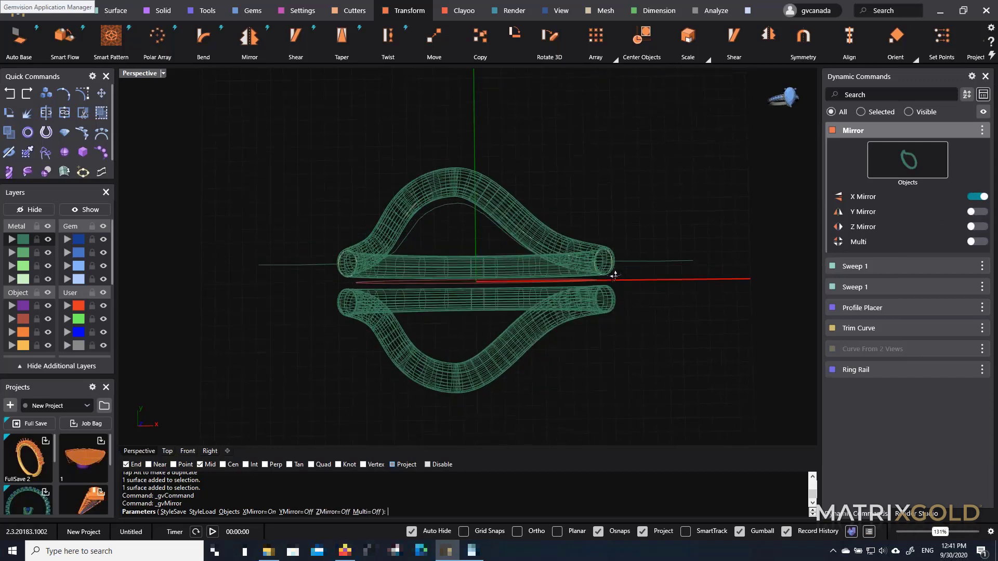
{"action": "right_click", "coordinate": [397, 287]}
{"action": "right_click_drag", "start_coordinate": [310, 264], "coordinate": [441, 277]}
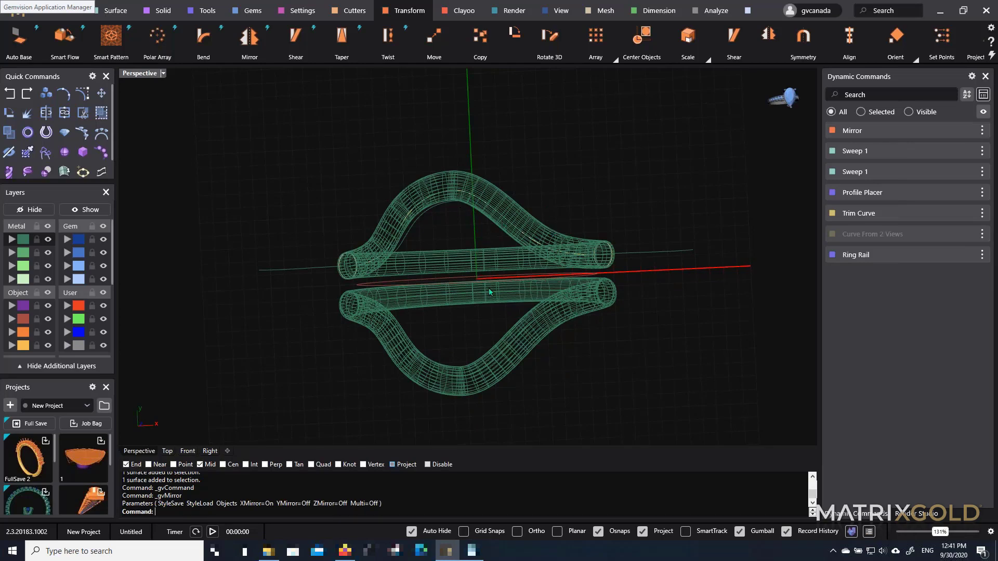
Edit the Mirror history entry to enable Y Mirror alongside X Mirror, and accept the change
{"action": "right_click_drag", "start_coordinate": [490, 292], "coordinate": [501, 267]}
{"action": "left_click", "coordinate": [531, 232]}
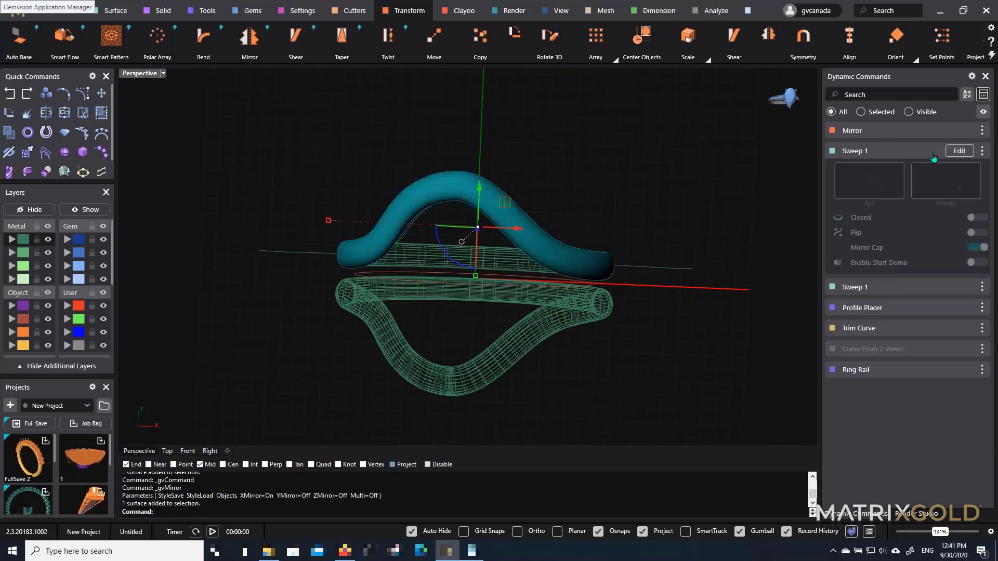
{"action": "left_click", "coordinate": [959, 131]}
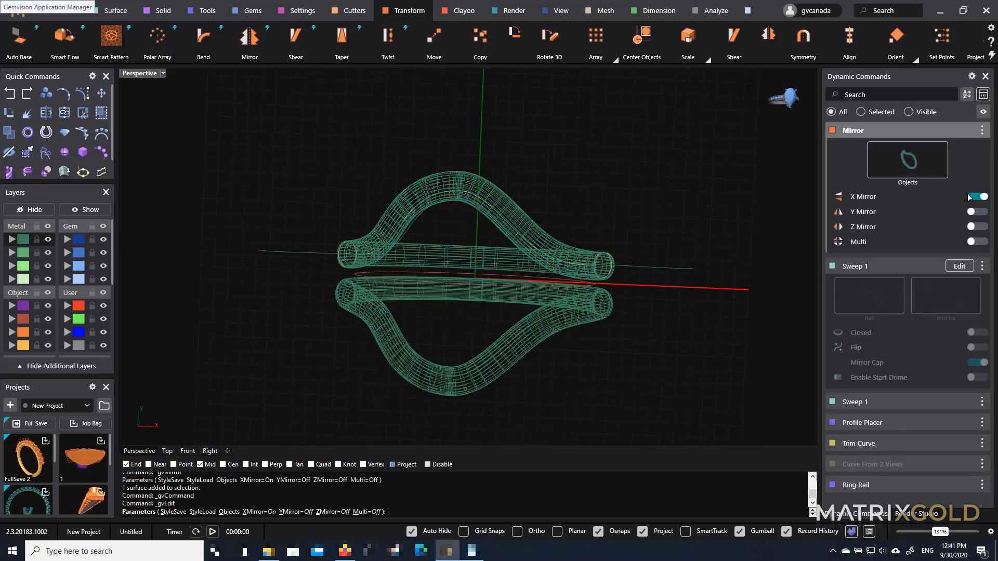
{"action": "left_click", "coordinate": [982, 212]}
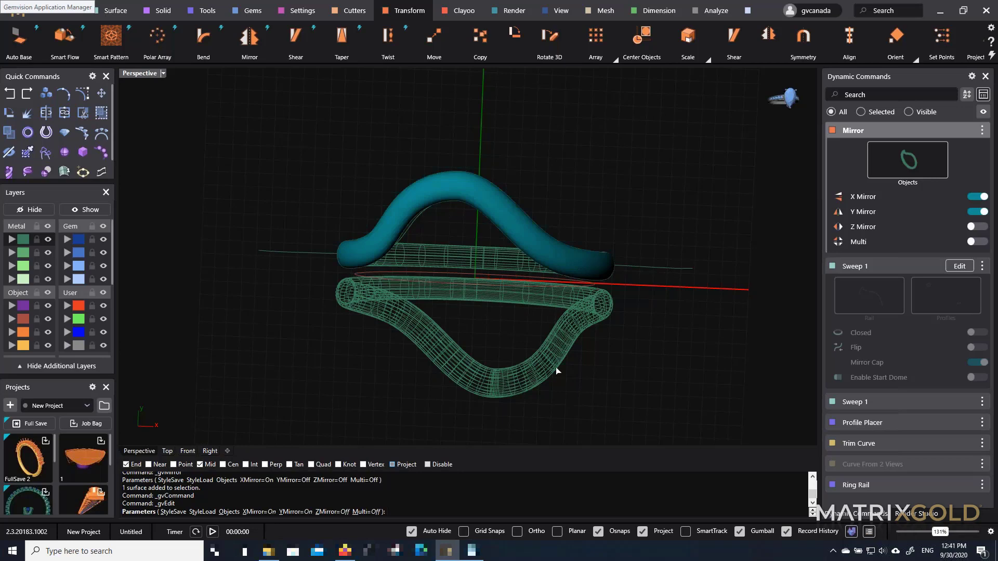
{"action": "right_click_drag", "start_coordinate": [553, 338], "coordinate": [559, 339]}
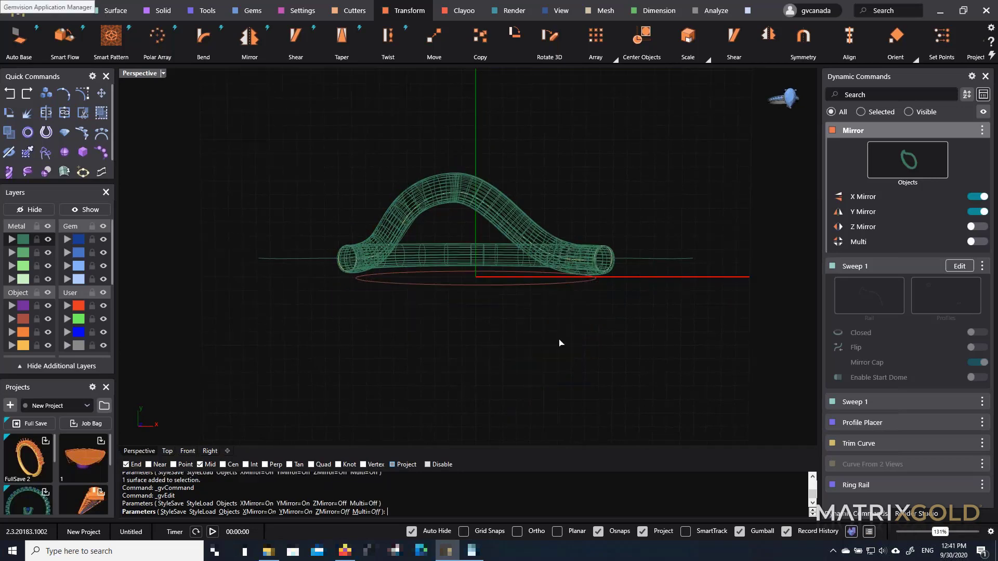
{"action": "right_click", "coordinate": [560, 343]}
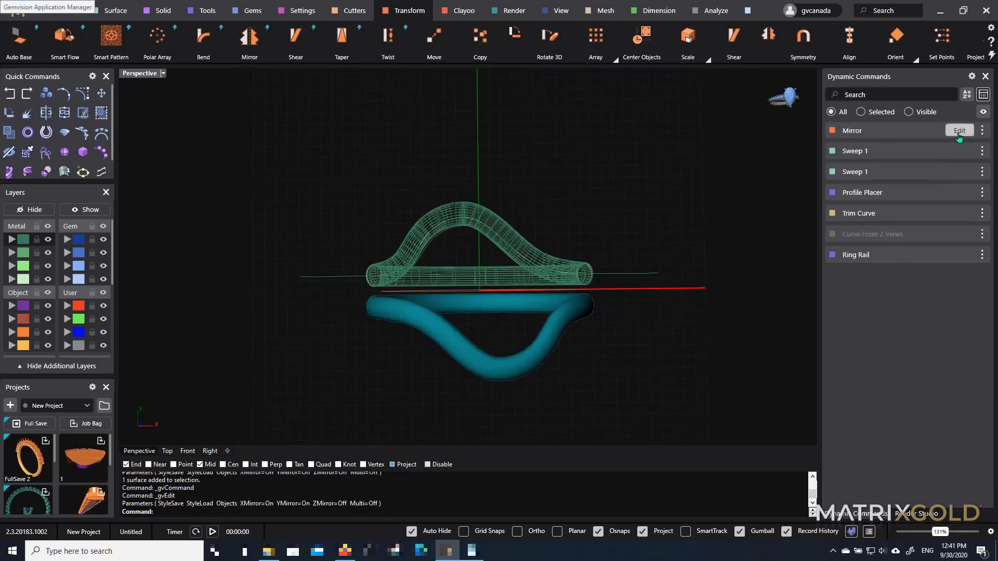
Reopen and close the Mirror history entry without changes, and delete the mirrored ring copy
{"action": "left_click", "coordinate": [959, 131]}
{"action": "right_click", "coordinate": [569, 329]}
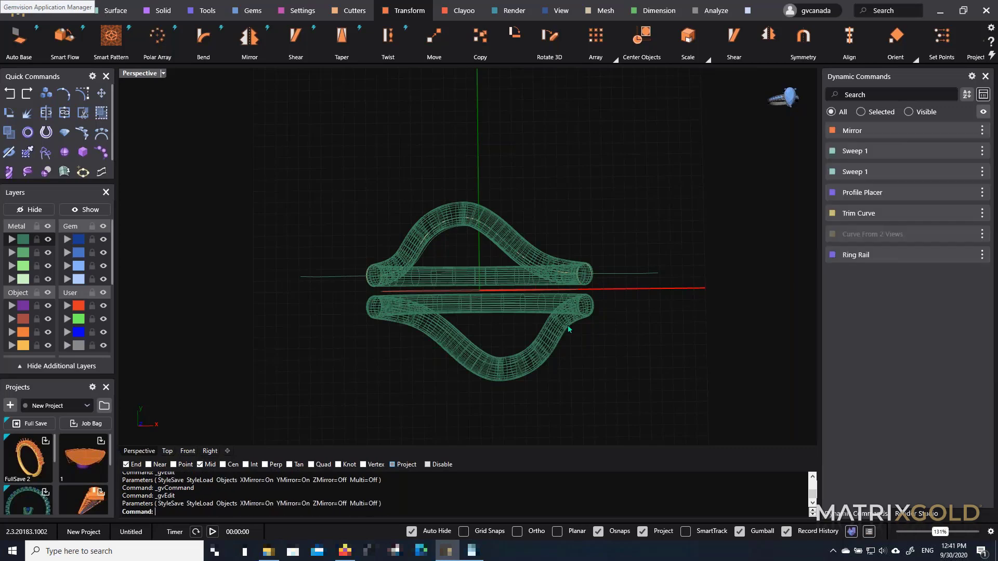
{"action": "right_click_drag", "start_coordinate": [569, 329], "coordinate": [556, 311]}
{"action": "scroll", "coordinate": [553, 306], "scroll_direction": "up", "scroll_amount": 2}
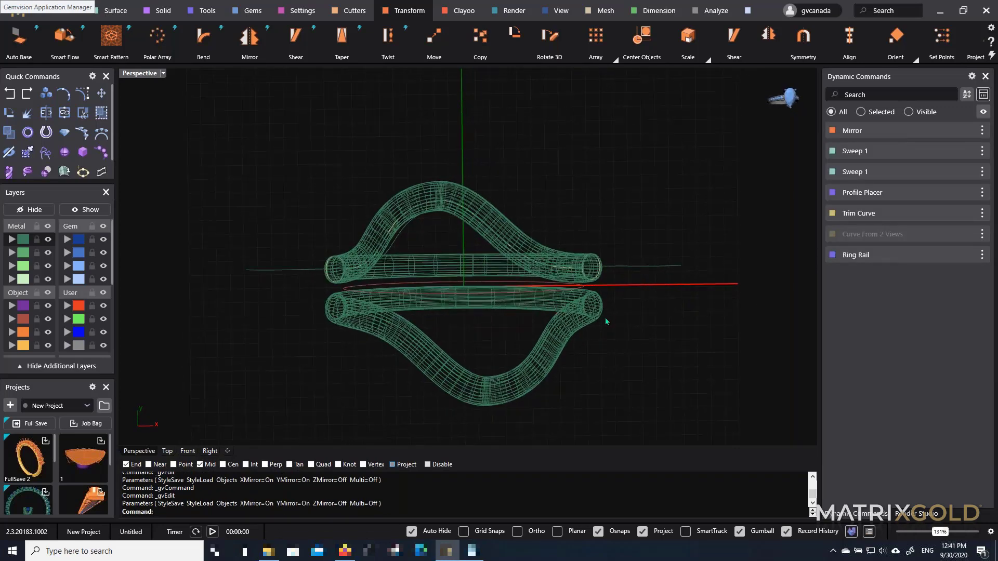
{"action": "left_click", "coordinate": [591, 314]}
{"action": "key", "text": "Delete"}
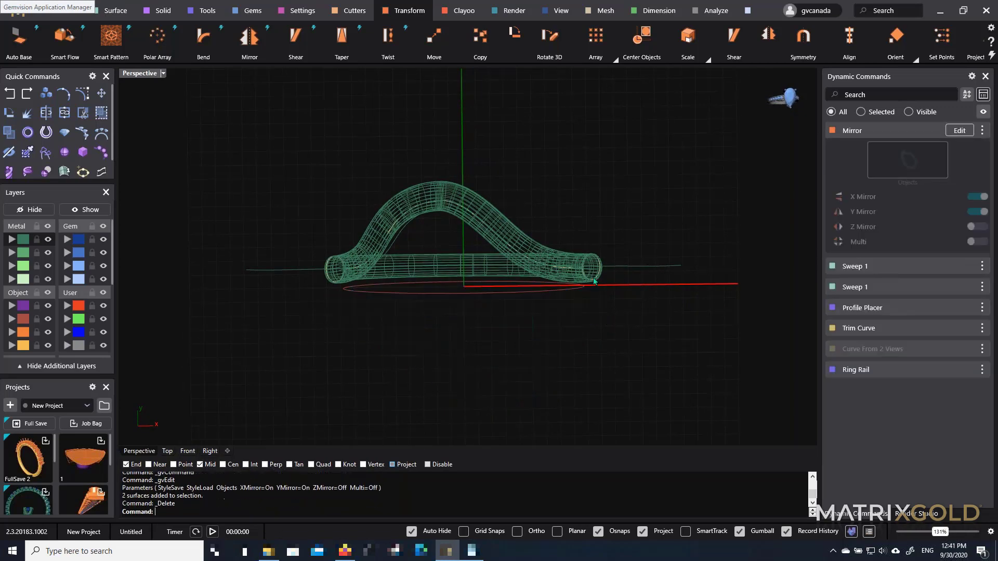
Mirror the upper contoured sweep with the standard Mirror command from 0,0,0 along the X axis, and undo it
{"action": "left_click", "coordinate": [442, 198]}
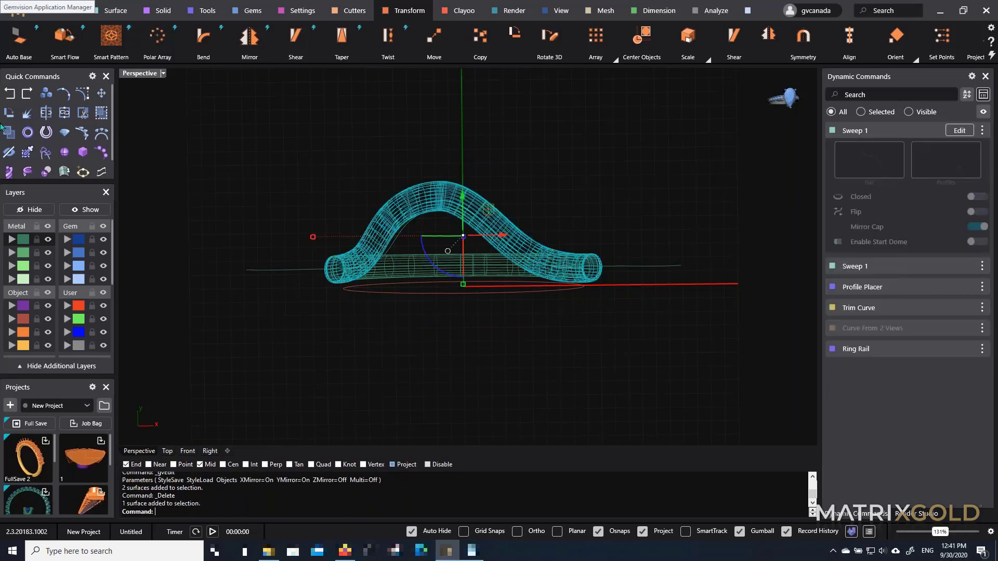
{"action": "scroll", "coordinate": [64, 130], "scroll_direction": "down", "scroll_amount": 1}
{"action": "left_click", "coordinate": [102, 170]}
{"action": "type", "text": "0,0,0"}
{"action": "key", "text": "Return"}
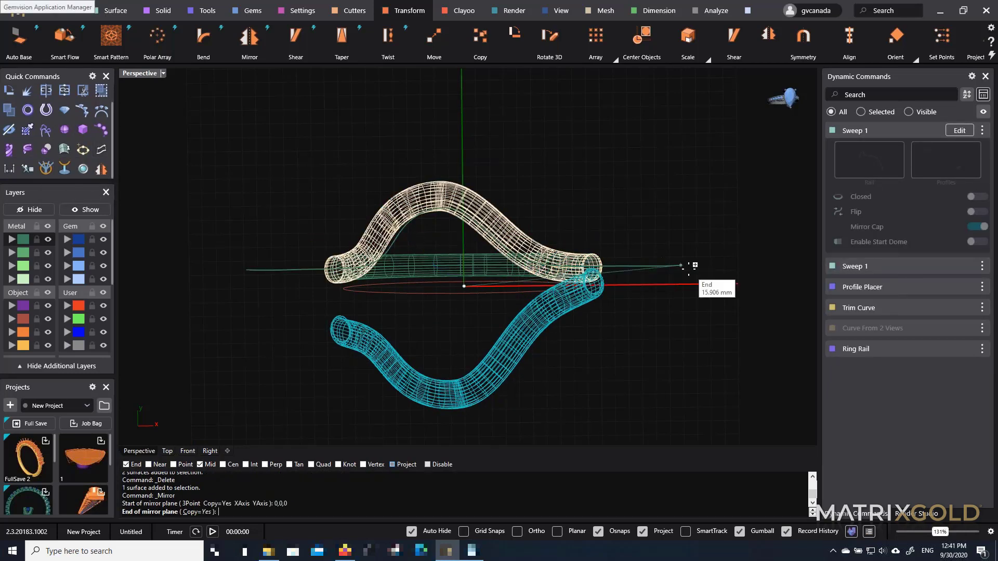
{"action": "left_click", "coordinate": [698, 286]}
{"action": "key", "text": "ctrl+z"}
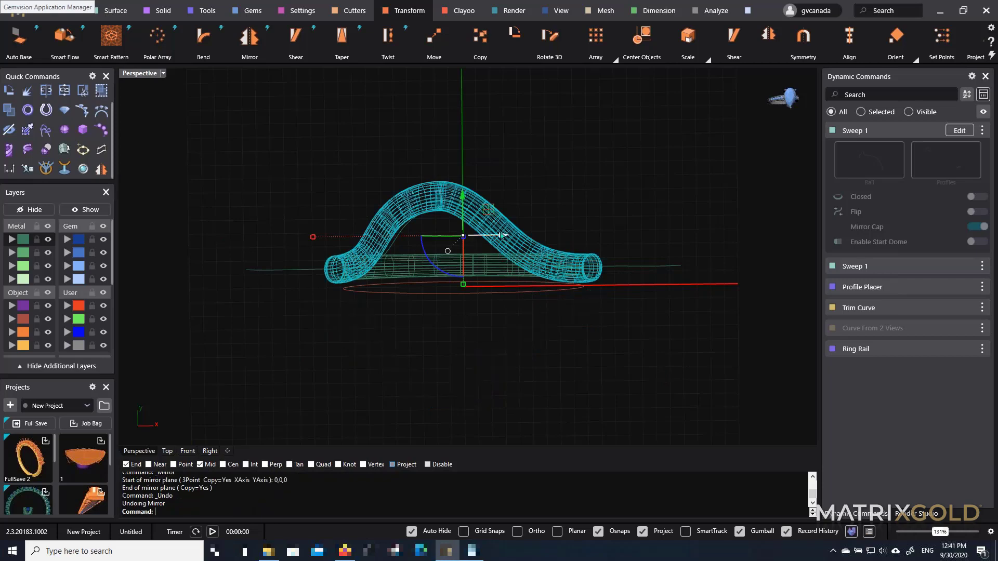
Rotate a copy of the upper contoured sweep half a turn around 0,0,0, with Copy set to Yes
{"action": "scroll", "coordinate": [83, 104], "scroll_direction": "up", "scroll_amount": 1}
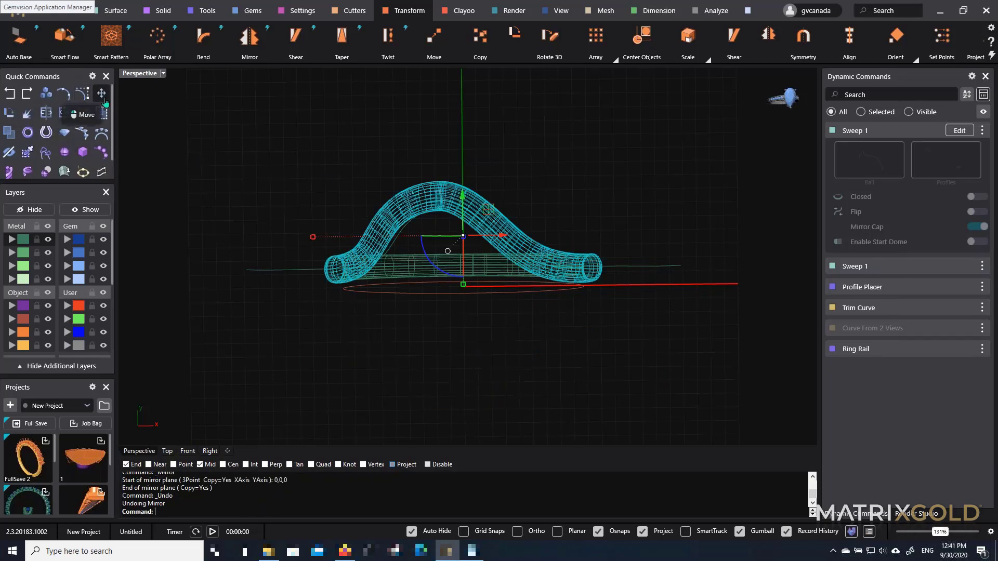
{"action": "left_click", "coordinate": [9, 113]}
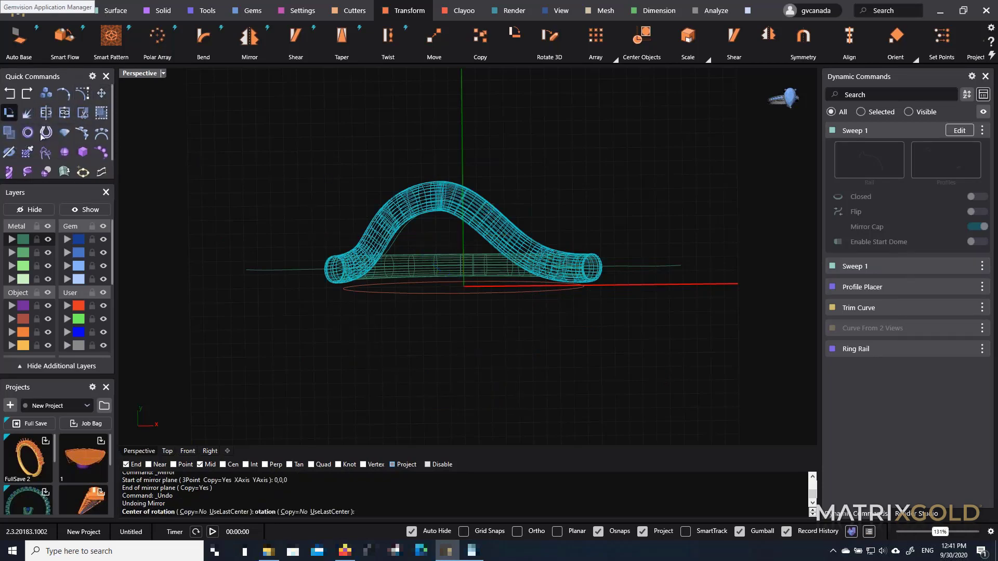
{"action": "type", "text": "0,0,0"}
{"action": "key", "text": "Return"}
{"action": "left_click", "coordinate": [462, 123]}
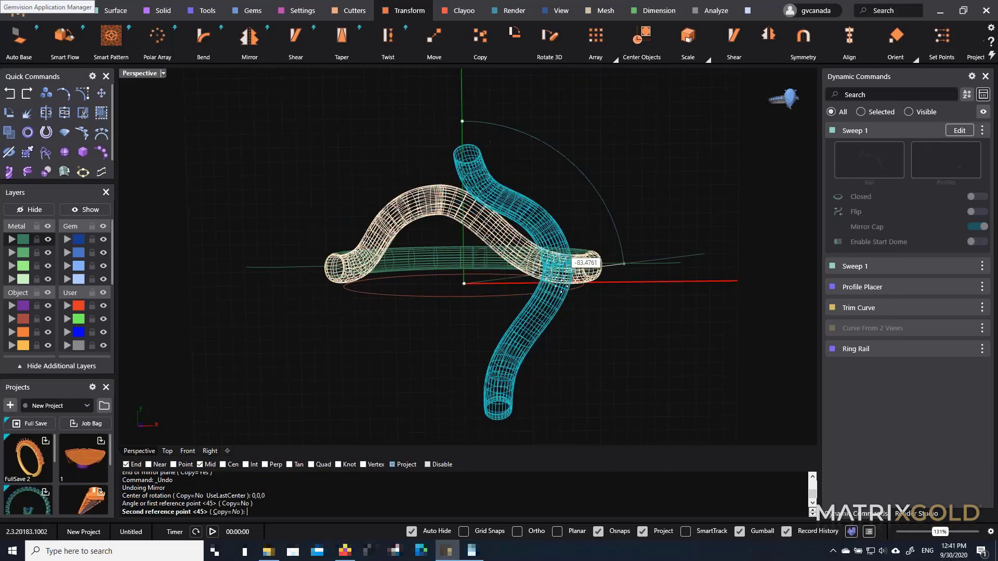
{"action": "left_click", "coordinate": [227, 513]}
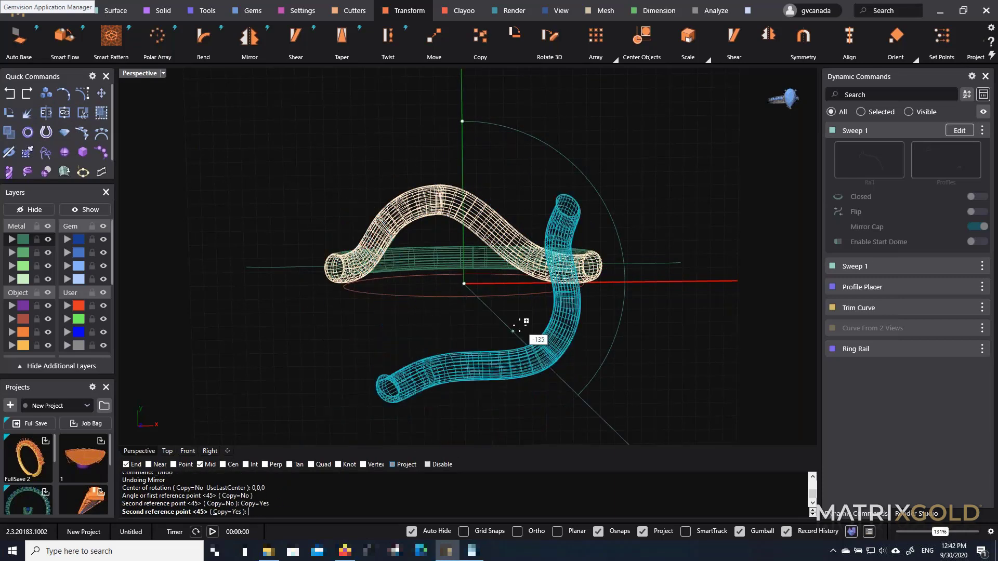
{"action": "left_click", "coordinate": [605, 380]}
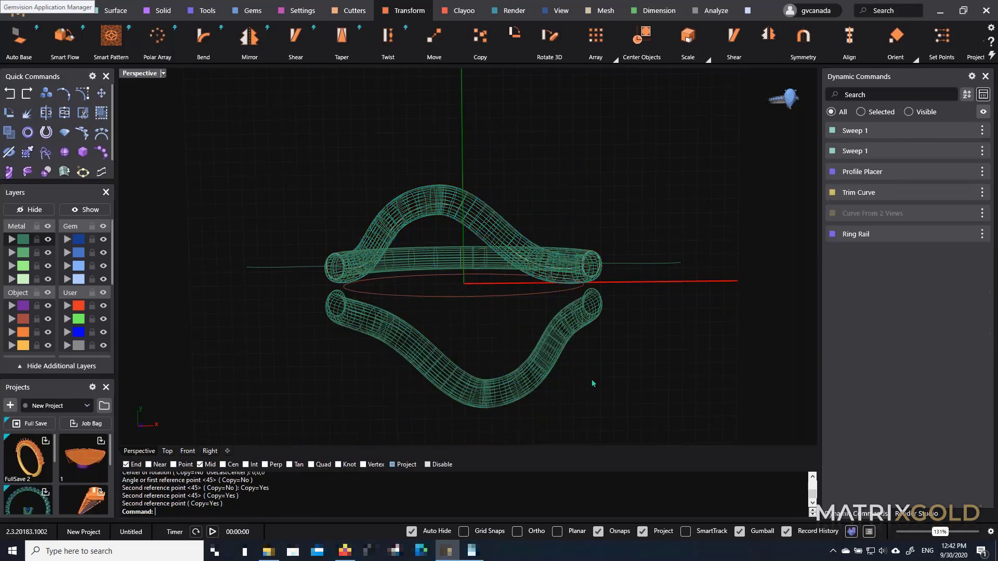
Examine the rotated copy of the upper sweep from several angles and delete it
{"action": "right_click_drag", "start_coordinate": [593, 383], "coordinate": [577, 326]}
{"action": "right_click_drag", "start_coordinate": [602, 293], "coordinate": [551, 334]}
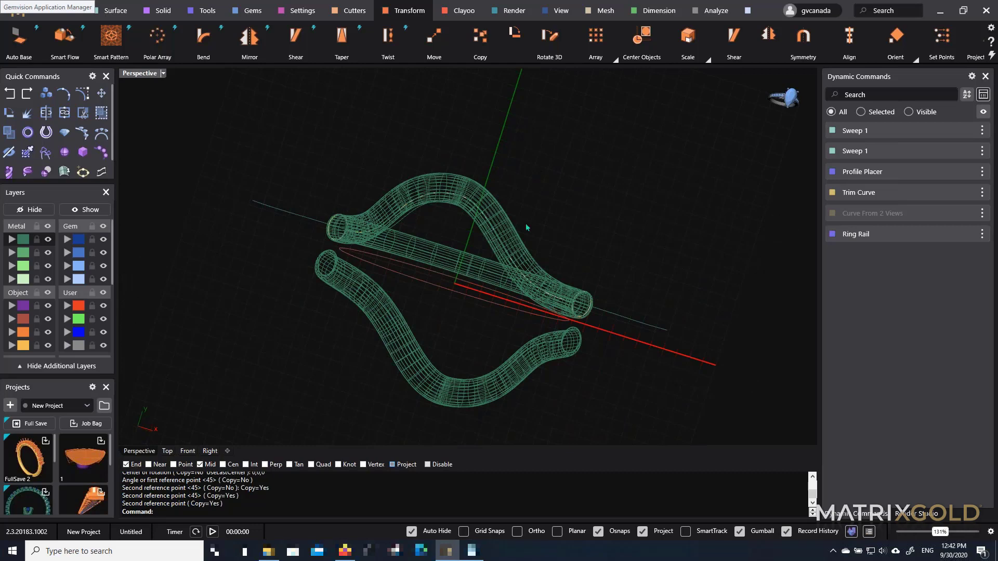
{"action": "right_click_drag", "start_coordinate": [526, 225], "coordinate": [472, 328]}
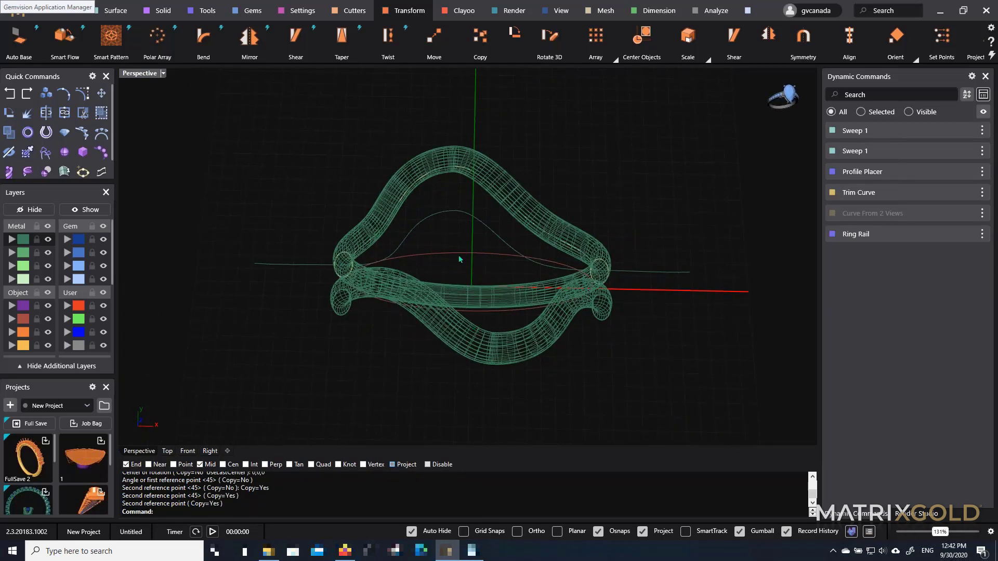
{"action": "right_click_drag", "start_coordinate": [465, 245], "coordinate": [502, 180]}
{"action": "scroll", "coordinate": [562, 271], "scroll_direction": "up", "scroll_amount": 3}
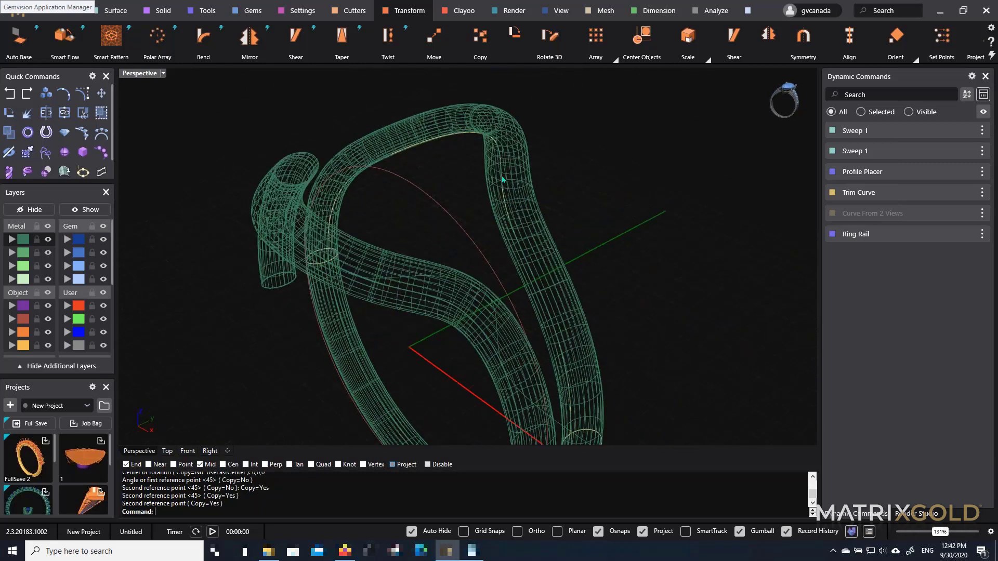
{"action": "left_click", "coordinate": [448, 297]}
{"action": "key", "text": "Delete"}
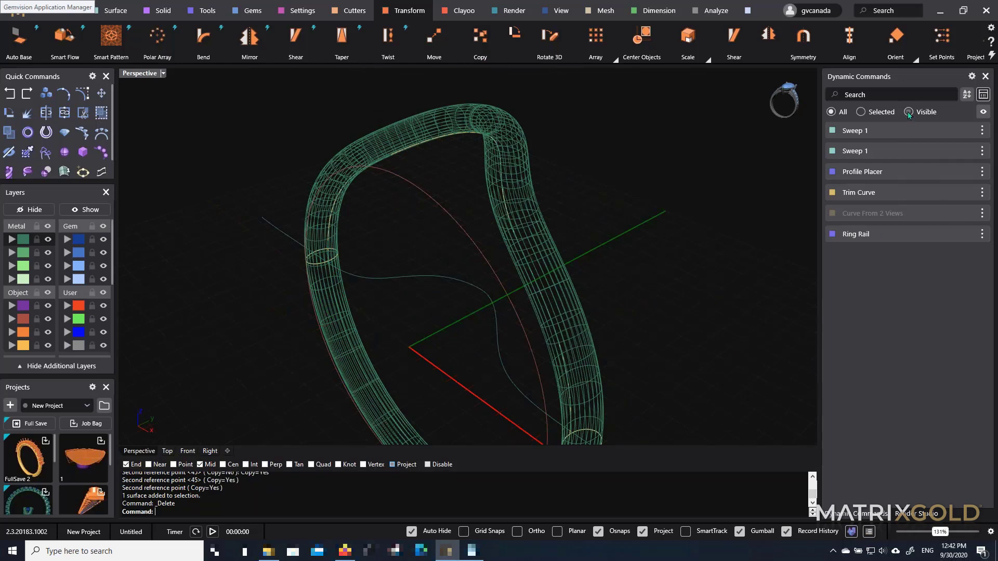
{"action": "right_click_drag", "start_coordinate": [594, 265], "coordinate": [660, 436]}
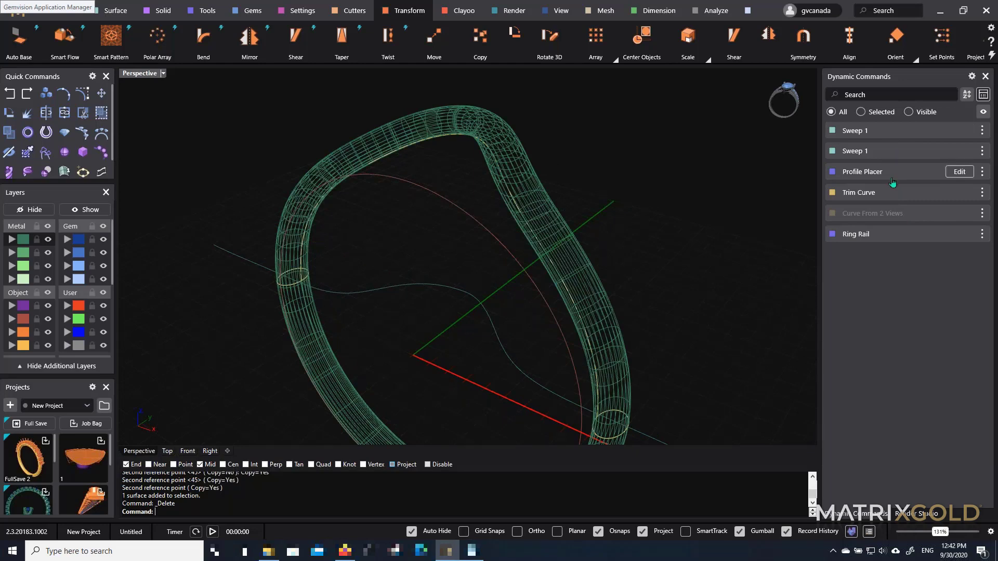
{"action": "right_click_drag", "start_coordinate": [672, 241], "coordinate": [618, 286]}
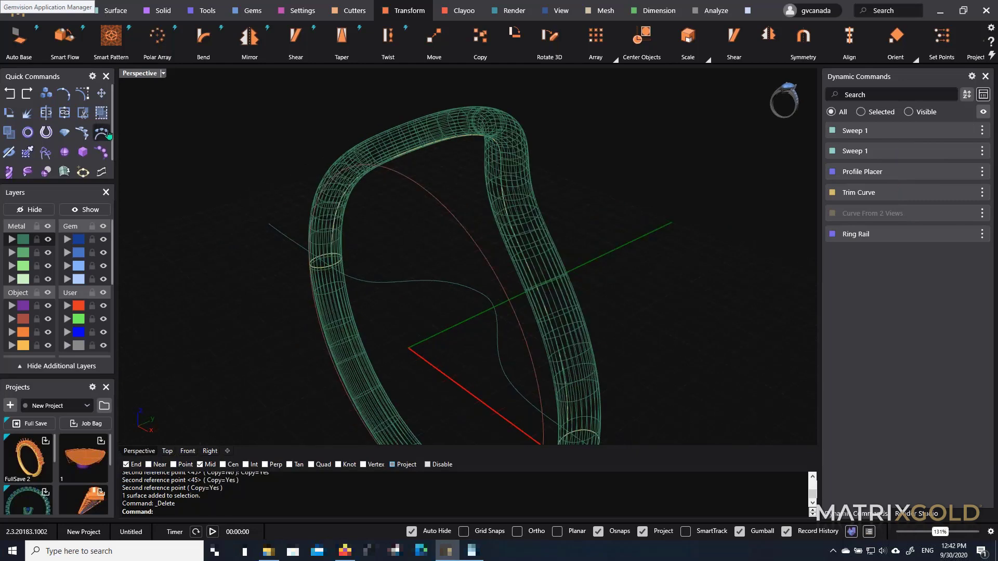
{"action": "right_click_drag", "start_coordinate": [470, 248], "coordinate": [621, 338]}
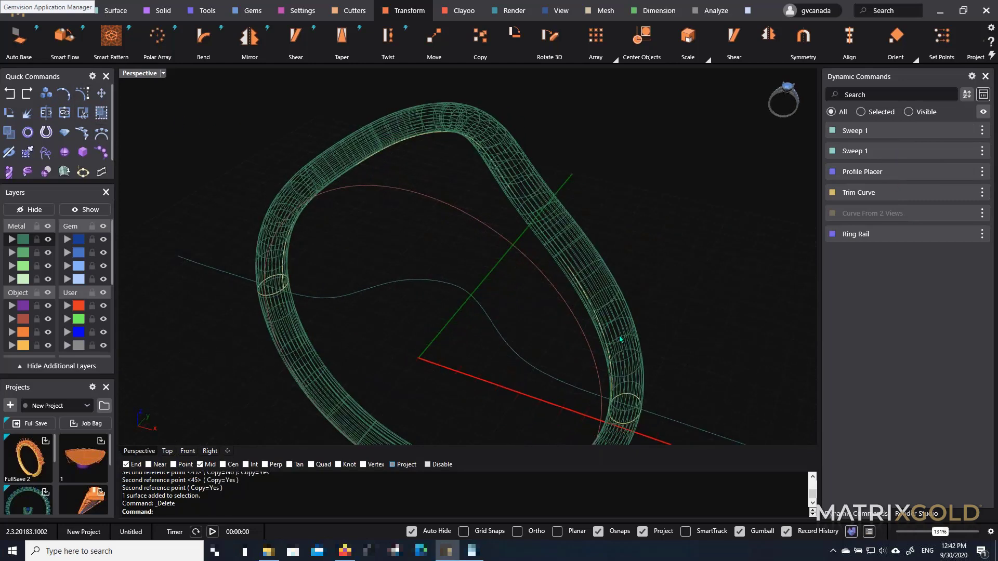
{"action": "left_click", "coordinate": [530, 170]}
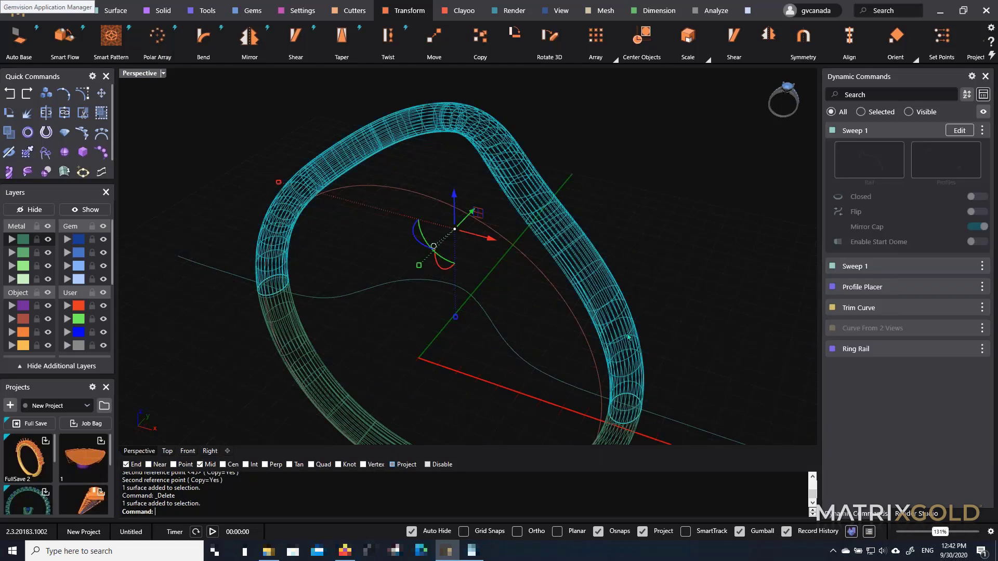
{"action": "left_click", "coordinate": [610, 222]}
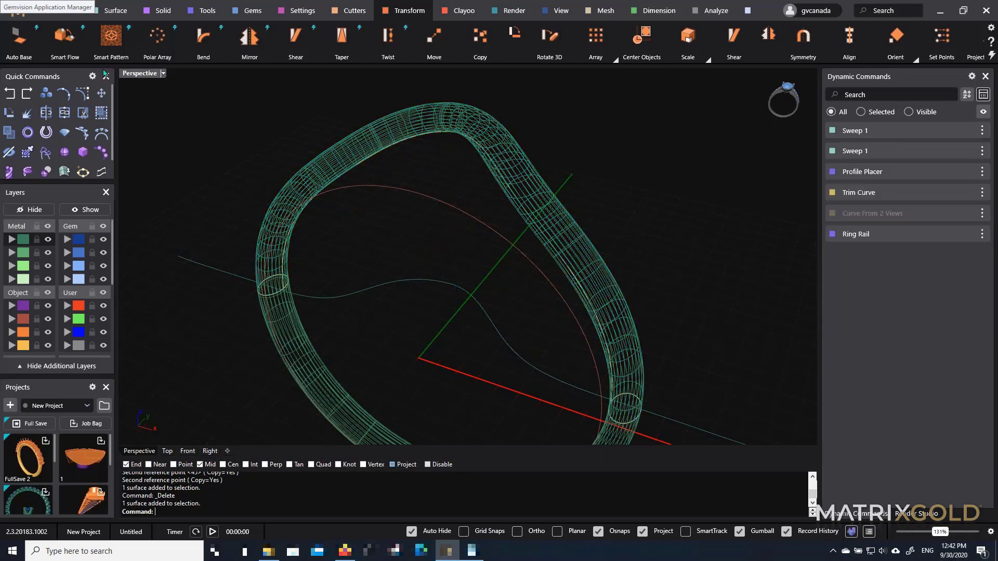
{"action": "left_click", "coordinate": [67, 12]}
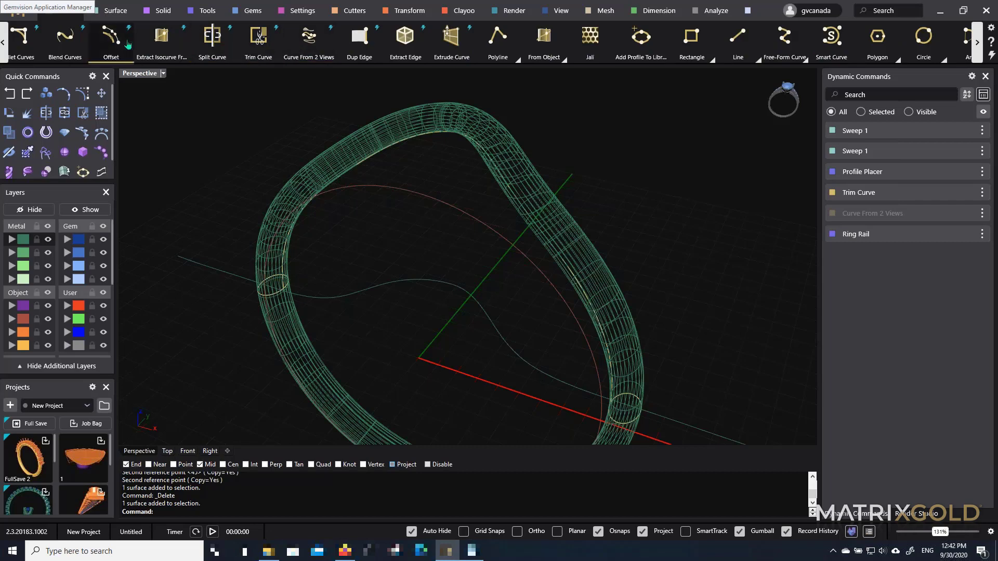
Extract an isocurve along the upper contoured sweep at surface point U 0.1 and V 0.5
{"action": "left_click", "coordinate": [161, 38]}
{"action": "left_click", "coordinate": [626, 379]}
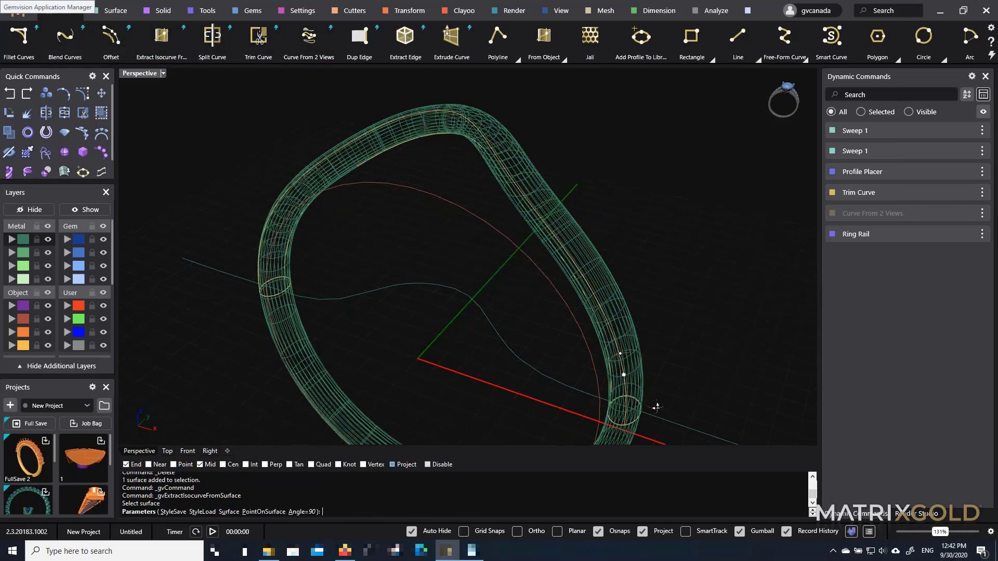
{"action": "right_click_drag", "start_coordinate": [655, 406], "coordinate": [599, 391]}
{"action": "scroll", "coordinate": [597, 381], "scroll_direction": "up", "scroll_amount": 2}
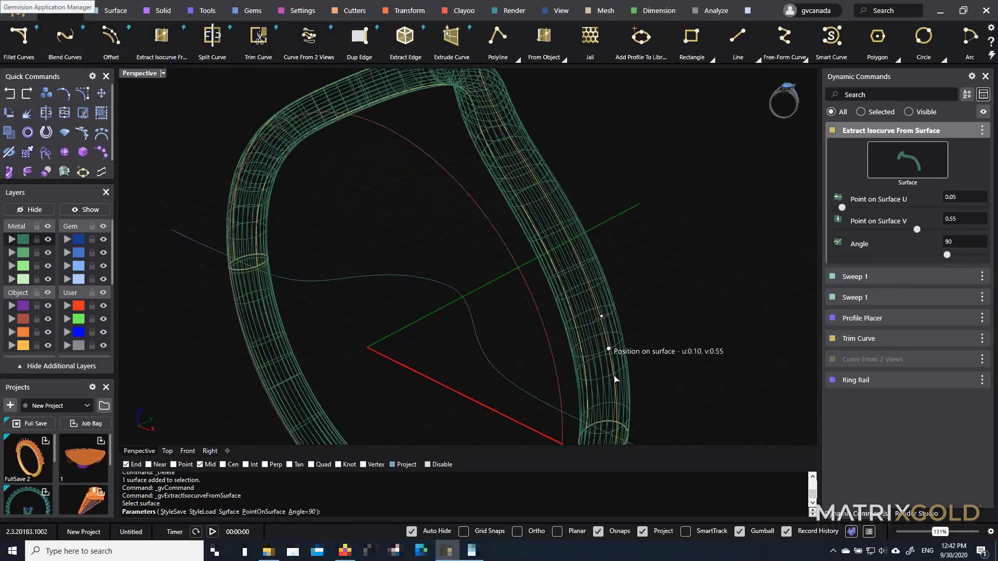
{"action": "left_click_drag", "start_coordinate": [615, 376], "coordinate": [609, 348]}
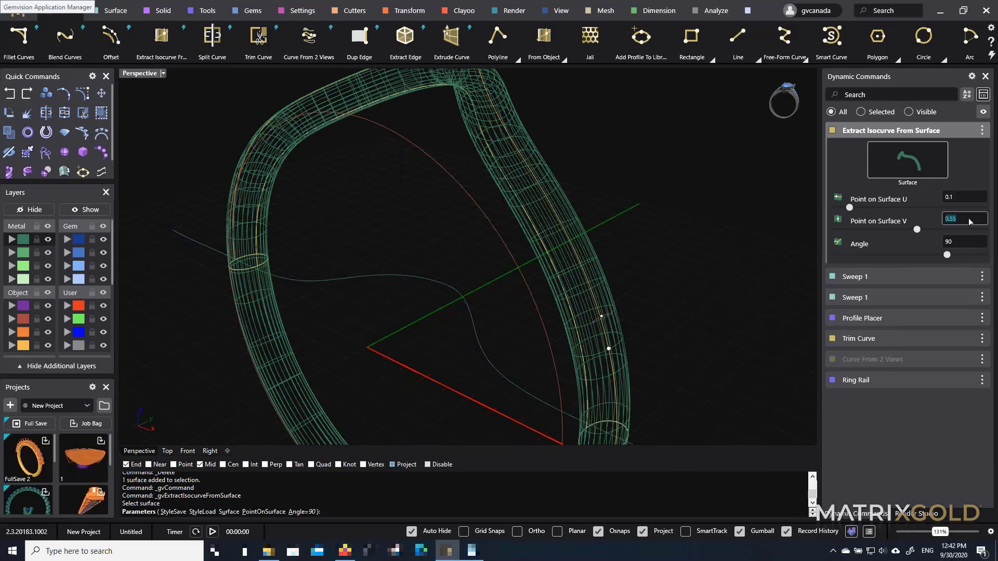
{"action": "type", "text": "0.5"}
{"action": "key", "text": "Return"}
{"action": "right_click_drag", "start_coordinate": [590, 308], "coordinate": [568, 373]}
{"action": "right_click", "coordinate": [569, 375]}
Place round diamonds along the extracted isocurve with Gems On Curve, extending the end position to about 0.95
{"action": "left_click", "coordinate": [569, 375]}
{"action": "left_click", "coordinate": [569, 375]}
{"action": "middle_click", "coordinate": [569, 372]}
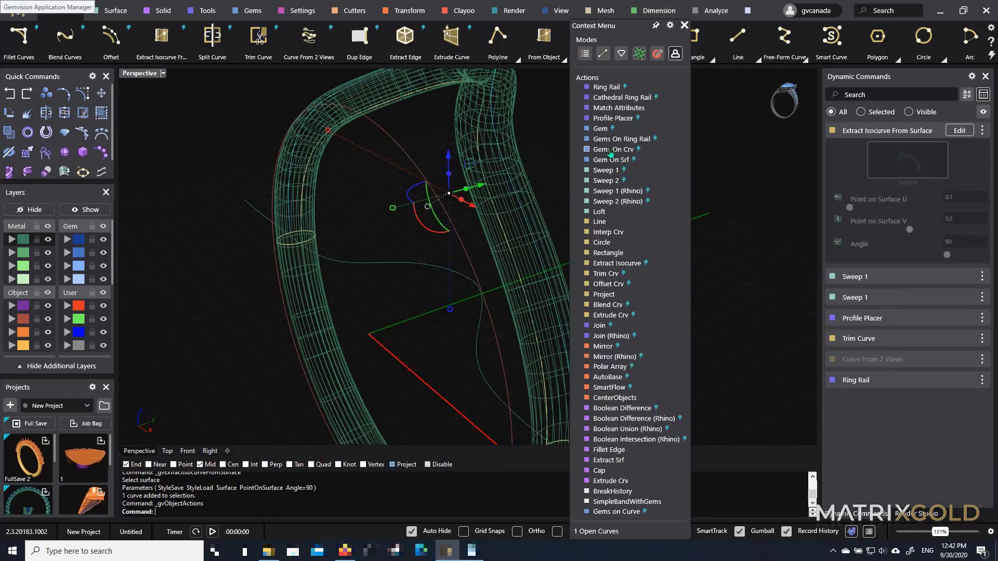
{"action": "left_click", "coordinate": [607, 140]}
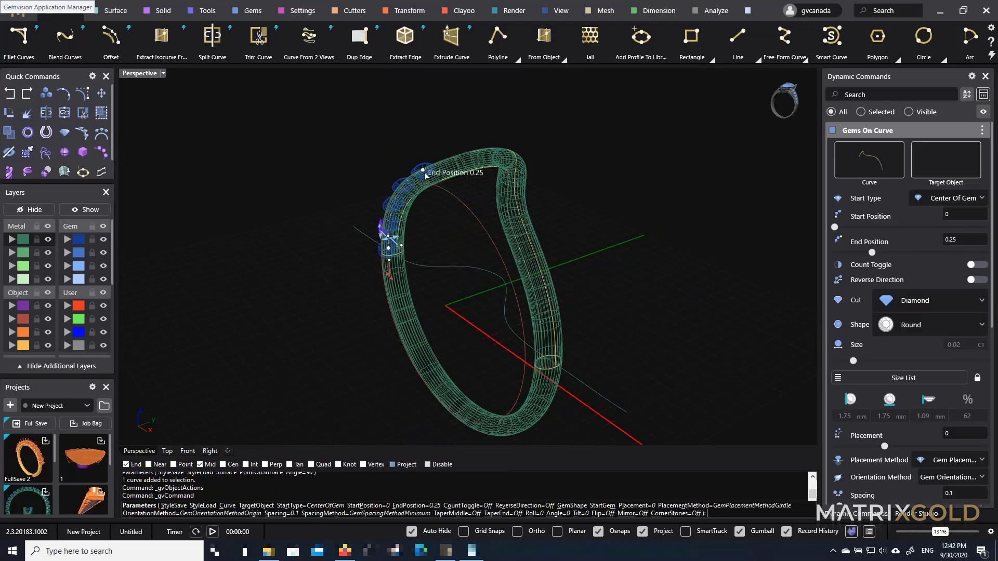
{"action": "left_click_drag", "start_coordinate": [424, 172], "coordinate": [552, 349]}
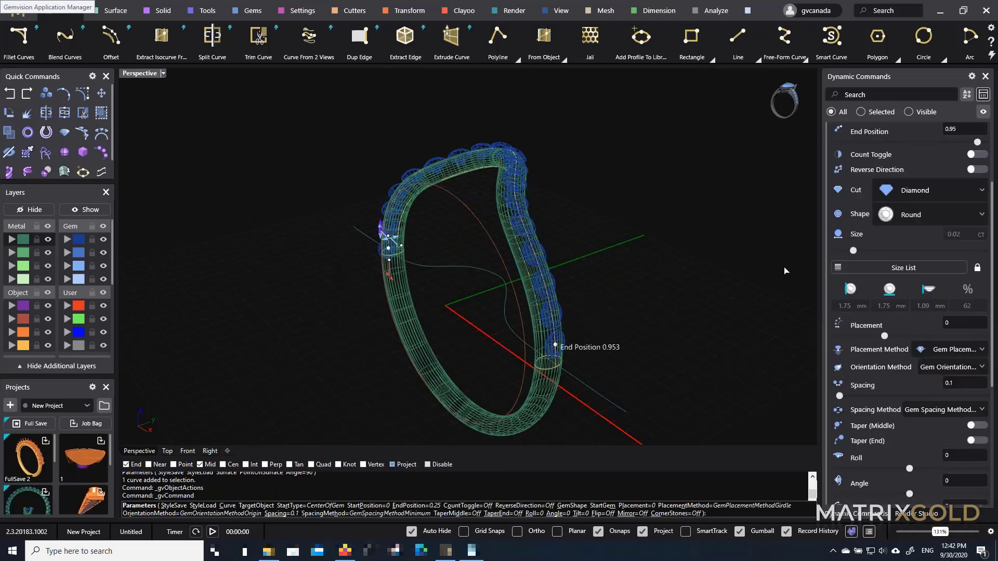
Assign the upper contoured sweep as the target object for the gems on the curve
{"action": "scroll", "coordinate": [909, 223], "scroll_direction": "up", "scroll_amount": 3}
{"action": "left_click", "coordinate": [964, 169]}
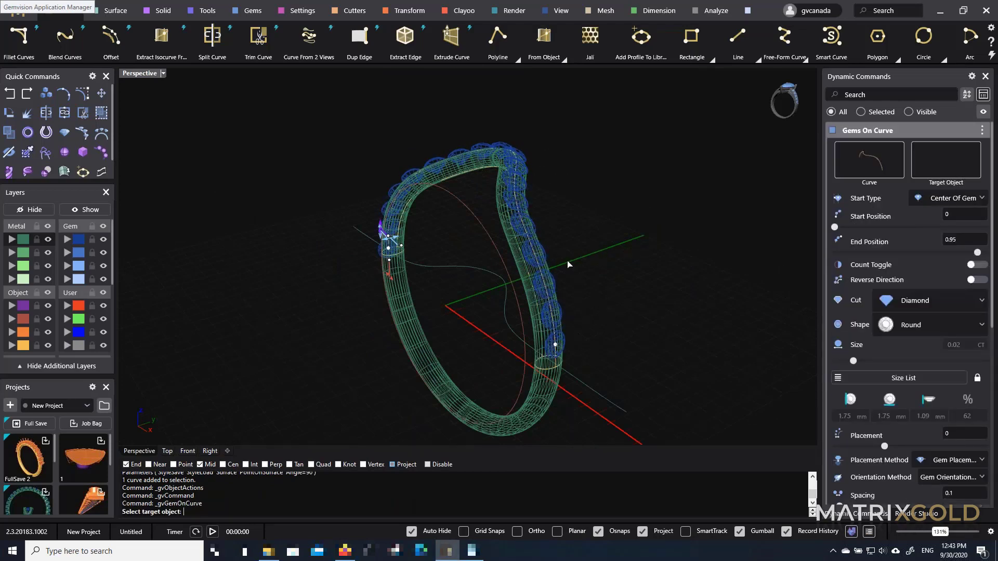
{"action": "scroll", "coordinate": [569, 262], "scroll_direction": "up", "scroll_amount": 3}
{"action": "left_click", "coordinate": [455, 284]}
Reduce the width of the gems on the curve to 1.20 mm and finish the gem placement
{"action": "scroll", "coordinate": [454, 283], "scroll_direction": "down", "scroll_amount": 4}
{"action": "right_click_drag", "start_coordinate": [460, 278], "coordinate": [609, 257]}
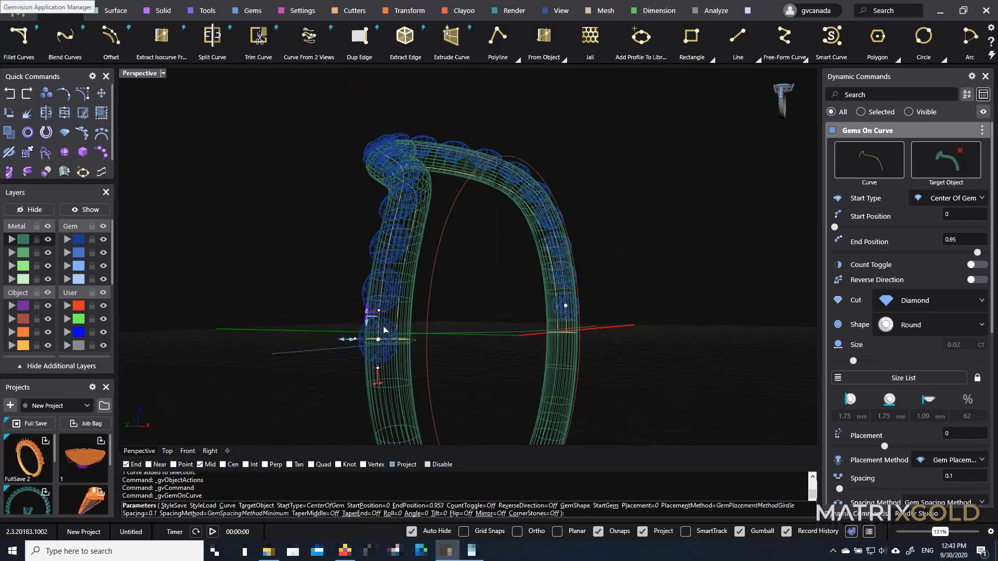
{"action": "scroll", "coordinate": [357, 294], "scroll_direction": "up", "scroll_amount": 5}
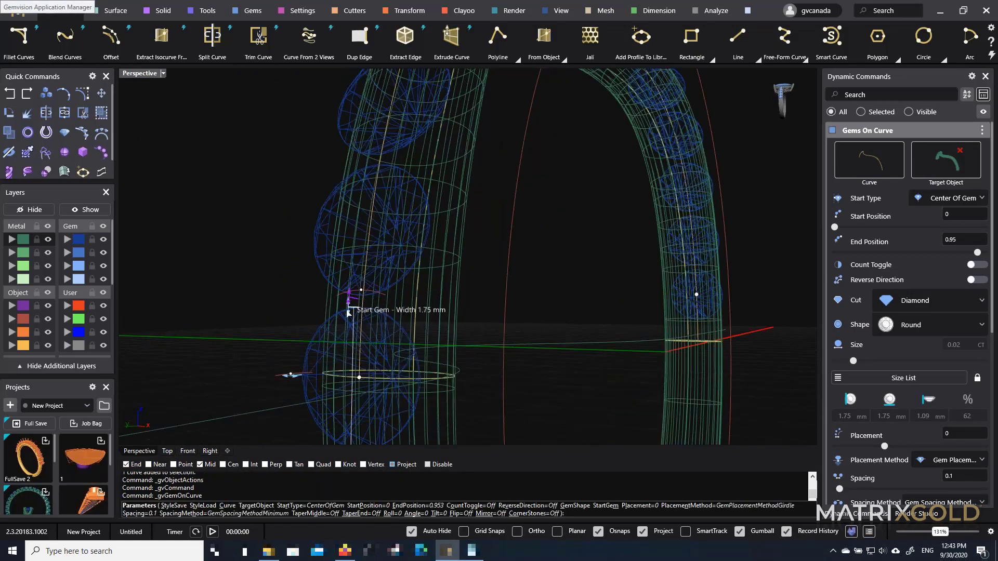
{"action": "left_click_drag", "start_coordinate": [347, 312], "coordinate": [346, 331]}
{"action": "scroll", "coordinate": [505, 179], "scroll_direction": "down", "scroll_amount": 3}
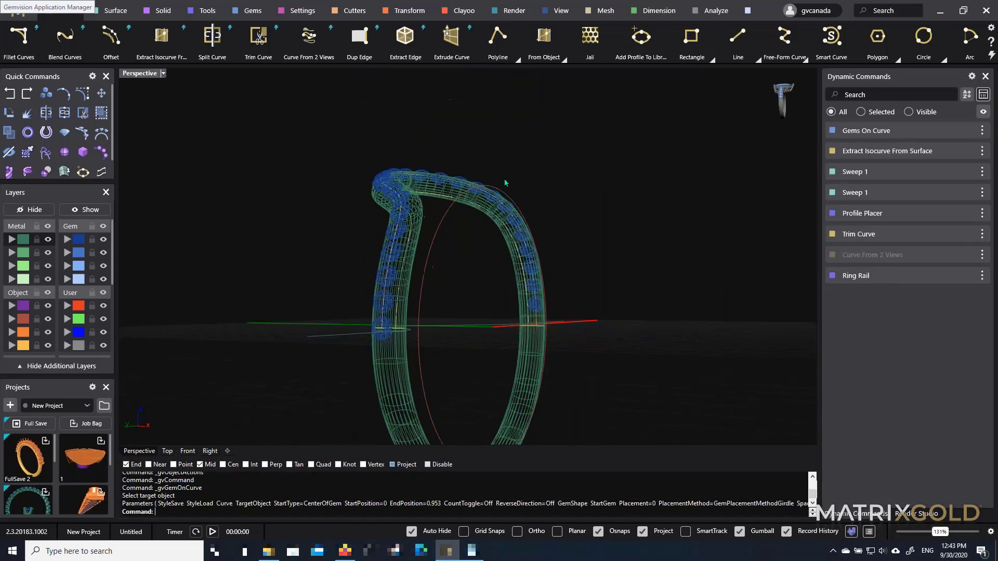
Check the row of gems from several angles and make a full save of the ring project
{"action": "right_click_drag", "start_coordinate": [504, 179], "coordinate": [411, 213]}
{"action": "scroll", "coordinate": [444, 218], "scroll_direction": "up", "scroll_amount": 5}
{"action": "scroll", "coordinate": [15, 467], "scroll_direction": "down", "scroll_amount": 2}
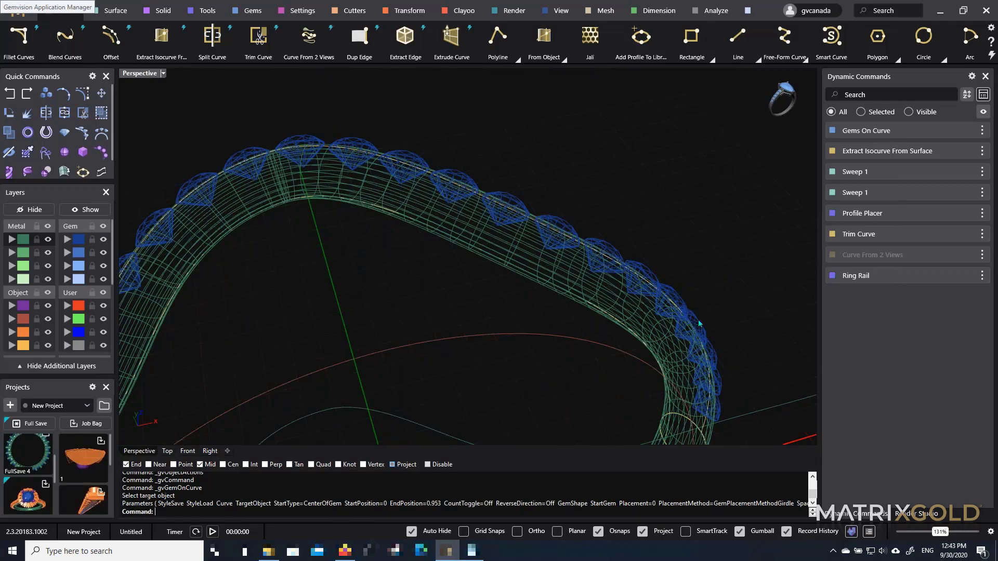
{"action": "scroll", "coordinate": [700, 323], "scroll_direction": "down", "scroll_amount": 4}
{"action": "right_click_drag", "start_coordinate": [548, 329], "coordinate": [438, 376]}
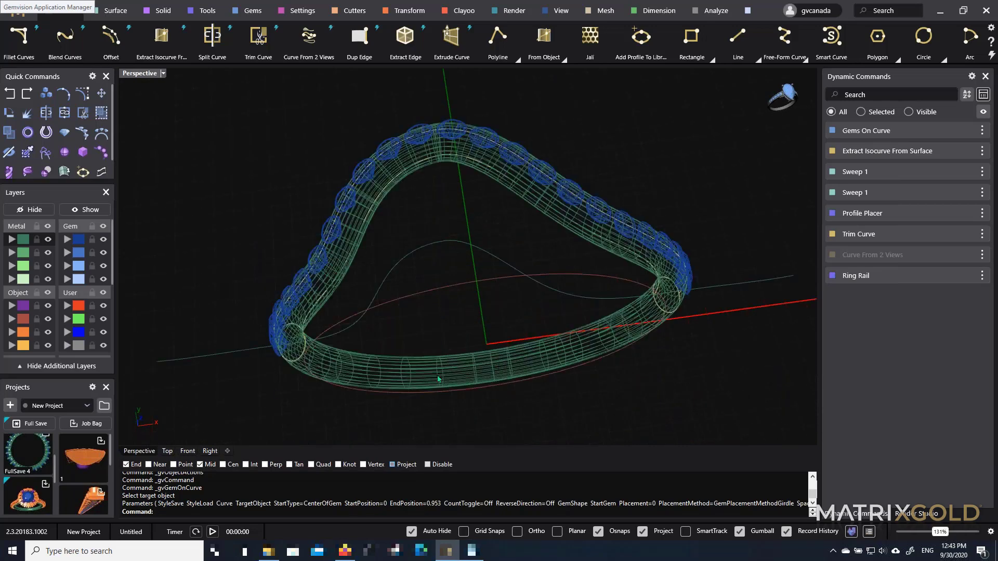
{"action": "left_click", "coordinate": [36, 422]}
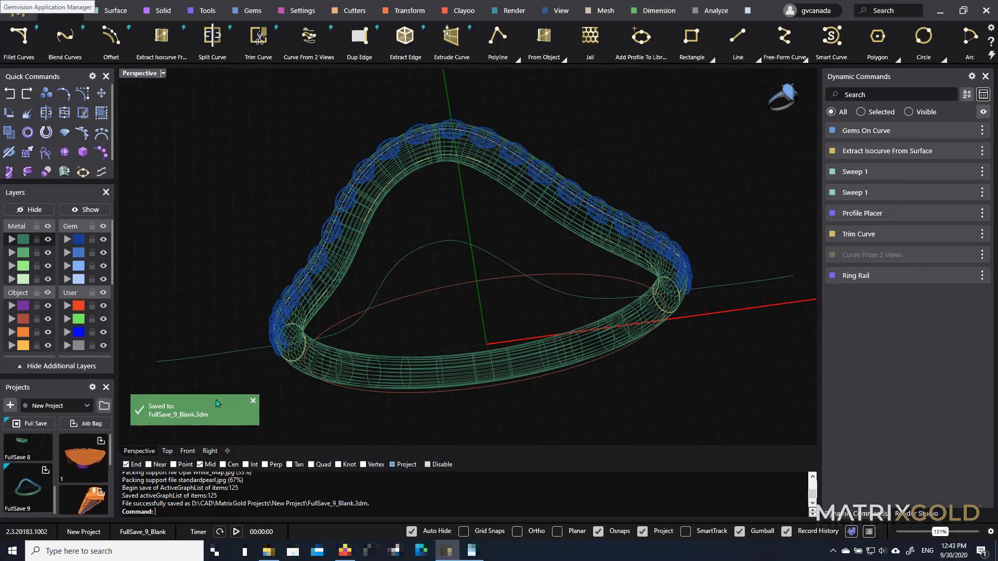
Select the whole ring with its gems and curves and export it to the job bag
{"action": "scroll", "coordinate": [391, 284], "scroll_direction": "down", "scroll_amount": 4}
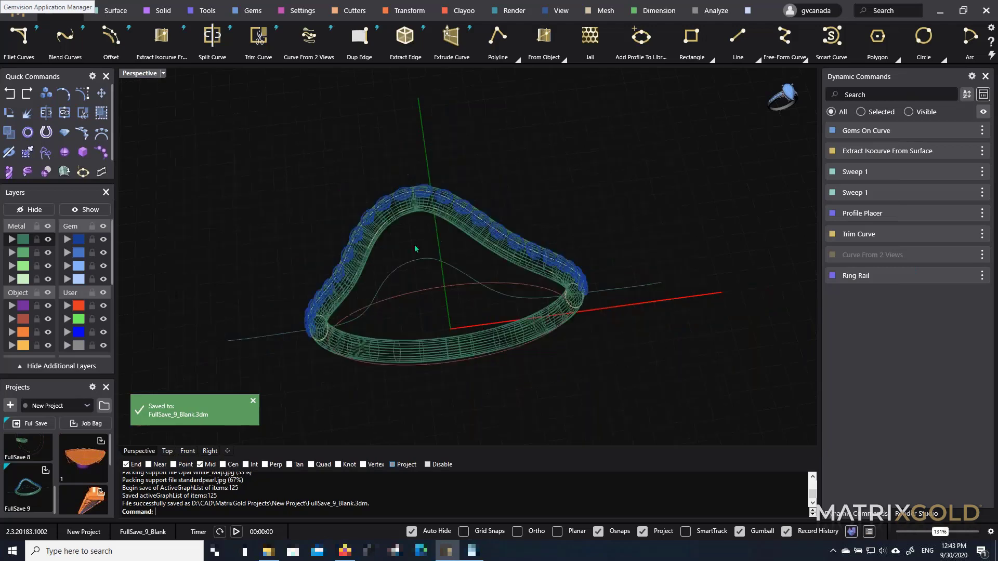
{"action": "right_click_drag", "start_coordinate": [417, 247], "coordinate": [390, 229]}
{"action": "left_click_drag", "start_coordinate": [196, 178], "coordinate": [712, 435]}
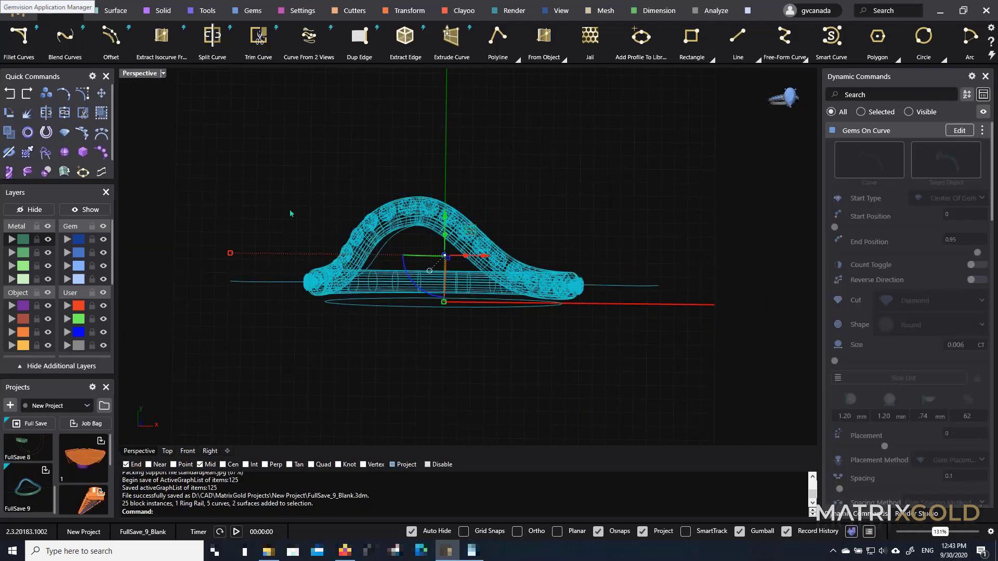
{"action": "left_click", "coordinate": [85, 424]}
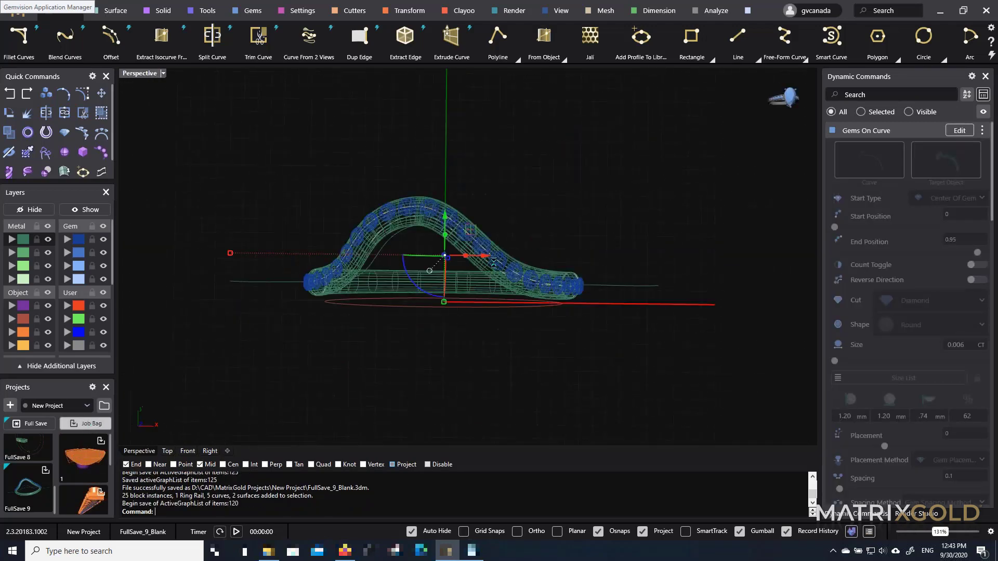
{"action": "left_click", "coordinate": [471, 350]}
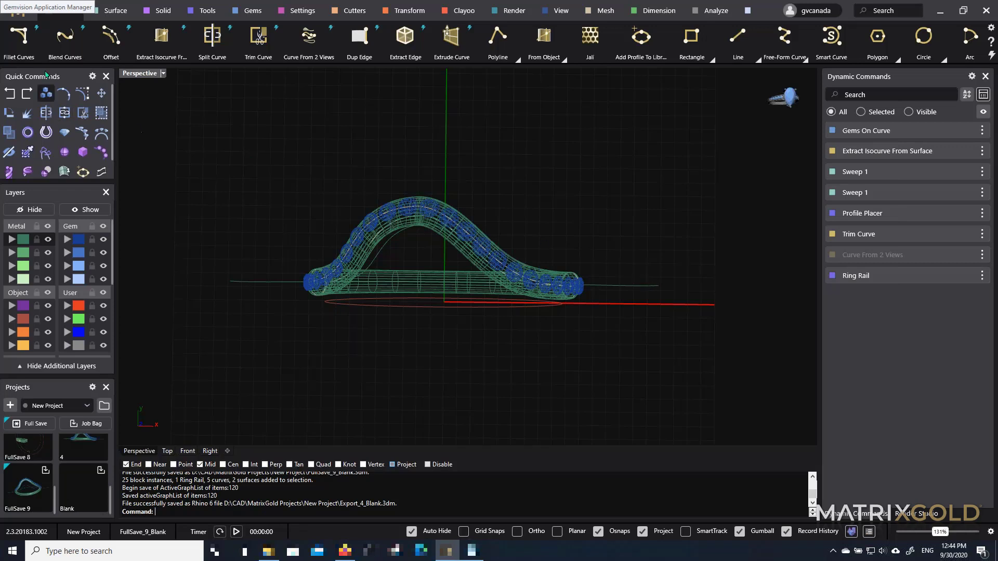
Start a new file without saving the current changes and maximize the Perspective view
{"action": "left_click", "coordinate": [18, 13]}
{"action": "left_click", "coordinate": [84, 49]}
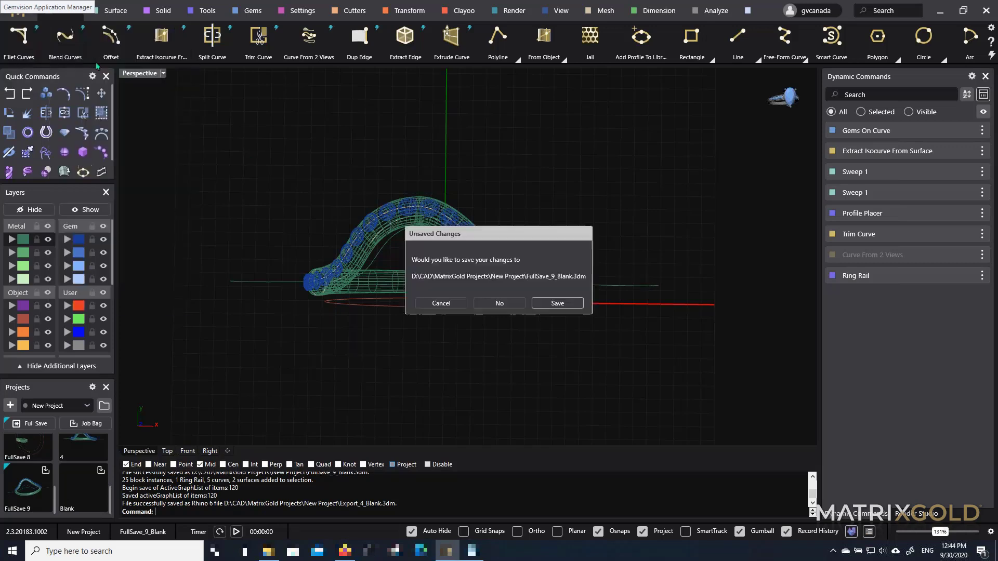
{"action": "left_click", "coordinate": [512, 306]}
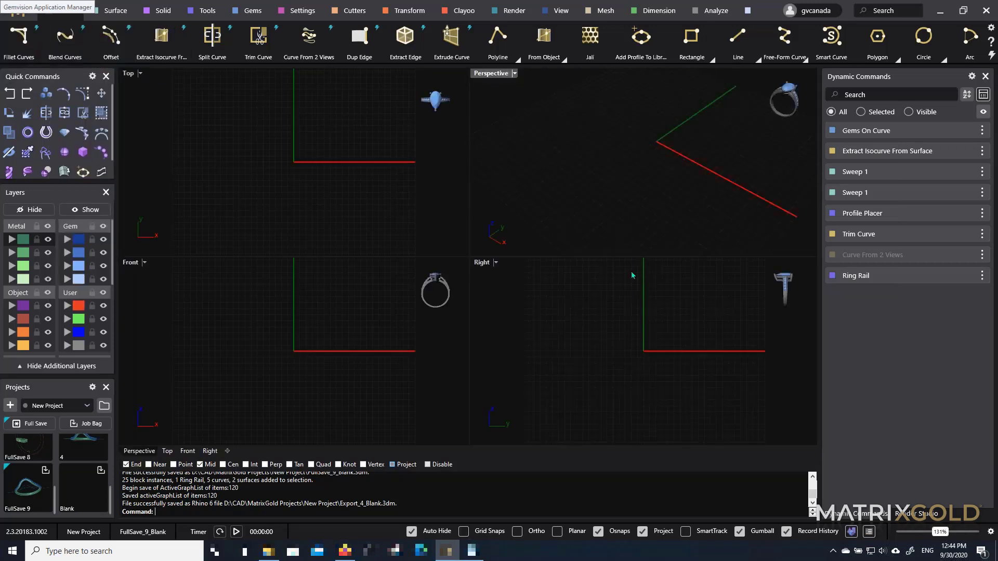
{"action": "double_click", "coordinate": [491, 73]}
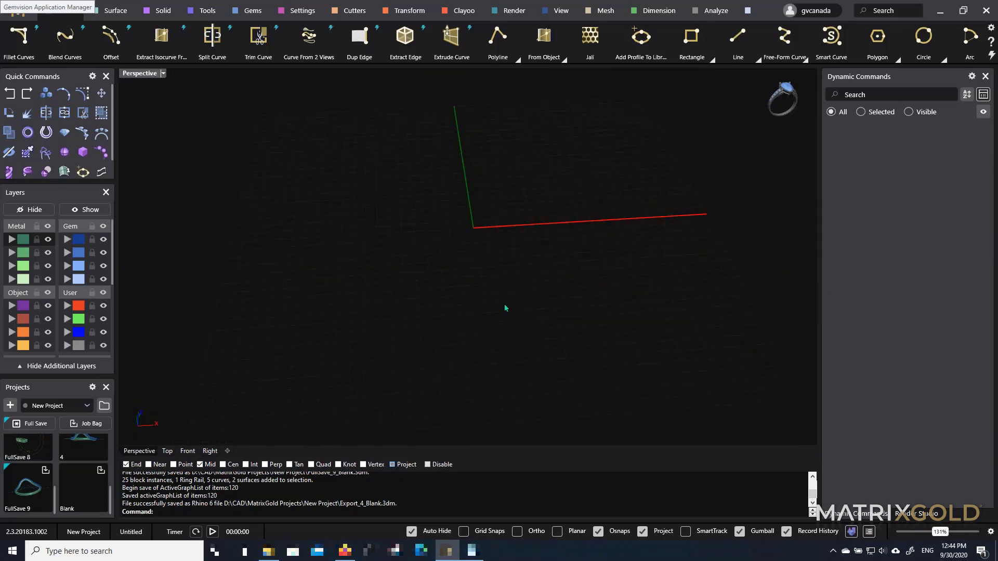
{"action": "scroll", "coordinate": [53, 498], "scroll_direction": "up", "scroll_amount": 2}
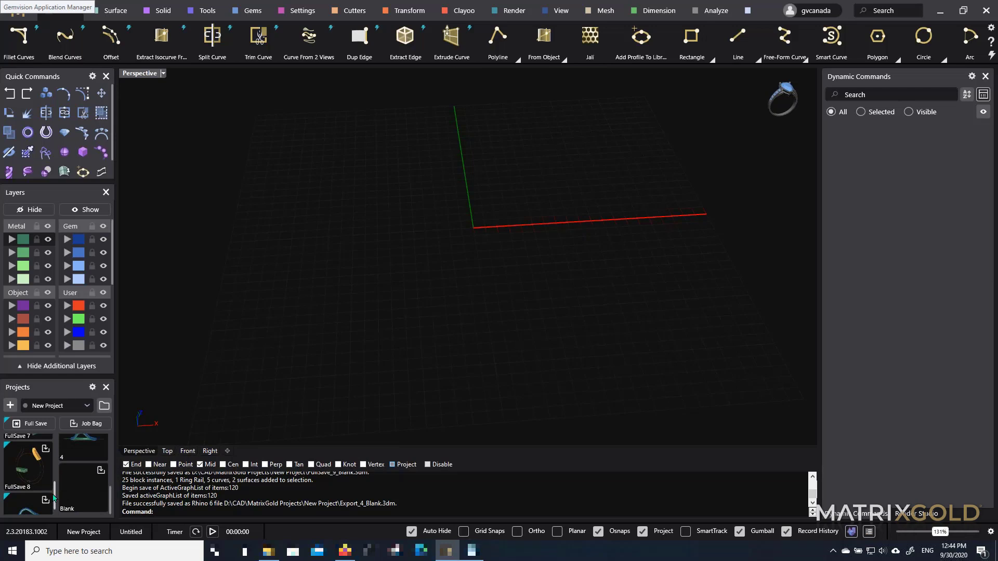
{"action": "scroll", "coordinate": [54, 497], "scroll_direction": "up", "scroll_amount": 10}
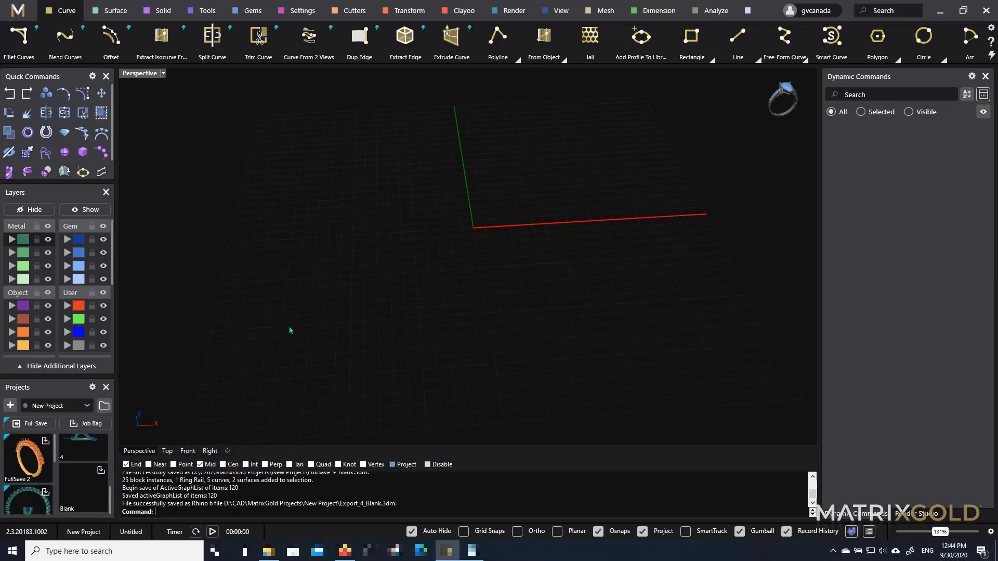
{"action": "right_click_drag", "start_coordinate": [400, 258], "coordinate": [401, 242]}
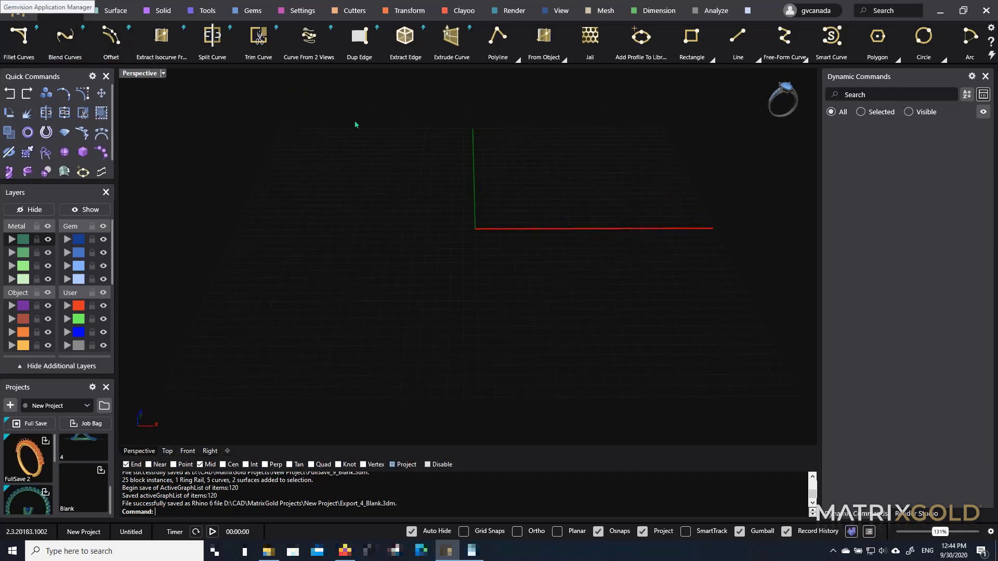
Create a ring rail in US finger size 7
{"action": "left_click", "coordinate": [28, 132]}
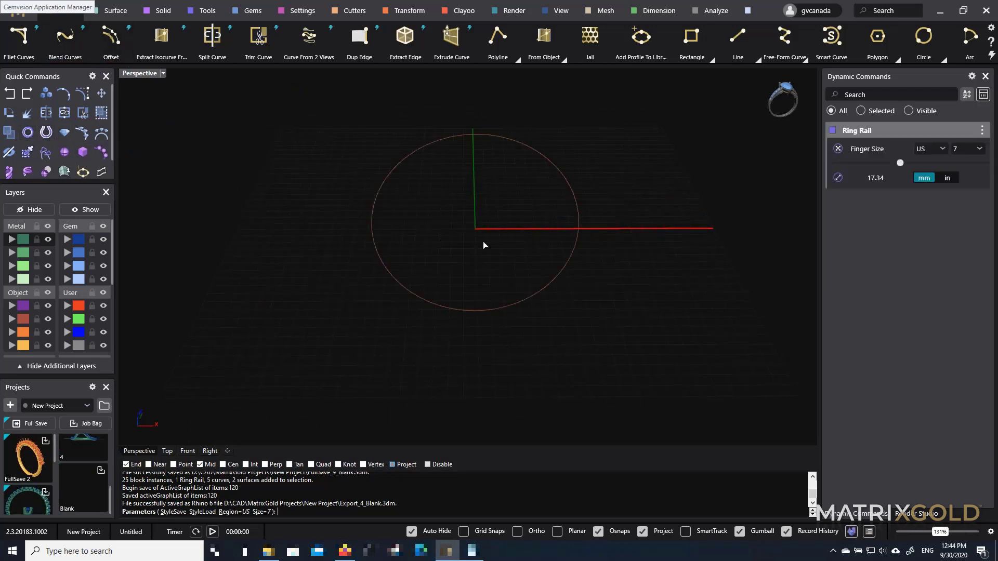
{"action": "right_click_drag", "start_coordinate": [483, 241], "coordinate": [420, 232]}
{"action": "scroll", "coordinate": [423, 240], "scroll_direction": "down", "scroll_amount": 2}
{"action": "right_click", "coordinate": [512, 191]}
Extrude the ring rail to both sides with a distance of 5.6 mm, leaving it uncapped
{"action": "scroll", "coordinate": [516, 161], "scroll_direction": "up", "scroll_amount": 4}
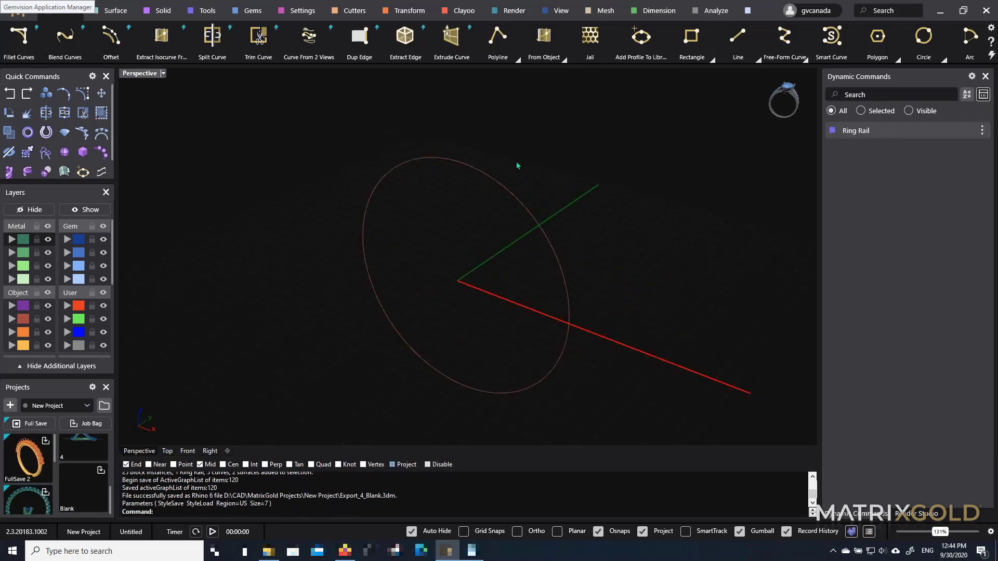
{"action": "right_click_drag", "start_coordinate": [516, 162], "coordinate": [533, 177]}
{"action": "left_click", "coordinate": [534, 177]}
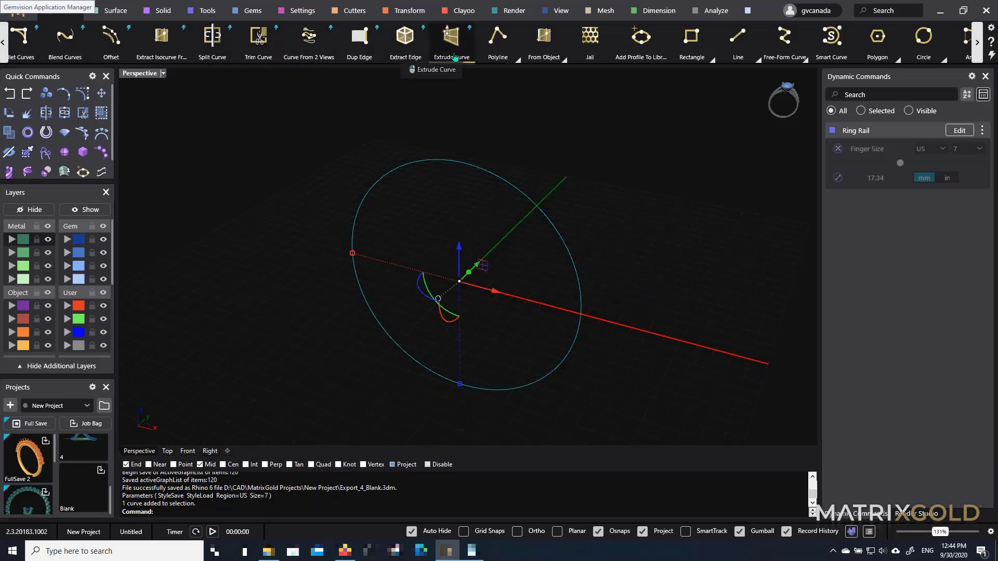
{"action": "left_click", "coordinate": [452, 52]}
{"action": "right_click_drag", "start_coordinate": [542, 215], "coordinate": [771, 239]}
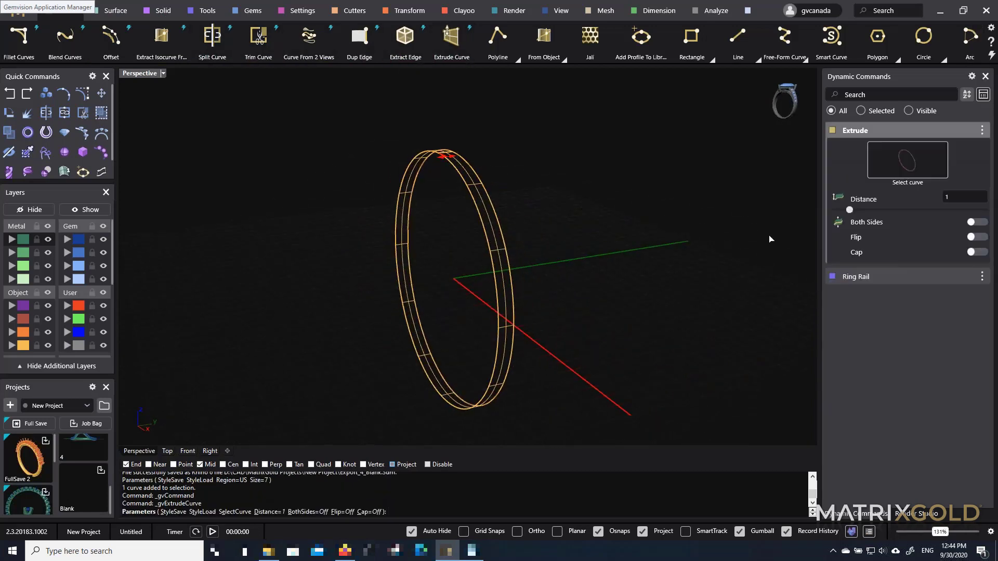
{"action": "left_click", "coordinate": [980, 225]}
{"action": "left_click_drag", "start_coordinate": [438, 174], "coordinate": [367, 208]}
{"action": "right_click", "coordinate": [400, 249]}
Switch the Perspective view to the Shaded display mode and view the extruded band
{"action": "scroll", "coordinate": [400, 251], "scroll_direction": "down", "scroll_amount": 4}
{"action": "right_click_drag", "start_coordinate": [229, 122], "coordinate": [264, 123]}
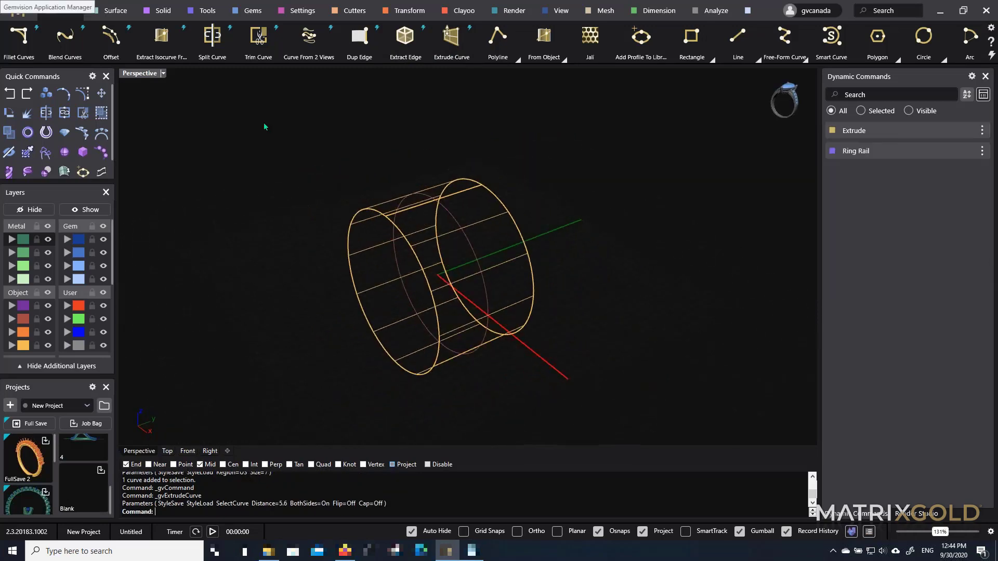
{"action": "left_click", "coordinate": [163, 73]}
{"action": "left_click", "coordinate": [187, 97]}
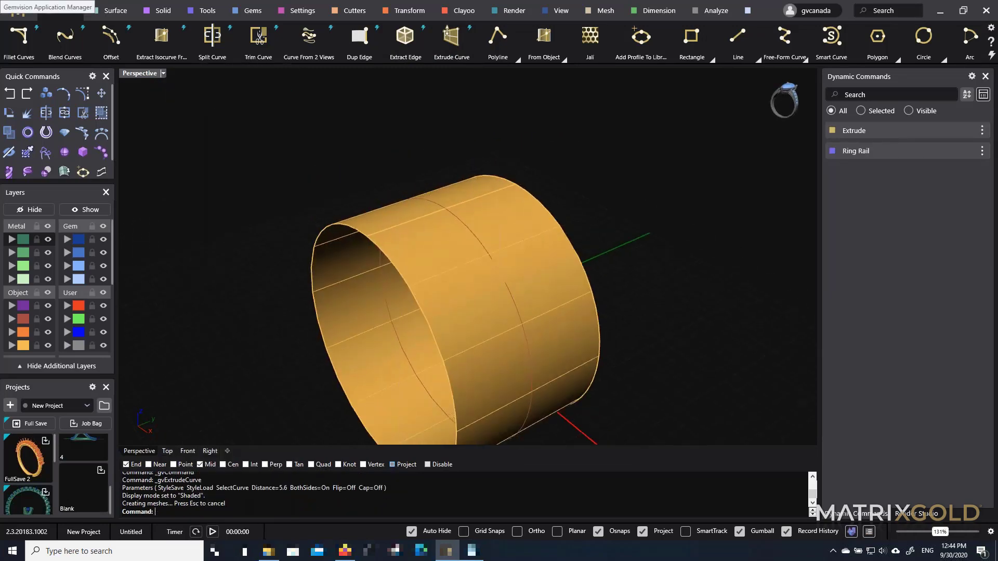
{"action": "right_click_drag", "start_coordinate": [493, 246], "coordinate": [536, 252]}
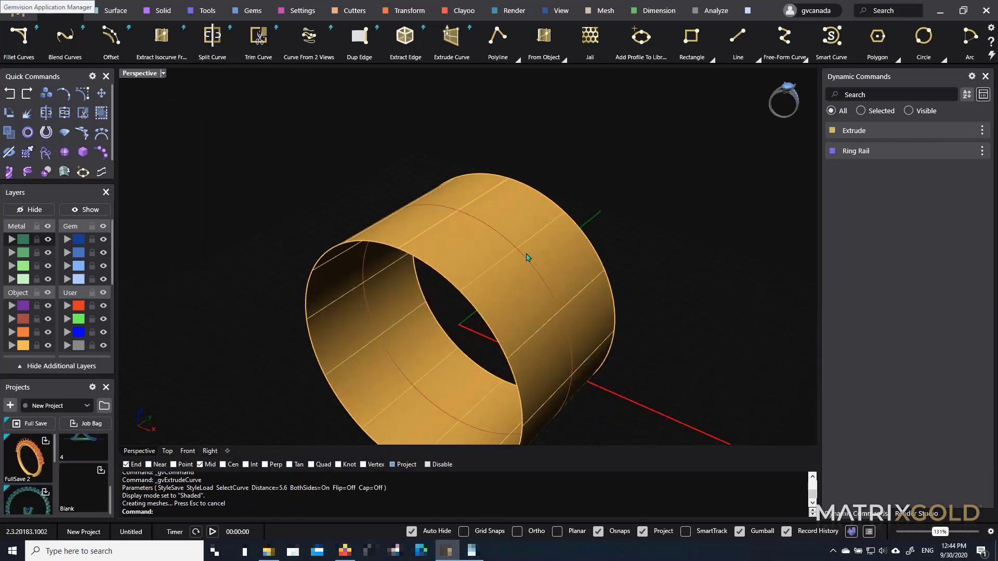
Extrude the ring rail to both sides as a capped solid wider than the existing band
{"action": "left_click", "coordinate": [526, 256]}
{"action": "left_click", "coordinate": [552, 280]}
{"action": "left_click", "coordinate": [164, 12]}
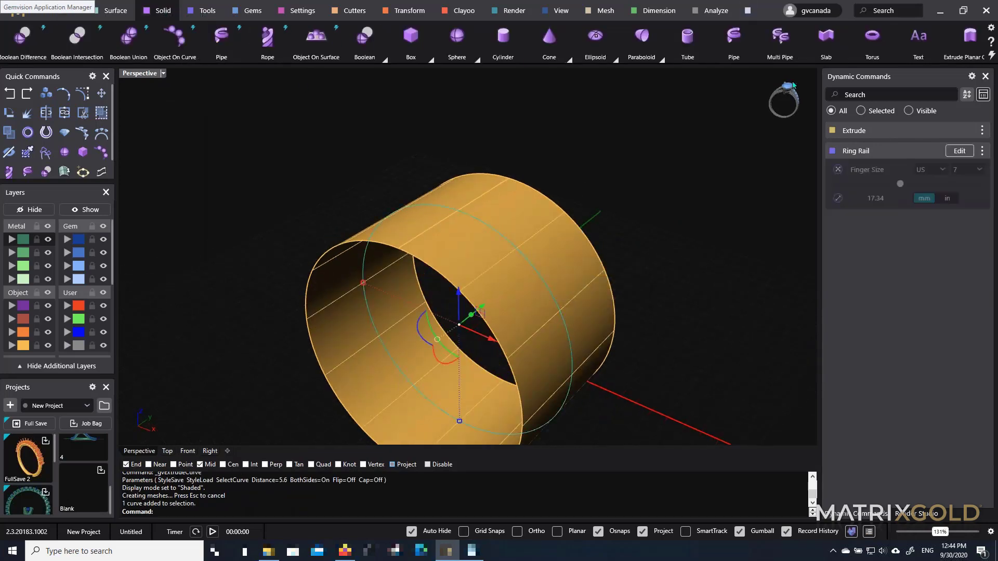
{"action": "left_click", "coordinate": [970, 36]}
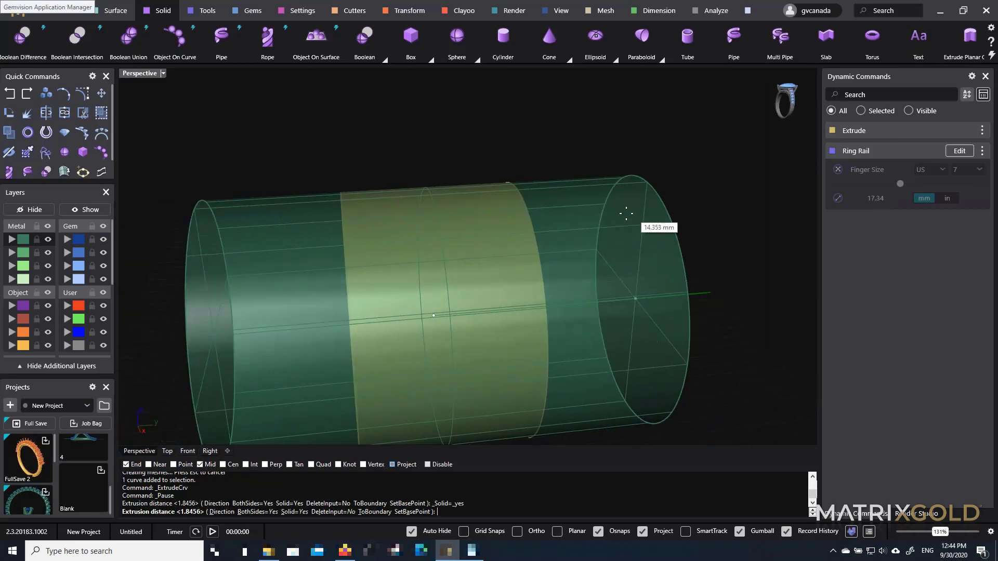
{"action": "left_click", "coordinate": [587, 241]}
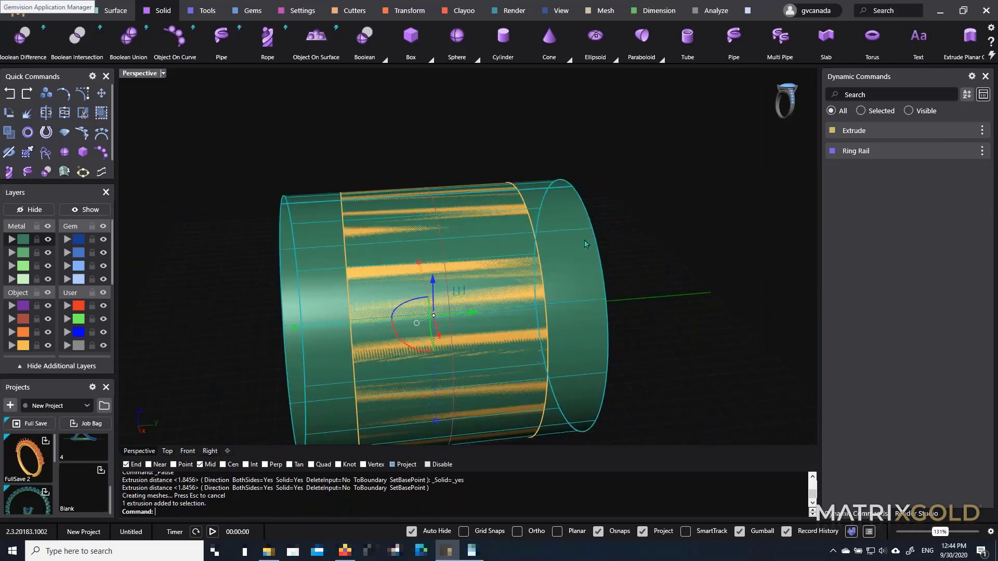
Rescale the solid extrusion narrower and wider along its axis, accepting the broken history, and delete the solid
{"action": "right_click_drag", "start_coordinate": [586, 244], "coordinate": [661, 204]}
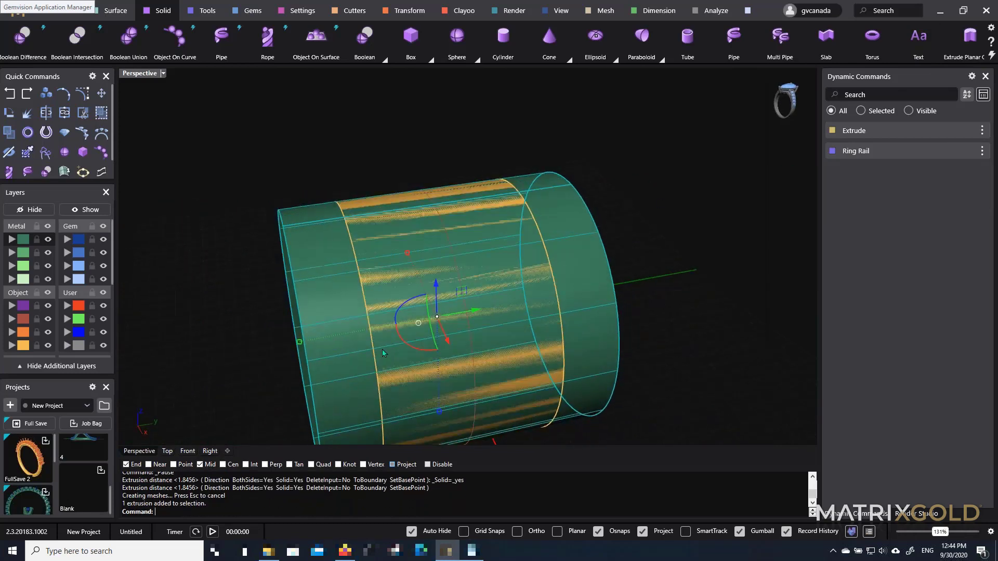
{"action": "scroll", "coordinate": [303, 339], "scroll_direction": "up", "scroll_amount": 5}
{"action": "left_click_drag", "start_coordinate": [304, 339], "coordinate": [357, 325]}
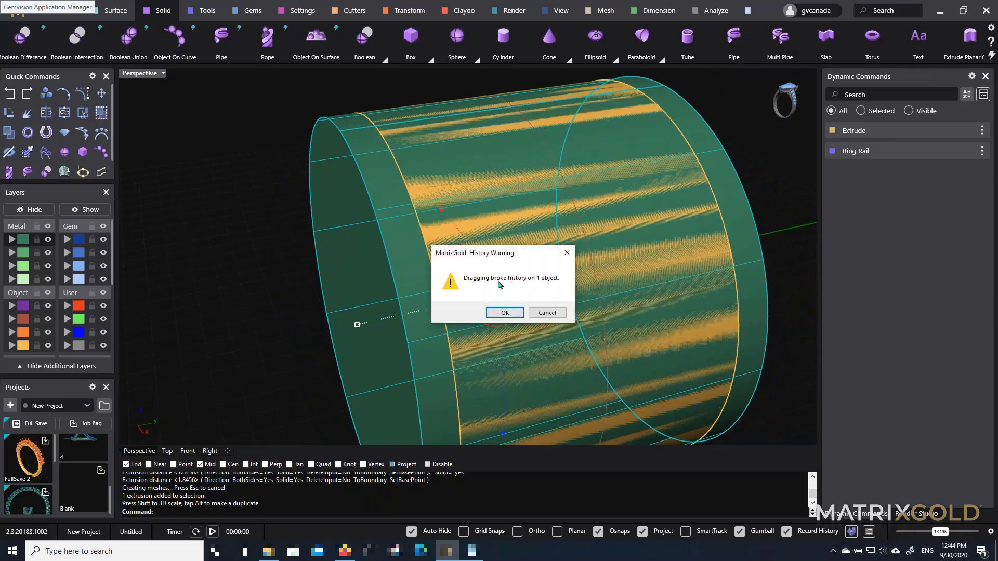
{"action": "left_click", "coordinate": [505, 313]}
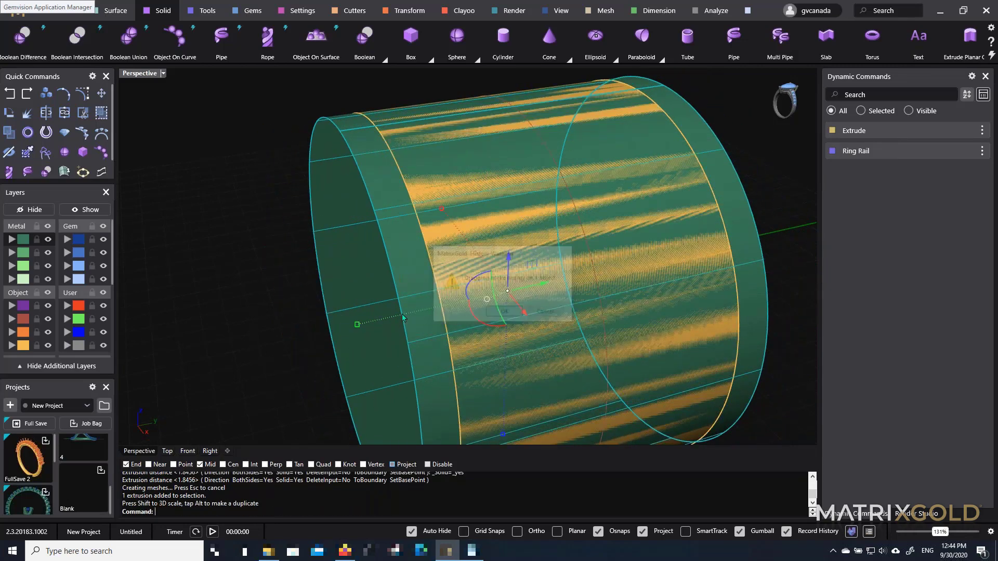
{"action": "left_click_drag", "start_coordinate": [356, 324], "coordinate": [291, 340]}
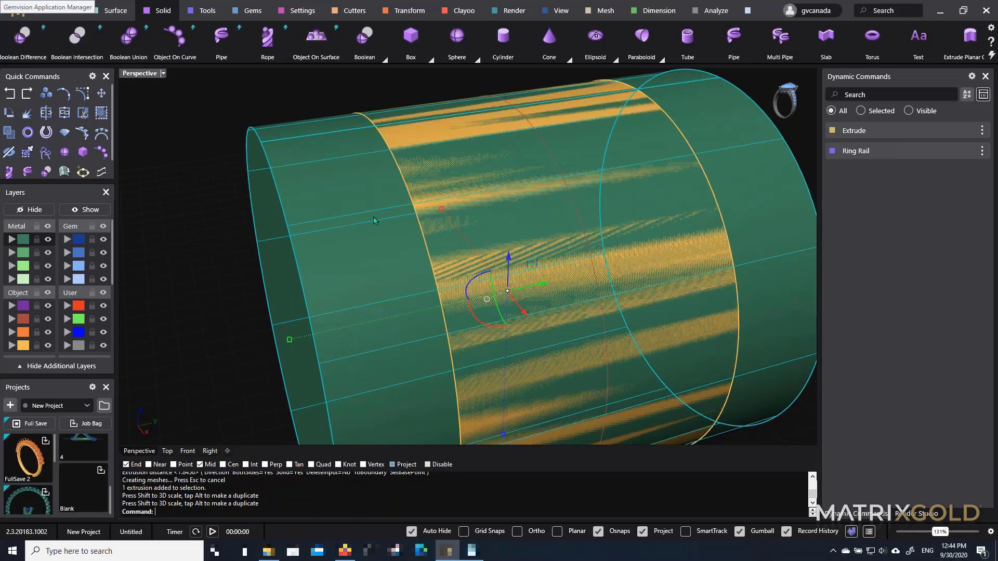
{"action": "key", "text": "Delete"}
Reopen the remaining band's history-based extrusion for editing and set its distance to 5.4 mm, extruded to both sides
{"action": "left_click", "coordinate": [565, 147]}
{"action": "right_click", "coordinate": [570, 133]}
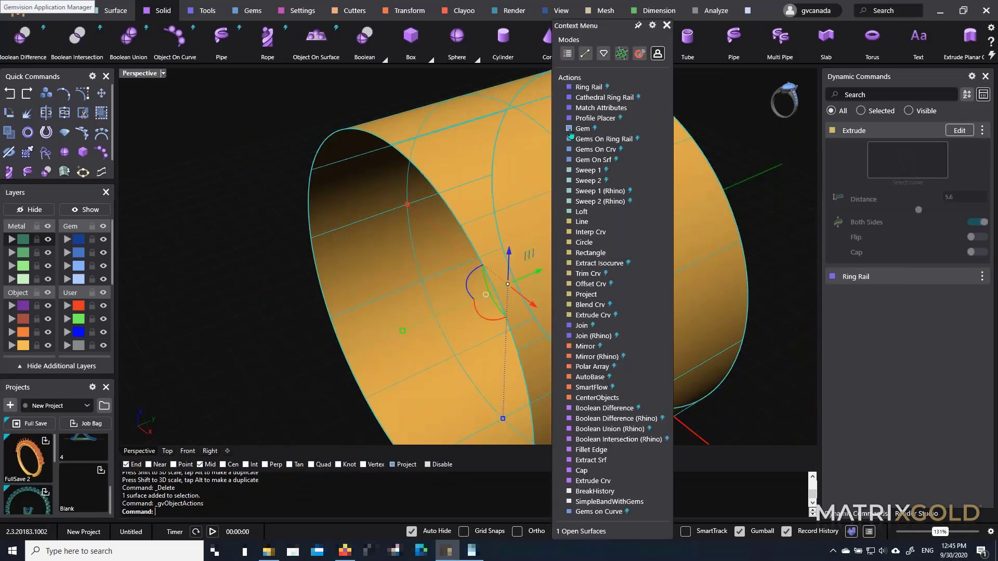
{"action": "left_click", "coordinate": [567, 54]}
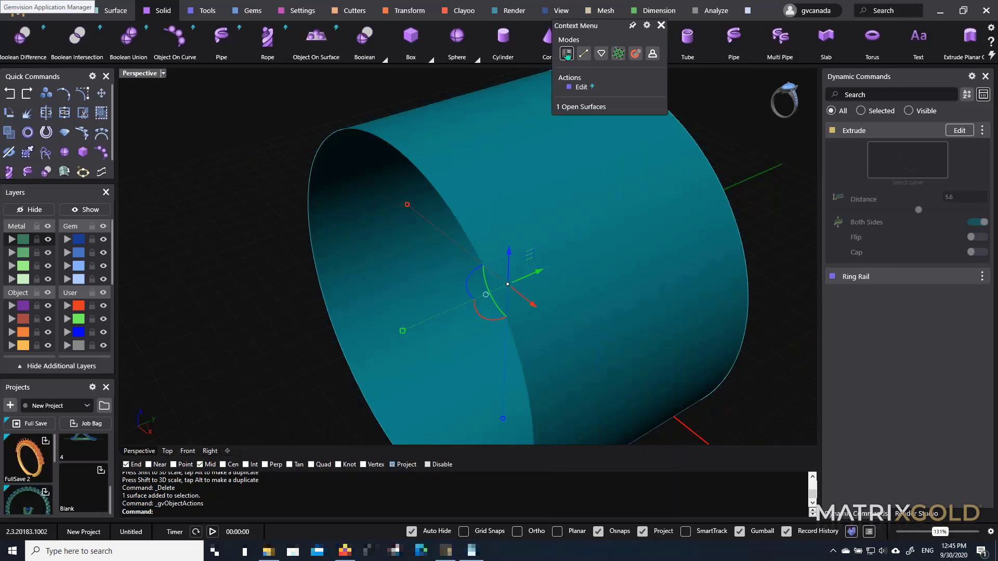
{"action": "left_click", "coordinate": [585, 88]}
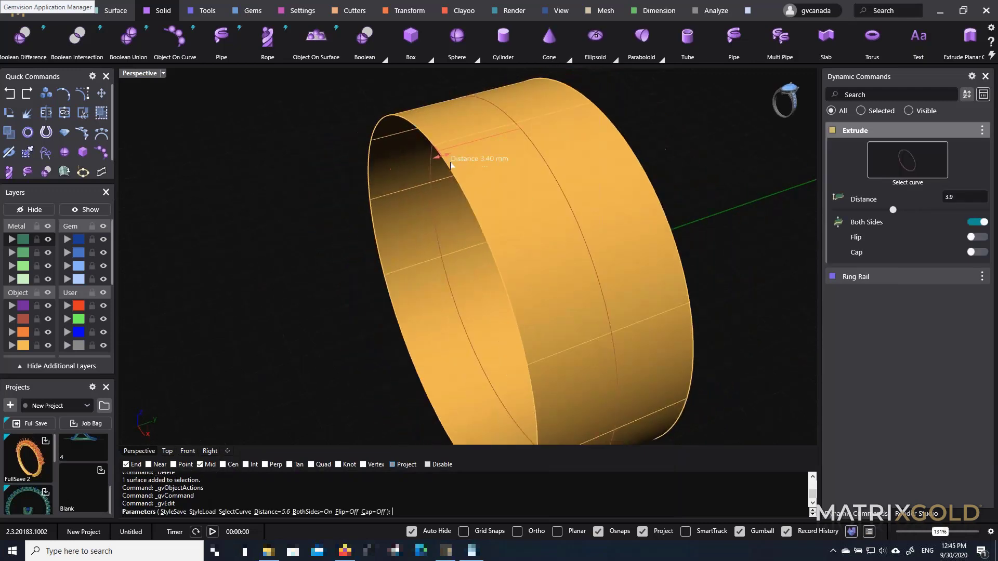
{"action": "left_click_drag", "start_coordinate": [451, 165], "coordinate": [386, 214]}
{"action": "scroll", "coordinate": [389, 214], "scroll_direction": "down", "scroll_amount": 3}
{"action": "right_click", "coordinate": [388, 214]}
Create an Auto Base from the extruded band surface and shift the flat base along the X axis until it is centred on the ring
{"action": "right_click_drag", "start_coordinate": [446, 212], "coordinate": [536, 226]}
{"action": "left_click", "coordinate": [507, 216]}
{"action": "scroll", "coordinate": [530, 233], "scroll_direction": "down", "scroll_amount": 2}
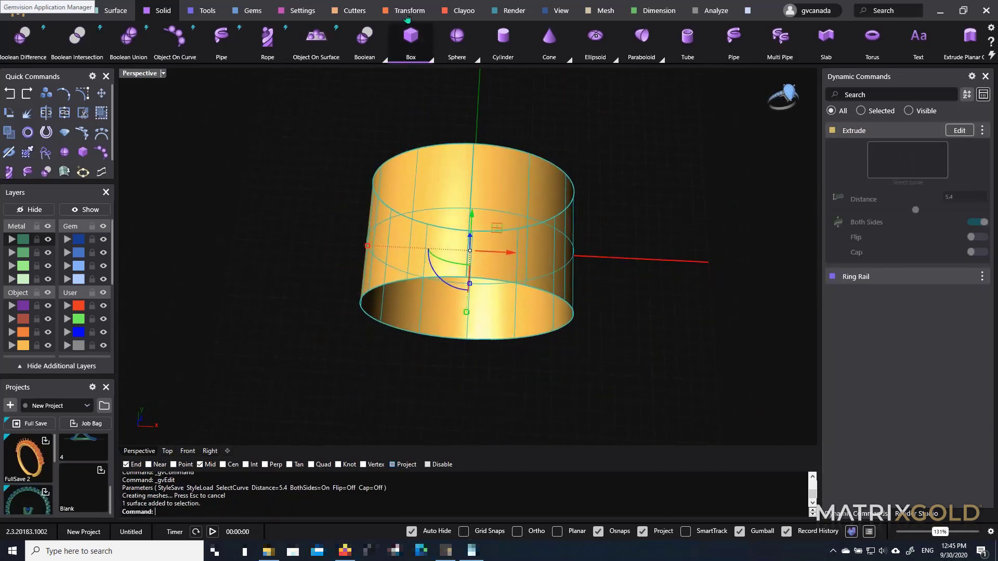
{"action": "left_click", "coordinate": [407, 16]}
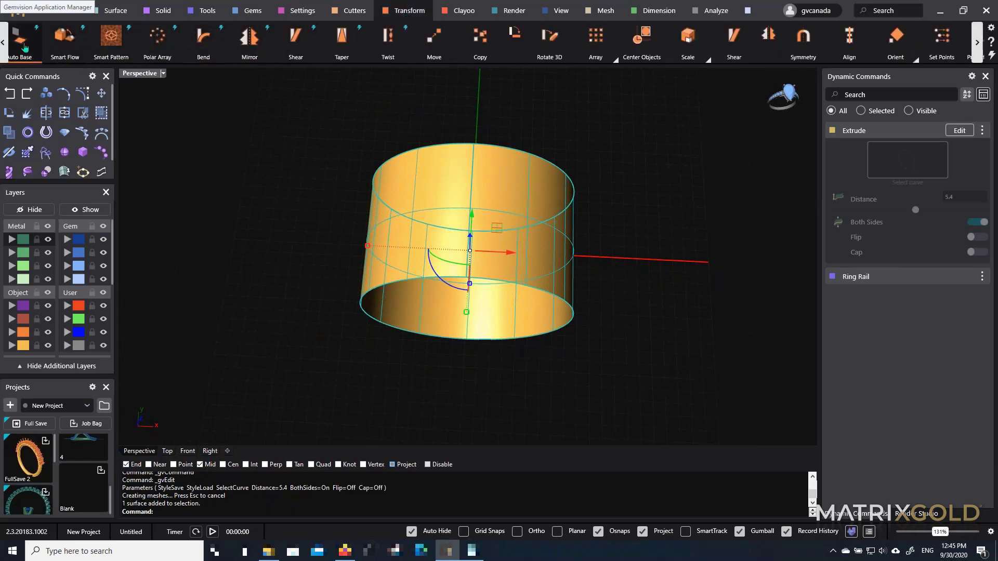
{"action": "left_click", "coordinate": [22, 42]}
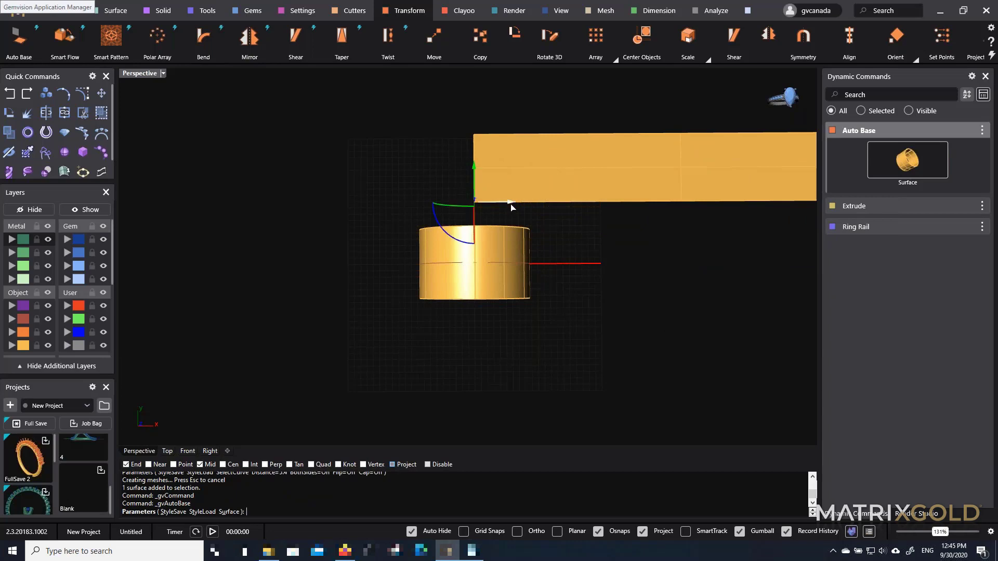
{"action": "left_click_drag", "start_coordinate": [510, 204], "coordinate": [304, 211]}
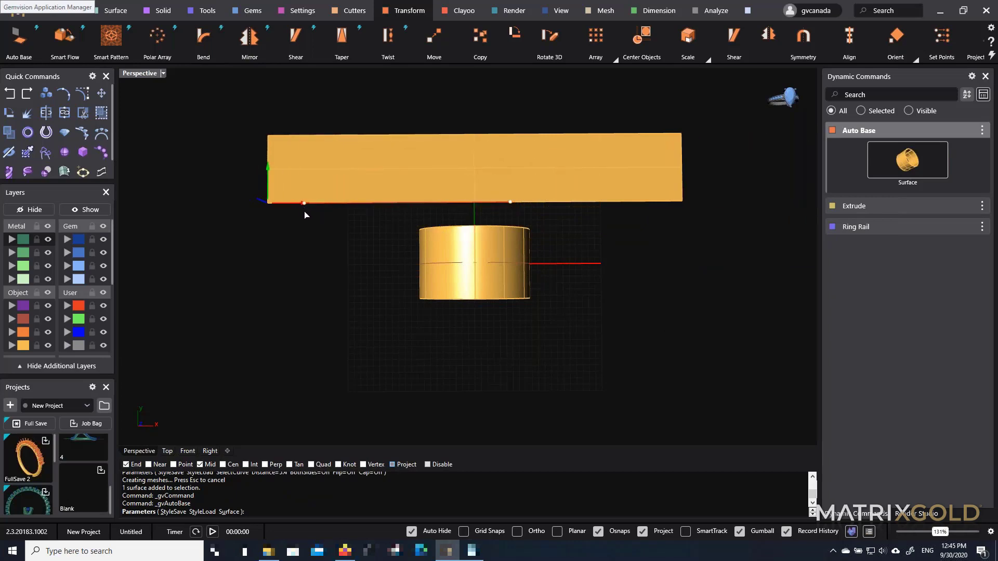
{"action": "right_click", "coordinate": [462, 194]}
{"action": "scroll", "coordinate": [478, 199], "scroll_direction": "up", "scroll_amount": 4}
{"action": "right_click_drag", "start_coordinate": [611, 292], "coordinate": [575, 229]}
{"action": "scroll", "coordinate": [615, 272], "scroll_direction": "up", "scroll_amount": 2}
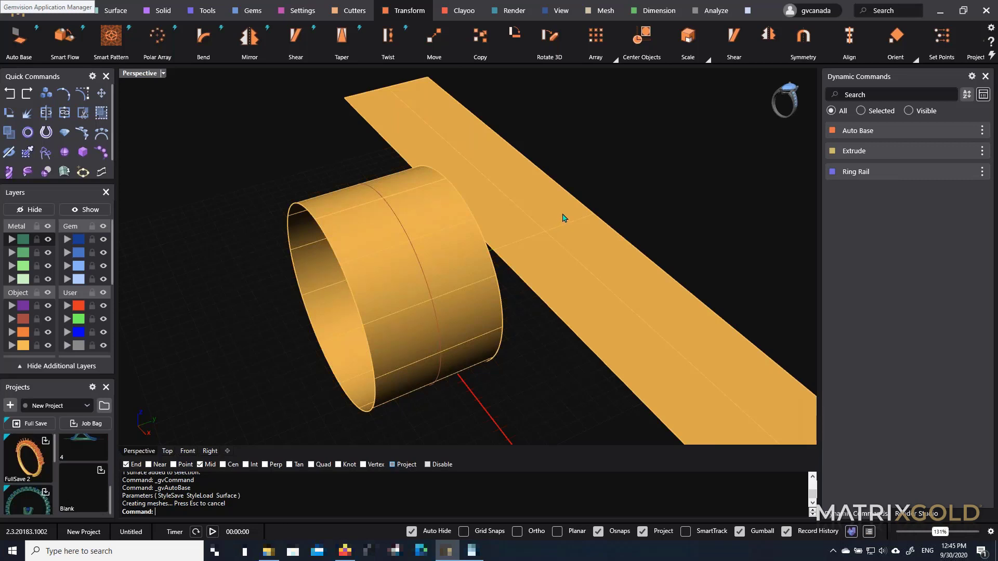
Edit the ring band's Extrude and reduce its distance to 3.6, keeping both sides on
{"action": "right_click_drag", "start_coordinate": [558, 215], "coordinate": [576, 251]}
{"action": "right_click_drag", "start_coordinate": [511, 264], "coordinate": [451, 248]}
{"action": "scroll", "coordinate": [452, 249], "scroll_direction": "up", "scroll_amount": 2}
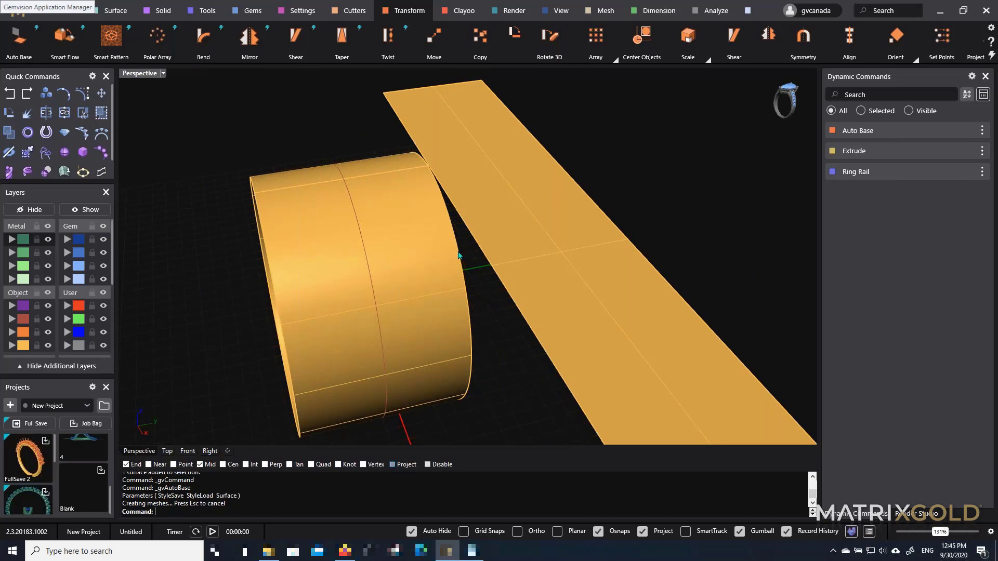
{"action": "left_click", "coordinate": [450, 272]}
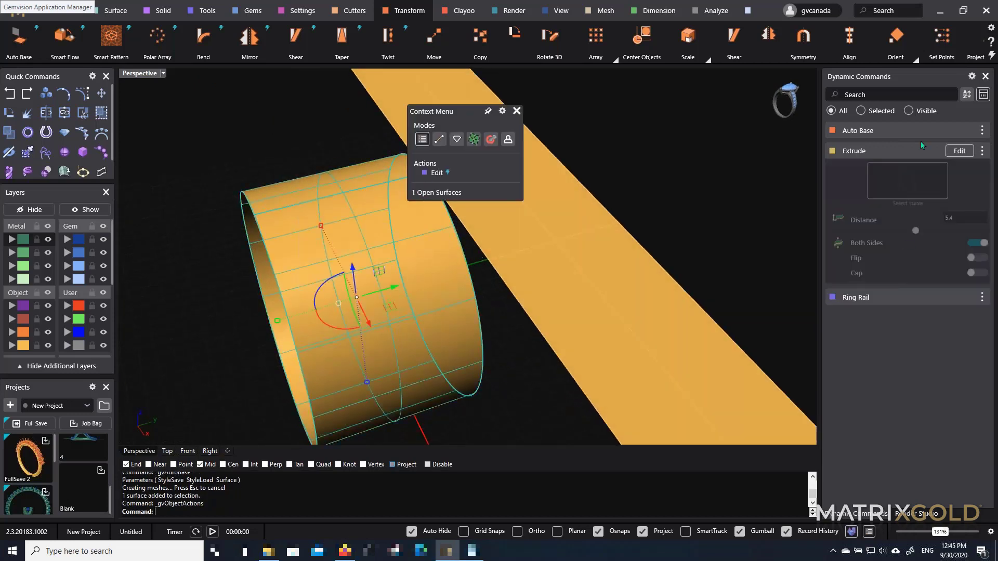
{"action": "left_click", "coordinate": [549, 213]}
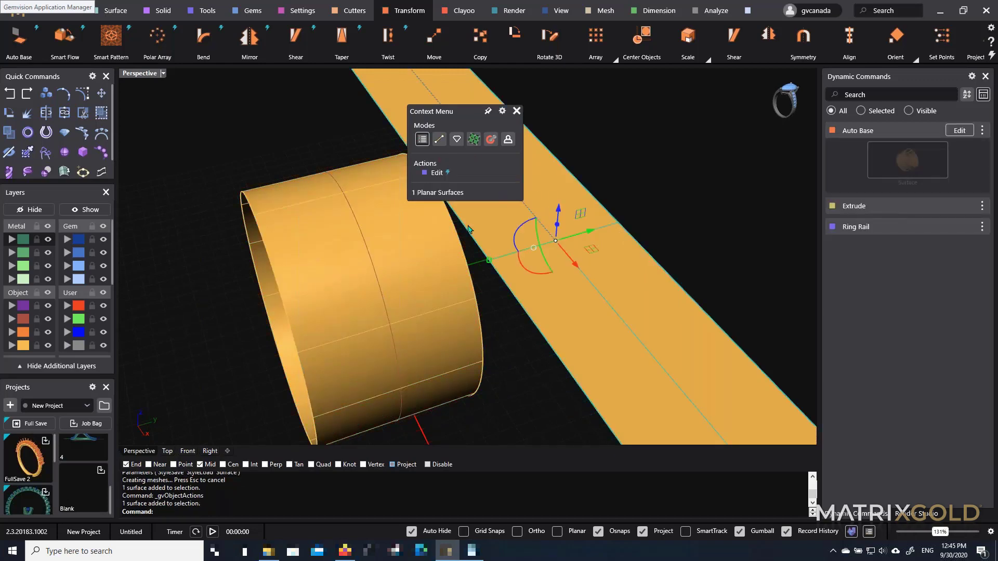
{"action": "left_click", "coordinate": [424, 215]}
{"action": "left_click", "coordinate": [437, 173]}
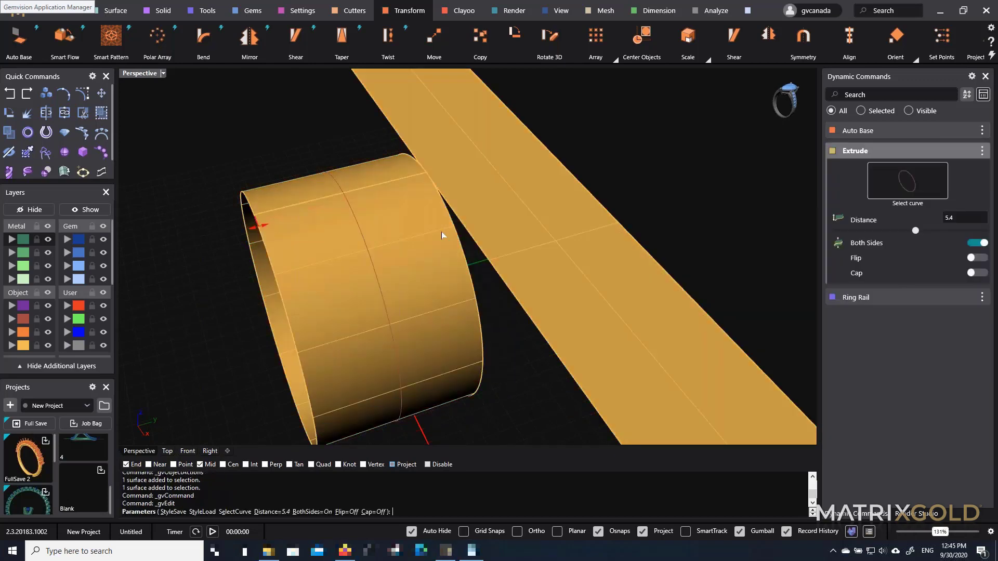
{"action": "left_click_drag", "start_coordinate": [258, 229], "coordinate": [298, 261]}
{"action": "right_click", "coordinate": [298, 259]}
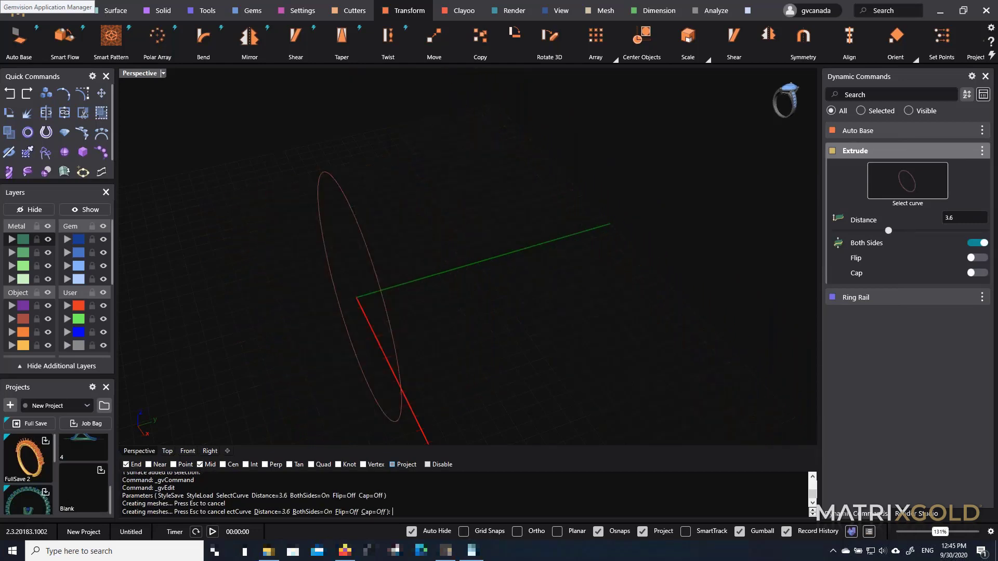
Examine how the flat base strip matches the width of the narrowed ring surface from several angles
{"action": "scroll", "coordinate": [298, 258], "scroll_direction": "down", "scroll_amount": 4}
{"action": "right_click_drag", "start_coordinate": [304, 256], "coordinate": [528, 322]}
{"action": "key", "text": "Escape"}
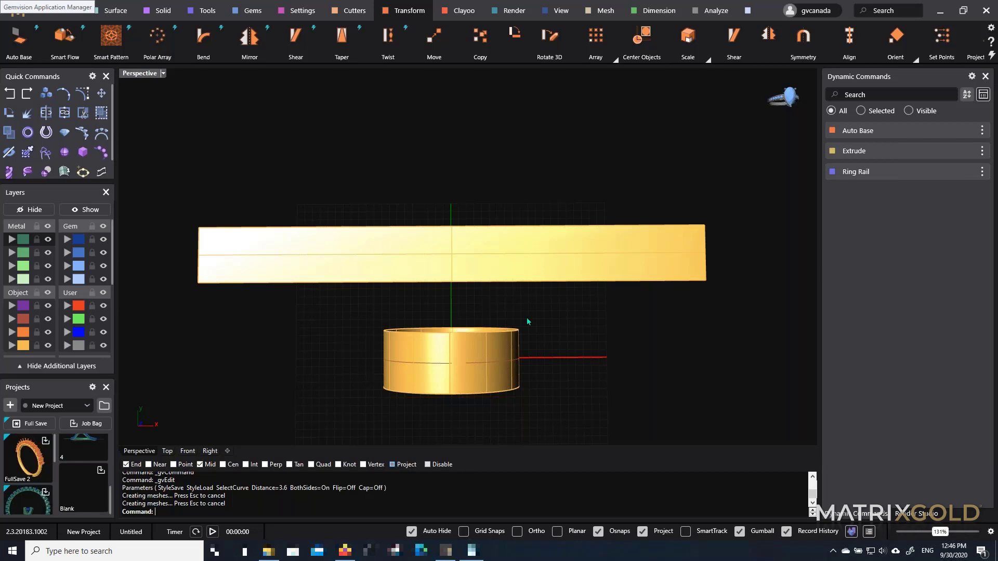
{"action": "right_click_drag", "start_coordinate": [527, 320], "coordinate": [522, 226]}
{"action": "scroll", "coordinate": [522, 226], "scroll_direction": "up", "scroll_amount": 1}
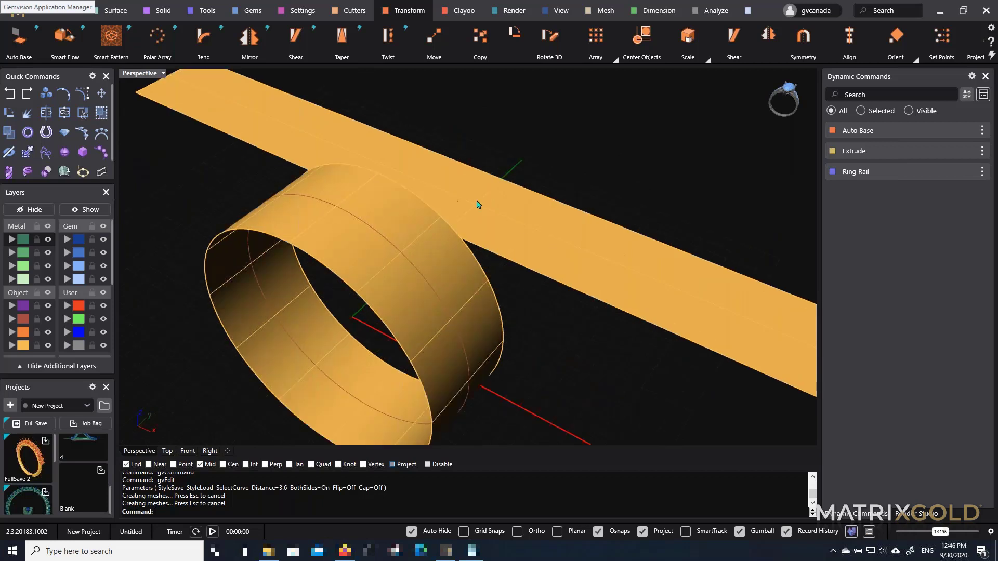
{"action": "right_click_drag", "start_coordinate": [429, 269], "coordinate": [409, 263]}
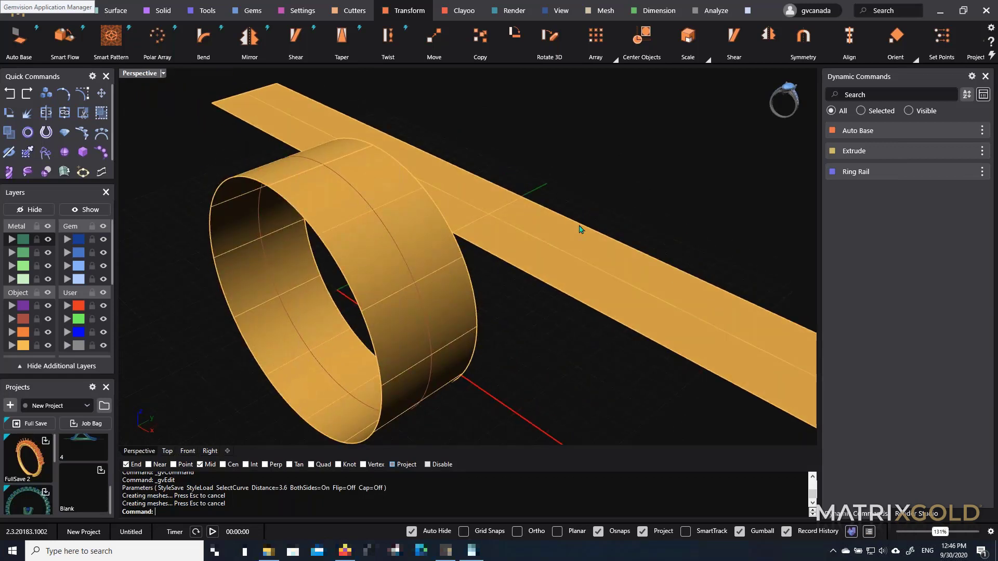
{"action": "right_click_drag", "start_coordinate": [401, 144], "coordinate": [421, 152]}
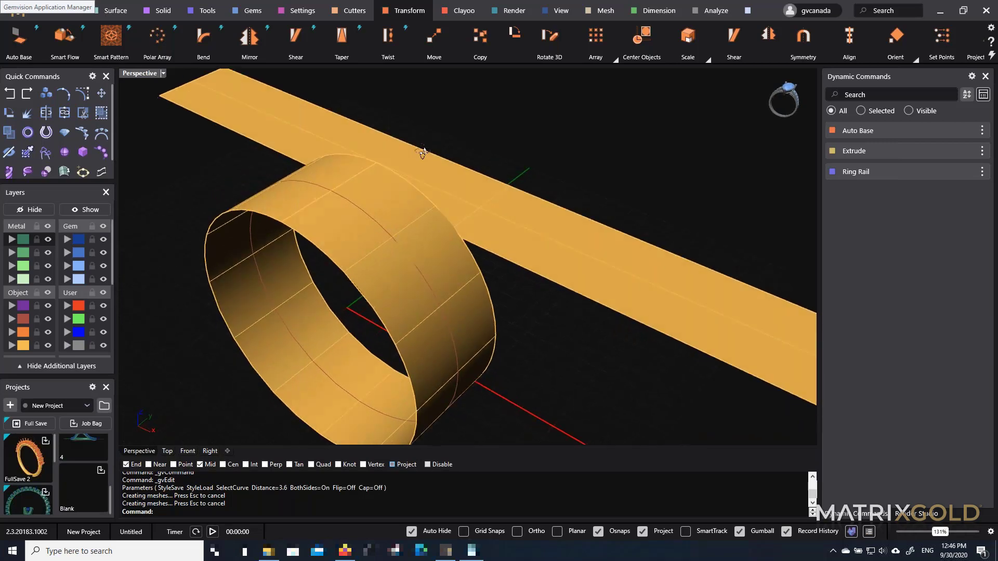
{"action": "left_click", "coordinate": [401, 207]}
{"action": "right_click_drag", "start_coordinate": [498, 245], "coordinate": [496, 223]}
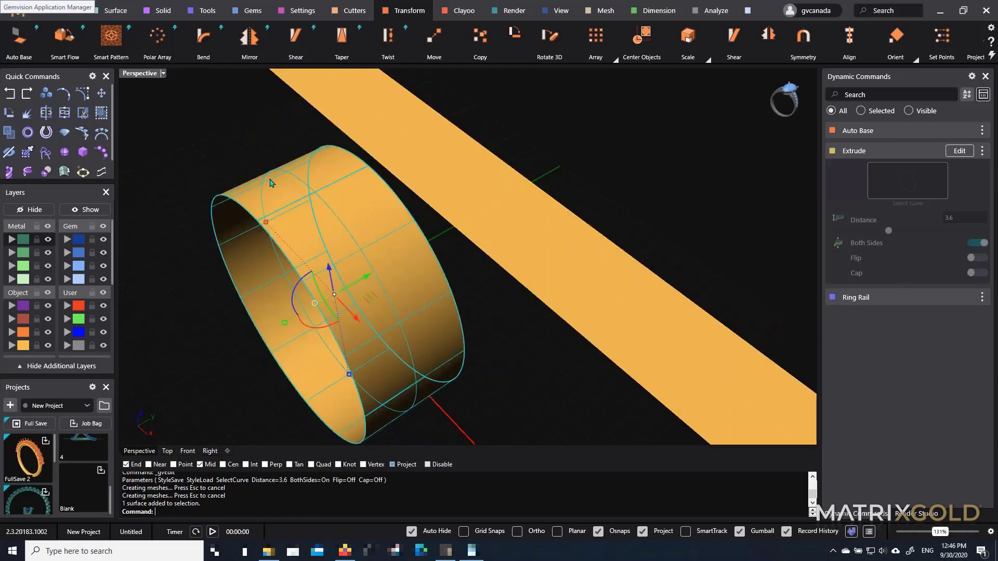
{"action": "right_click_drag", "start_coordinate": [486, 215], "coordinate": [467, 268]}
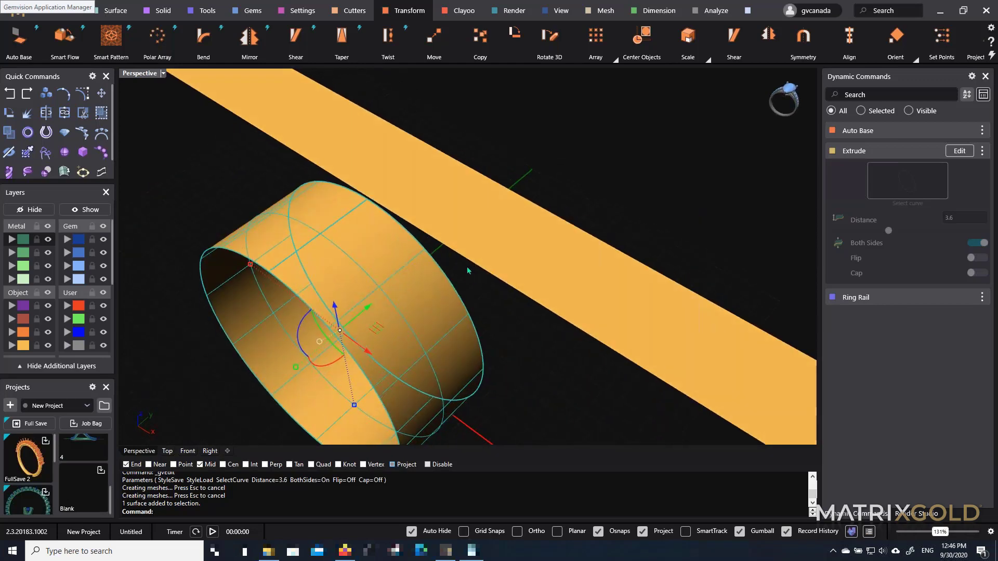
{"action": "left_click", "coordinate": [599, 181]}
{"action": "scroll", "coordinate": [319, 330], "scroll_direction": "down", "scroll_amount": 3}
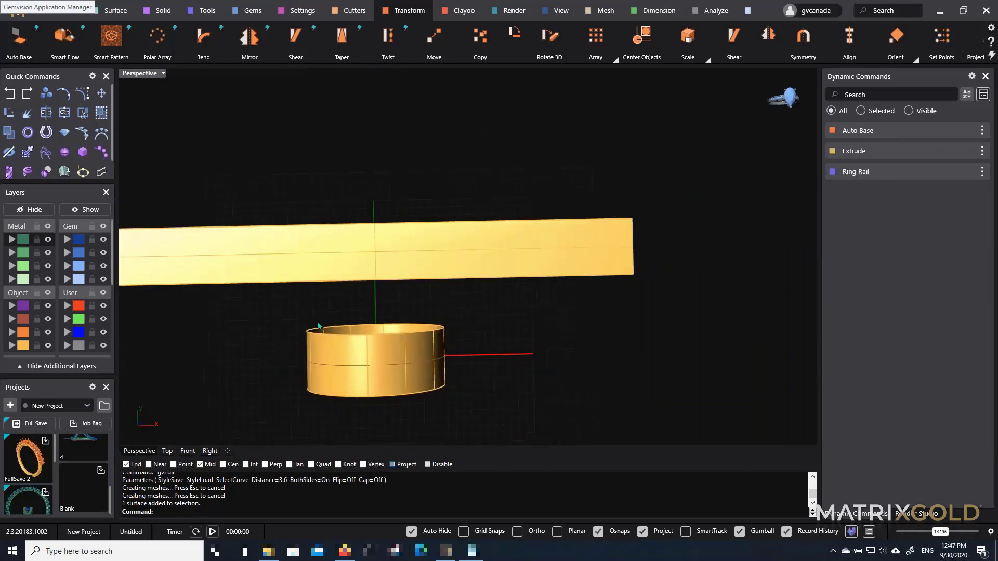
{"action": "right_click_drag", "start_coordinate": [318, 330], "coordinate": [314, 247]}
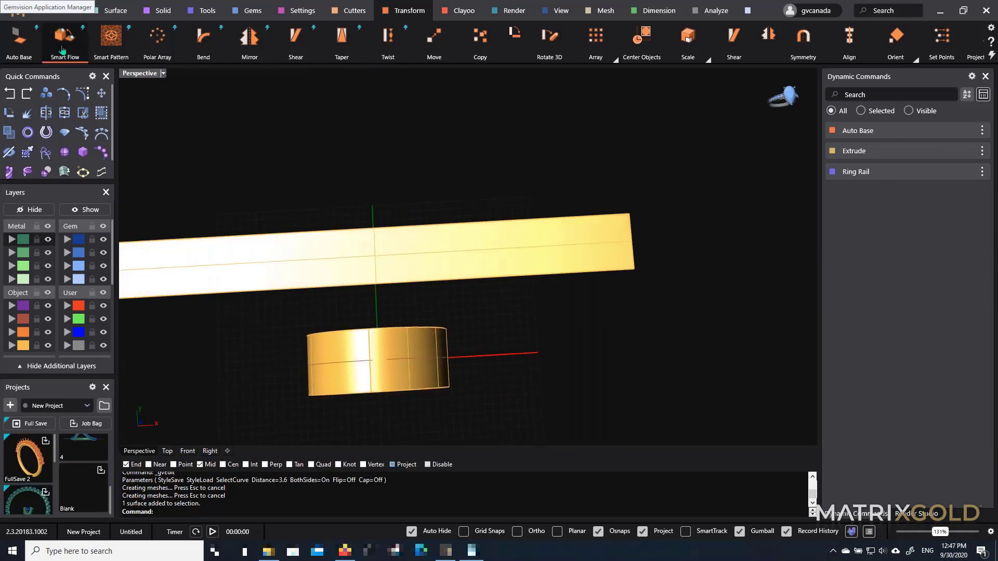
Start a new blank model without saving the changes to the current one
{"action": "left_click", "coordinate": [19, 12]}
{"action": "left_click", "coordinate": [58, 43]}
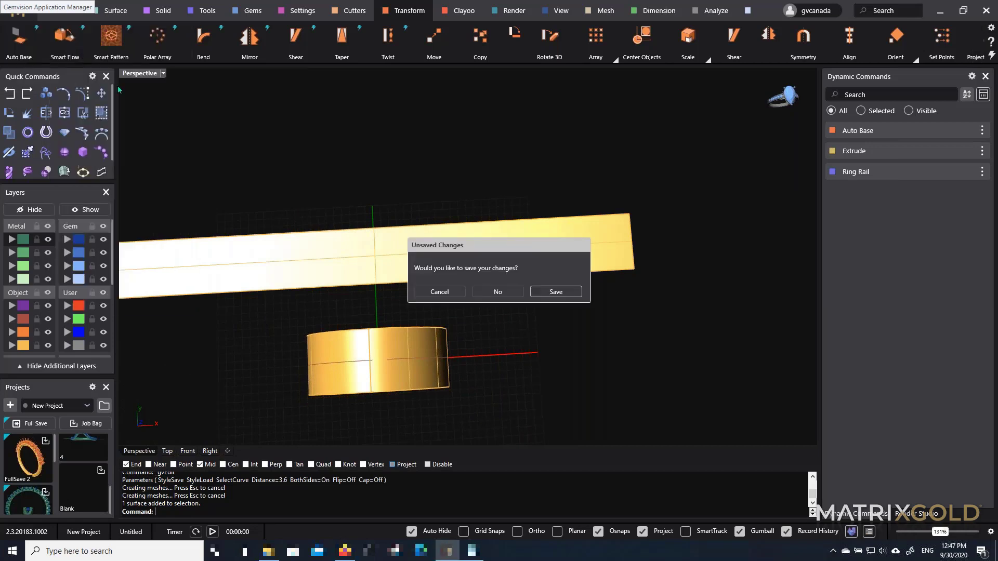
{"action": "left_click", "coordinate": [497, 292]}
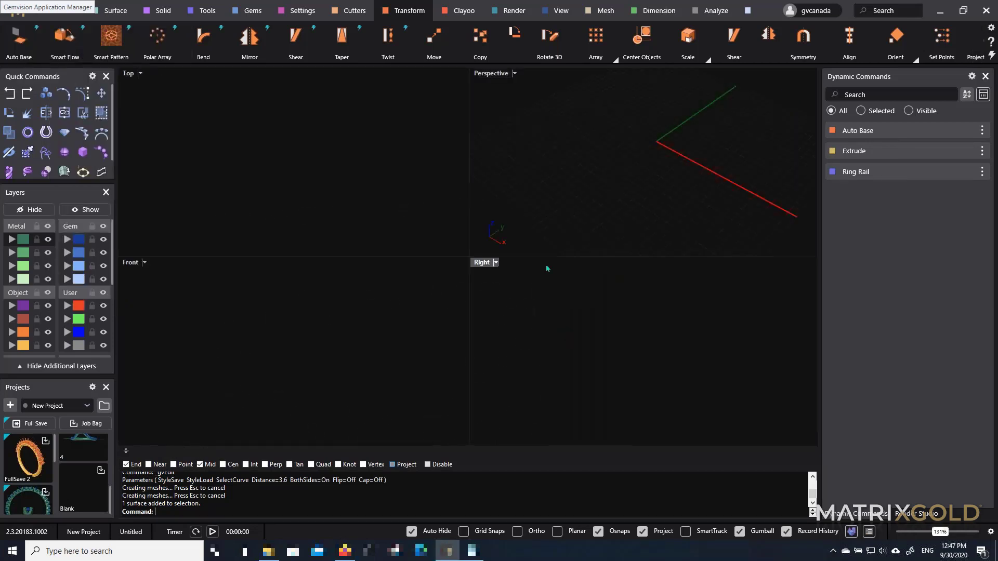
Create a ring rail in US finger size 7 in the maximized Perspective view
{"action": "double_click", "coordinate": [492, 73]}
{"action": "right_click_drag", "start_coordinate": [444, 201], "coordinate": [453, 235]}
{"action": "left_click", "coordinate": [28, 132]}
{"action": "right_click", "coordinate": [430, 246]}
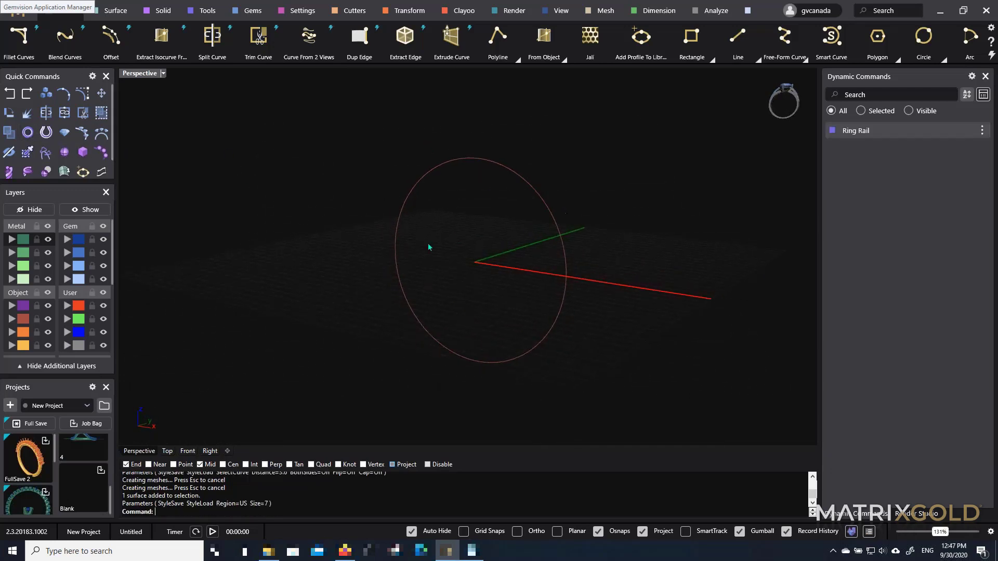
{"action": "left_click", "coordinate": [207, 11]}
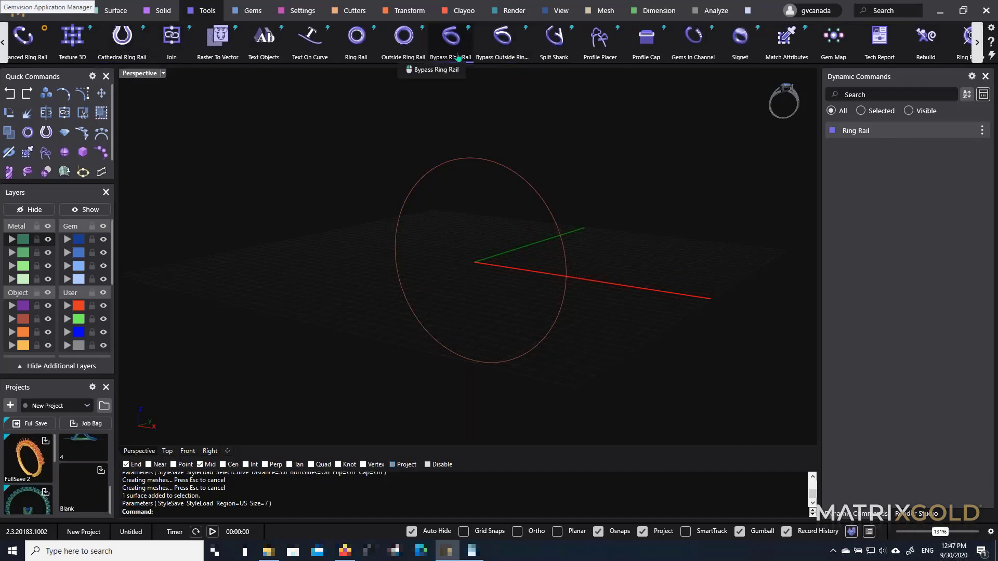
{"action": "right_click_drag", "start_coordinate": [276, 103], "coordinate": [554, 199]}
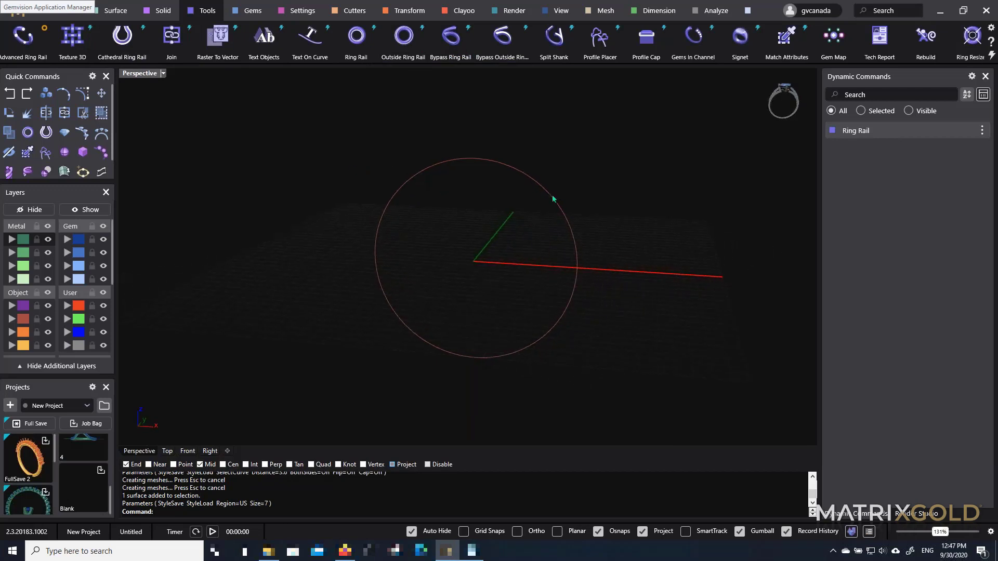
In the Front view, draw a free-form curve from the rail's lowest point up its right side, snapped near it, flaring upward above the shoulder
{"action": "double_click", "coordinate": [144, 74]}
{"action": "double_click", "coordinate": [129, 262]}
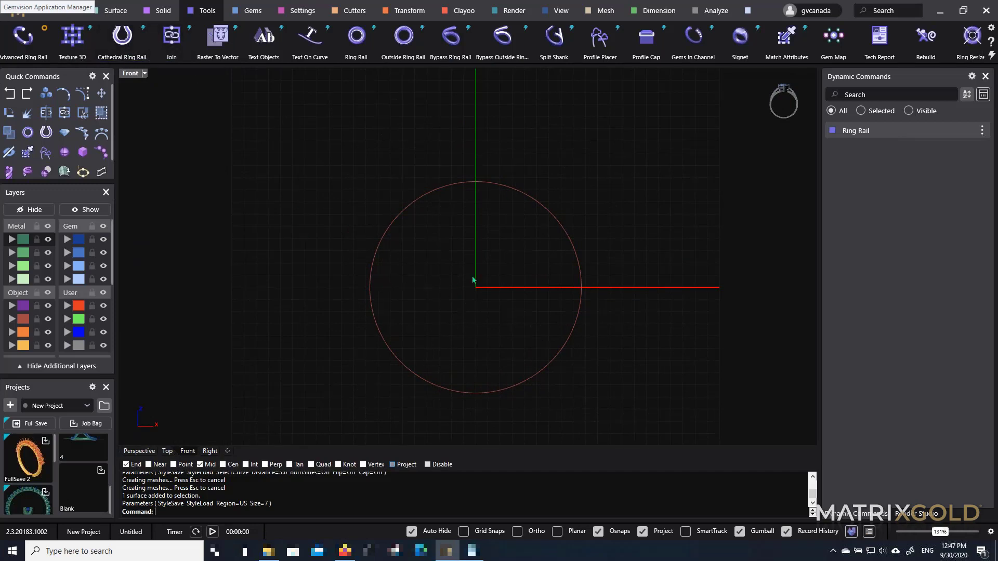
{"action": "left_click", "coordinate": [55, 15]}
{"action": "left_click", "coordinate": [785, 37]}
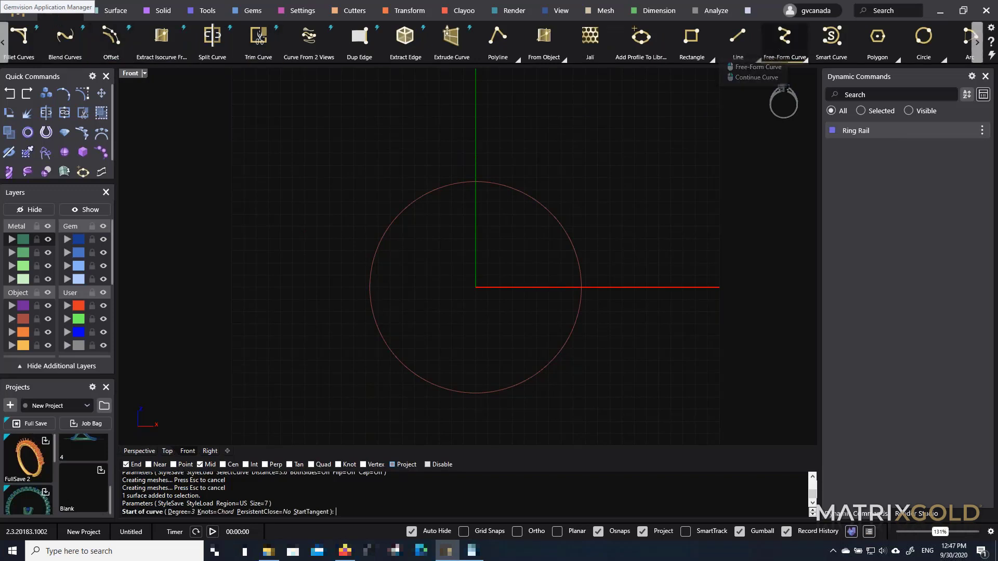
{"action": "left_click", "coordinate": [475, 392]}
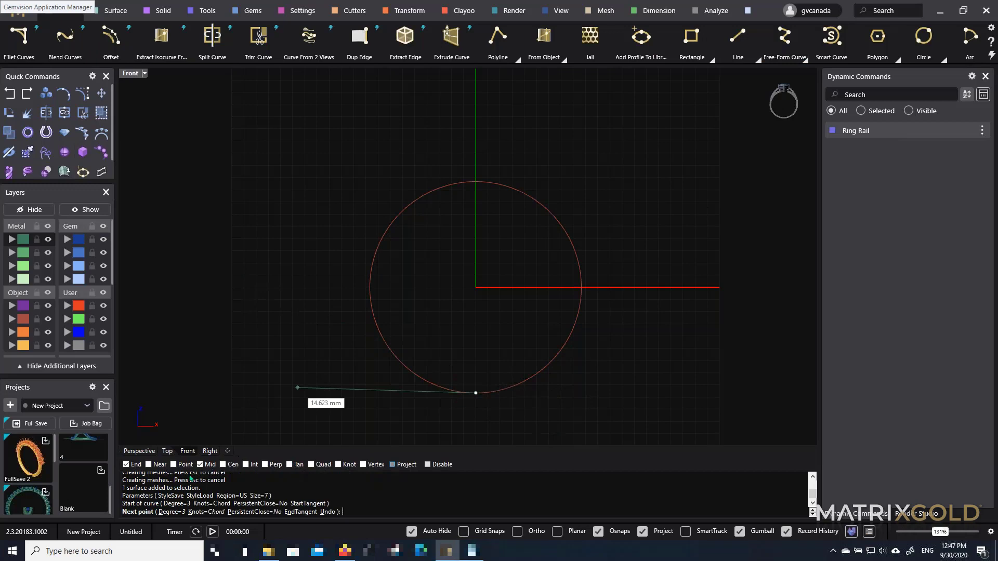
{"action": "left_click", "coordinate": [532, 376]}
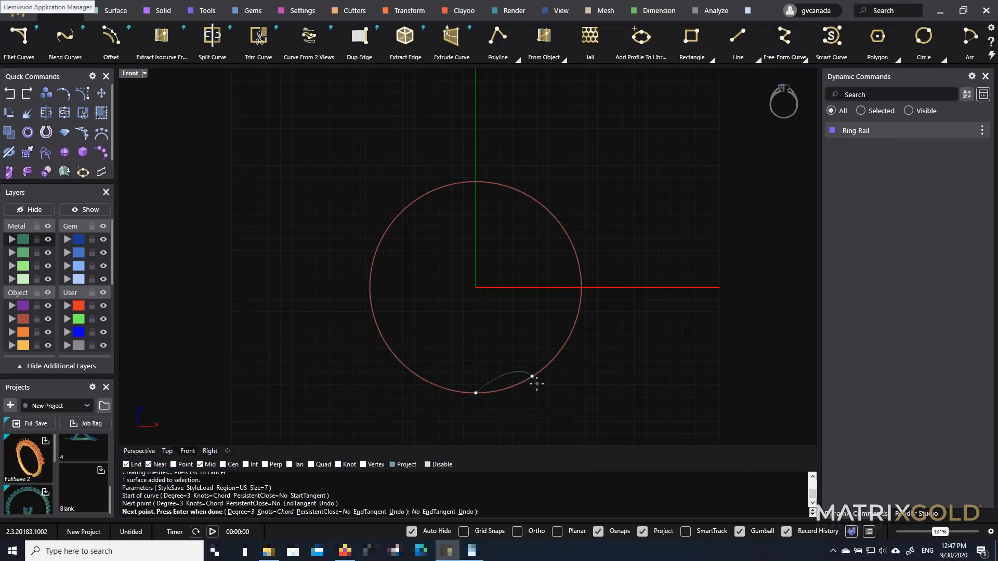
{"action": "left_click", "coordinate": [573, 329]}
{"action": "left_click", "coordinate": [579, 264]}
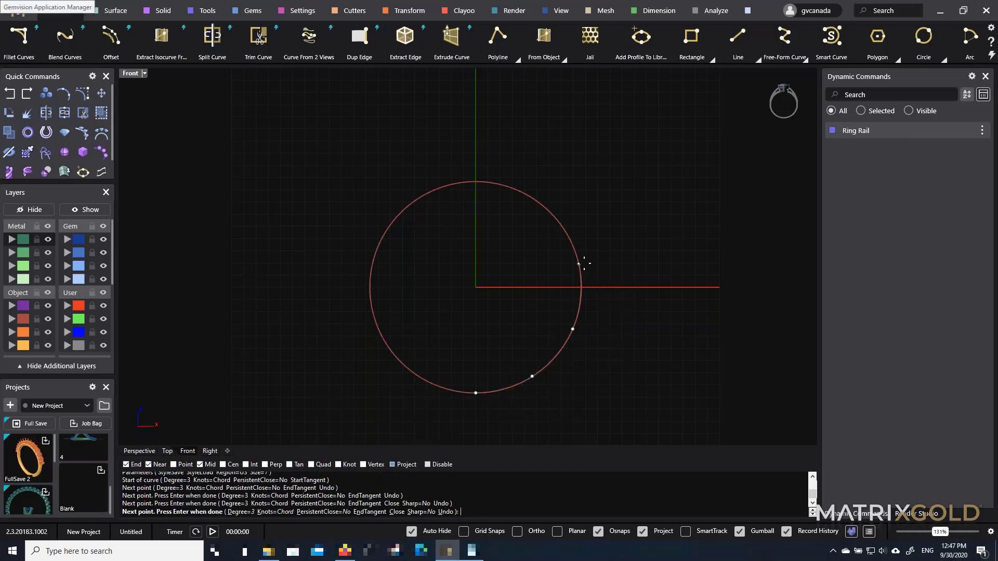
{"action": "left_click", "coordinate": [536, 182]}
{"action": "left_click", "coordinate": [512, 110]}
{"action": "key", "text": "Return"}
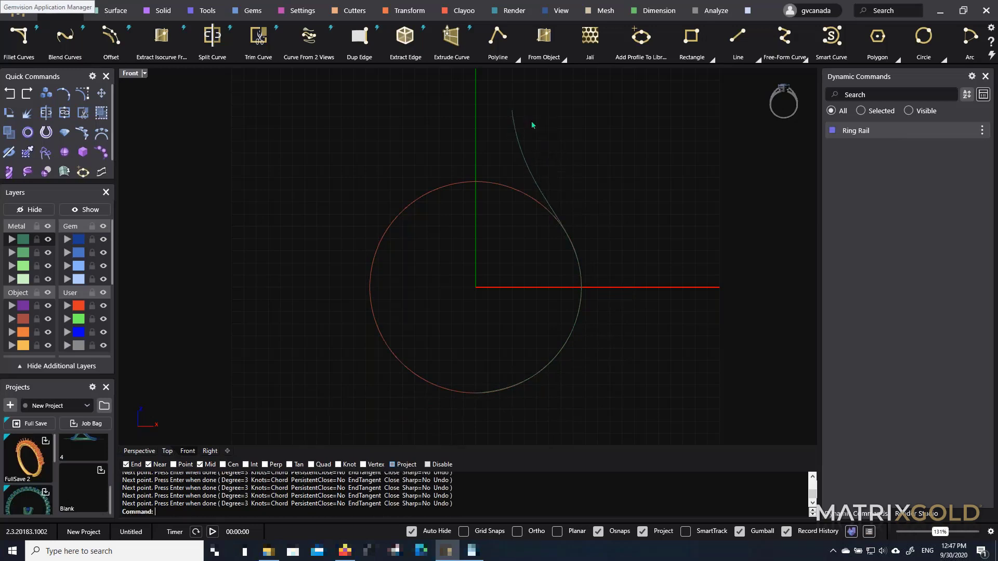
Show the free-form curve's control points and slightly reposition its upper three points and the point beside the rail
{"action": "left_click", "coordinate": [82, 93]}
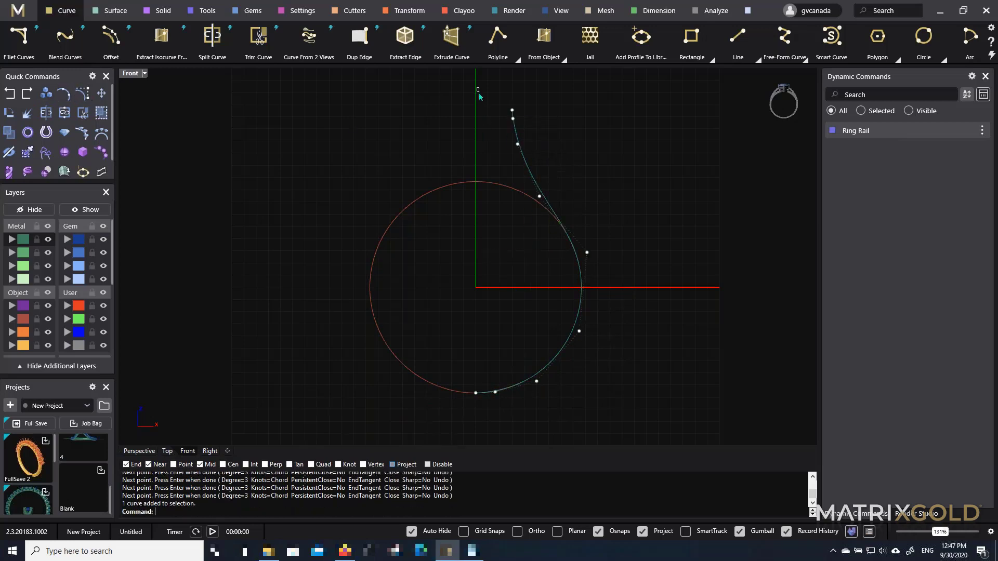
{"action": "left_click_drag", "start_coordinate": [475, 87], "coordinate": [544, 127]}
{"action": "scroll", "coordinate": [538, 130], "scroll_direction": "up", "scroll_amount": 2}
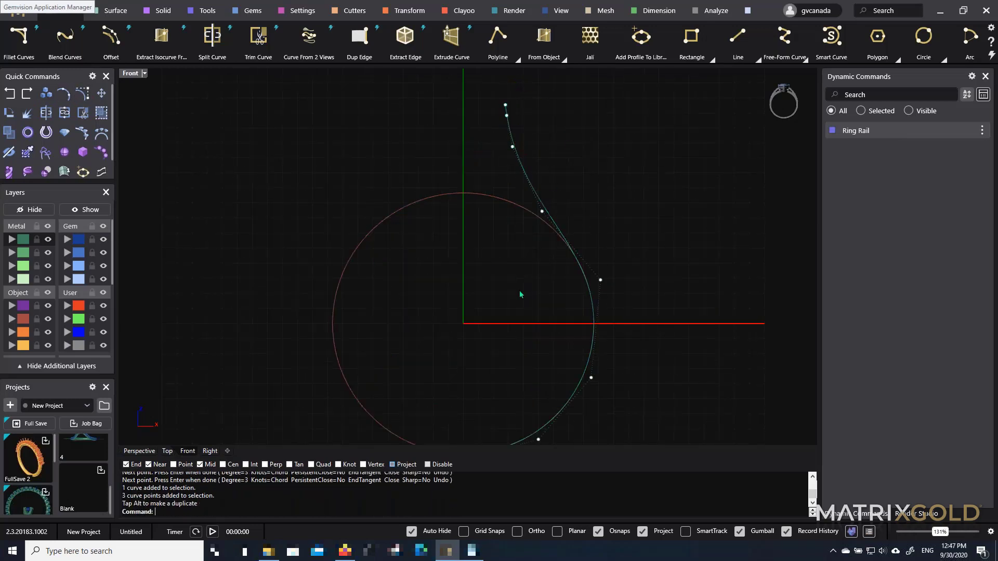
{"action": "left_click_drag", "start_coordinate": [520, 292], "coordinate": [600, 252]}
{"action": "scroll", "coordinate": [603, 288], "scroll_direction": "up", "scroll_amount": 4}
{"action": "left_click", "coordinate": [642, 202]}
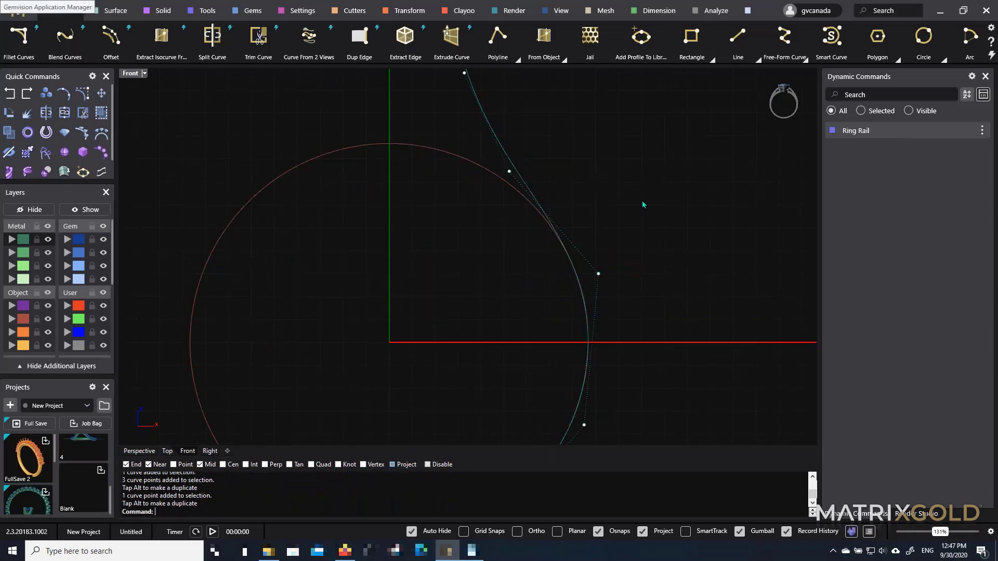
Edit the ring rail's finger size to US 9
{"action": "left_click", "coordinate": [855, 130]}
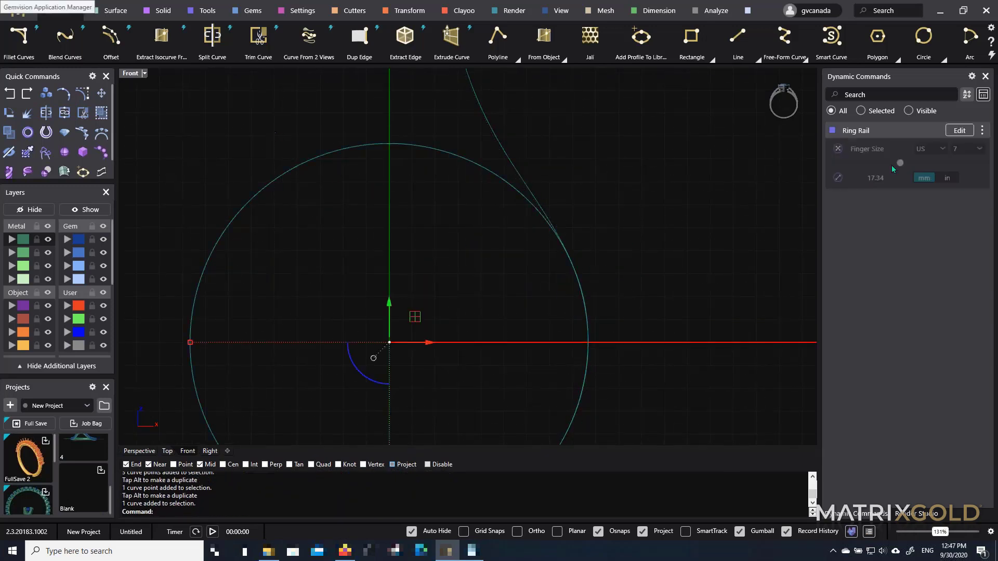
{"action": "left_click", "coordinate": [979, 150]}
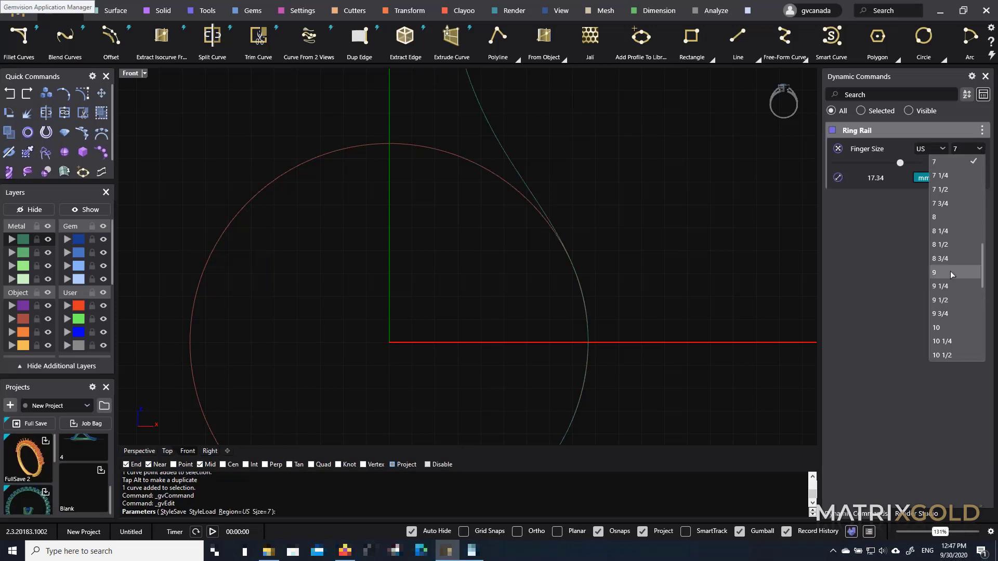
{"action": "left_click", "coordinate": [951, 273]}
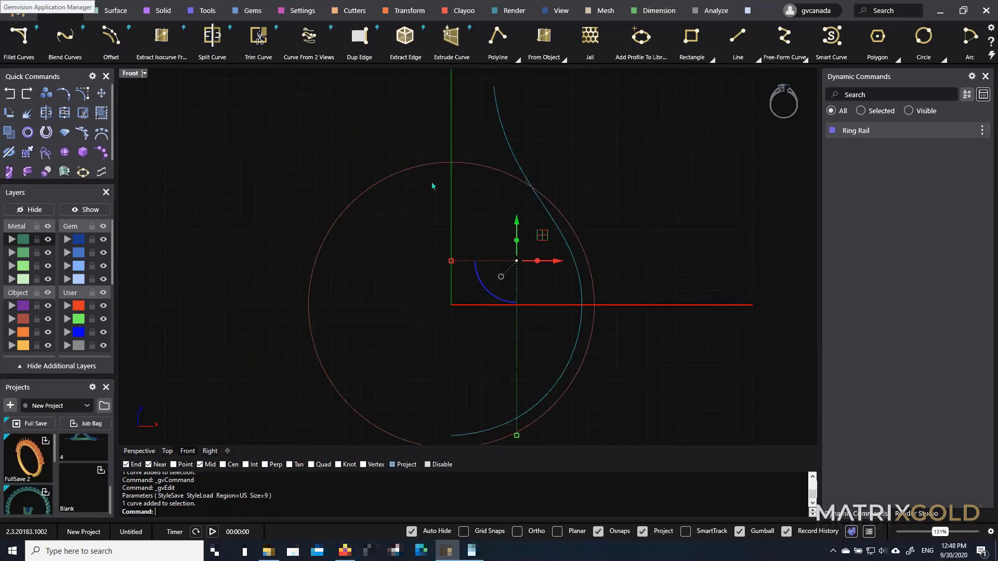
Undo the finger size change, then delete both the ring rail and the free-form curve
{"action": "key", "text": "ctrl+z"}
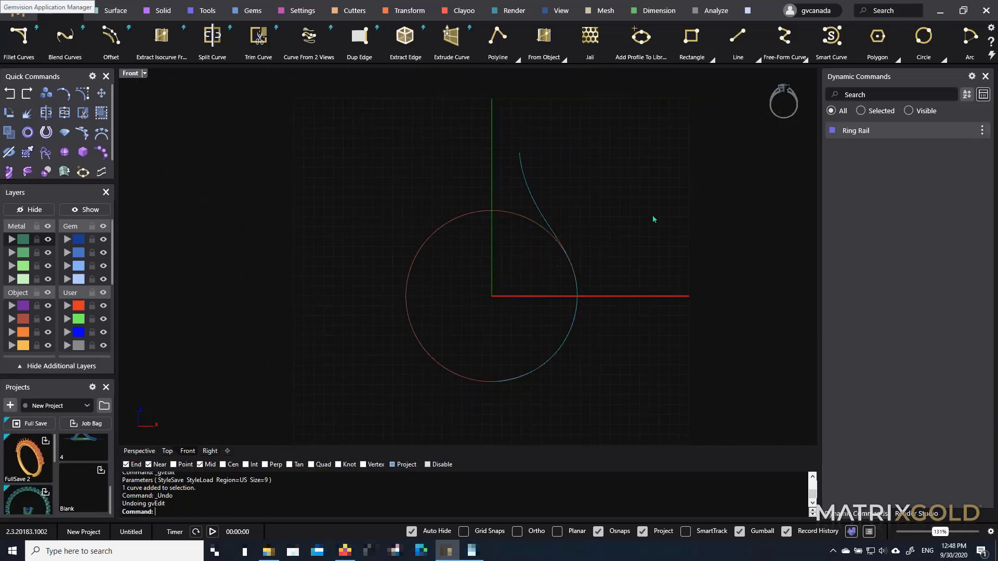
{"action": "key", "text": "Delete"}
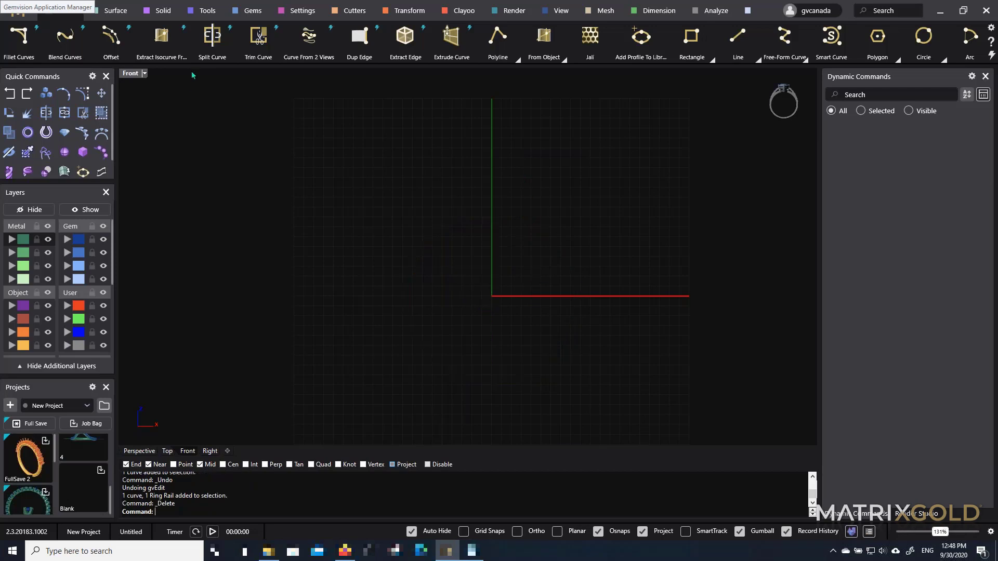
Create a size 7 US cathedral ring rail and reshape its open top slightly higher and narrower
{"action": "left_click", "coordinate": [211, 16]}
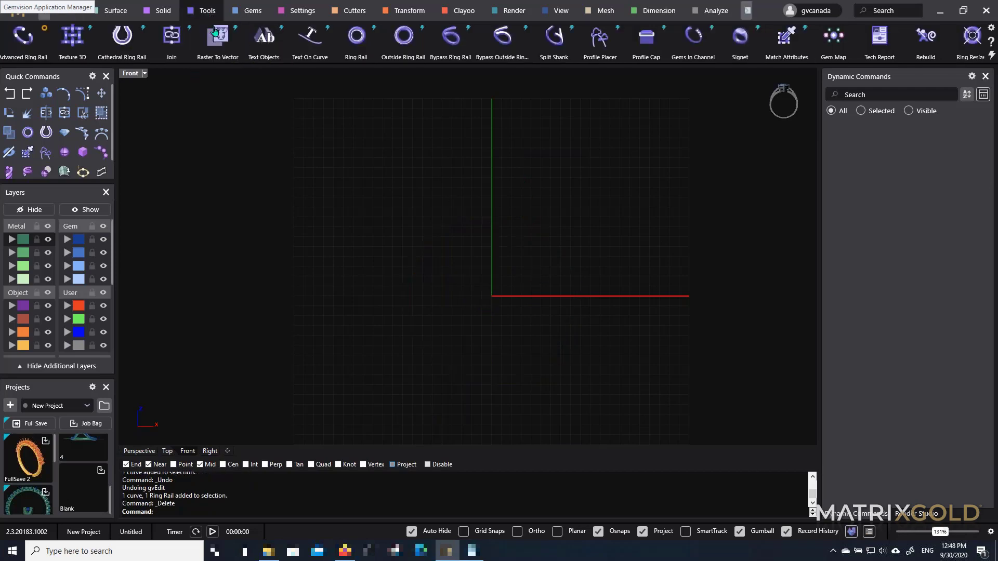
{"action": "left_click", "coordinate": [122, 49]}
{"action": "scroll", "coordinate": [550, 223], "scroll_direction": "up", "scroll_amount": 3}
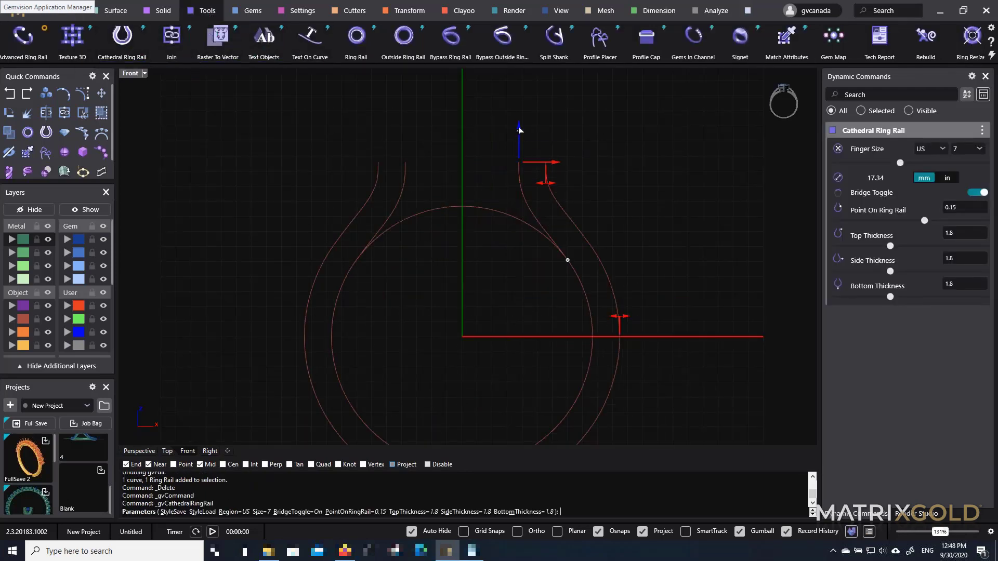
{"action": "left_click_drag", "start_coordinate": [519, 128], "coordinate": [519, 91]}
{"action": "left_click_drag", "start_coordinate": [556, 126], "coordinate": [533, 126]}
{"action": "left_click_drag", "start_coordinate": [496, 95], "coordinate": [536, 155]}
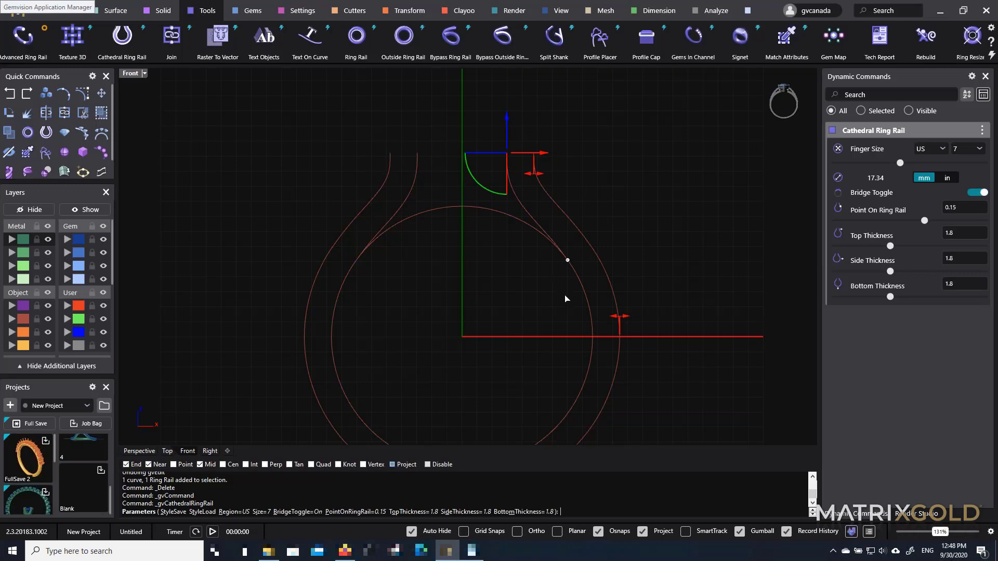
Set the cathedral ring rail's top thickness to 2 mm and accept it, then delete all of its curves
{"action": "right_click_drag", "start_coordinate": [557, 274], "coordinate": [554, 239]}
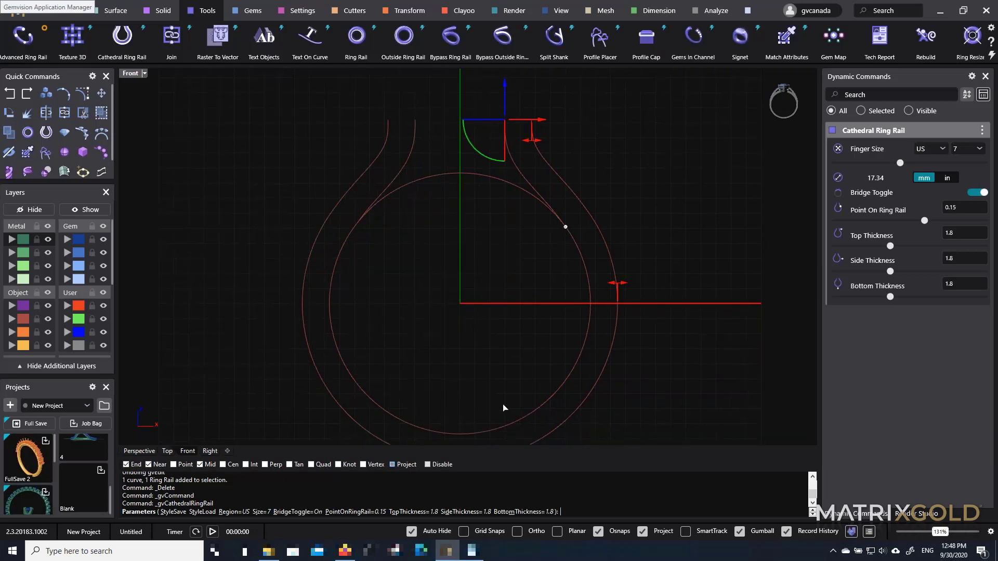
{"action": "right_click_drag", "start_coordinate": [503, 404], "coordinate": [493, 360]}
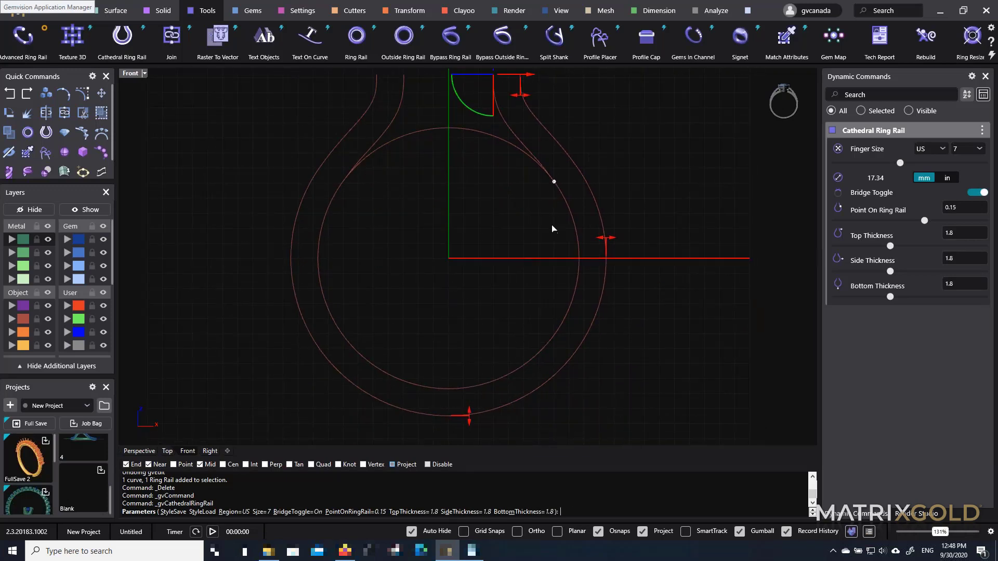
{"action": "right_click_drag", "start_coordinate": [551, 227], "coordinate": [546, 258]}
{"action": "right_click_drag", "start_coordinate": [515, 218], "coordinate": [514, 255]}
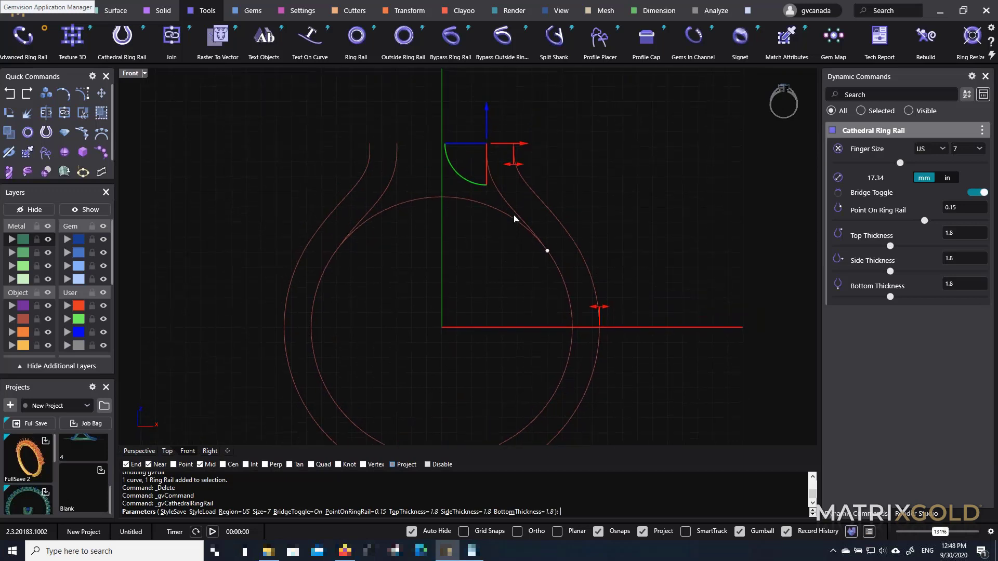
{"action": "scroll", "coordinate": [528, 145], "scroll_direction": "up", "scroll_amount": 4}
{"action": "left_click_drag", "start_coordinate": [505, 142], "coordinate": [478, 141]}
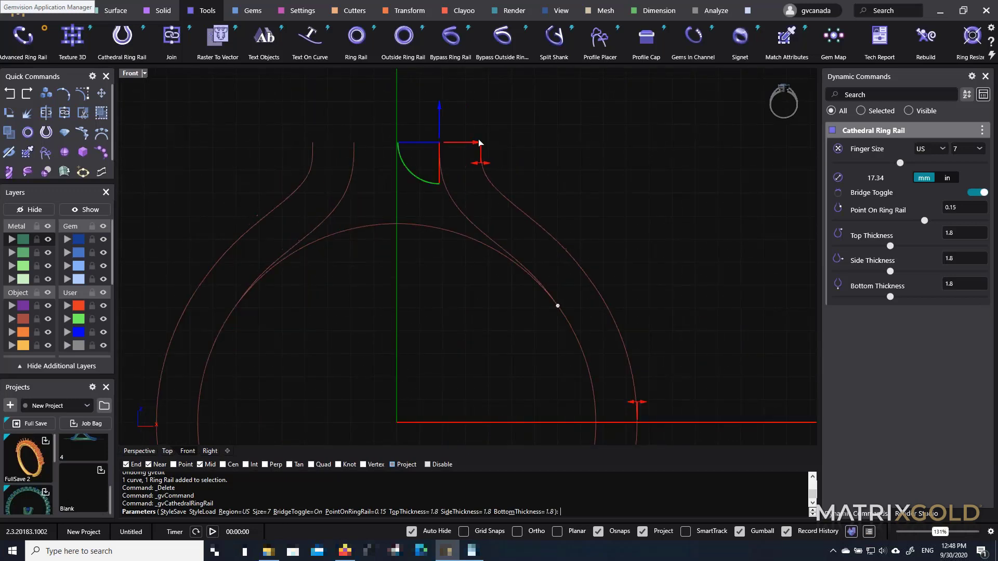
{"action": "mouse_move", "coordinate": [413, 175]}
{"action": "left_mouse_down"}
{"action": "mouse_move", "coordinate": [428, 179]}
{"action": "mouse_move", "coordinate": [414, 175]}
{"action": "left_mouse_up"}
{"action": "left_click_drag", "start_coordinate": [481, 161], "coordinate": [486, 161]}
{"action": "scroll", "coordinate": [499, 182], "scroll_direction": "down", "scroll_amount": 6}
{"action": "right_click", "coordinate": [563, 175]}
{"action": "left_click_drag", "start_coordinate": [573, 157], "coordinate": [298, 405]}
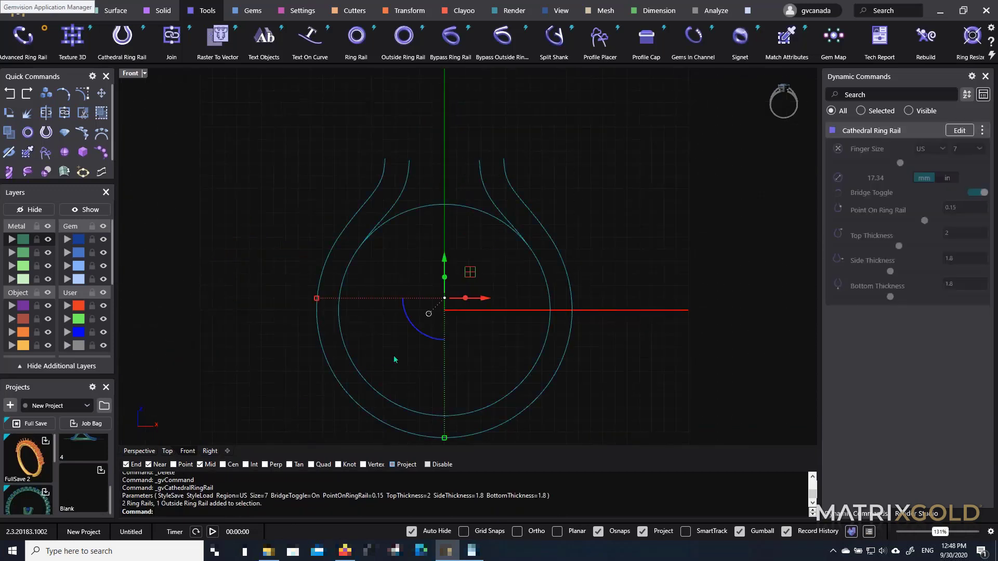
{"action": "key", "text": "Delete"}
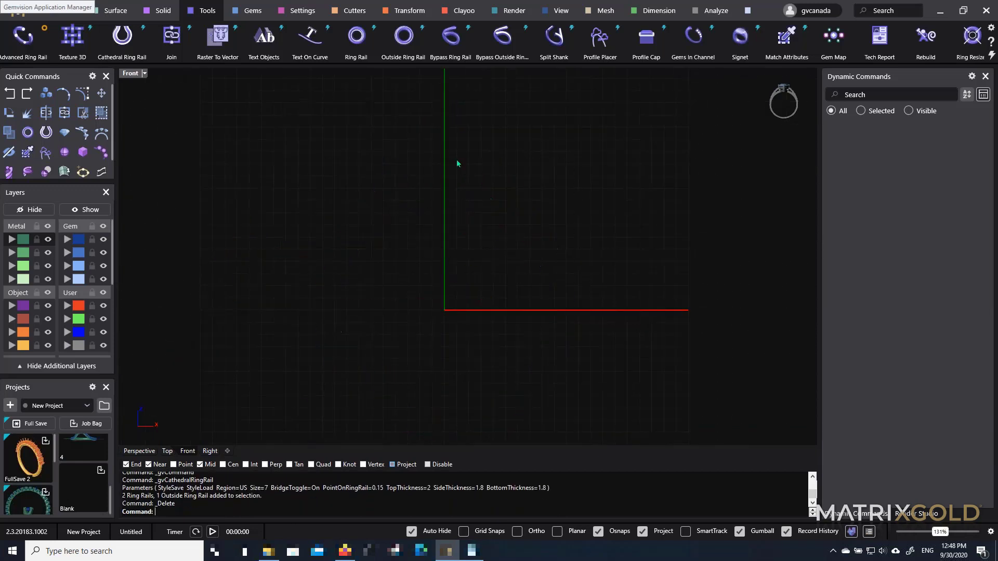
Create a size 7 bypass ring rail with X Bend 6.1 and Y Bend 3.25, then add a bypass outside ring rail around it
{"action": "left_click", "coordinate": [452, 39]}
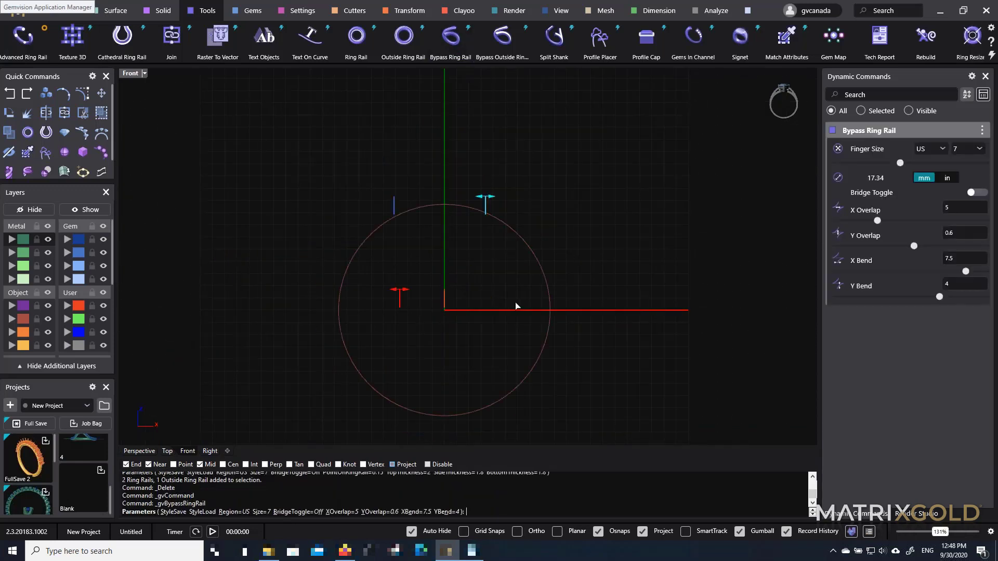
{"action": "double_click", "coordinate": [130, 74]}
{"action": "double_click", "coordinate": [490, 74]}
{"action": "right_click_drag", "start_coordinate": [512, 218], "coordinate": [459, 196]}
{"action": "mouse_move", "coordinate": [438, 173]}
{"action": "left_mouse_down"}
{"action": "mouse_move", "coordinate": [439, 142]}
{"action": "mouse_move", "coordinate": [429, 185]}
{"action": "left_mouse_up"}
{"action": "left_click_drag", "start_coordinate": [521, 259], "coordinate": [501, 254]}
{"action": "scroll", "coordinate": [523, 249], "scroll_direction": "up", "scroll_amount": 6}
{"action": "scroll", "coordinate": [523, 248], "scroll_direction": "down", "scroll_amount": 7}
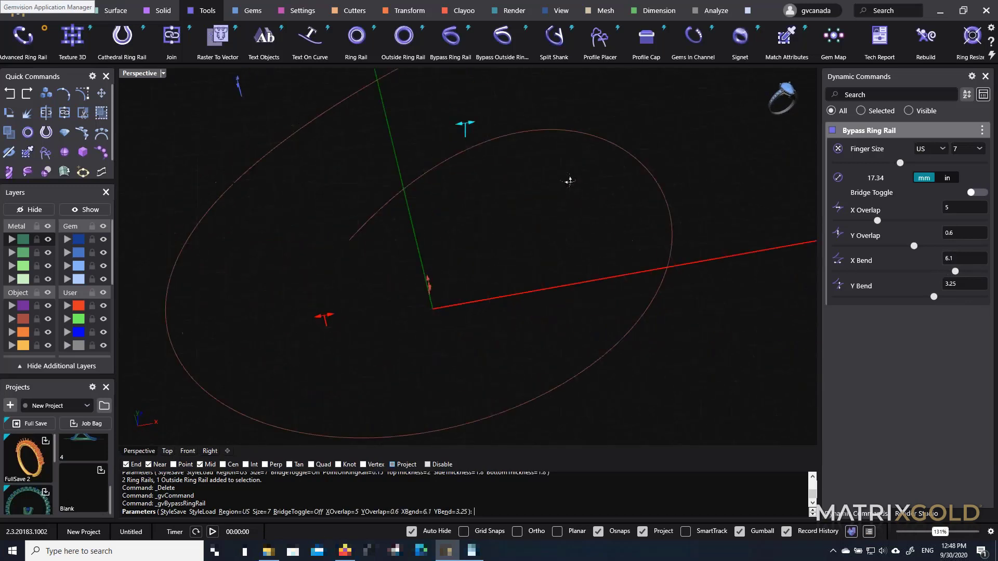
{"action": "mouse_move", "coordinate": [530, 237]}
{"action": "right_mouse_down"}
{"action": "mouse_move", "coordinate": [462, 201]}
{"action": "mouse_move", "coordinate": [494, 241]}
{"action": "mouse_move", "coordinate": [554, 225]}
{"action": "mouse_move", "coordinate": [575, 174]}
{"action": "mouse_move", "coordinate": [582, 222]}
{"action": "mouse_move", "coordinate": [541, 244]}
{"action": "right_mouse_up"}
{"action": "right_click", "coordinate": [499, 244]}
{"action": "left_click", "coordinate": [505, 57]}
{"action": "right_click", "coordinate": [582, 222]}
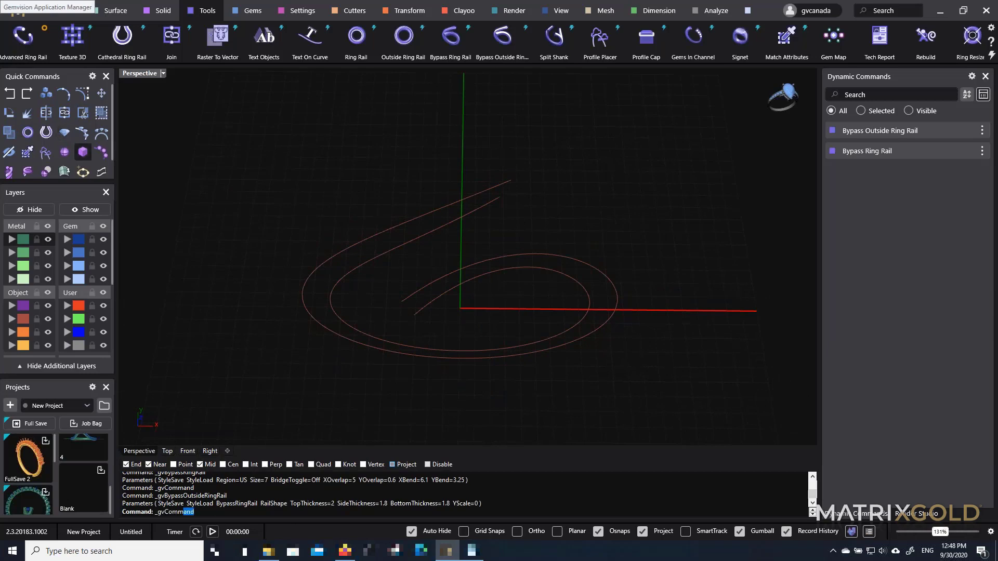
Place a gem raised above the bypass rails and add a four-prong head to it
{"action": "left_click", "coordinate": [82, 151]}
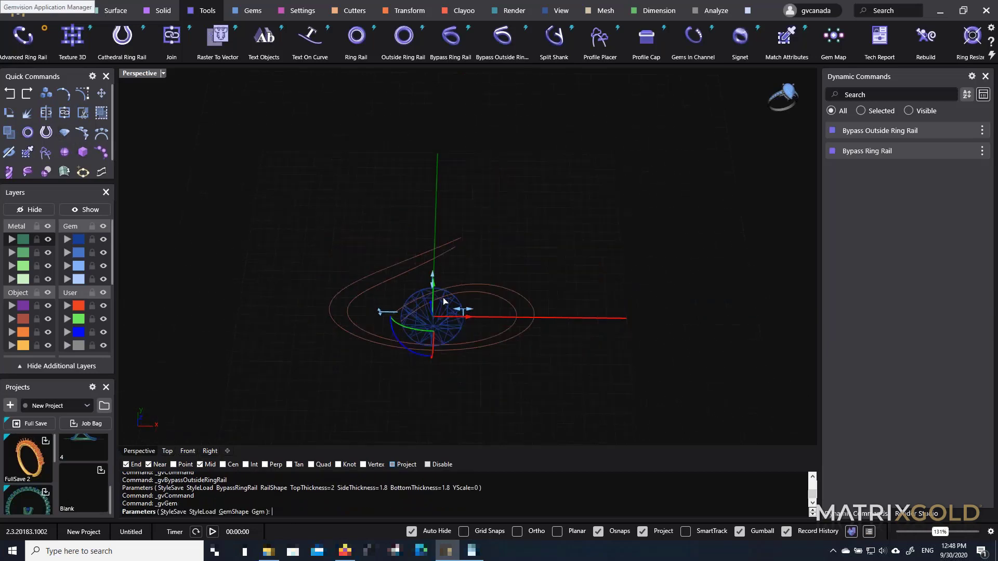
{"action": "left_click_drag", "start_coordinate": [463, 135], "coordinate": [463, 113]}
{"action": "right_click", "coordinate": [463, 114]}
{"action": "scroll", "coordinate": [460, 136], "scroll_direction": "up", "scroll_amount": 6}
{"action": "left_click", "coordinate": [462, 143]}
{"action": "right_click", "coordinate": [465, 139]}
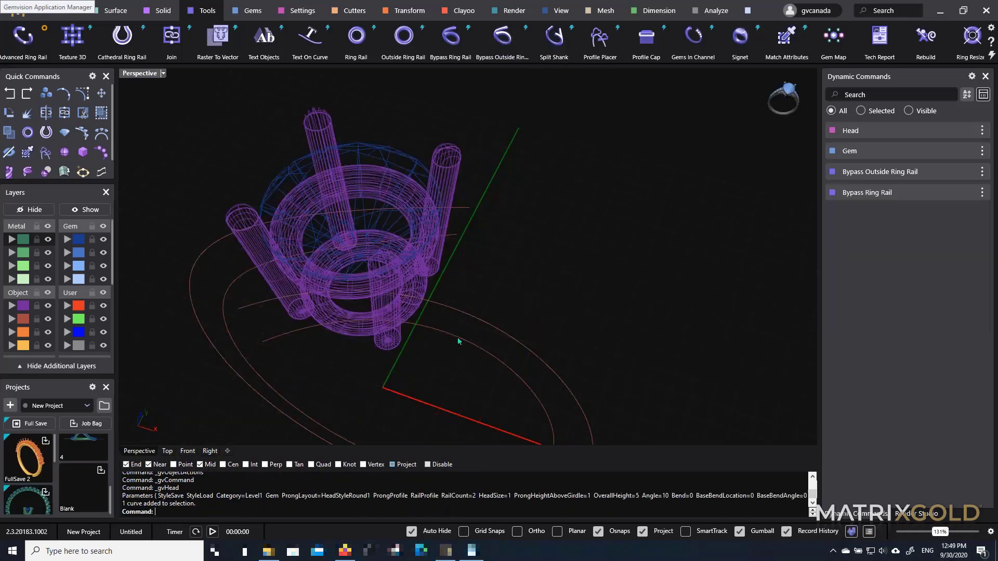
Edit the inner bypass ring rail to X Overlap 2.25 mm, X Bend 6.25 mm and Y Bend 2.35 mm
{"action": "left_click", "coordinate": [457, 337]}
{"action": "right_click", "coordinate": [479, 194]}
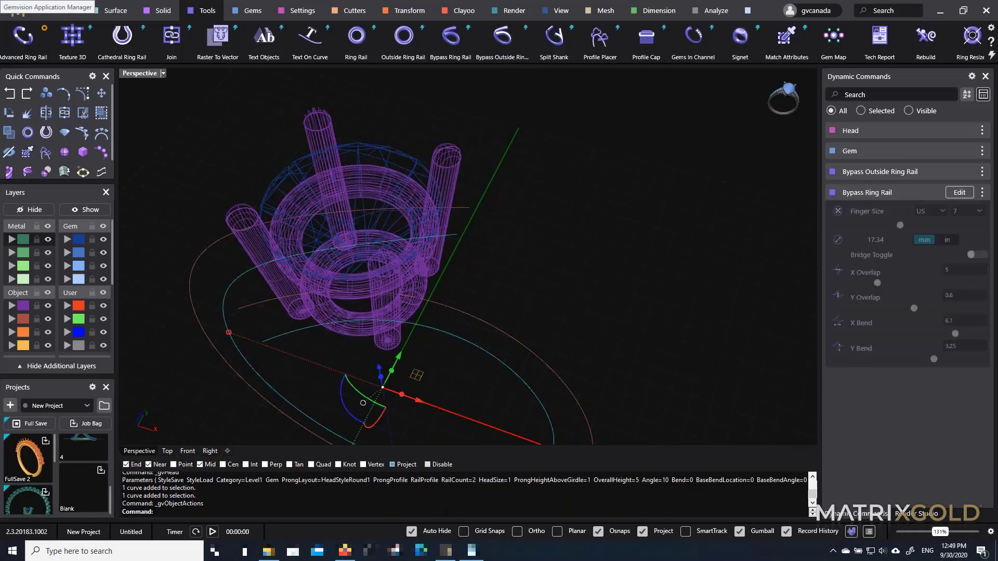
{"action": "left_click", "coordinate": [482, 183]}
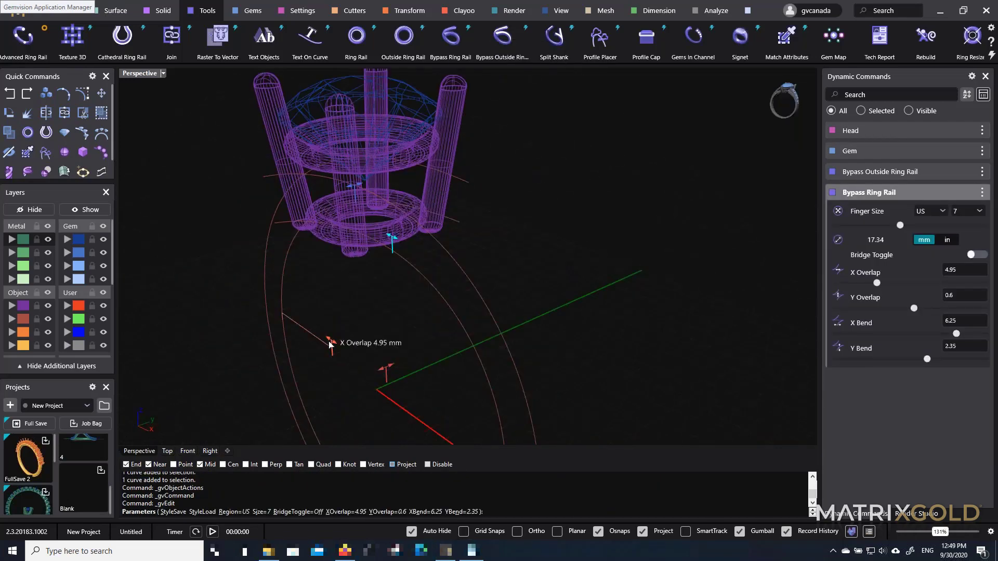
{"action": "left_click_drag", "start_coordinate": [330, 344], "coordinate": [304, 322]}
{"action": "right_click_drag", "start_coordinate": [304, 322], "coordinate": [496, 271]}
{"action": "right_click", "coordinate": [425, 331]}
Start Profile Placer on the inner bypass rail and assign the outer bypass rail as its outside curve
{"action": "middle_click", "coordinate": [495, 271]}
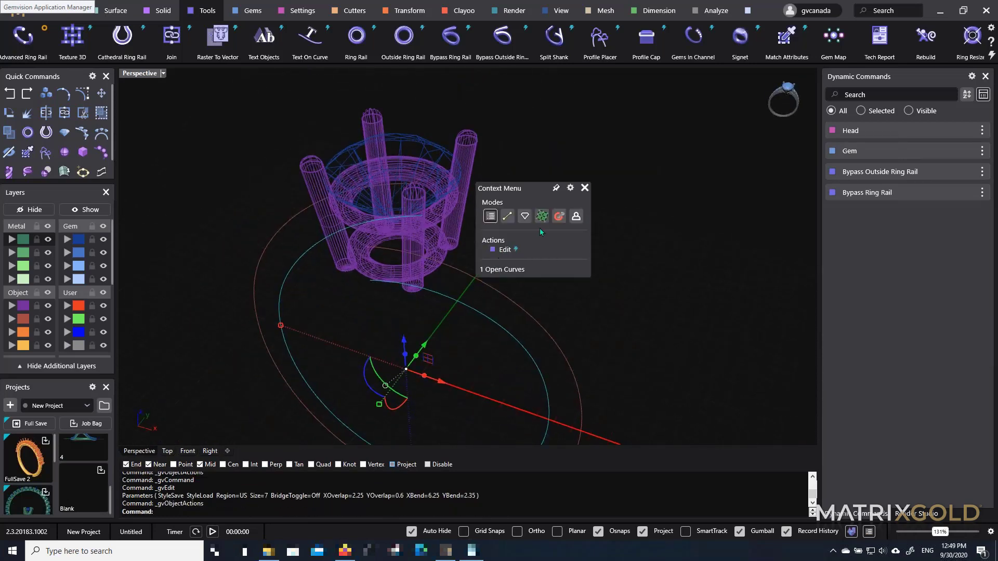
{"action": "left_click", "coordinate": [577, 219]}
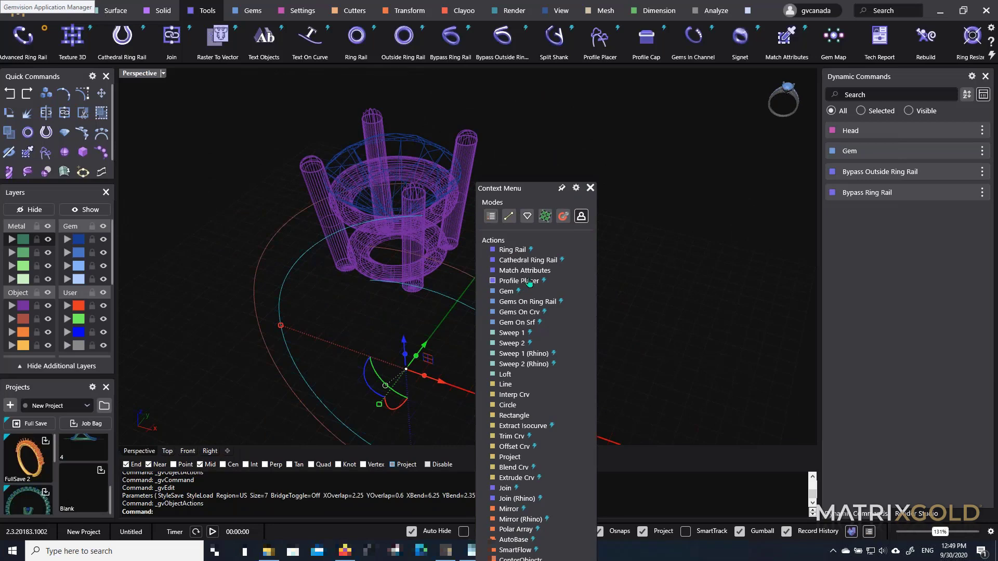
{"action": "left_click", "coordinate": [529, 282]}
{"action": "scroll", "coordinate": [417, 245], "scroll_direction": "up", "scroll_amount": 5}
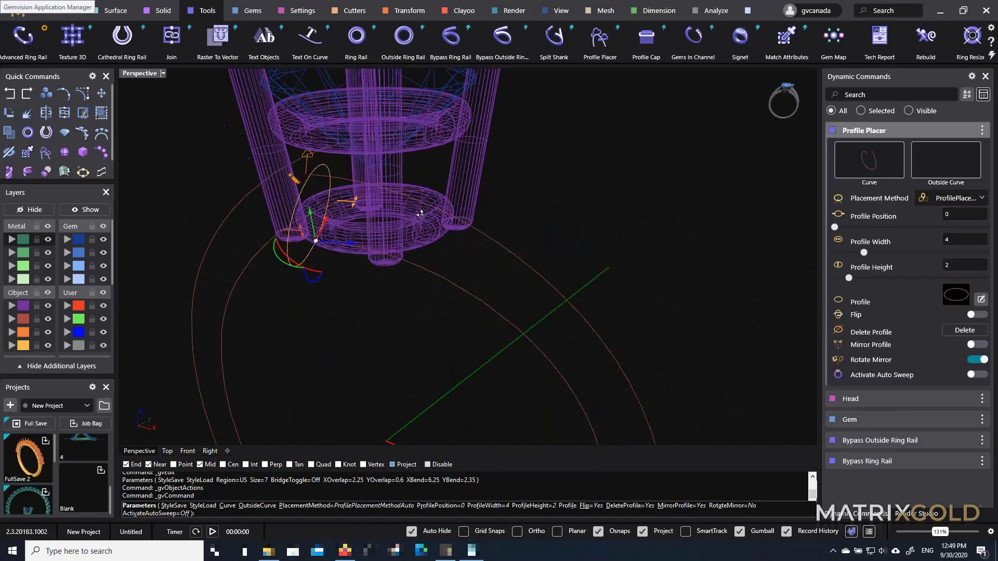
{"action": "left_click", "coordinate": [952, 160]}
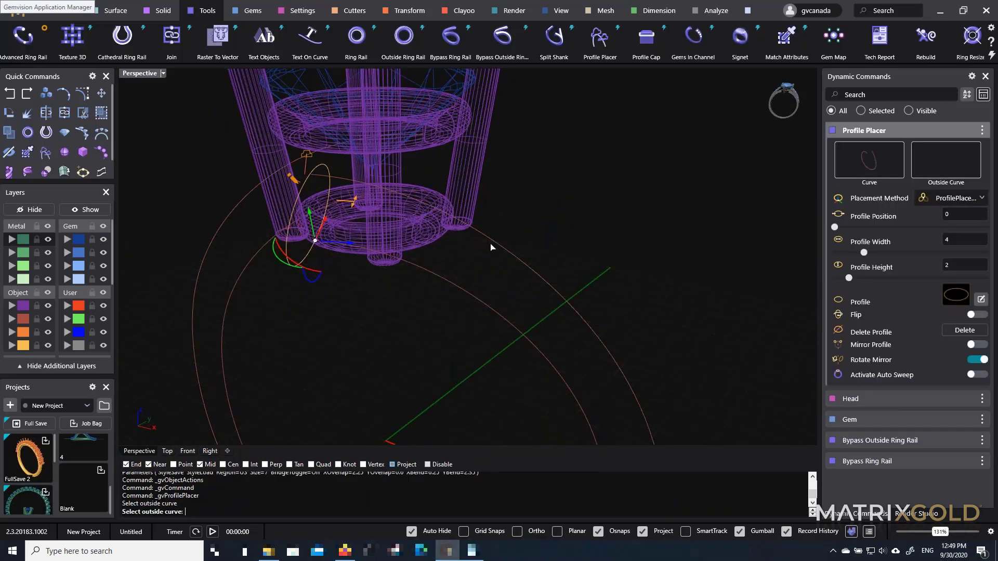
{"action": "left_click", "coordinate": [491, 244]}
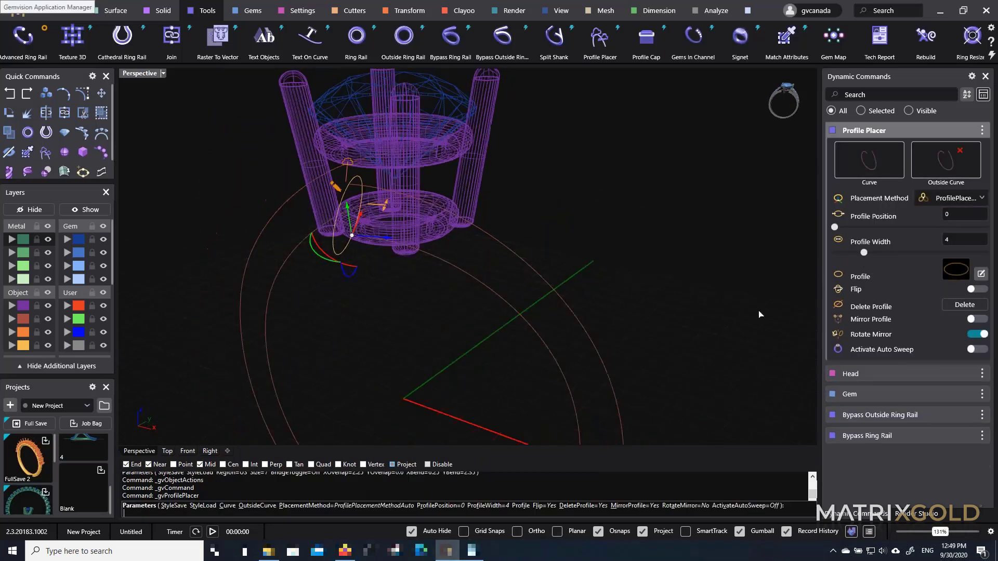
Mirror the placed profile to the rail's other end and set the profile width to 2.2 mm
{"action": "left_click", "coordinate": [979, 322]}
{"action": "right_click_drag", "start_coordinate": [626, 265], "coordinate": [622, 180]}
{"action": "scroll", "coordinate": [386, 178], "scroll_direction": "up", "scroll_amount": 2}
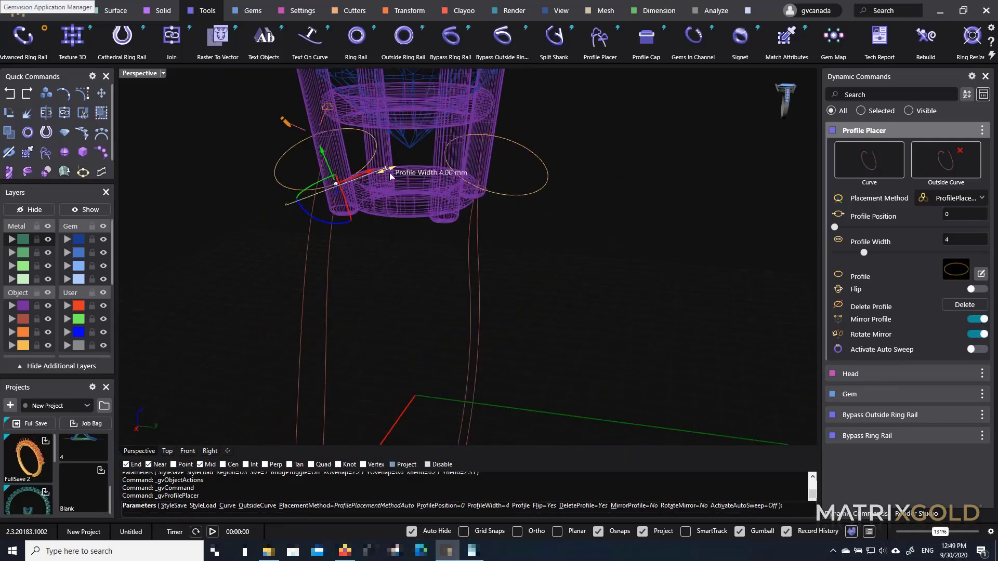
{"action": "left_click_drag", "start_coordinate": [389, 172], "coordinate": [341, 184]}
Switch the placed profiles to shank profile 02 and rotate them slightly before accepting the placement
{"action": "left_click", "coordinate": [952, 272]}
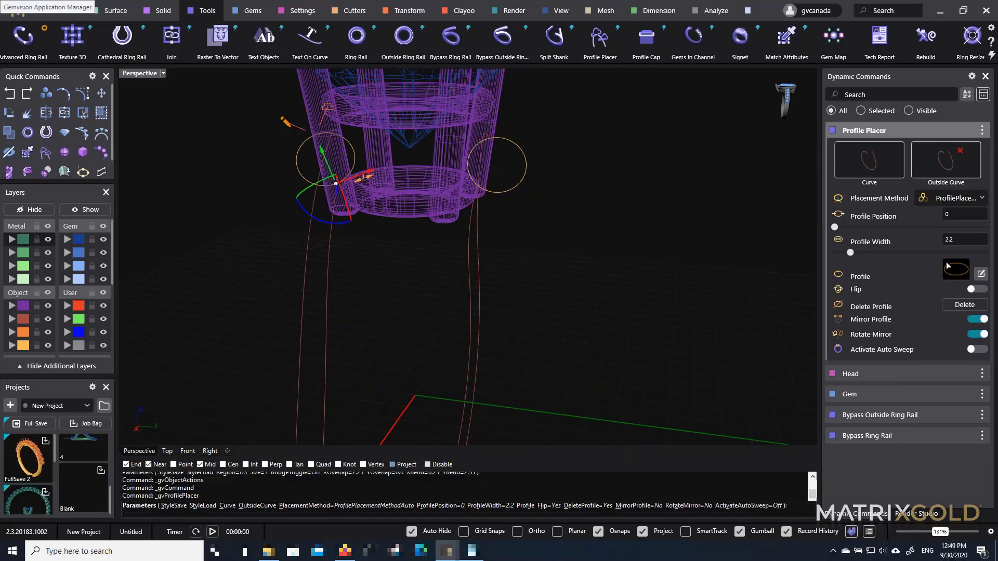
{"action": "double_click", "coordinate": [301, 143]}
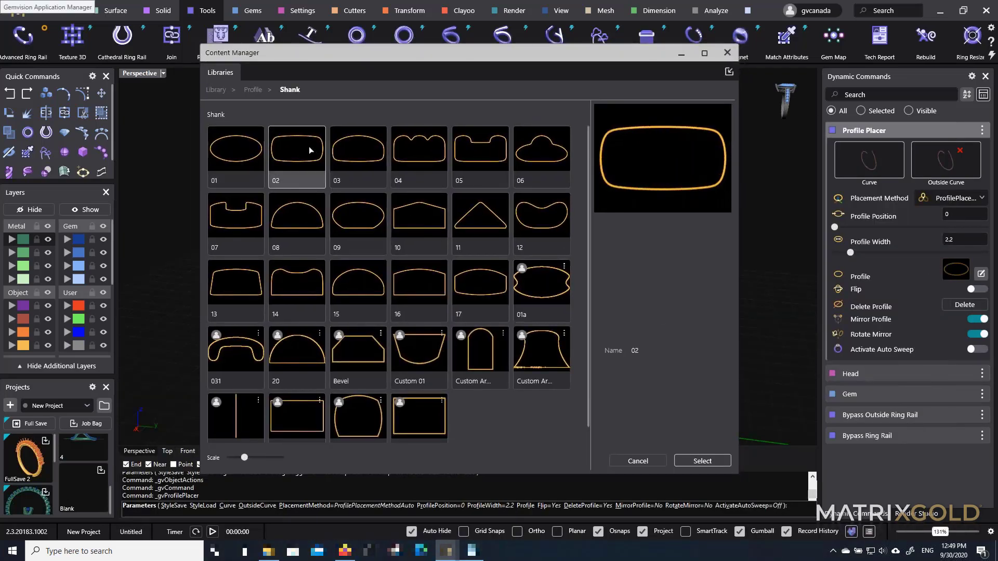
{"action": "left_click", "coordinate": [727, 53]}
{"action": "scroll", "coordinate": [598, 260], "scroll_direction": "down", "scroll_amount": 2}
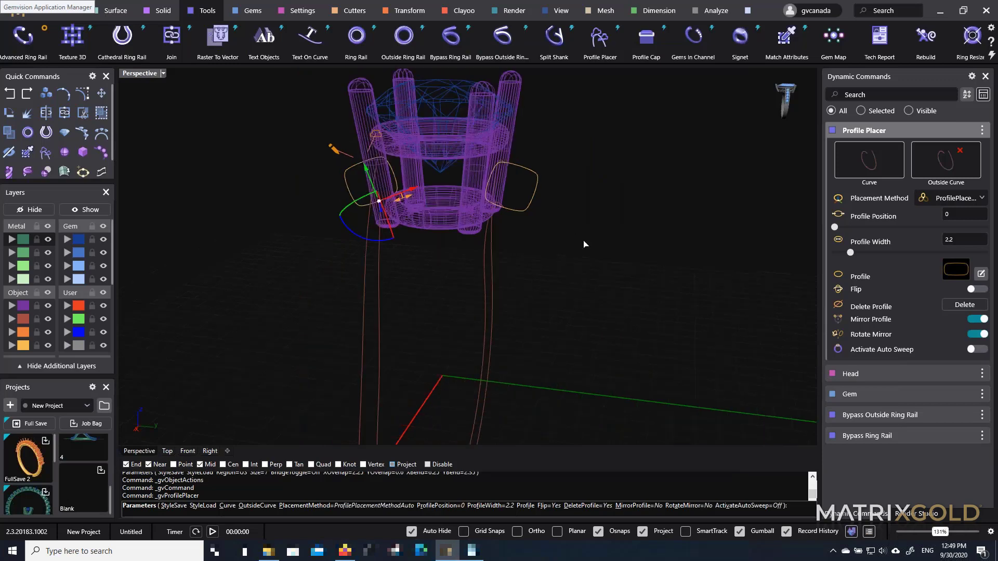
{"action": "right_click_drag", "start_coordinate": [558, 243], "coordinate": [597, 227]}
{"action": "scroll", "coordinate": [357, 172], "scroll_direction": "up", "scroll_amount": 5}
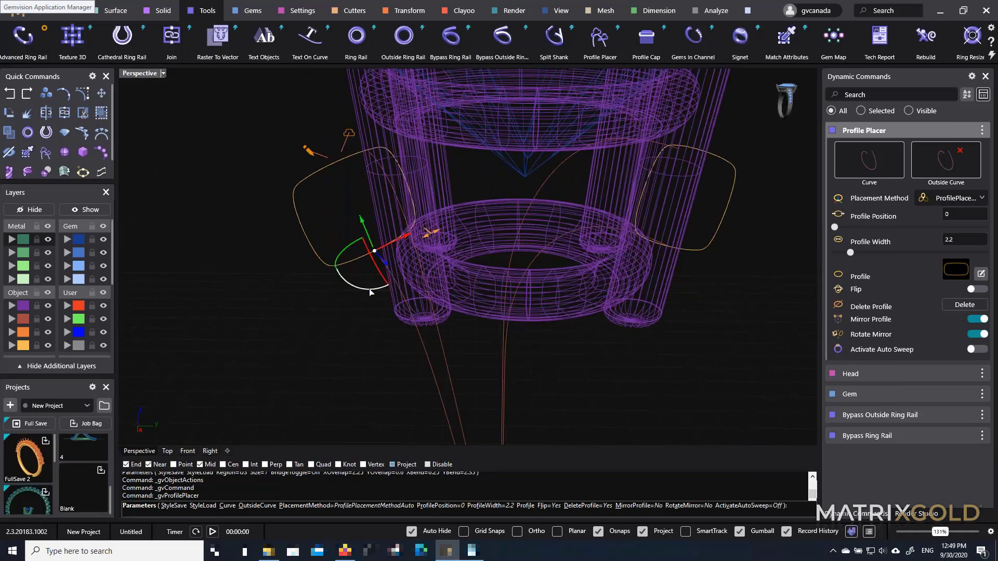
{"action": "left_click_drag", "start_coordinate": [368, 290], "coordinate": [359, 287]}
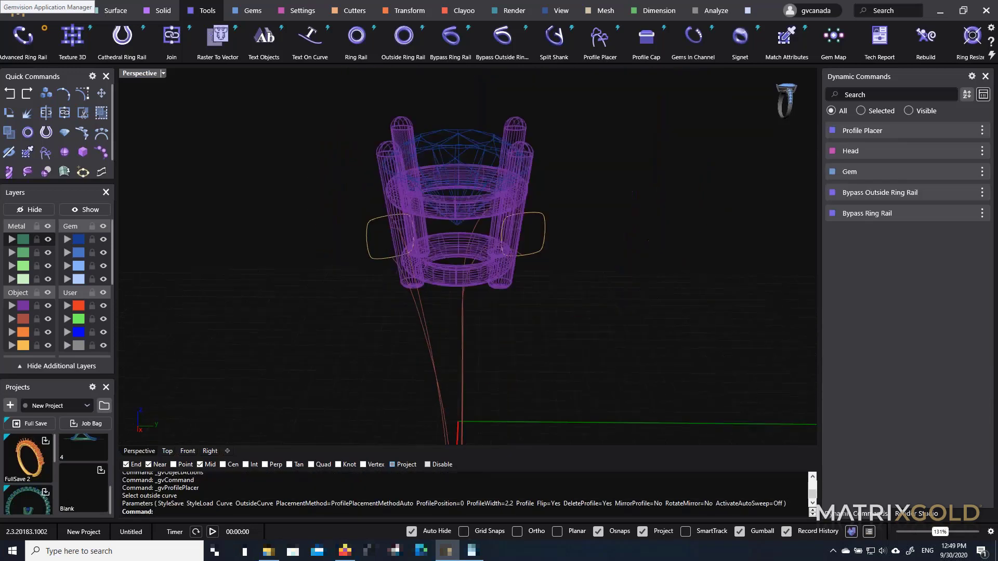
Sweep the shank along both bypass rails with Sweep 2, using the two mirrored profiles
{"action": "right_click_drag", "start_coordinate": [520, 265], "coordinate": [623, 288]}
{"action": "left_click_drag", "start_coordinate": [623, 289], "coordinate": [555, 327]}
{"action": "middle_click", "coordinate": [594, 255]}
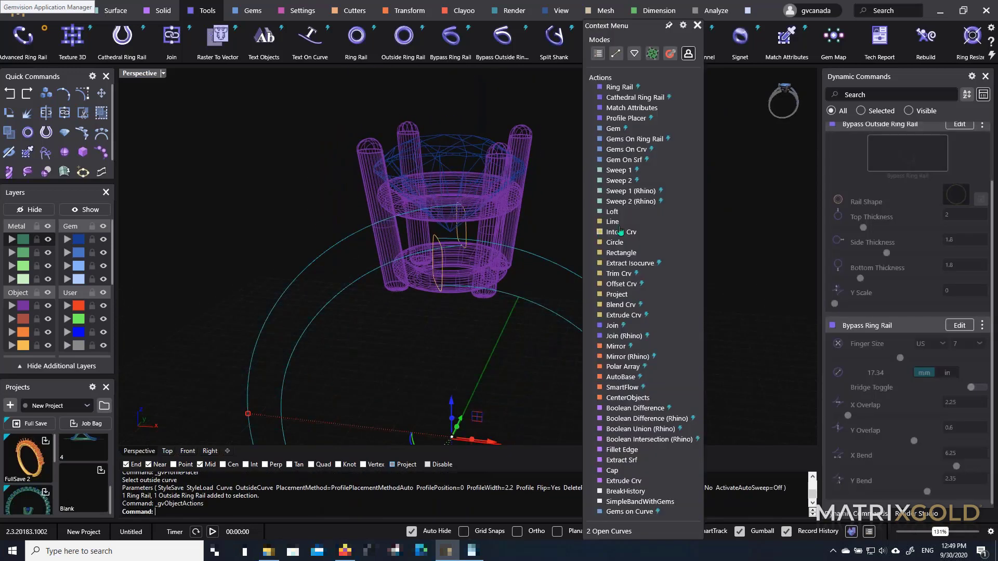
{"action": "left_click", "coordinate": [619, 180]}
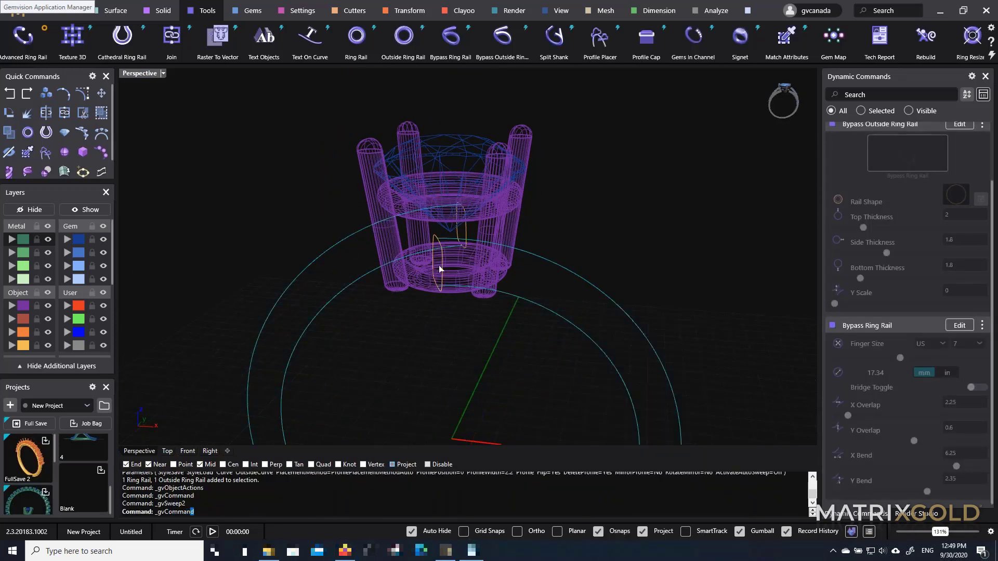
{"action": "left_click", "coordinate": [467, 234]}
{"action": "right_click", "coordinate": [466, 234]}
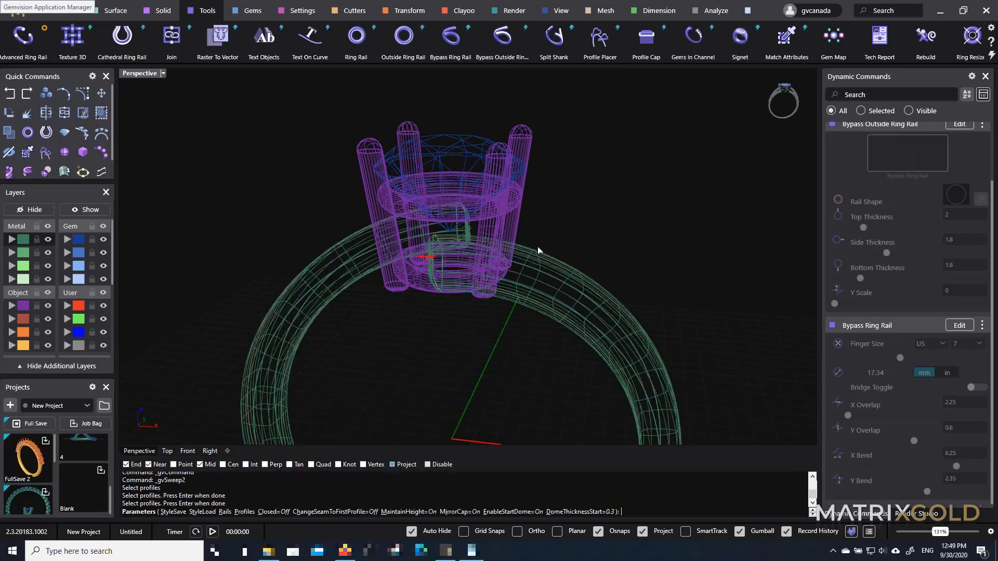
{"action": "right_click_drag", "start_coordinate": [538, 249], "coordinate": [541, 225]}
{"action": "right_click", "coordinate": [516, 283]}
Edit the inner bypass ring rail beneath the swept shank and set its X Overlap to 1.55 mm
{"action": "scroll", "coordinate": [514, 281], "scroll_direction": "down", "scroll_amount": 5}
{"action": "scroll", "coordinate": [492, 323], "scroll_direction": "up", "scroll_amount": 3}
{"action": "left_click", "coordinate": [533, 263]}
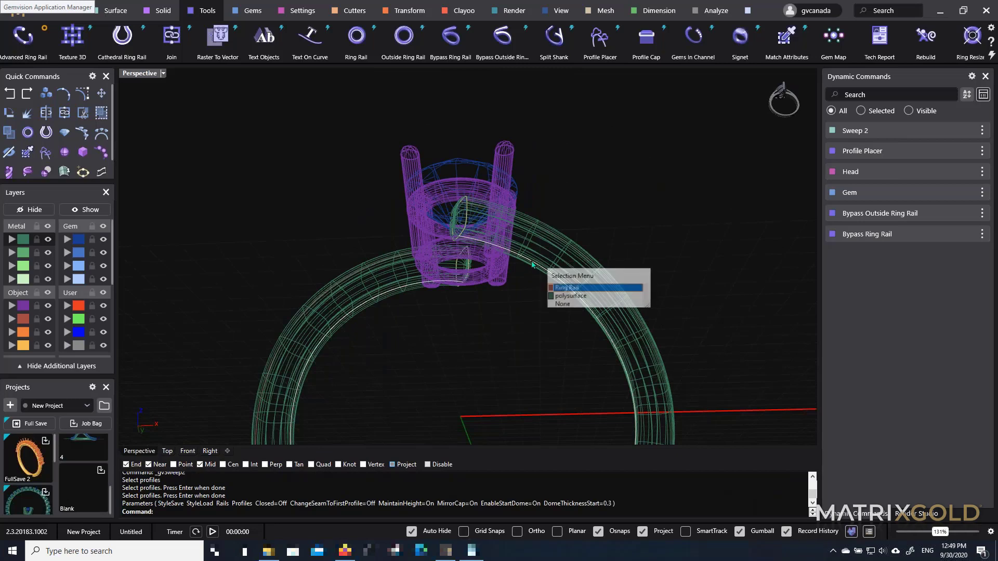
{"action": "left_click", "coordinate": [566, 287]}
{"action": "right_click_drag", "start_coordinate": [566, 286], "coordinate": [484, 262]}
{"action": "key", "text": "F6"}
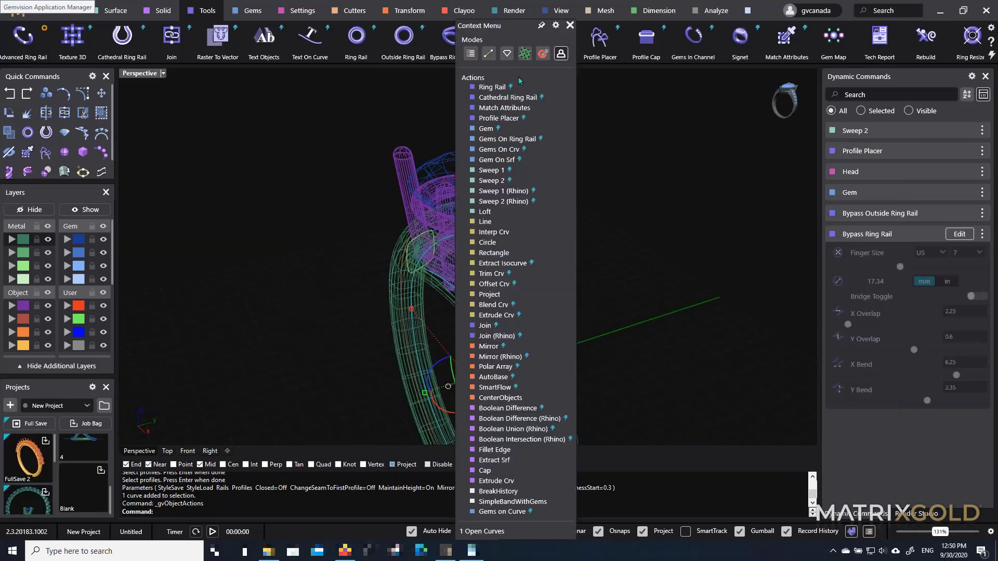
{"action": "left_click", "coordinate": [471, 54]}
{"action": "left_click", "coordinate": [490, 87]}
{"action": "right_click_drag", "start_coordinate": [582, 221], "coordinate": [524, 265]}
{"action": "scroll", "coordinate": [483, 270], "scroll_direction": "up", "scroll_amount": 4}
{"action": "left_click_drag", "start_coordinate": [453, 264], "coordinate": [450, 255]}
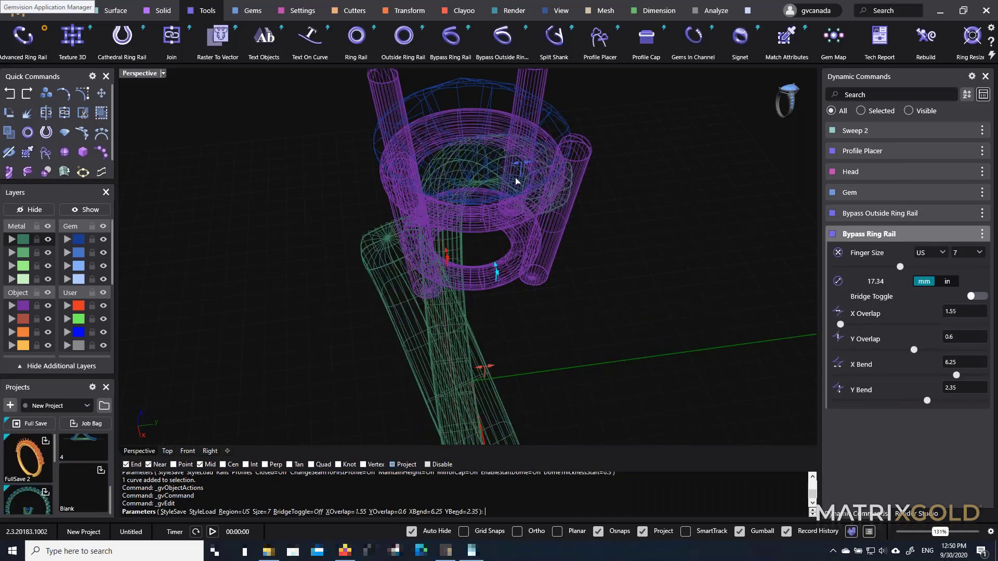
Set the bypass ring rail's Y Bend to 1.45 mm and Y Overlap to 0.1 mm, then accept the edit
{"action": "left_click_drag", "start_coordinate": [518, 167], "coordinate": [518, 169]}
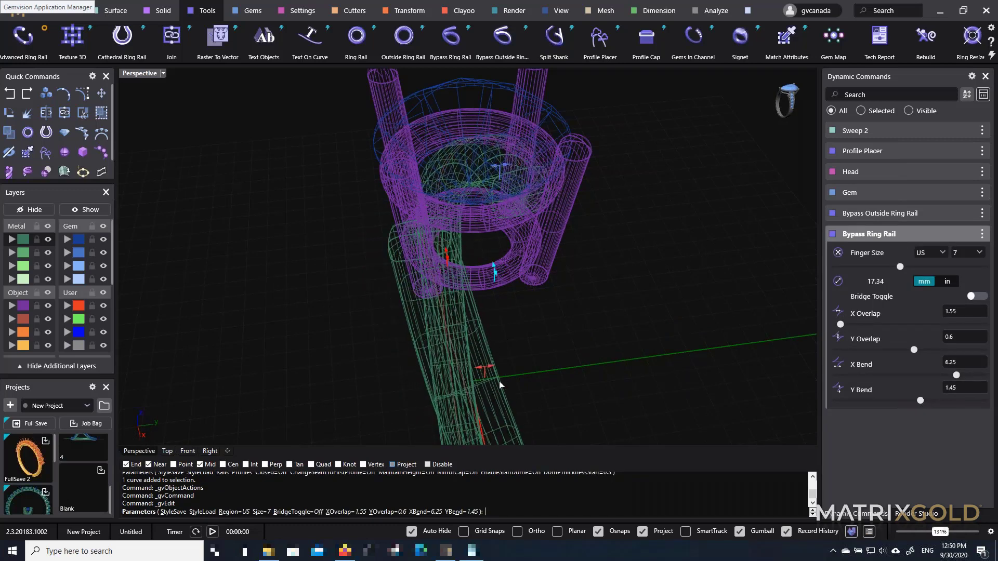
{"action": "left_click_drag", "start_coordinate": [491, 368], "coordinate": [474, 371]}
{"action": "scroll", "coordinate": [521, 295], "scroll_direction": "down", "scroll_amount": 5}
{"action": "right_click_drag", "start_coordinate": [524, 296], "coordinate": [577, 276]}
{"action": "right_click", "coordinate": [665, 374]}
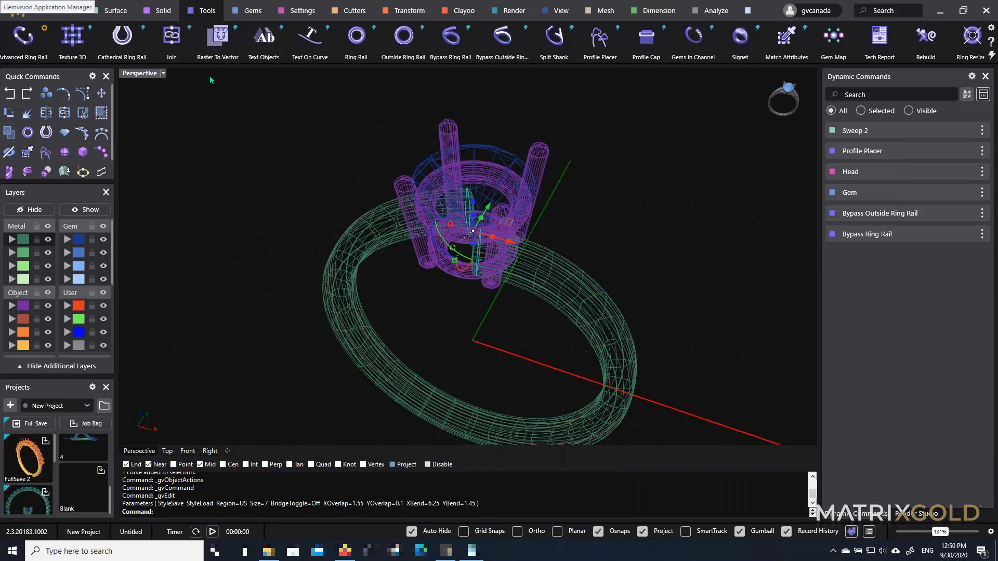
Set the Perspective view to Shaded and examine the bypass shank, head and gem from above and the side
{"action": "left_click", "coordinate": [163, 73]}
{"action": "left_click", "coordinate": [179, 95]}
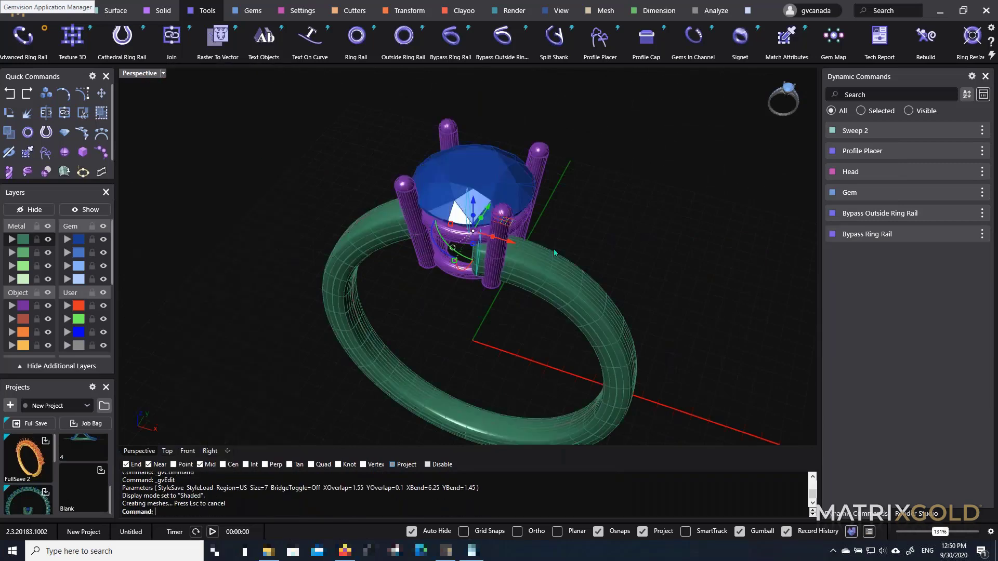
{"action": "right_click_drag", "start_coordinate": [565, 243], "coordinate": [544, 281]}
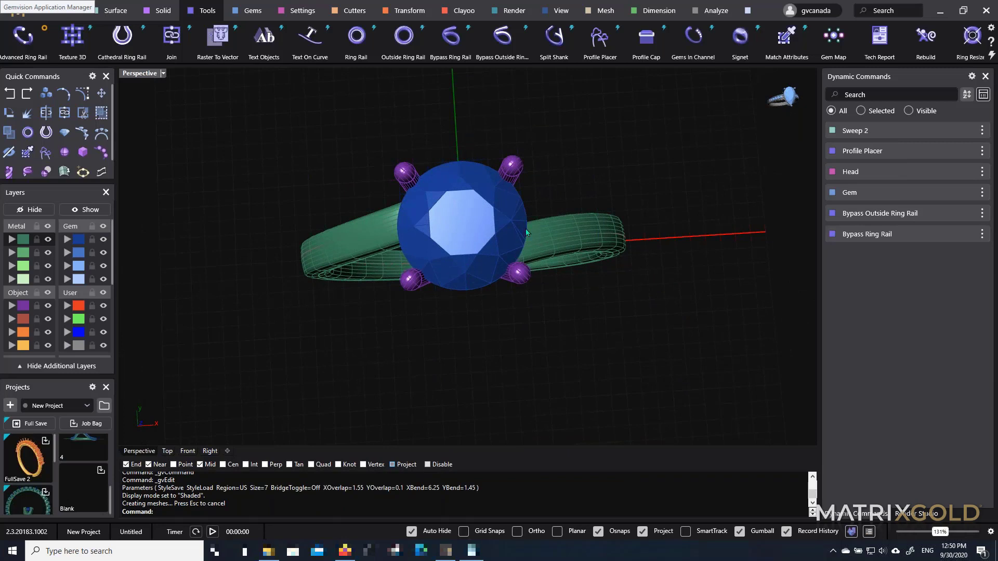
{"action": "right_click_drag", "start_coordinate": [525, 229], "coordinate": [519, 242]}
{"action": "scroll", "coordinate": [520, 246], "scroll_direction": "up", "scroll_amount": 4}
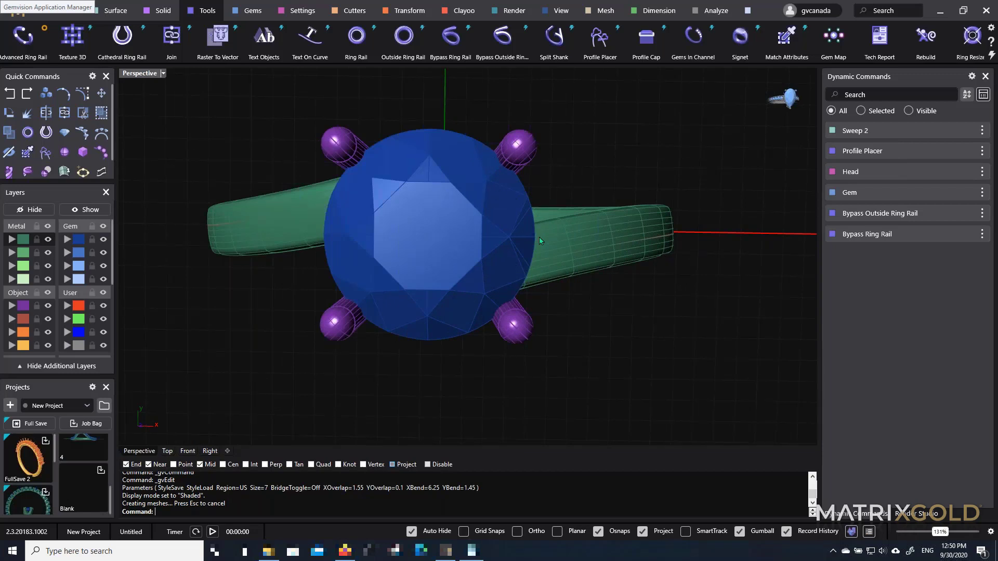
{"action": "right_click_drag", "start_coordinate": [539, 240], "coordinate": [542, 232]}
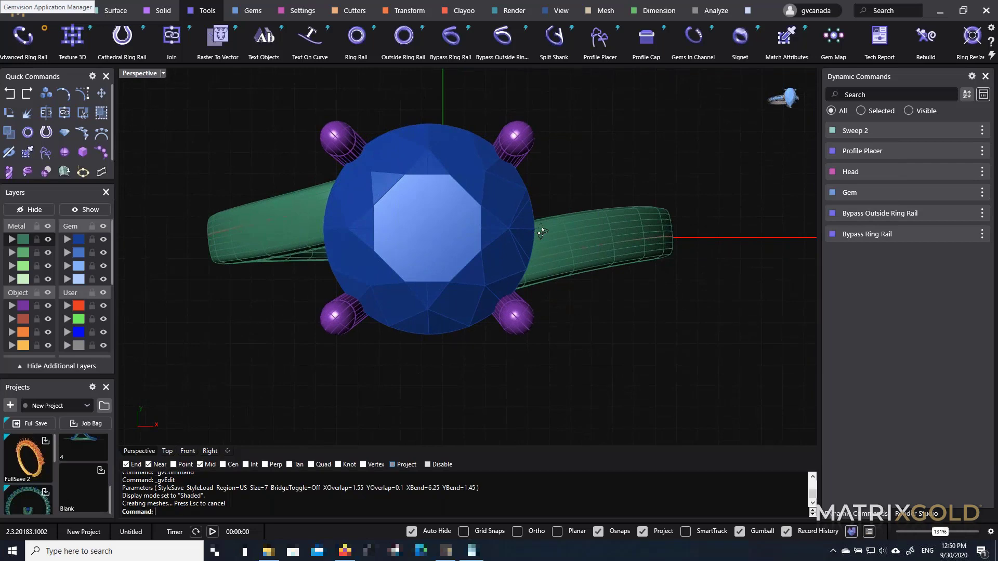
{"action": "right_click_drag", "start_coordinate": [527, 290], "coordinate": [532, 226]}
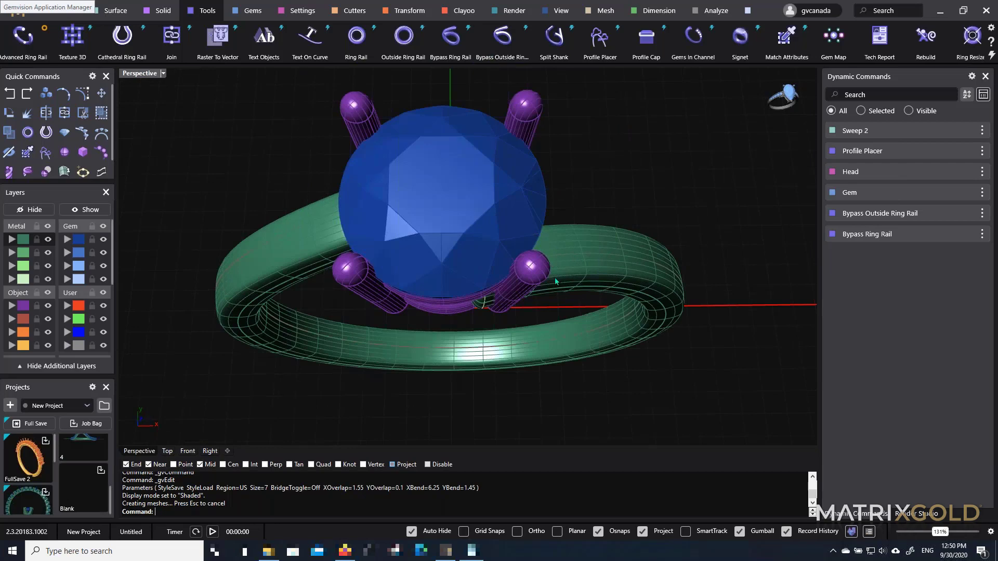
{"action": "right_click_drag", "start_coordinate": [565, 277], "coordinate": [563, 307]}
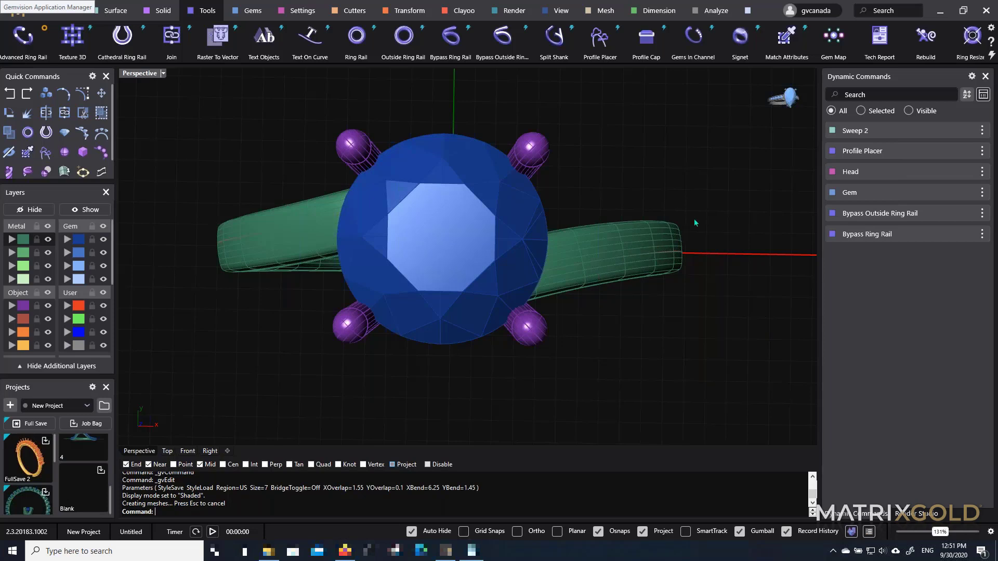
Open the context menu's command list for editing, review its entries and close it without changes
{"action": "right_click", "coordinate": [732, 176]}
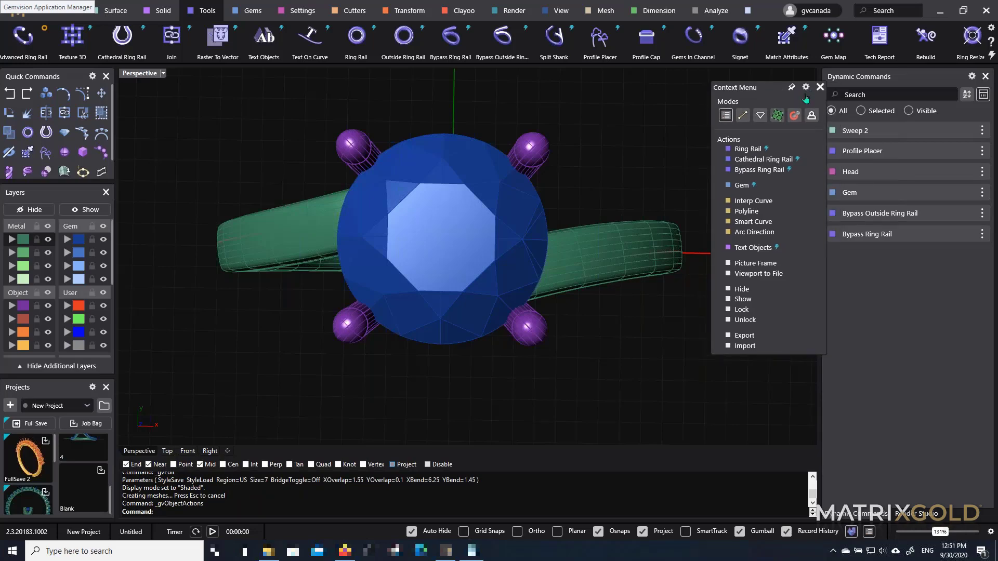
{"action": "left_click", "coordinate": [807, 90]}
{"action": "left_click_drag", "start_coordinate": [564, 34], "coordinate": [681, 15]}
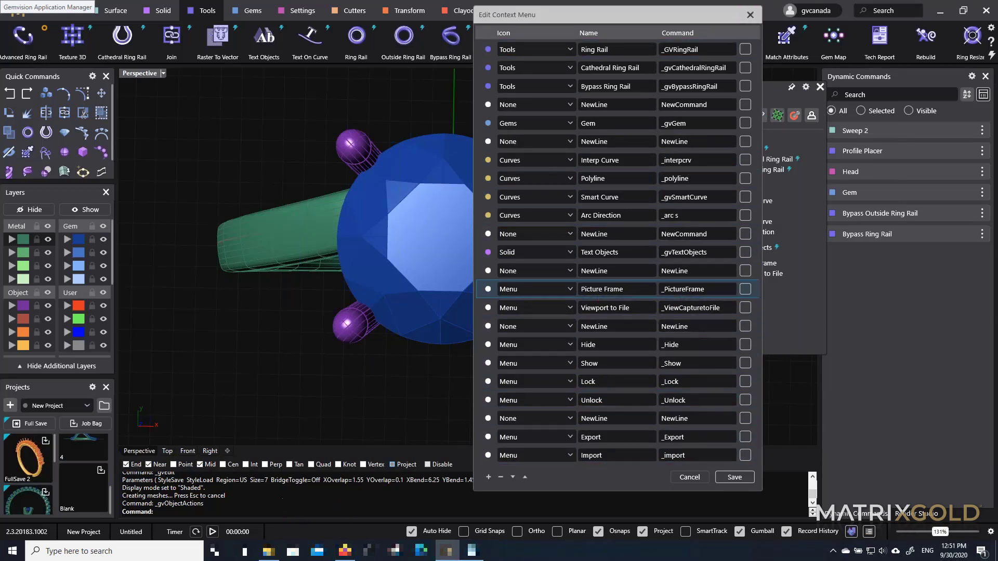
{"action": "left_click", "coordinate": [749, 16]}
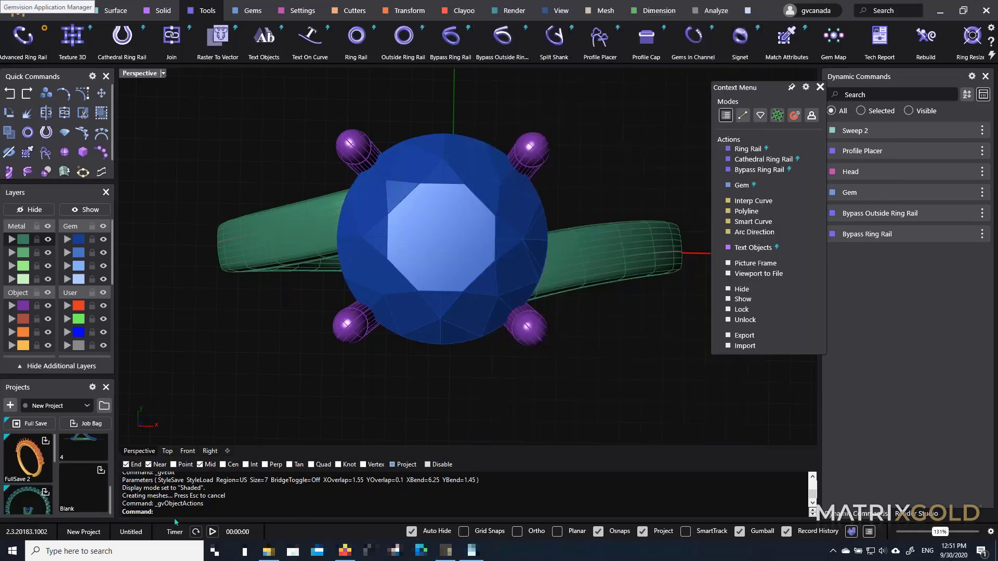
Select the whole ring, start a new document without saving the changes, and maximize the Top view
{"action": "scroll", "coordinate": [321, 321], "scroll_direction": "down", "scroll_amount": 6}
{"action": "left_click_drag", "start_coordinate": [209, 195], "coordinate": [597, 439]}
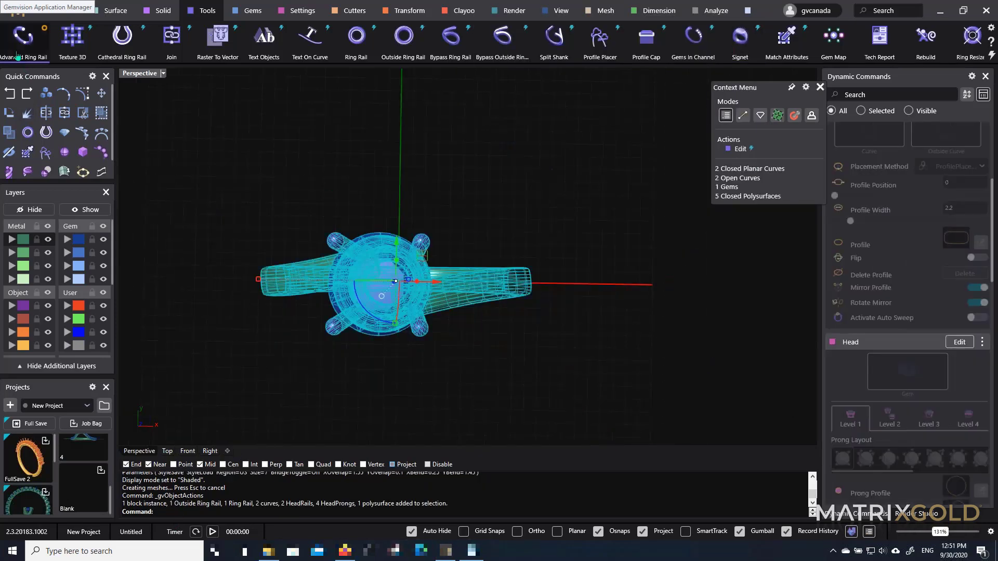
{"action": "left_click", "coordinate": [18, 13]}
{"action": "left_click", "coordinate": [85, 49]}
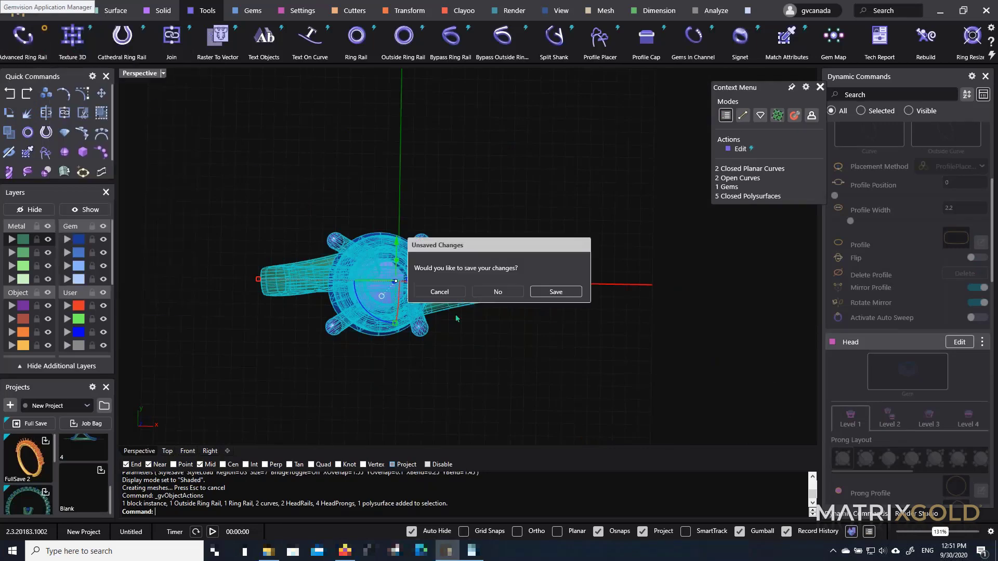
{"action": "left_click", "coordinate": [493, 291]}
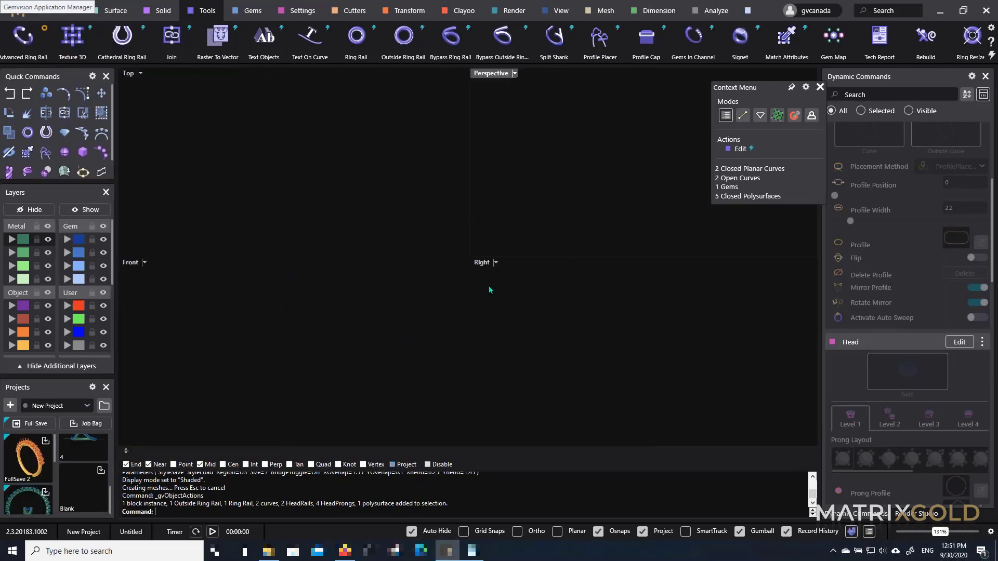
{"action": "left_click", "coordinate": [374, 261]}
{"action": "double_click", "coordinate": [127, 74]}
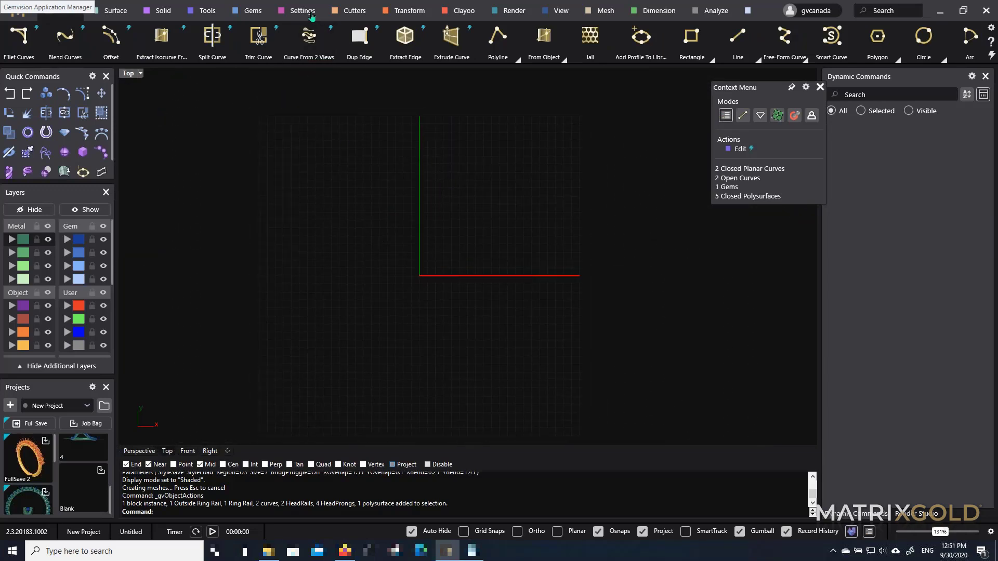
Start Boolean Difference from the solid tools and copy its command name, _gvBooleanDifference, from the command history
{"action": "left_click", "coordinate": [303, 11]}
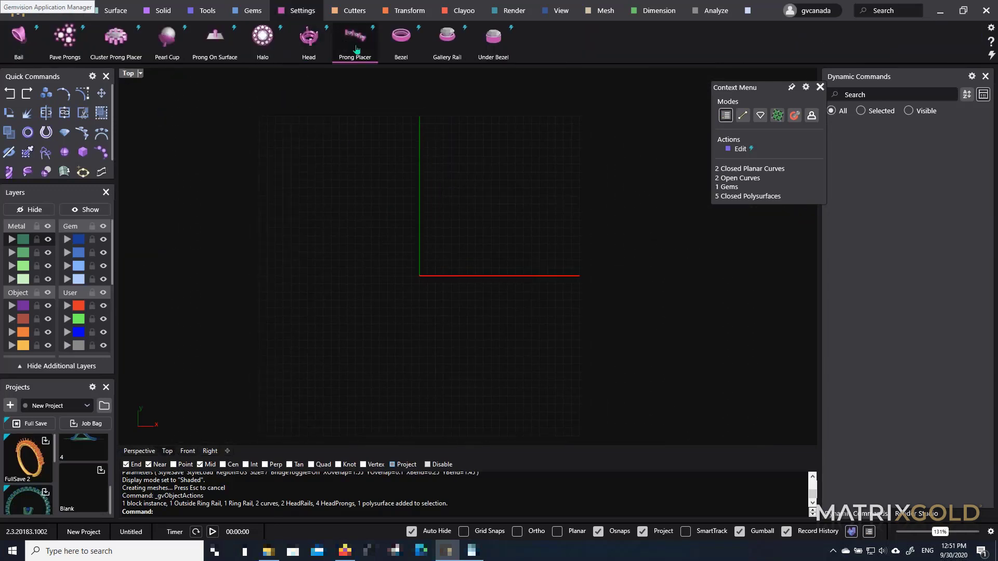
{"action": "left_click", "coordinate": [169, 15]}
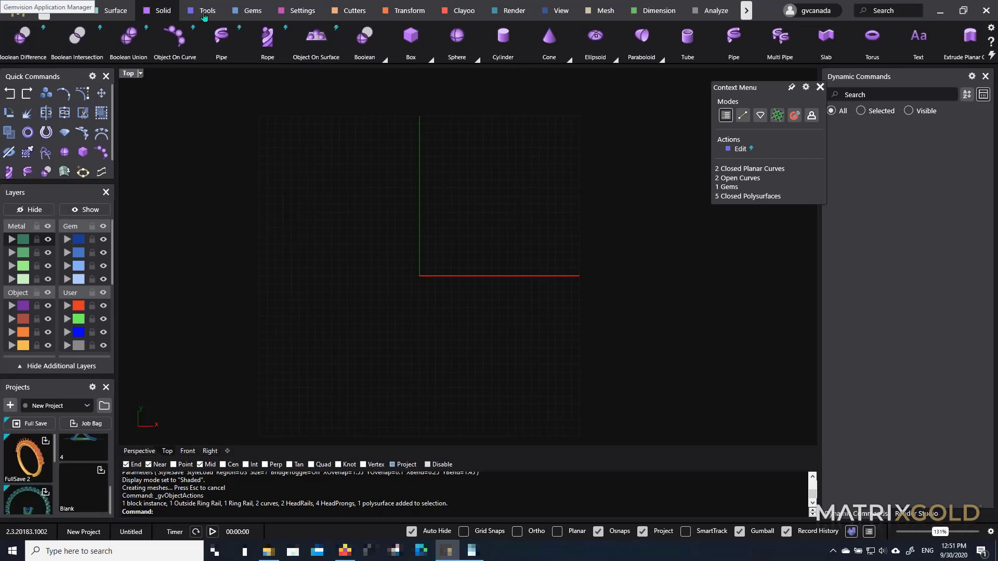
{"action": "left_click", "coordinate": [22, 37]}
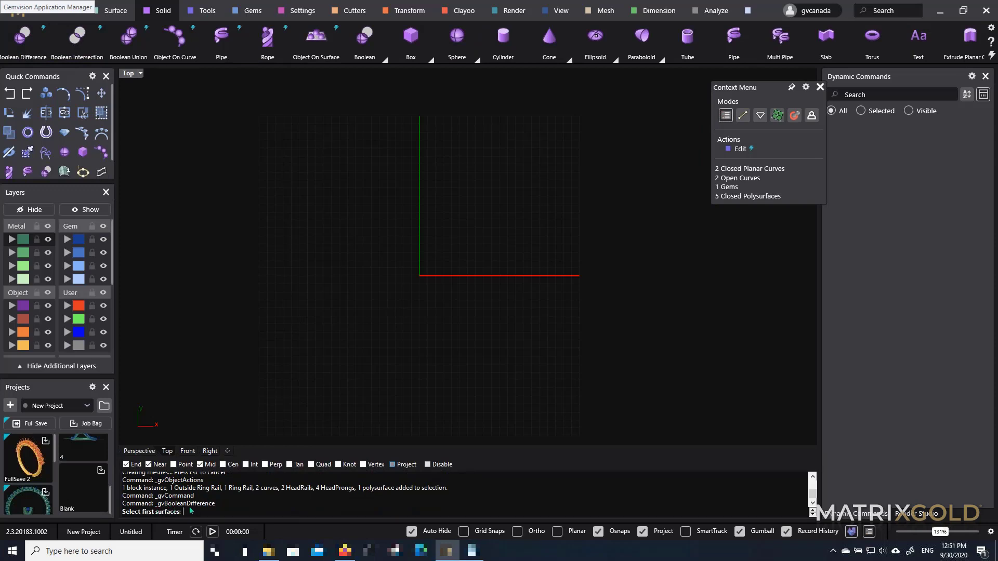
{"action": "left_click_drag", "start_coordinate": [215, 504], "coordinate": [154, 508]}
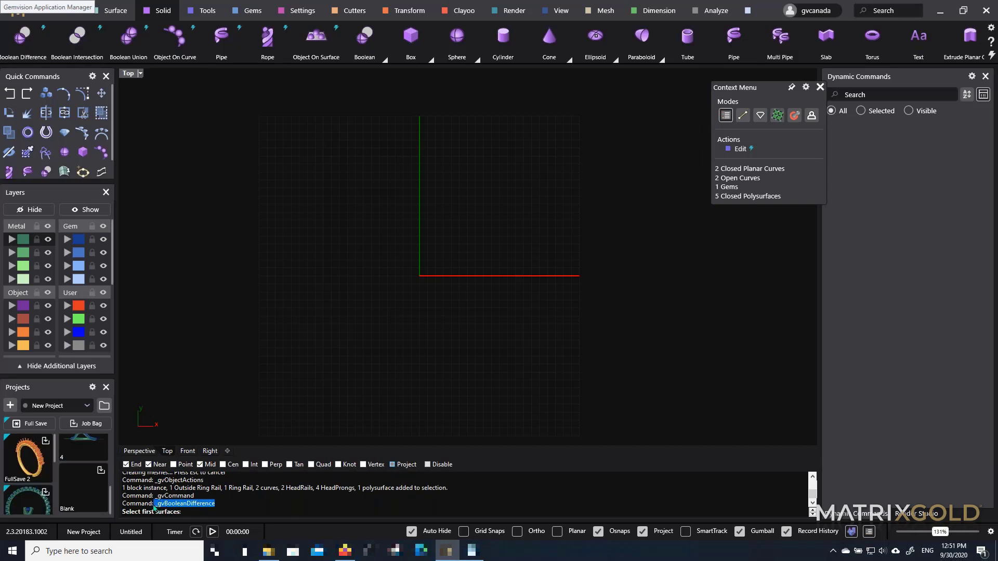
{"action": "left_click", "coordinate": [223, 403]}
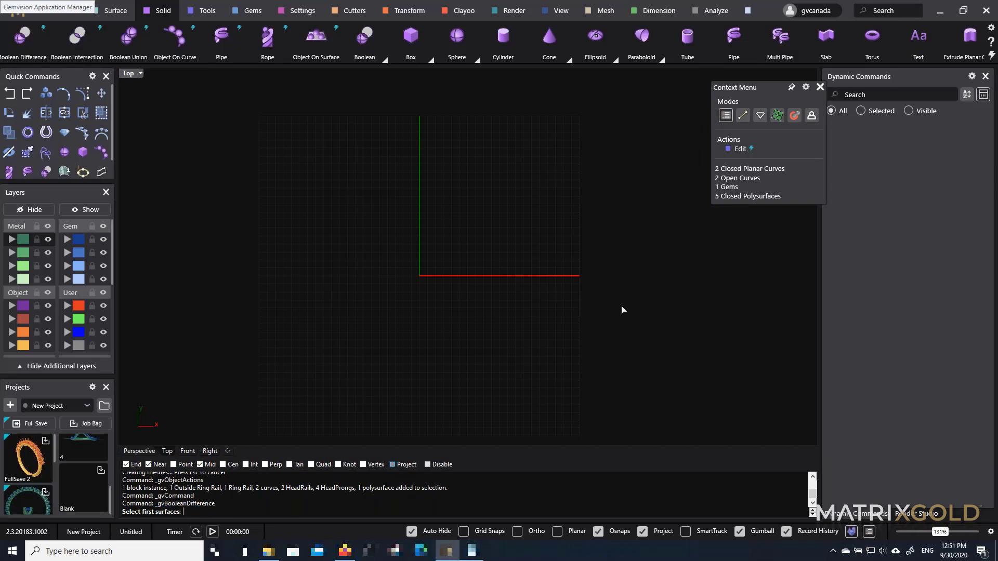
Add a new line to the selected objects' context menu and give it the Solid icon
{"action": "left_click", "coordinate": [806, 87]}
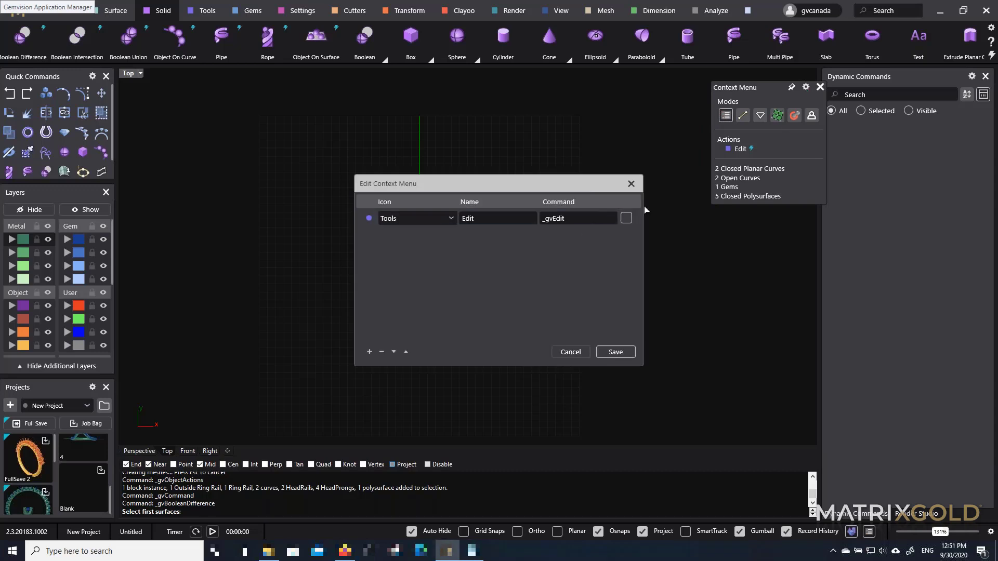
{"action": "left_click", "coordinate": [369, 352]}
{"action": "left_click", "coordinate": [436, 237]}
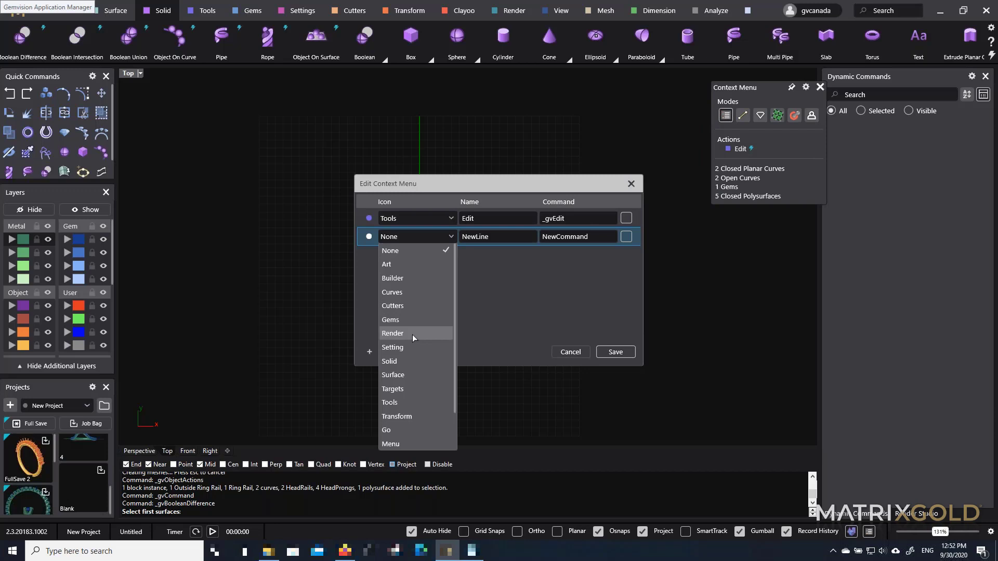
{"action": "left_click", "coordinate": [427, 362]}
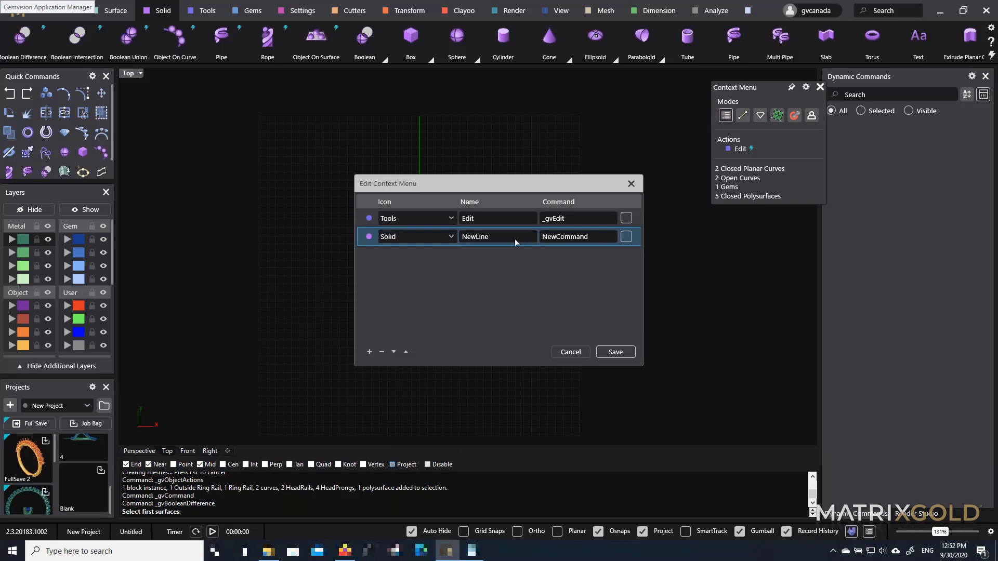
Set the new line's command to _gvBooleanDifference, name it Boolean Difference and save the context menu
{"action": "double_click", "coordinate": [562, 239]}
{"action": "type", "text": "_gvBooleanDifference"}
{"action": "double_click", "coordinate": [517, 240]}
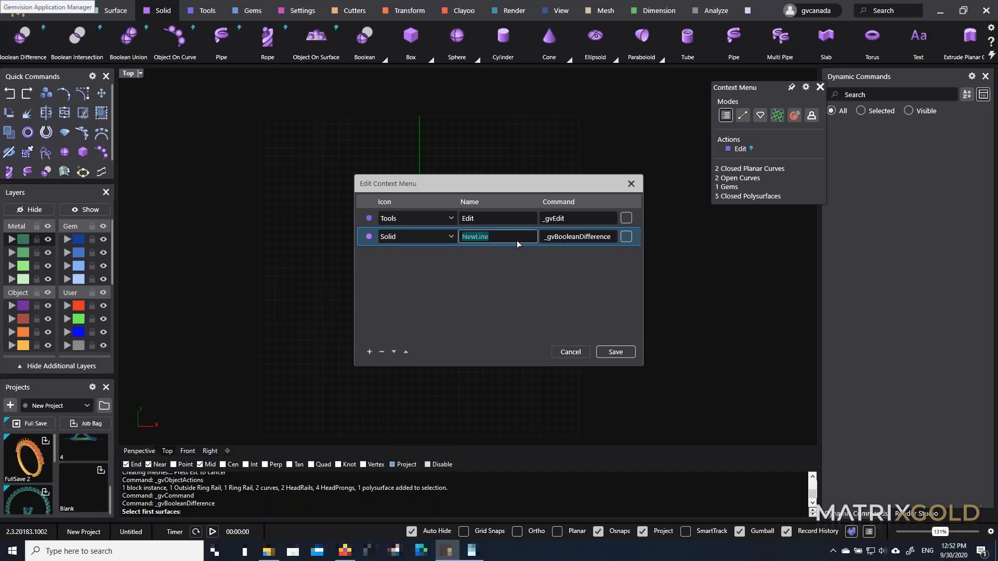
{"action": "type", "text": "Boolean Differenc"}
{"action": "left_click", "coordinate": [616, 352]}
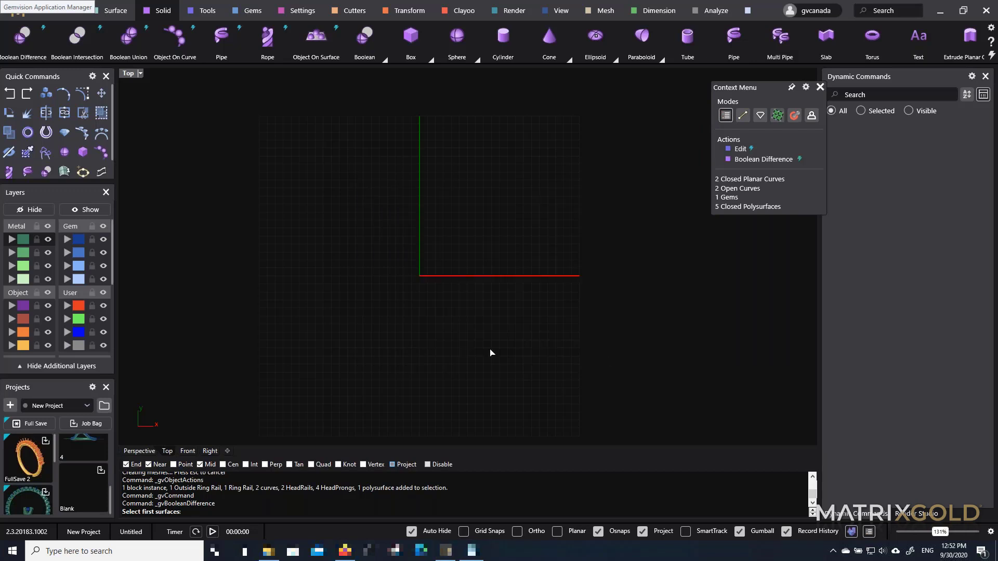
Cancel the running Boolean Difference, try starting the standard BooleanDifference from the recent commands, and cancel it too
{"action": "left_click", "coordinate": [363, 44]}
{"action": "left_click", "coordinate": [513, 301]}
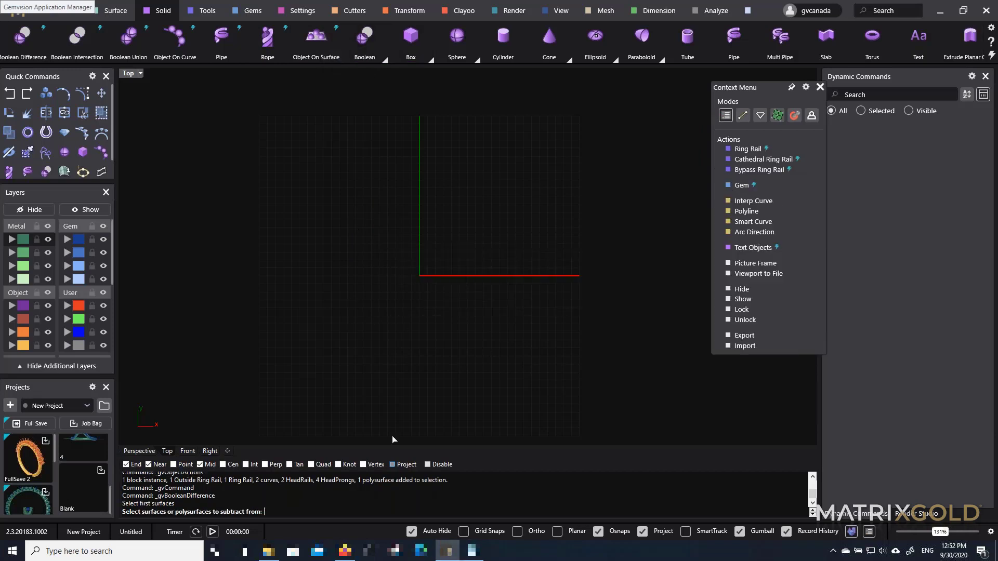
{"action": "key", "text": "Escape"}
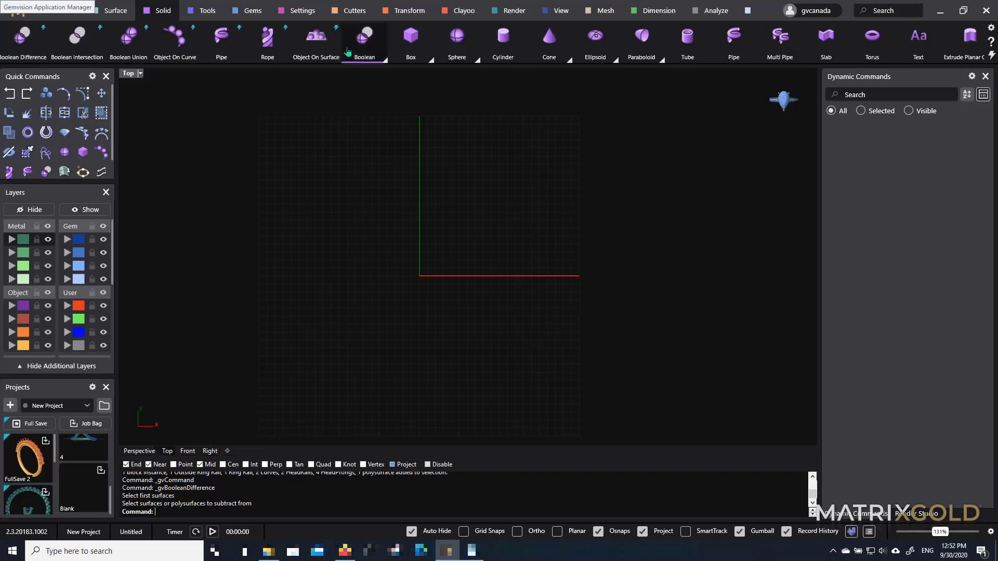
{"action": "right_click", "coordinate": [280, 497]}
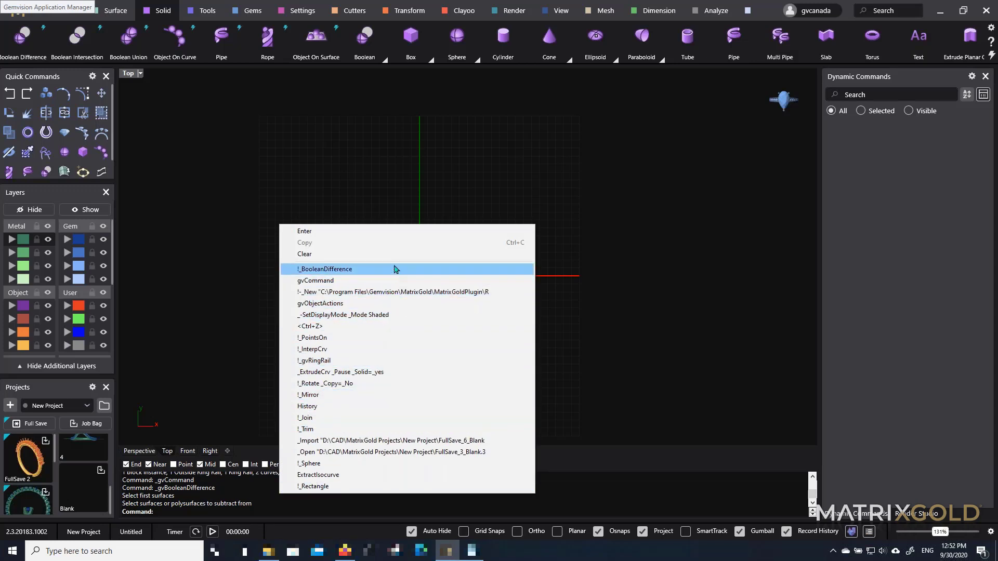
{"action": "left_click", "coordinate": [348, 270]}
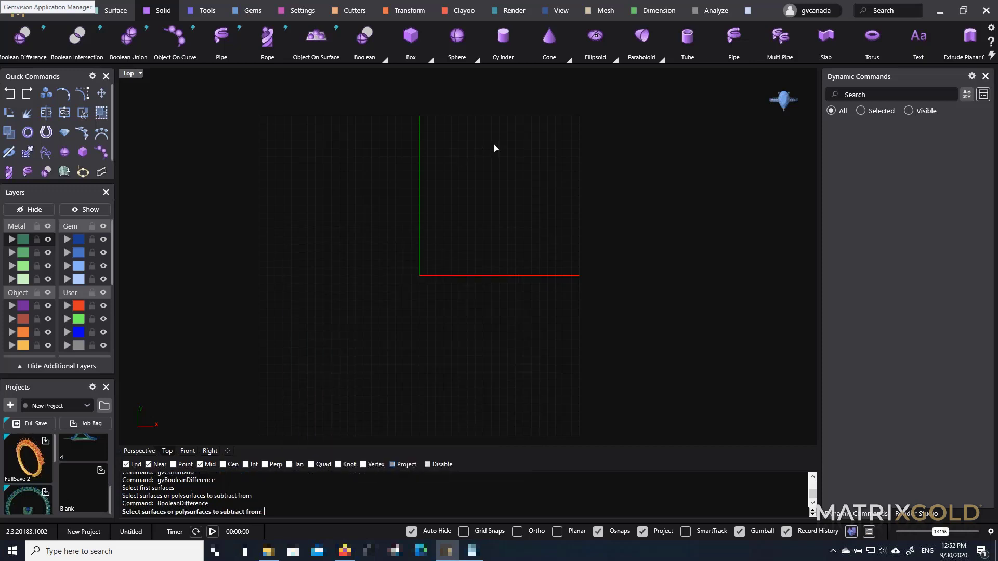
{"action": "key", "text": "Escape"}
Inspect the Arc Direction entry and its command in the no-selection context menu, leaving the list unchanged
{"action": "middle_click", "coordinate": [495, 145]}
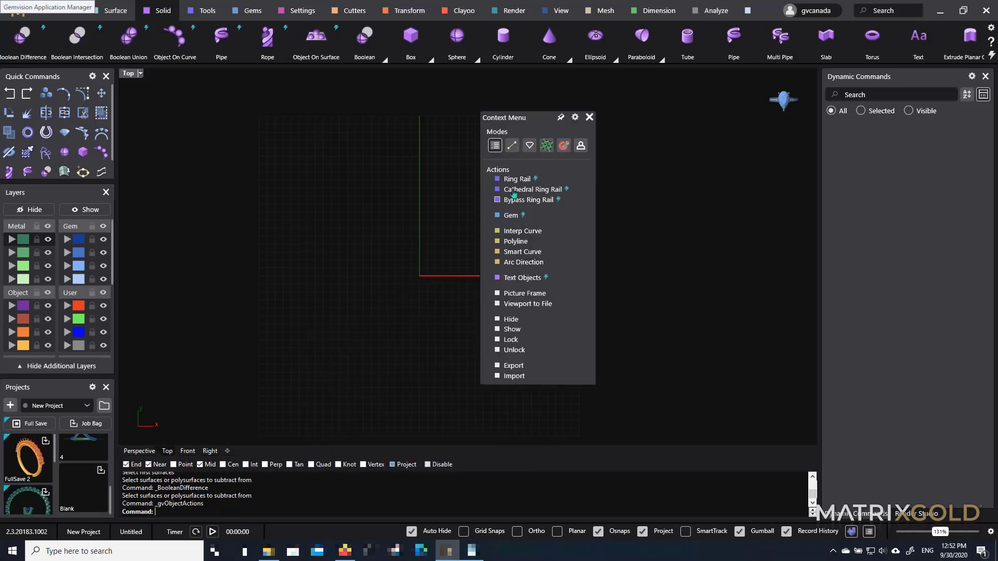
{"action": "left_click", "coordinate": [573, 118]}
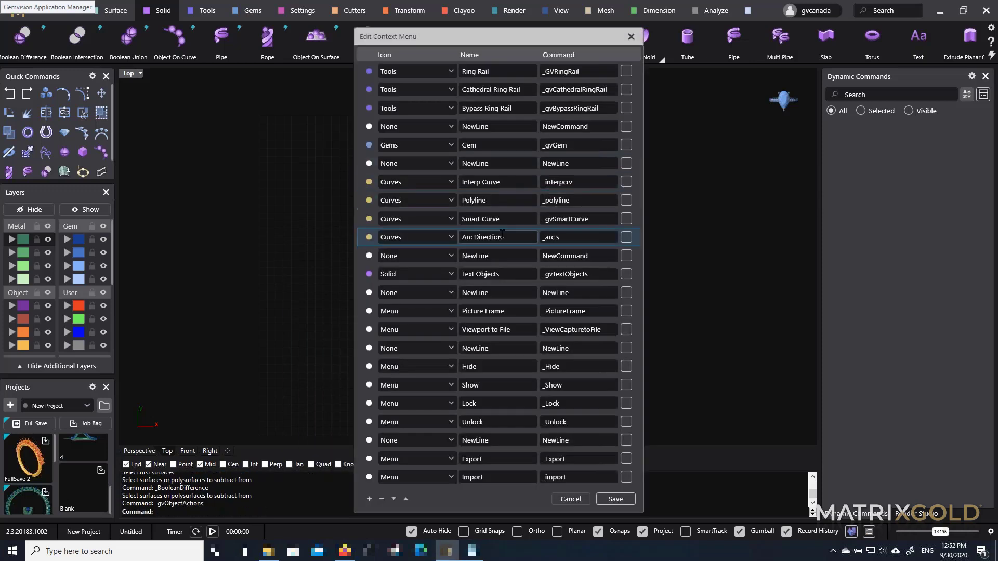
{"action": "left_click", "coordinate": [631, 36]}
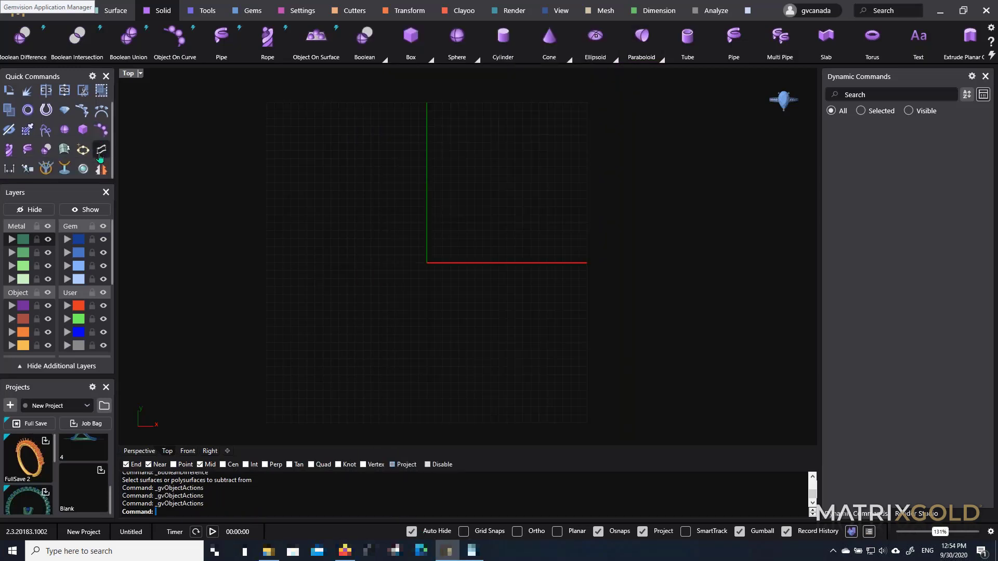
{"action": "scroll", "coordinate": [108, 143], "scroll_direction": "down", "scroll_amount": 1}
{"action": "scroll", "coordinate": [107, 143], "scroll_direction": "up", "scroll_amount": 1}
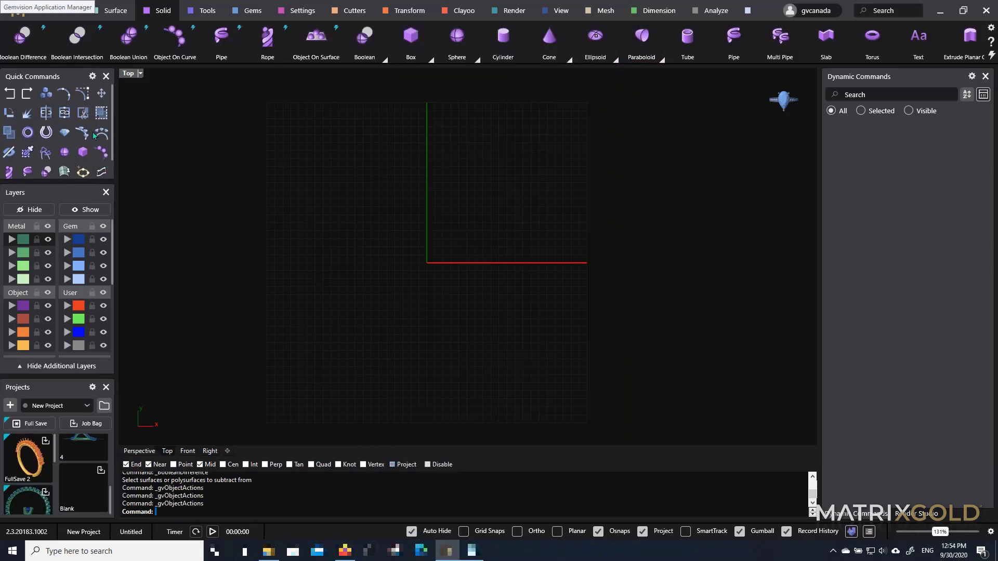
{"action": "scroll", "coordinate": [94, 136], "scroll_direction": "down", "scroll_amount": 1}
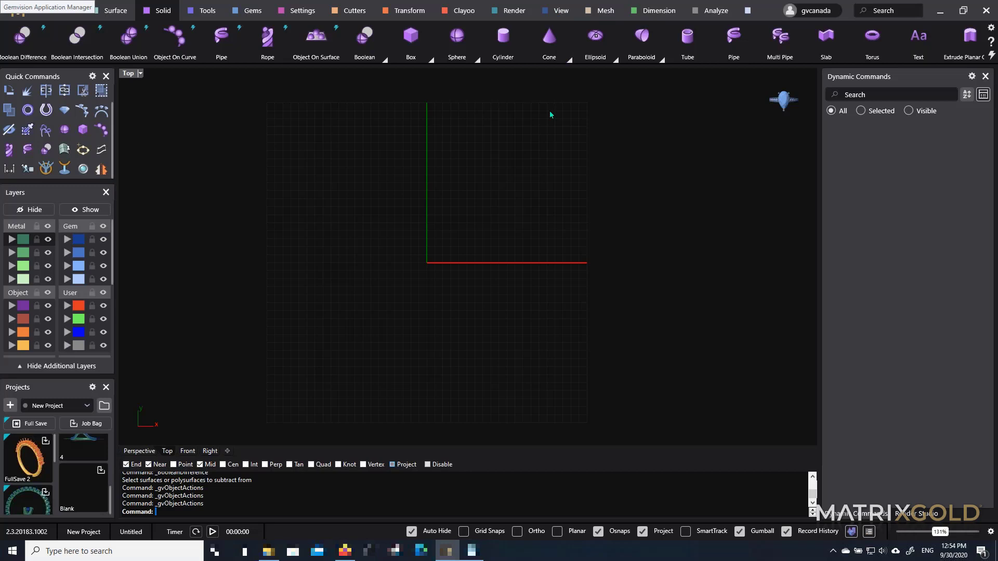
Restore the four-view layout from the Top view and maximize the Perspective view
{"action": "scroll", "coordinate": [515, 173], "scroll_direction": "down", "scroll_amount": 2}
{"action": "scroll", "coordinate": [470, 212], "scroll_direction": "up", "scroll_amount": 2}
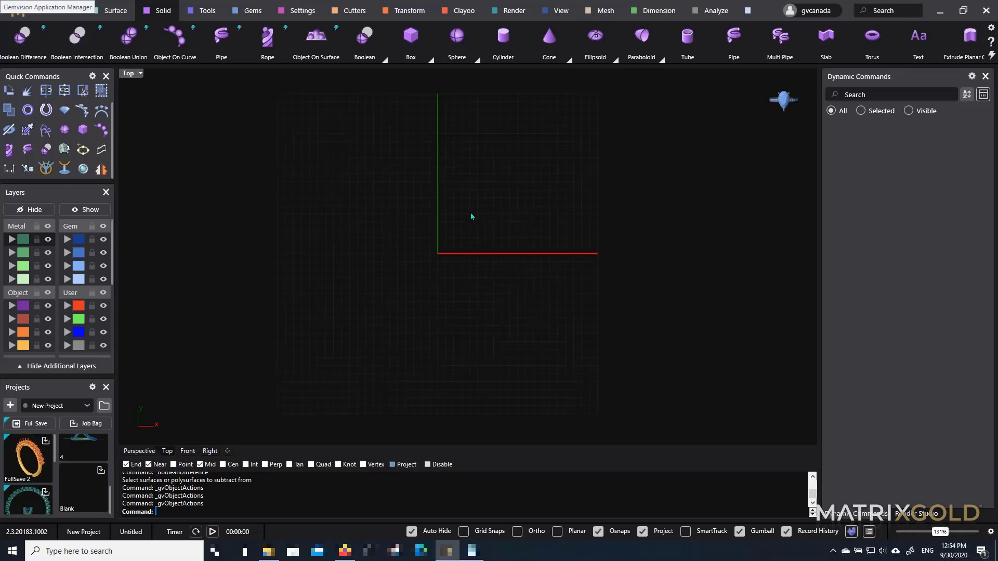
{"action": "right_click_drag", "start_coordinate": [461, 218], "coordinate": [482, 226]}
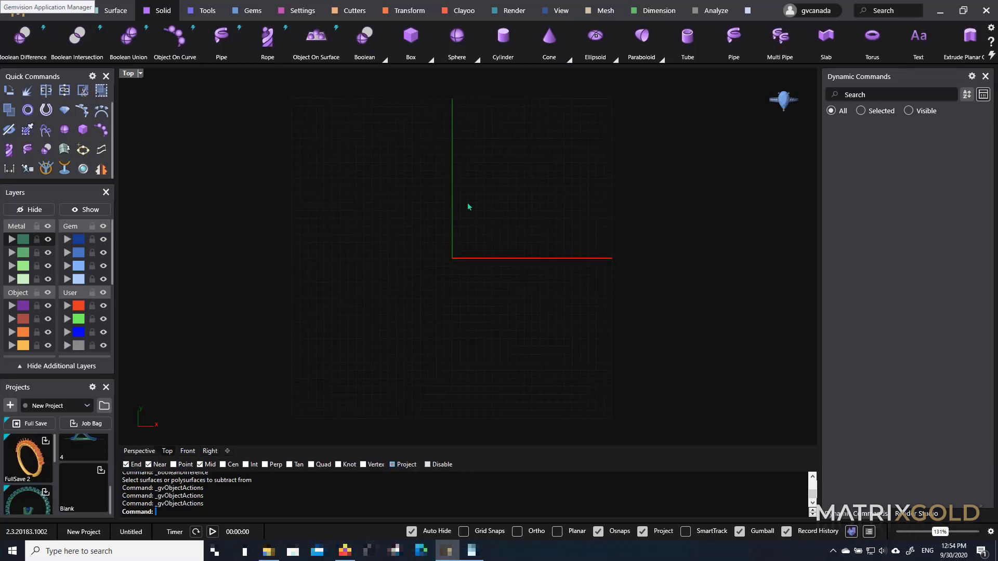
{"action": "double_click", "coordinate": [133, 74]}
{"action": "double_click", "coordinate": [491, 74]}
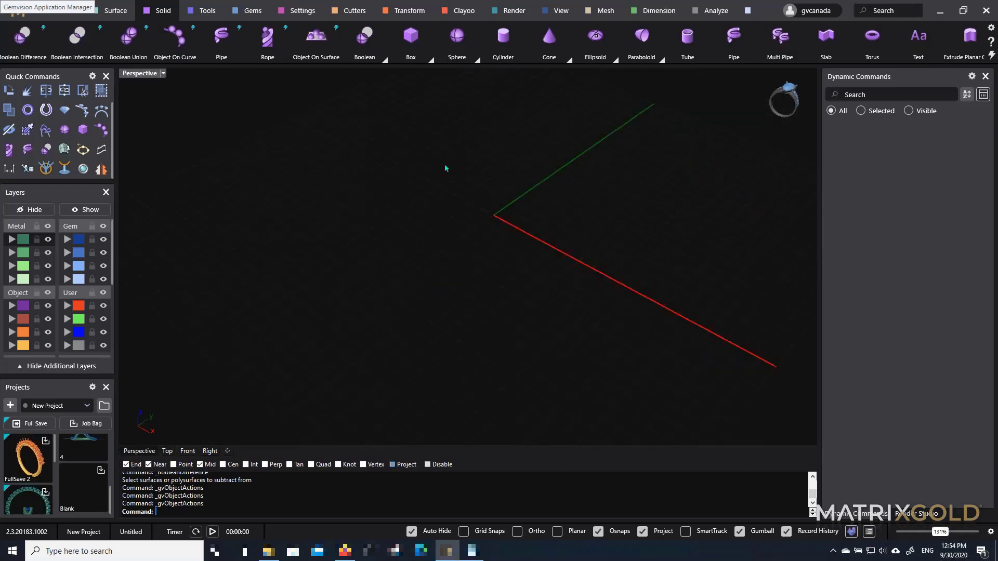
Draw a sphere with a radius of about 7.4 mm behind the X axis on the negative X side
{"action": "right_click_drag", "start_coordinate": [446, 167], "coordinate": [500, 248]}
{"action": "scroll", "coordinate": [506, 244], "scroll_direction": "down", "scroll_amount": 1}
{"action": "scroll", "coordinate": [502, 258], "scroll_direction": "up", "scroll_amount": 2}
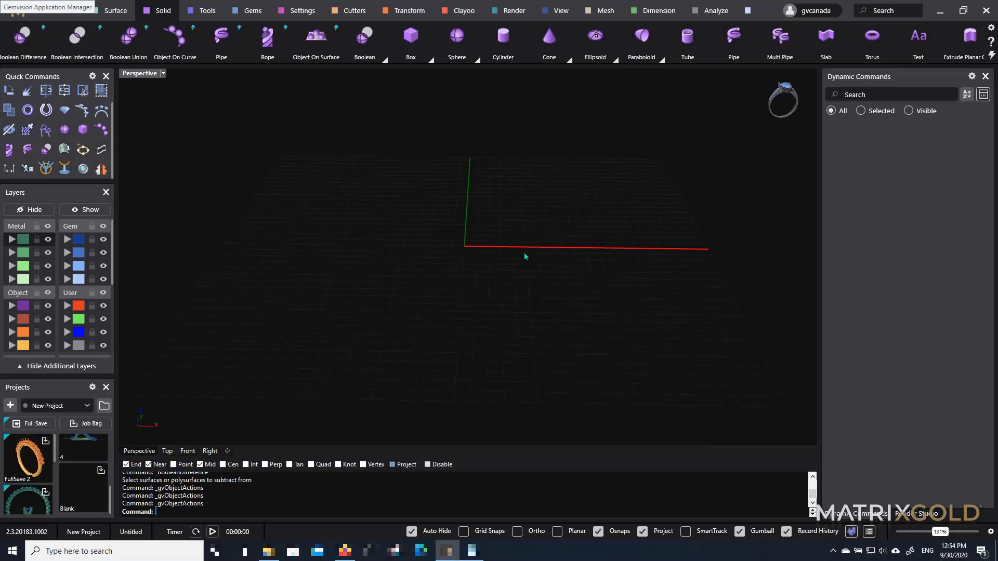
{"action": "right_click_drag", "start_coordinate": [523, 252], "coordinate": [528, 254]}
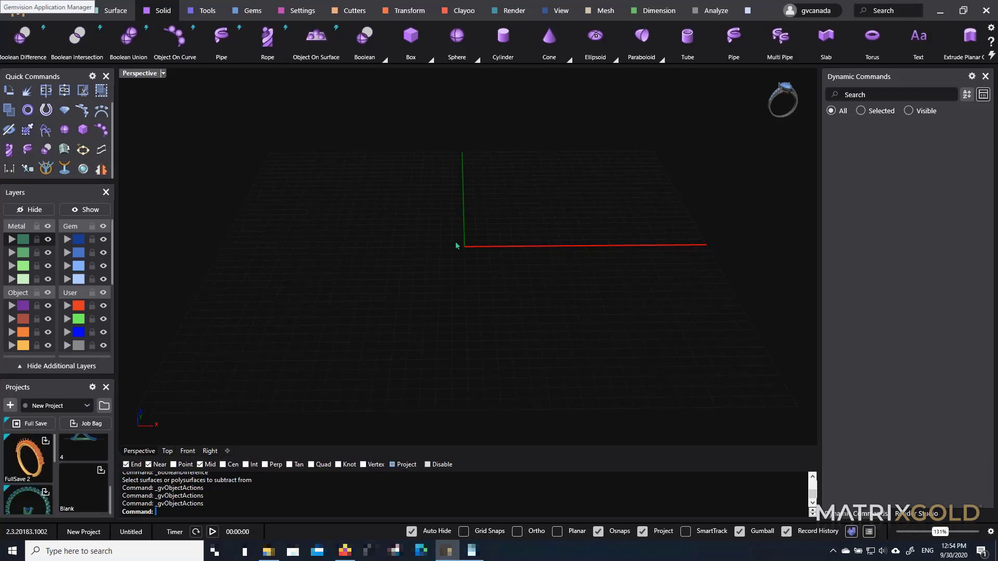
{"action": "left_click", "coordinate": [457, 35]}
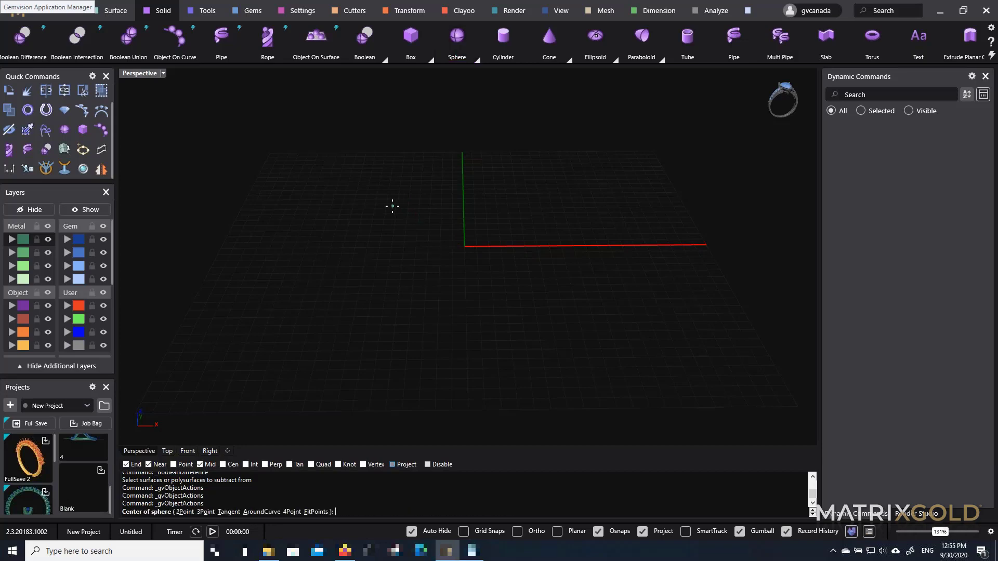
{"action": "left_click", "coordinate": [393, 206]}
{"action": "left_click", "coordinate": [411, 244]}
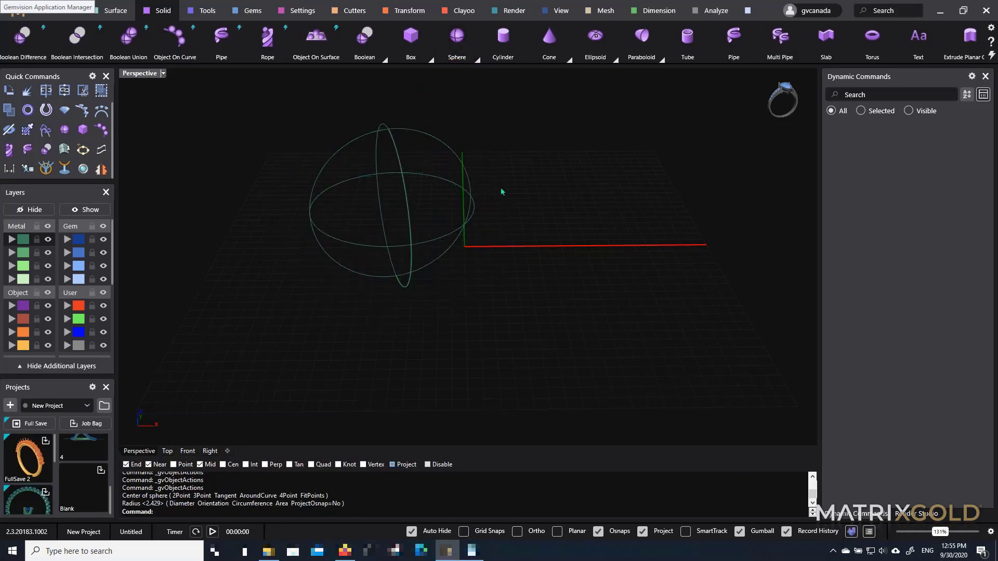
Set the Perspective view to Shaded display and draw a second sphere of about 9.6 mm radius on the positive X side of the first
{"action": "left_click", "coordinate": [163, 73]}
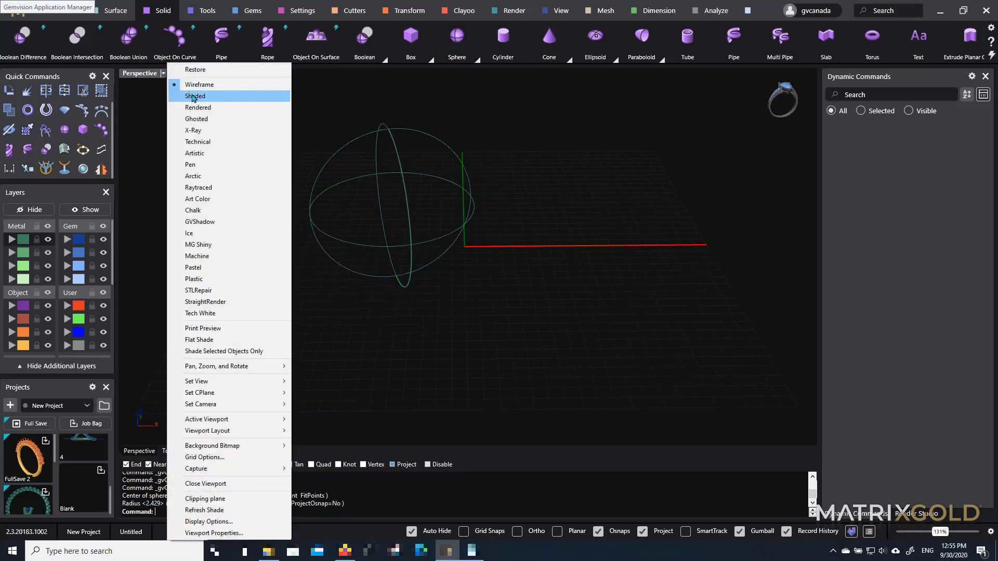
{"action": "left_click", "coordinate": [195, 97]}
{"action": "left_click", "coordinate": [456, 37]}
{"action": "left_click", "coordinate": [583, 193]}
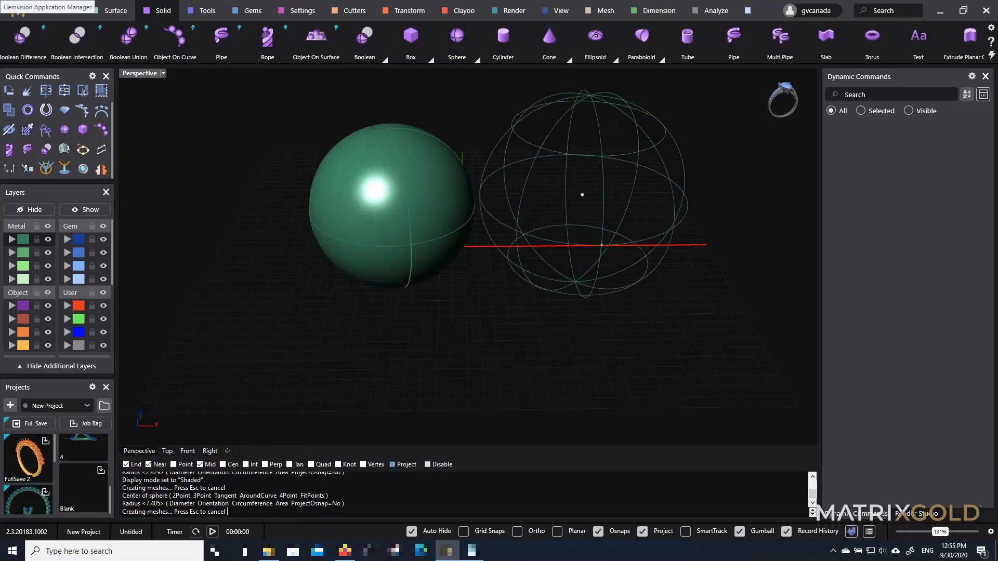
{"action": "left_click", "coordinate": [482, 223]}
Draw a third sphere of about 6.5 mm radius on the negative X side, overlapping the first one slightly
{"action": "left_click", "coordinate": [252, 216]}
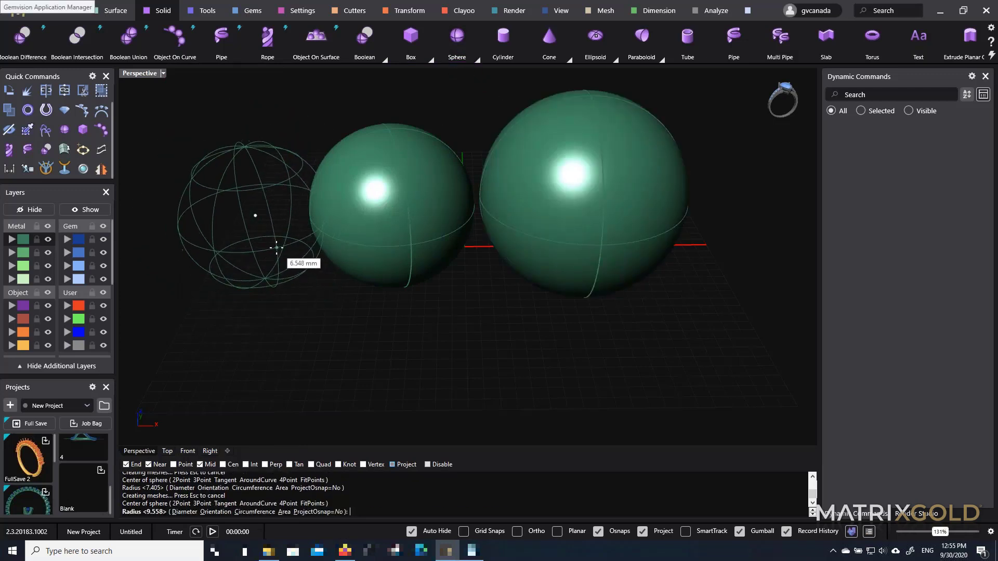
{"action": "left_click", "coordinate": [277, 253]}
{"action": "right_click_drag", "start_coordinate": [372, 330], "coordinate": [396, 340]}
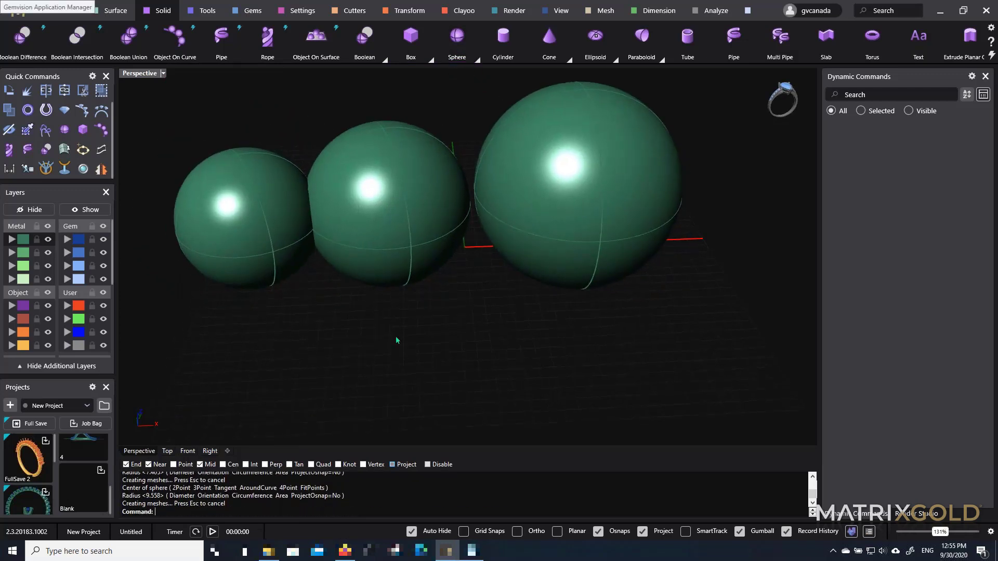
Draw two more spheres in front of the two smaller ones, with radii of about 4.4 mm and 5.4 mm
{"action": "right_click", "coordinate": [424, 340]}
{"action": "left_click", "coordinate": [316, 330]}
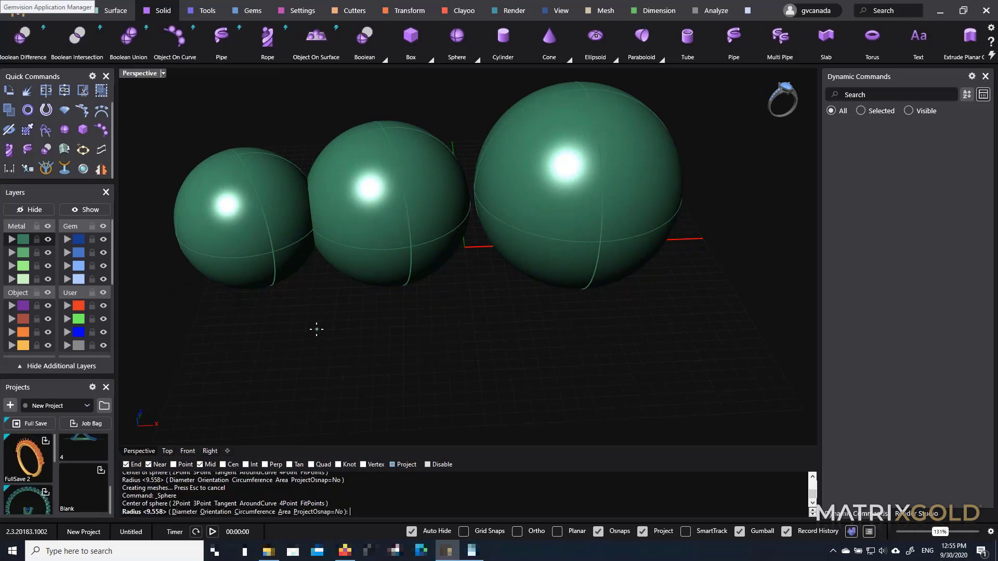
{"action": "left_click", "coordinate": [359, 373]}
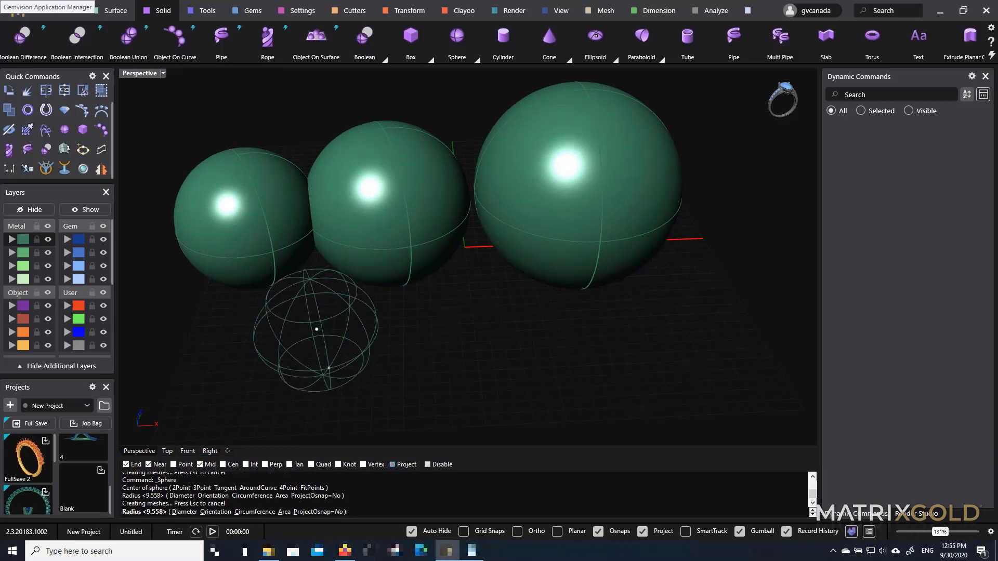
{"action": "right_click", "coordinate": [401, 345]}
{"action": "left_click", "coordinate": [445, 331]}
{"action": "left_click", "coordinate": [486, 343]}
{"action": "right_click_drag", "start_coordinate": [486, 343], "coordinate": [473, 327]}
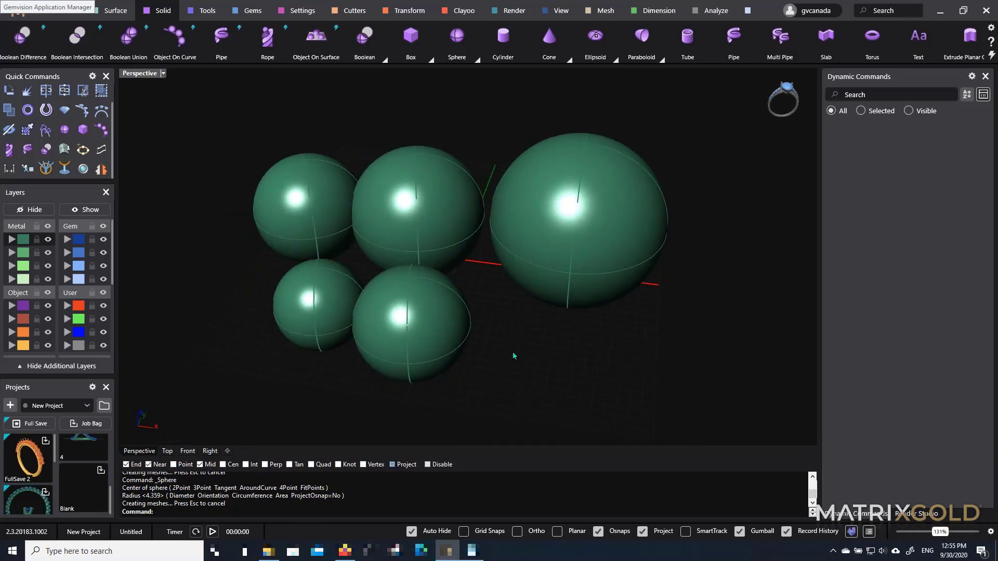
Draw two small spheres near the largest one, one about 4.4 mm in radius in front and another beyond it along positive X
{"action": "right_click_drag", "start_coordinate": [513, 354], "coordinate": [572, 329]}
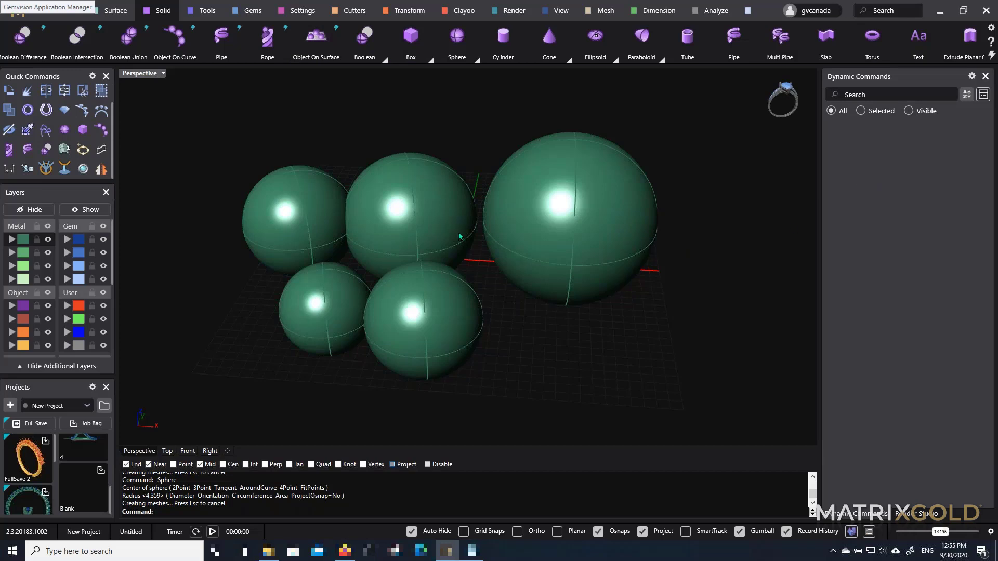
{"action": "right_click_drag", "start_coordinate": [478, 239], "coordinate": [525, 334]}
{"action": "right_click_drag", "start_coordinate": [585, 328], "coordinate": [581, 332]}
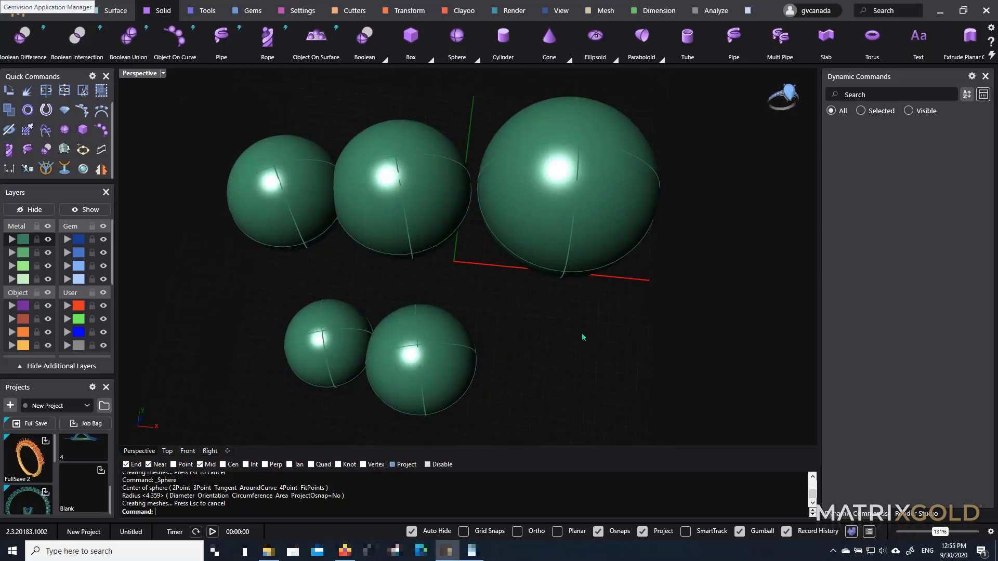
{"action": "right_click", "coordinate": [582, 332]}
{"action": "left_click", "coordinate": [583, 332]}
{"action": "left_click", "coordinate": [605, 367]}
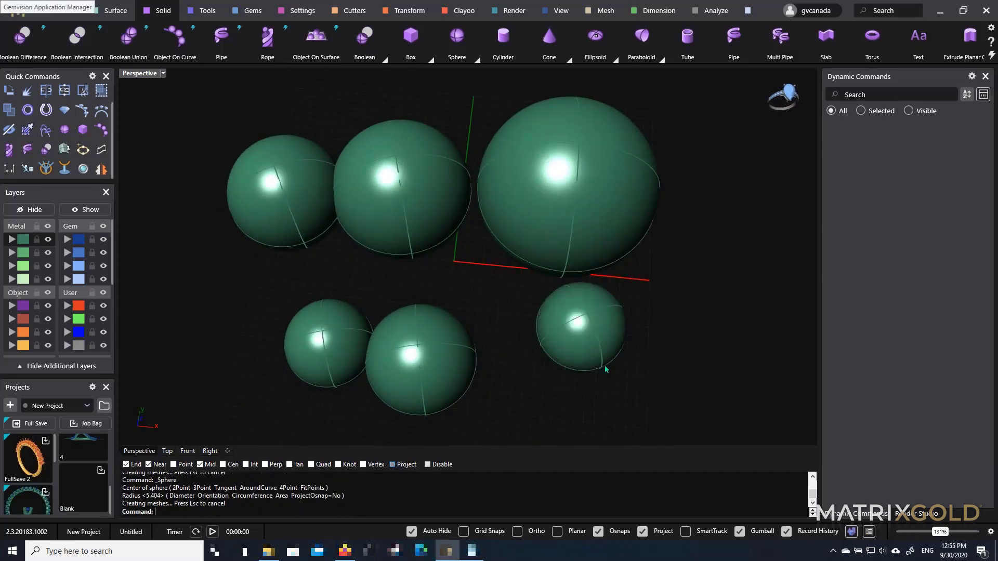
{"action": "right_click", "coordinate": [686, 274]}
{"action": "left_click", "coordinate": [686, 281]}
{"action": "left_click", "coordinate": [690, 319]}
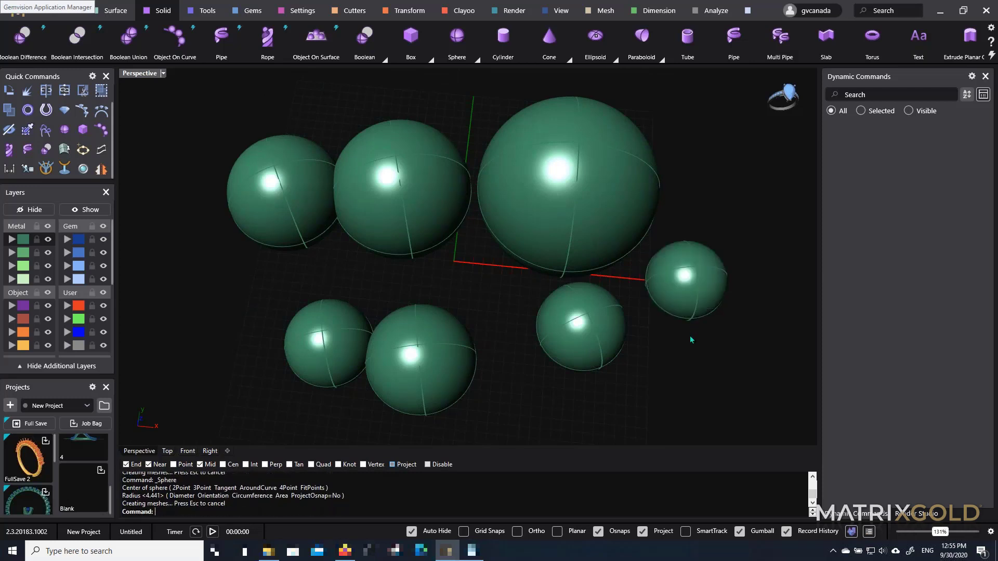
Move the larger of the two touching front spheres to the Creation layer
{"action": "right_click_drag", "start_coordinate": [582, 304], "coordinate": [563, 266]}
{"action": "right_click_drag", "start_coordinate": [639, 278], "coordinate": [446, 279]}
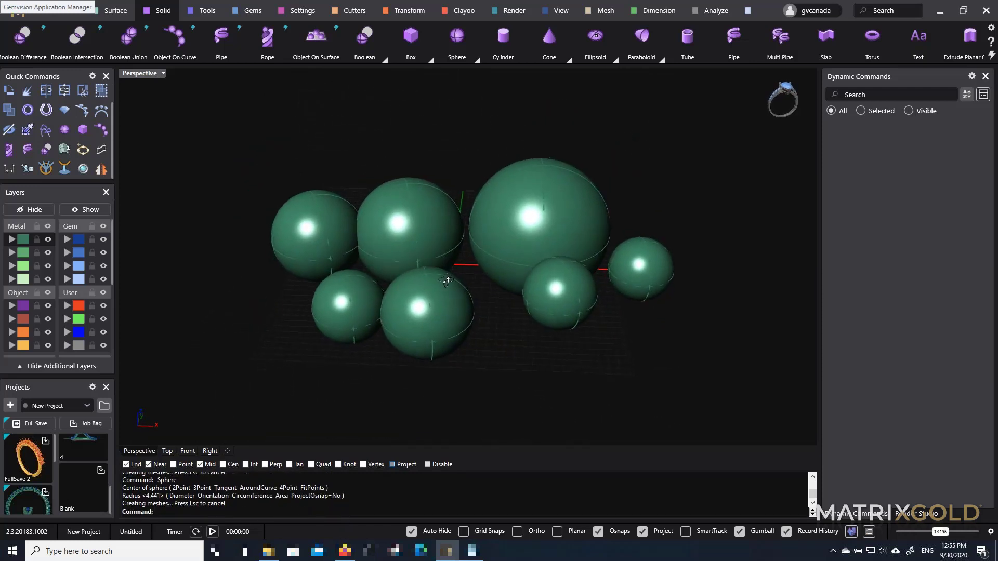
{"action": "scroll", "coordinate": [449, 299], "scroll_direction": "up", "scroll_amount": 2}
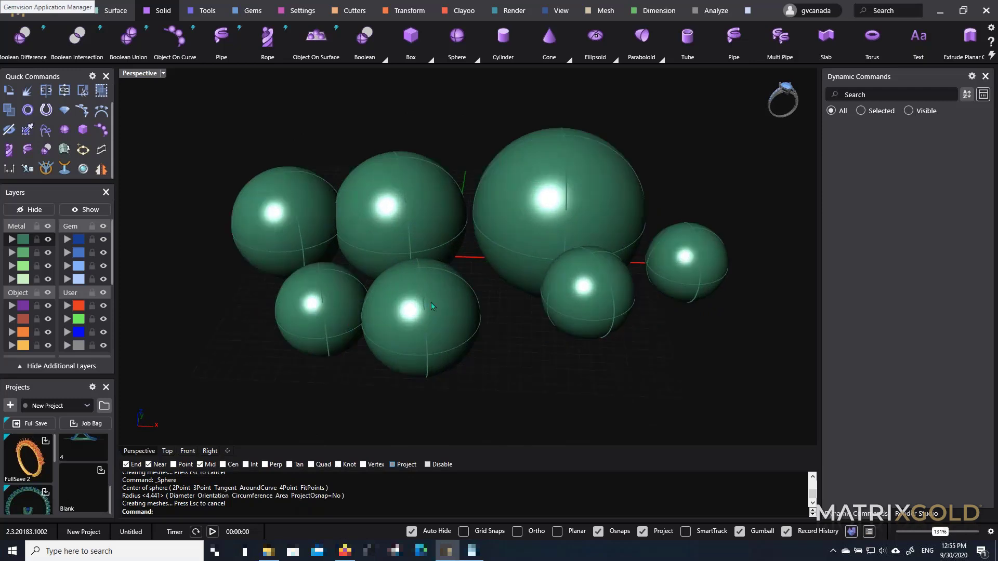
{"action": "left_click", "coordinate": [431, 307]}
{"action": "left_click", "coordinate": [340, 303]}
{"action": "left_click", "coordinate": [404, 301]}
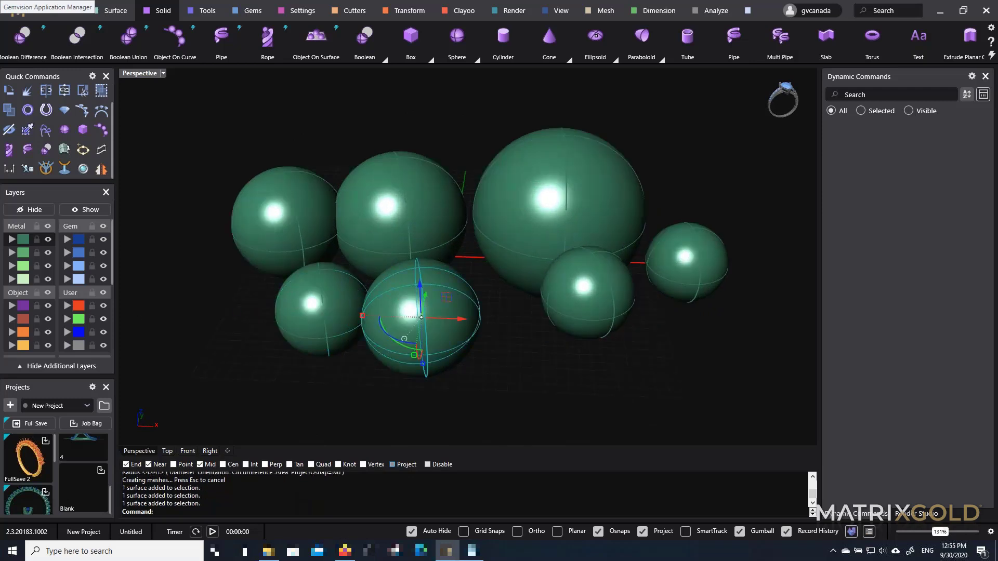
{"action": "right_click", "coordinate": [21, 346]}
{"action": "mouse_move", "coordinate": [304, 316]}
{"action": "right_mouse_down"}
{"action": "mouse_move", "coordinate": [317, 315]}
{"action": "mouse_move", "coordinate": [313, 330]}
{"action": "right_mouse_up"}
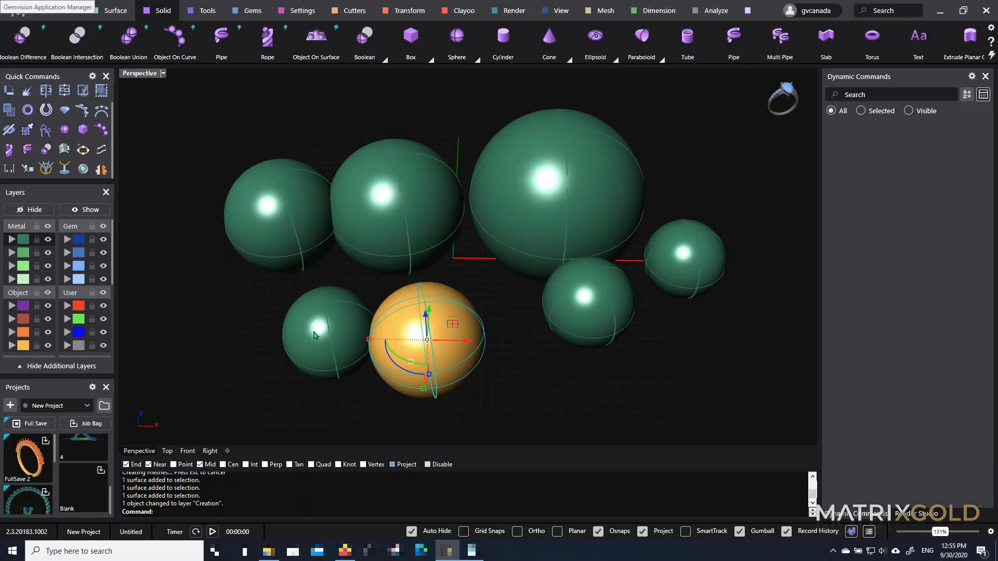
Select all seven spheres and delete them
{"action": "left_click", "coordinate": [314, 336]}
{"action": "scroll", "coordinate": [333, 291], "scroll_direction": "down", "scroll_amount": 3}
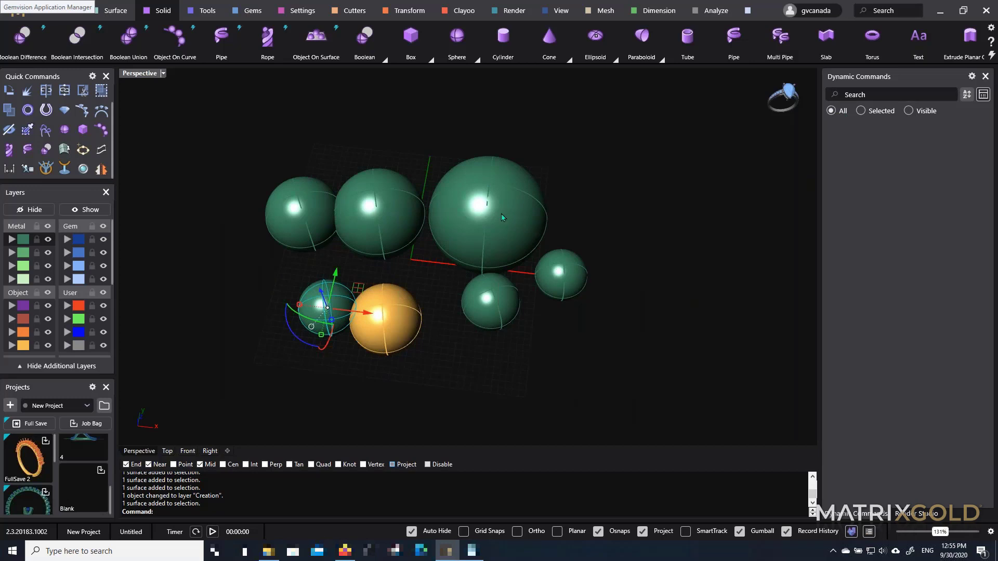
{"action": "left_click_drag", "start_coordinate": [613, 148], "coordinate": [254, 335]}
{"action": "key", "text": "Delete"}
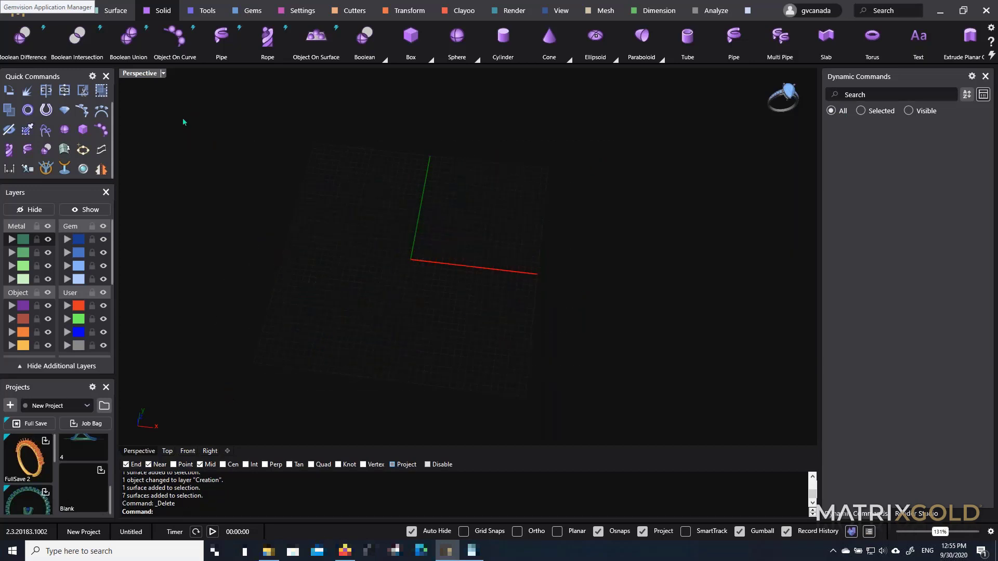
Create a ring rail at US finger size 7 and extrude it 8 mm with Extrude Curve
{"action": "left_click", "coordinate": [46, 111]}
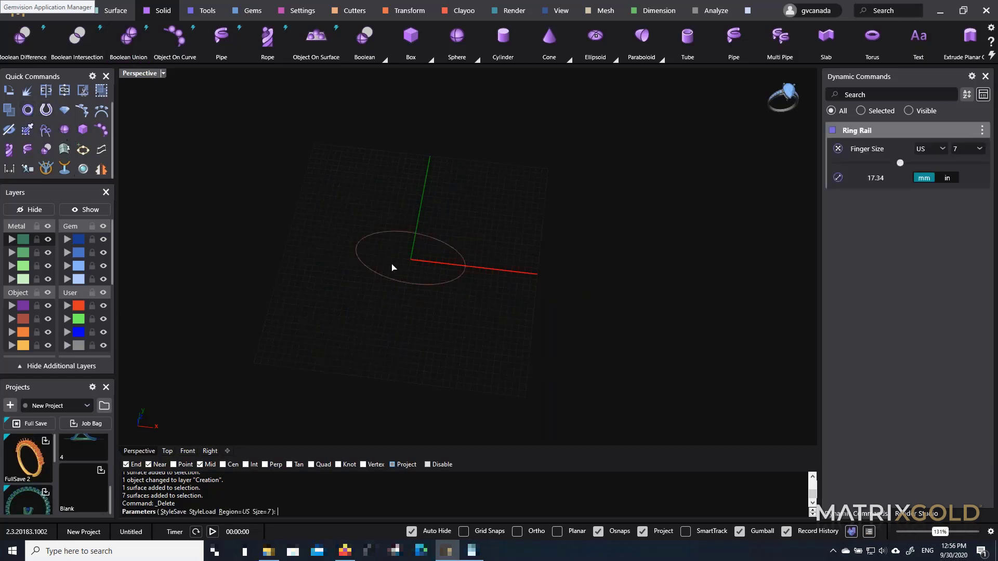
{"action": "left_click", "coordinate": [440, 233]}
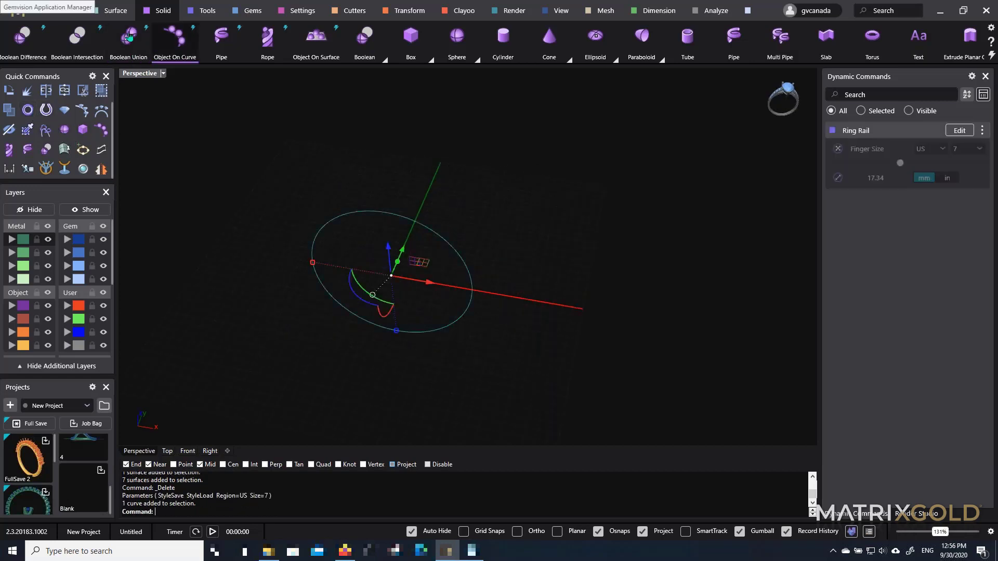
{"action": "left_click", "coordinate": [52, 19]}
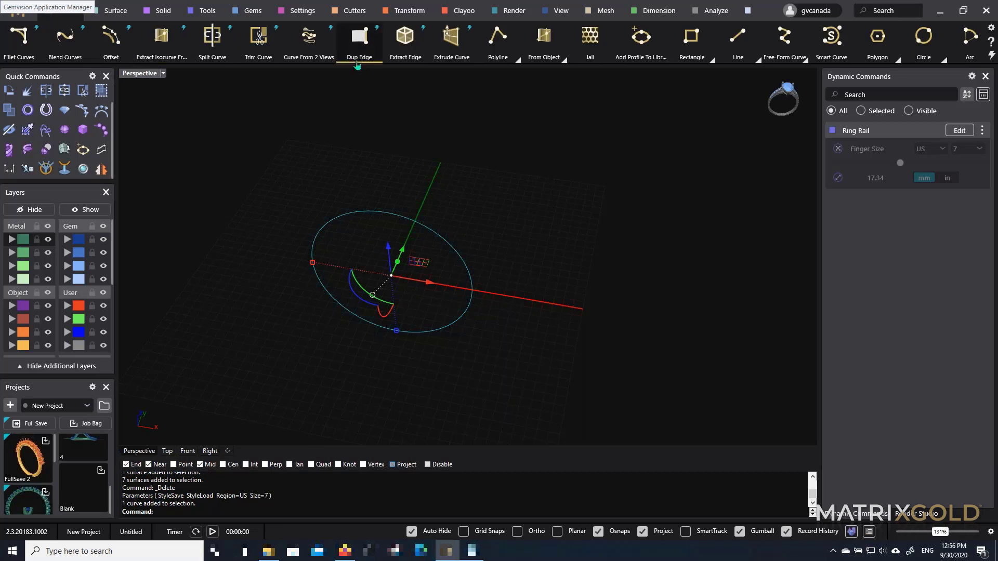
{"action": "left_click", "coordinate": [451, 36]}
{"action": "right_click_drag", "start_coordinate": [512, 208], "coordinate": [437, 205]}
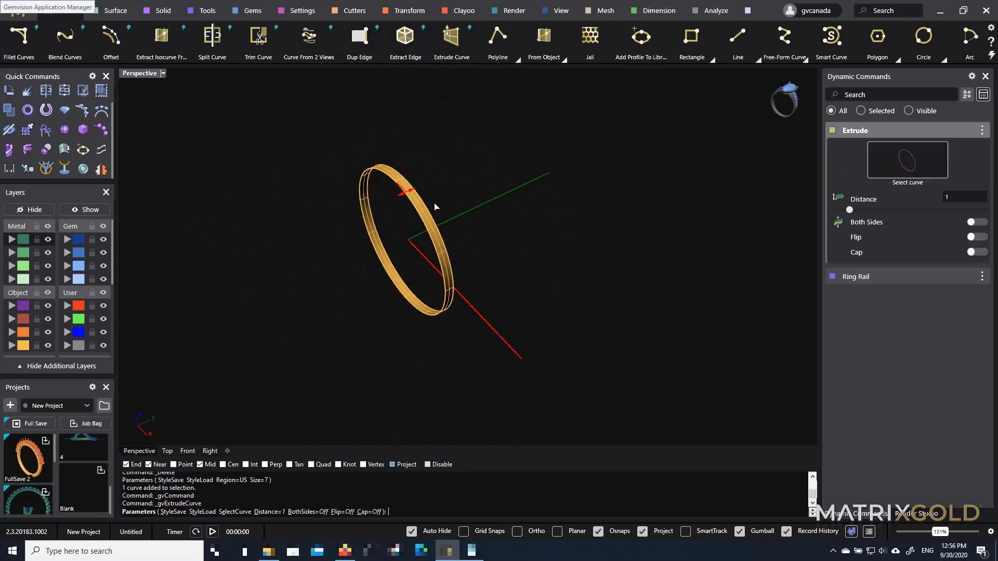
{"action": "left_click_drag", "start_coordinate": [402, 192], "coordinate": [339, 218]}
{"action": "right_click_drag", "start_coordinate": [403, 257], "coordinate": [430, 264]}
{"action": "right_click", "coordinate": [408, 259]}
Hide the Creation layer that holds the extruded band
{"action": "right_click_drag", "start_coordinate": [343, 286], "coordinate": [348, 258], "text": "shift"}
{"action": "scroll", "coordinate": [369, 281], "scroll_direction": "up", "scroll_amount": 2}
{"action": "left_click", "coordinate": [48, 345]}
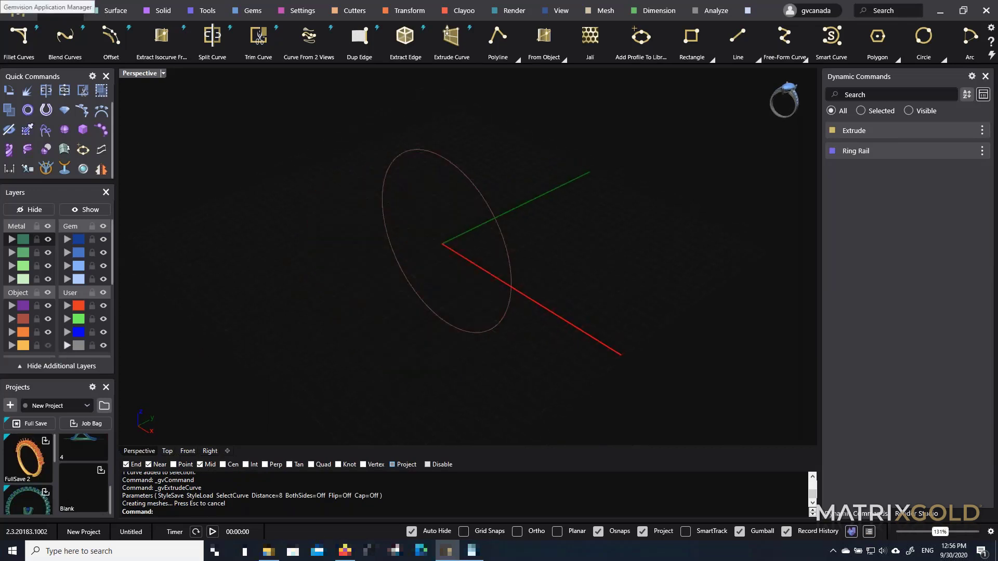
Extrude the same ring rail a second time, to a distance of 7.7 mm
{"action": "left_click_drag", "start_coordinate": [432, 199], "coordinate": [502, 139]}
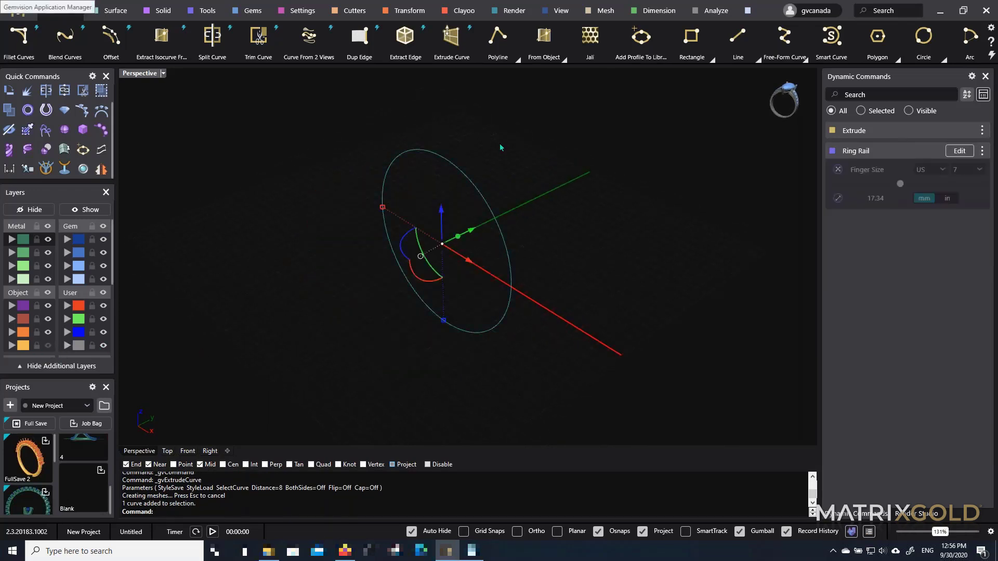
{"action": "right_click", "coordinate": [501, 148]}
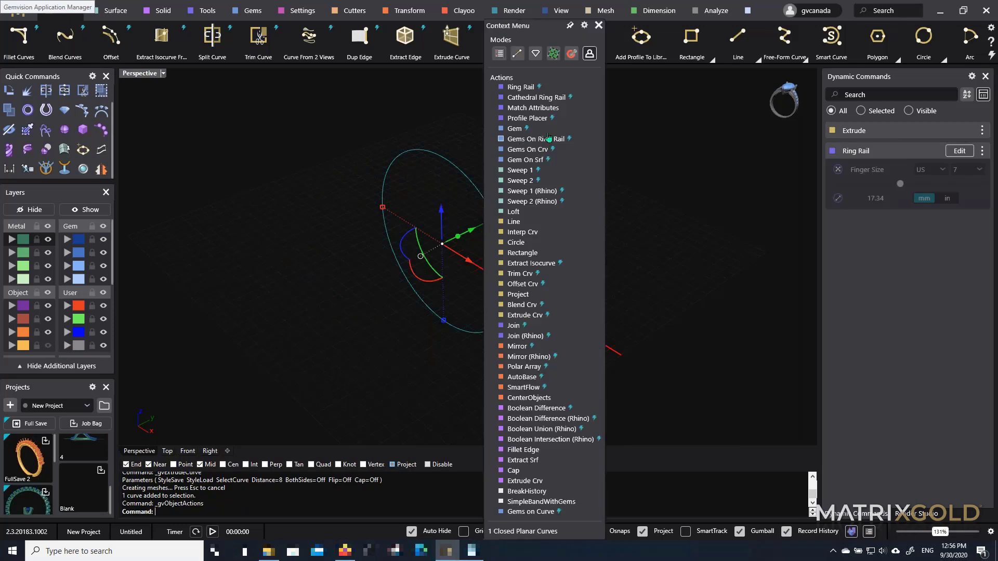
{"action": "left_click", "coordinate": [599, 25]}
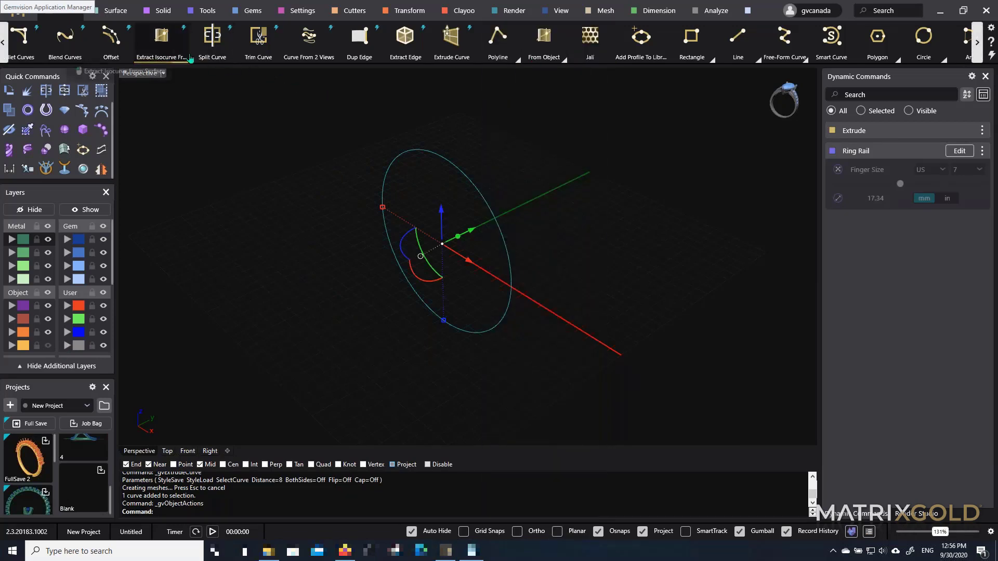
{"action": "left_click", "coordinate": [451, 44]}
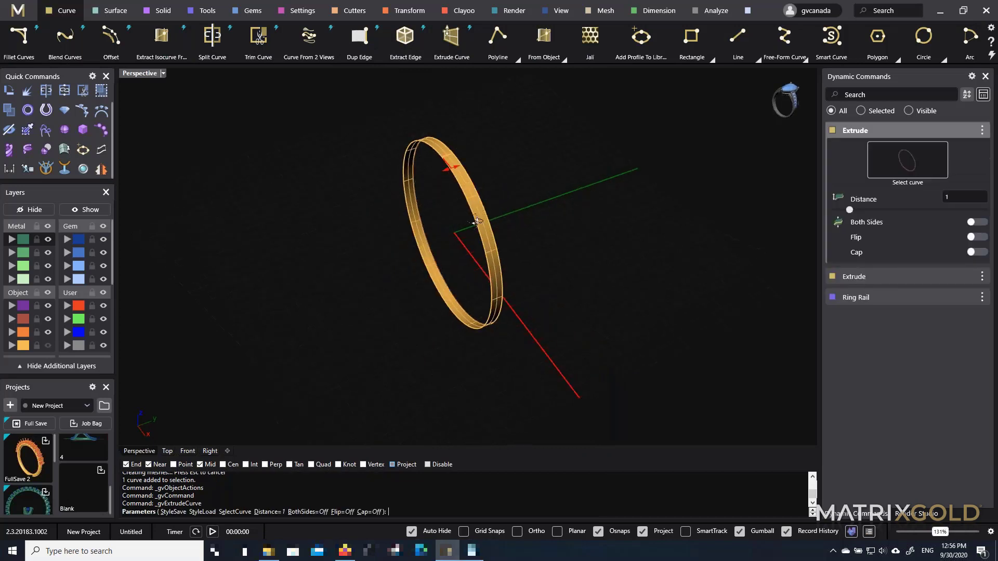
{"action": "right_click_drag", "start_coordinate": [420, 235], "coordinate": [430, 227]}
{"action": "right_click", "coordinate": [429, 227]}
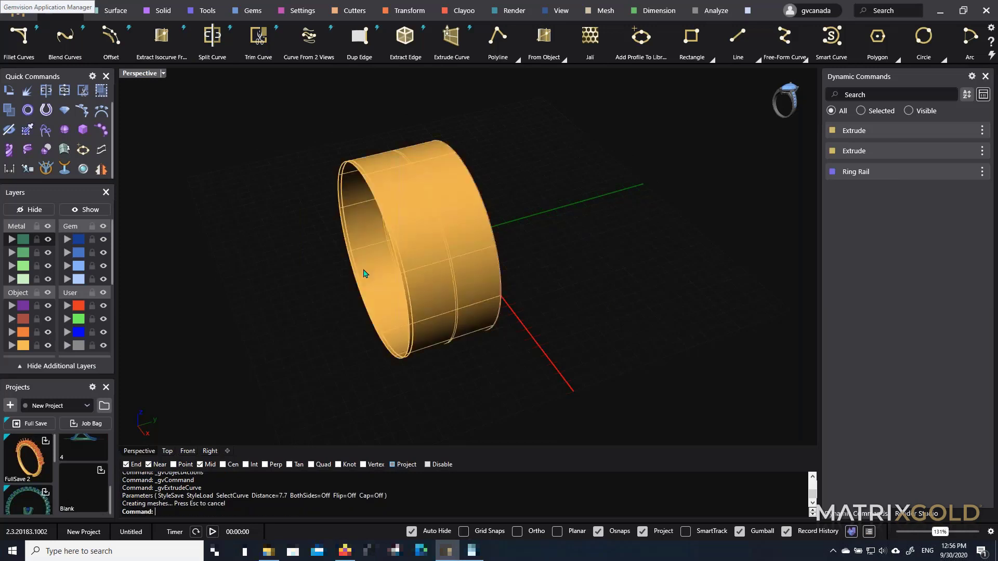
{"action": "right_click_drag", "start_coordinate": [366, 274], "coordinate": [312, 218]}
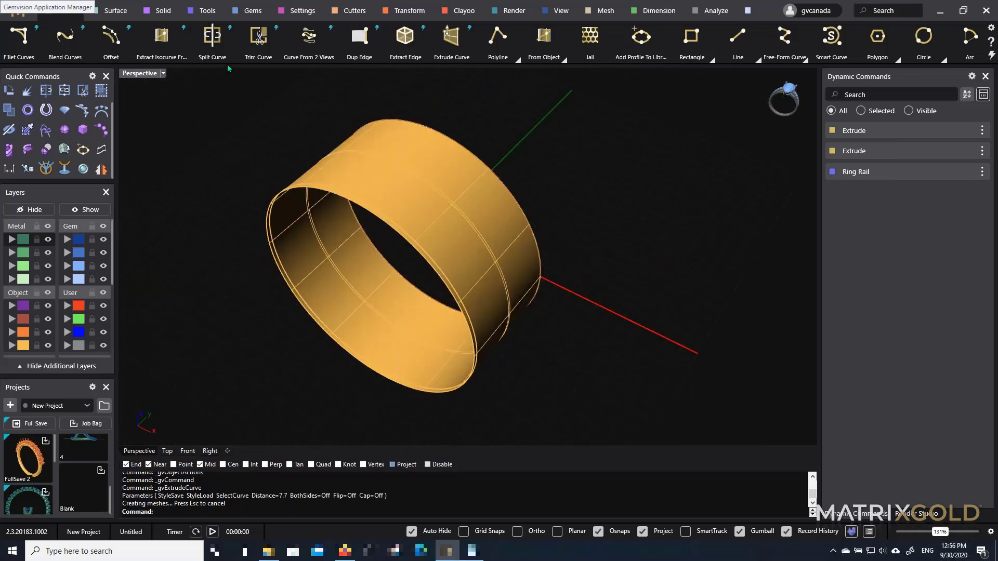
{"action": "scroll", "coordinate": [272, 186], "scroll_direction": "up", "scroll_amount": 2}
{"action": "right_click_drag", "start_coordinate": [459, 224], "coordinate": [437, 209]}
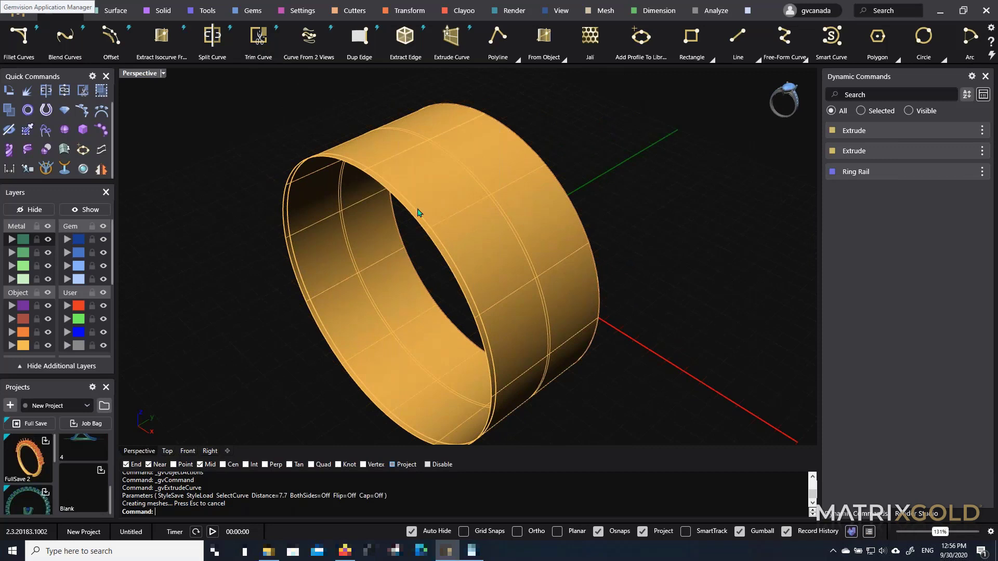
{"action": "scroll", "coordinate": [474, 237], "scroll_direction": "down", "scroll_amount": 2}
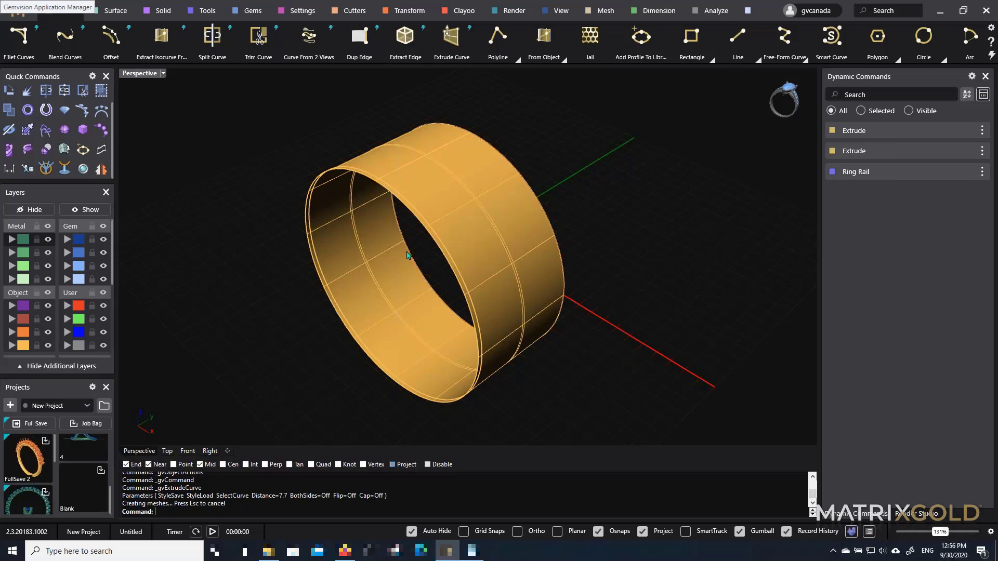
{"action": "right_click_drag", "start_coordinate": [406, 254], "coordinate": [380, 277]}
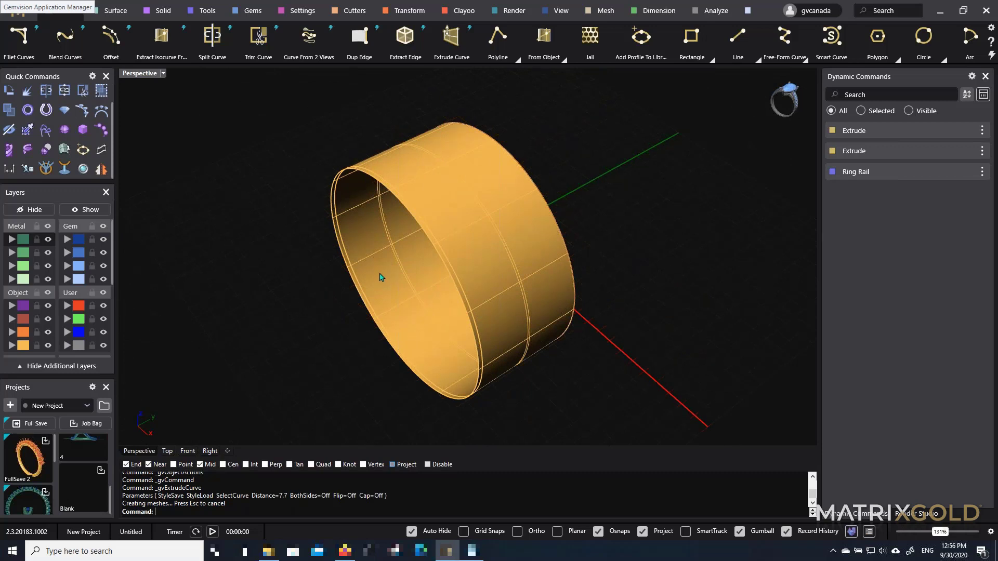
Inspect the two overlapping extruded ring bands from several angles and bring up the actions available for the 8 mm band
{"action": "right_click_drag", "start_coordinate": [496, 248], "coordinate": [476, 218]}
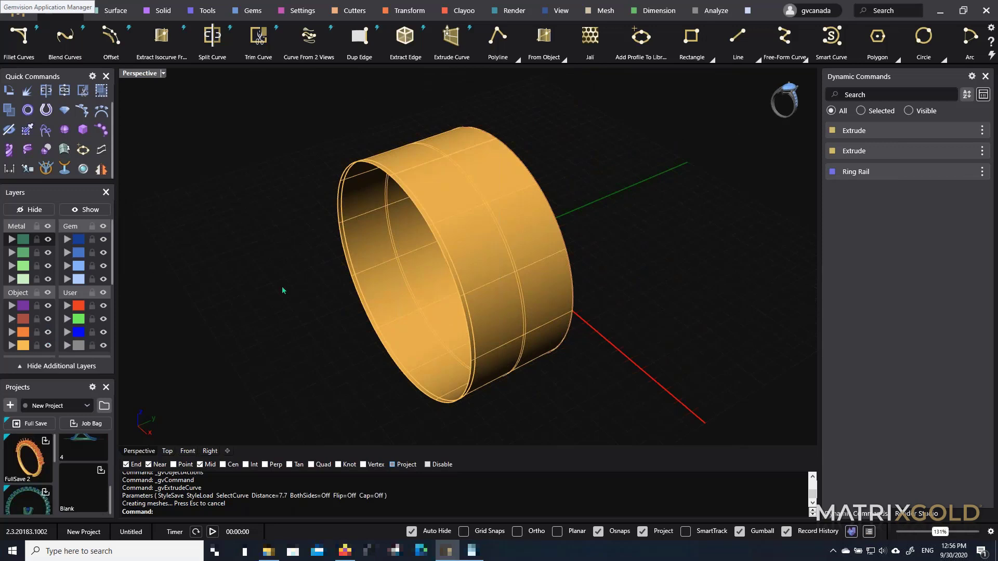
{"action": "right_click_drag", "start_coordinate": [280, 289], "coordinate": [346, 284]}
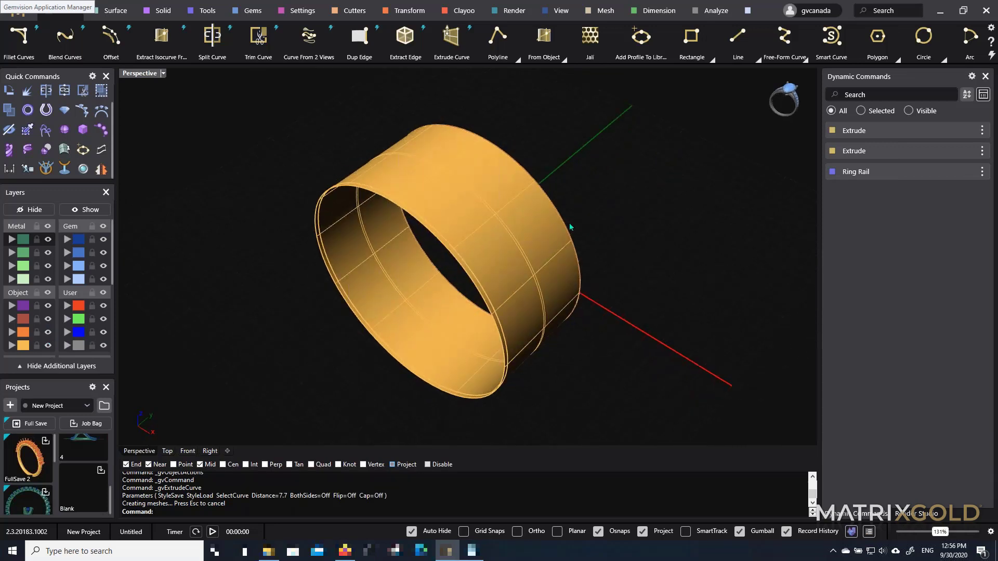
{"action": "scroll", "coordinate": [572, 244], "scroll_direction": "down", "scroll_amount": 2}
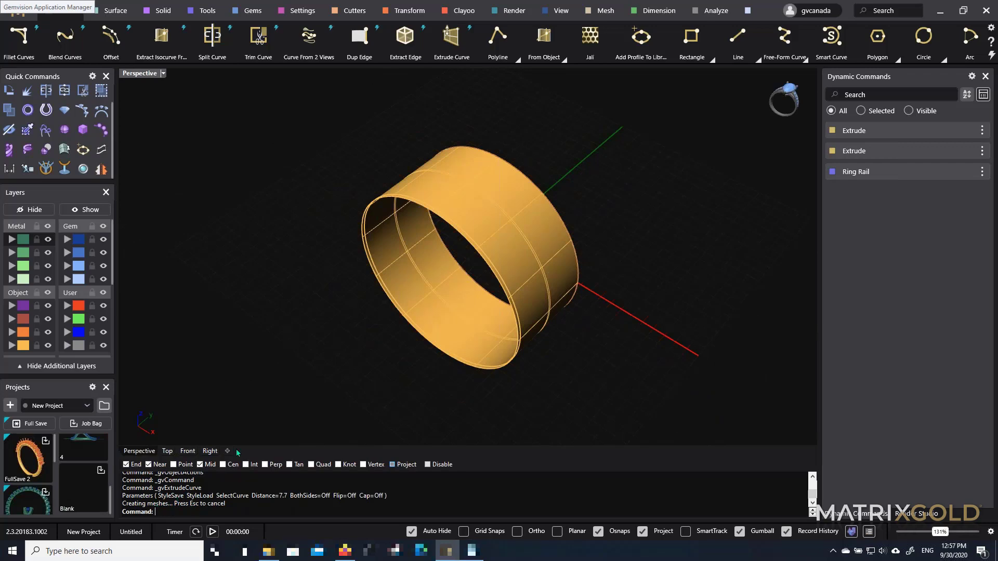
{"action": "left_click", "coordinate": [466, 210]}
{"action": "left_click", "coordinate": [474, 150]}
{"action": "middle_click", "coordinate": [476, 137]}
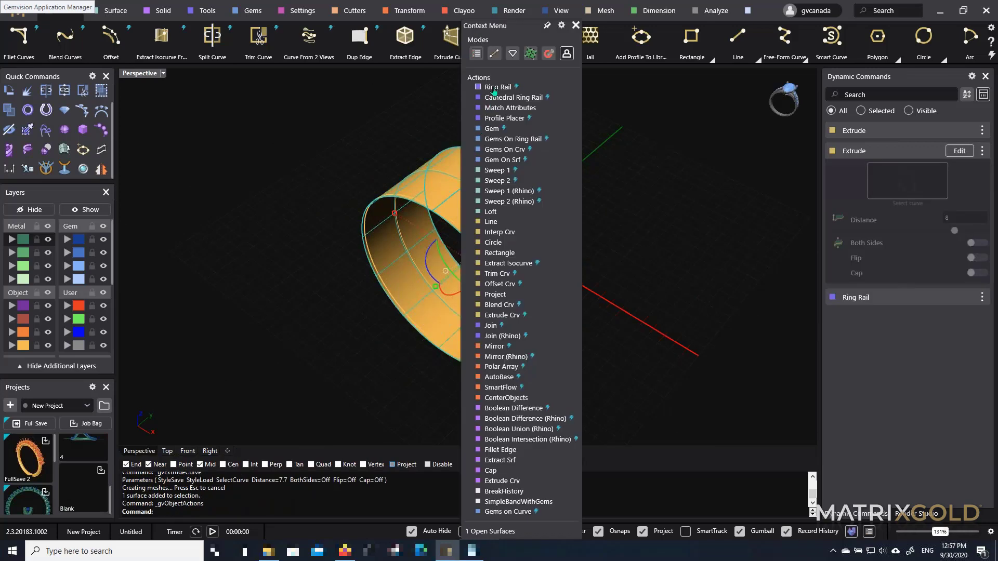
{"action": "left_click", "coordinate": [576, 25]}
{"action": "scroll", "coordinate": [512, 246], "scroll_direction": "up", "scroll_amount": 2}
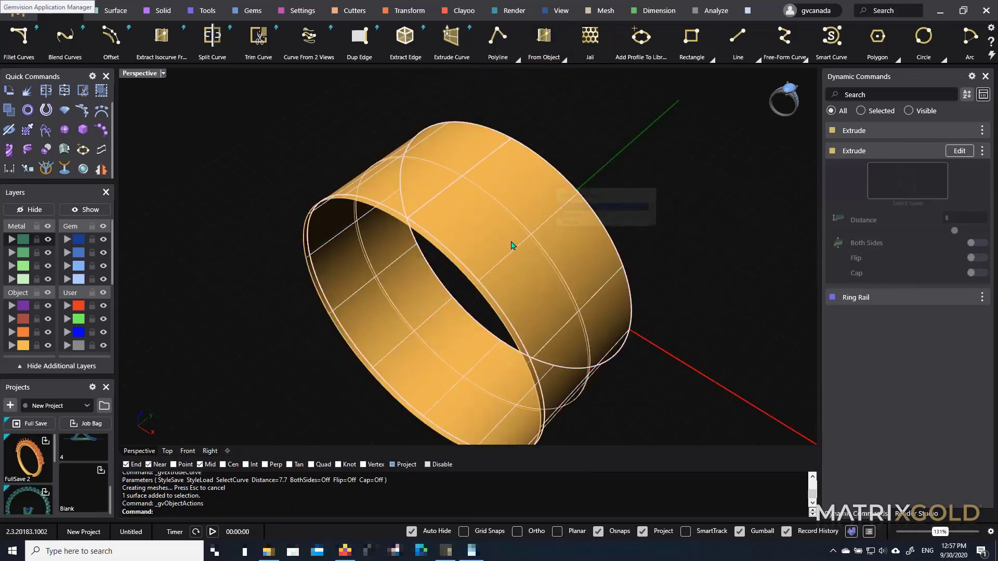
Delete both extruded bands, keeping the ring rail curve
{"action": "left_click", "coordinate": [497, 263]}
{"action": "key", "text": "Delete"}
{"action": "left_click", "coordinate": [414, 216]}
{"action": "key", "text": "Delete"}
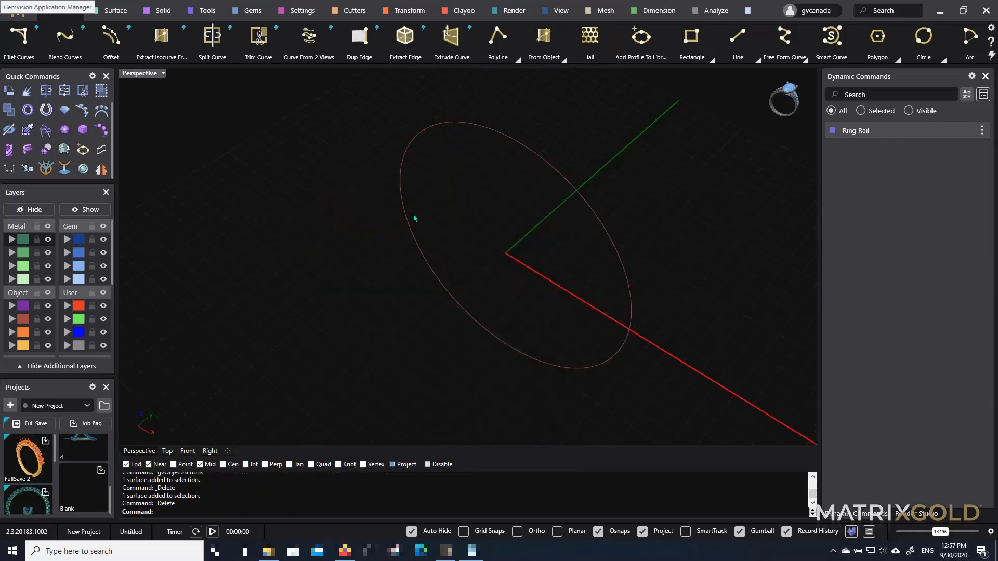
{"action": "left_click", "coordinate": [202, 11]}
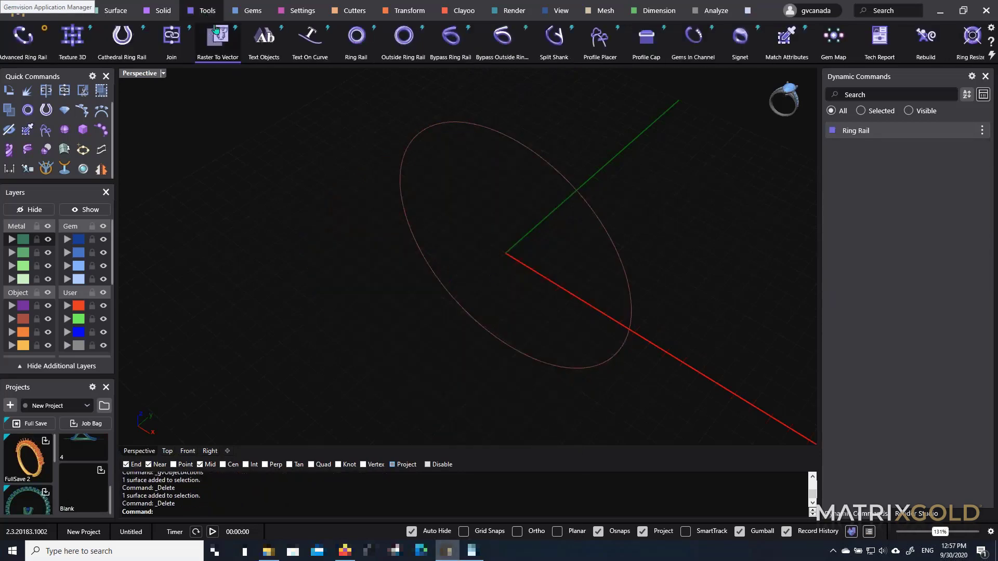
{"action": "left_click", "coordinate": [161, 11]}
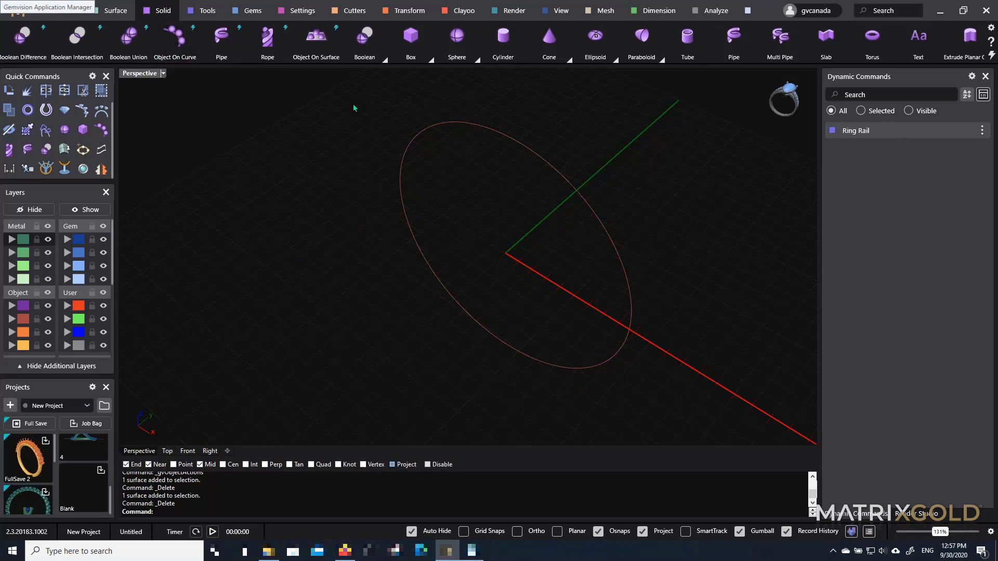
{"action": "right_click_drag", "start_coordinate": [424, 167], "coordinate": [455, 151]}
{"action": "left_click", "coordinate": [24, 52]}
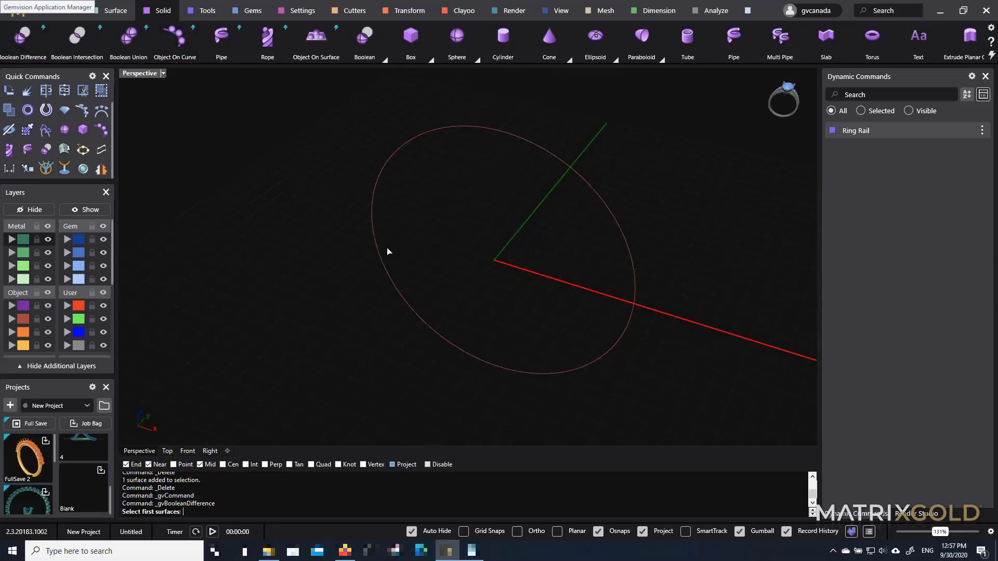
{"action": "right_click_drag", "start_coordinate": [423, 248], "coordinate": [433, 209]}
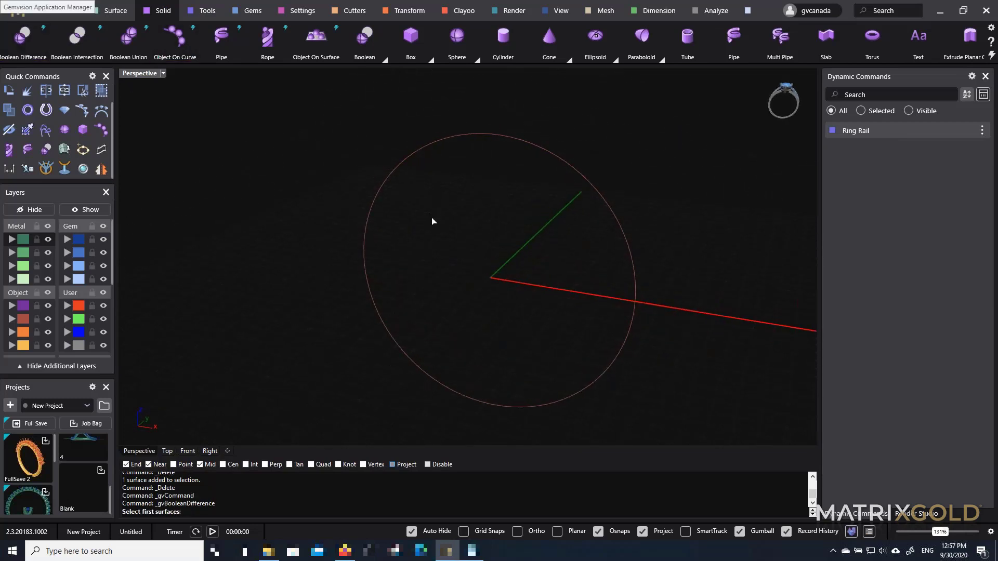
{"action": "right_click_drag", "start_coordinate": [535, 263], "coordinate": [547, 240]}
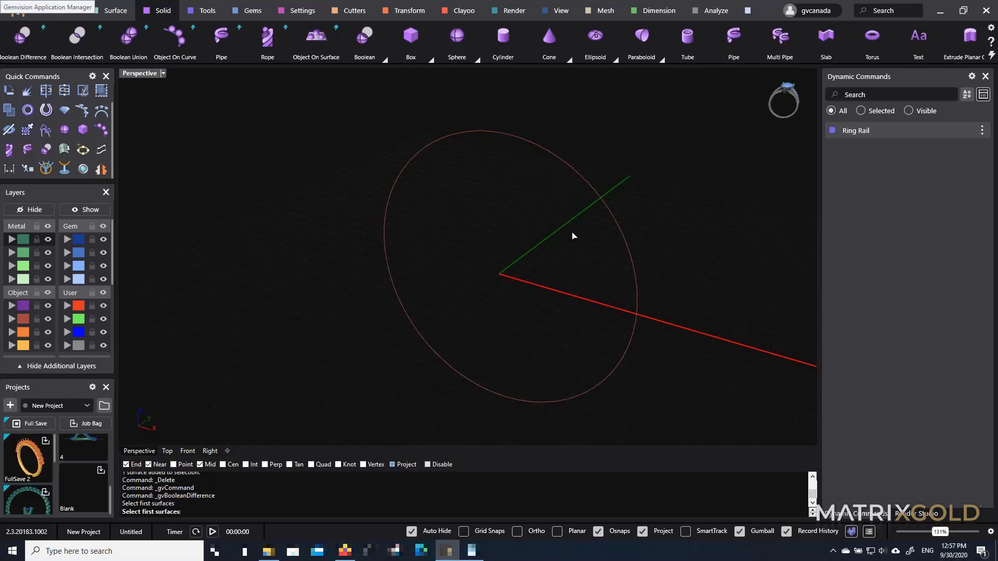
{"action": "scroll", "coordinate": [631, 326], "scroll_direction": "up", "scroll_amount": 1}
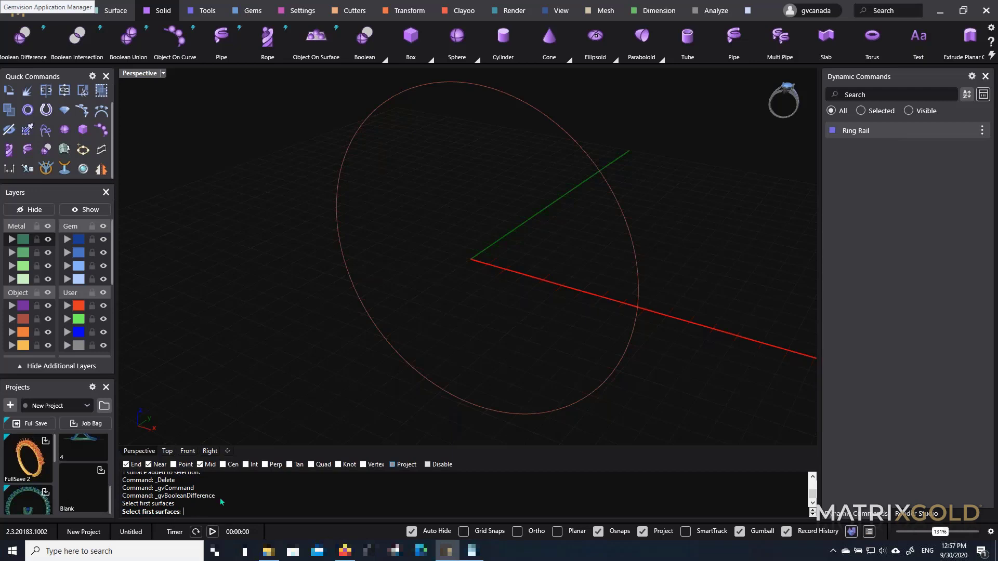
{"action": "key", "text": "Escape"}
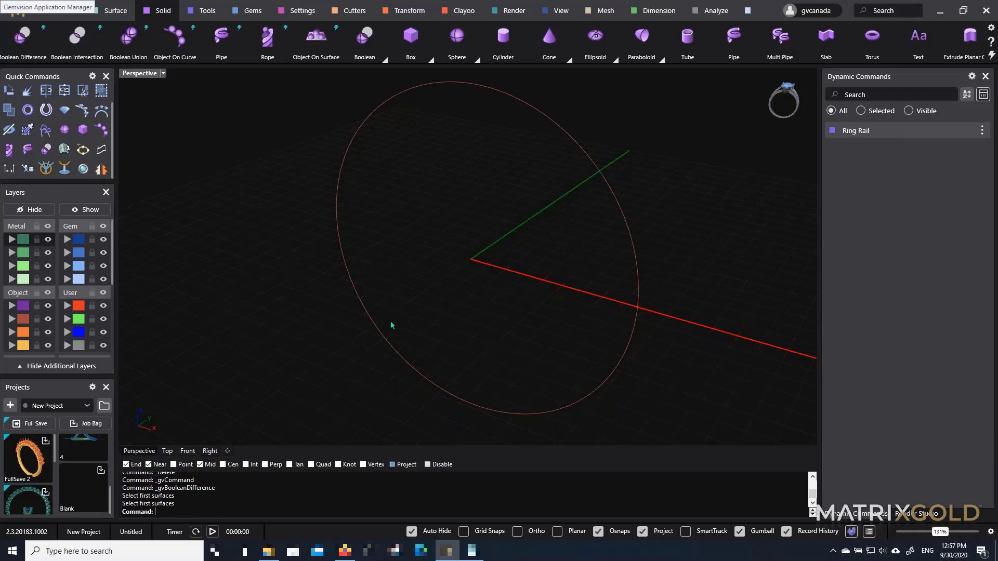
{"action": "right_click_drag", "start_coordinate": [390, 325], "coordinate": [468, 333]}
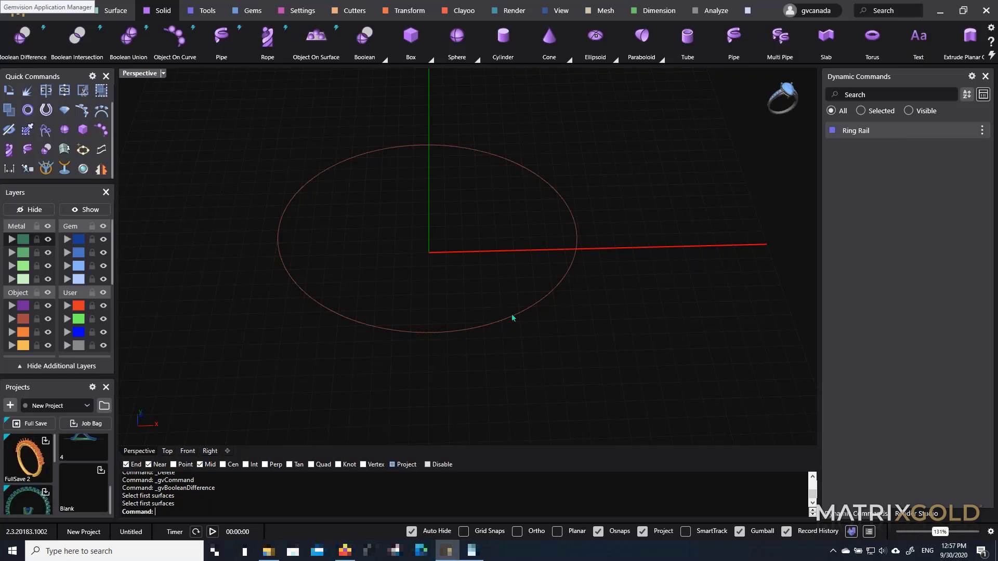
{"action": "right_click_drag", "start_coordinate": [513, 318], "coordinate": [453, 224]}
{"action": "right_click_drag", "start_coordinate": [471, 272], "coordinate": [518, 363]}
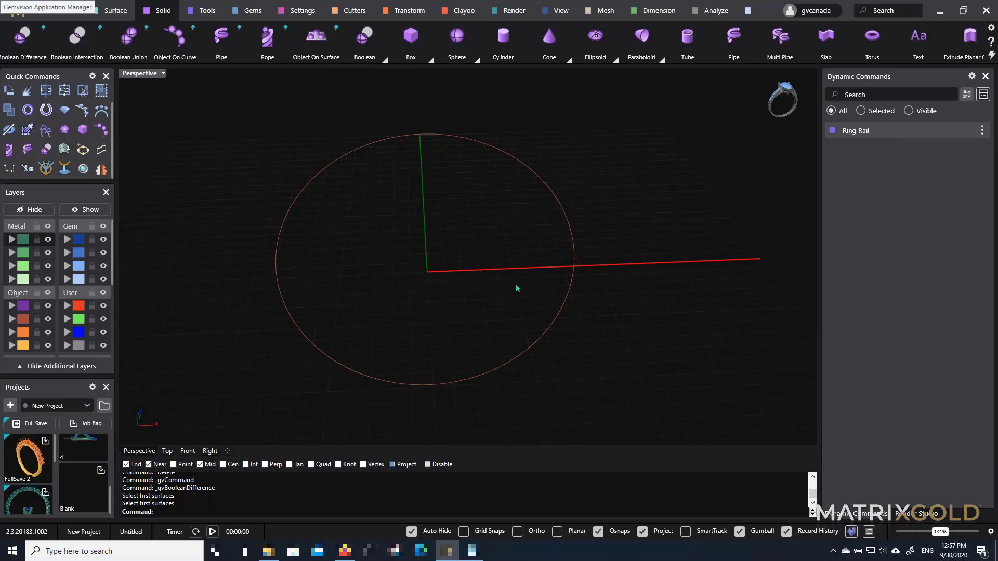
{"action": "right_click_drag", "start_coordinate": [515, 290], "coordinate": [474, 279]}
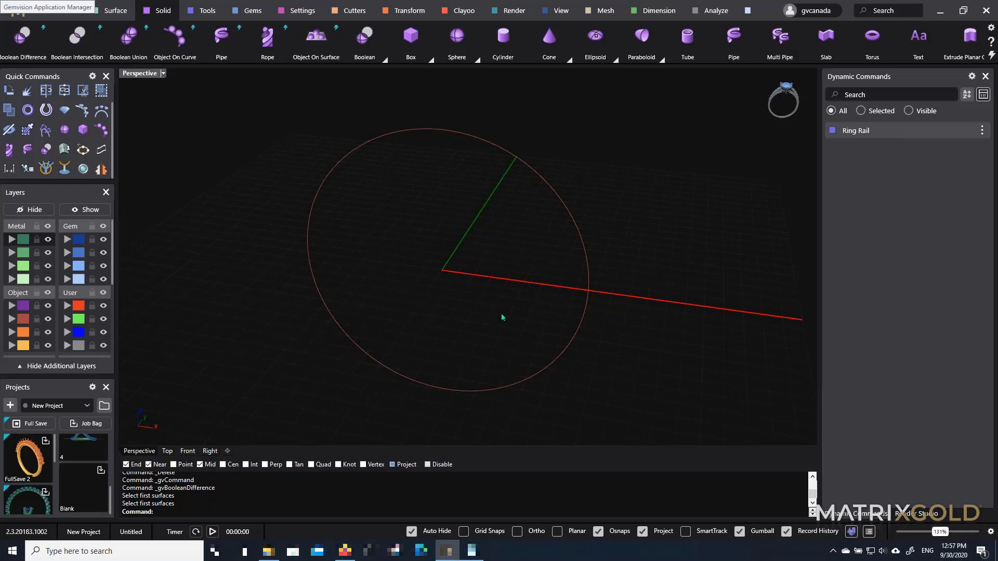
{"action": "mouse_move", "coordinate": [502, 317]}
{"action": "right_mouse_down"}
{"action": "mouse_move", "coordinate": [546, 309]}
{"action": "mouse_move", "coordinate": [509, 312]}
{"action": "right_mouse_up"}
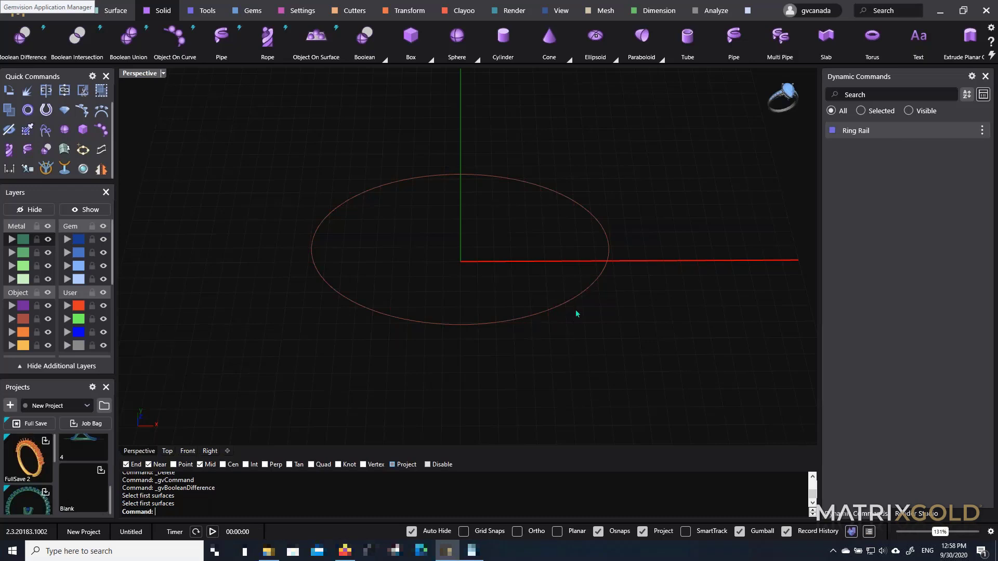
{"action": "right_click_drag", "start_coordinate": [576, 310], "coordinate": [542, 254]}
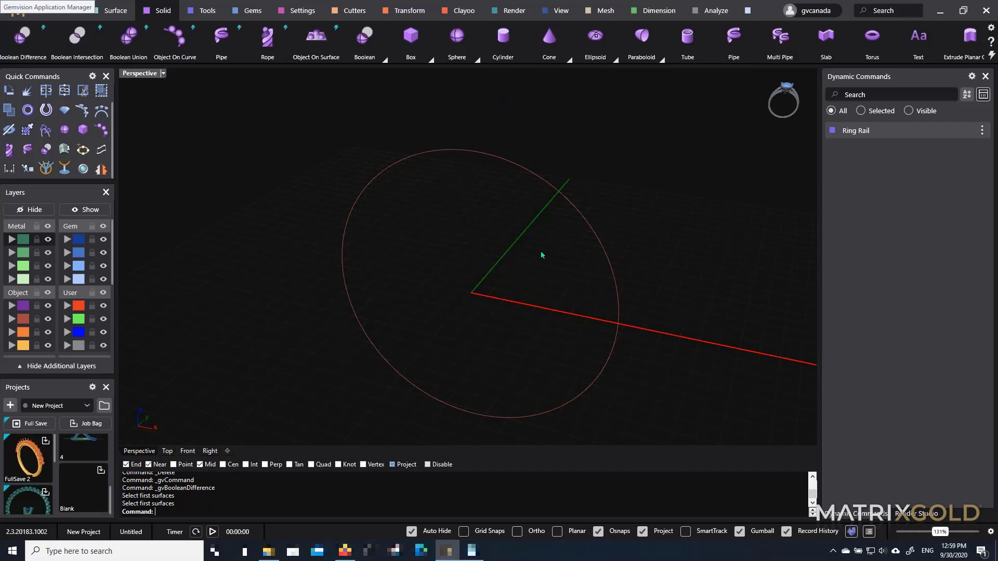
{"action": "right_click_drag", "start_coordinate": [541, 252], "coordinate": [579, 264]}
{"action": "right_click_drag", "start_coordinate": [503, 309], "coordinate": [583, 289]}
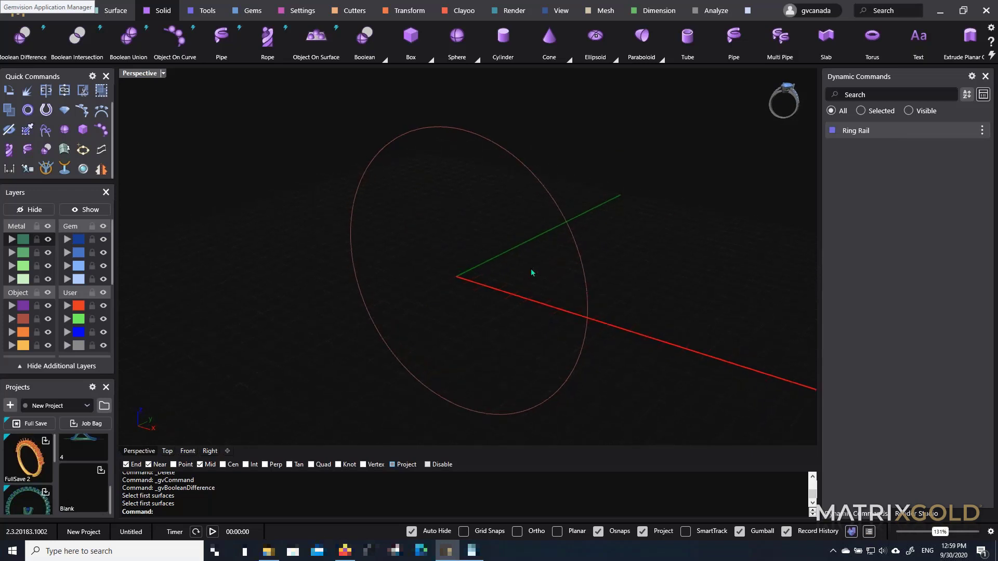
{"action": "right_click_drag", "start_coordinate": [530, 274], "coordinate": [541, 265]}
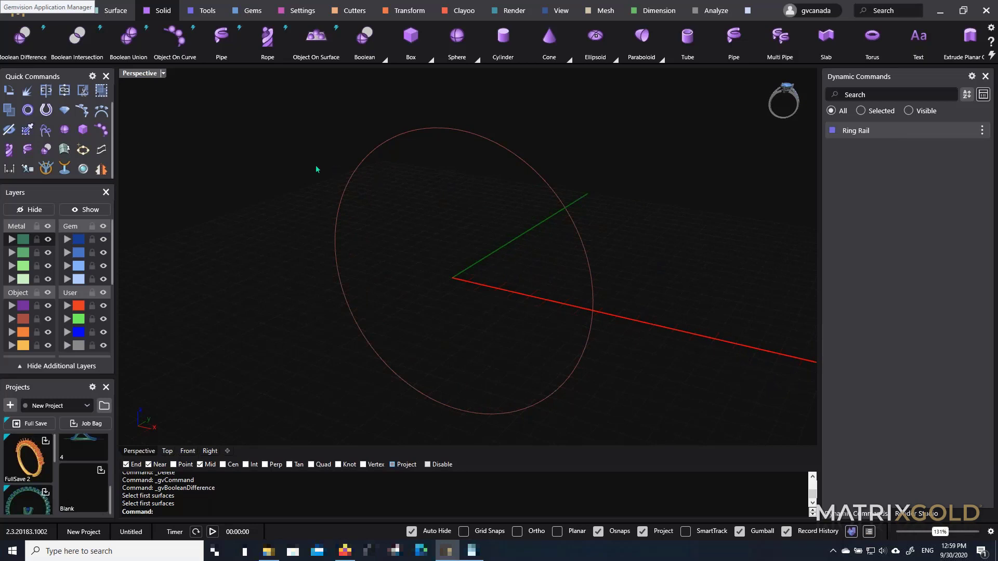
{"action": "right_click_drag", "start_coordinate": [490, 241], "coordinate": [563, 275]}
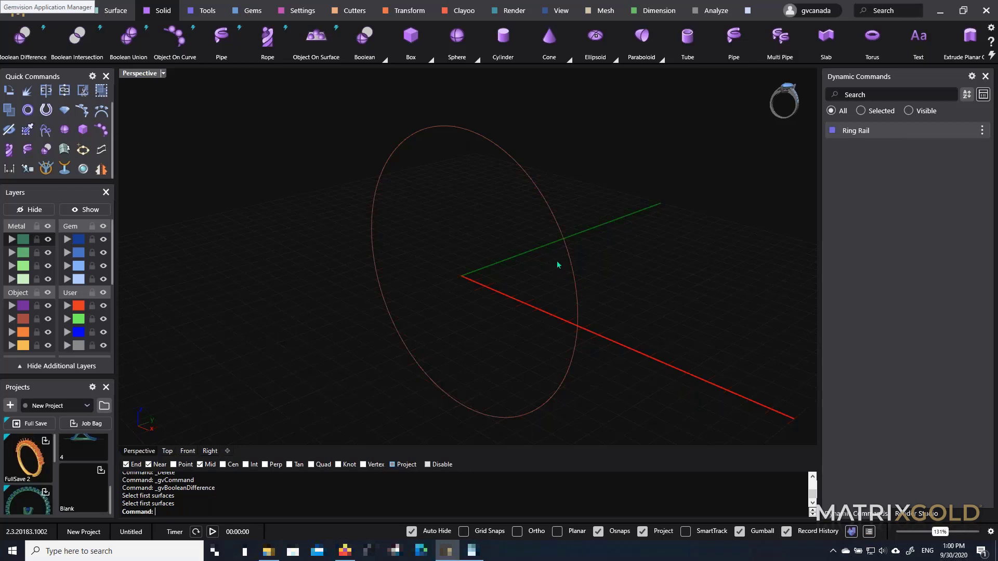
{"action": "mouse_move", "coordinate": [530, 258]}
{"action": "right_mouse_down"}
{"action": "mouse_move", "coordinate": [562, 240]}
{"action": "mouse_move", "coordinate": [525, 271]}
{"action": "right_mouse_up"}
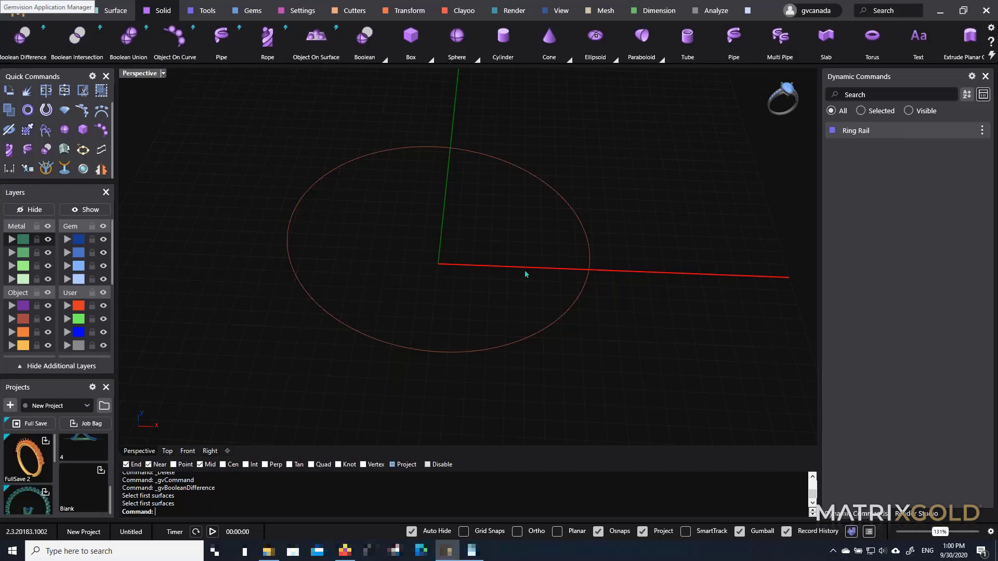
{"action": "right_click_drag", "start_coordinate": [525, 271], "coordinate": [528, 273]}
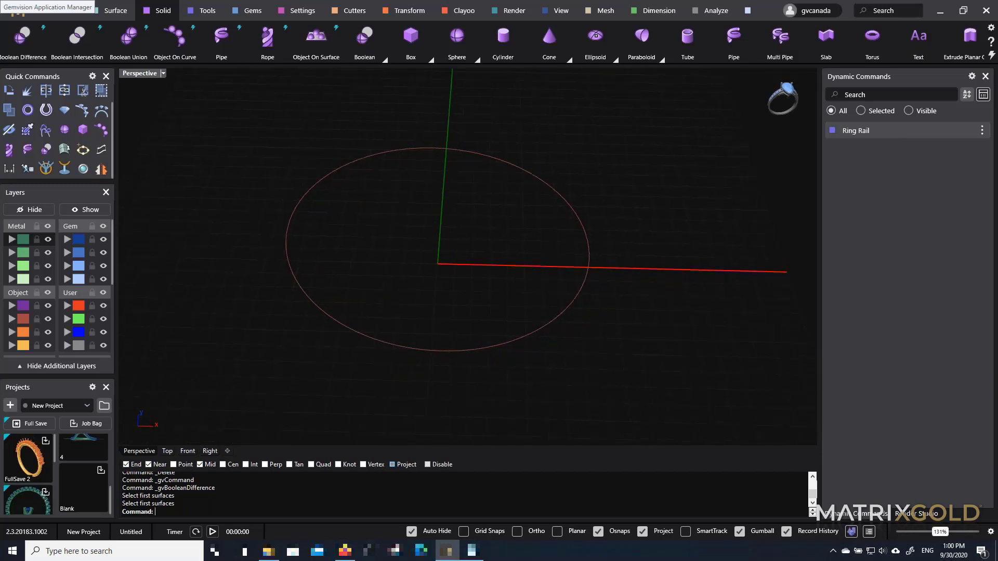
{"action": "right_click_drag", "start_coordinate": [387, 187], "coordinate": [525, 270]}
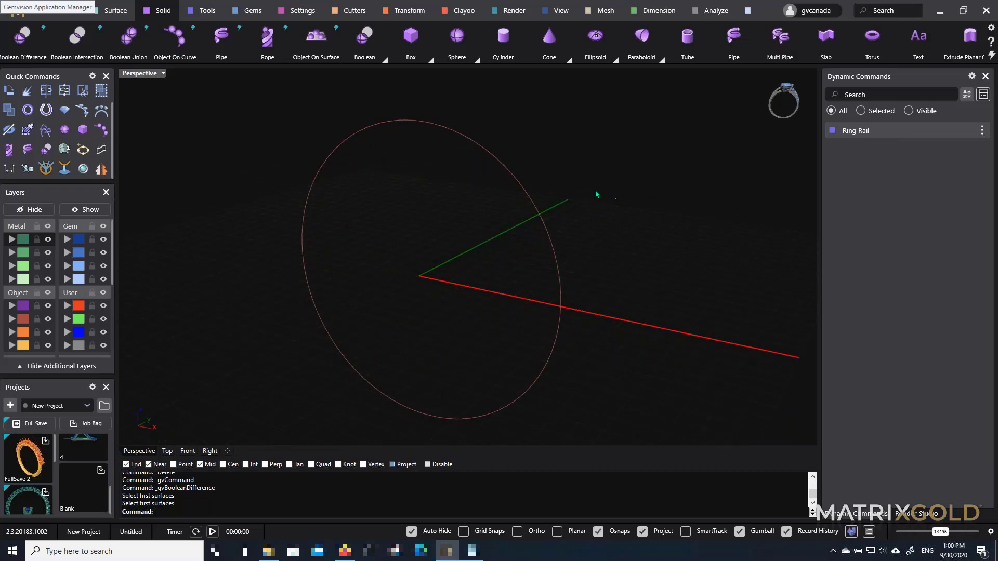
{"action": "right_click_drag", "start_coordinate": [538, 230], "coordinate": [551, 222]}
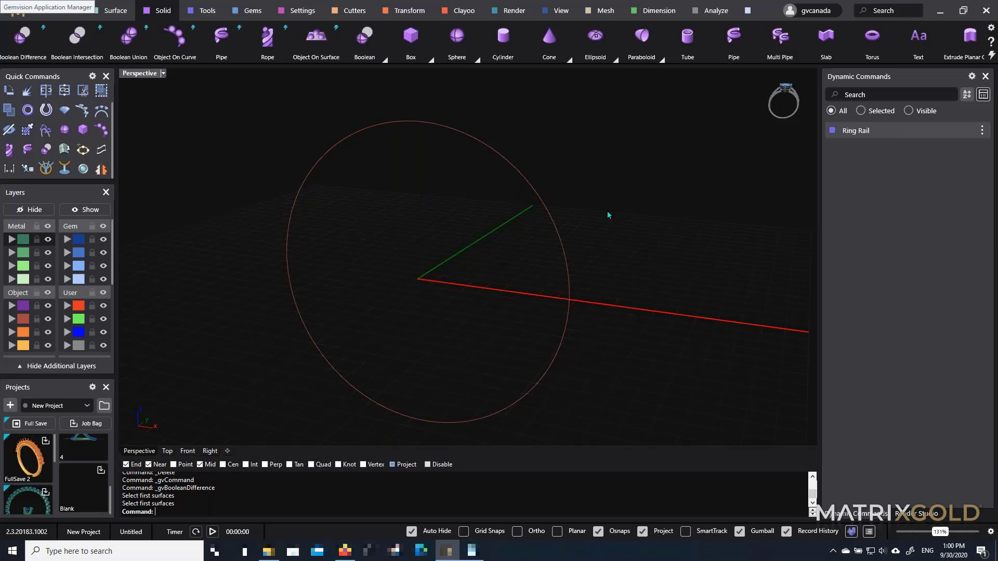
View the ring rail in the four-viewport layout and return to the maximized Perspective view
{"action": "double_click", "coordinate": [148, 75]}
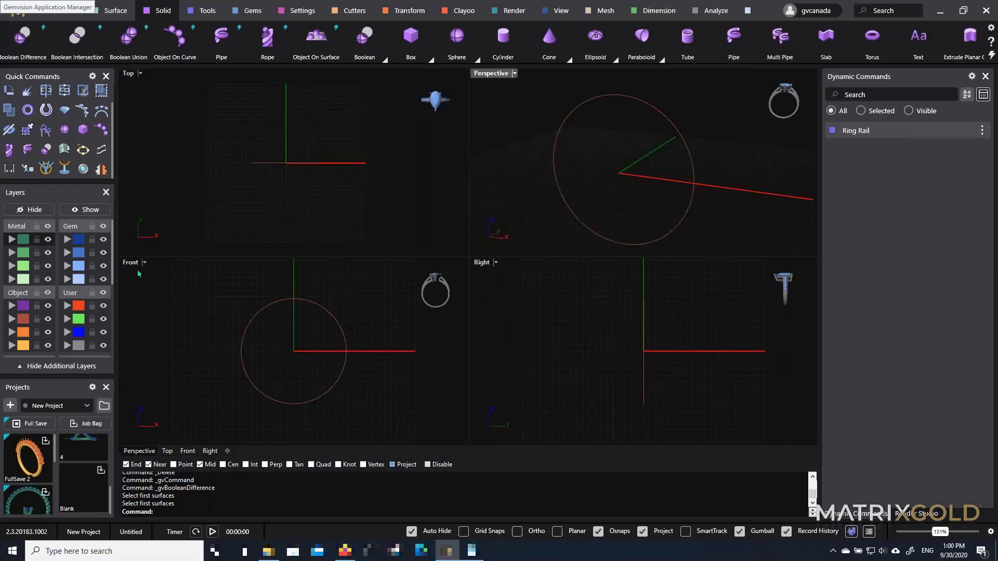
{"action": "right_click_drag", "start_coordinate": [234, 299], "coordinate": [246, 304]}
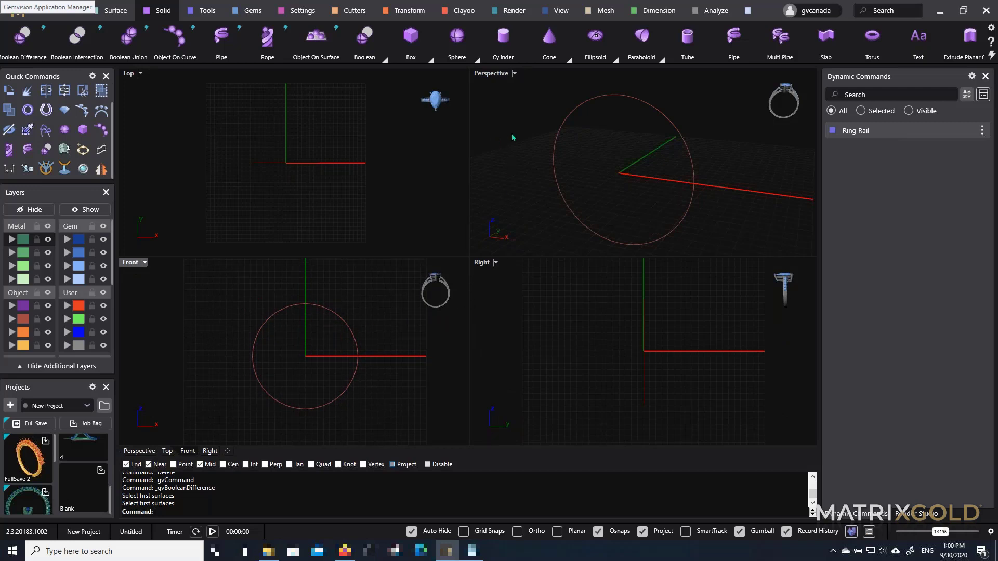
{"action": "double_click", "coordinate": [492, 75]}
{"action": "right_click_drag", "start_coordinate": [481, 197], "coordinate": [513, 193]}
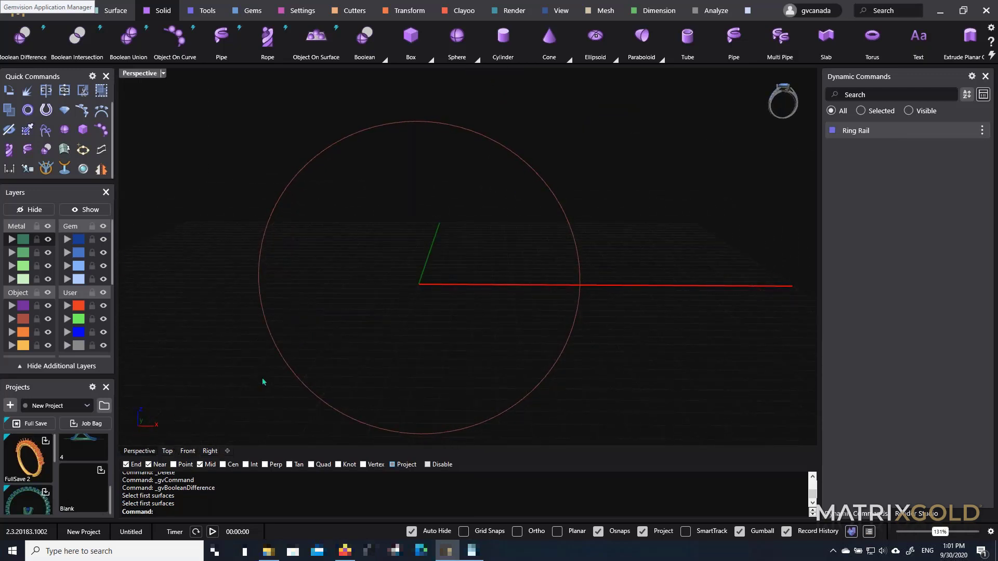
Select the remaining ring rail curve and delete it to empty the scene
{"action": "right_click_drag", "start_coordinate": [289, 354], "coordinate": [354, 299]}
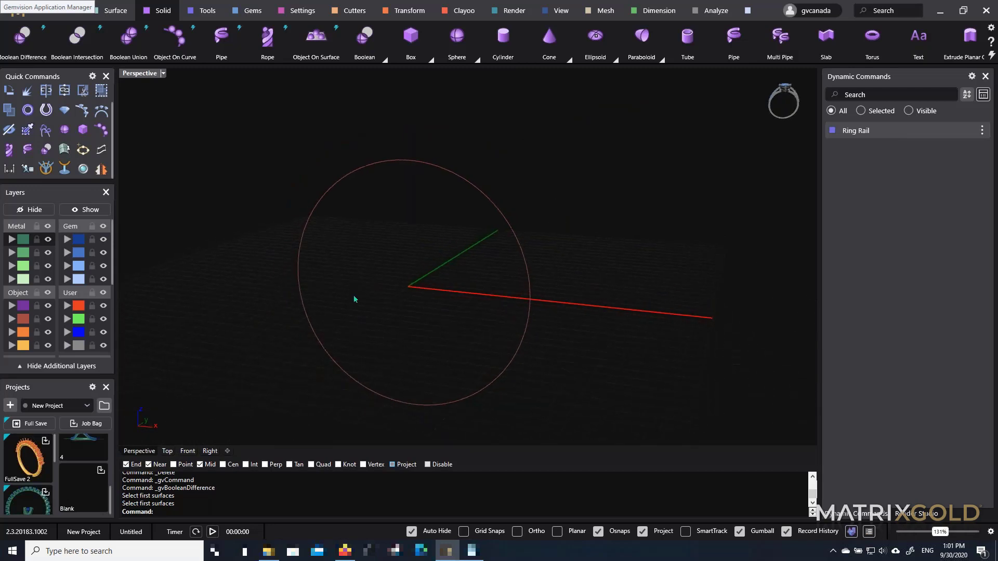
{"action": "left_click_drag", "start_coordinate": [336, 336], "coordinate": [224, 334]}
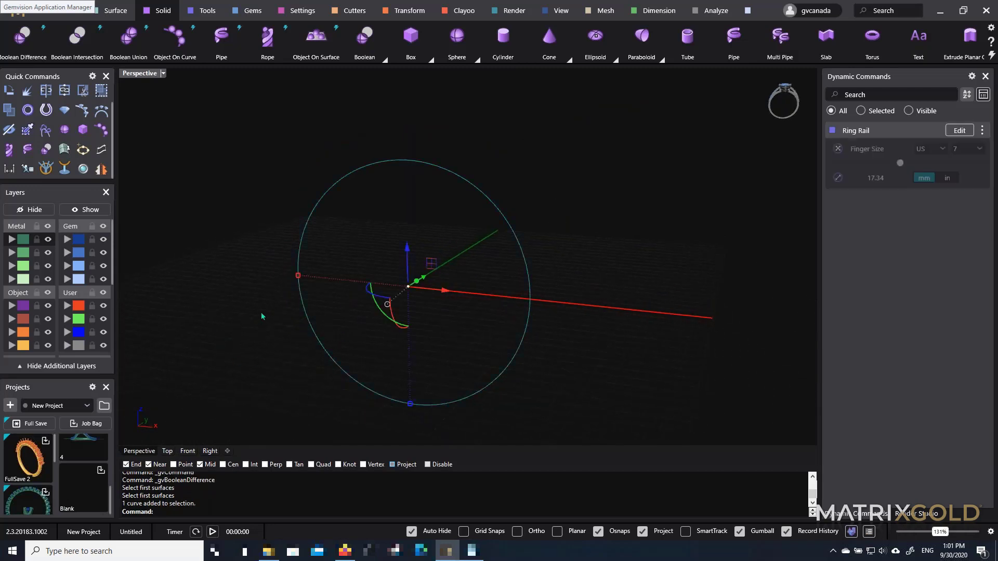
{"action": "key", "text": "Delete"}
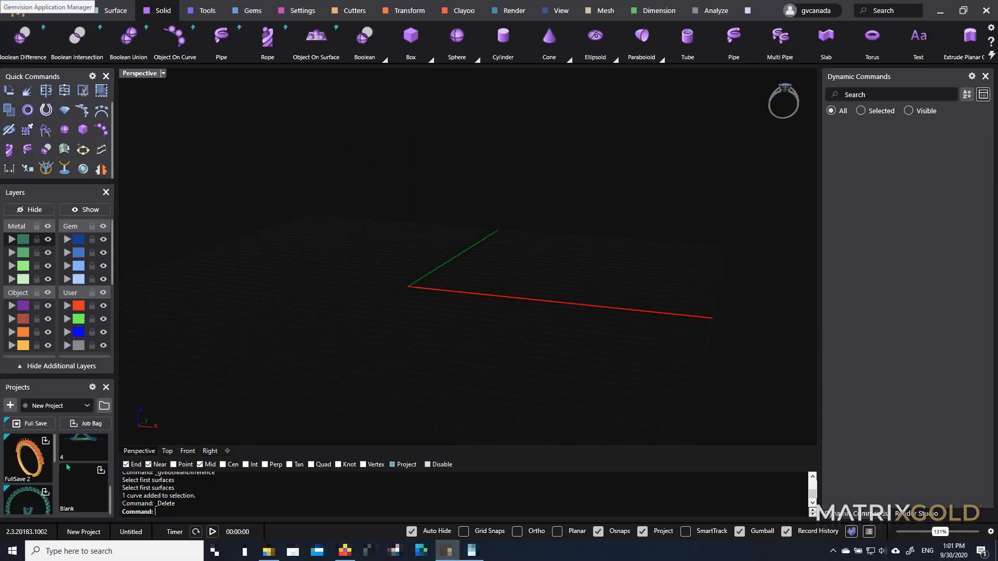
Open the FullSave 3 version of New Project without saving the current changes
{"action": "scroll", "coordinate": [25, 478], "scroll_direction": "down", "scroll_amount": 1}
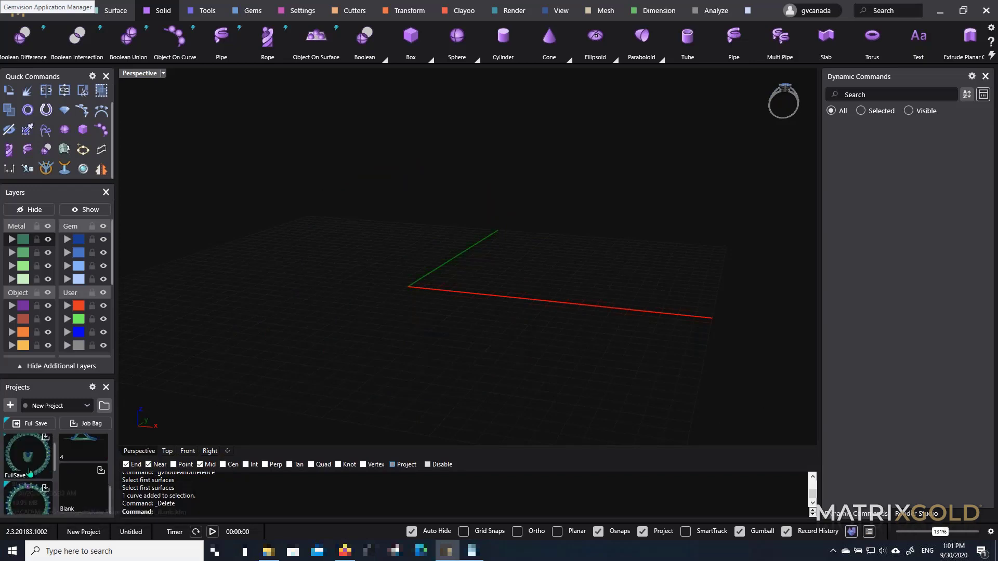
{"action": "double_click", "coordinate": [37, 466]}
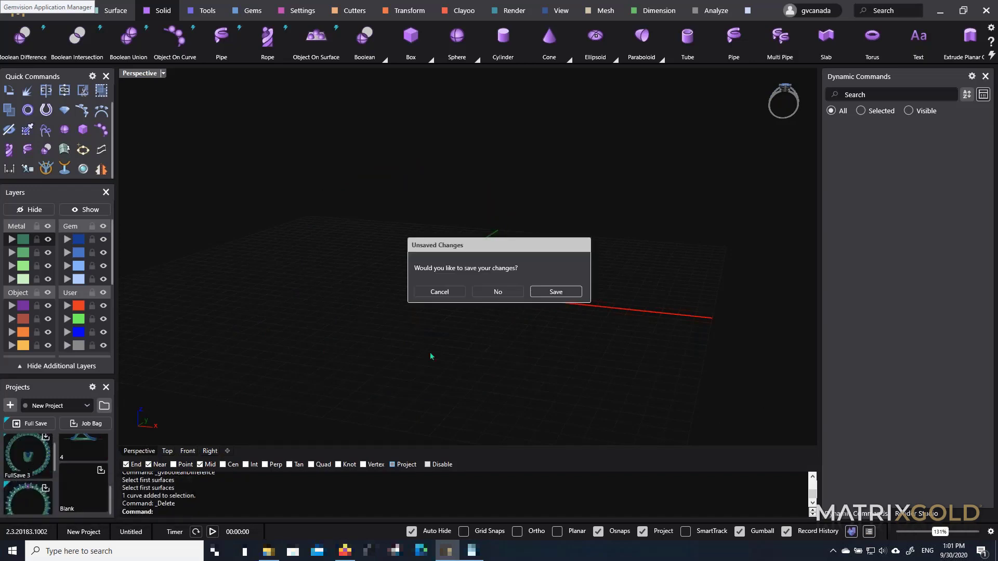
{"action": "left_click", "coordinate": [500, 295]}
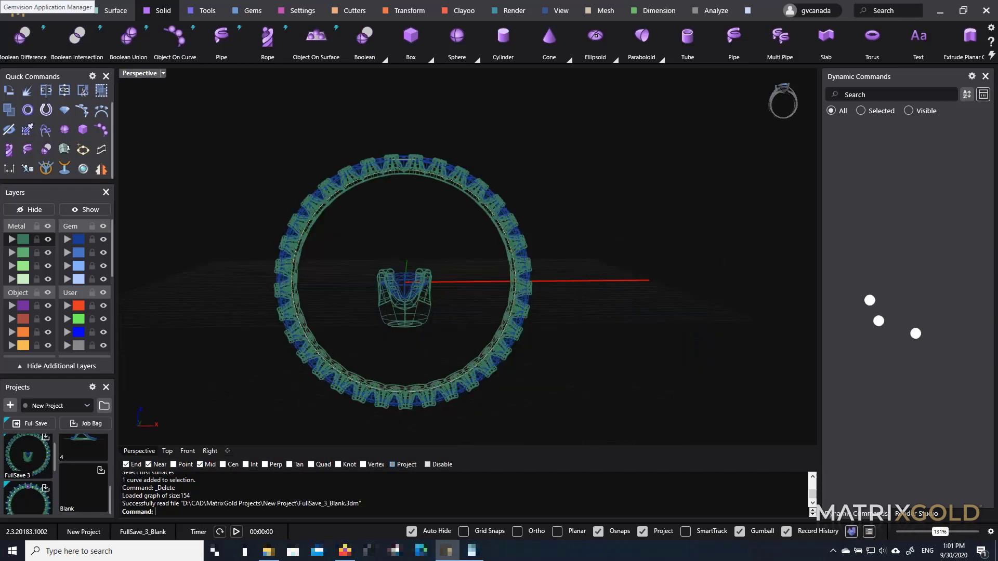
{"action": "right_click_drag", "start_coordinate": [619, 258], "coordinate": [509, 253]}
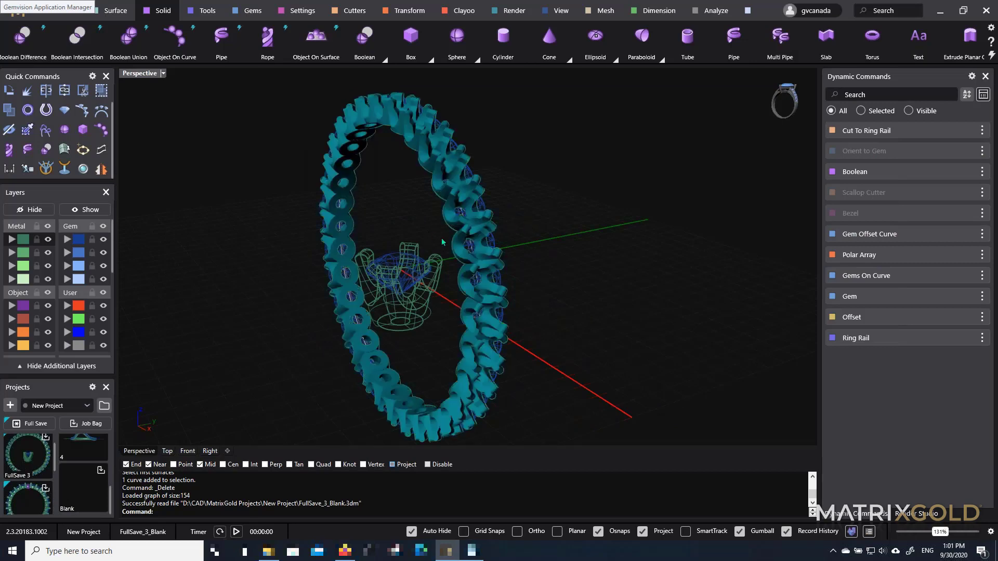
Examine the opened eternity band, checking which objects belong to the ring of prong heads and which to the central gem and head
{"action": "right_click_drag", "start_coordinate": [441, 238], "coordinate": [461, 240]}
{"action": "scroll", "coordinate": [459, 241], "scroll_direction": "down", "scroll_amount": 3}
{"action": "scroll", "coordinate": [437, 278], "scroll_direction": "up", "scroll_amount": 3}
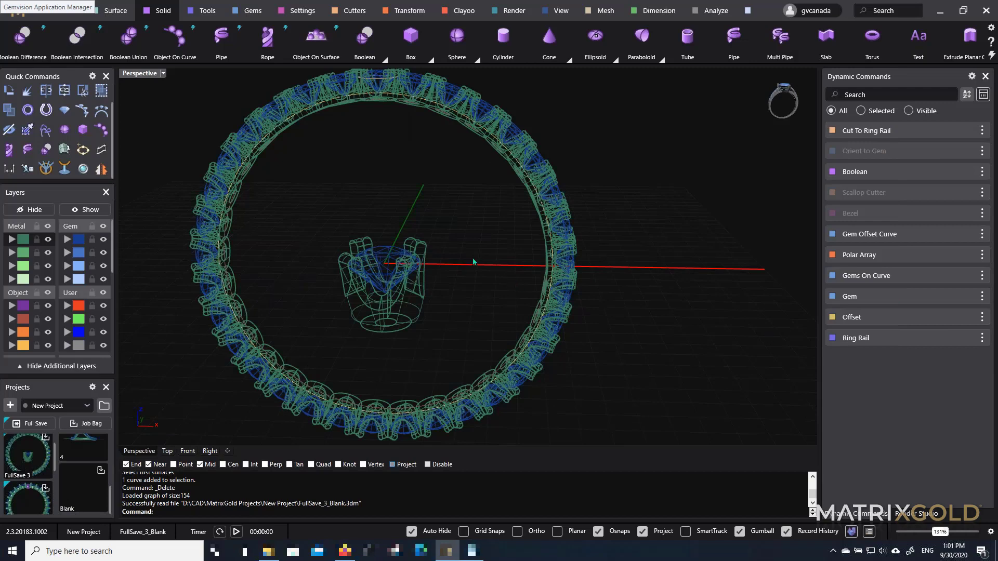
{"action": "mouse_move", "coordinate": [676, 180]}
{"action": "right_mouse_down"}
{"action": "mouse_move", "coordinate": [666, 224]}
{"action": "mouse_move", "coordinate": [669, 214]}
{"action": "right_mouse_up"}
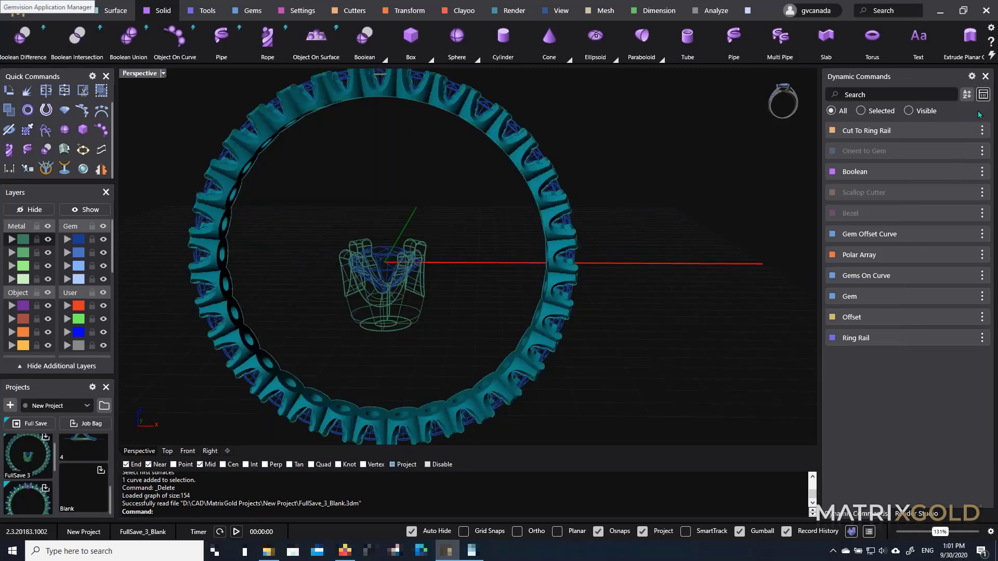
{"action": "left_click", "coordinate": [525, 191]}
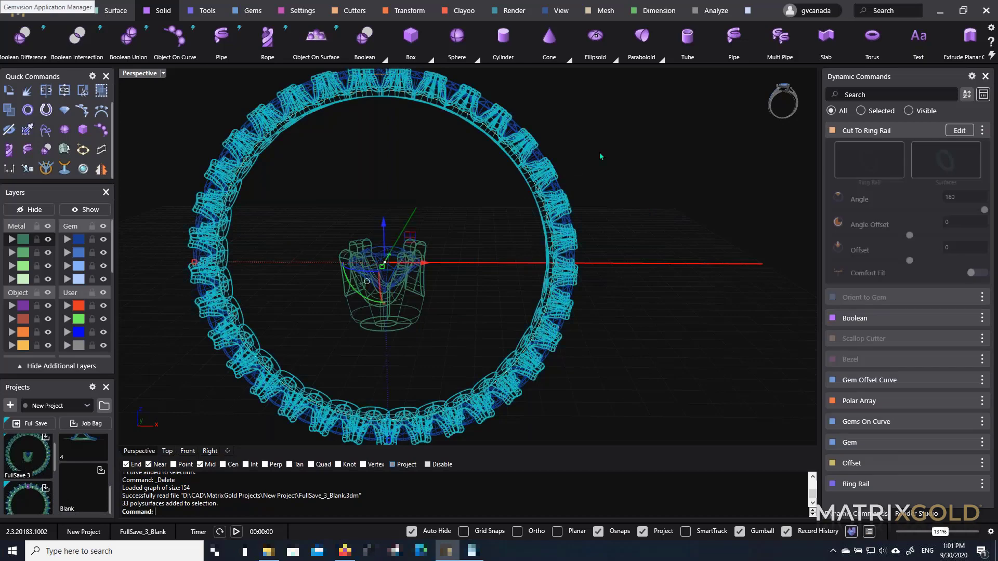
{"action": "left_click", "coordinate": [619, 147]}
{"action": "left_click", "coordinate": [405, 276]}
{"action": "left_click_drag", "start_coordinate": [454, 217], "coordinate": [338, 323]}
{"action": "left_click", "coordinate": [395, 222]}
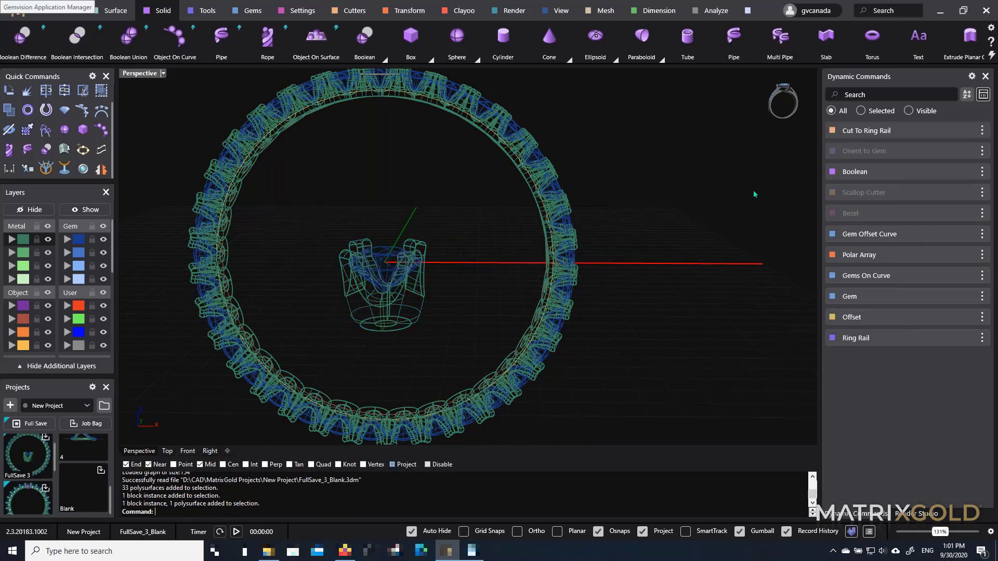
Show the hidden objects of the Orient to Gem, Scallop Cutter and Bezel commands
{"action": "left_click", "coordinate": [982, 151]}
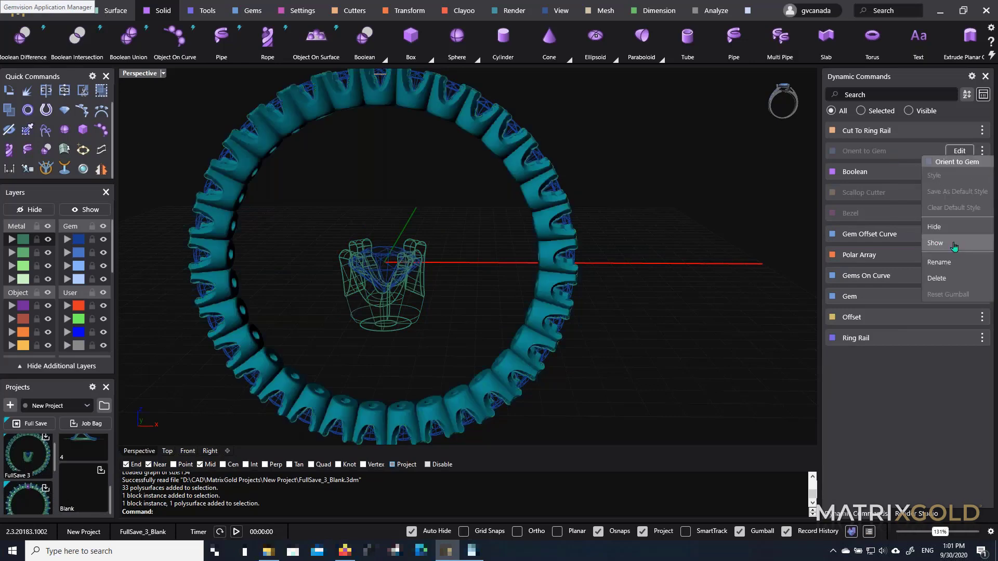
{"action": "left_click", "coordinate": [984, 231]}
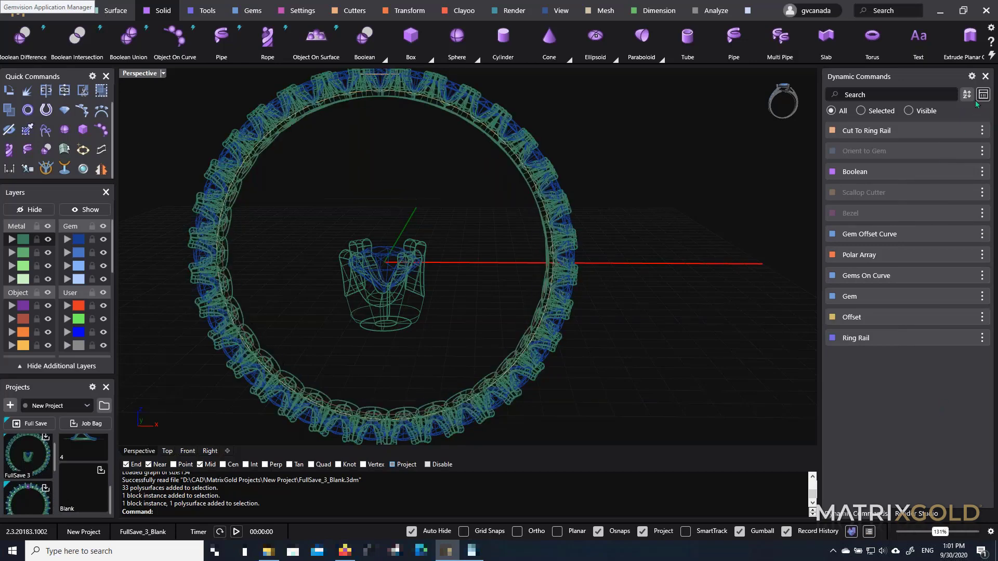
{"action": "left_click", "coordinate": [981, 151]}
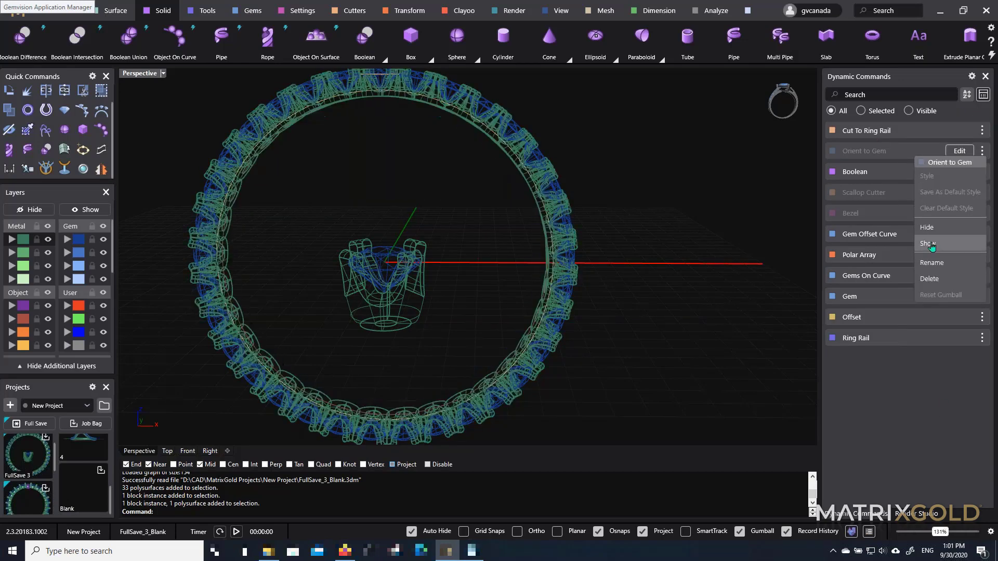
{"action": "left_click", "coordinate": [931, 244]}
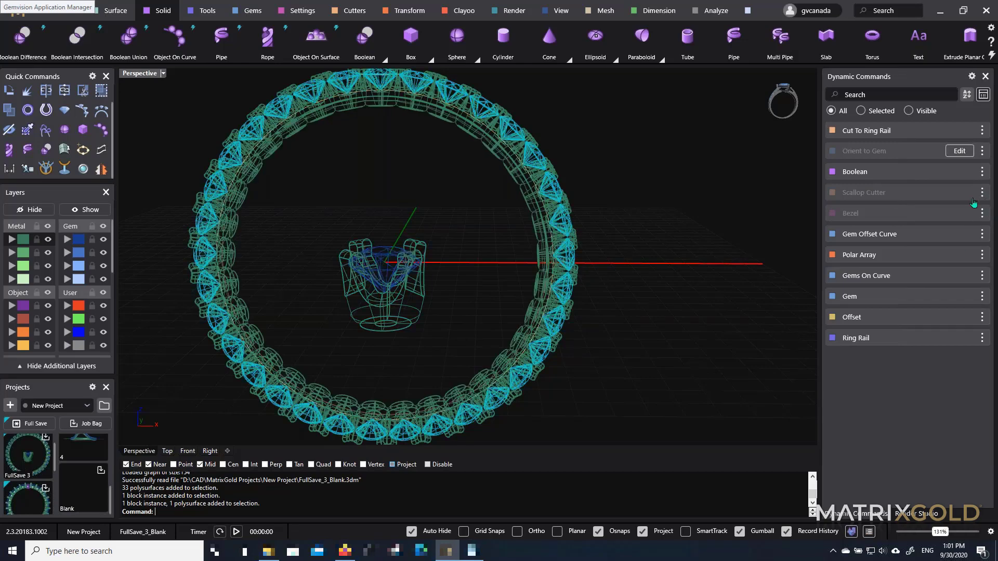
{"action": "left_click", "coordinate": [980, 195]}
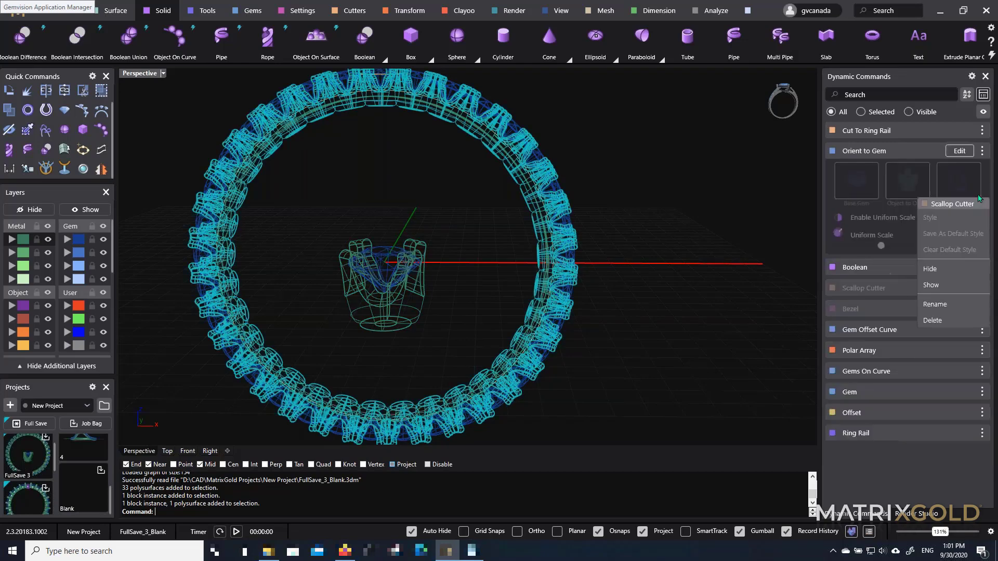
{"action": "left_click", "coordinate": [748, 183]}
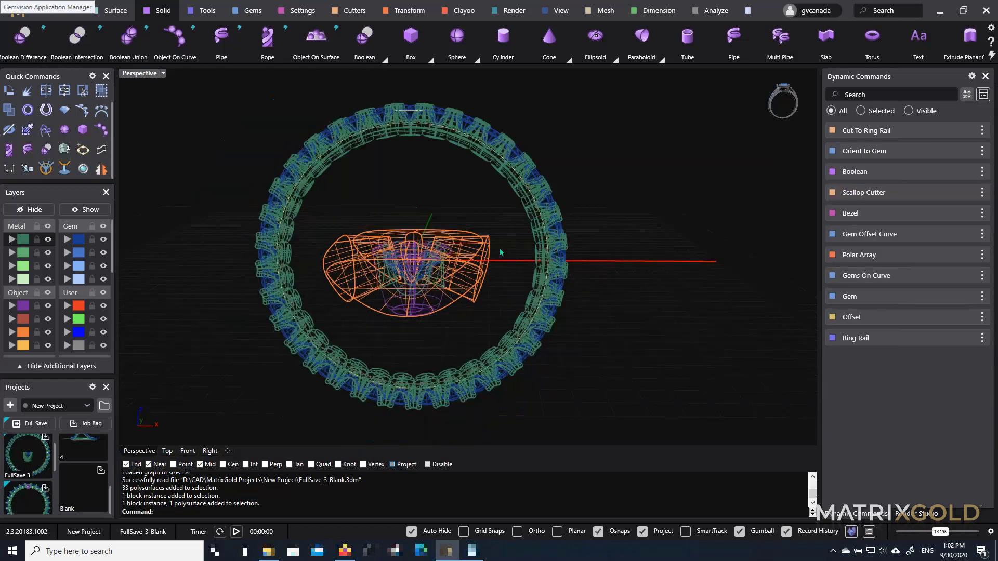
Delete the source gem, prong head and cutters from the centre of the ring
{"action": "left_click", "coordinate": [426, 239]}
{"action": "key", "text": "Delete"}
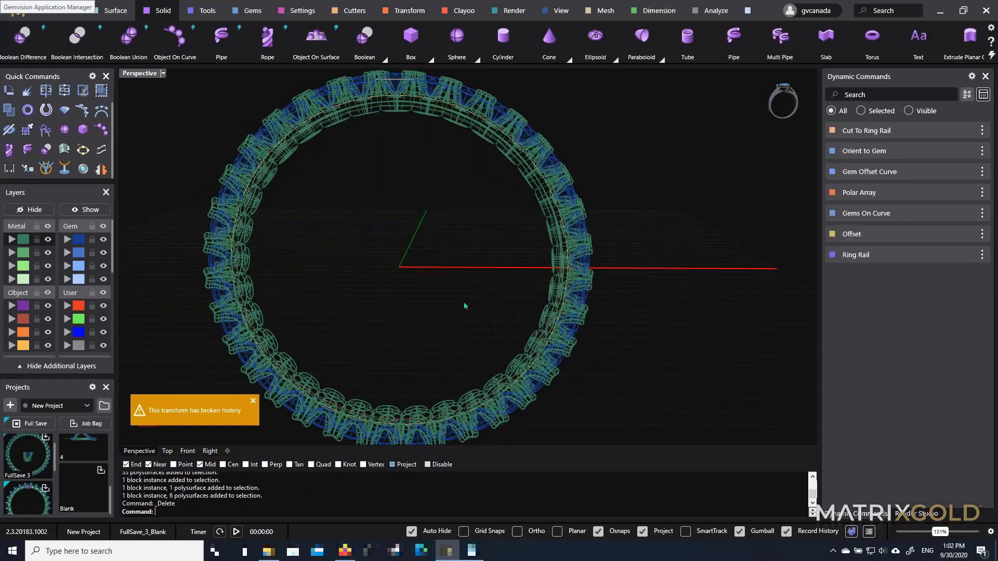
Delete the uncut Orient to Gem prong heads around the band, keeping the ones cut to the ring rail
{"action": "scroll", "coordinate": [467, 293], "scroll_direction": "down", "scroll_amount": 3}
{"action": "mouse_move", "coordinate": [468, 293]}
{"action": "right_mouse_down"}
{"action": "mouse_move", "coordinate": [461, 301]}
{"action": "mouse_move", "coordinate": [481, 279]}
{"action": "mouse_move", "coordinate": [465, 295]}
{"action": "right_mouse_up"}
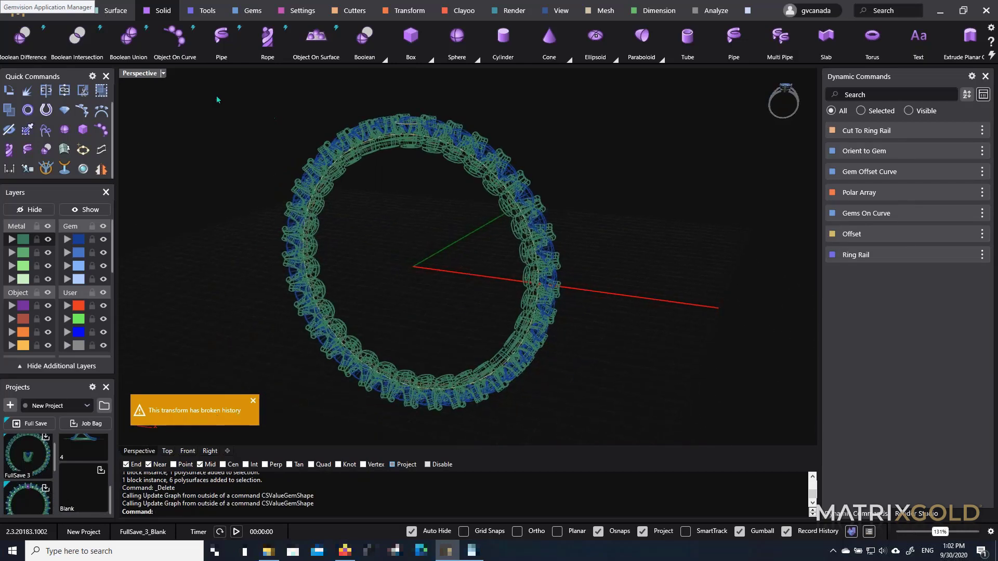
{"action": "left_click_drag", "start_coordinate": [218, 100], "coordinate": [628, 457]}
{"action": "scroll", "coordinate": [519, 369], "scroll_direction": "up", "scroll_amount": 5}
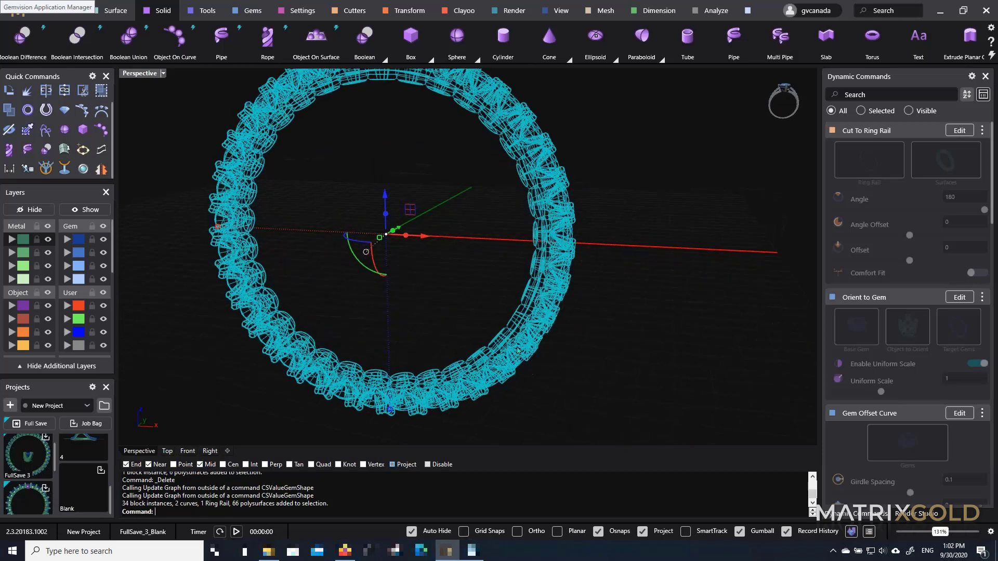
{"action": "scroll", "coordinate": [530, 312], "scroll_direction": "up", "scroll_amount": 4}
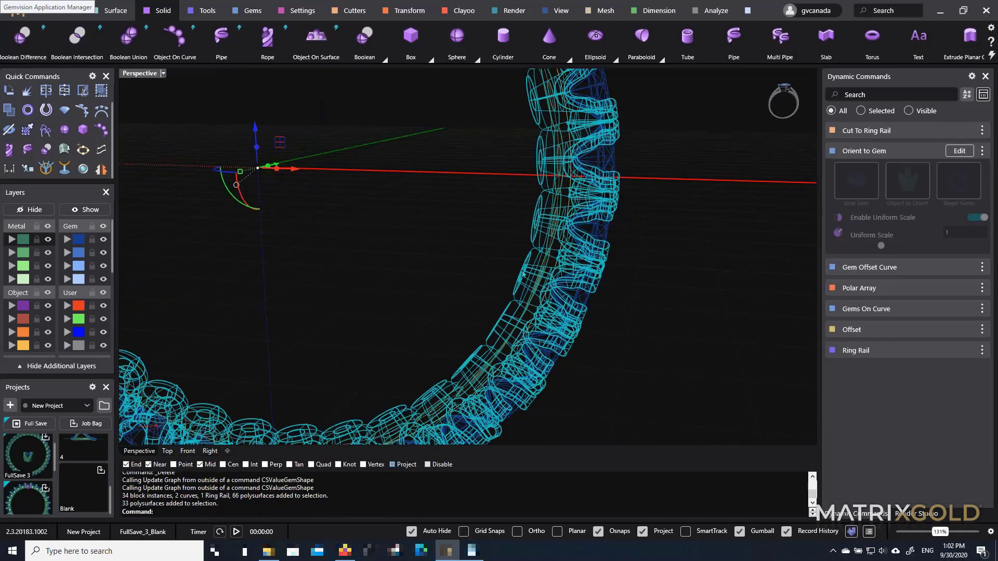
{"action": "key", "text": "Delete"}
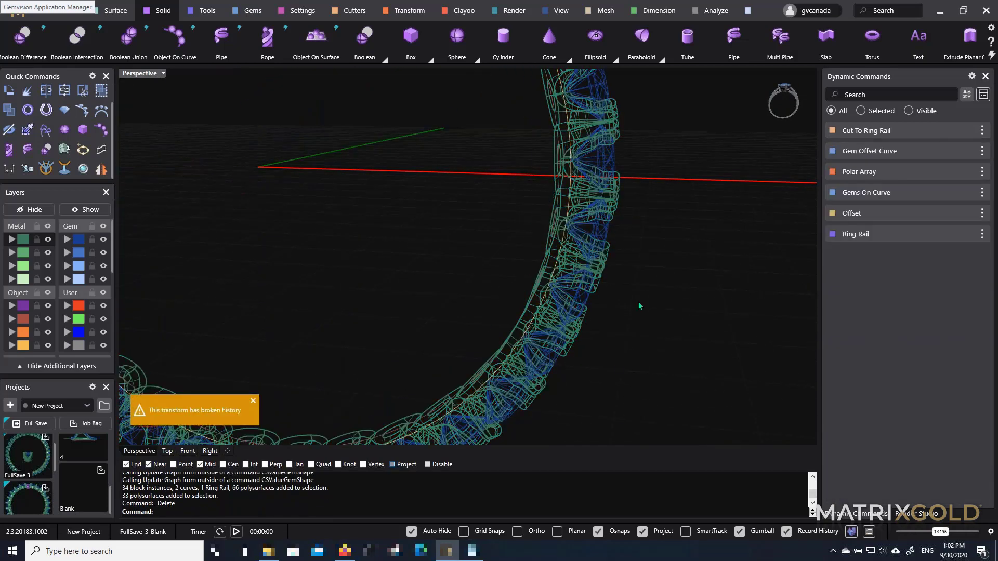
Select the entire band and break its parametric history with gvBreakHistory
{"action": "scroll", "coordinate": [649, 312], "scroll_direction": "down", "scroll_amount": 9}
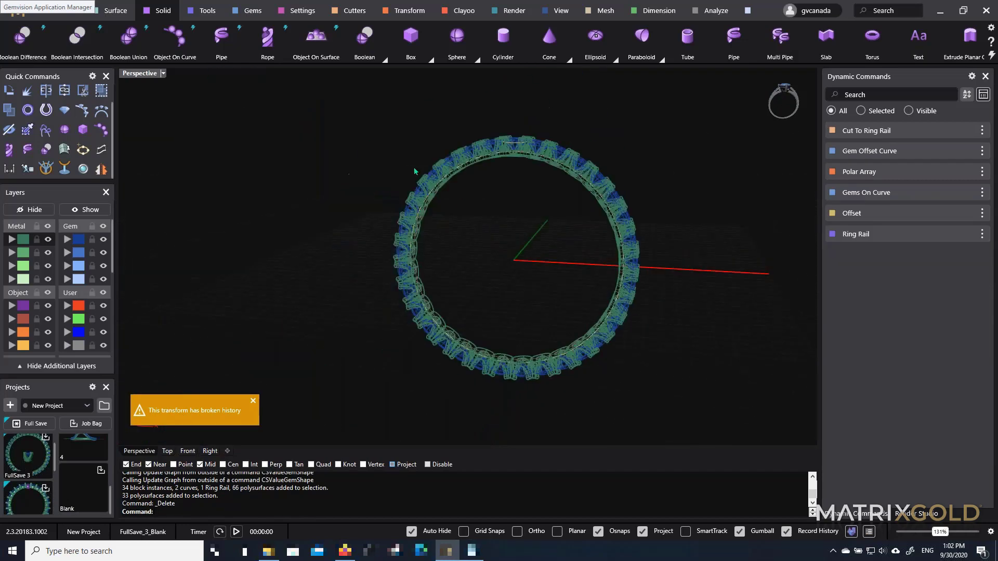
{"action": "left_click_drag", "start_coordinate": [364, 102], "coordinate": [697, 430]}
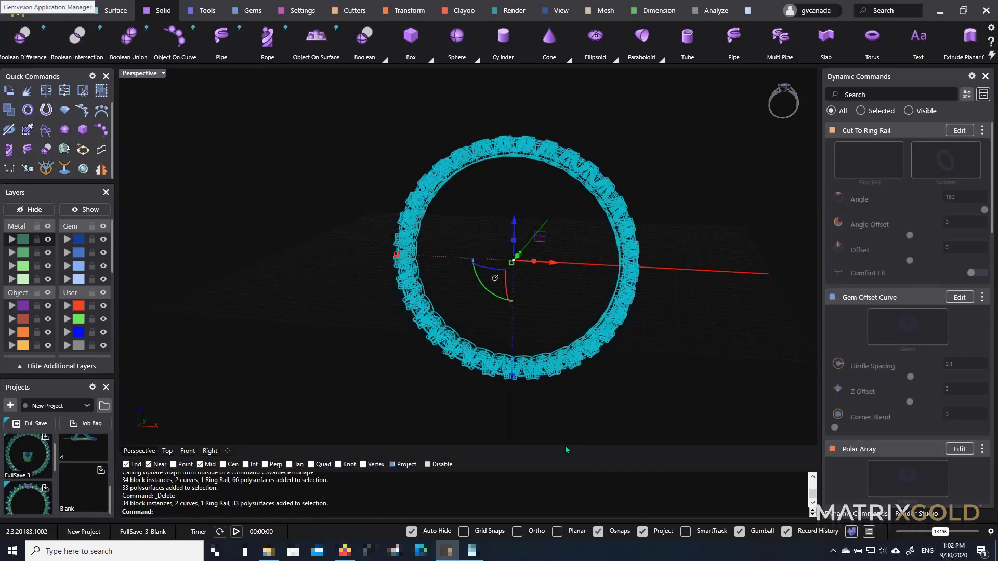
{"action": "type", "text": "gv"}
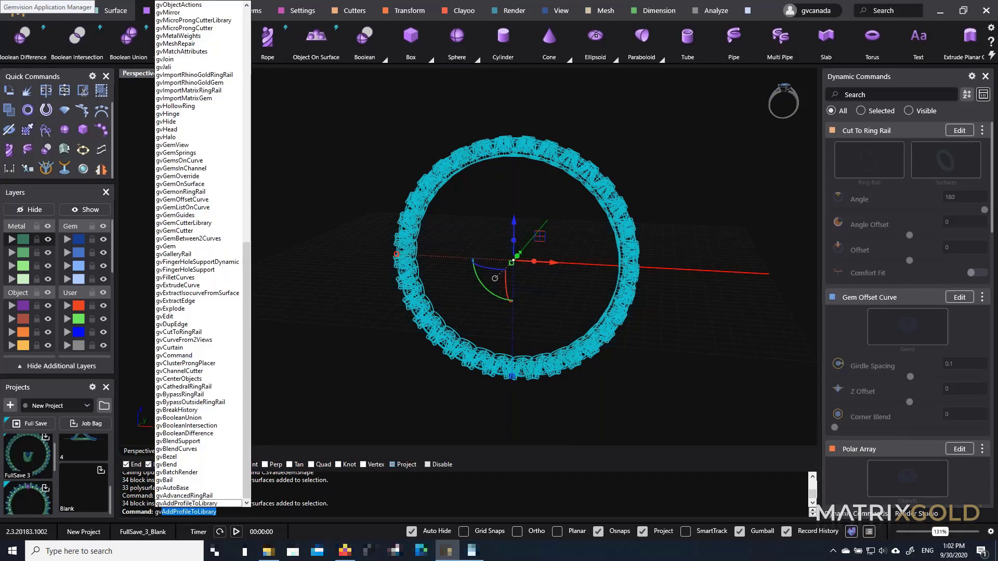
{"action": "type", "text": "BreakHistory"}
{"action": "key", "text": "Return"}
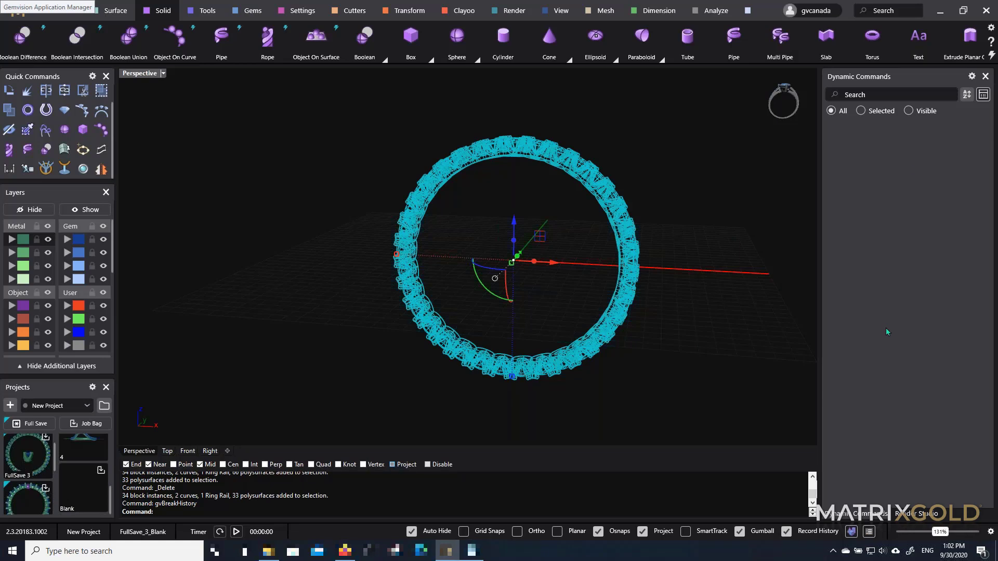
Rotate the whole eternity band so that it lies flat on the grid
{"action": "left_click", "coordinate": [708, 233]}
{"action": "right_click_drag", "start_coordinate": [707, 233], "coordinate": [616, 260]}
{"action": "left_click_drag", "start_coordinate": [388, 125], "coordinate": [686, 419]}
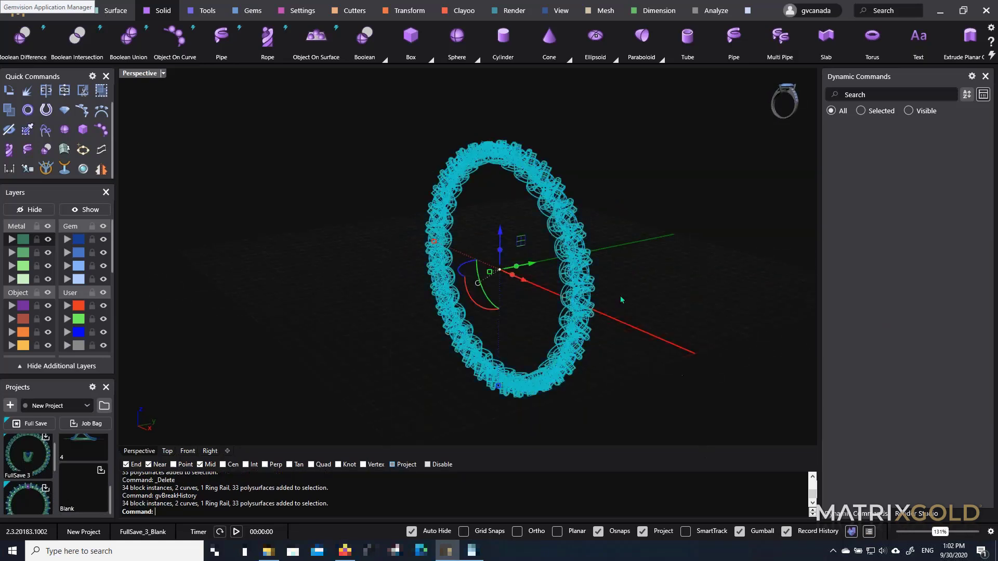
{"action": "right_click_drag", "start_coordinate": [620, 295], "coordinate": [538, 309]}
{"action": "left_click_drag", "start_coordinate": [454, 302], "coordinate": [522, 272]}
{"action": "left_click", "coordinate": [493, 255]}
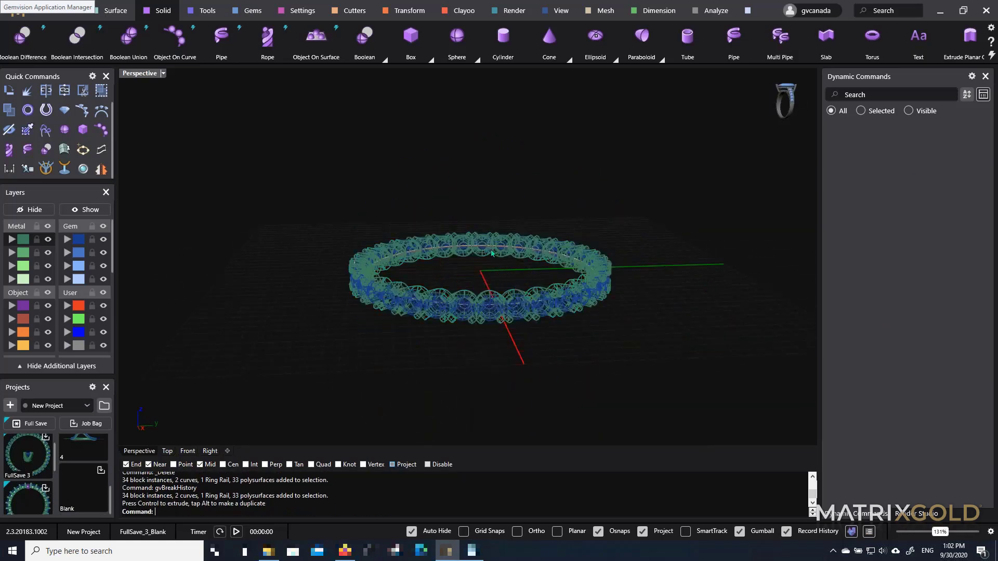
Duplicate the flat band upward and shift the copy sideways so that it partly overlaps the original
{"action": "right_click_drag", "start_coordinate": [492, 253], "coordinate": [562, 254]}
{"action": "left_click_drag", "start_coordinate": [318, 178], "coordinate": [649, 373]}
{"action": "right_click_drag", "start_coordinate": [588, 333], "coordinate": [675, 344]}
{"action": "left_click_drag", "start_coordinate": [515, 224], "coordinate": [515, 190]}
{"action": "scroll", "coordinate": [528, 228], "scroll_direction": "up", "scroll_amount": 6}
{"action": "right_click_drag", "start_coordinate": [528, 229], "coordinate": [553, 232]}
{"action": "left_click_drag", "start_coordinate": [549, 227], "coordinate": [490, 234]}
{"action": "left_click", "coordinate": [505, 312]}
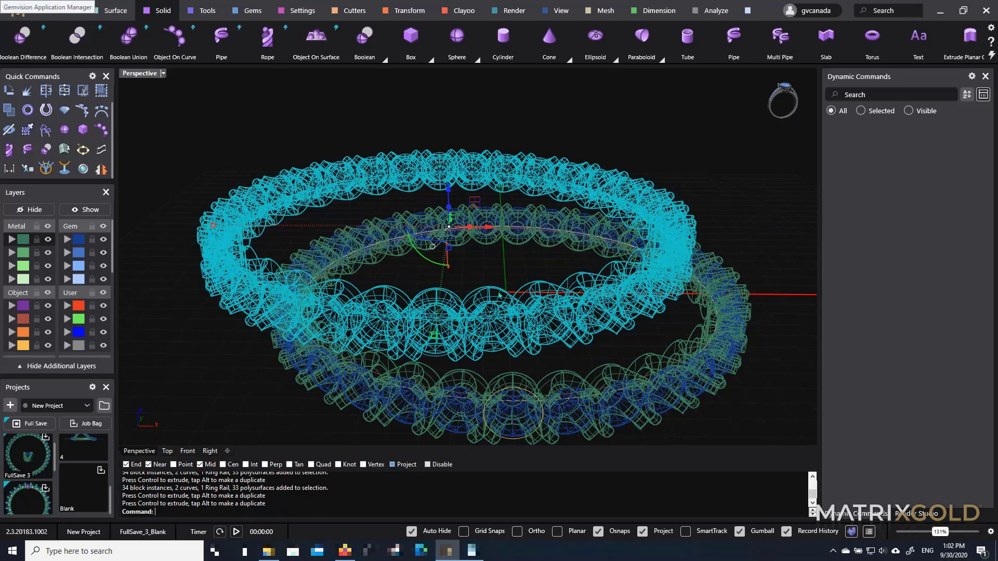
Lower the duplicated band slightly toward the top of the original band
{"action": "scroll", "coordinate": [498, 294], "scroll_direction": "up", "scroll_amount": 2}
{"action": "right_click_drag", "start_coordinate": [494, 272], "coordinate": [488, 240]}
{"action": "left_click_drag", "start_coordinate": [440, 180], "coordinate": [440, 201]}
{"action": "left_click", "coordinate": [495, 133]}
{"action": "scroll", "coordinate": [527, 211], "scroll_direction": "down", "scroll_amount": 4}
{"action": "right_click_drag", "start_coordinate": [578, 250], "coordinate": [581, 232]}
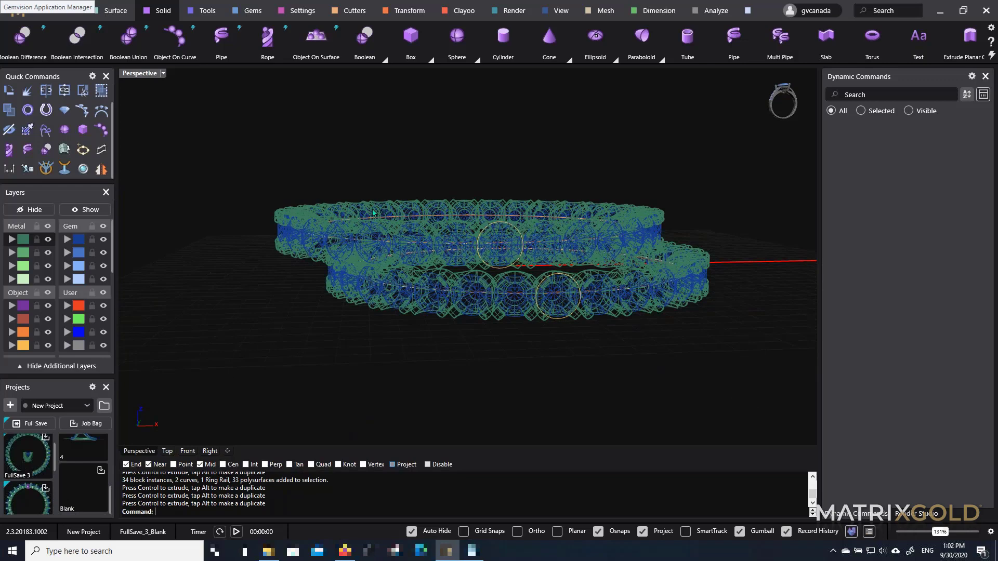
Group all objects of the lower band, and group the upper band's objects separately
{"action": "right_click_drag", "start_coordinate": [373, 212], "coordinate": [373, 198]}
{"action": "left_click_drag", "start_coordinate": [279, 326], "coordinate": [737, 255]}
{"action": "right_click_drag", "start_coordinate": [737, 255], "coordinate": [670, 258]}
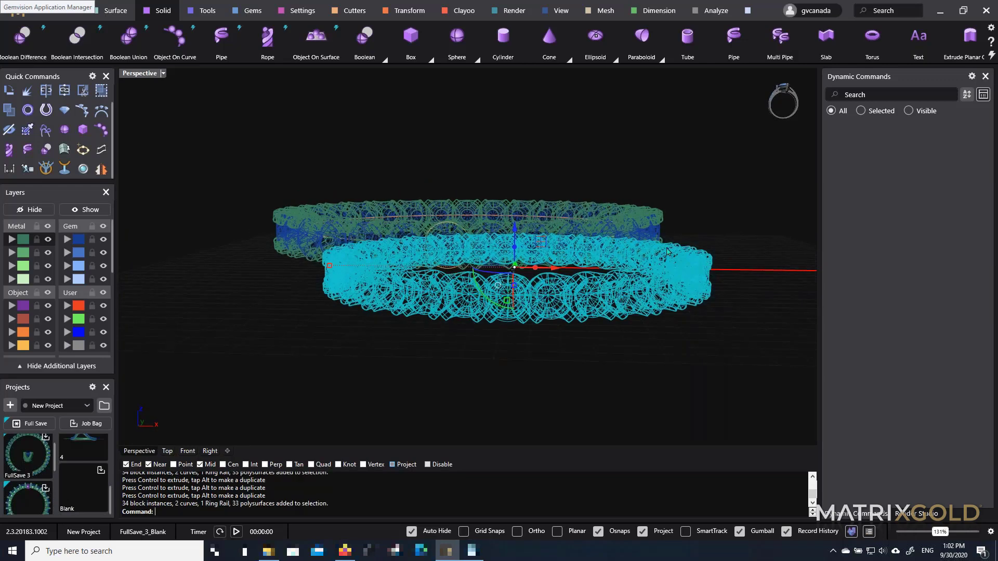
{"action": "key", "text": "ctrl+g"}
{"action": "left_click_drag", "start_coordinate": [230, 155], "coordinate": [745, 286]}
{"action": "key", "text": "ctrl+g"}
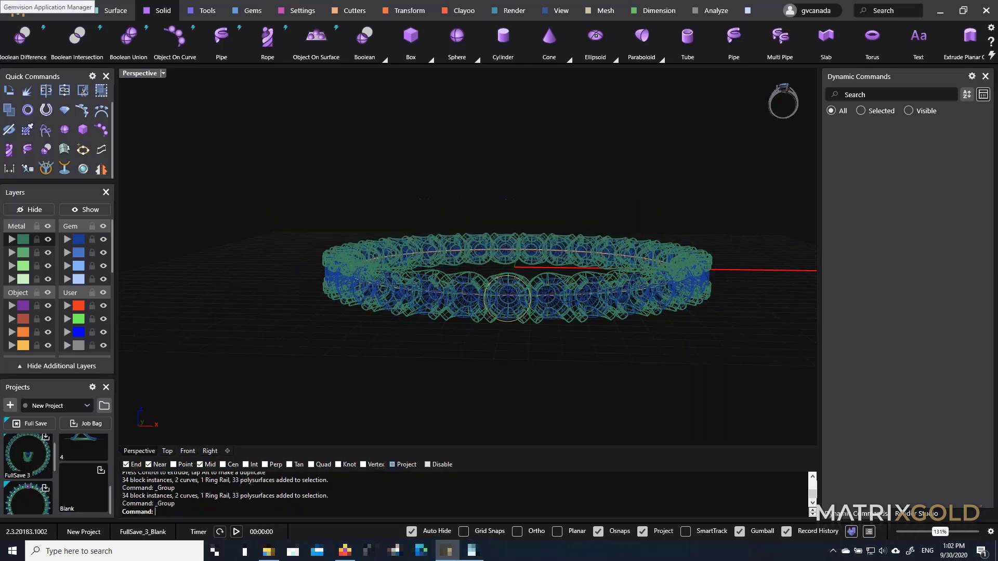
Move the upper band farther sideways and tilt it so that it leans on the lower band
{"action": "left_click", "coordinate": [506, 240]}
{"action": "right_click_drag", "start_coordinate": [506, 237], "coordinate": [535, 222]}
{"action": "left_click_drag", "start_coordinate": [507, 227], "coordinate": [398, 228]}
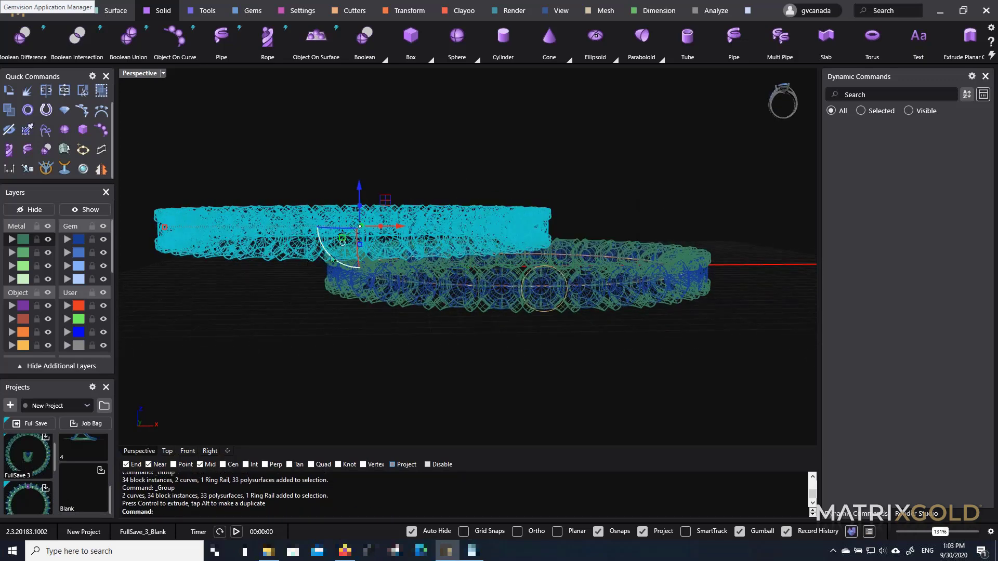
{"action": "left_click_drag", "start_coordinate": [331, 262], "coordinate": [341, 268]}
{"action": "mouse_move", "coordinate": [598, 211]}
{"action": "right_mouse_down"}
{"action": "mouse_move", "coordinate": [541, 251]}
{"action": "mouse_move", "coordinate": [605, 215]}
{"action": "right_mouse_up"}
{"action": "left_click", "coordinate": [672, 167]}
Set the Perspective viewport to Shaded display mode and view both stacked bands
{"action": "scroll", "coordinate": [605, 216], "scroll_direction": "up", "scroll_amount": 6}
{"action": "right_click_drag", "start_coordinate": [515, 203], "coordinate": [533, 191]}
{"action": "scroll", "coordinate": [533, 192], "scroll_direction": "down", "scroll_amount": 2}
{"action": "right_click_drag", "start_coordinate": [582, 291], "coordinate": [579, 244]}
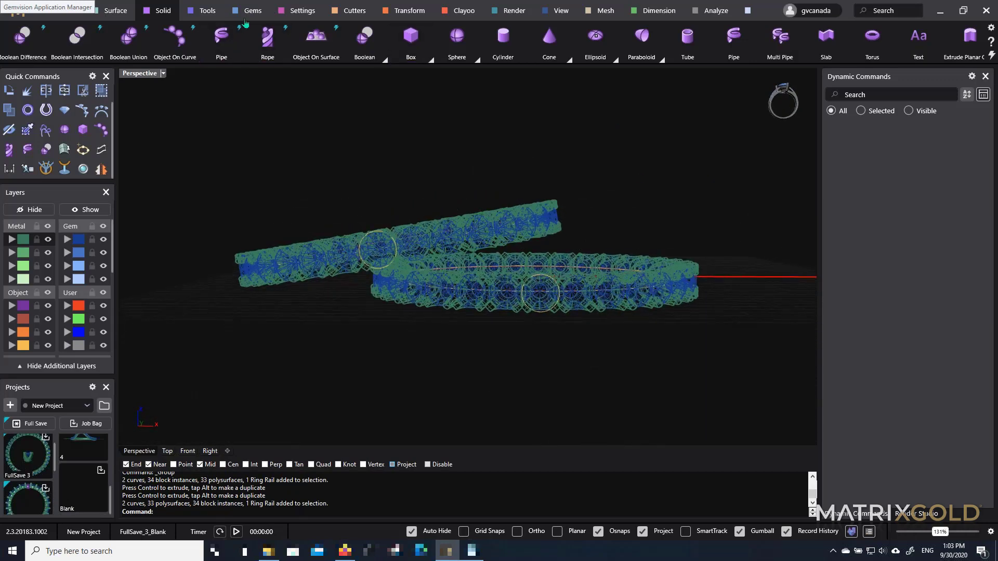
{"action": "right_click_drag", "start_coordinate": [503, 276], "coordinate": [512, 312]}
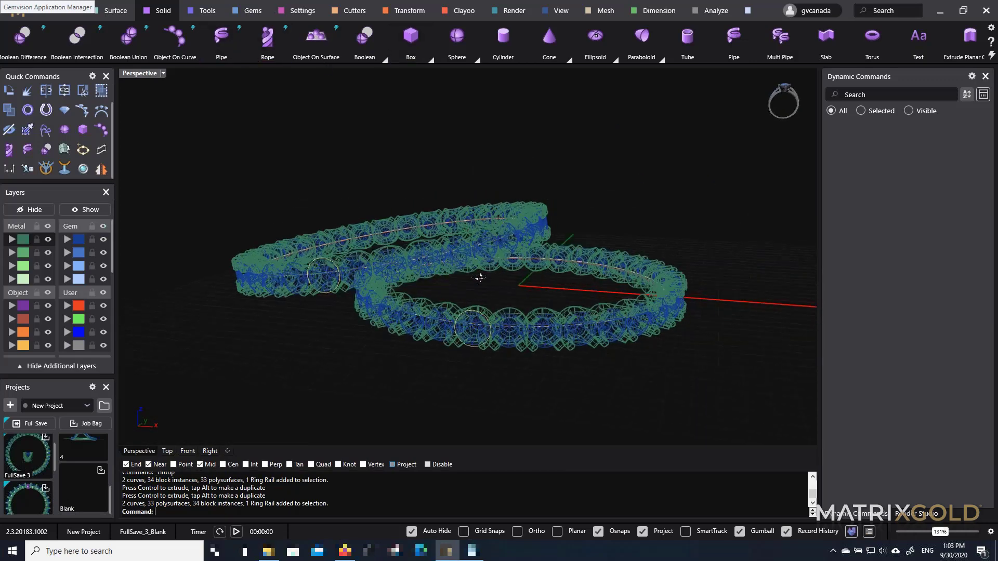
{"action": "scroll", "coordinate": [513, 315], "scroll_direction": "up", "scroll_amount": 2}
{"action": "left_click", "coordinate": [163, 74]}
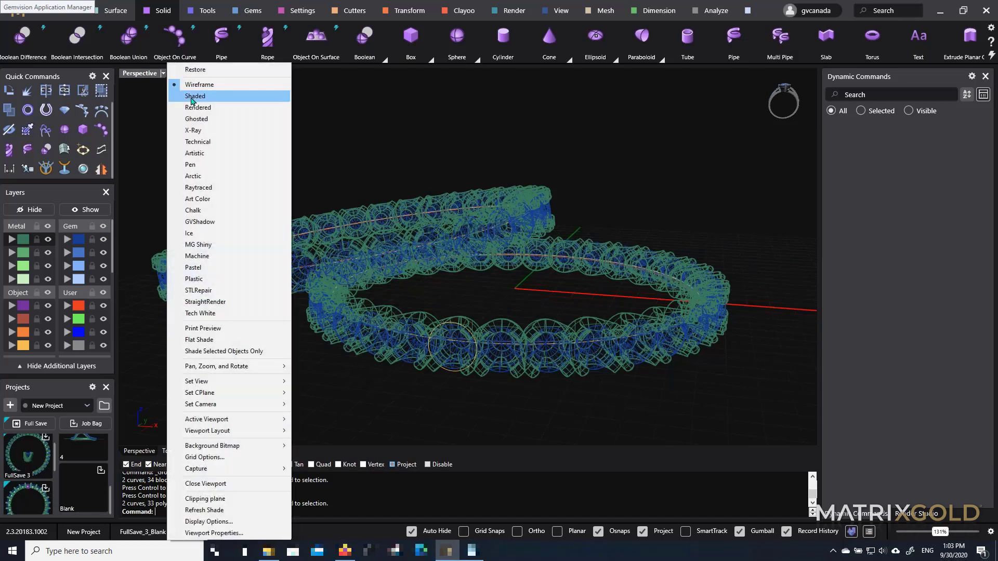
{"action": "left_click", "coordinate": [193, 98]}
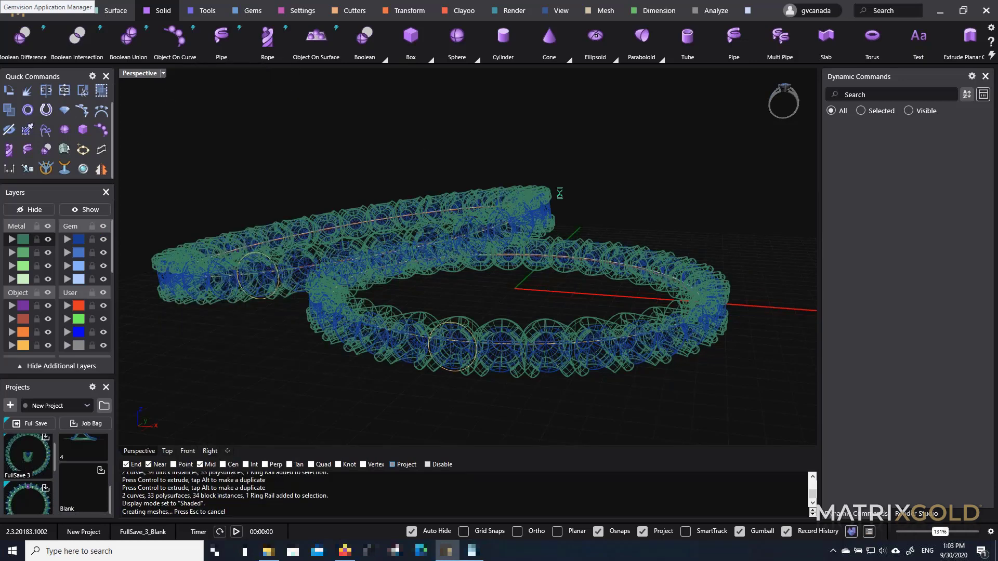
{"action": "right_click_drag", "start_coordinate": [612, 172], "coordinate": [626, 172]}
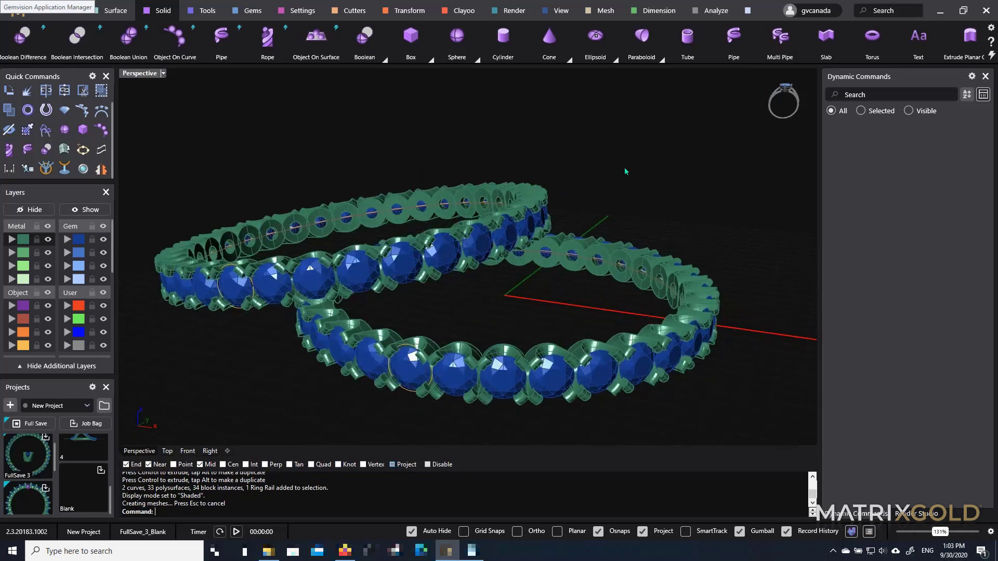
Open Render Studio and select all objects on the Metal 01 layer
{"action": "left_click", "coordinate": [904, 515]}
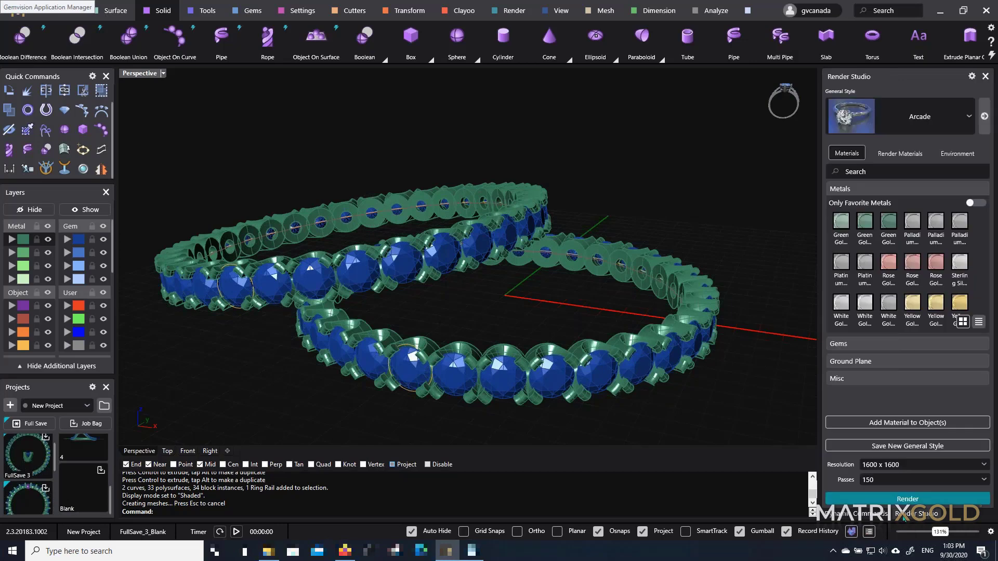
{"action": "right_click_drag", "start_coordinate": [701, 264], "coordinate": [705, 240]}
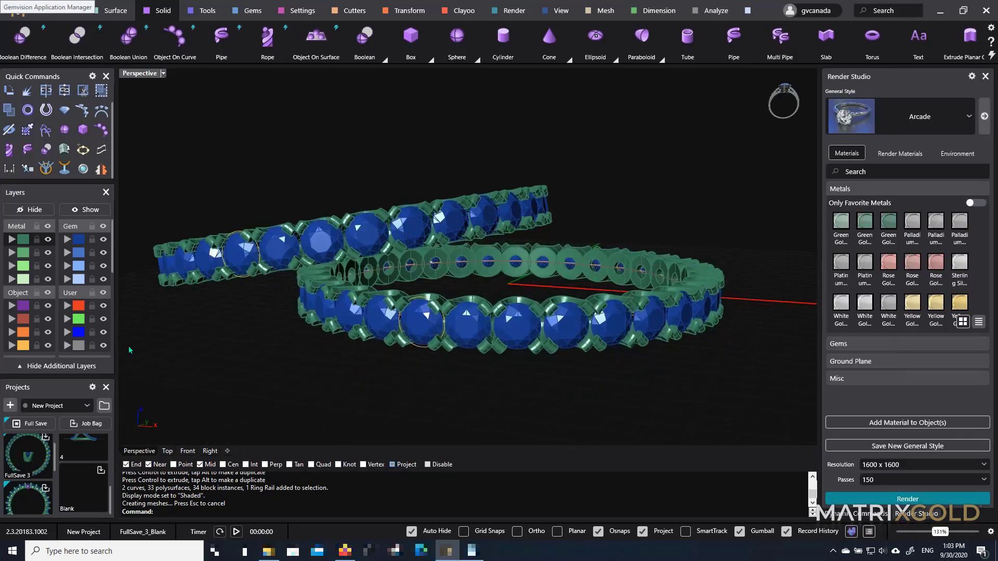
{"action": "double_click", "coordinate": [23, 240]}
{"action": "right_click_drag", "start_coordinate": [260, 275], "coordinate": [263, 298]}
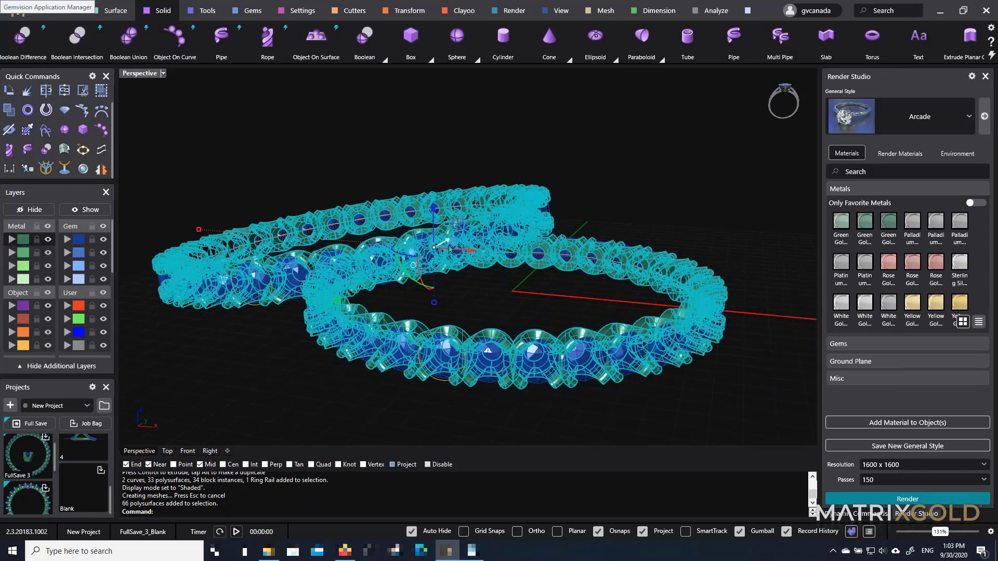
{"action": "right_click_drag", "start_coordinate": [496, 177], "coordinate": [498, 208]}
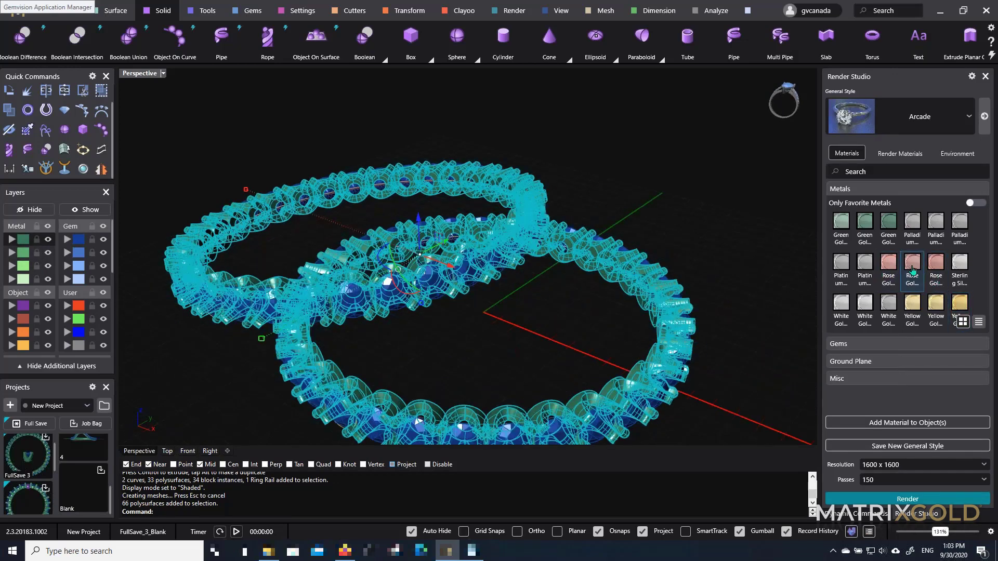
{"action": "left_click", "coordinate": [693, 254]}
{"action": "scroll", "coordinate": [530, 181], "scroll_direction": "up", "scroll_amount": 3}
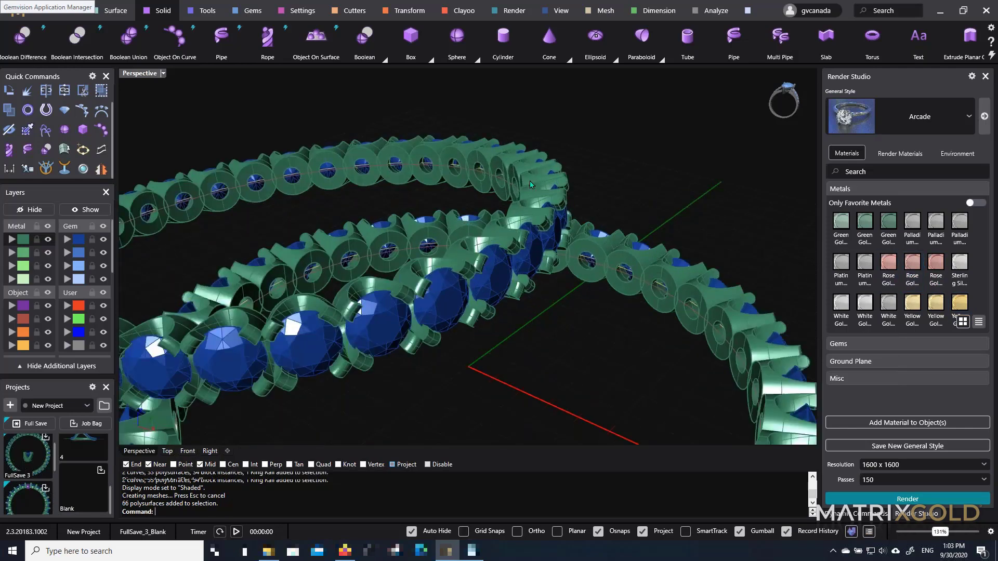
{"action": "left_click", "coordinate": [529, 181]}
{"action": "scroll", "coordinate": [534, 184], "scroll_direction": "down", "scroll_amount": 3}
{"action": "right_click_drag", "start_coordinate": [540, 183], "coordinate": [561, 170]}
{"action": "left_click", "coordinate": [591, 160]}
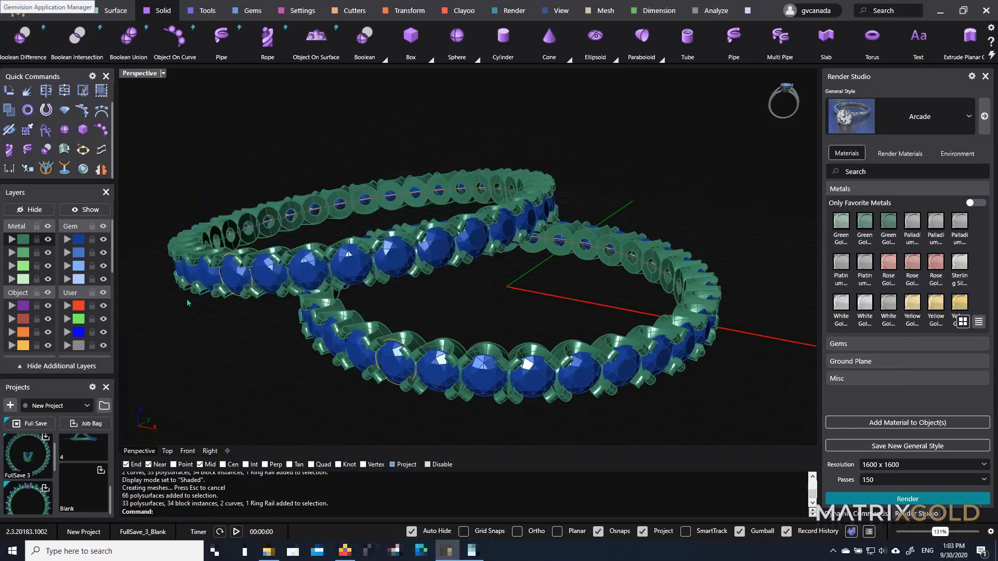
Hide the Gem 01 layer and move the upper band's objects to the Metal 02 layer
{"action": "left_click", "coordinate": [103, 239]}
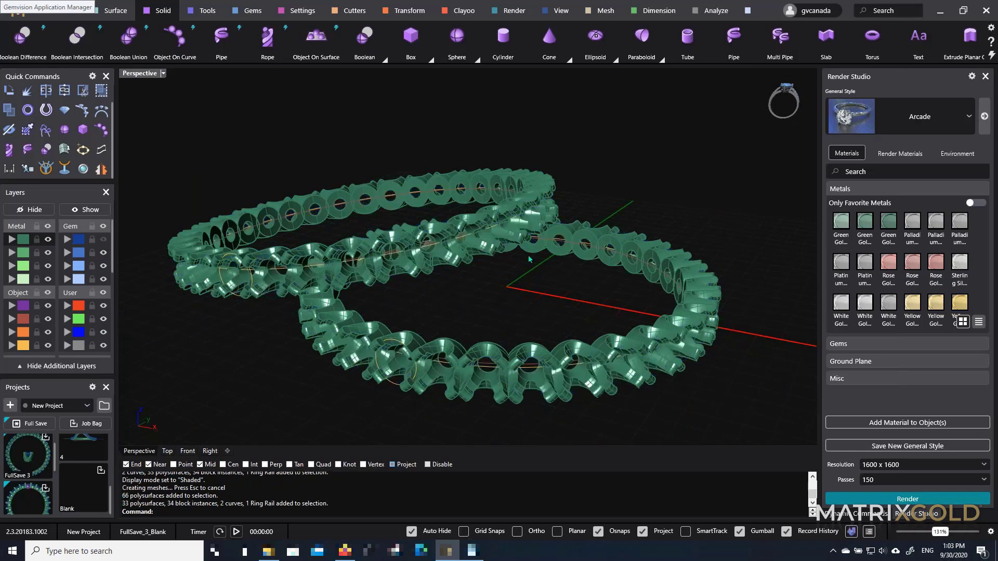
{"action": "left_click", "coordinate": [431, 234]}
{"action": "right_click_drag", "start_coordinate": [433, 234], "coordinate": [456, 228]}
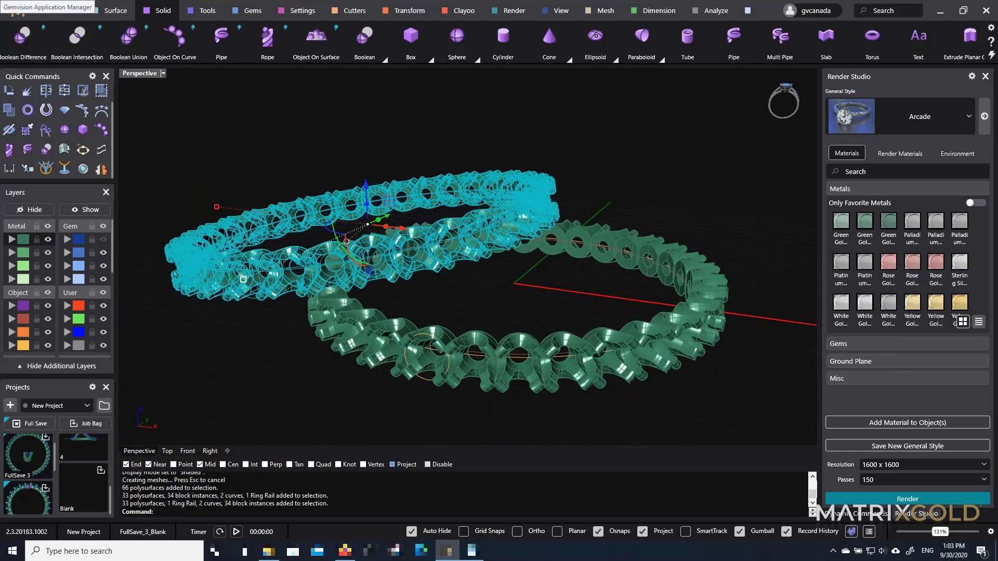
{"action": "left_click", "coordinate": [11, 252]}
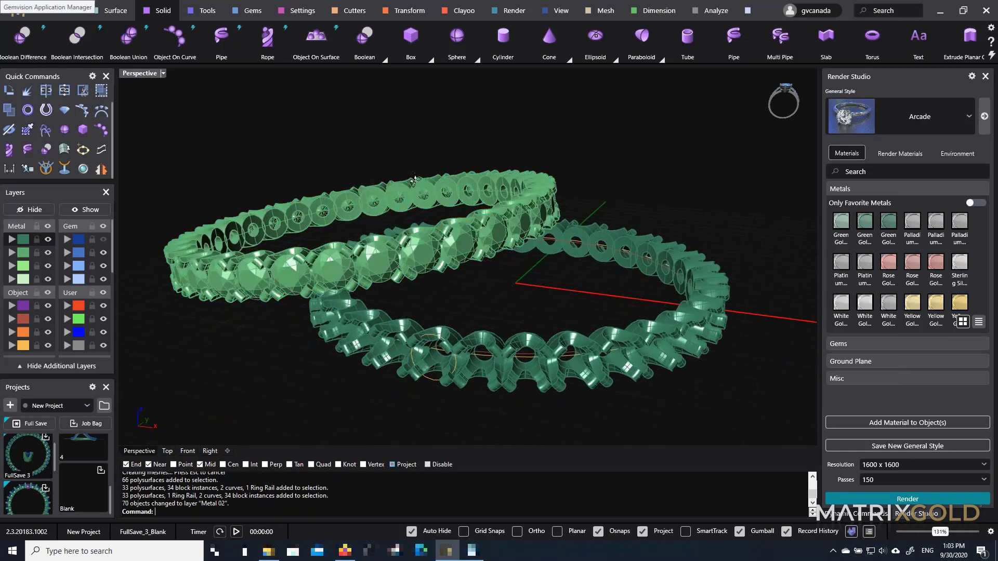
{"action": "left_click", "coordinate": [78, 240]}
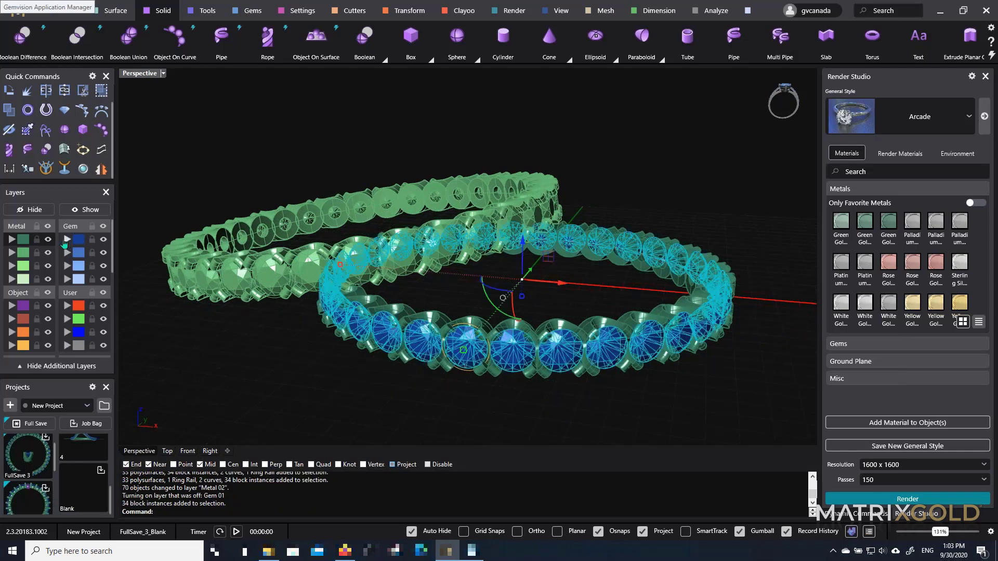
{"action": "left_click", "coordinate": [231, 287]}
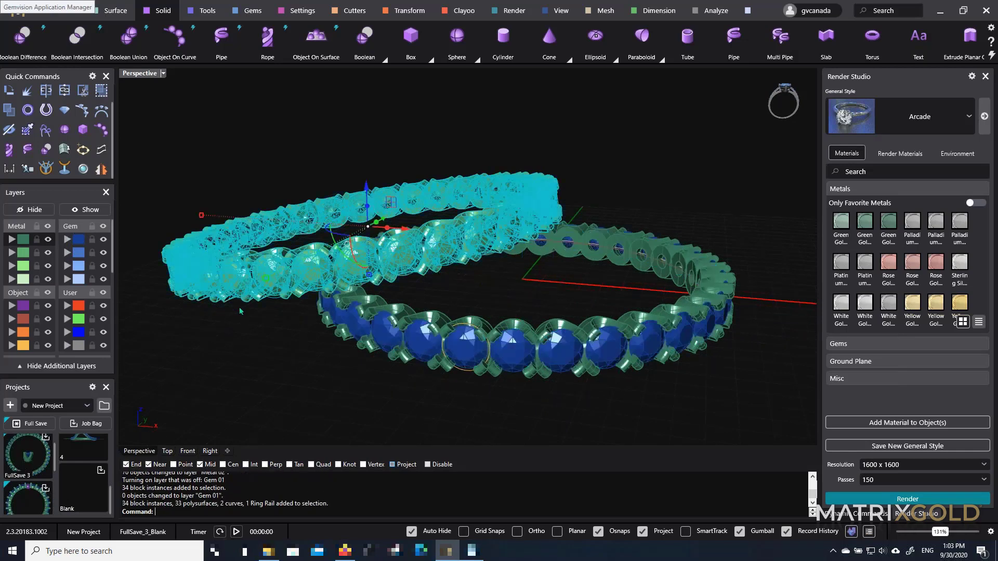
{"action": "scroll", "coordinate": [294, 268], "scroll_direction": "up", "scroll_amount": 5}
{"action": "key", "text": "ctrl+z"}
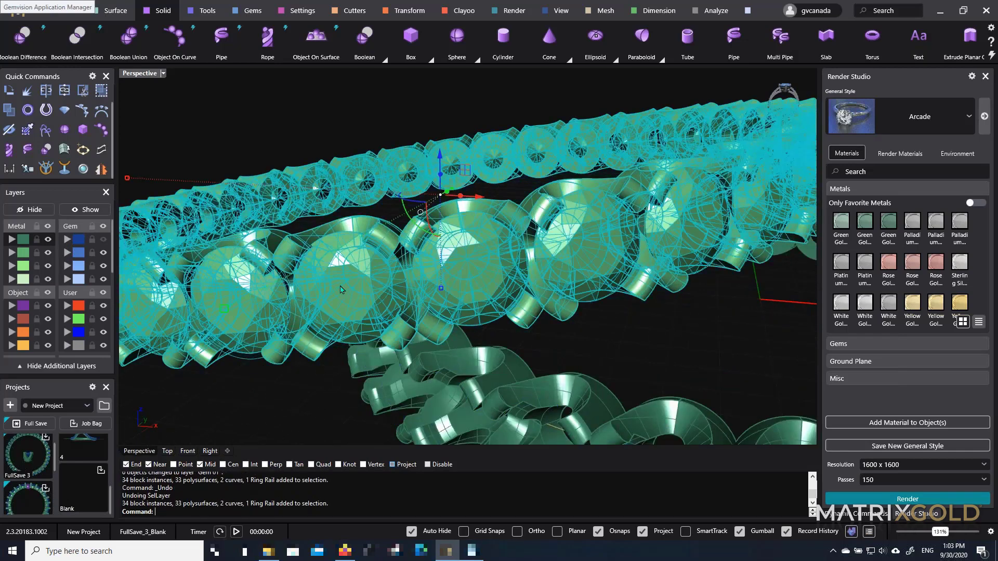
Ungroup the upper band and move its gems to the Gem 02 layer
{"action": "key", "text": "ctrl+shift+g"}
{"action": "key", "text": "Escape"}
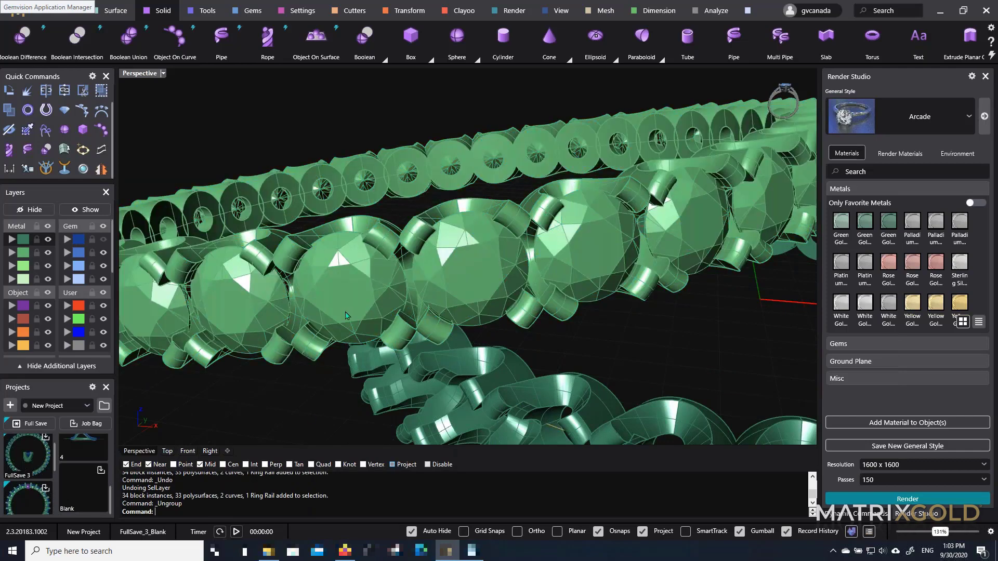
{"action": "left_click", "coordinate": [351, 306]}
{"action": "right_click", "coordinate": [354, 300]}
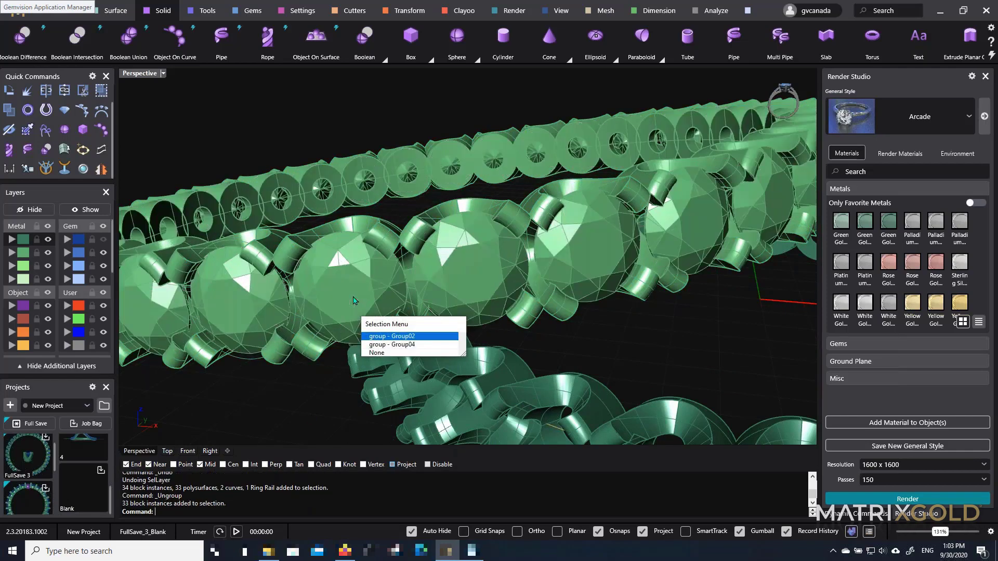
{"action": "right_click", "coordinate": [69, 252]}
Select the metal settings of the upper band and apply the first Yellow Gold material to them
{"action": "left_click", "coordinate": [449, 147]}
{"action": "right_click_drag", "start_coordinate": [449, 148], "coordinate": [457, 188]}
{"action": "left_click", "coordinate": [579, 185]}
{"action": "left_click", "coordinate": [671, 162]}
{"action": "scroll", "coordinate": [680, 239], "scroll_direction": "up", "scroll_amount": 4}
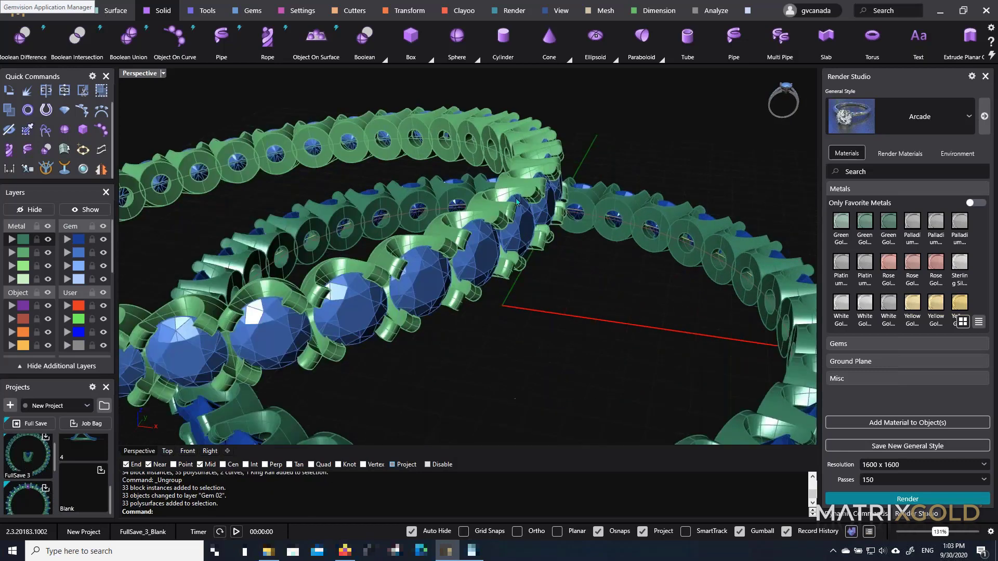
{"action": "left_click", "coordinate": [512, 200]}
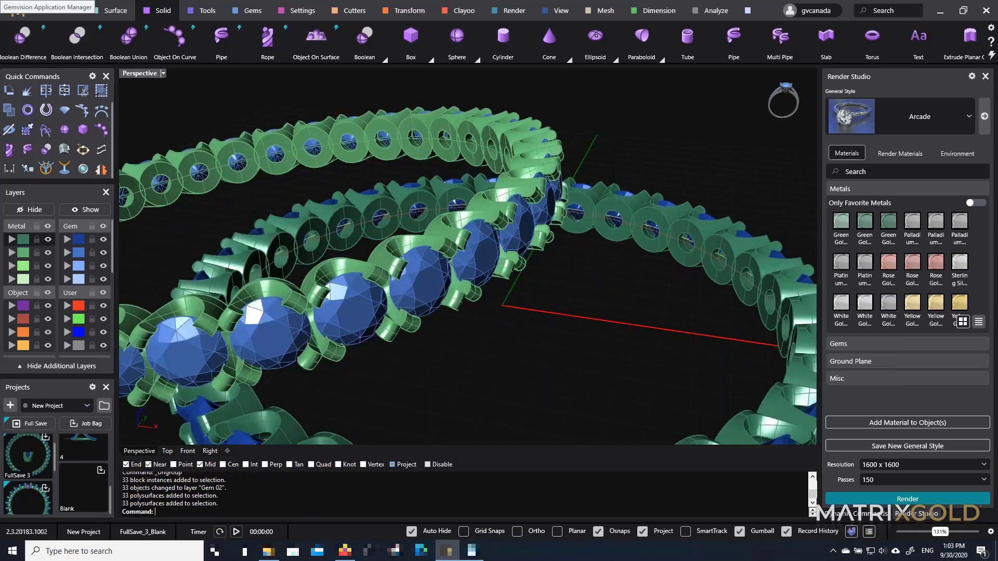
{"action": "left_click", "coordinate": [919, 314]}
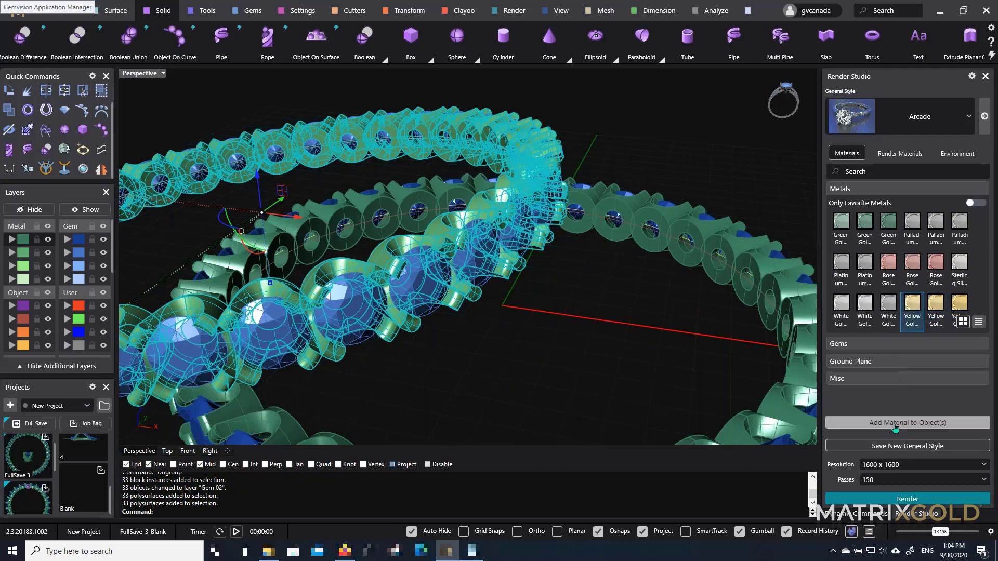
{"action": "left_click", "coordinate": [883, 423]}
Ungroup the lower band, then apply the middle Rose Gold material to its metal settings
{"action": "key", "text": "ctrl+a"}
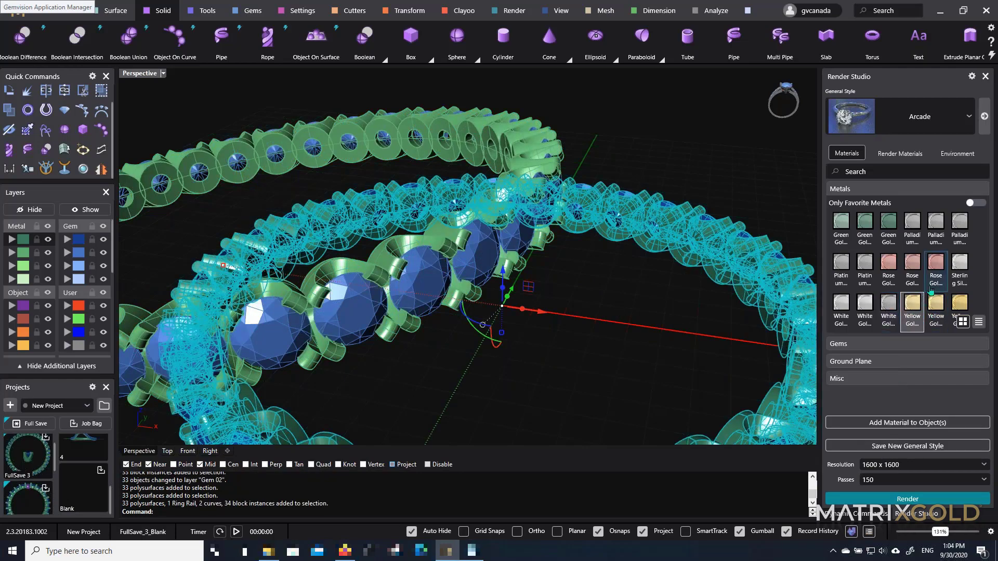
{"action": "right_click_drag", "start_coordinate": [674, 261], "coordinate": [663, 237]}
{"action": "key", "text": "ctrl+shift+g"}
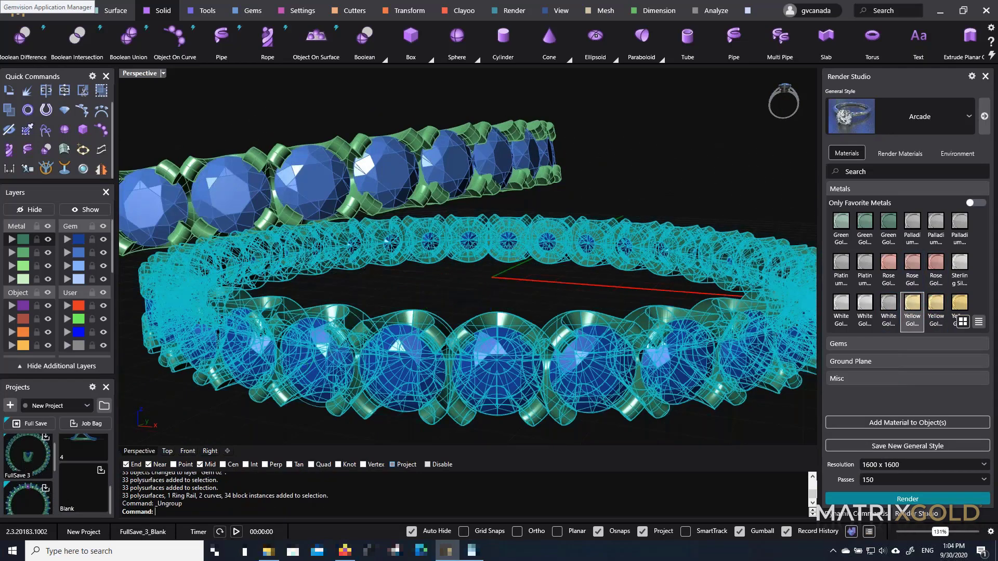
{"action": "left_click", "coordinate": [611, 373]}
{"action": "key", "text": "Return"}
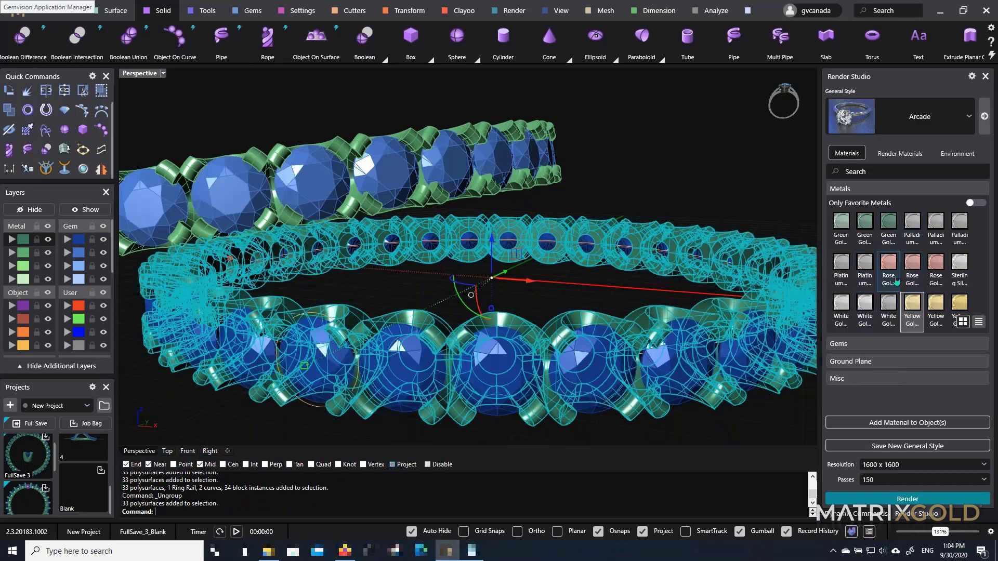
{"action": "left_click", "coordinate": [912, 267]}
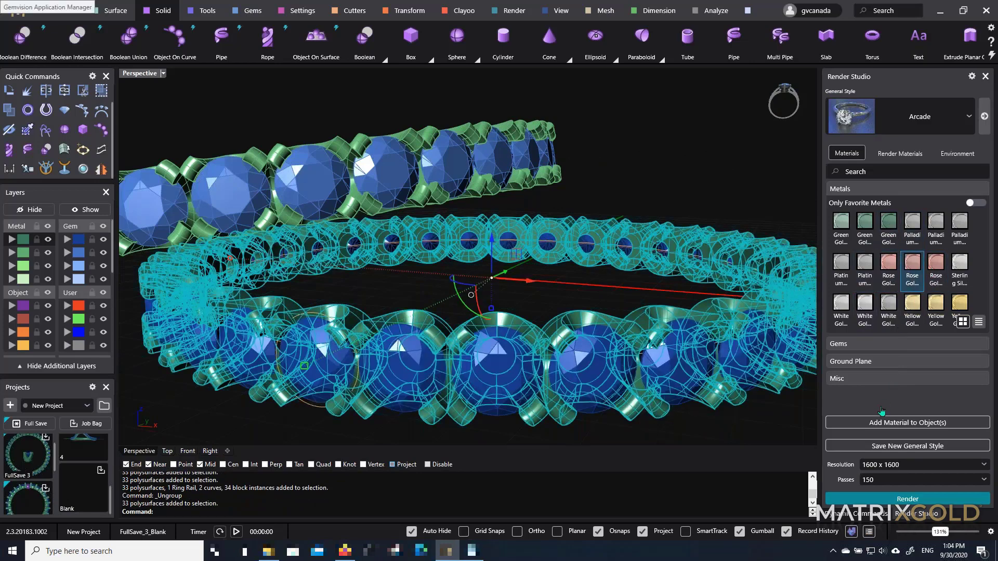
{"action": "left_click", "coordinate": [880, 422]}
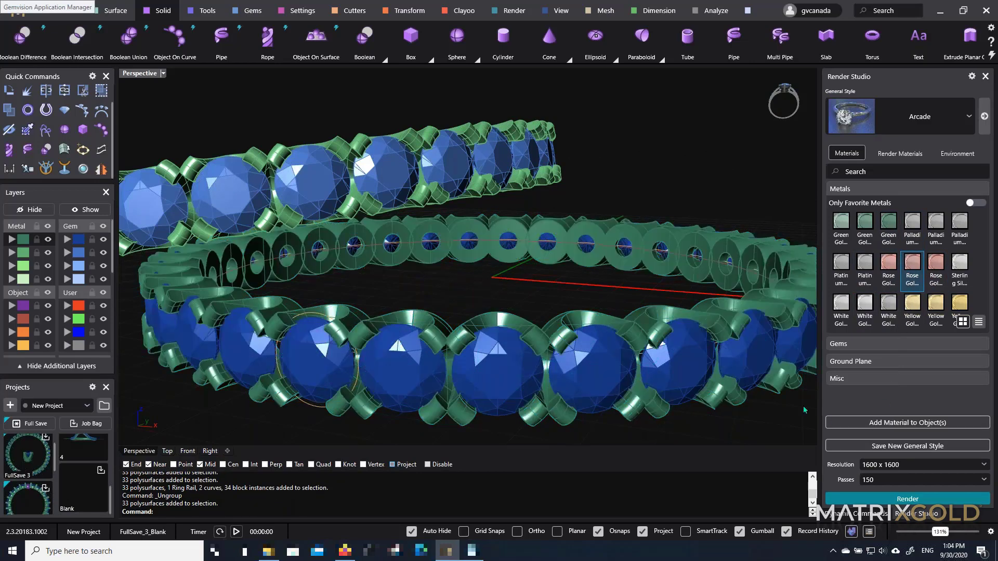
Select the gems of both bands and examine from several angles how they sit in their settings
{"action": "left_click", "coordinate": [607, 375]}
{"action": "left_click", "coordinate": [461, 167]}
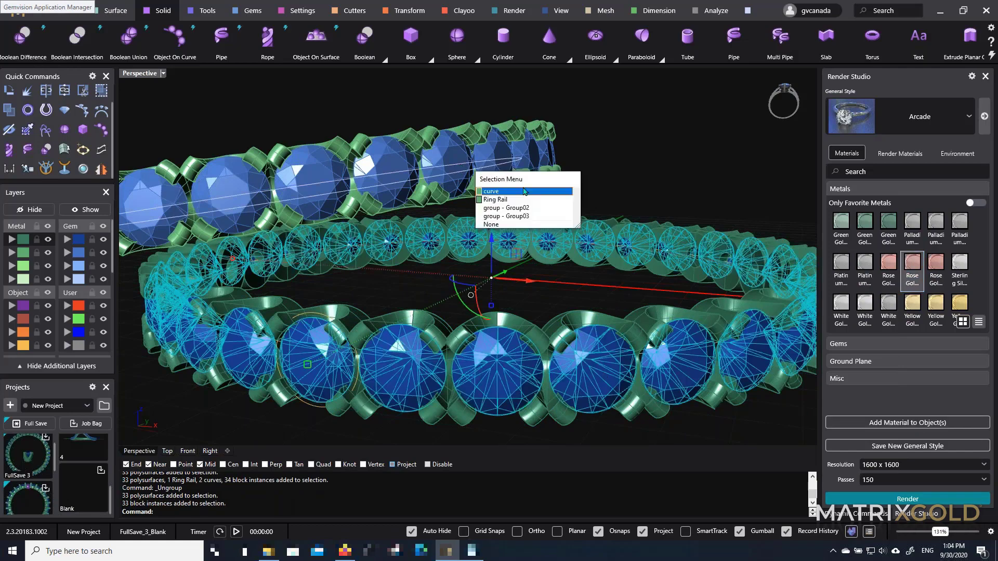
{"action": "left_click", "coordinate": [525, 209]}
{"action": "scroll", "coordinate": [541, 192], "scroll_direction": "down", "scroll_amount": 4}
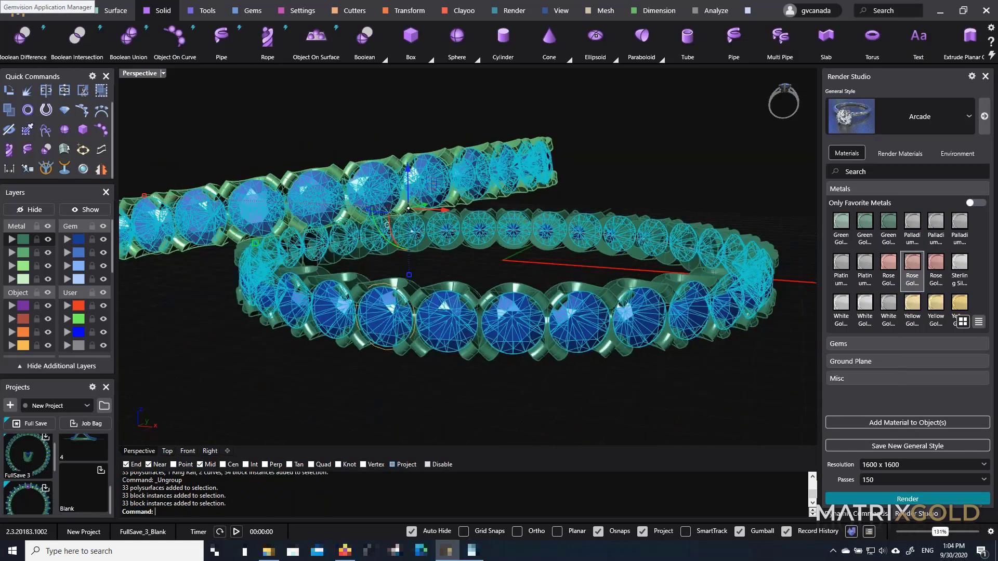
{"action": "right_click_drag", "start_coordinate": [546, 198], "coordinate": [582, 223]}
{"action": "scroll", "coordinate": [583, 224], "scroll_direction": "up", "scroll_amount": 4}
{"action": "right_click_drag", "start_coordinate": [686, 243], "coordinate": [679, 252]}
{"action": "scroll", "coordinate": [501, 260], "scroll_direction": "up", "scroll_amount": 3}
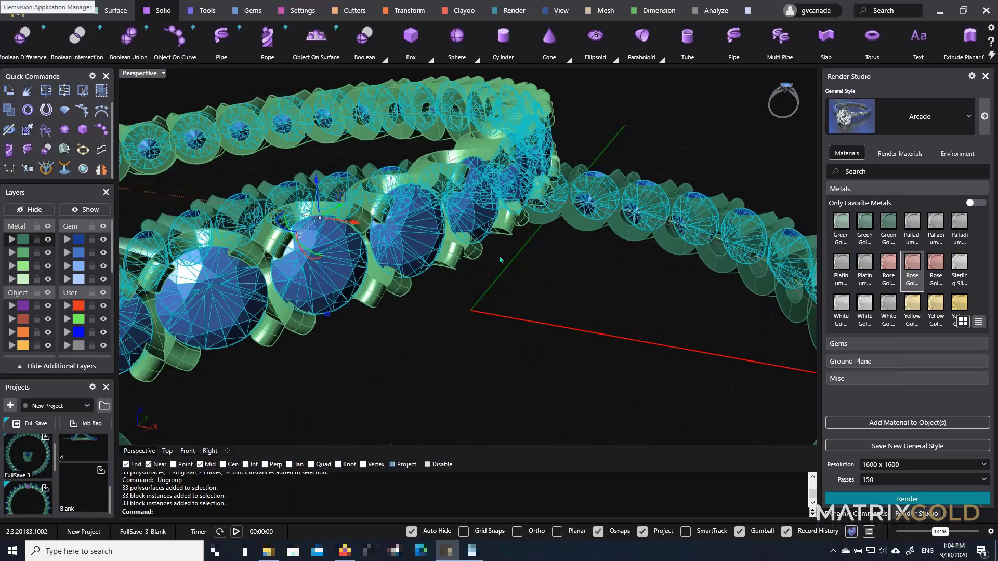
{"action": "right_click_drag", "start_coordinate": [499, 259], "coordinate": [521, 305]}
{"action": "scroll", "coordinate": [521, 306], "scroll_direction": "up", "scroll_amount": 3}
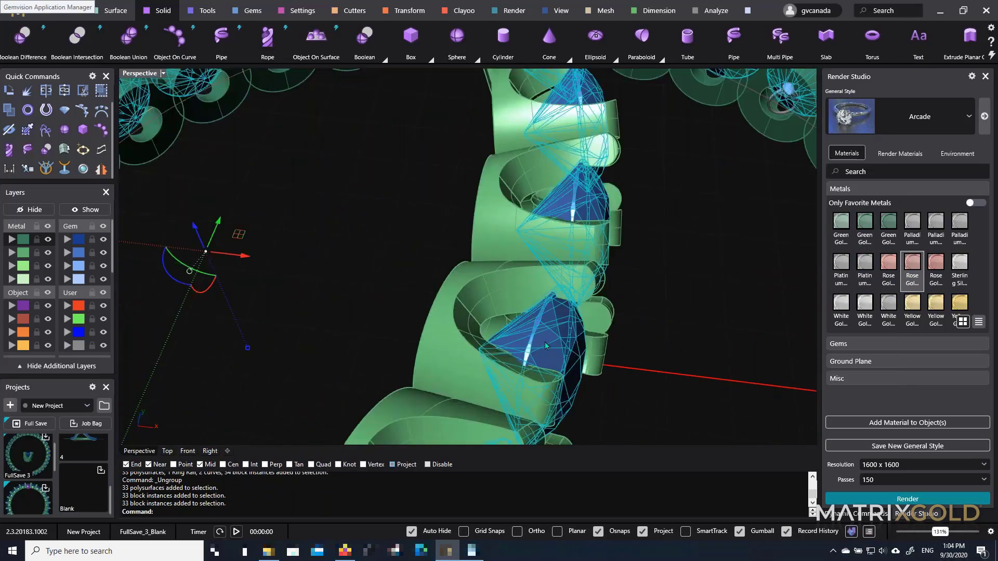
{"action": "right_click_drag", "start_coordinate": [544, 345], "coordinate": [508, 356]}
{"action": "scroll", "coordinate": [424, 393], "scroll_direction": "down", "scroll_amount": 3}
{"action": "scroll", "coordinate": [413, 319], "scroll_direction": "down", "scroll_amount": 4}
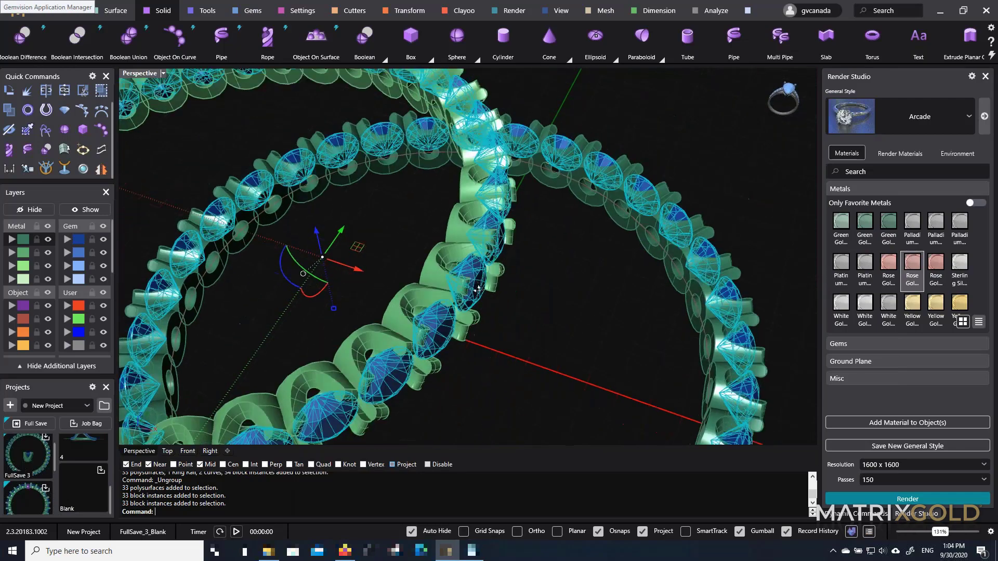
{"action": "right_click_drag", "start_coordinate": [413, 319], "coordinate": [440, 245]}
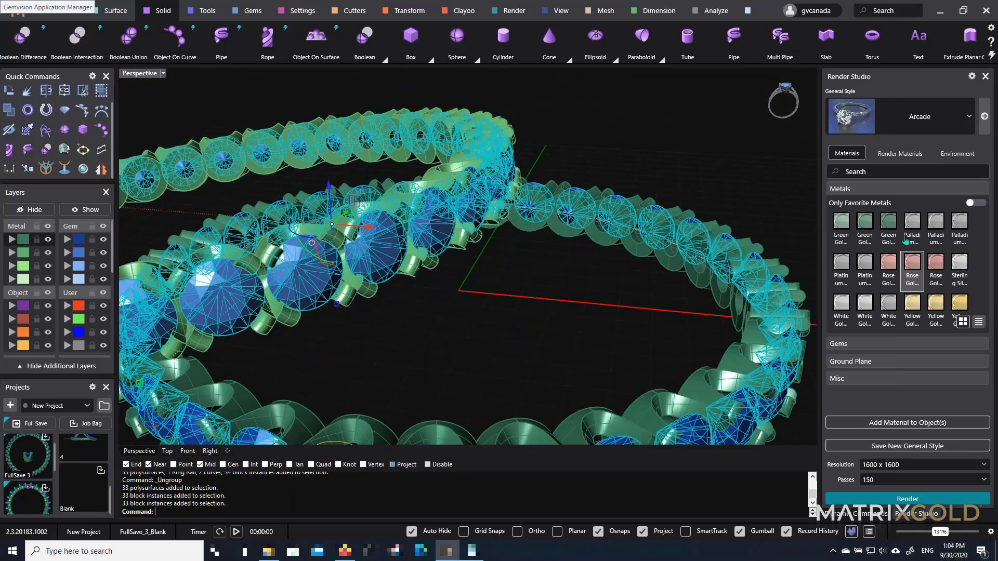
Select only the upper band's gems and apply the reddish-pink Diamond gem material to them
{"action": "left_click", "coordinate": [871, 344]}
{"action": "scroll", "coordinate": [940, 347], "scroll_direction": "down", "scroll_amount": 2}
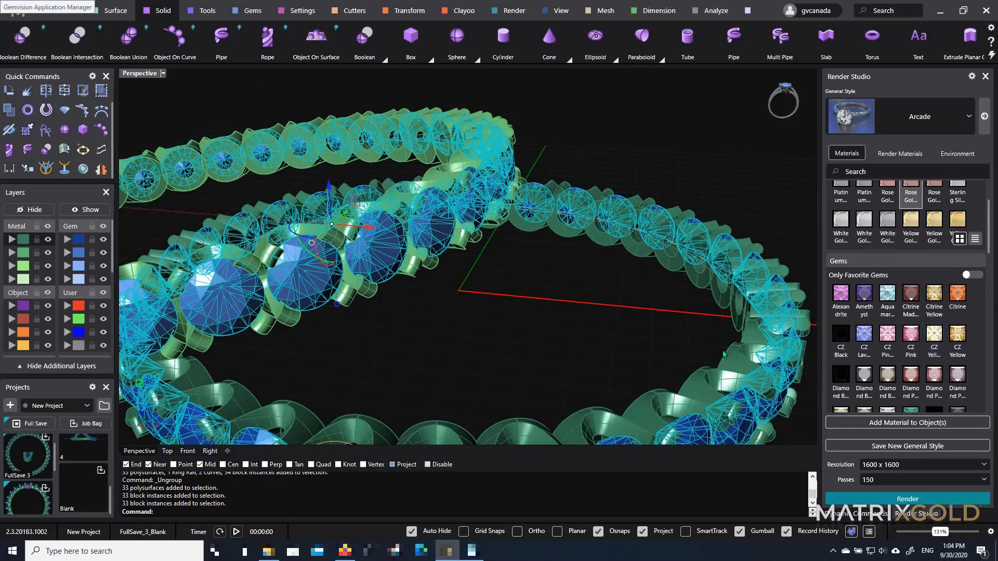
{"action": "left_click", "coordinate": [505, 292]}
{"action": "left_click", "coordinate": [443, 233]}
{"action": "left_click", "coordinate": [483, 258]}
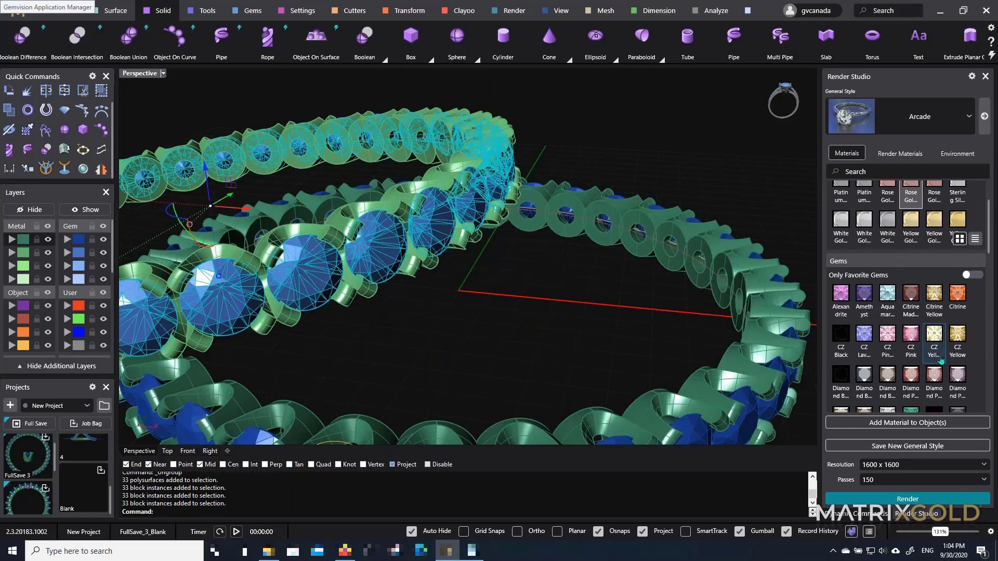
{"action": "scroll", "coordinate": [938, 353], "scroll_direction": "down", "scroll_amount": 1}
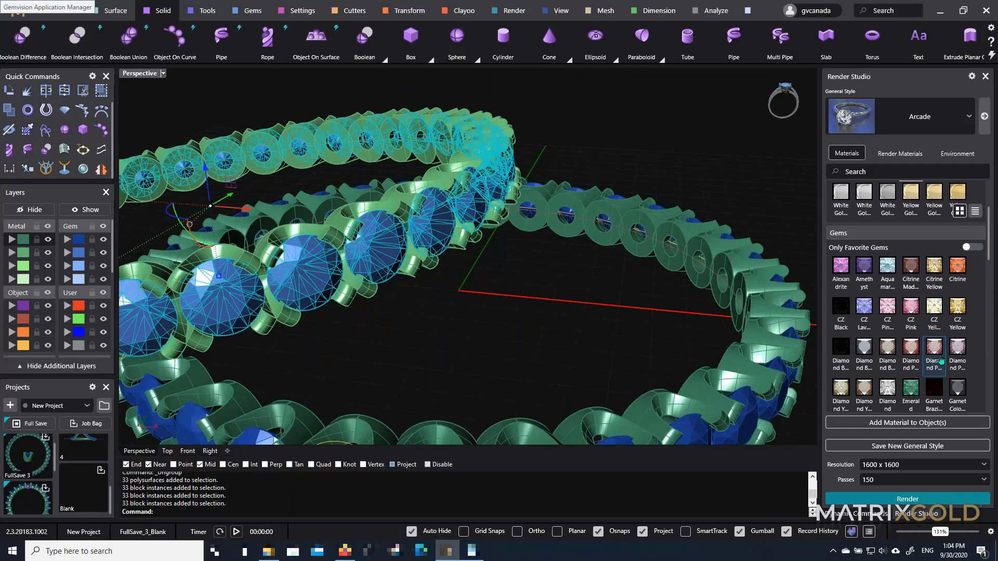
{"action": "left_click", "coordinate": [915, 356]}
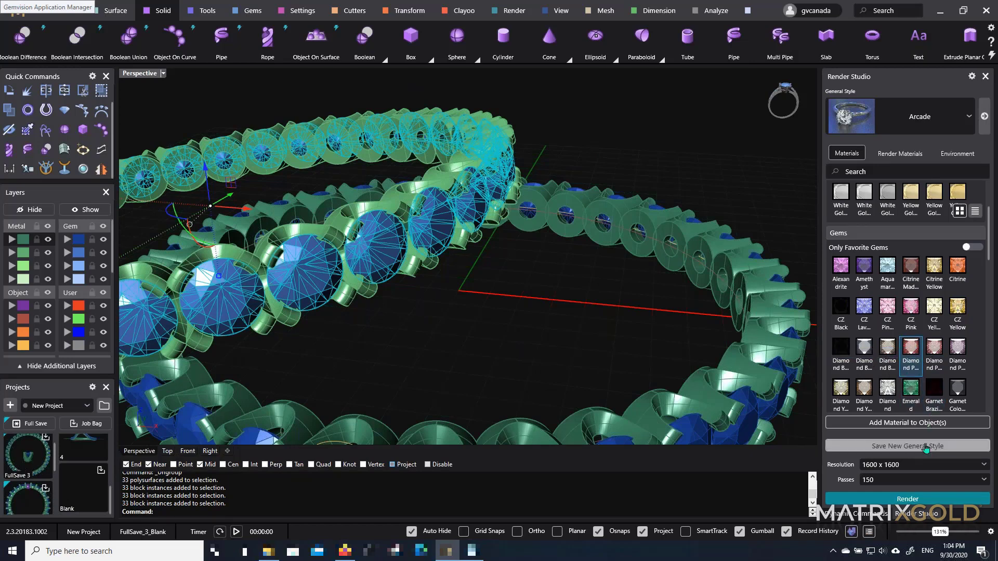
{"action": "left_click", "coordinate": [916, 423]}
Apply the plain Diamond gem material to the gems of the lower band
{"action": "scroll", "coordinate": [910, 395], "scroll_direction": "down", "scroll_amount": 2}
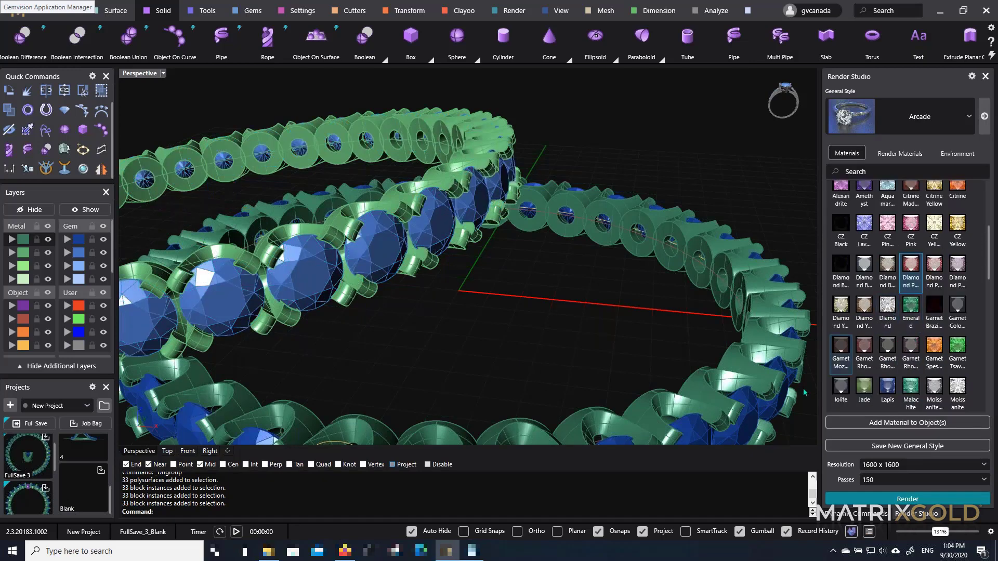
{"action": "left_click", "coordinate": [757, 420]}
{"action": "left_click", "coordinate": [887, 311]}
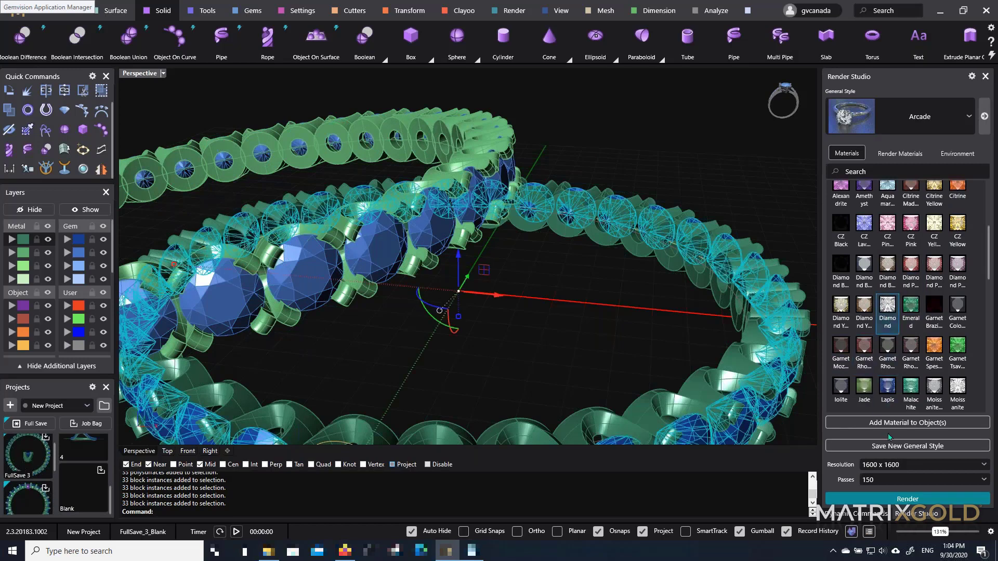
{"action": "left_click", "coordinate": [888, 423]}
{"action": "scroll", "coordinate": [649, 289], "scroll_direction": "down", "scroll_amount": 5}
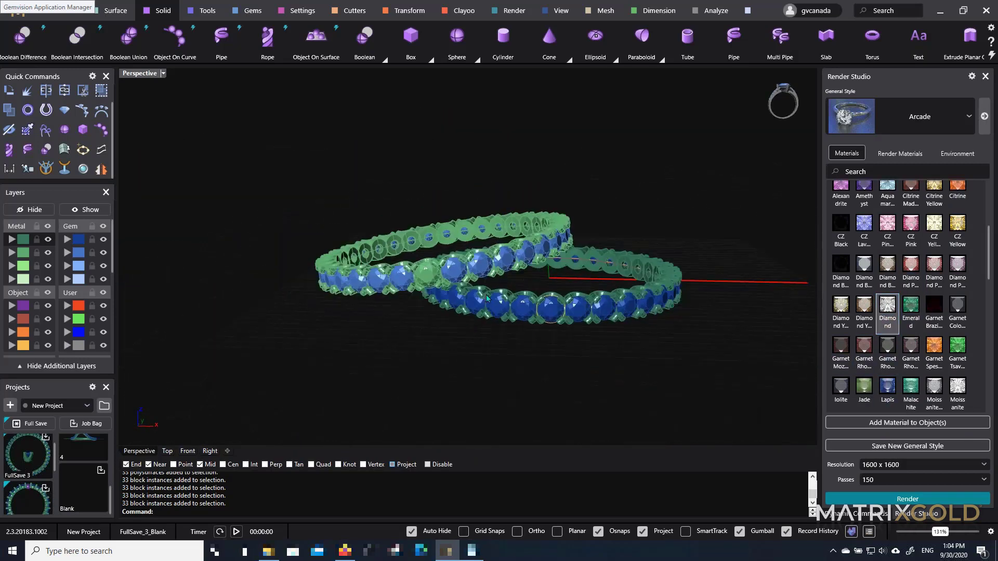
Apply the Diamond gem material to the single green gem at the front of the upper band
{"action": "scroll", "coordinate": [620, 286], "scroll_direction": "up", "scroll_amount": 3}
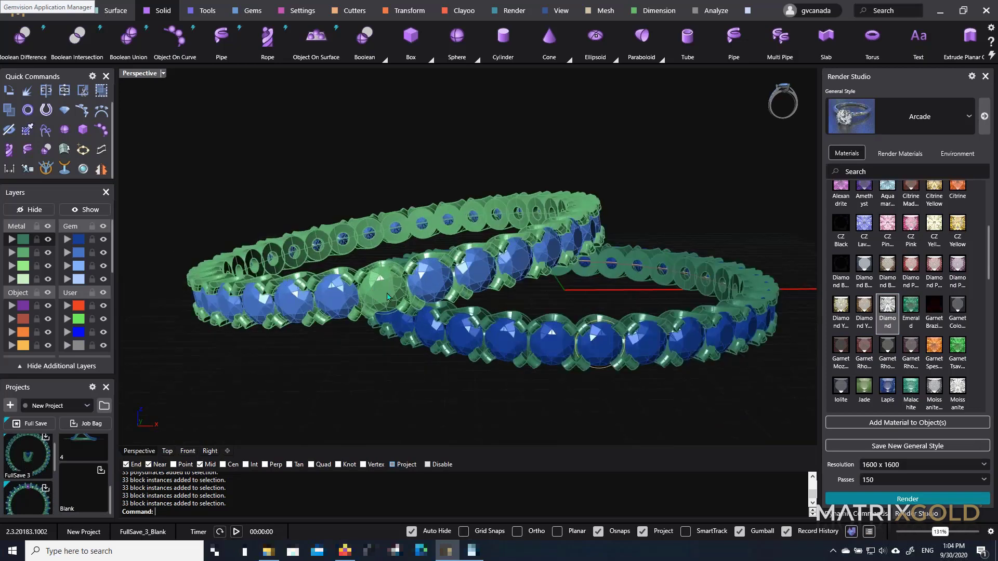
{"action": "left_click", "coordinate": [388, 297]}
{"action": "left_click", "coordinate": [427, 320]}
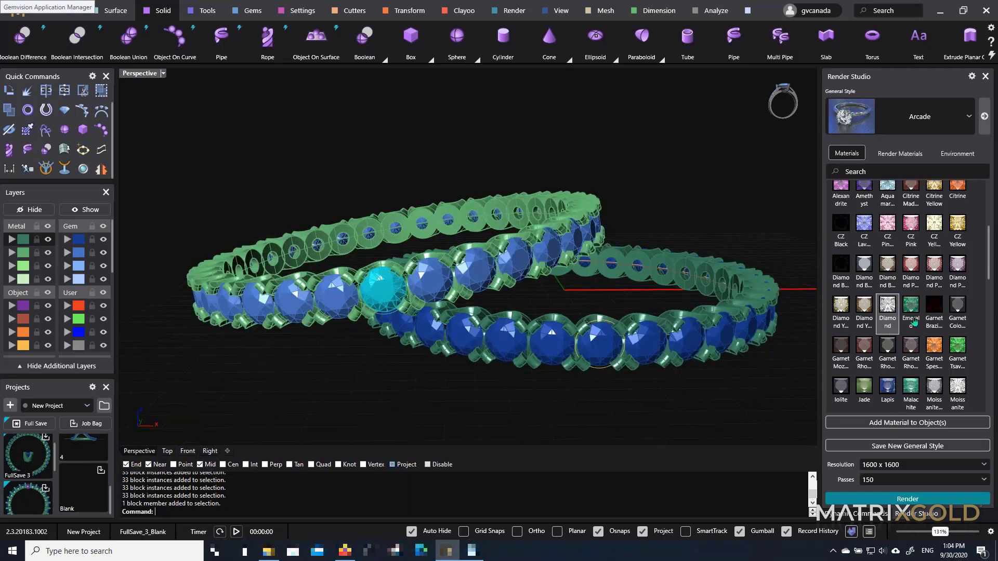
{"action": "left_click", "coordinate": [887, 310]}
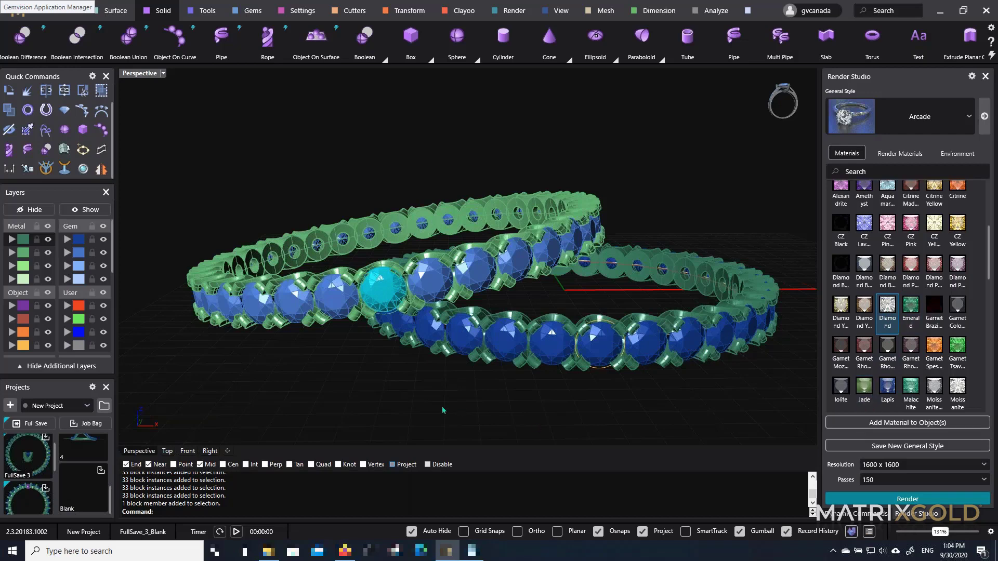
{"action": "left_click", "coordinate": [896, 422]}
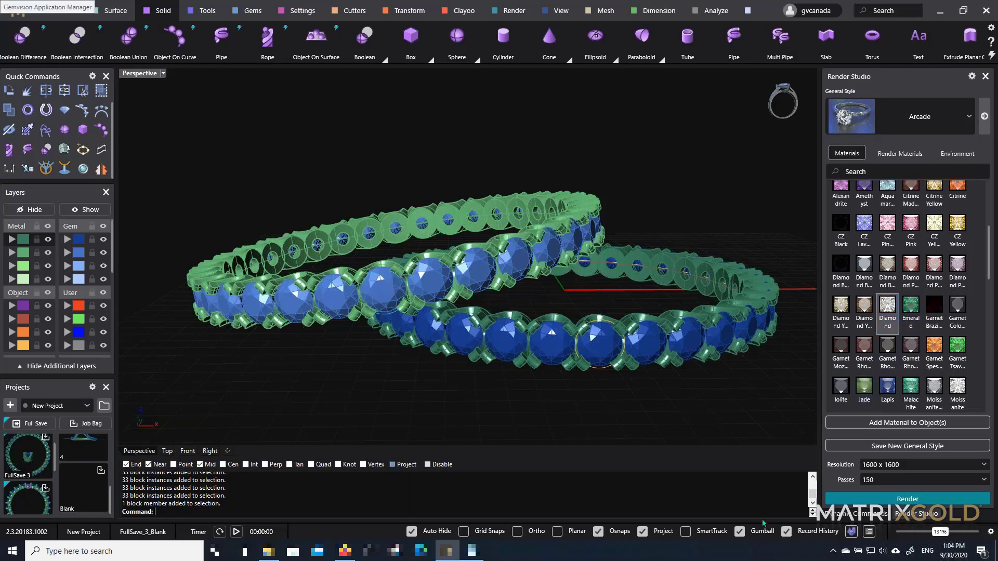
Select the duplicate objects in the model with Super Select and delete them
{"action": "left_click", "coordinate": [851, 532]}
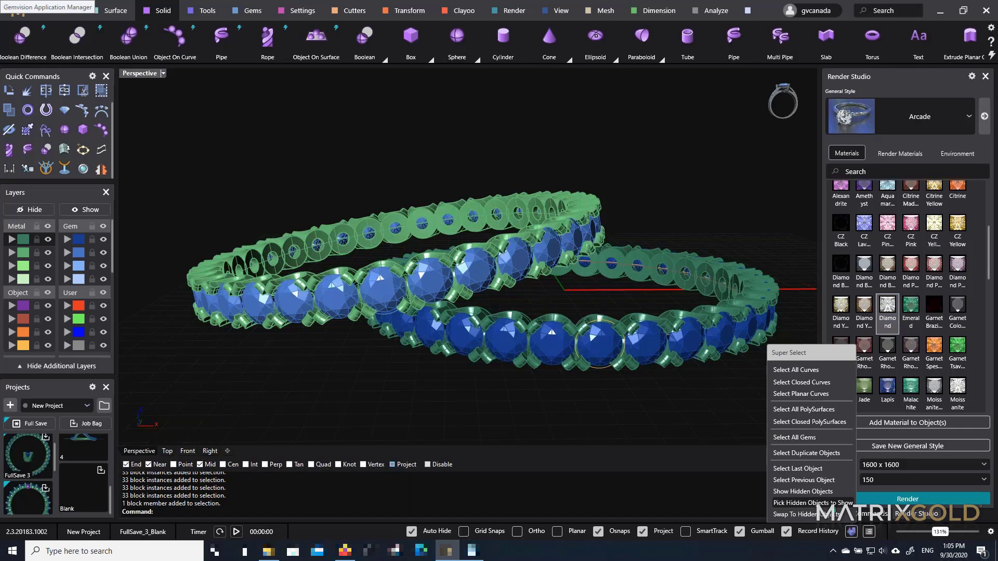
{"action": "left_click", "coordinate": [828, 455]}
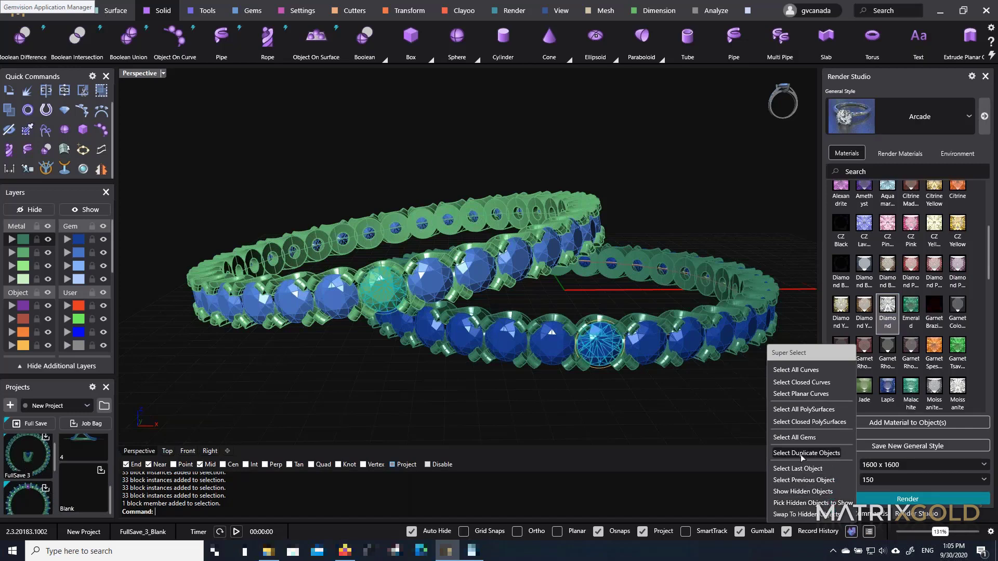
{"action": "left_click", "coordinate": [853, 534]}
{"action": "left_click", "coordinate": [852, 532]}
{"action": "right_click_drag", "start_coordinate": [628, 391], "coordinate": [649, 347]}
{"action": "key", "text": "Delete"}
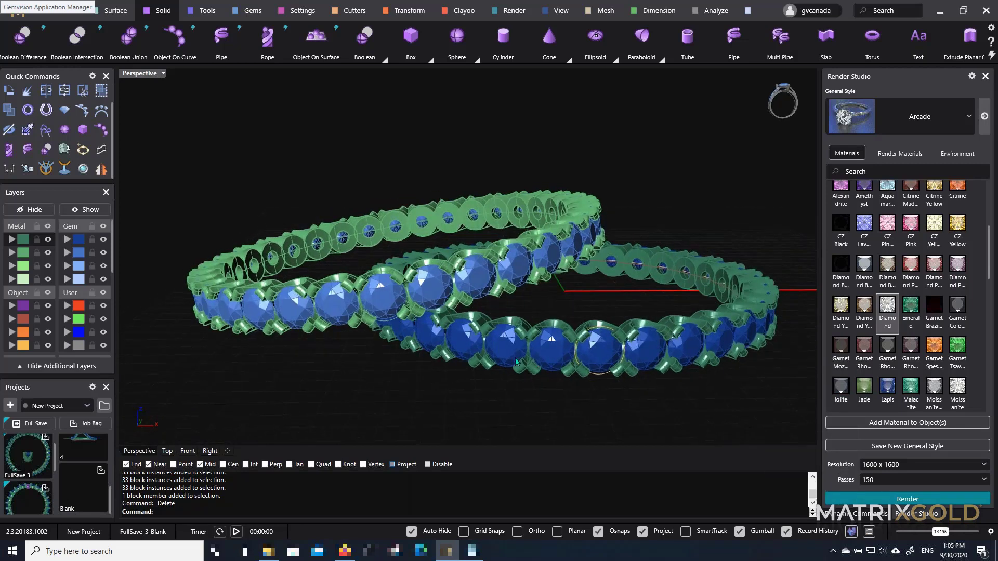
Frame both bands from a low front angle, run a test render, and close the render window
{"action": "scroll", "coordinate": [615, 322], "scroll_direction": "down", "scroll_amount": 4}
{"action": "scroll", "coordinate": [613, 320], "scroll_direction": "up", "scroll_amount": 2}
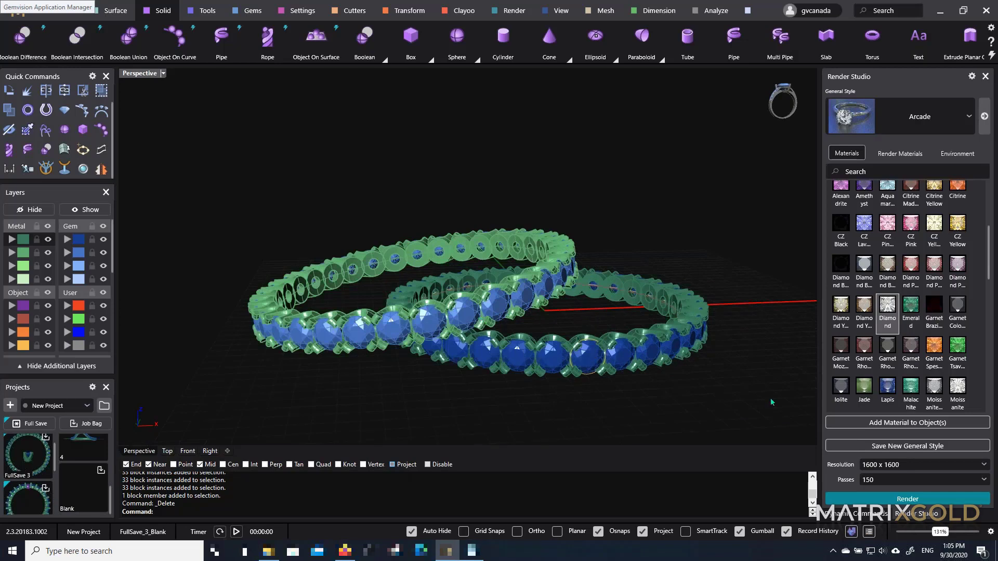
{"action": "right_click_drag", "start_coordinate": [635, 373], "coordinate": [719, 375]}
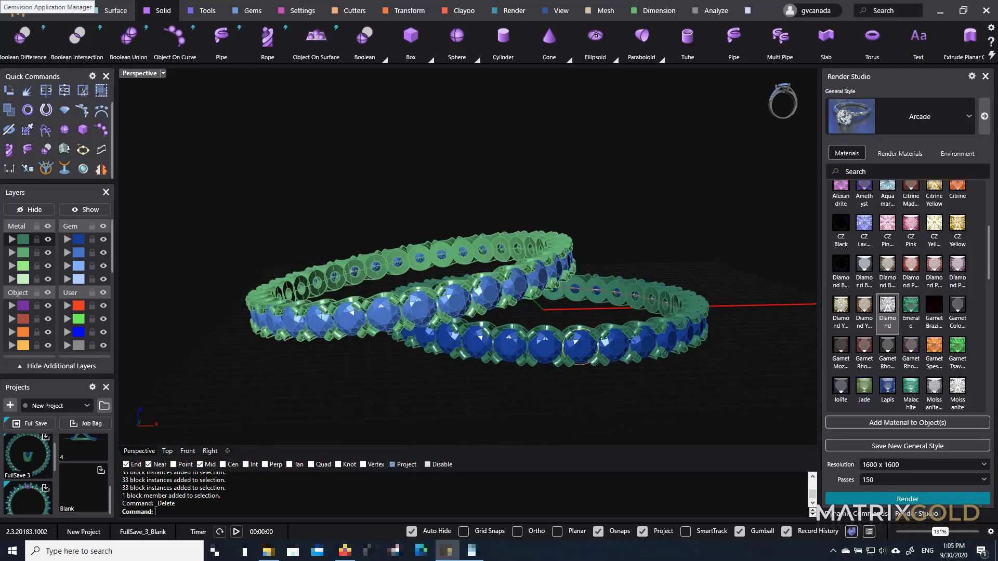
{"action": "left_click", "coordinate": [907, 499]}
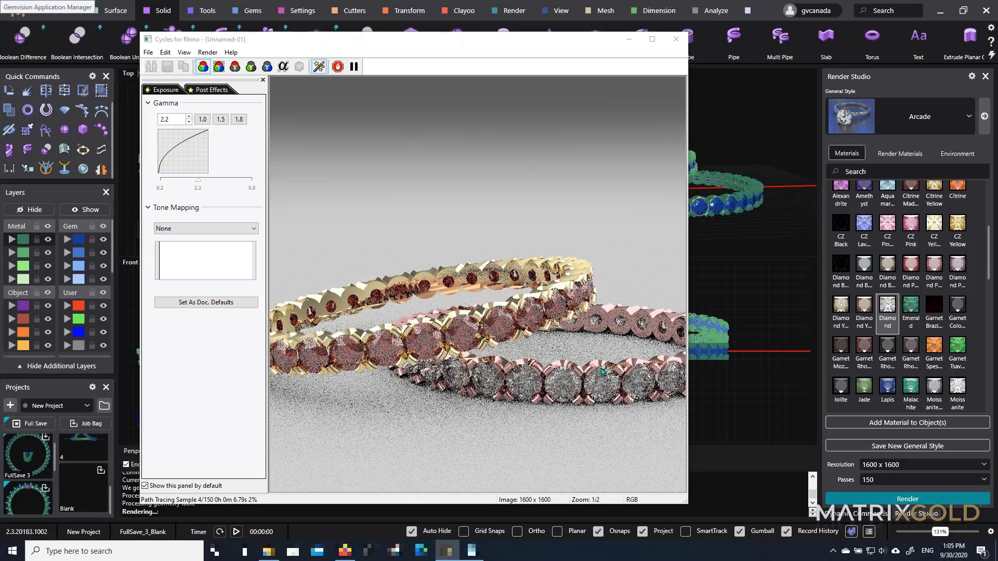
{"action": "left_click", "coordinate": [676, 39]}
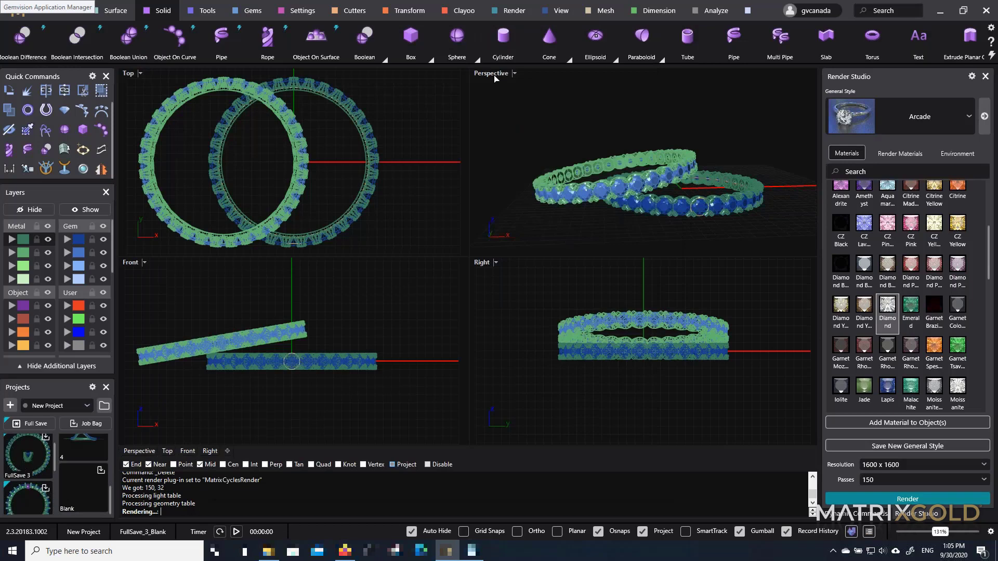
Maximize the Perspective view and run the Materials command to open the model's material list
{"action": "double_click", "coordinate": [494, 75]}
{"action": "right_click_drag", "start_coordinate": [632, 329], "coordinate": [630, 287]}
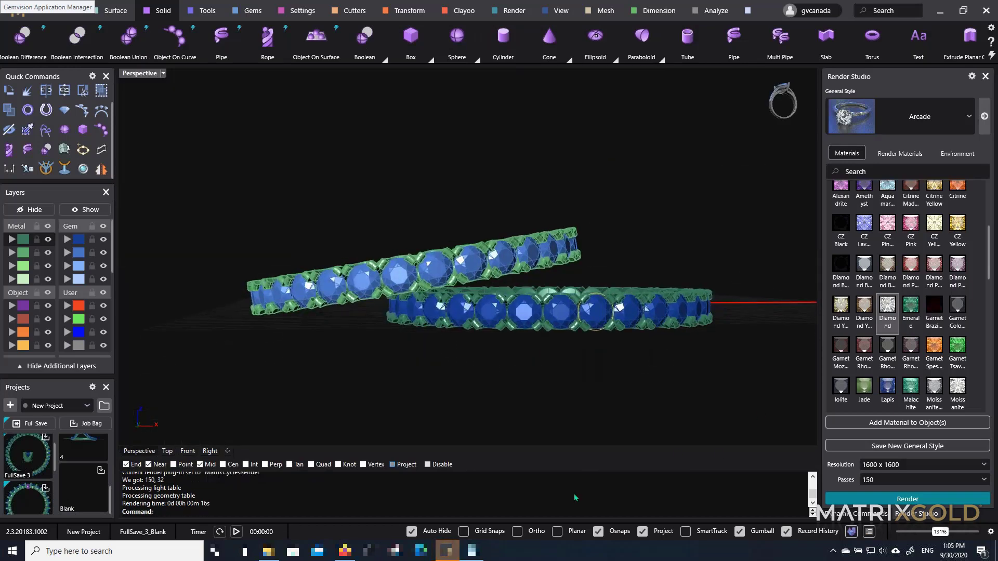
{"action": "type", "text": "Materials"}
{"action": "key", "text": "Return"}
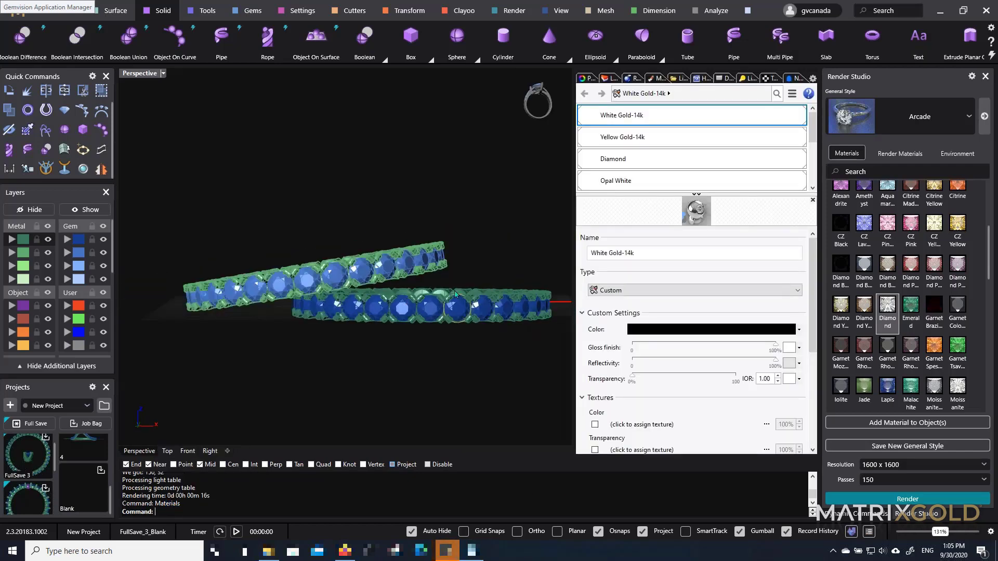
Select every material in the model's material list, from first to last, and delete them all
{"action": "scroll", "coordinate": [684, 156], "scroll_direction": "down", "scroll_amount": 5}
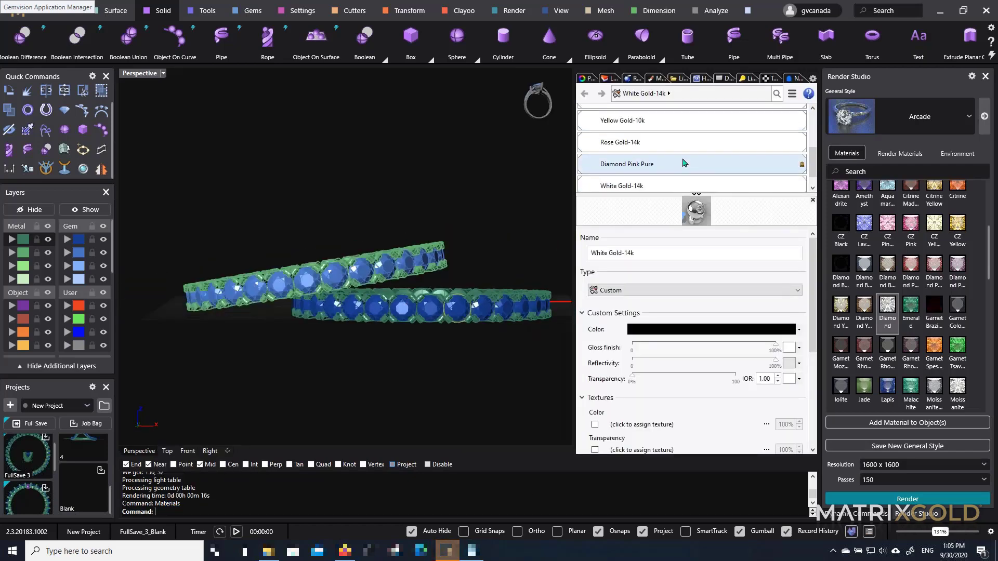
{"action": "scroll", "coordinate": [684, 162], "scroll_direction": "down", "scroll_amount": 2}
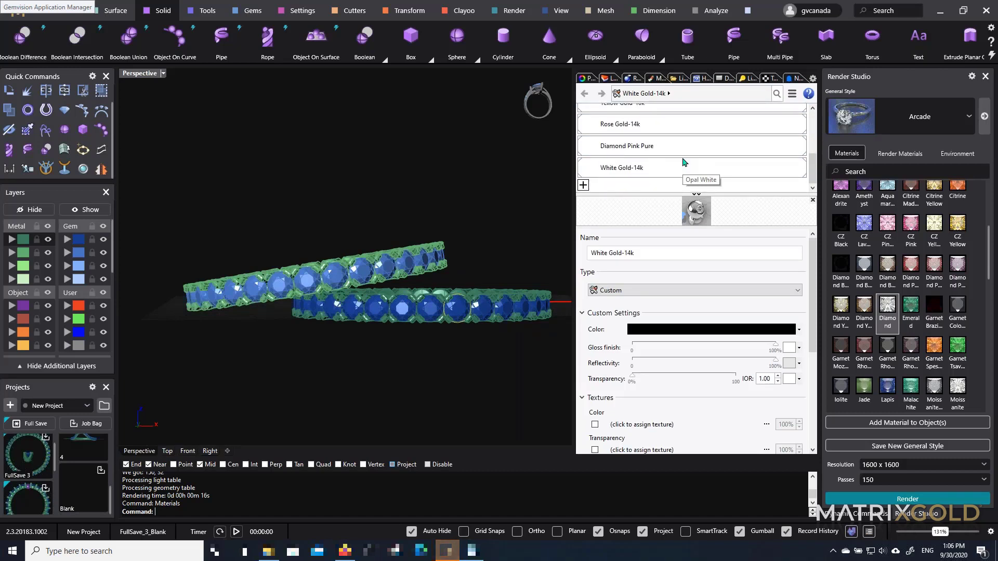
{"action": "scroll", "coordinate": [684, 162], "scroll_direction": "up", "scroll_amount": 2}
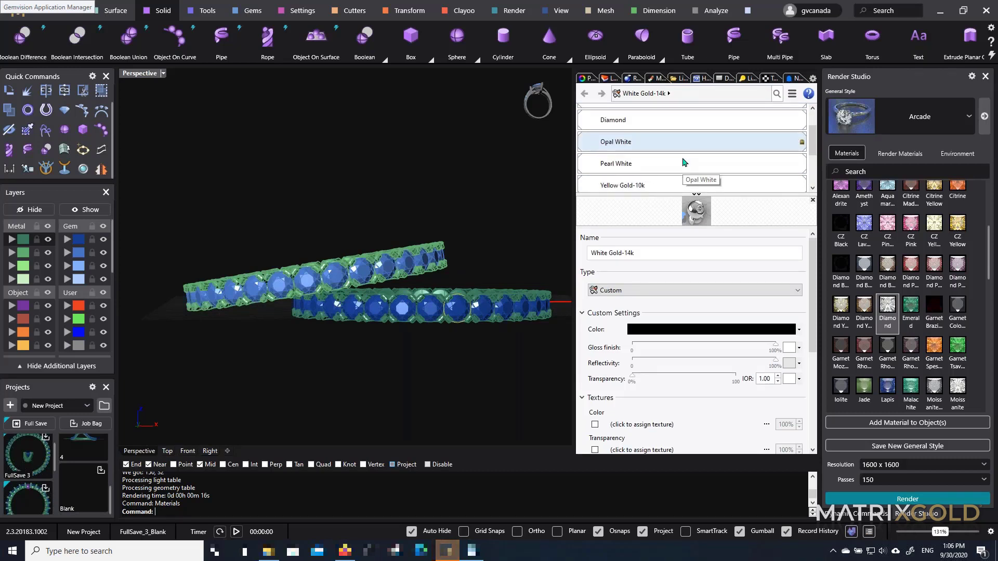
{"action": "right_click_drag", "start_coordinate": [569, 235], "coordinate": [523, 276]}
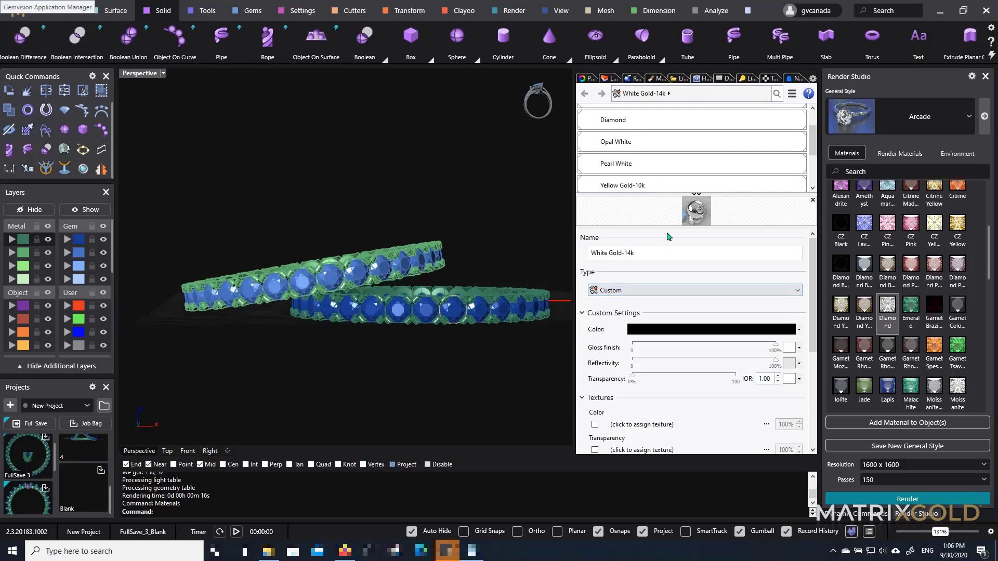
{"action": "scroll", "coordinate": [749, 164], "scroll_direction": "down", "scroll_amount": 2}
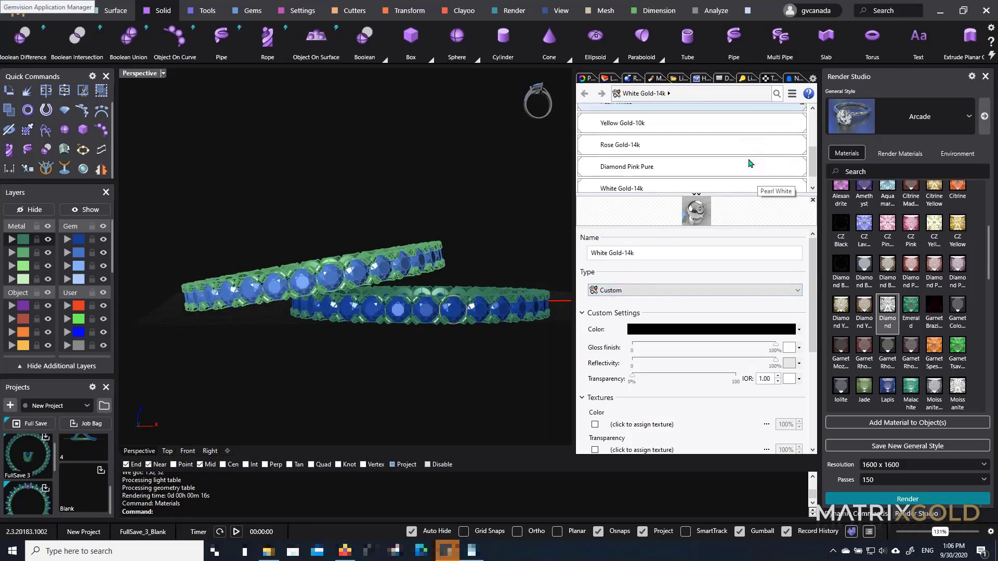
{"action": "scroll", "coordinate": [749, 161], "scroll_direction": "up", "scroll_amount": 4}
{"action": "scroll", "coordinate": [696, 172], "scroll_direction": "down", "scroll_amount": 3}
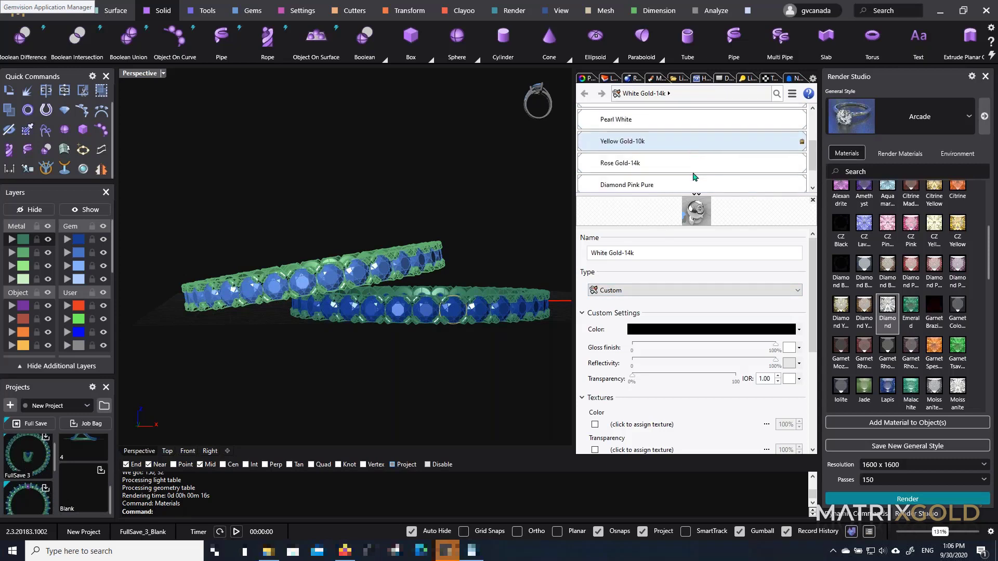
{"action": "scroll", "coordinate": [692, 178], "scroll_direction": "up", "scroll_amount": 3}
{"action": "left_click", "coordinate": [691, 180], "text": "shift"}
{"action": "scroll", "coordinate": [691, 180], "scroll_direction": "down", "scroll_amount": 4}
{"action": "left_click", "coordinate": [692, 172], "text": "shift"}
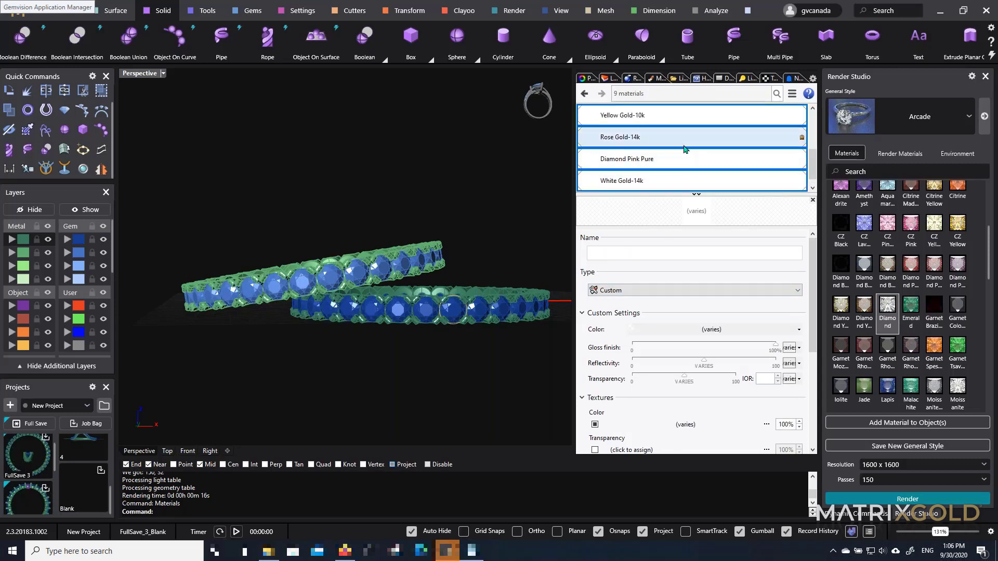
{"action": "key", "text": "Delete"}
Select the upper band's metal settings and create a new material of the Metal type
{"action": "scroll", "coordinate": [426, 228], "scroll_direction": "up", "scroll_amount": 3}
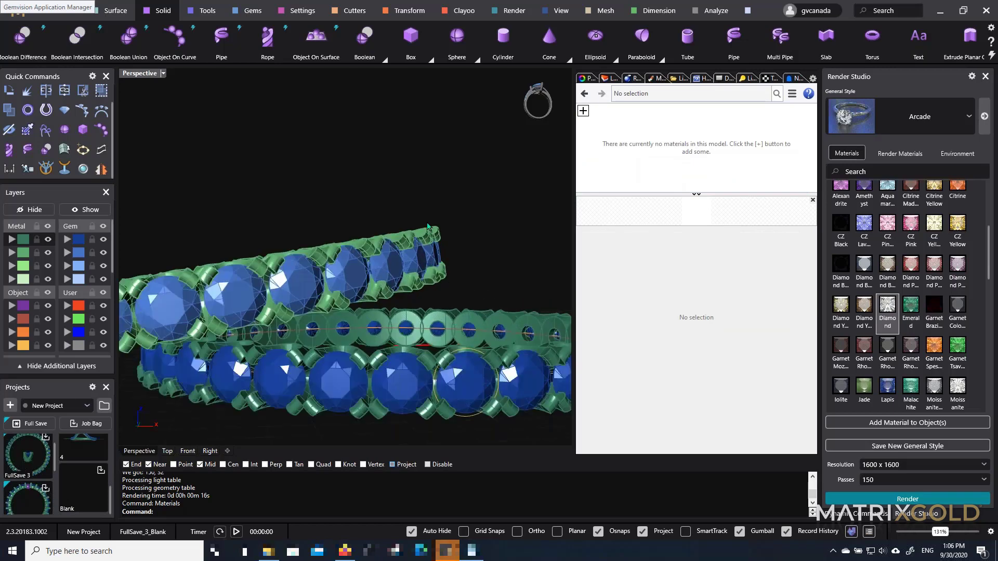
{"action": "left_click", "coordinate": [426, 231]}
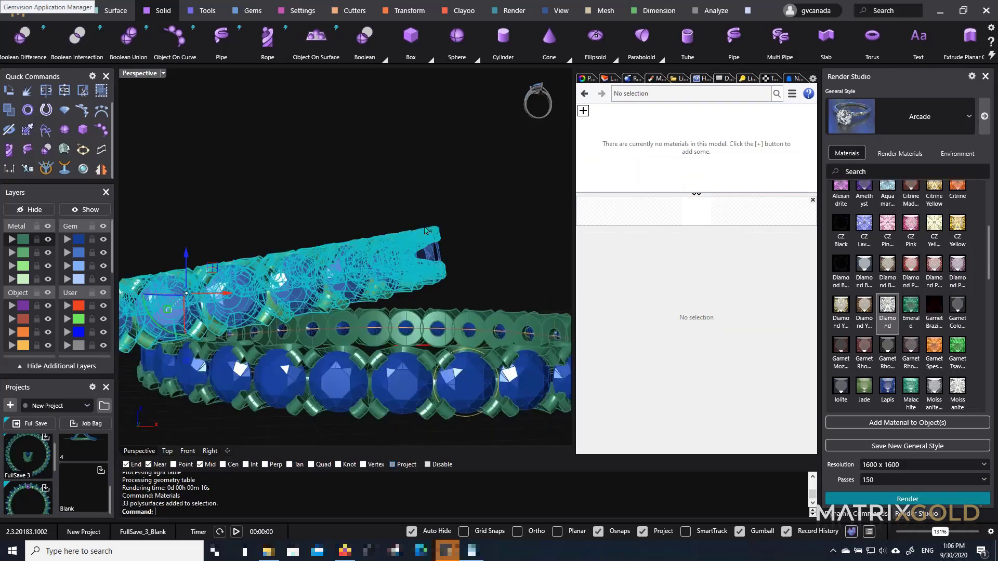
{"action": "left_click", "coordinate": [584, 111]}
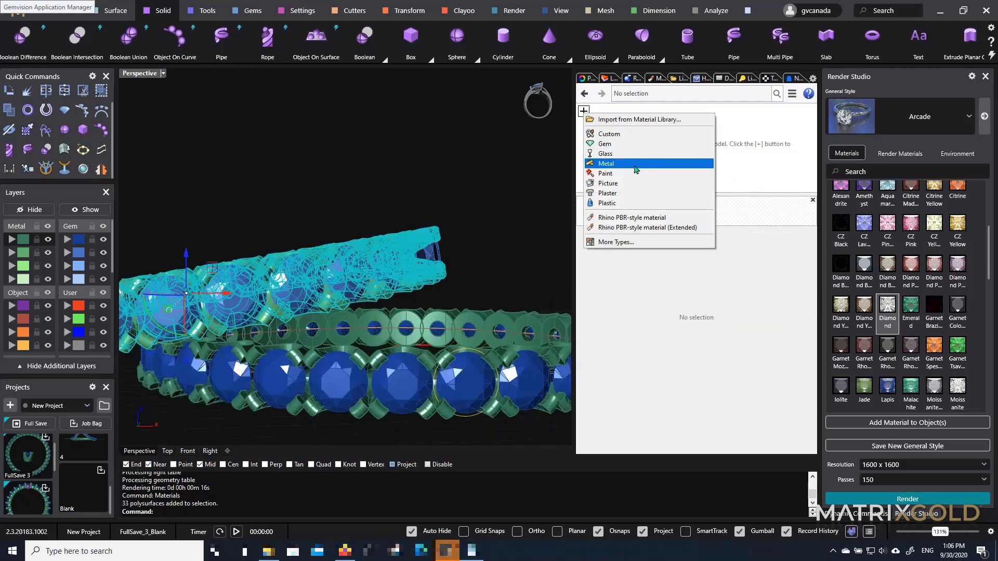
{"action": "left_click", "coordinate": [606, 163]}
{"action": "left_click", "coordinate": [530, 222]}
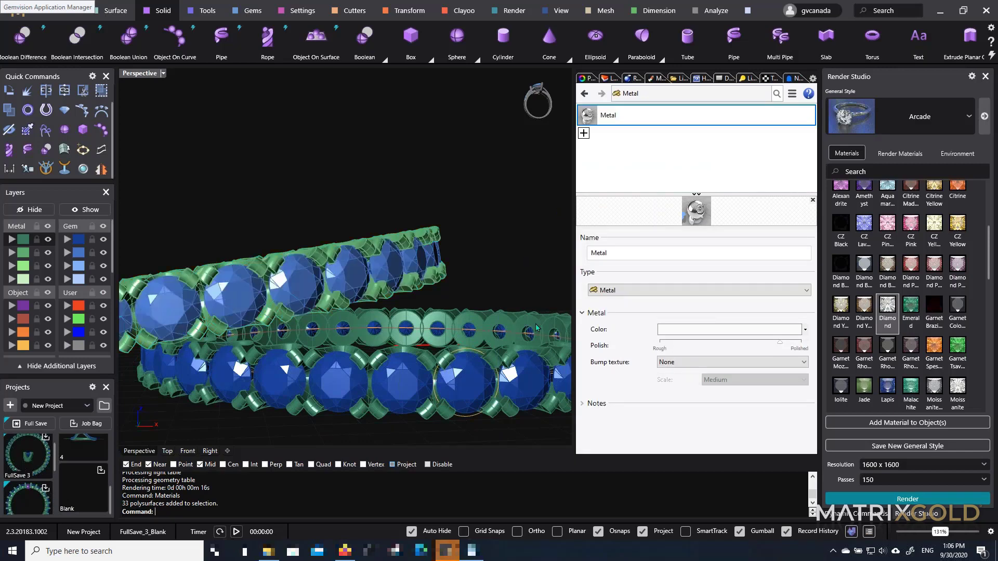
Select the lower band's metal settings and create a second Metal material
{"action": "left_click", "coordinate": [535, 323]}
{"action": "left_click", "coordinate": [584, 133]}
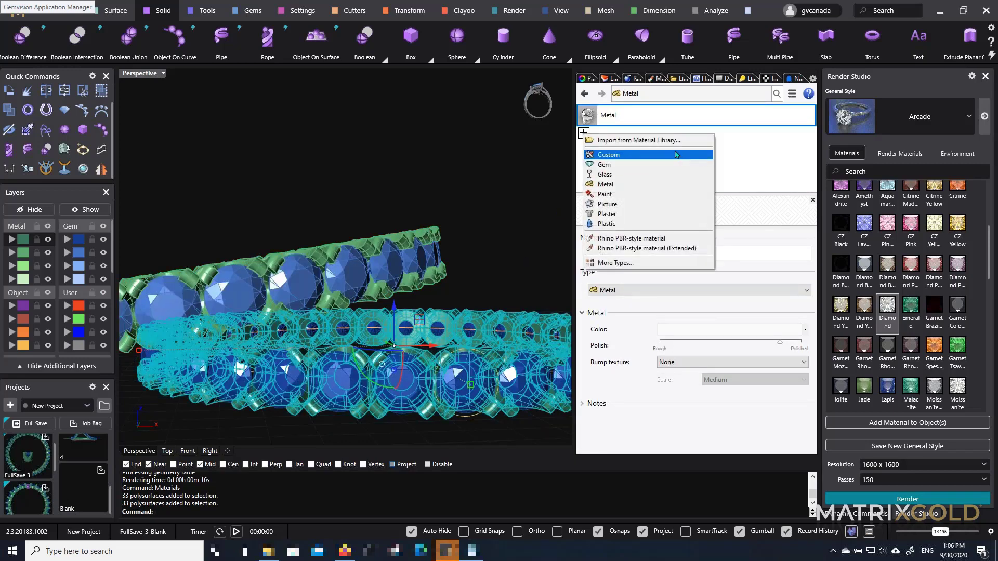
{"action": "left_click", "coordinate": [659, 185]}
{"action": "left_click", "coordinate": [646, 147]}
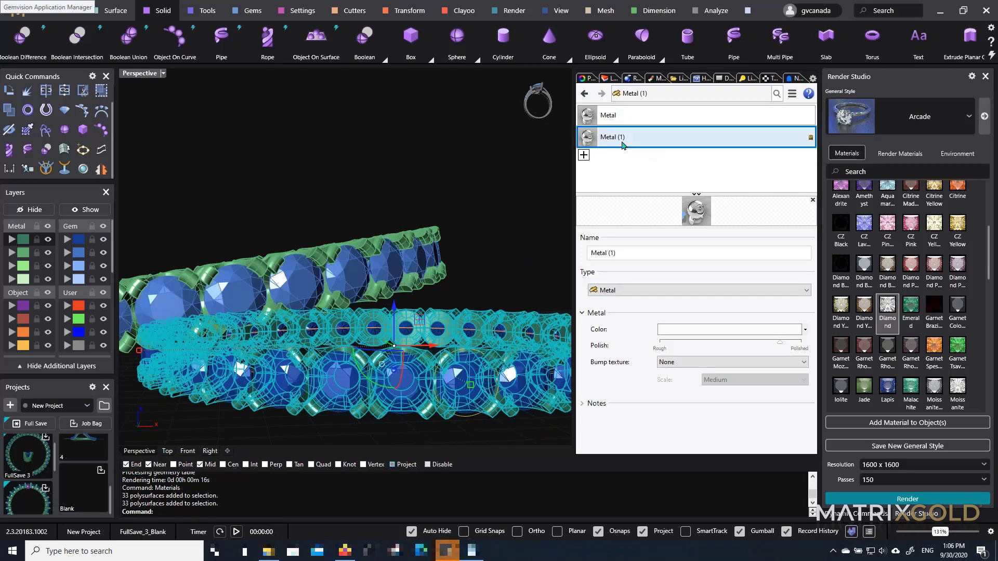
Assign the second Metal material to the lower band's settings and the first Metal material to the upper band's settings
{"action": "right_click", "coordinate": [630, 144]}
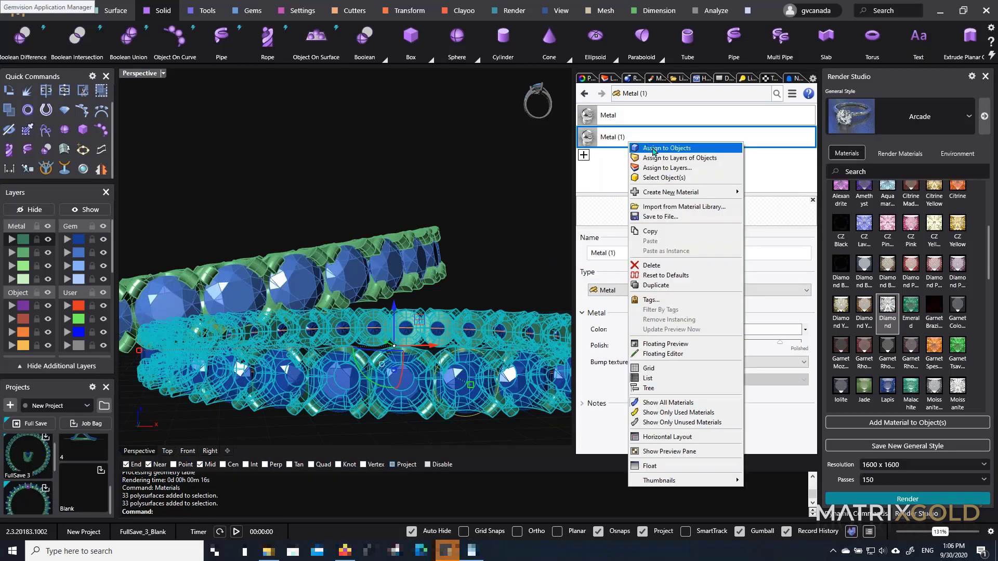
{"action": "left_click", "coordinate": [653, 149]}
{"action": "right_click", "coordinate": [650, 115]}
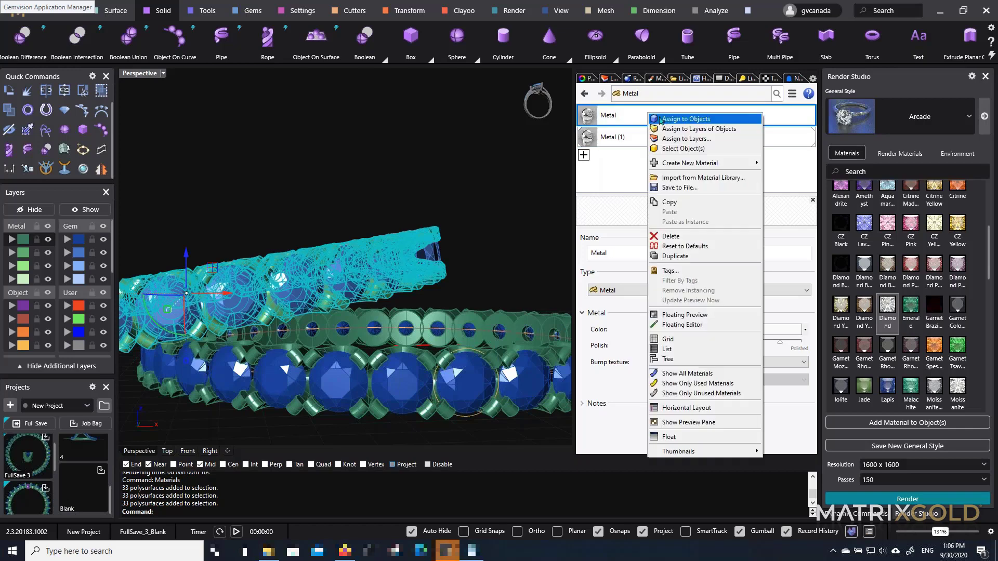
{"action": "left_click", "coordinate": [661, 120]}
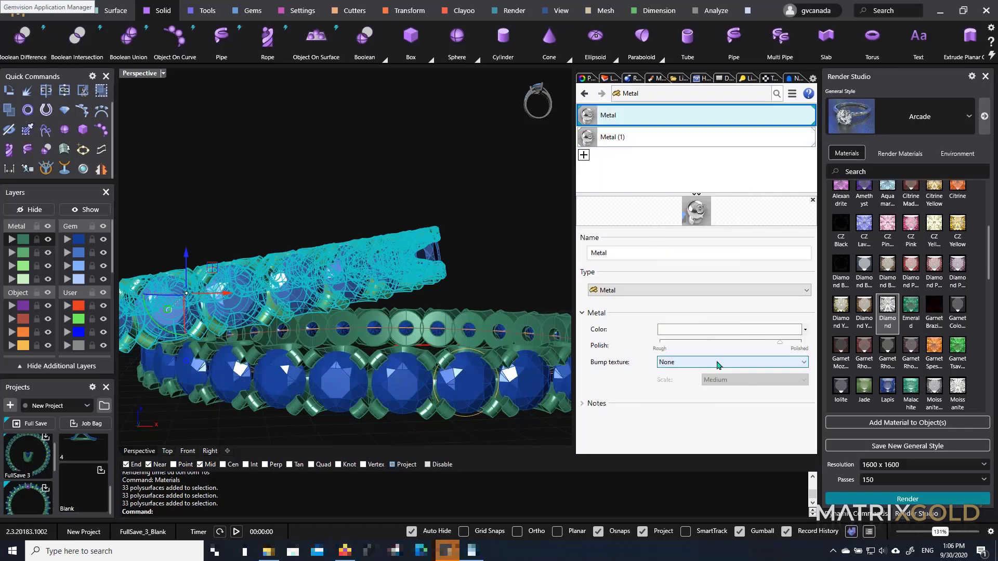
Set the second Metal material's color to a pale rose with hue 9, saturation 60 and value 255, and clear the selection
{"action": "left_click", "coordinate": [615, 138]}
{"action": "left_click", "coordinate": [702, 329]}
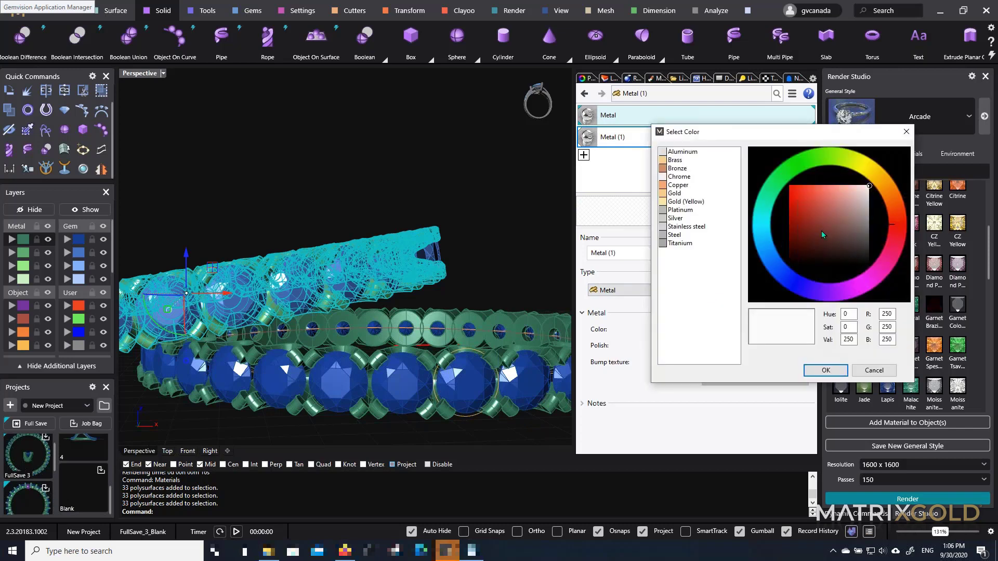
{"action": "left_click_drag", "start_coordinate": [901, 266], "coordinate": [912, 234]}
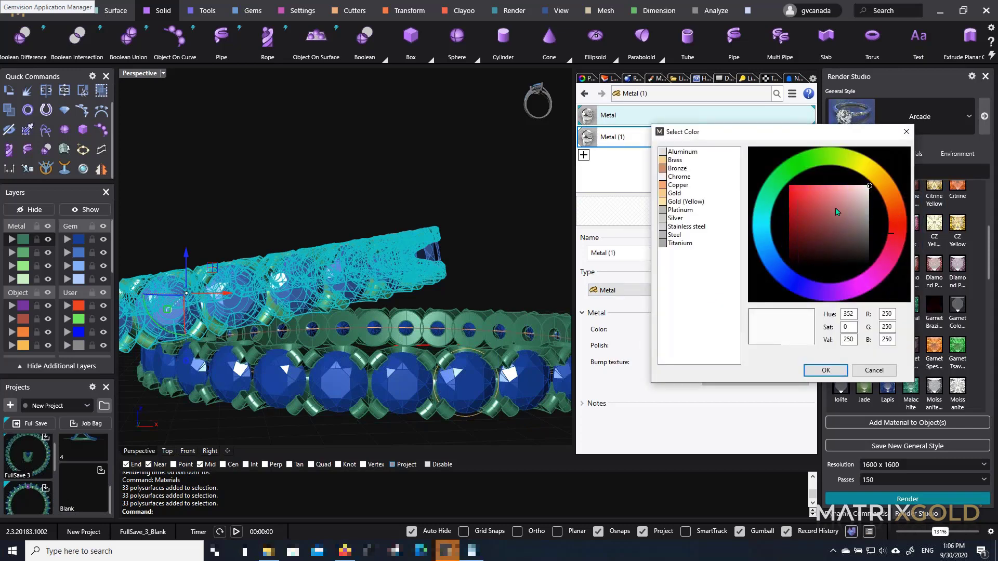
{"action": "left_click_drag", "start_coordinate": [837, 211], "coordinate": [840, 180]}
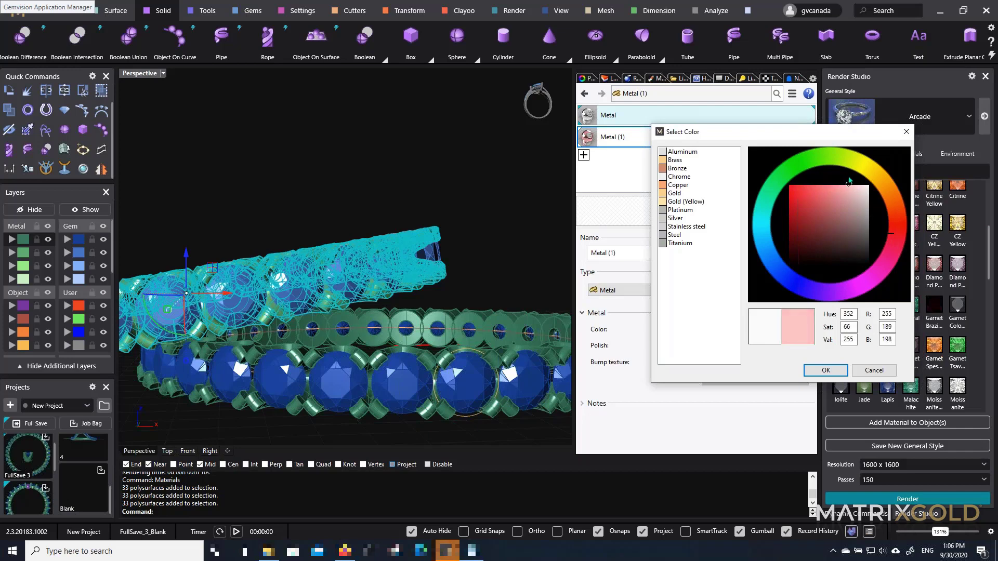
{"action": "left_click_drag", "start_coordinate": [849, 180], "coordinate": [853, 180]}
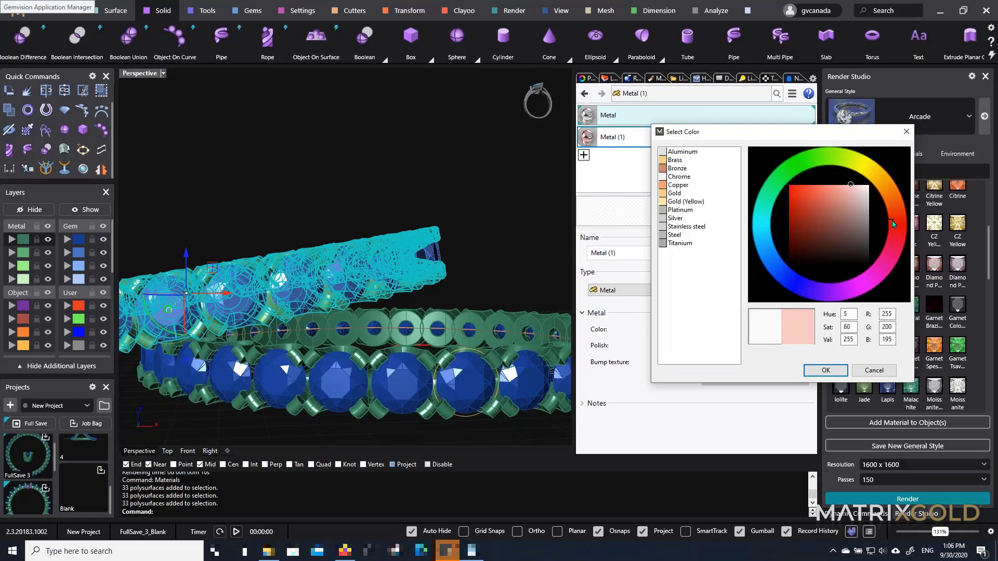
{"action": "left_click_drag", "start_coordinate": [893, 224], "coordinate": [893, 216]}
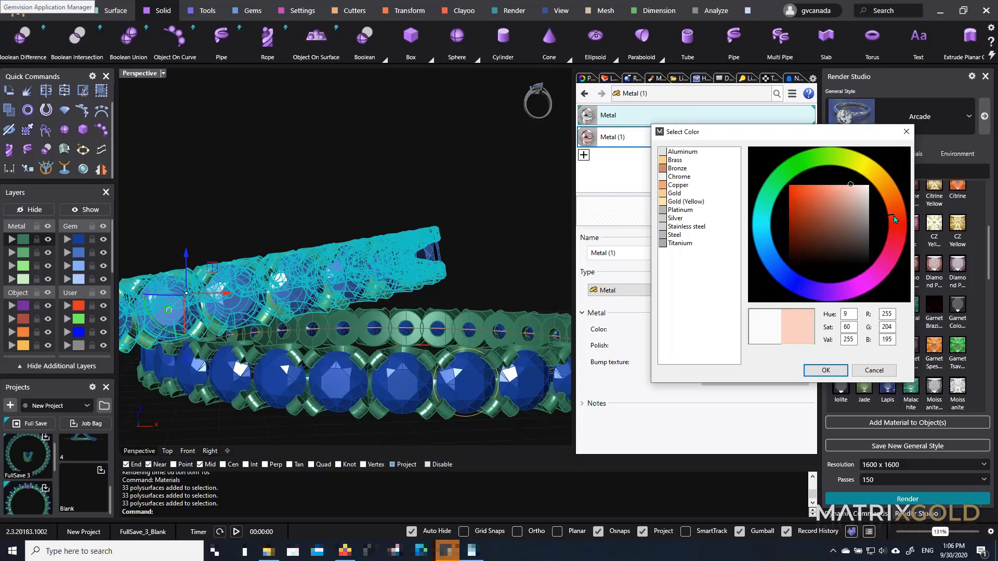
{"action": "left_click", "coordinate": [826, 370]}
{"action": "key", "text": "Escape"}
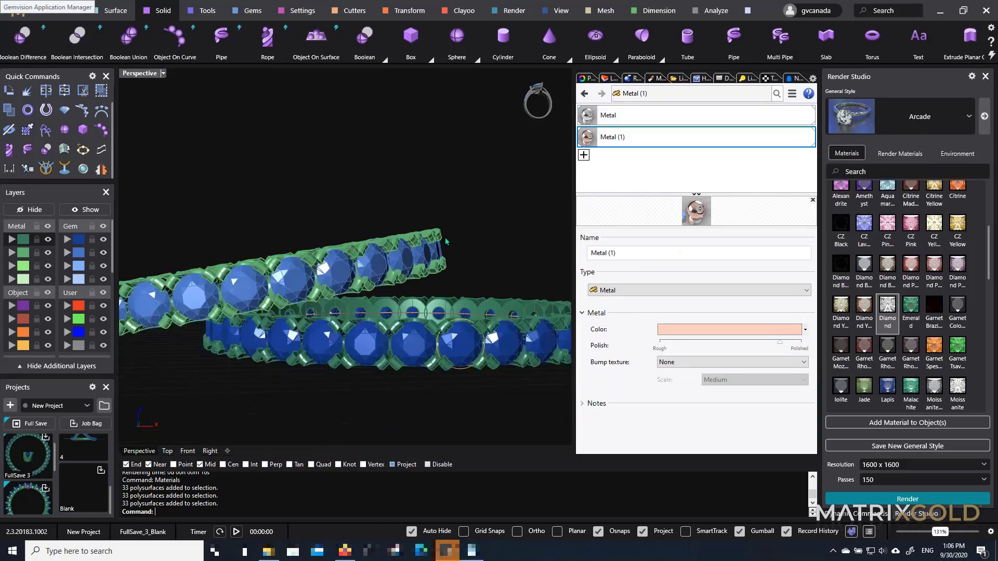
Select the gems of both eternity bands, choosing Group02 for the upper band and the Polar Array group for the lower band
{"action": "scroll", "coordinate": [445, 237], "scroll_direction": "up", "scroll_amount": 5}
{"action": "left_click", "coordinate": [408, 310]}
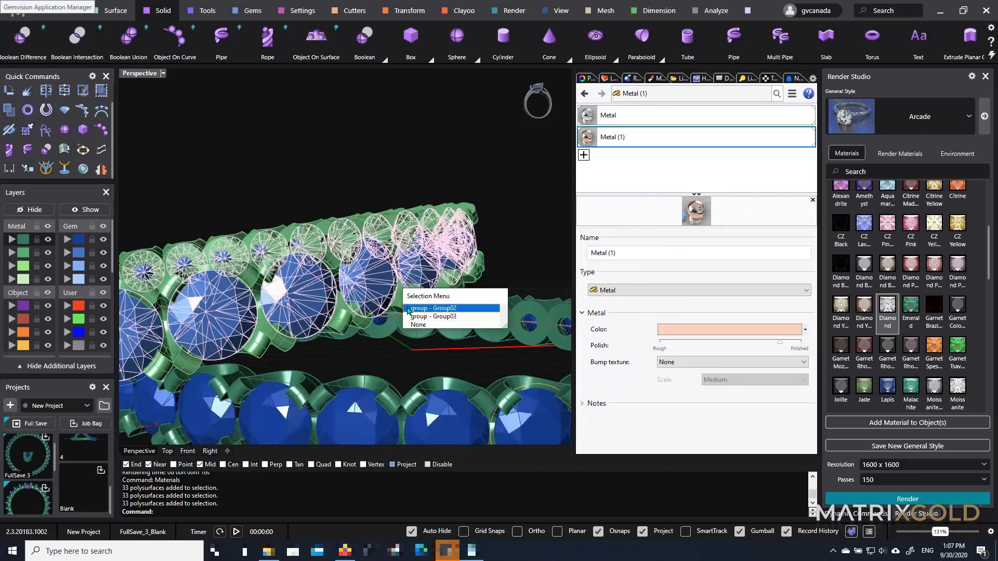
{"action": "left_click", "coordinate": [409, 308]}
{"action": "left_click", "coordinate": [450, 417], "text": "shift"}
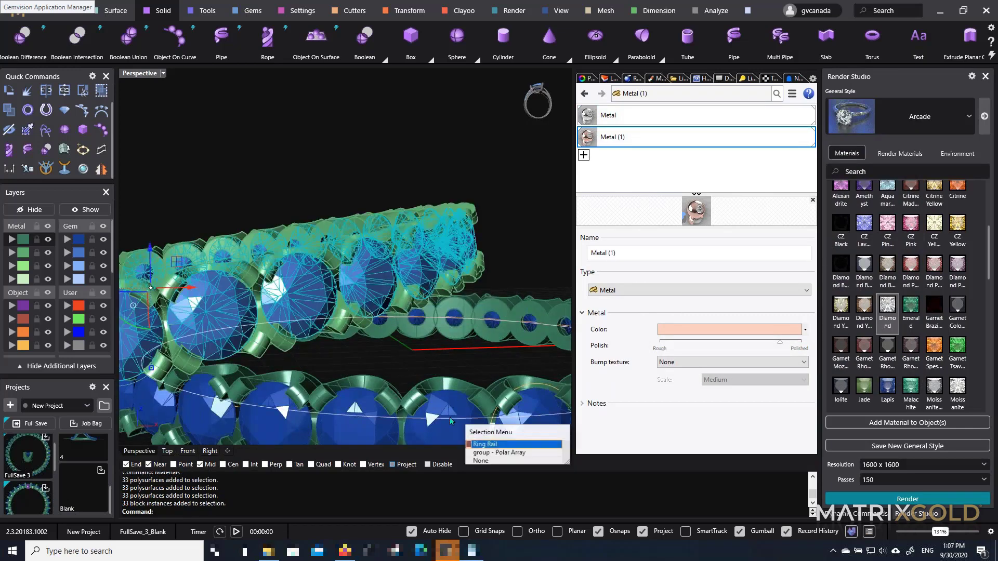
{"action": "left_click", "coordinate": [494, 454]}
Create a Gem material of type Diamond, assign it to the selected gems, and clear the selection
{"action": "left_click", "coordinate": [584, 154]}
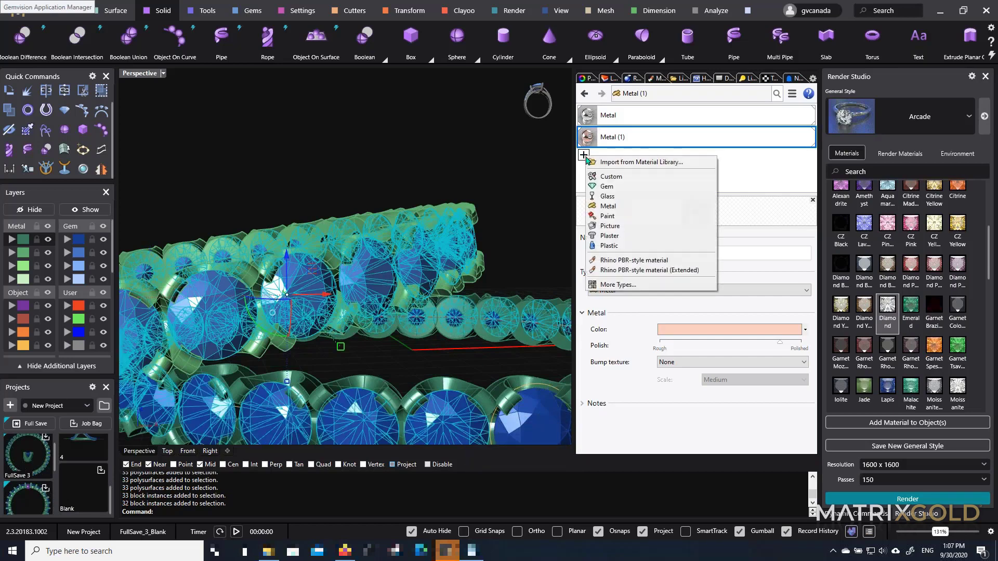
{"action": "left_click", "coordinate": [621, 187]}
{"action": "left_click", "coordinate": [701, 331]}
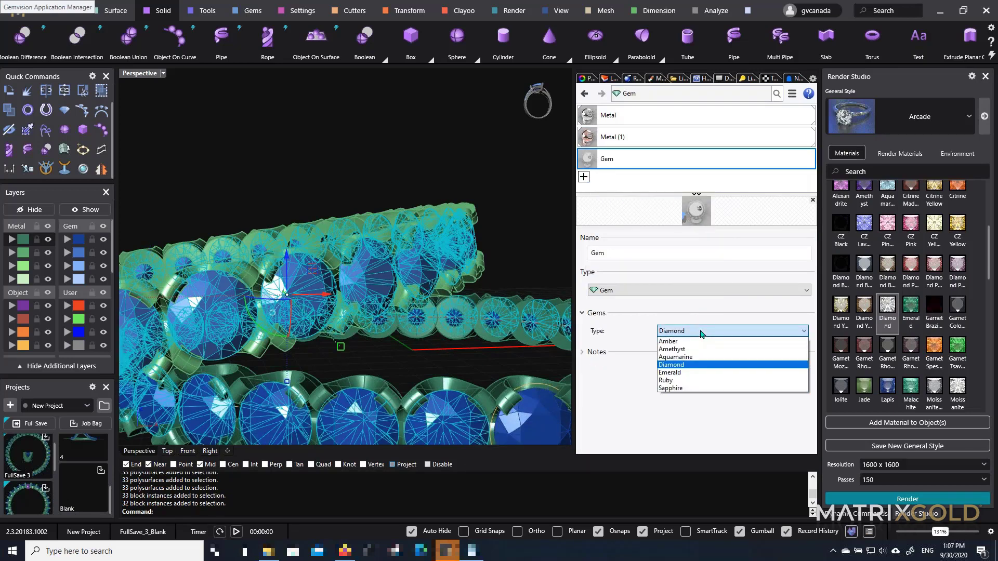
{"action": "left_click", "coordinate": [702, 333]}
{"action": "right_click", "coordinate": [625, 171]}
{"action": "left_click", "coordinate": [643, 170]}
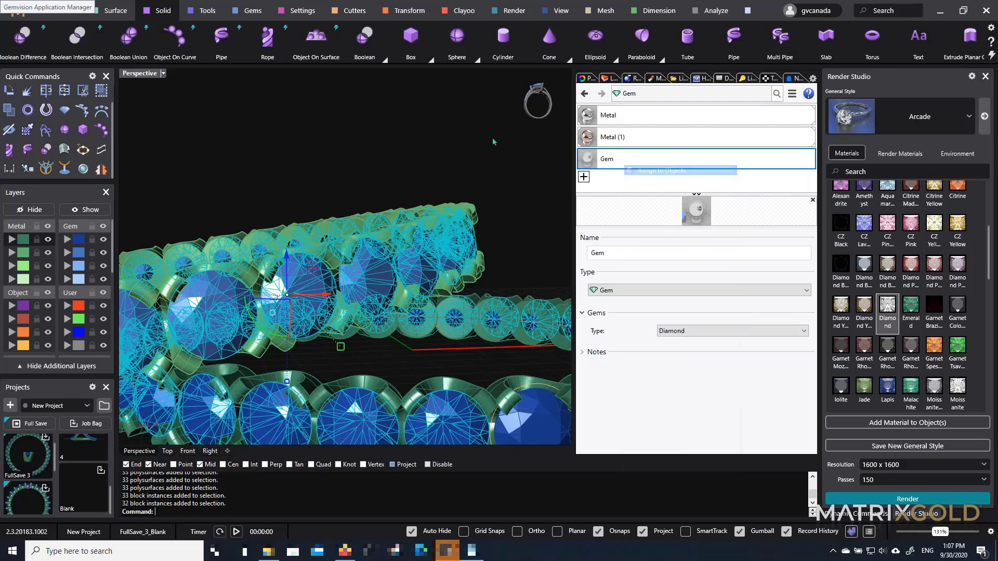
{"action": "left_click", "coordinate": [494, 143]}
Set the Perspective viewport's display mode to Raytraced with both bands in view
{"action": "scroll", "coordinate": [457, 191], "scroll_direction": "down", "scroll_amount": 6}
{"action": "right_click_drag", "start_coordinate": [457, 191], "coordinate": [453, 191]}
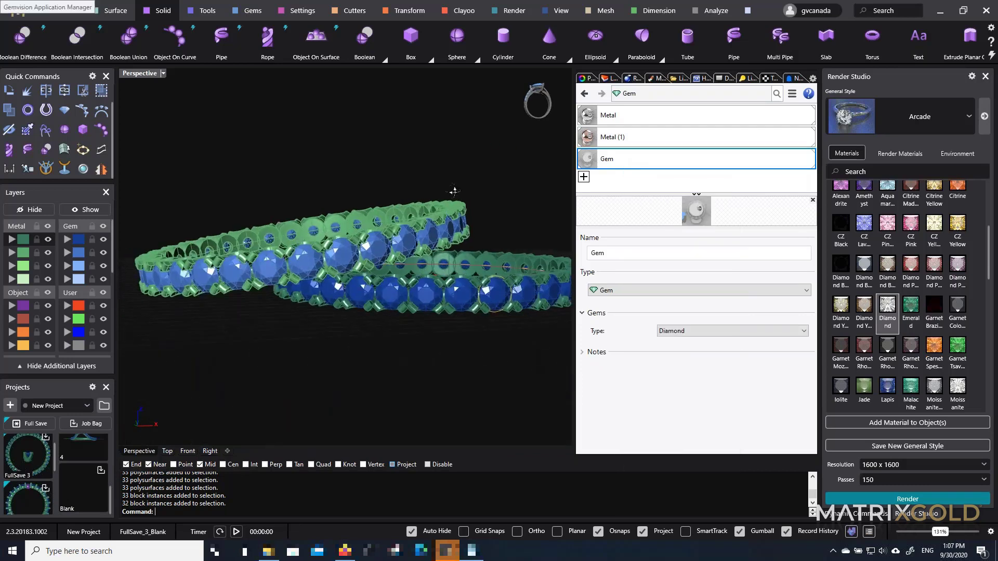
{"action": "left_click", "coordinate": [163, 74]}
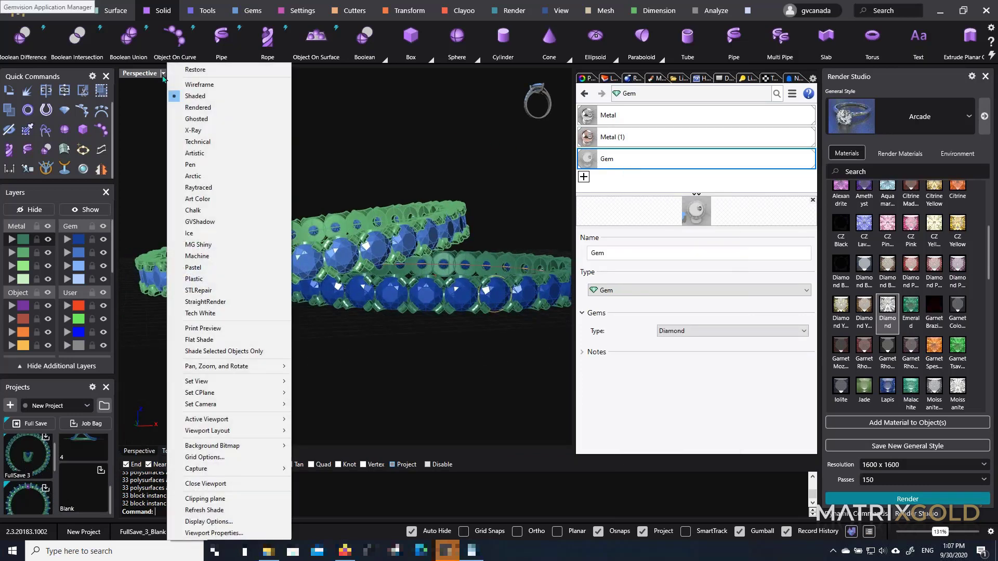
{"action": "left_click", "coordinate": [207, 187]}
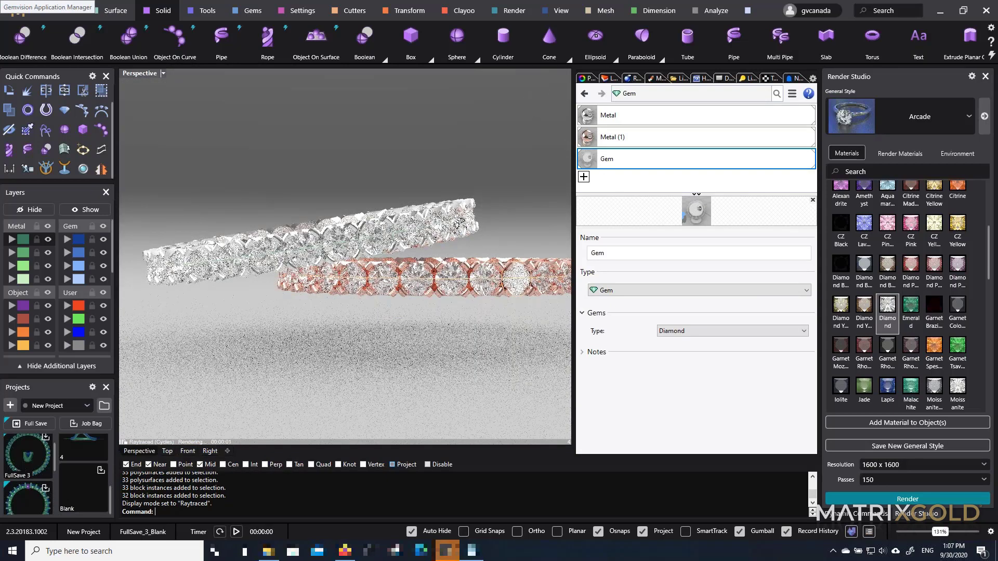
Switch the Perspective viewport to Ghosted display and return it to Raytraced
{"action": "left_click", "coordinate": [163, 73]}
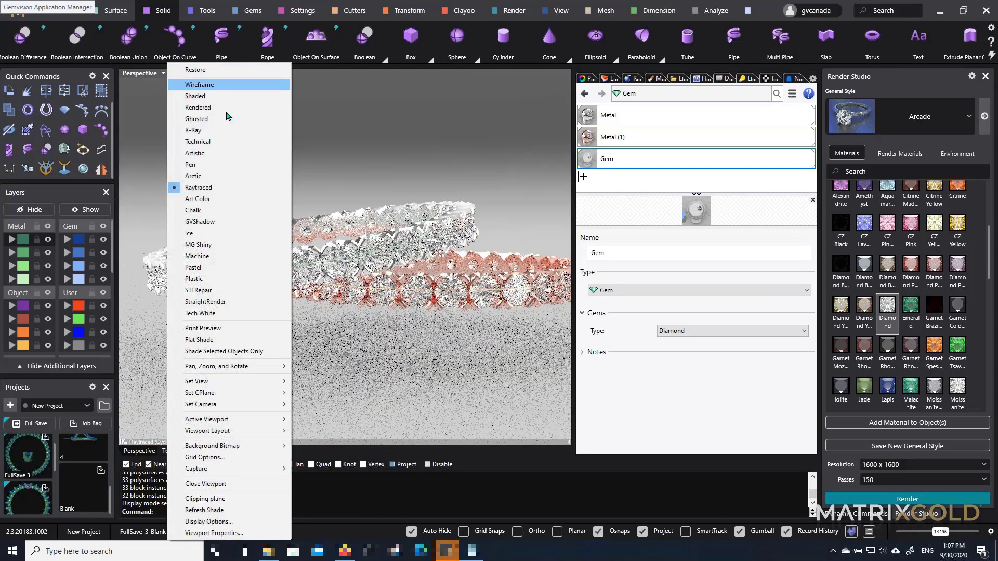
{"action": "left_click", "coordinate": [227, 118]}
{"action": "left_click", "coordinate": [163, 74]}
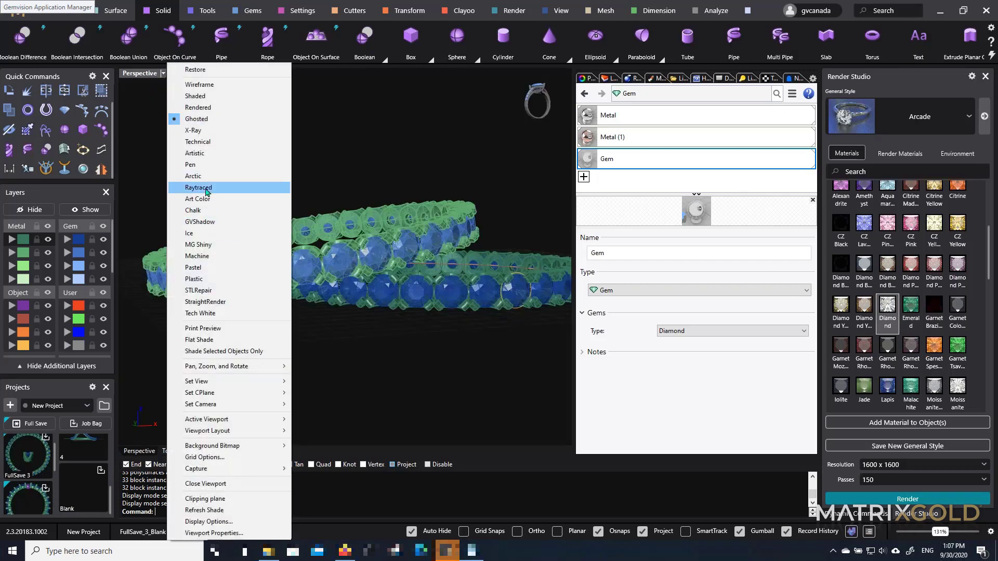
{"action": "left_click", "coordinate": [206, 188]}
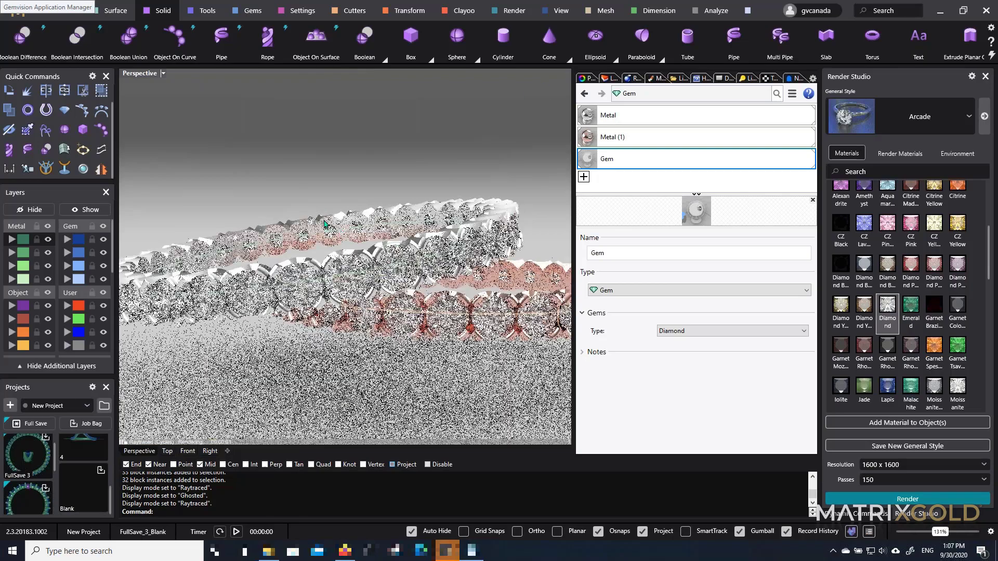
Lighten the rose color of the Metal (1) material to hue 9, saturation 38 and value 255
{"action": "right_click_drag", "start_coordinate": [318, 216], "coordinate": [450, 287]}
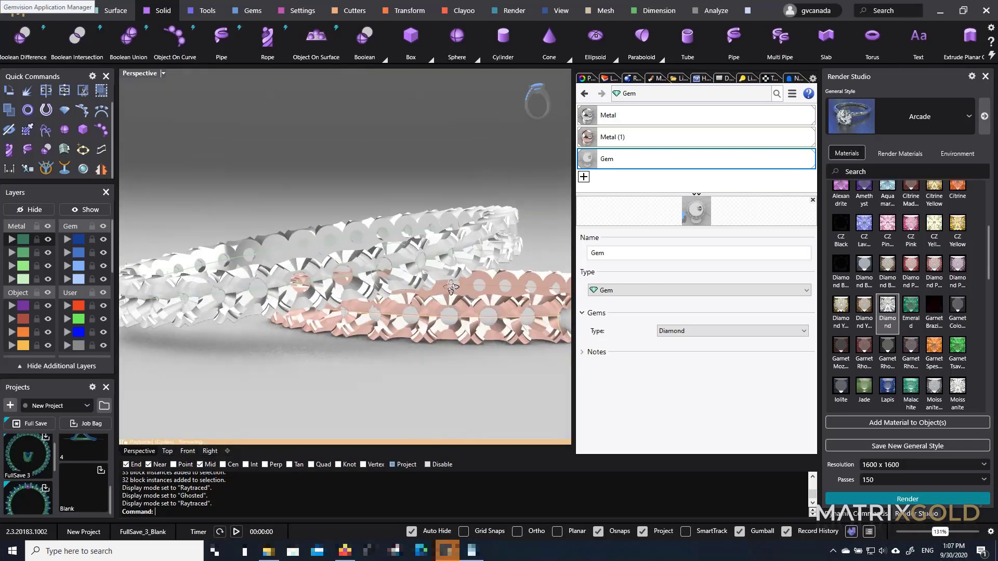
{"action": "right_click_drag", "start_coordinate": [464, 354], "coordinate": [466, 344]}
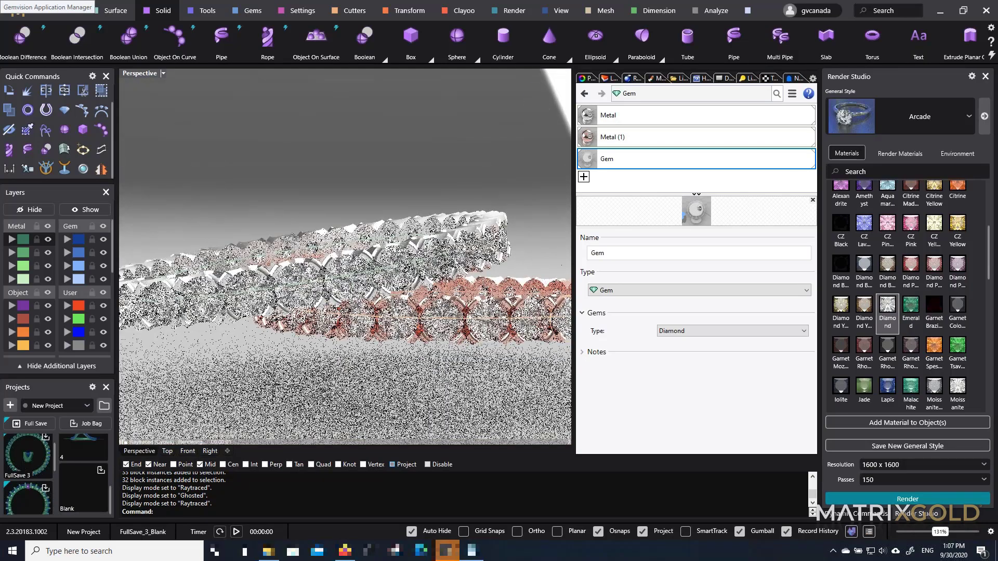
{"action": "scroll", "coordinate": [414, 300], "scroll_direction": "down", "scroll_amount": 3}
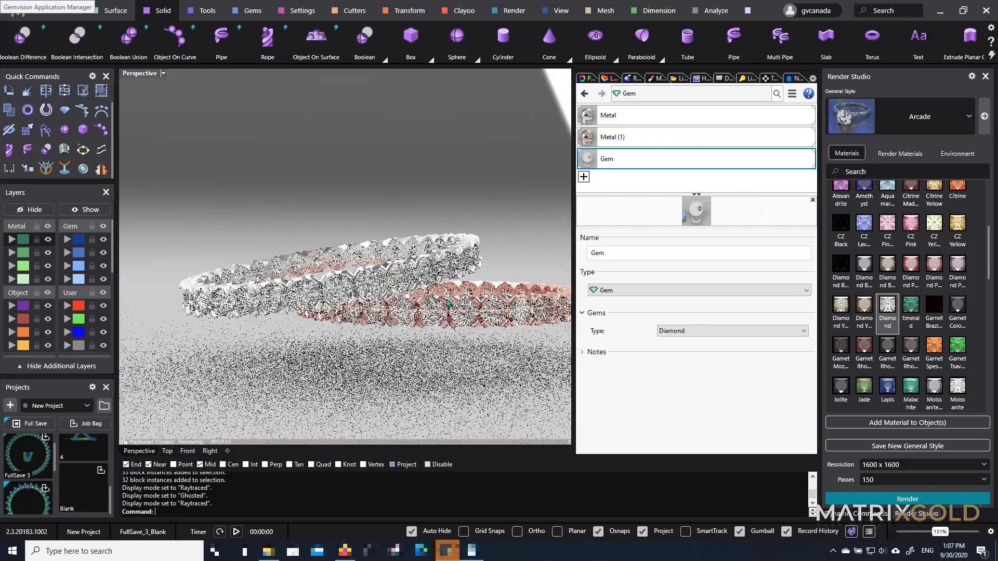
{"action": "right_click_drag", "start_coordinate": [414, 300], "coordinate": [424, 321]}
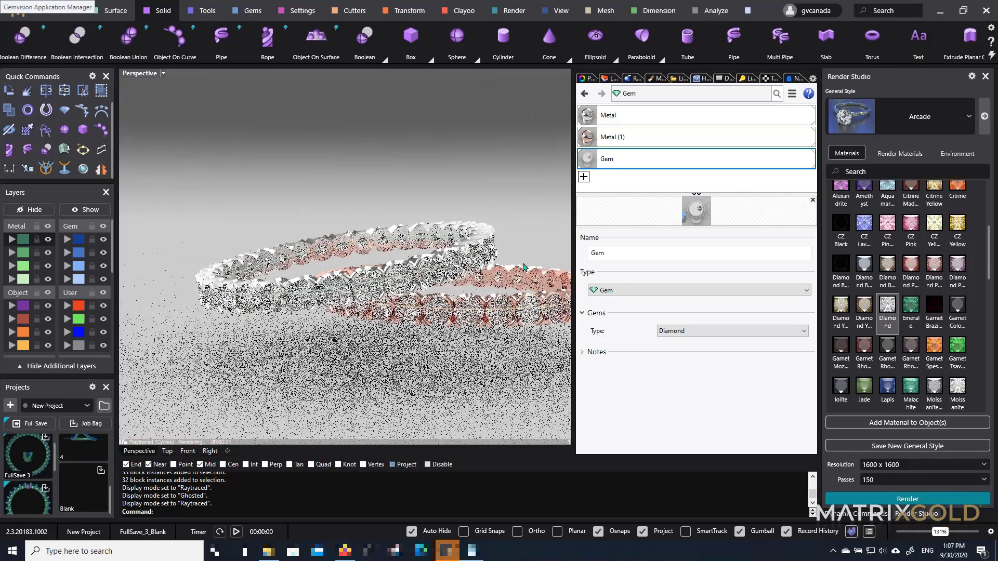
{"action": "scroll", "coordinate": [523, 312], "scroll_direction": "up", "scroll_amount": 5}
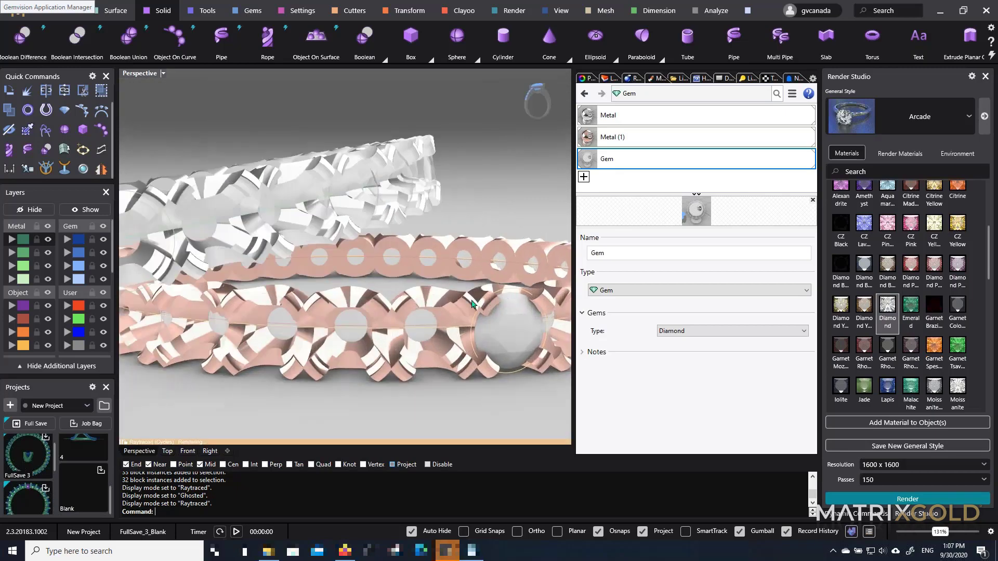
{"action": "left_click", "coordinate": [618, 138]}
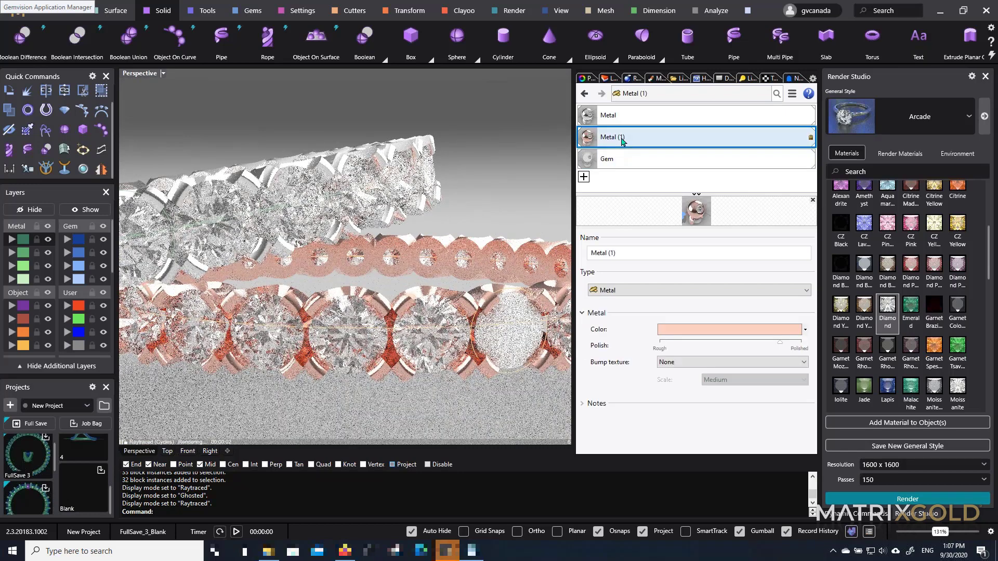
{"action": "left_click", "coordinate": [691, 331]}
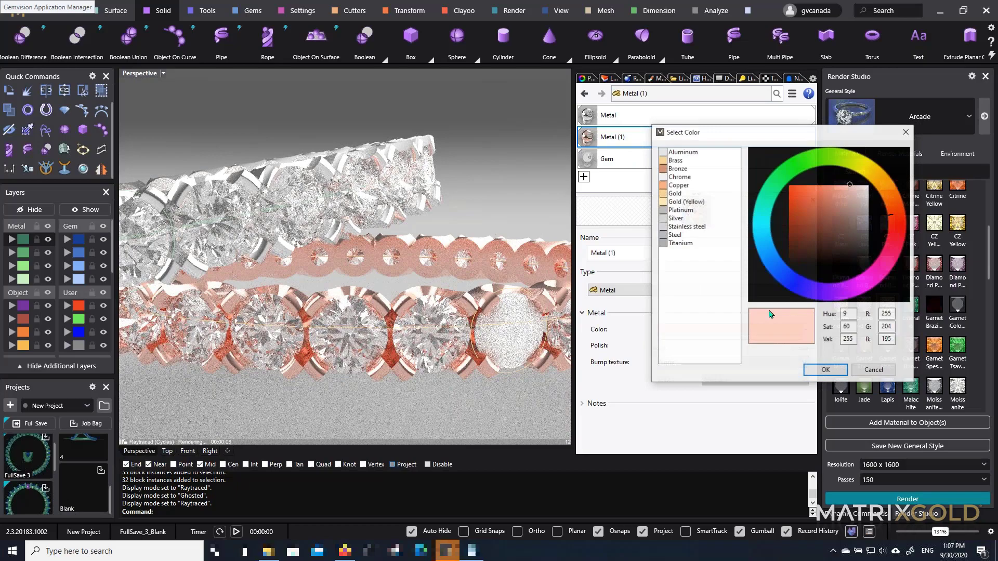
{"action": "left_click", "coordinate": [851, 187]}
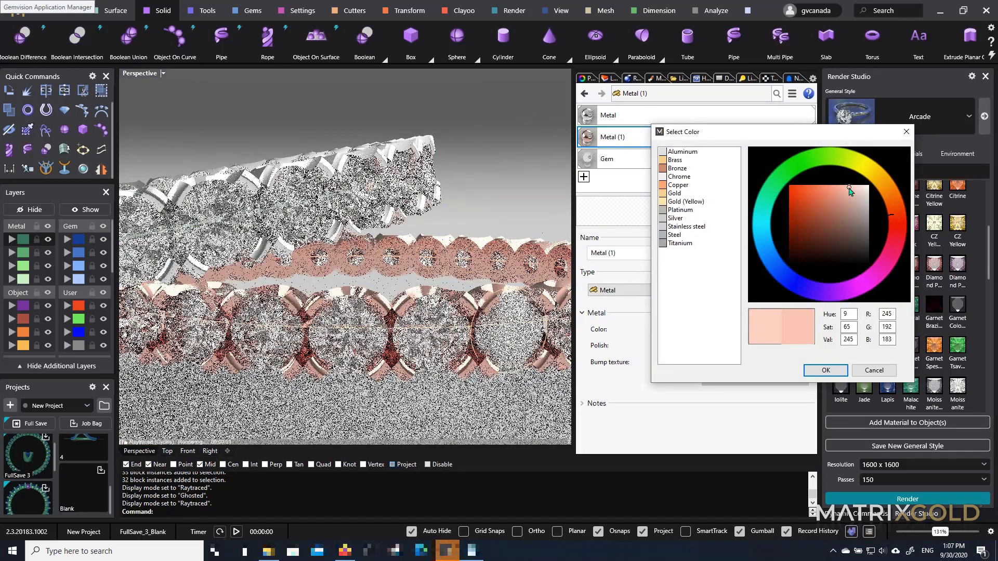
{"action": "left_click", "coordinate": [853, 186]}
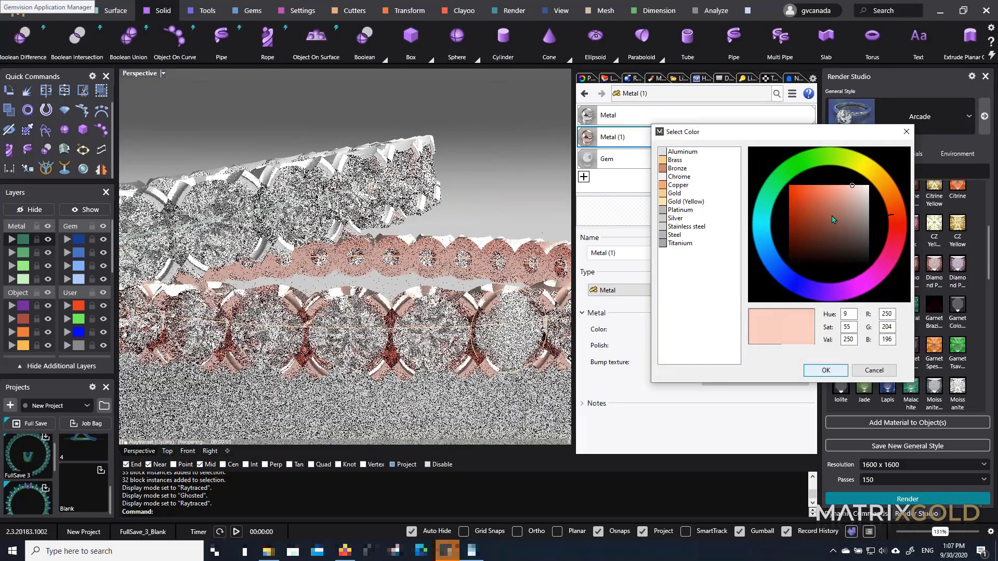
{"action": "left_click", "coordinate": [857, 184]}
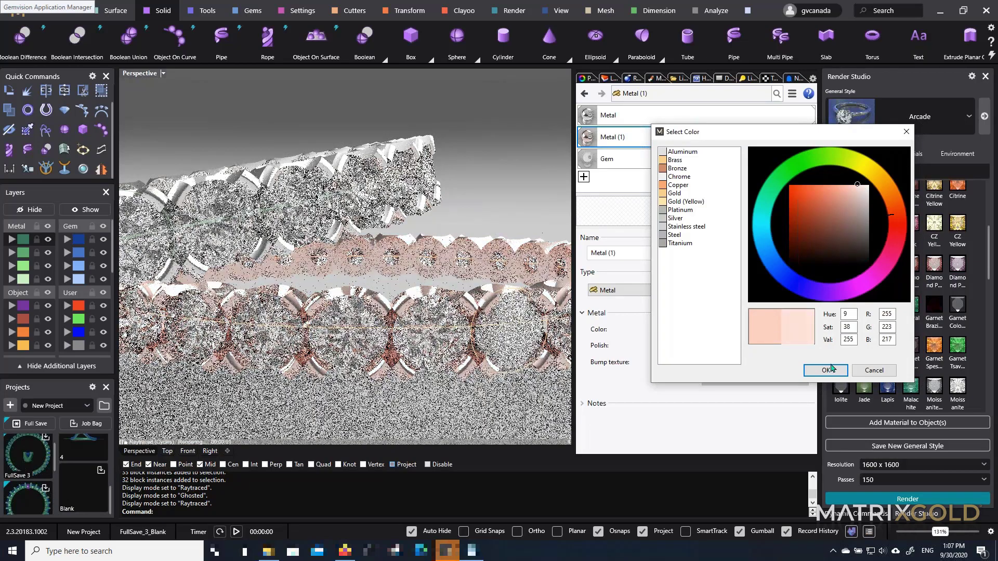
{"action": "left_click", "coordinate": [826, 371]}
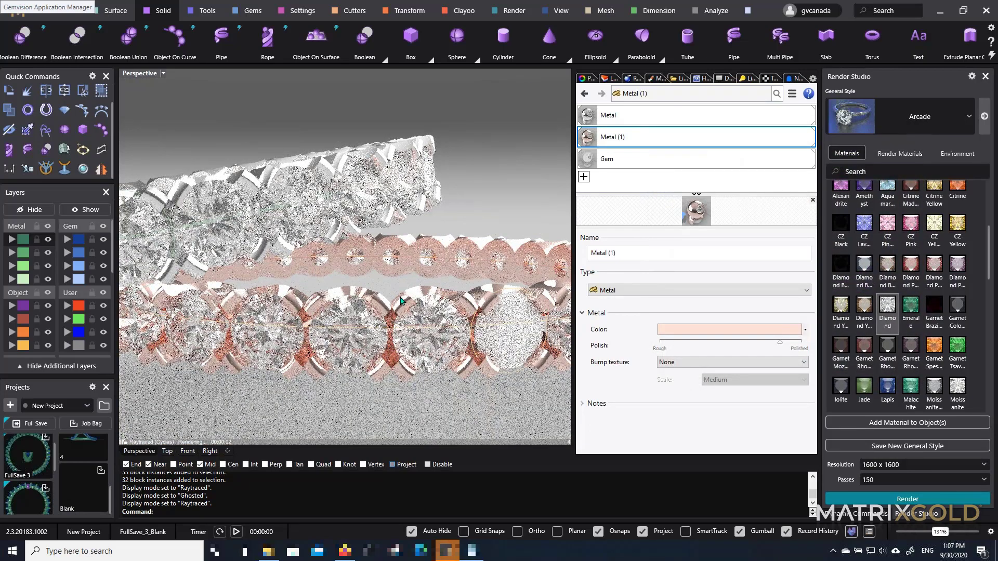
Examine the raytraced metal and diamond materials on both bands from several angles and distances
{"action": "scroll", "coordinate": [408, 303], "scroll_direction": "down", "scroll_amount": 2}
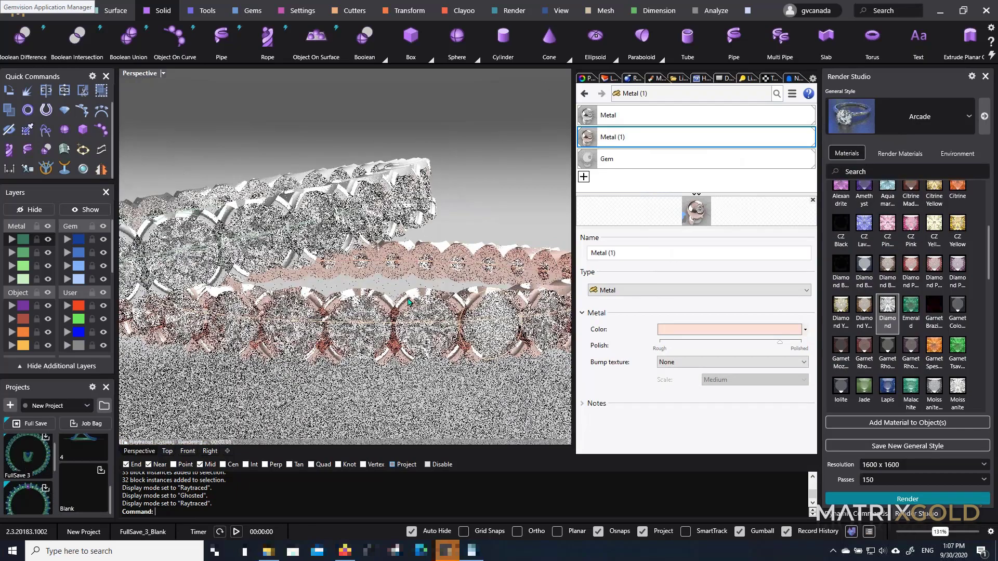
{"action": "scroll", "coordinate": [413, 301], "scroll_direction": "down", "scroll_amount": 2}
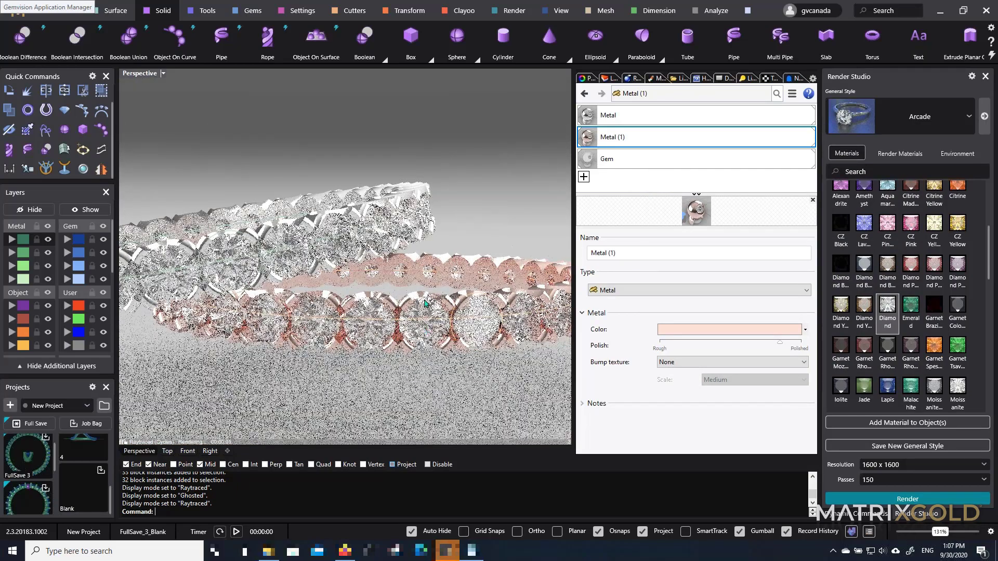
{"action": "mouse_move", "coordinate": [437, 299]}
{"action": "right_mouse_down"}
{"action": "mouse_move", "coordinate": [420, 292]}
{"action": "mouse_move", "coordinate": [437, 295]}
{"action": "right_mouse_up"}
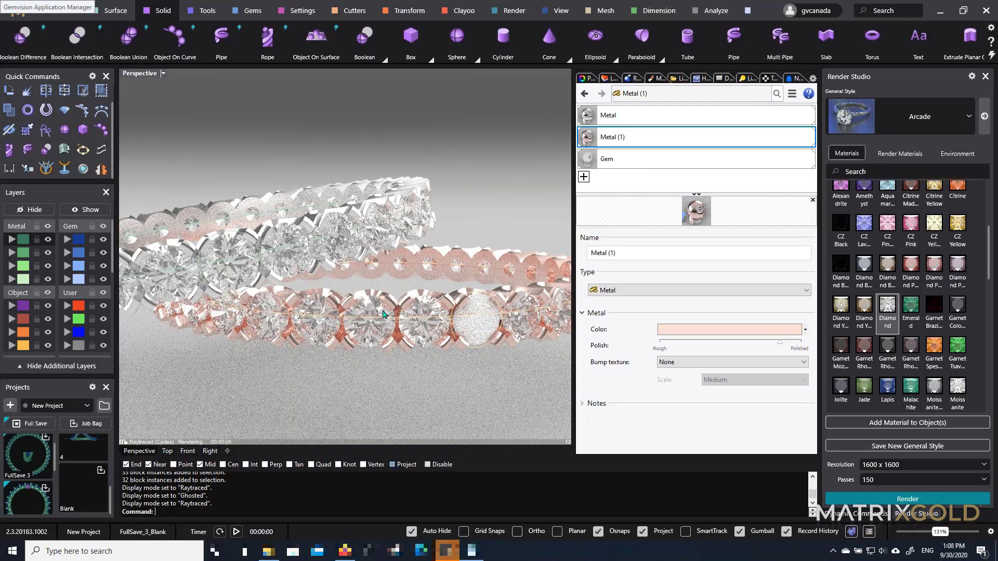
{"action": "right_click_drag", "start_coordinate": [403, 310], "coordinate": [416, 314]}
{"action": "right_click_drag", "start_coordinate": [278, 333], "coordinate": [285, 325]}
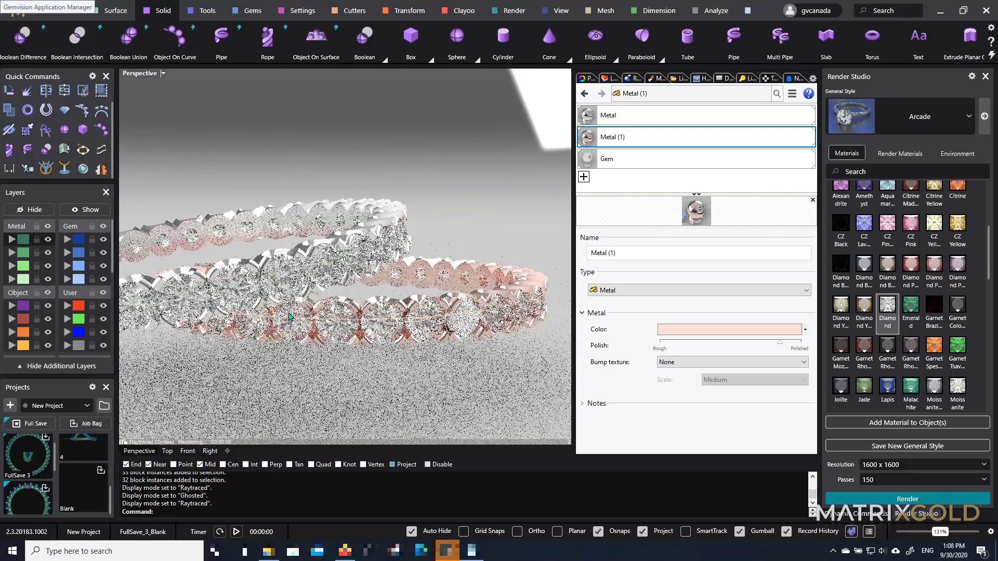
{"action": "scroll", "coordinate": [300, 314], "scroll_direction": "up", "scroll_amount": 2}
{"action": "scroll", "coordinate": [312, 314], "scroll_direction": "up", "scroll_amount": 2}
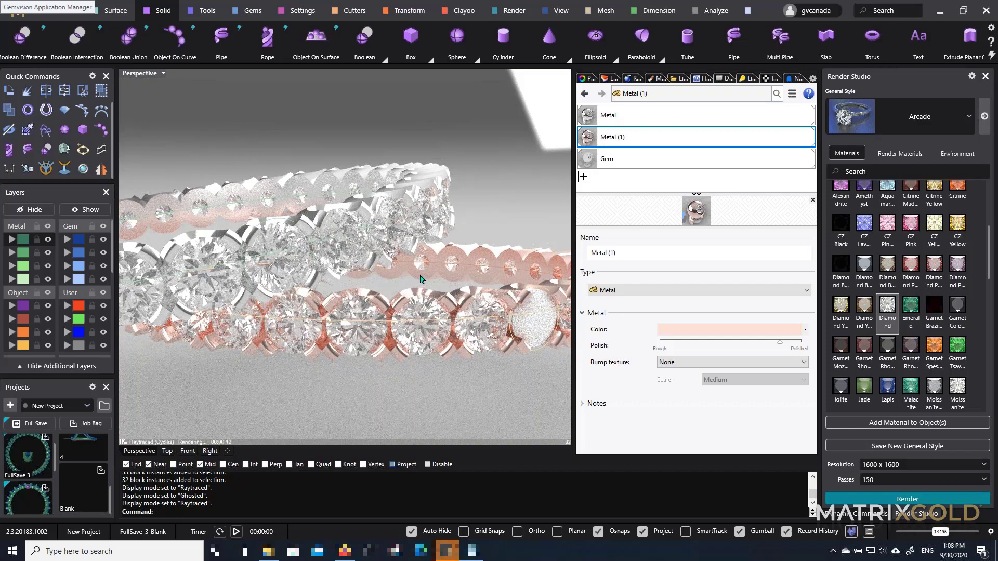
{"action": "scroll", "coordinate": [423, 278], "scroll_direction": "down", "scroll_amount": 8}
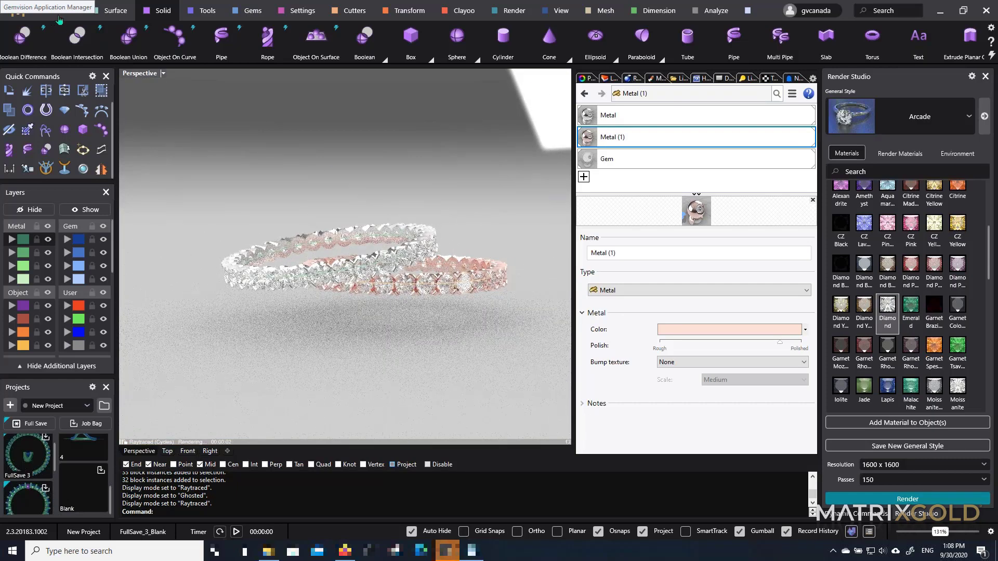
Create a large rectangular plane surface by two corners that spans the area around both bands
{"action": "scroll", "coordinate": [263, 58], "scroll_direction": "up", "scroll_amount": 1}
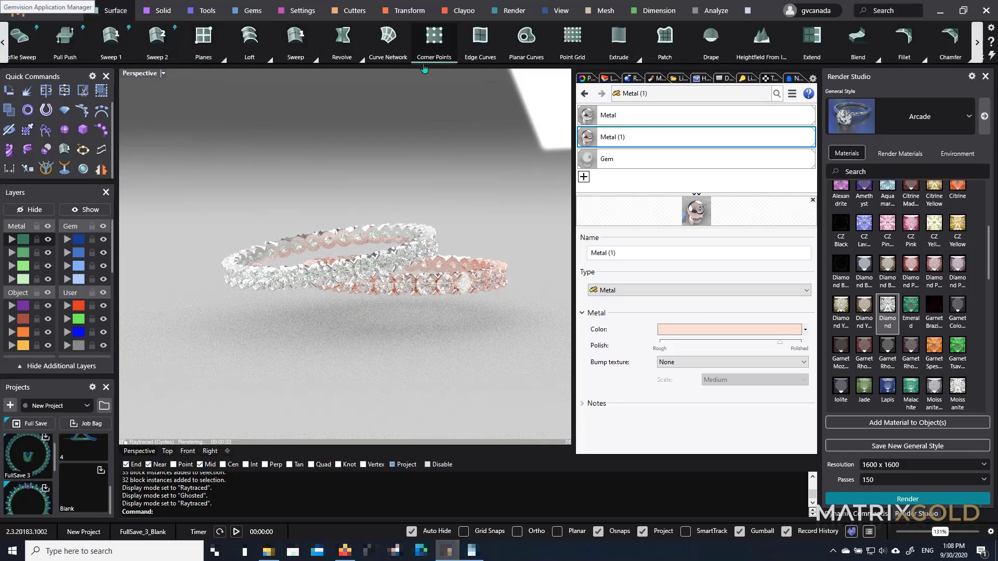
{"action": "left_click", "coordinate": [203, 36]}
{"action": "scroll", "coordinate": [412, 285], "scroll_direction": "down", "scroll_amount": 5}
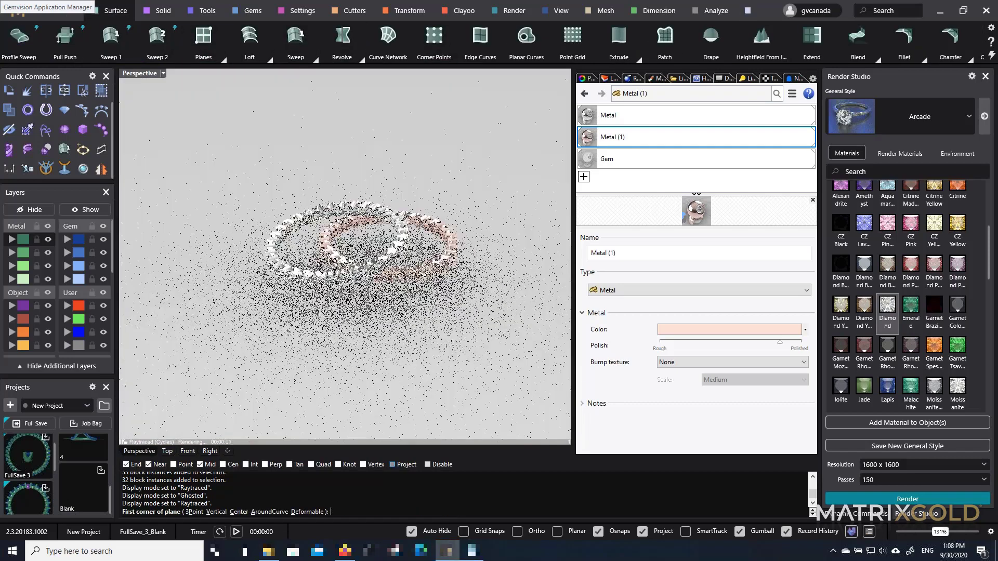
{"action": "left_click", "coordinate": [138, 201]}
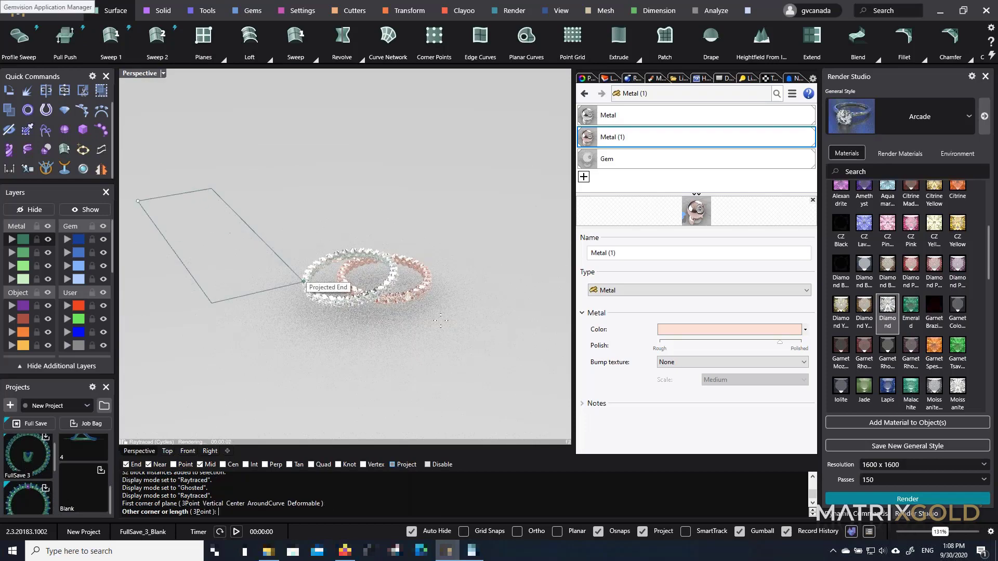
{"action": "left_click", "coordinate": [549, 327]}
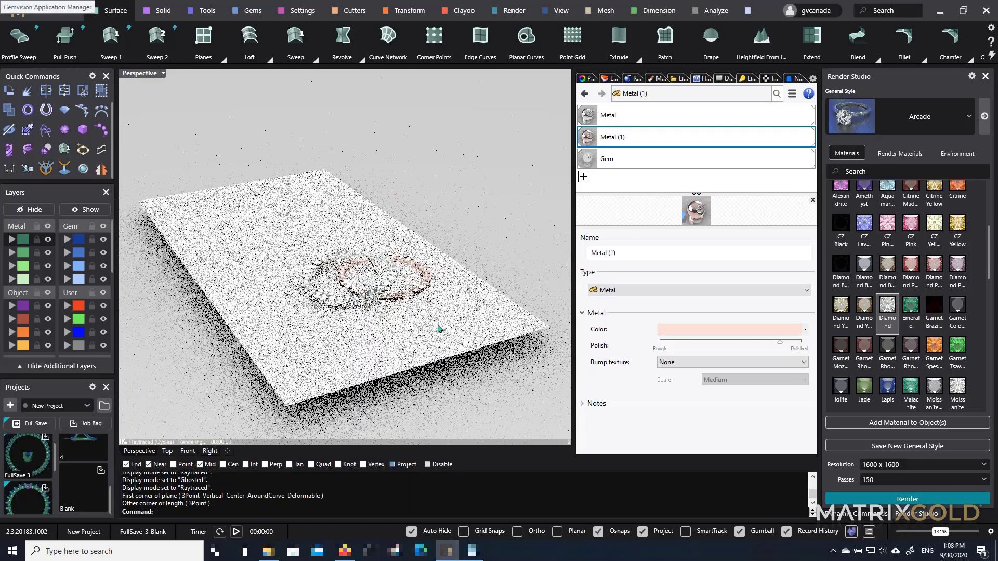
Scale up the rectangular plane and shift it along the X axis to extend around both bands
{"action": "left_click_drag", "start_coordinate": [194, 279], "coordinate": [134, 344]}
{"action": "scroll", "coordinate": [400, 337], "scroll_direction": "up", "scroll_amount": 5}
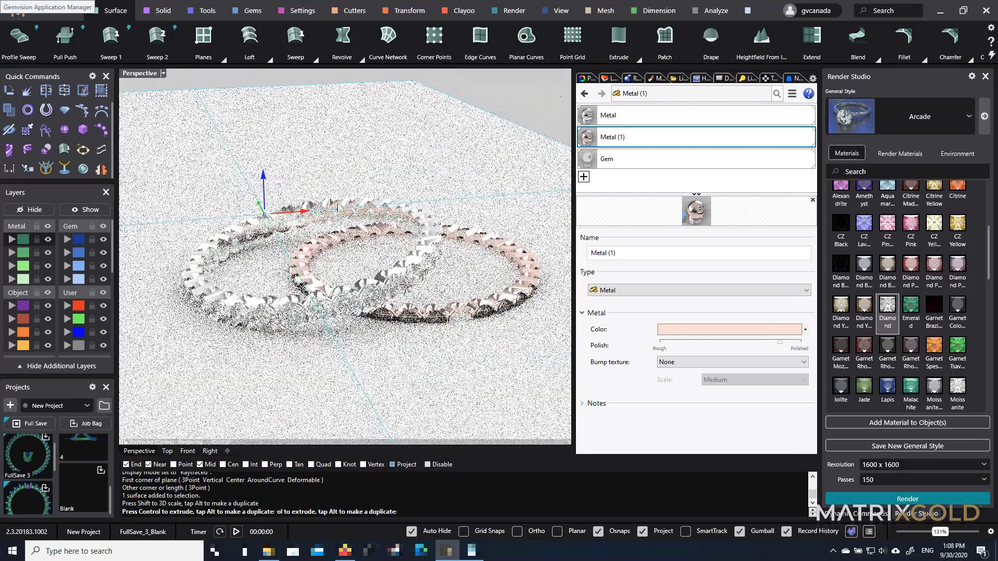
{"action": "left_click_drag", "start_coordinate": [284, 206], "coordinate": [483, 187]}
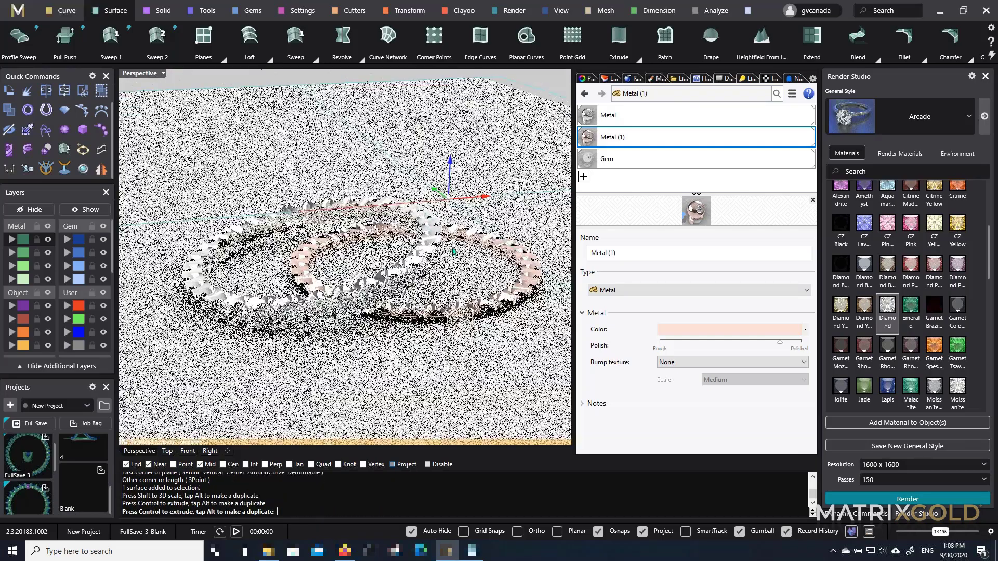
{"action": "scroll", "coordinate": [403, 339], "scroll_direction": "up", "scroll_amount": 4}
{"action": "right_click_drag", "start_coordinate": [404, 339], "coordinate": [441, 220]}
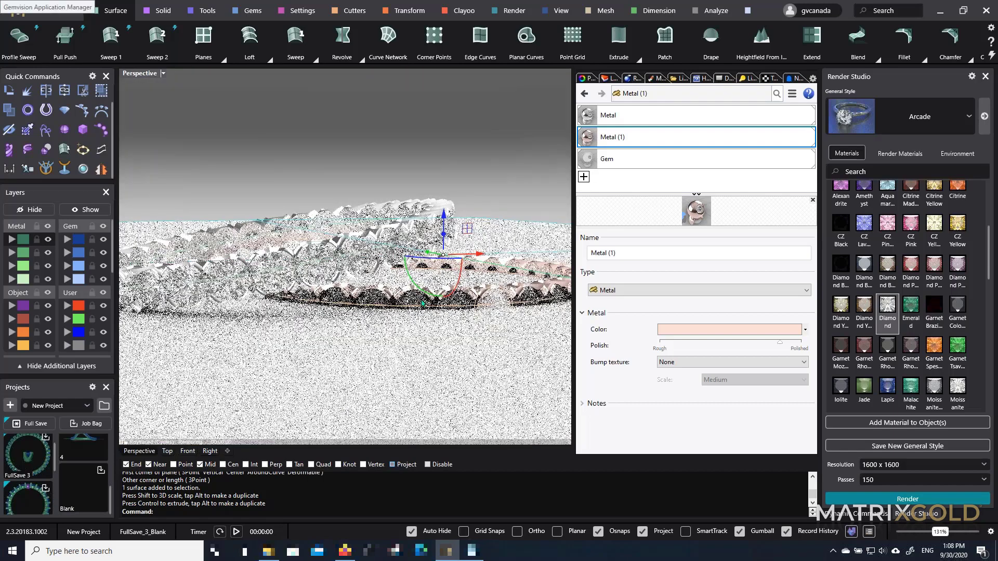
Import the Cherry Polished material from the Wood render content library and assign it to the plane beneath the bands
{"action": "left_click_drag", "start_coordinate": [447, 205], "coordinate": [460, 221]}
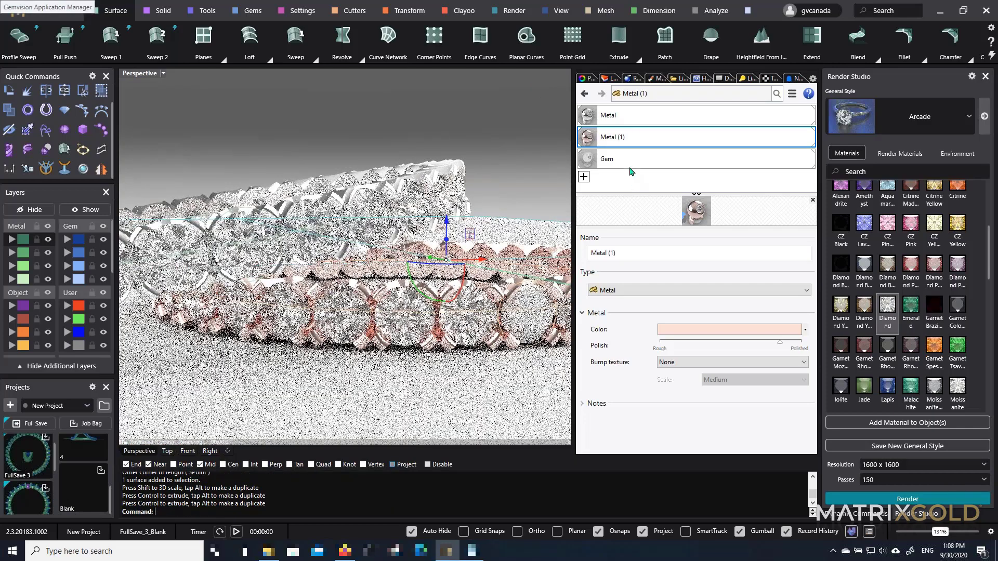
{"action": "left_click", "coordinate": [583, 176]}
{"action": "left_click", "coordinate": [627, 185]}
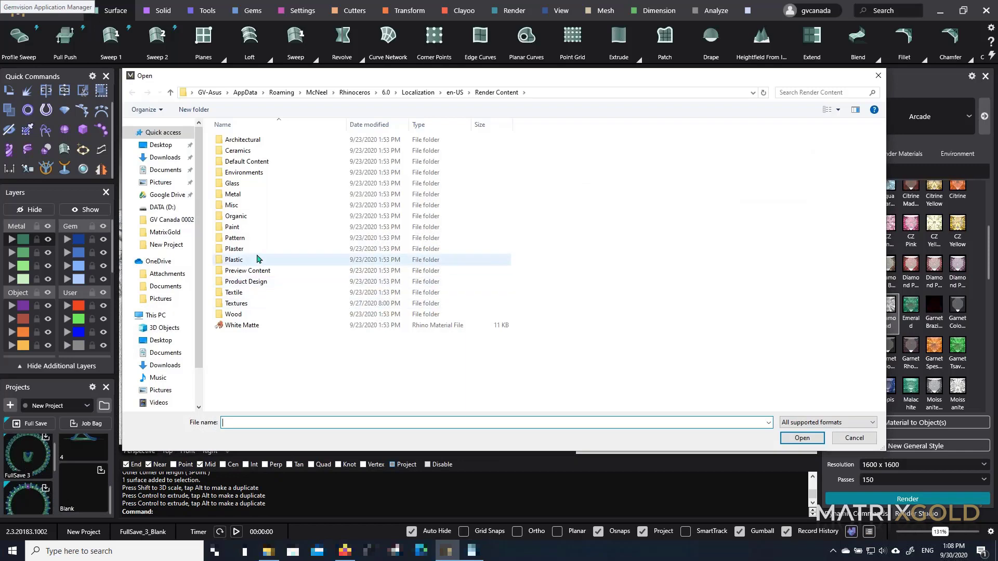
{"action": "double_click", "coordinate": [252, 314]}
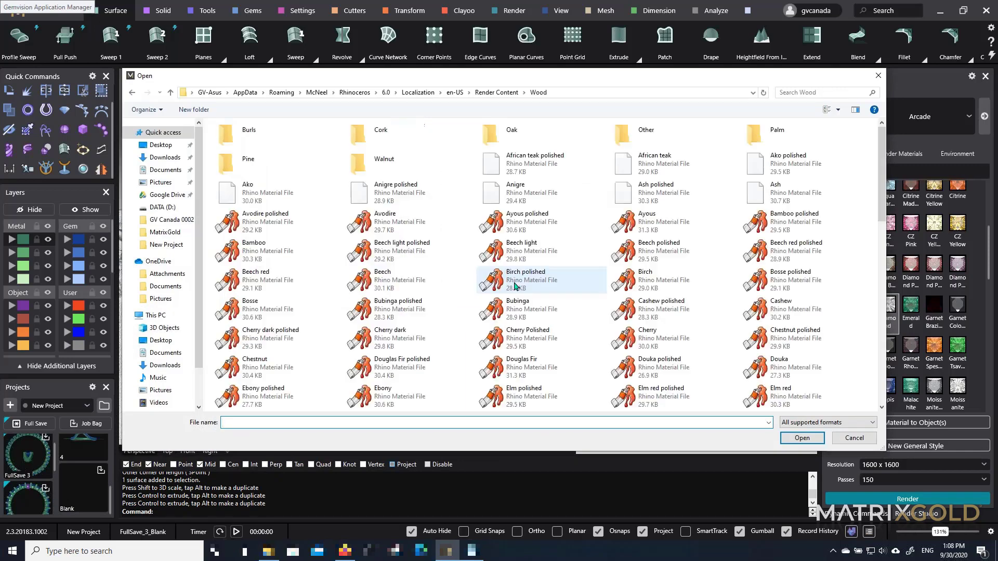
{"action": "double_click", "coordinate": [556, 339]}
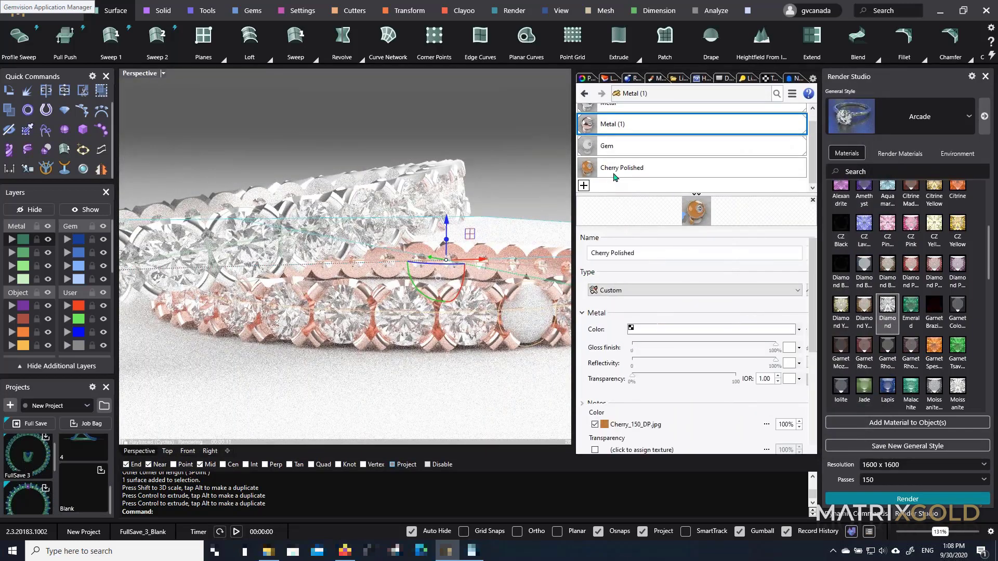
{"action": "right_click", "coordinate": [616, 172]}
{"action": "left_click", "coordinate": [647, 180]}
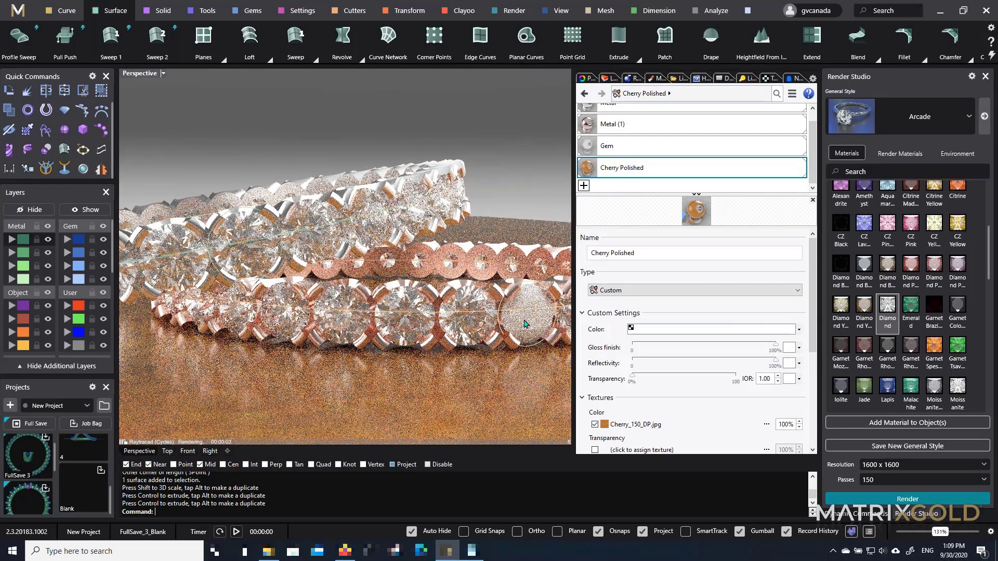
Assign the Gem material to the round diamond in the lower band that is missing it
{"action": "left_click", "coordinate": [536, 324]}
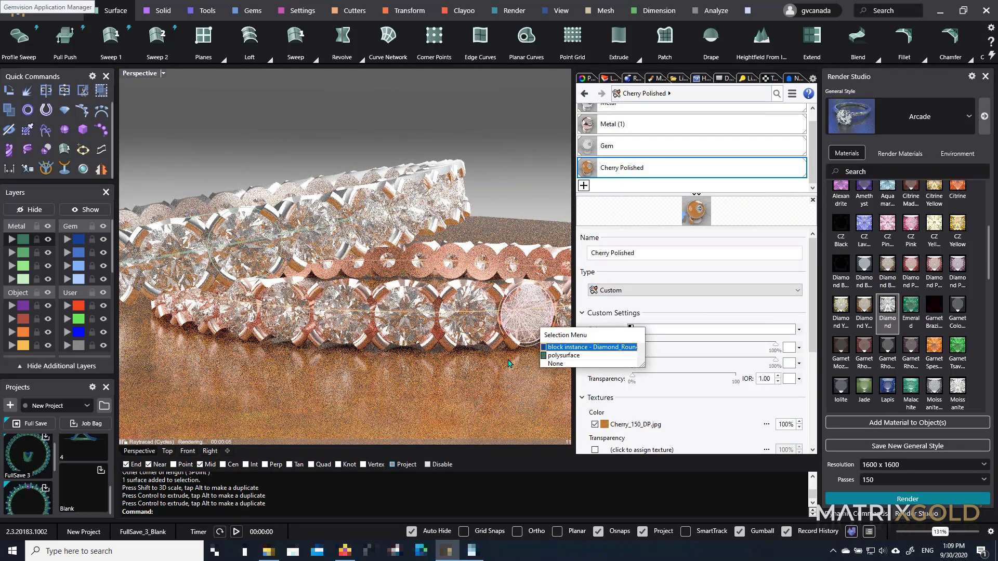
{"action": "left_click", "coordinate": [576, 347]}
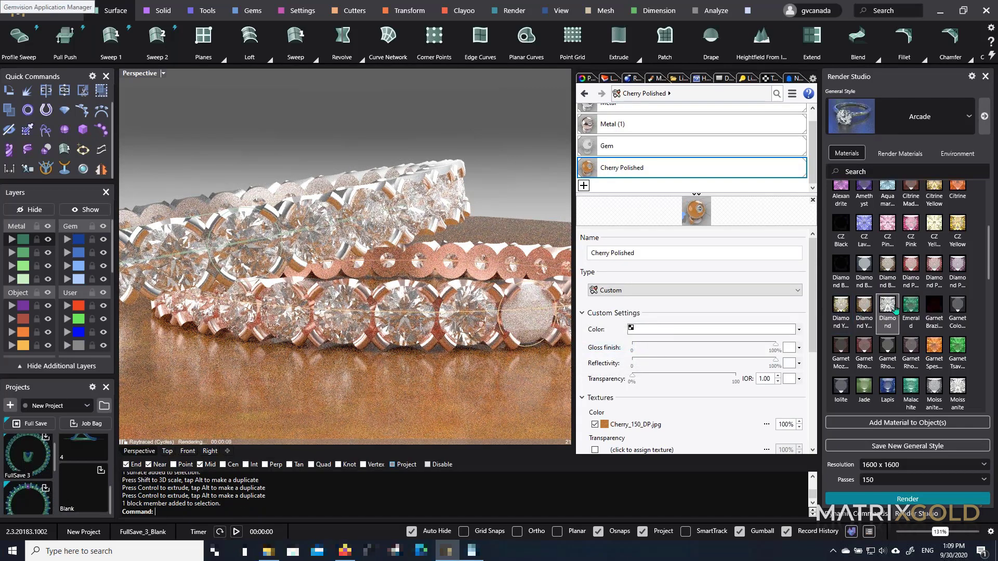
{"action": "scroll", "coordinate": [640, 151], "scroll_direction": "up", "scroll_amount": 1}
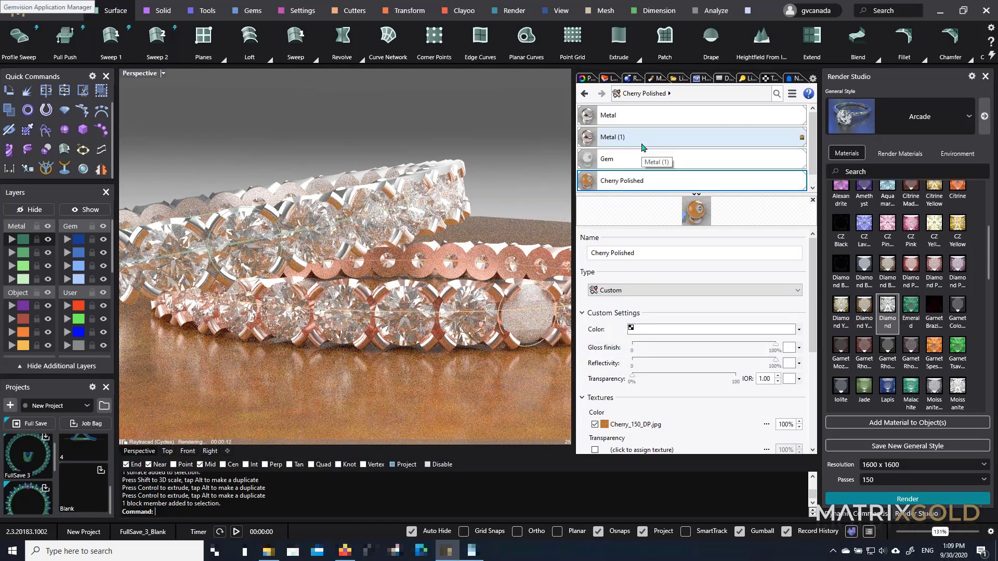
{"action": "left_click", "coordinate": [626, 159]}
{"action": "right_click", "coordinate": [628, 160]}
{"action": "left_click", "coordinate": [647, 163]}
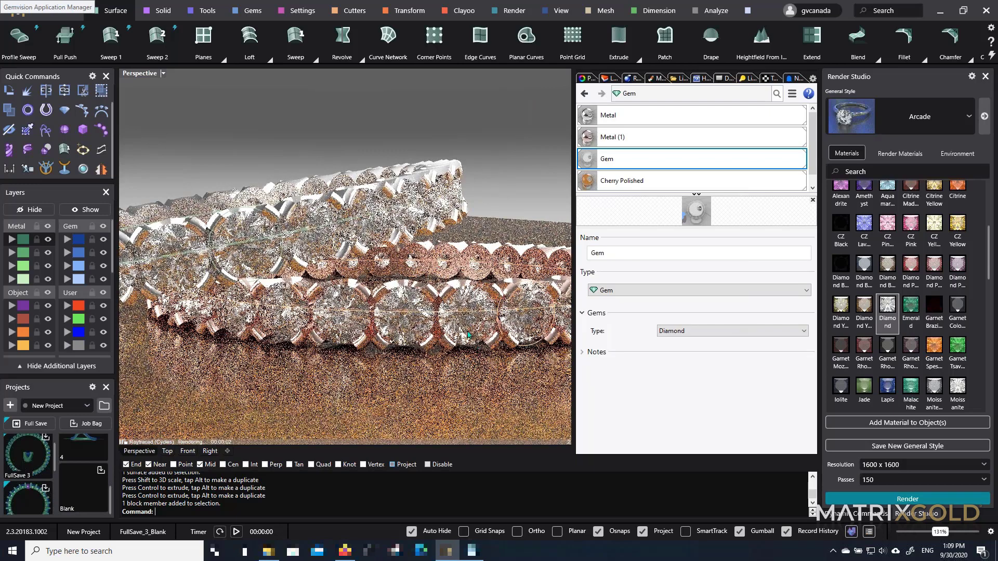
Set the perspective view's display mode to Shaded
{"action": "scroll", "coordinate": [415, 282], "scroll_direction": "down", "scroll_amount": 6}
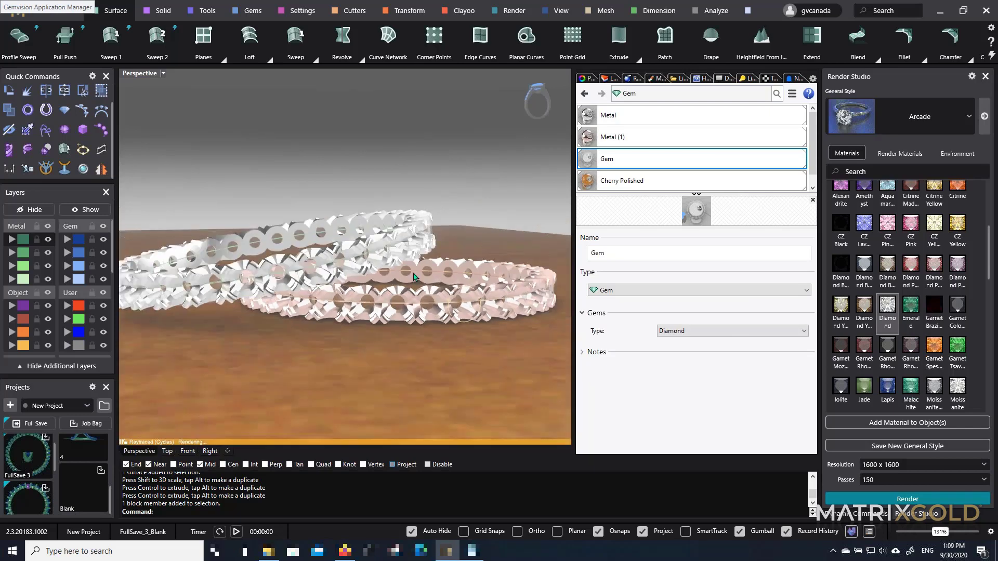
{"action": "right_click_drag", "start_coordinate": [415, 281], "coordinate": [469, 311]}
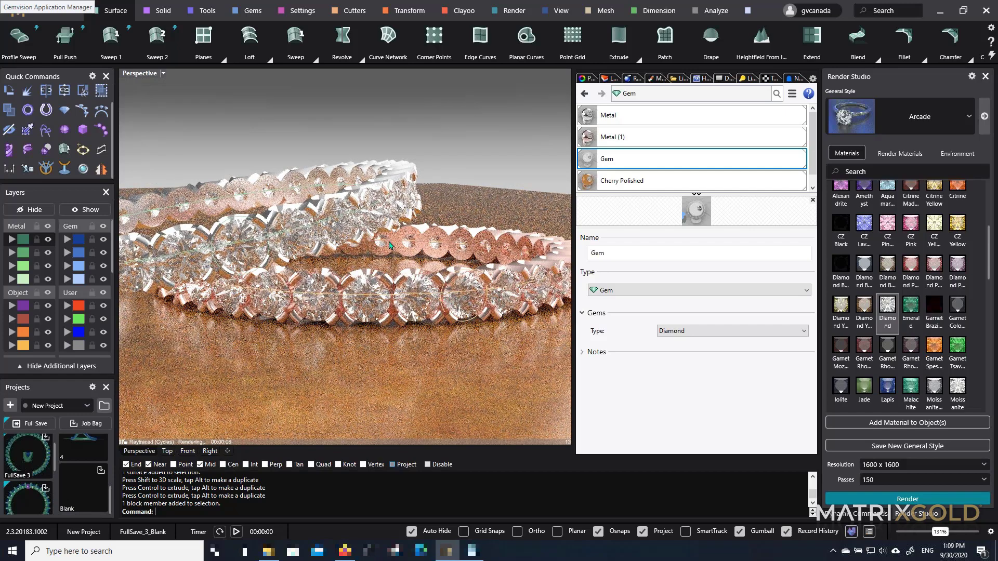
{"action": "scroll", "coordinate": [391, 292], "scroll_direction": "down", "scroll_amount": 2}
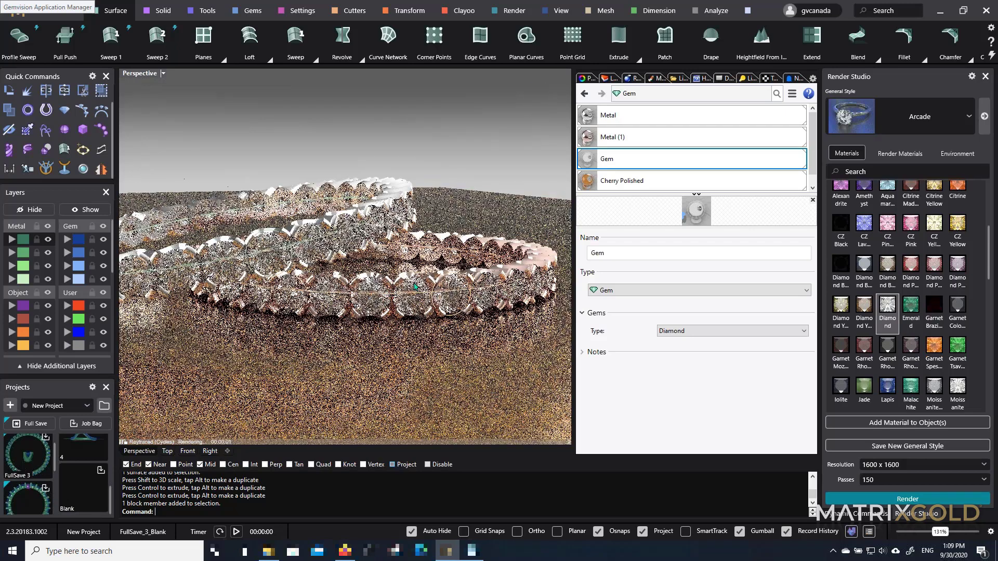
{"action": "right_click_drag", "start_coordinate": [414, 284], "coordinate": [401, 273]}
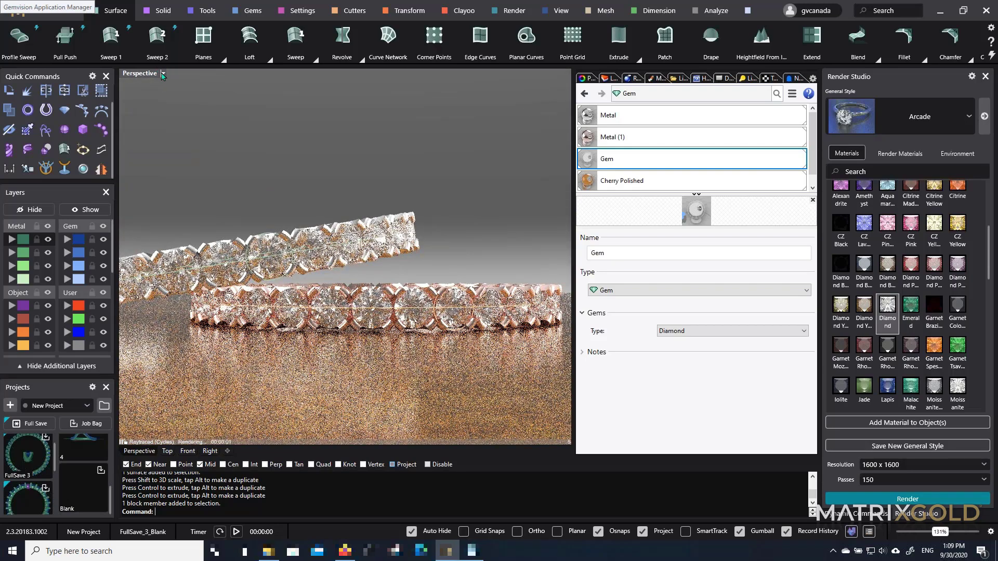
{"action": "left_click", "coordinate": [164, 73]}
{"action": "left_click", "coordinate": [204, 98]}
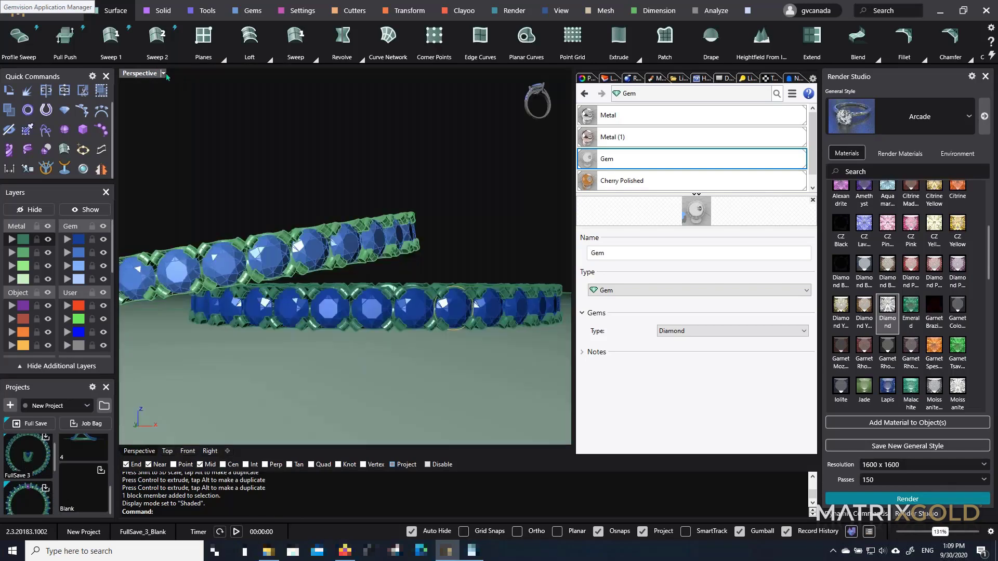
Scale up the ground plane so it extends farther around both bands, and deselect it
{"action": "scroll", "coordinate": [291, 245], "scroll_direction": "down", "scroll_amount": 5}
{"action": "mouse_move", "coordinate": [305, 255]}
{"action": "right_mouse_down"}
{"action": "mouse_move", "coordinate": [333, 263]}
{"action": "mouse_move", "coordinate": [351, 294]}
{"action": "mouse_move", "coordinate": [367, 259]}
{"action": "right_mouse_up"}
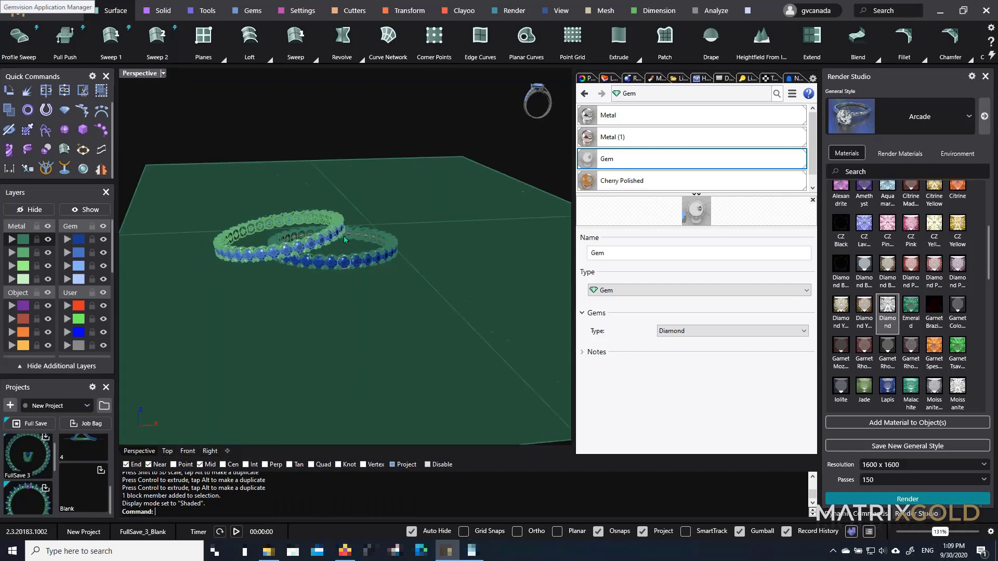
{"action": "scroll", "coordinate": [367, 255], "scroll_direction": "up", "scroll_amount": 2}
{"action": "left_click", "coordinate": [453, 296]}
{"action": "scroll", "coordinate": [441, 299], "scroll_direction": "down", "scroll_amount": 6}
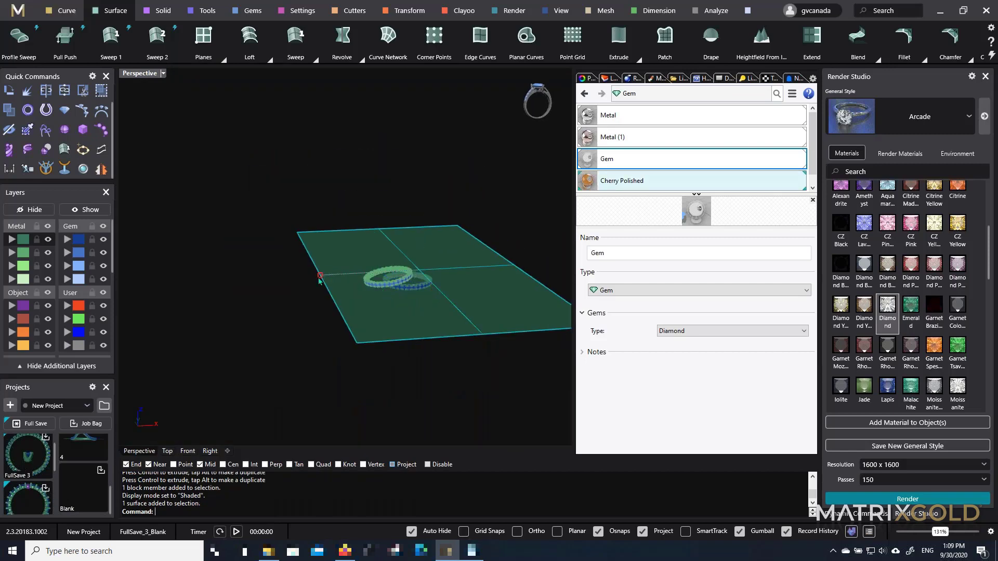
{"action": "left_click_drag", "start_coordinate": [303, 272], "coordinate": [212, 328]}
{"action": "left_click", "coordinate": [442, 150]}
{"action": "scroll", "coordinate": [467, 252], "scroll_direction": "up", "scroll_amount": 5}
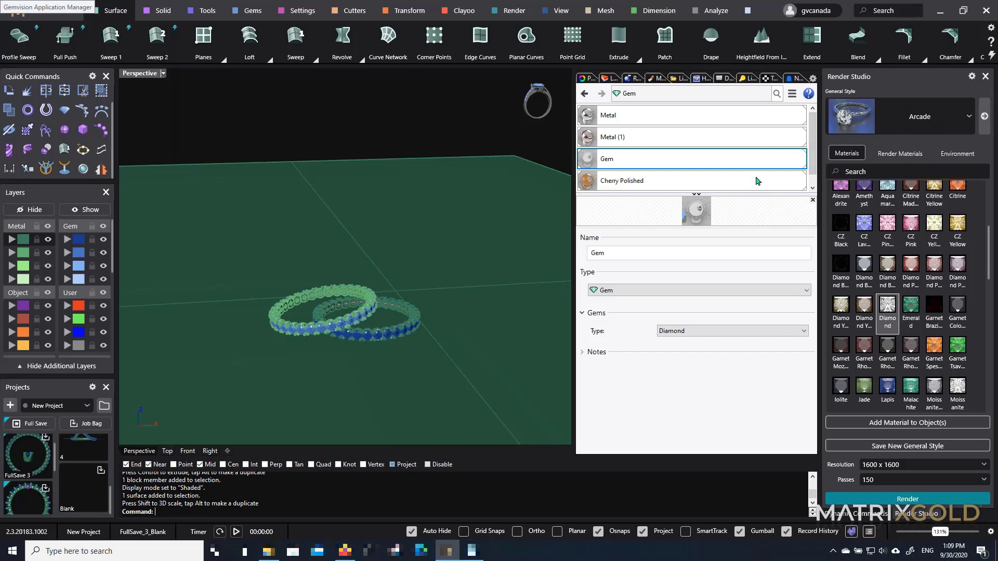
Create a rectangular light on the ground plane in front of the two bands by picking its corner, length and width
{"action": "scroll", "coordinate": [335, 316], "scroll_direction": "up", "scroll_amount": 5}
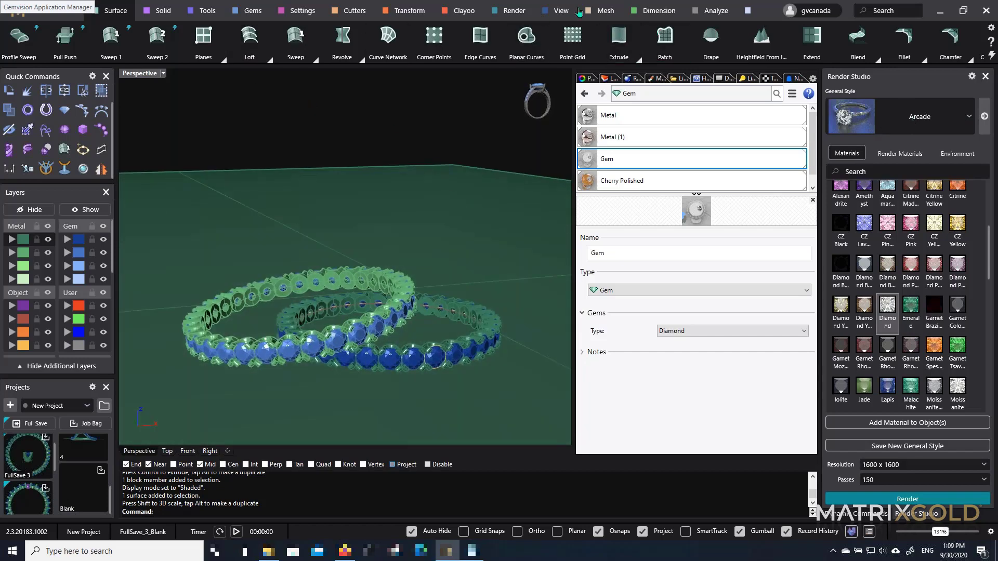
{"action": "left_click", "coordinate": [497, 15]}
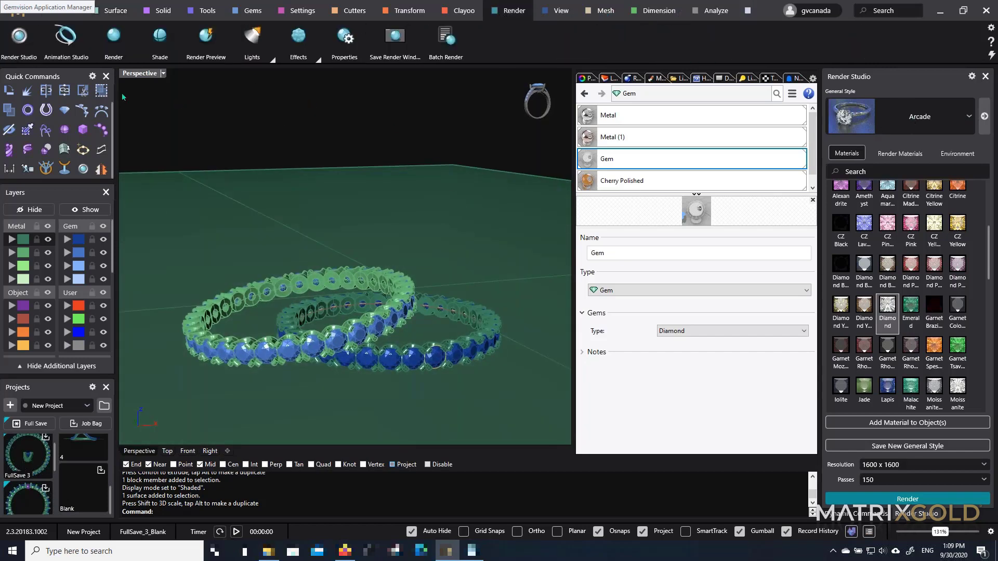
{"action": "left_click", "coordinate": [272, 60]}
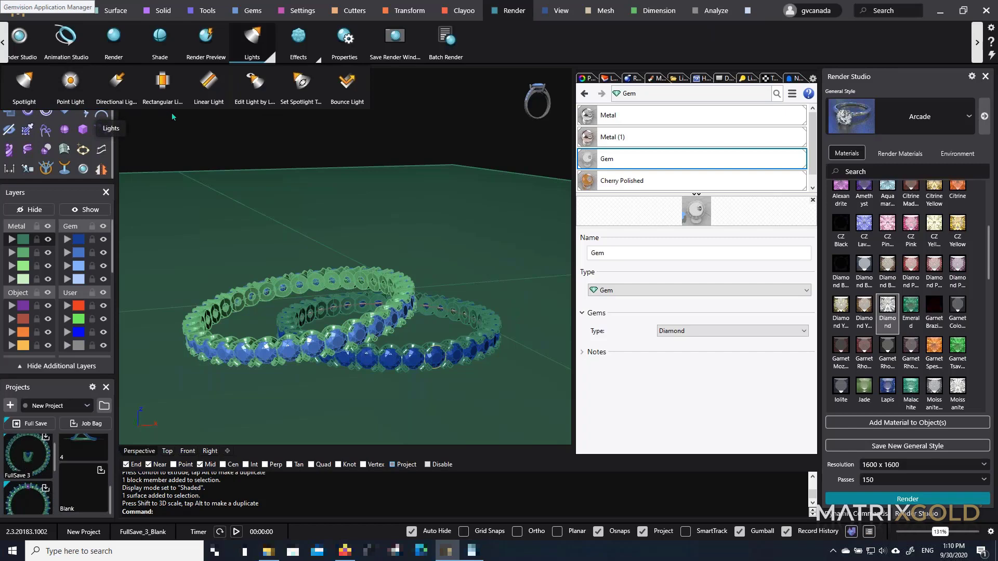
{"action": "left_click", "coordinate": [163, 90]}
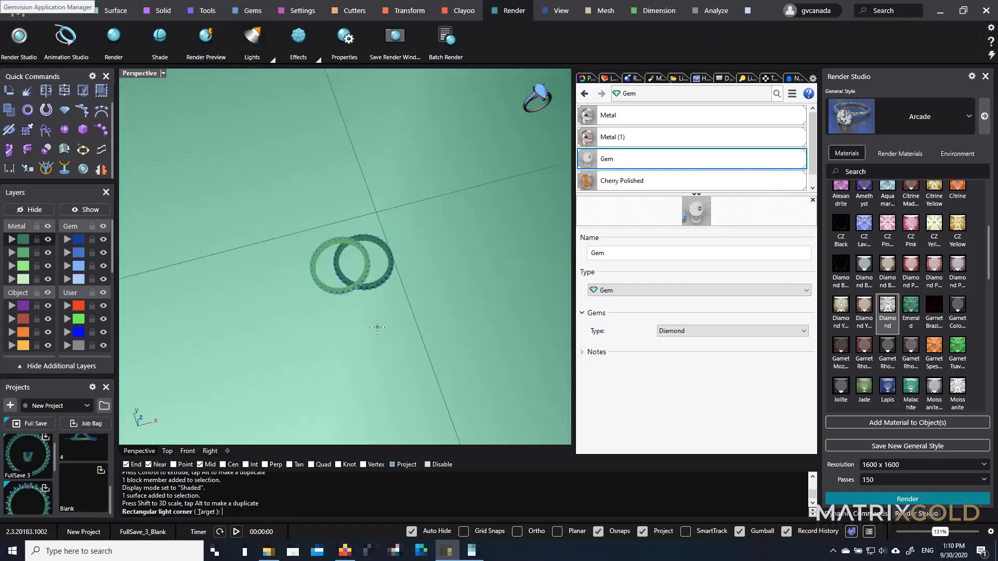
{"action": "left_click", "coordinate": [381, 345]}
{"action": "left_click", "coordinate": [502, 310]}
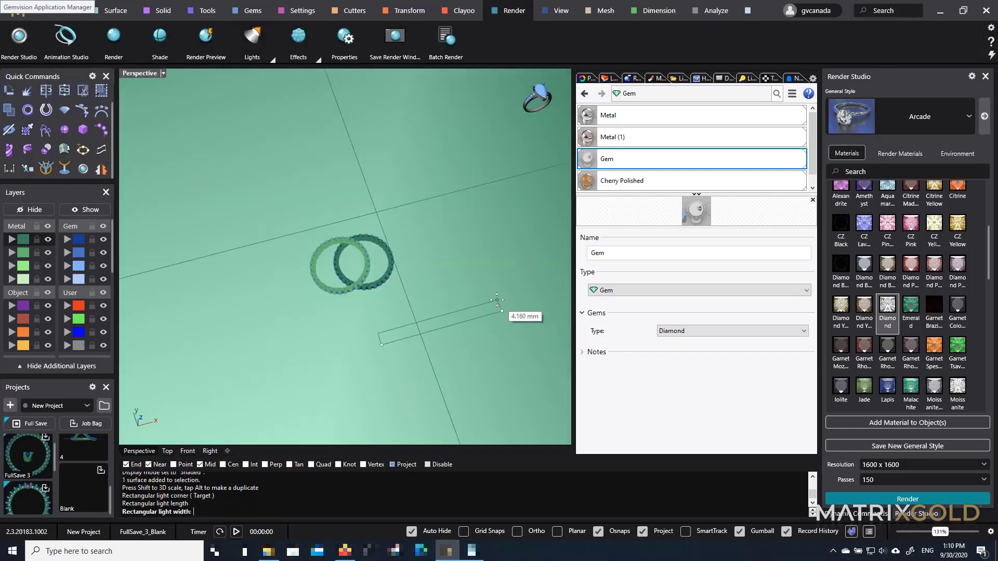
{"action": "left_click", "coordinate": [512, 421]}
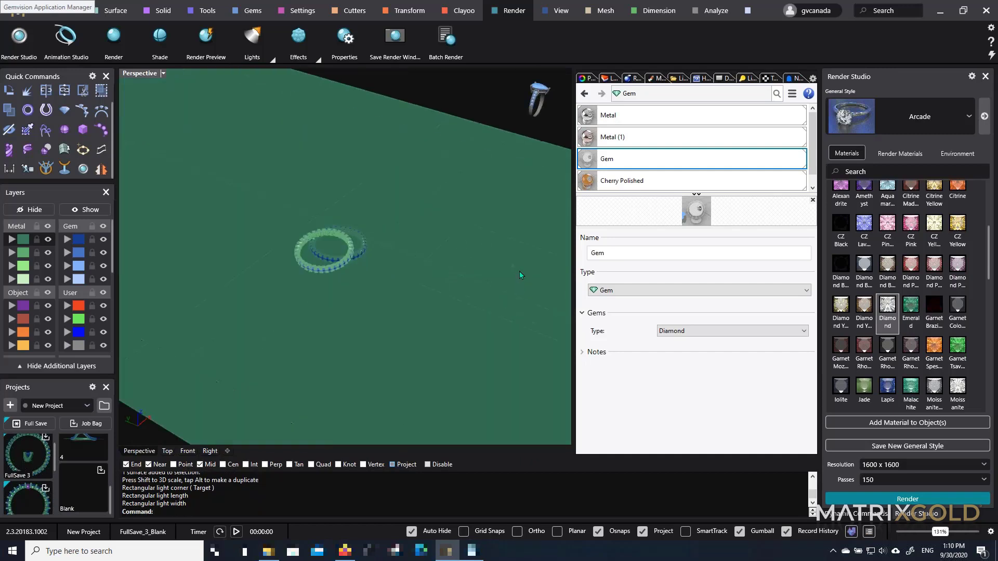
Rotate the rectangular light upright and turn it about its vertical axis to face the two bands
{"action": "left_click", "coordinate": [515, 271]}
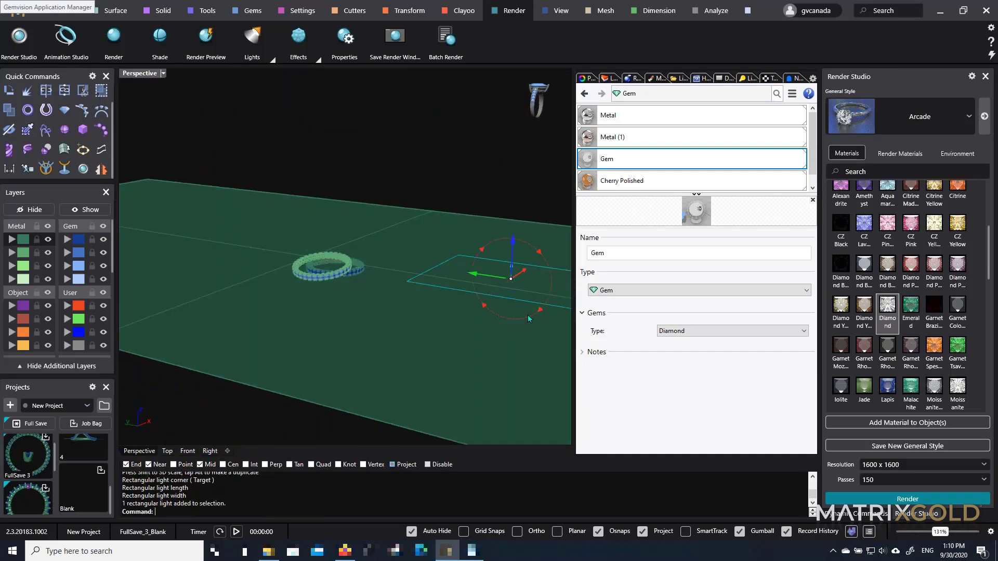
{"action": "left_click_drag", "start_coordinate": [528, 318], "coordinate": [480, 209]}
{"action": "right_click_drag", "start_coordinate": [475, 210], "coordinate": [474, 272]}
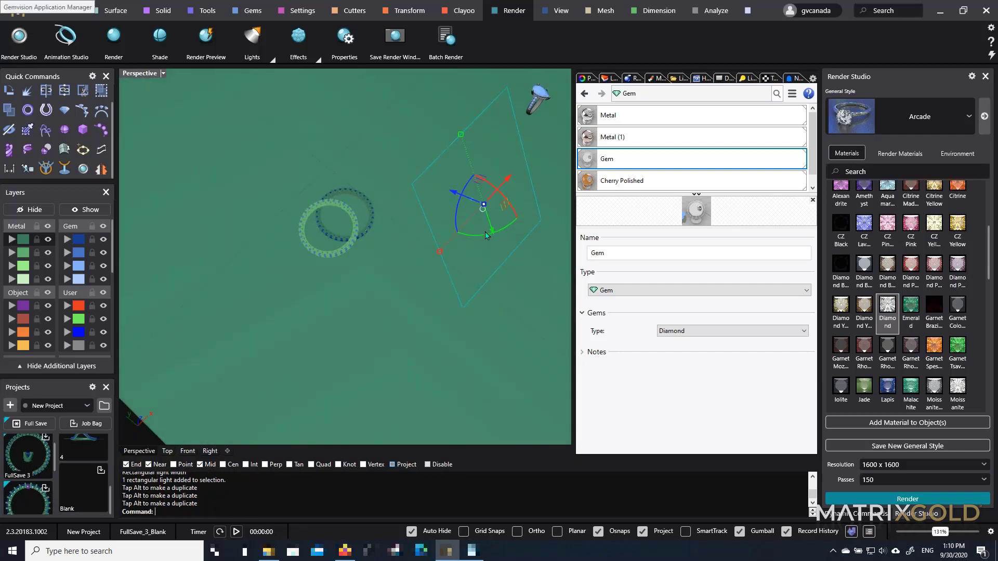
{"action": "left_click_drag", "start_coordinate": [484, 238], "coordinate": [507, 224]}
{"action": "right_click_drag", "start_coordinate": [495, 205], "coordinate": [510, 174]}
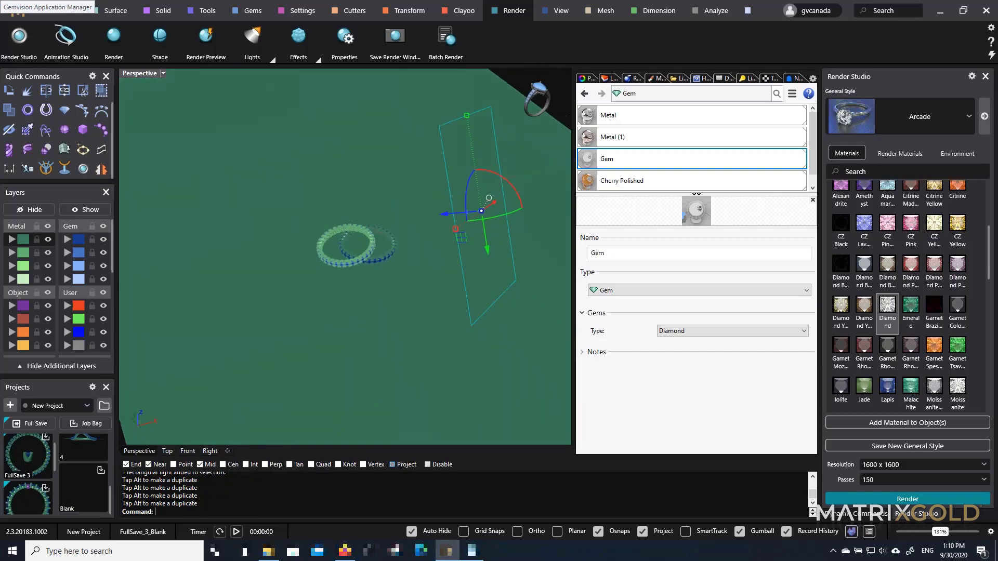
Frame both bands in the perspective view and set its display mode to Raytraced
{"action": "scroll", "coordinate": [408, 280], "scroll_direction": "up", "scroll_amount": 5}
{"action": "mouse_move", "coordinate": [408, 265]}
{"action": "right_mouse_down"}
{"action": "mouse_move", "coordinate": [392, 195]}
{"action": "mouse_move", "coordinate": [402, 257]}
{"action": "right_mouse_up"}
{"action": "scroll", "coordinate": [387, 249], "scroll_direction": "up", "scroll_amount": 5}
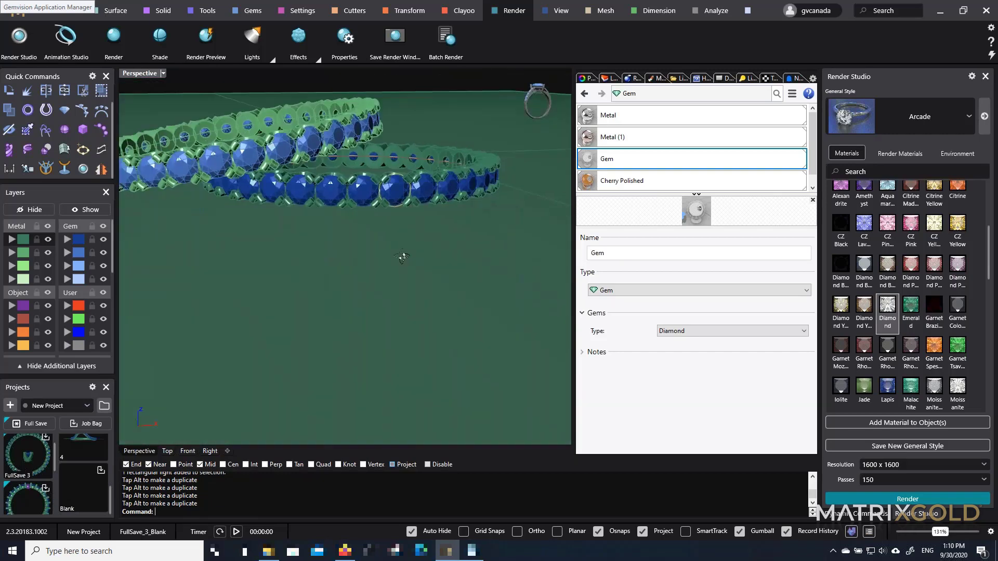
{"action": "scroll", "coordinate": [402, 257], "scroll_direction": "down", "scroll_amount": 3}
{"action": "scroll", "coordinate": [354, 175], "scroll_direction": "up", "scroll_amount": 3}
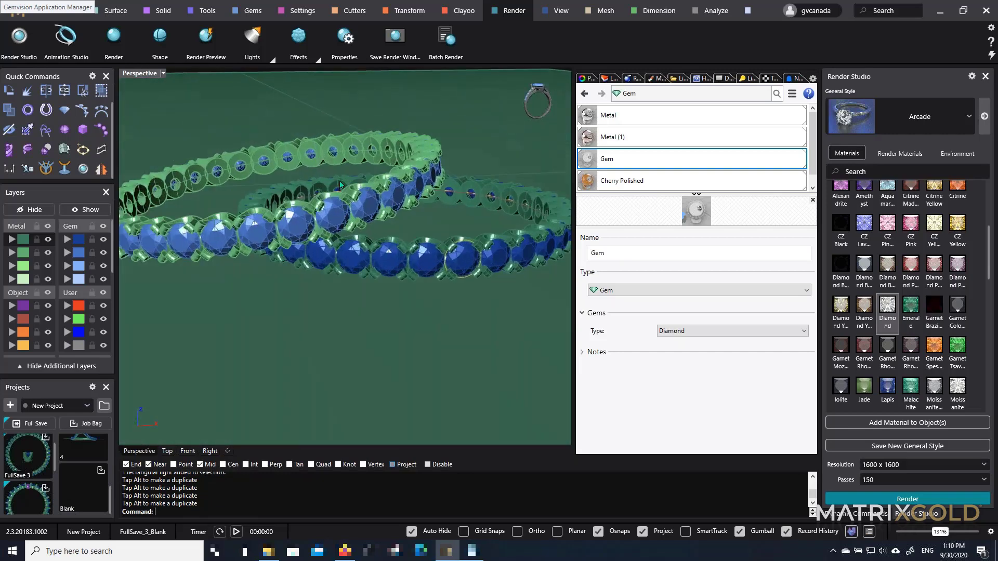
{"action": "left_click", "coordinate": [163, 73]}
{"action": "left_click", "coordinate": [212, 189]}
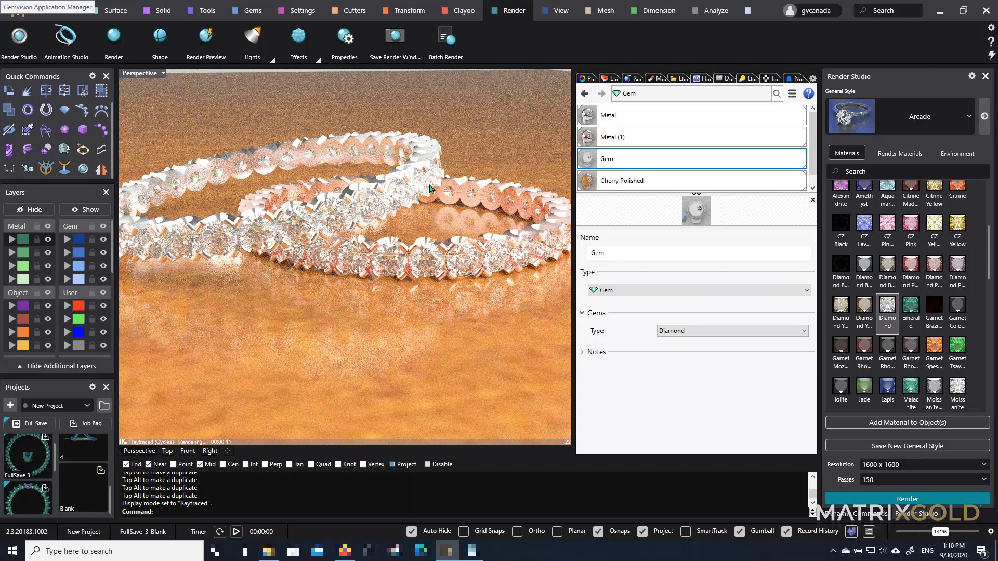
{"action": "scroll", "coordinate": [411, 278], "scroll_direction": "down", "scroll_amount": 5}
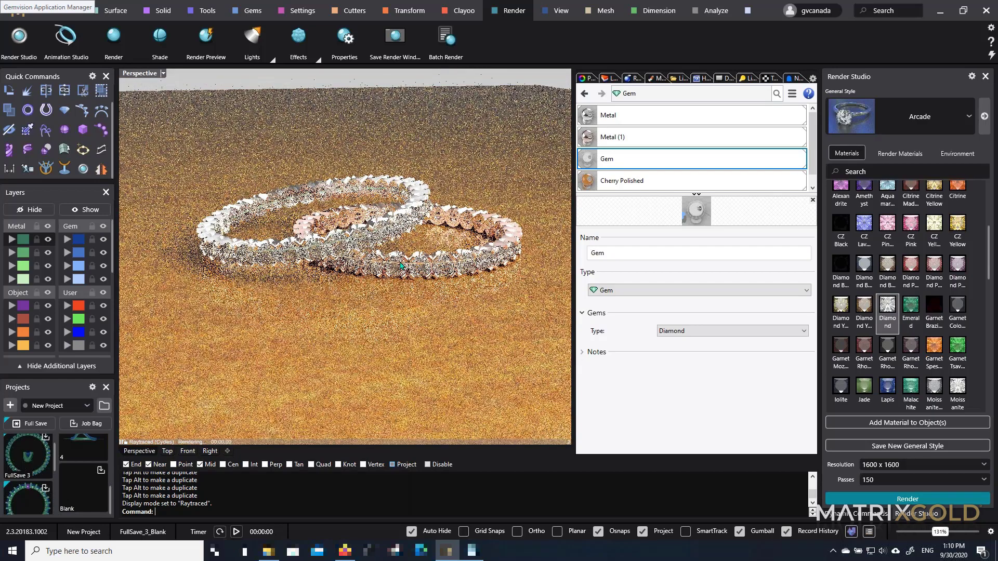
{"action": "scroll", "coordinate": [401, 266], "scroll_direction": "up", "scroll_amount": 4}
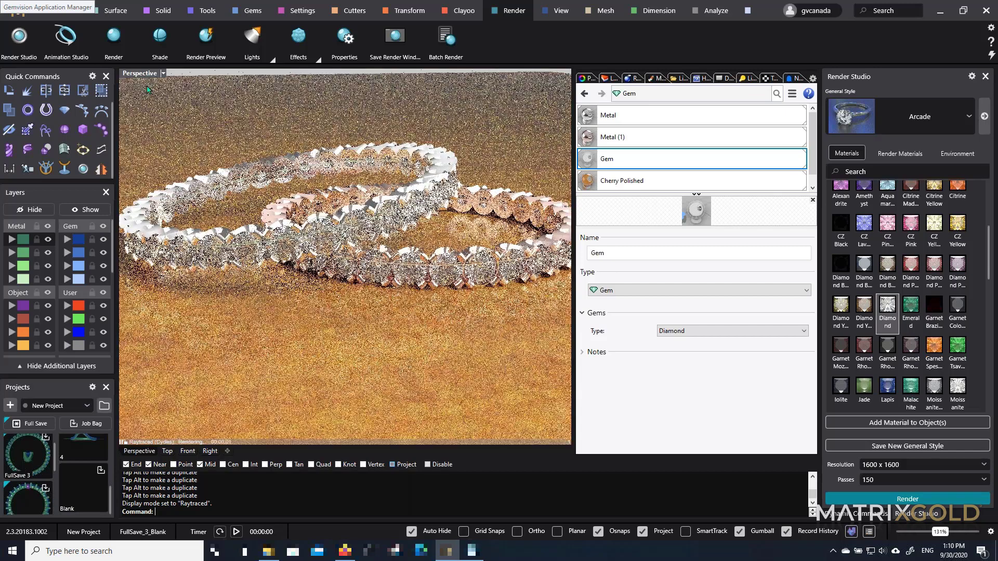
Delete the rectangular light to compare the raytraced lighting without it, and undo the deletion
{"action": "double_click", "coordinate": [147, 75]}
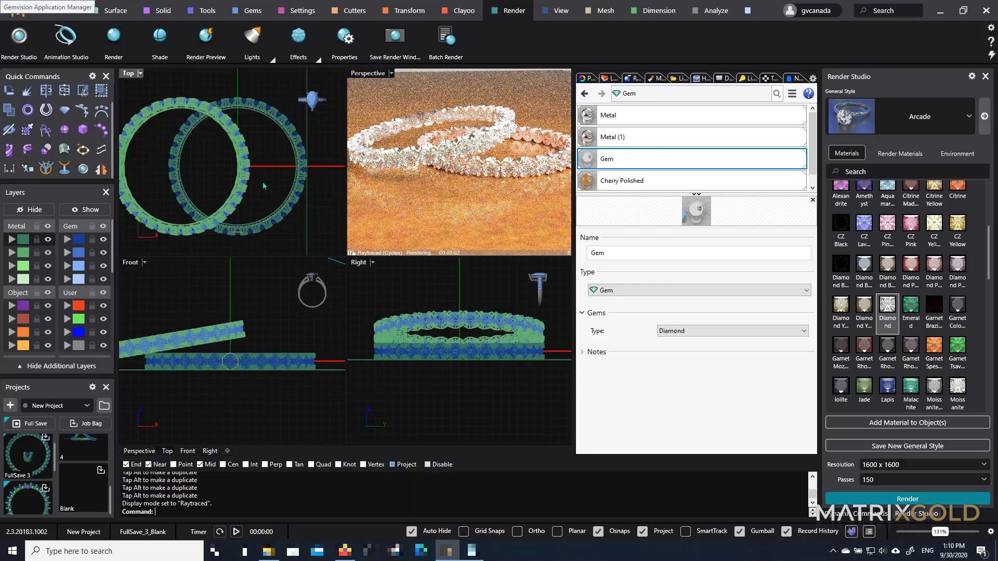
{"action": "scroll", "coordinate": [263, 185], "scroll_direction": "down", "scroll_amount": 5}
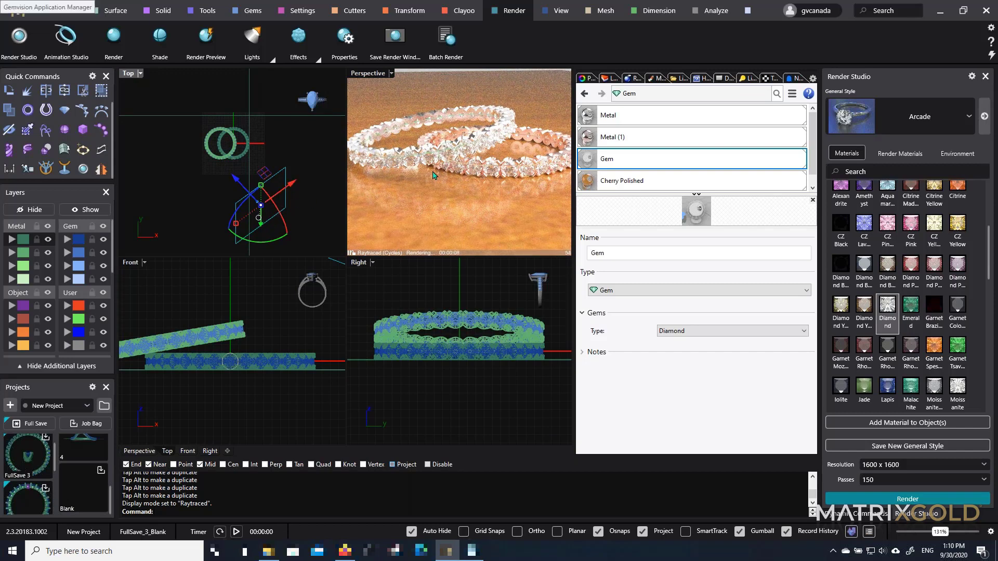
{"action": "double_click", "coordinate": [368, 73]}
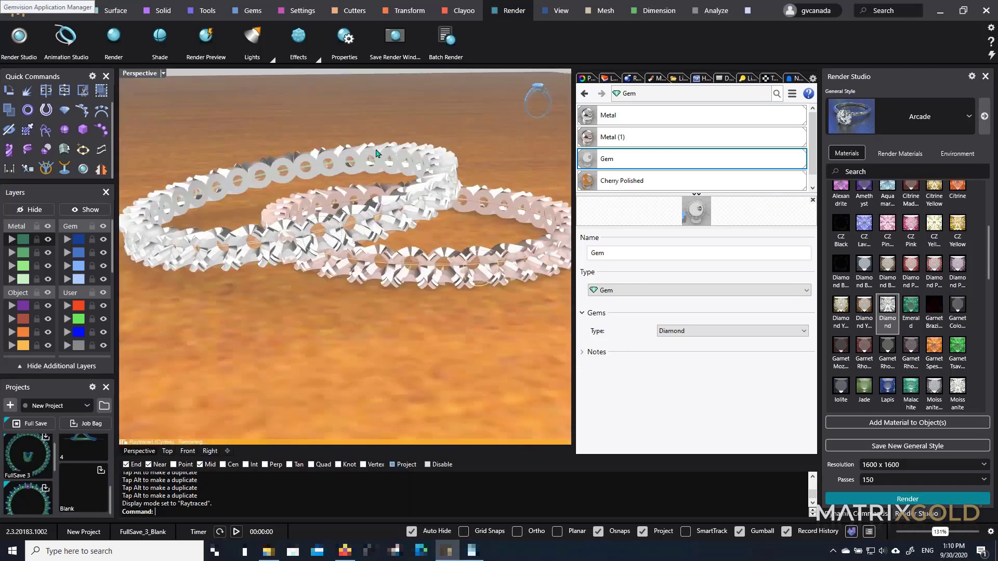
{"action": "key", "text": "Delete"}
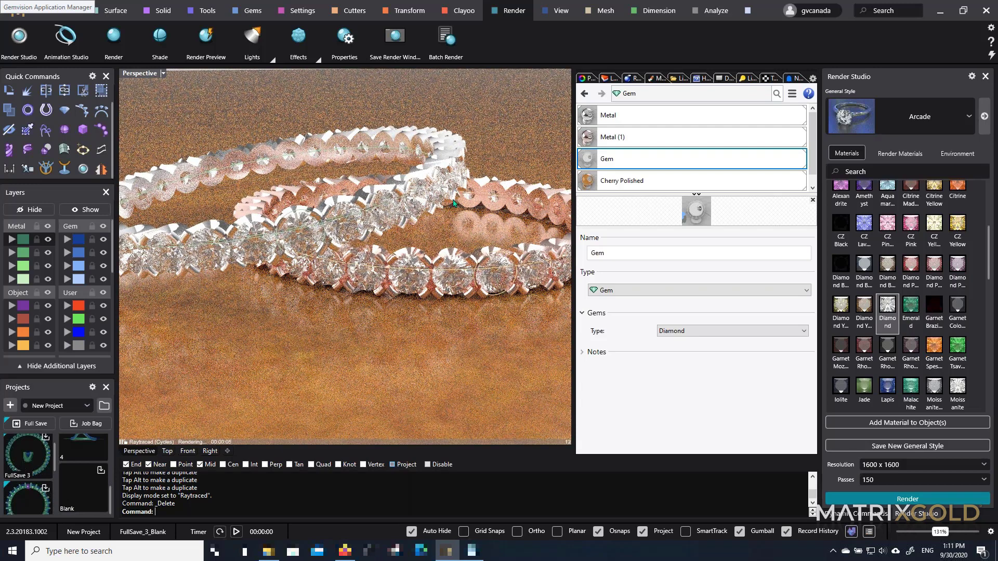
{"action": "key", "text": "ctrl+z"}
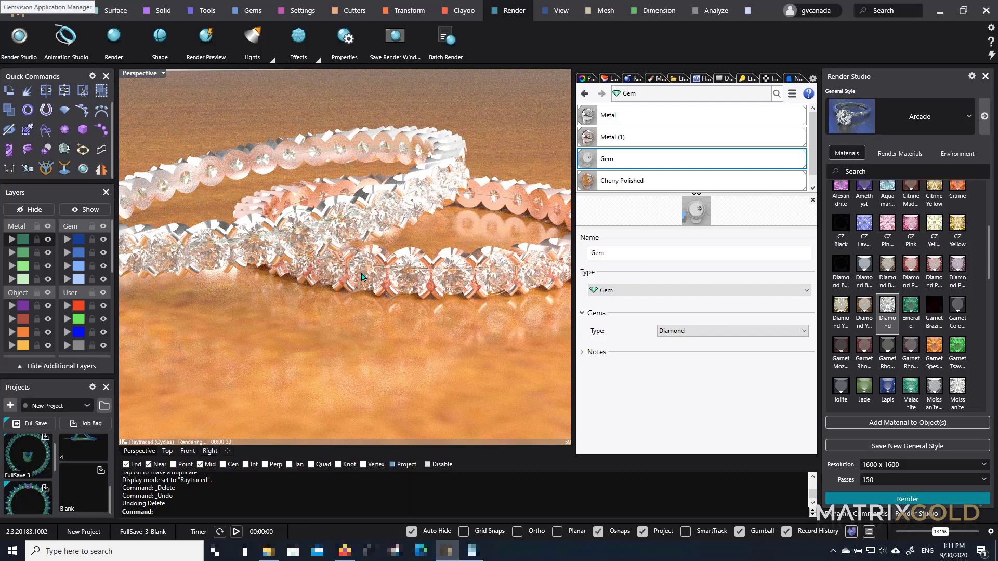
Set the perspective view's display mode to Wireframe
{"action": "left_click", "coordinate": [163, 74]}
{"action": "left_click", "coordinate": [198, 85]}
{"action": "scroll", "coordinate": [408, 214], "scroll_direction": "down", "scroll_amount": 4}
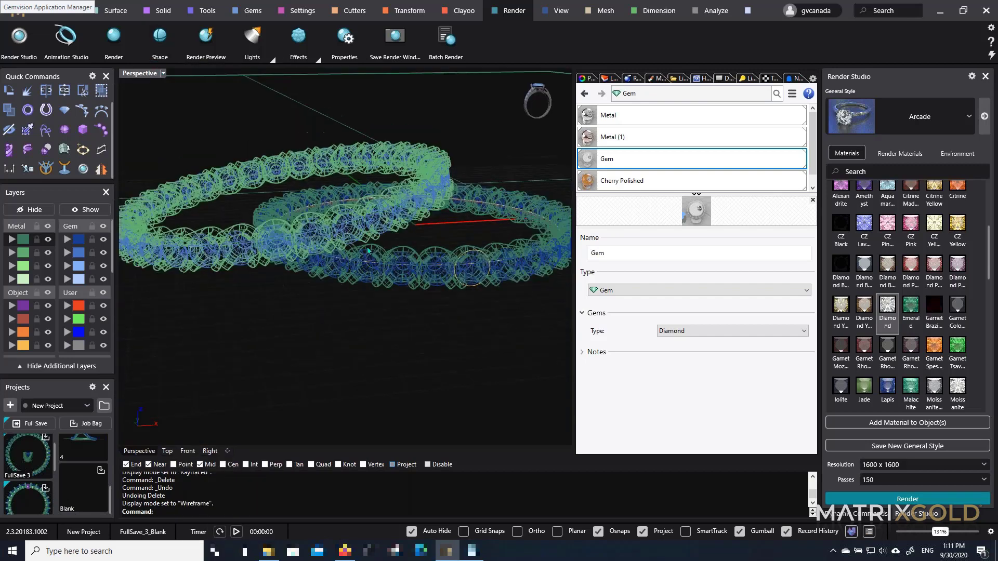
Close the docked panel group that holds the materials list to widen the modelling view of the bands
{"action": "left_click", "coordinate": [813, 79]}
{"action": "scroll", "coordinate": [859, 491], "scroll_direction": "down", "scroll_amount": 3}
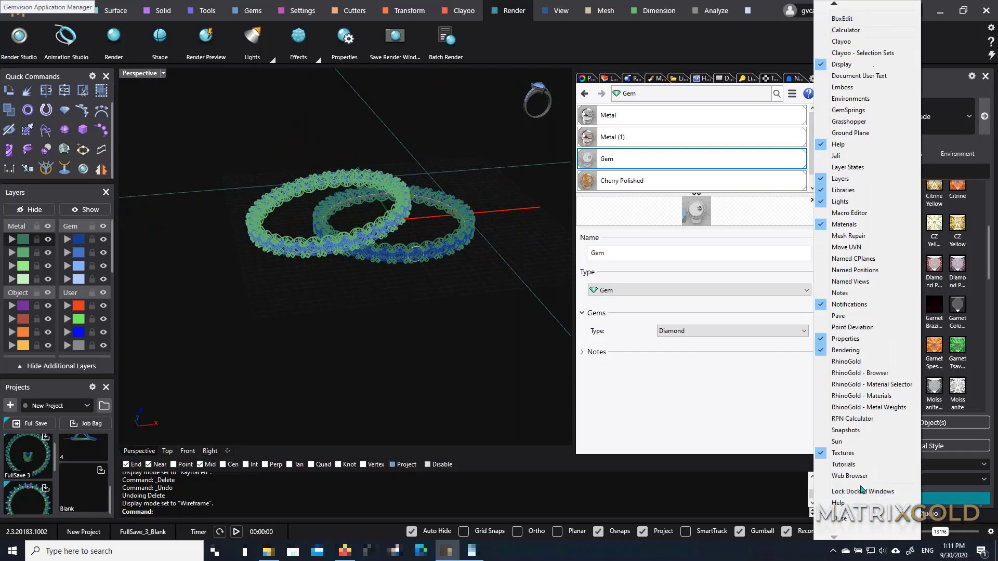
{"action": "left_click", "coordinate": [851, 516]}
{"action": "scroll", "coordinate": [568, 190], "scroll_direction": "up", "scroll_amount": 7}
{"action": "right_click_drag", "start_coordinate": [565, 237], "coordinate": [557, 197]}
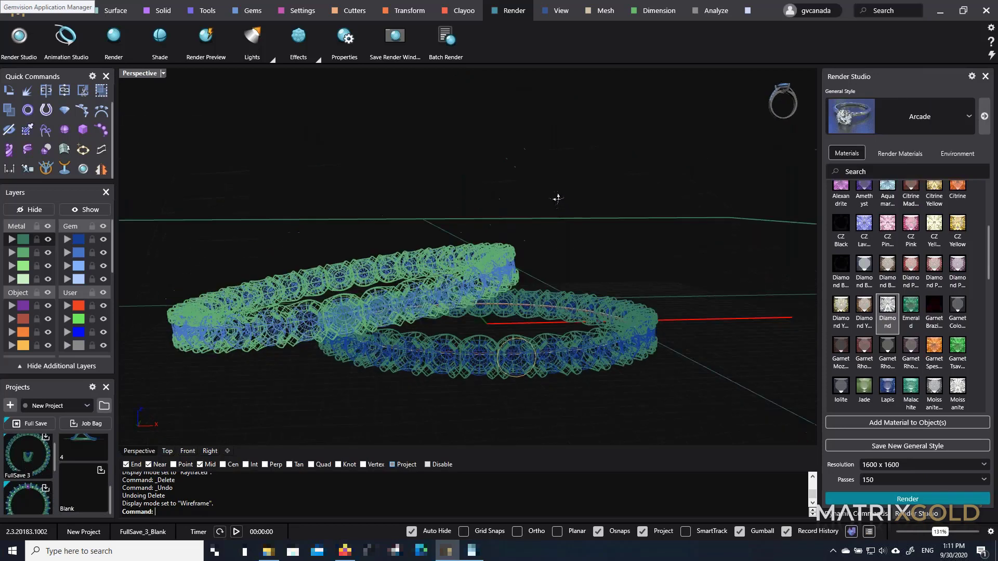
{"action": "scroll", "coordinate": [505, 250], "scroll_direction": "down", "scroll_amount": 4}
{"action": "scroll", "coordinate": [478, 288], "scroll_direction": "up", "scroll_amount": 4}
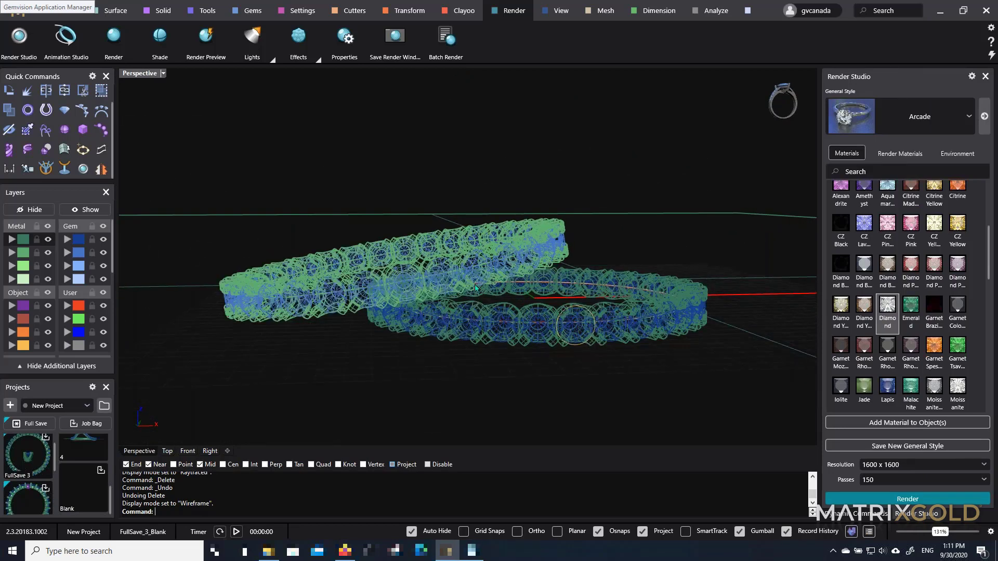